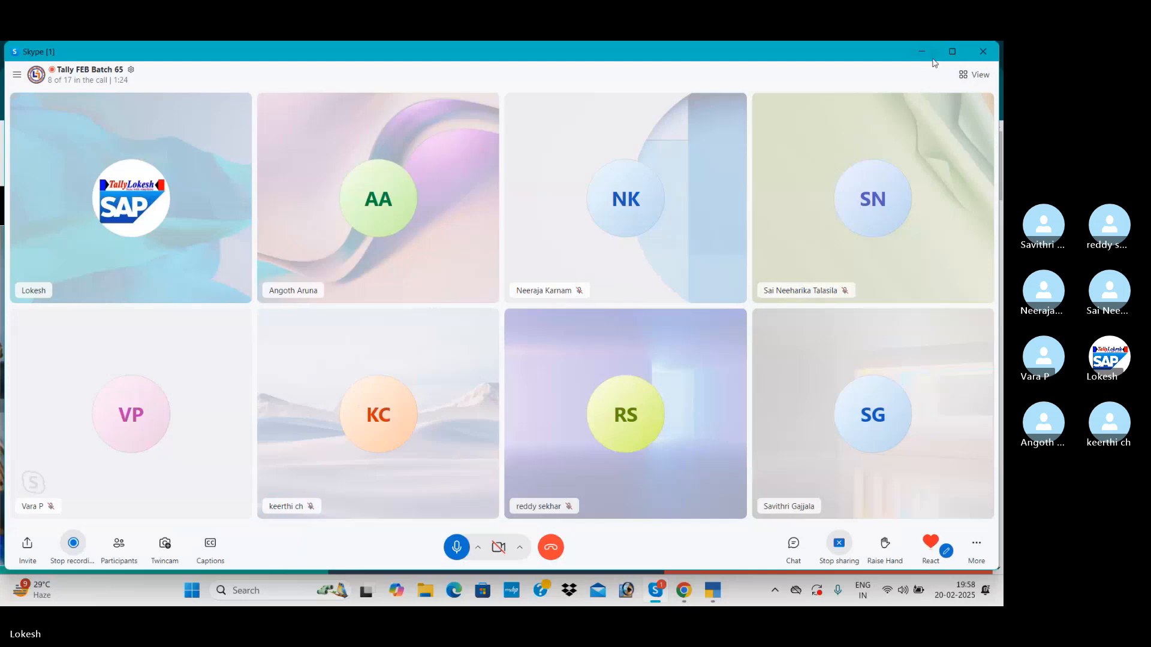
Browse the TALLY LOKESH channel's latest YouTube videos, including the page of the GSTR-3B filing premiere
click(917, 53)
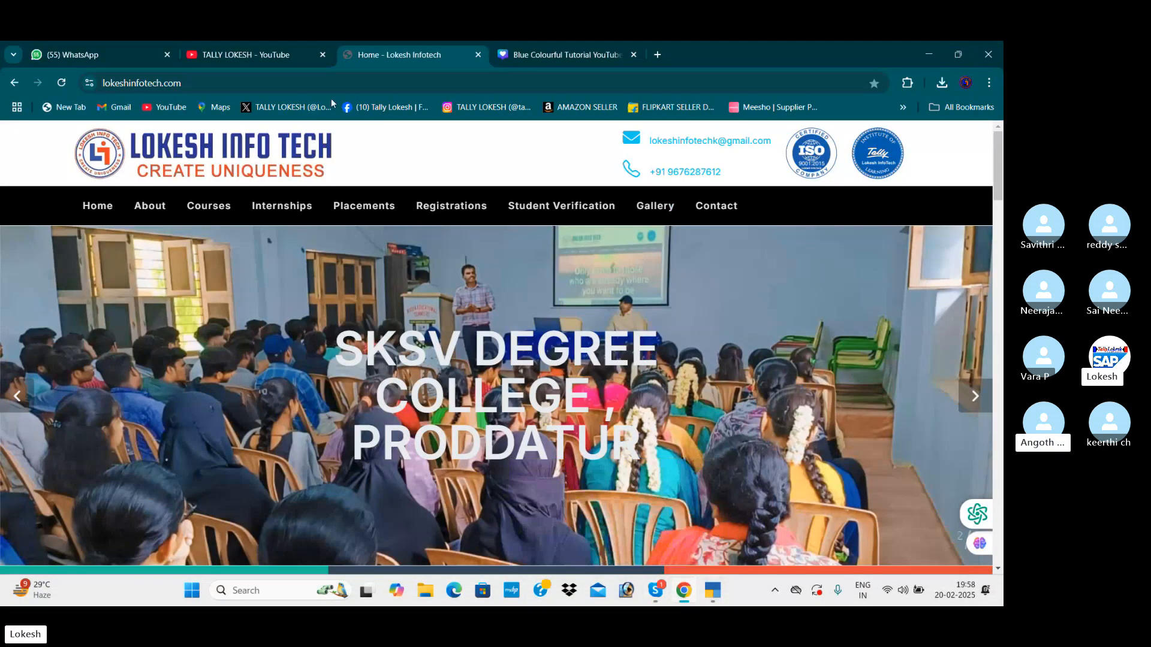
click(287, 55)
scroll(491, 320, down, 4)
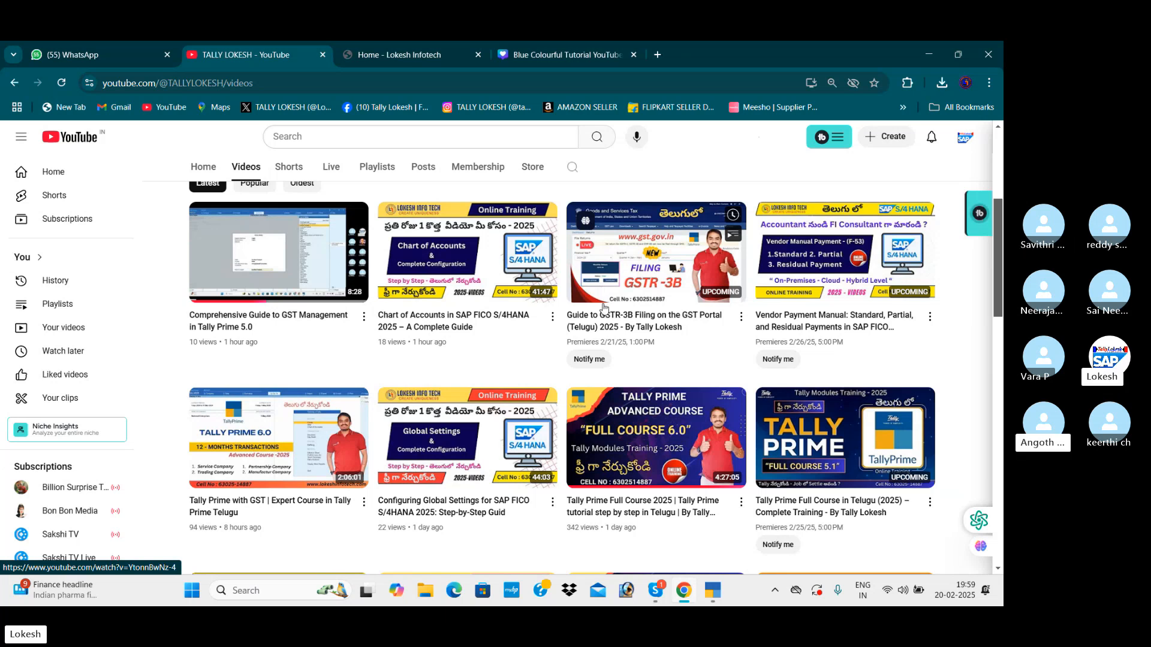
click(659, 267)
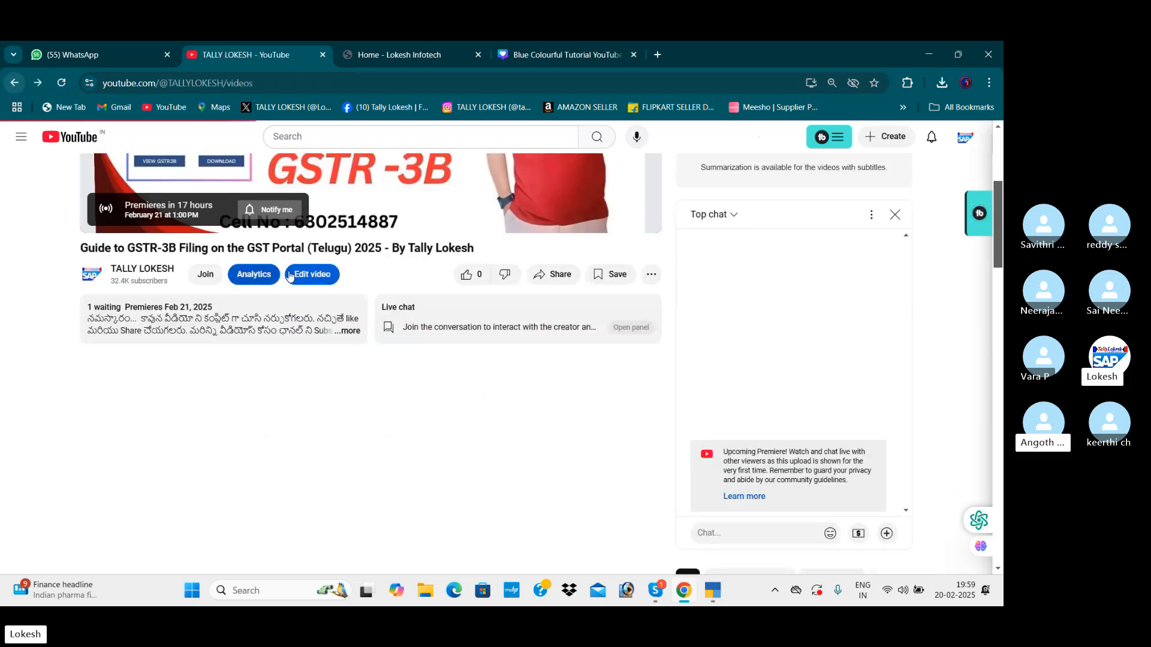
click(14, 83)
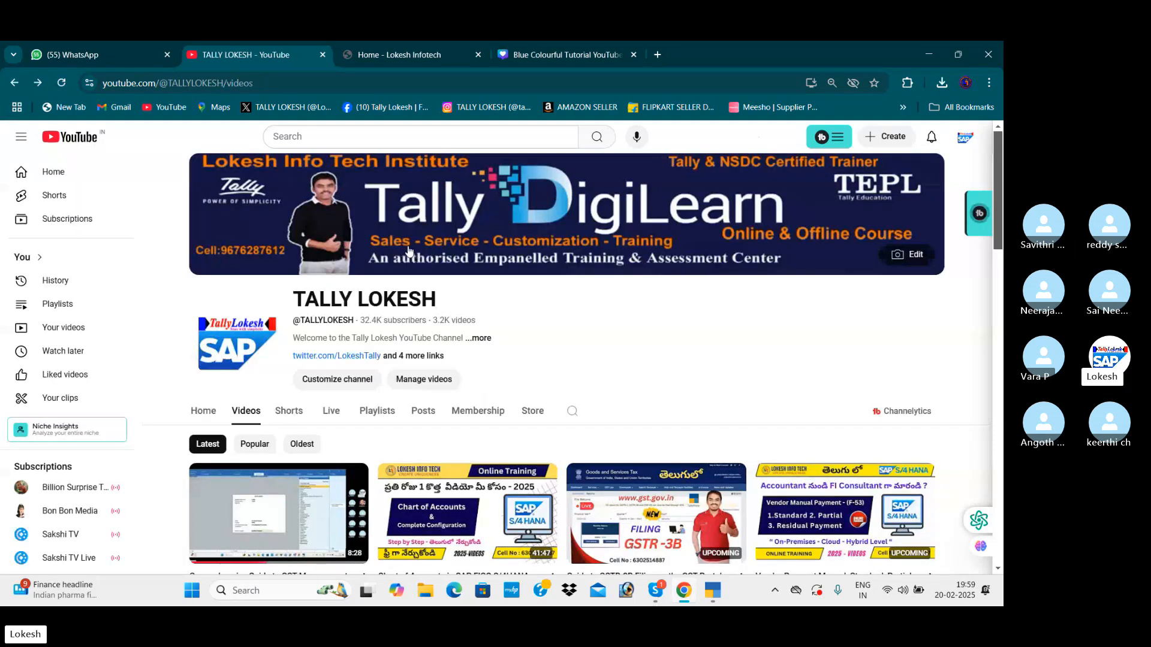
mouse_move(715, 602)
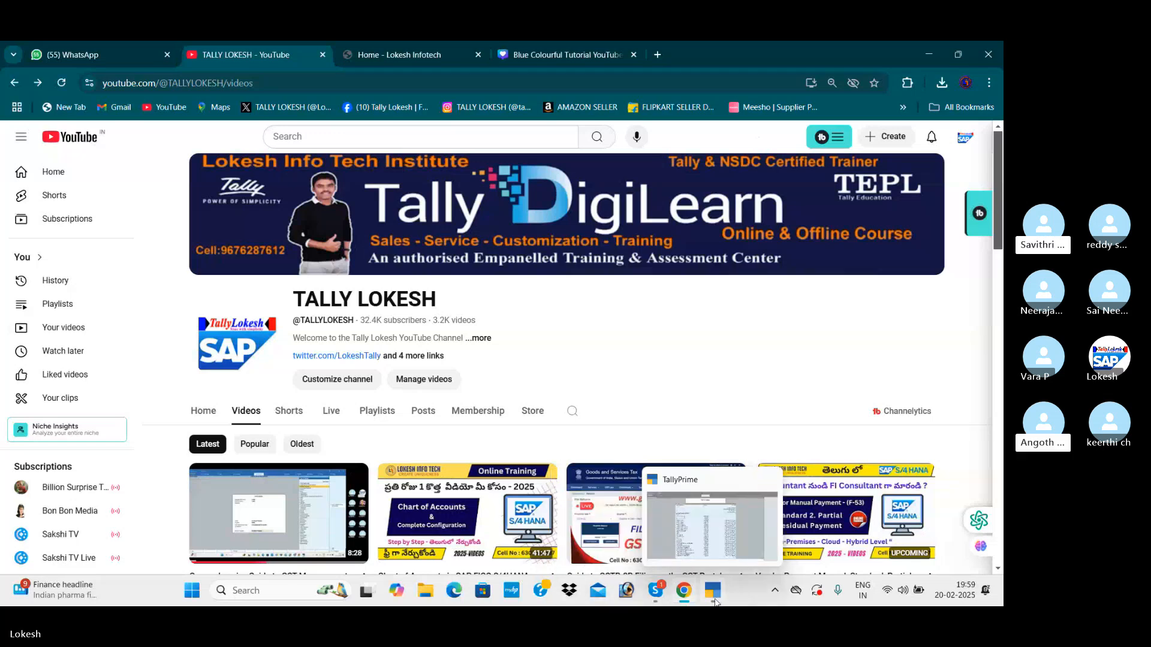
scroll(558, 310, down, 3)
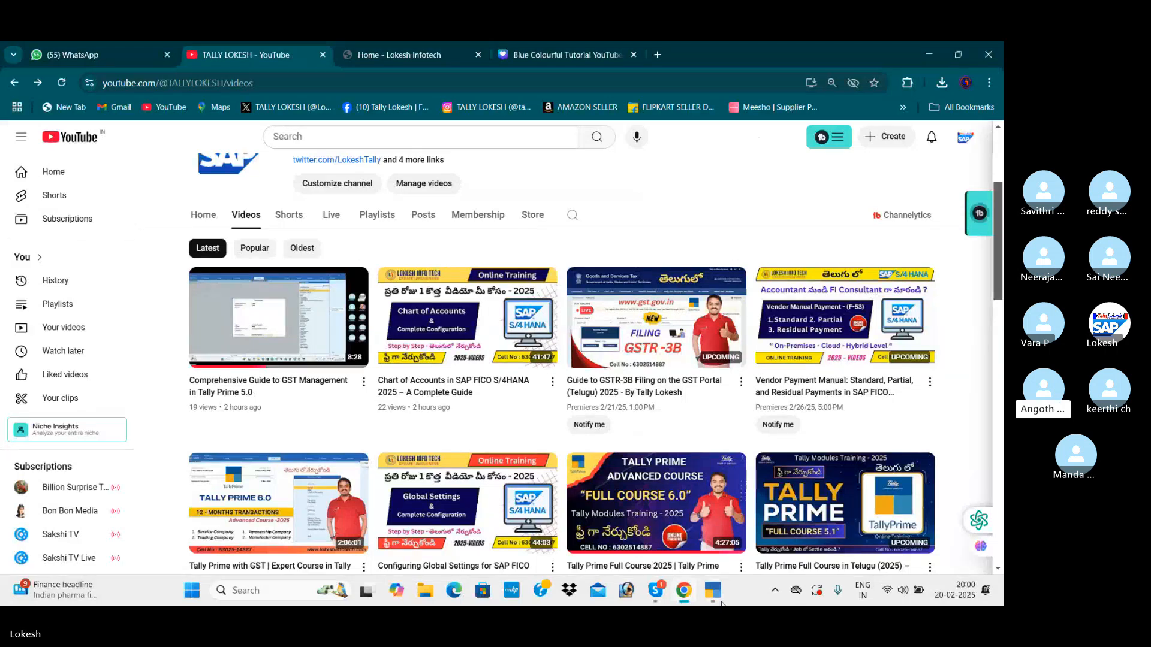
click(652, 534)
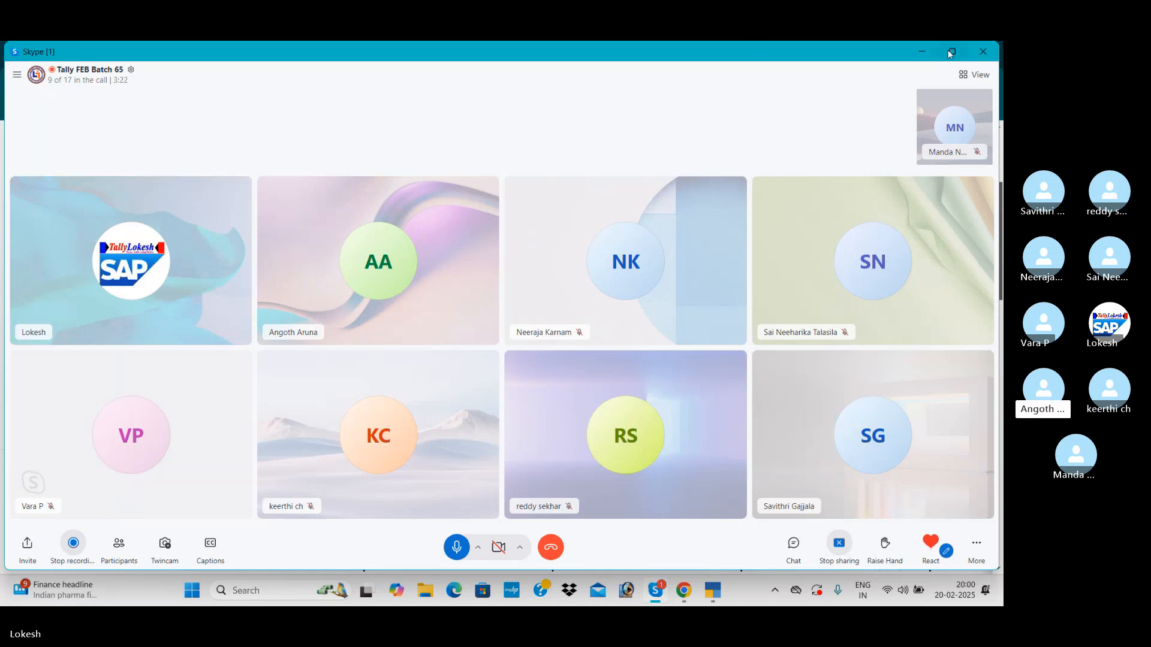
mouse_move(949, 53)
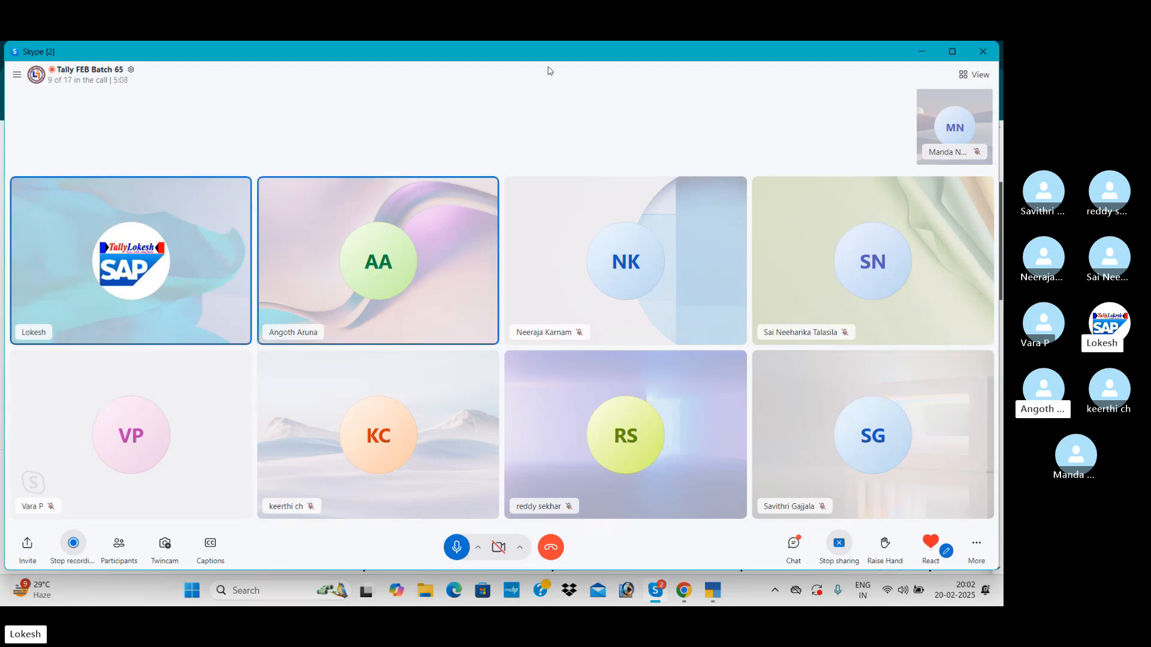
Switch to TallyPrime and open the creation form for a new company
key(alt+Tab)
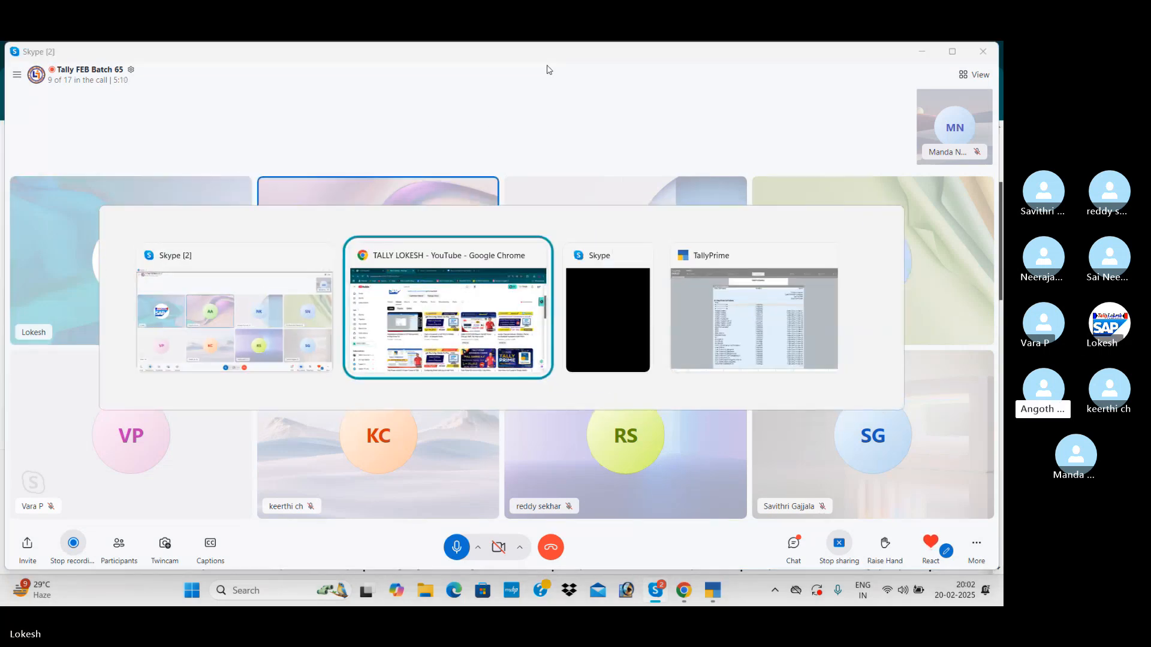
key(alt+Tab)
key(alt+Tab)
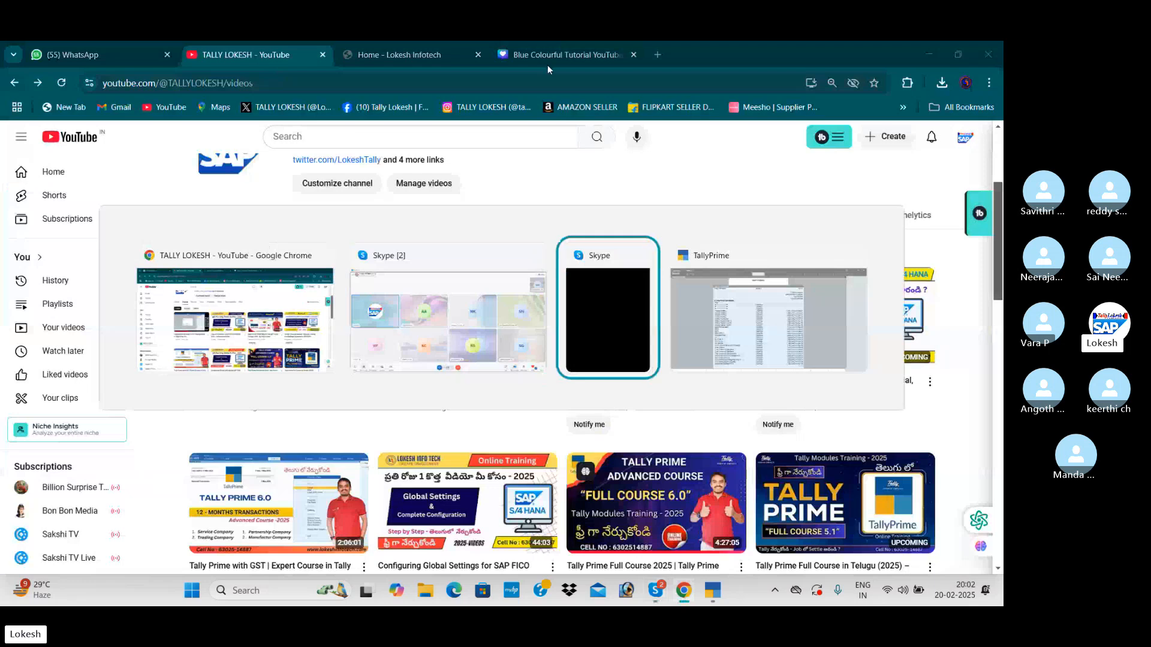
key(alt+Tab)
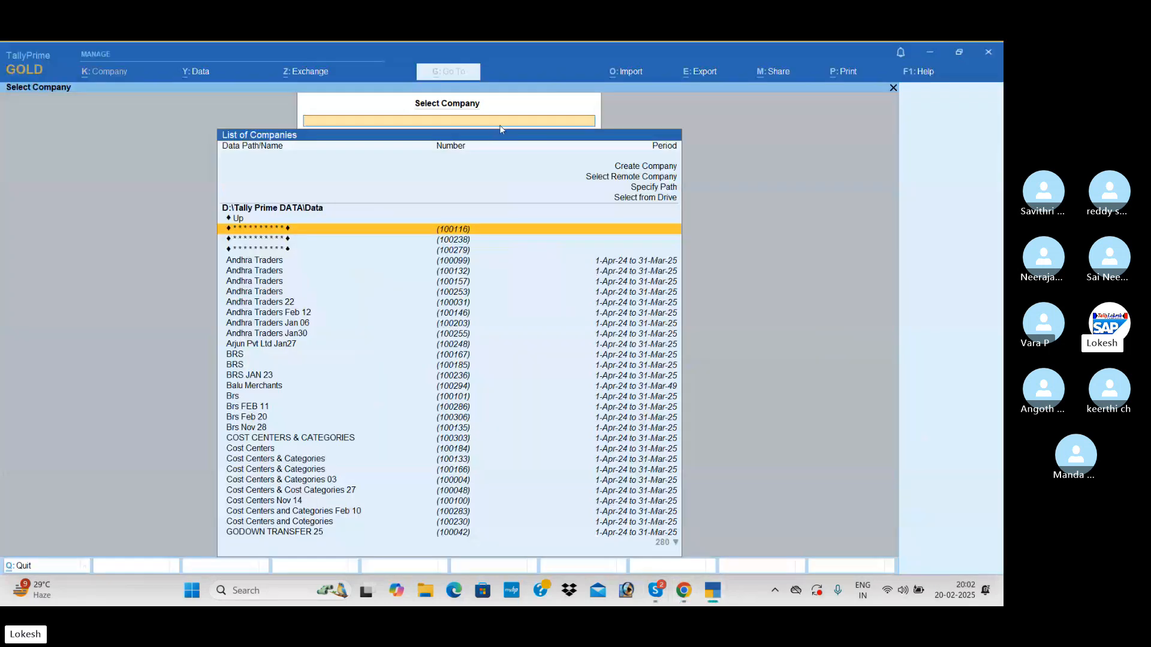
key(Up)
key(Up)
key(Up)
key(Up)
key(Up)
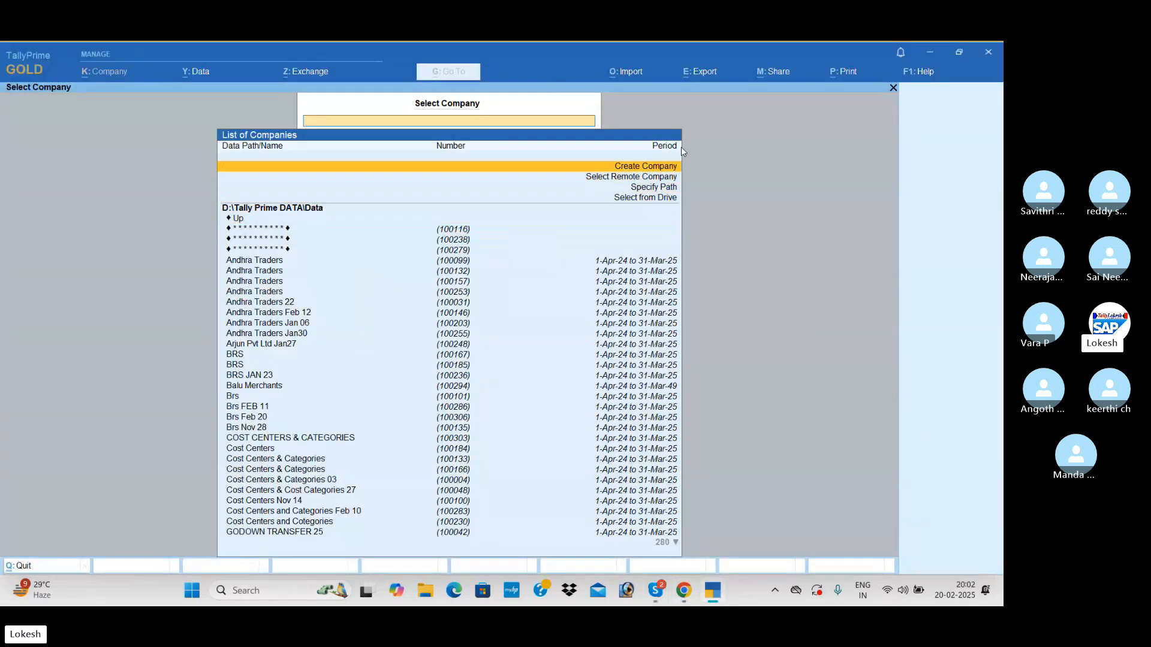
key(Return)
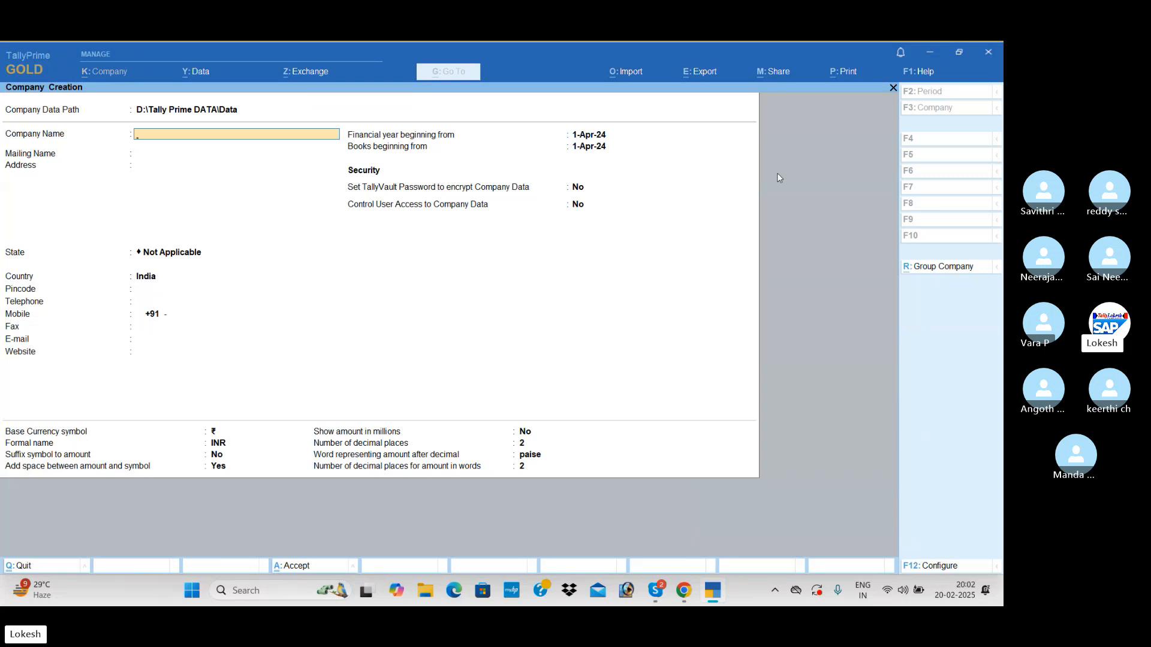
Create the company MANUFACTURING COMPANY FEB 20 with Andhra Pradesh as its state
text(MANUF)
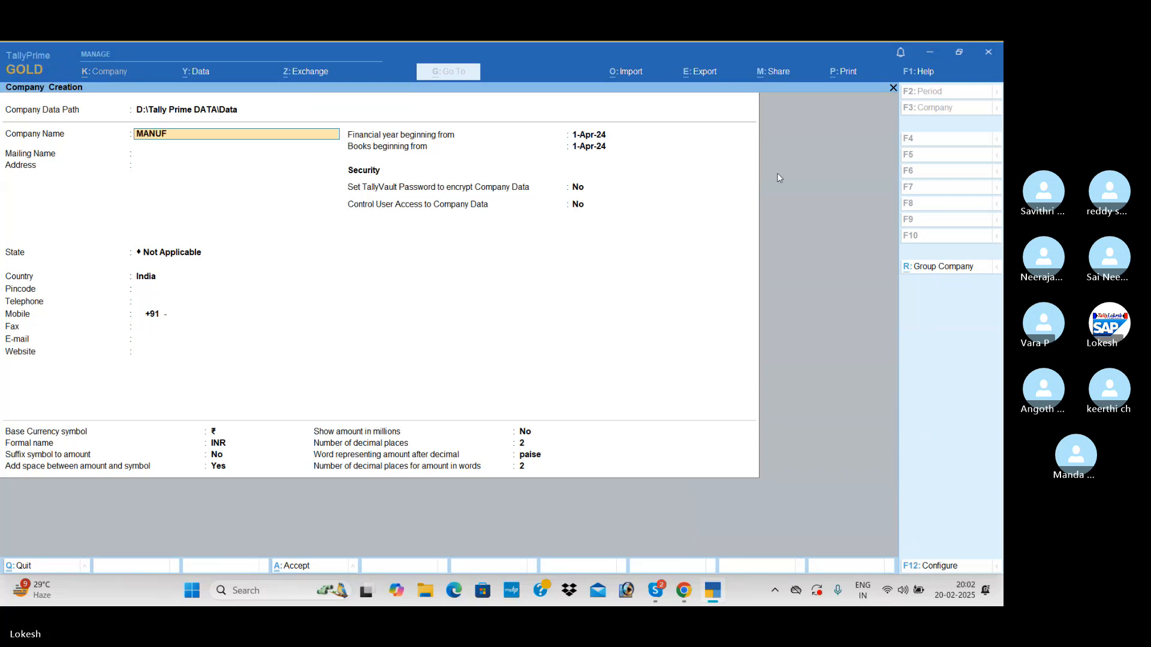
text(ACTURI)
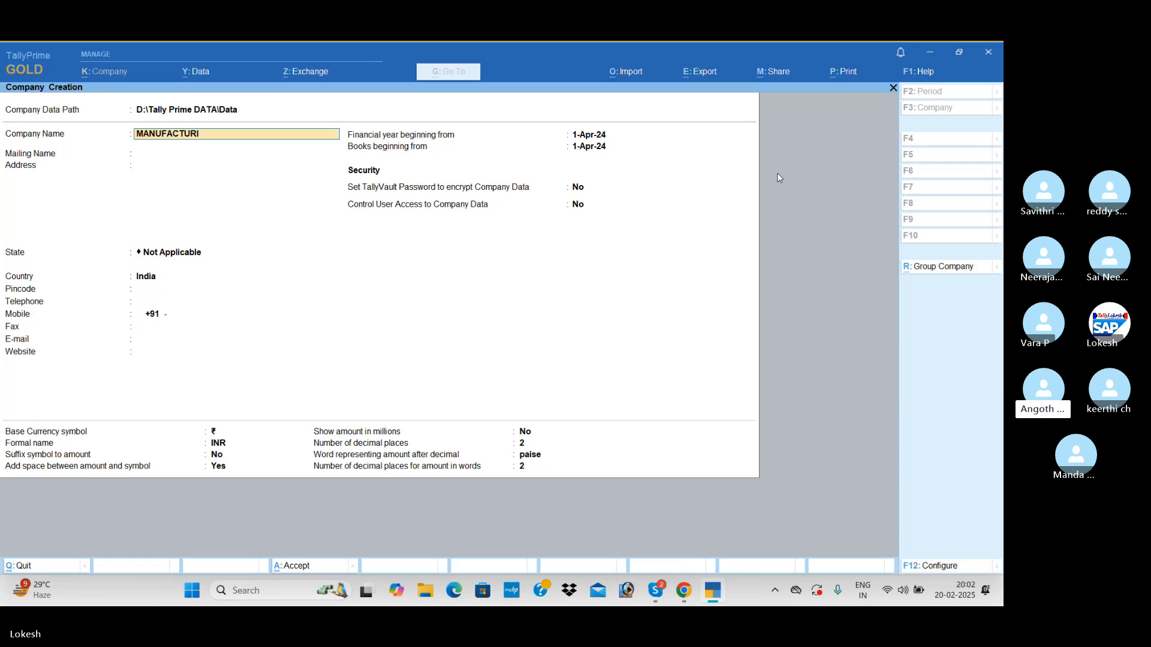
text(NG COMPAN)
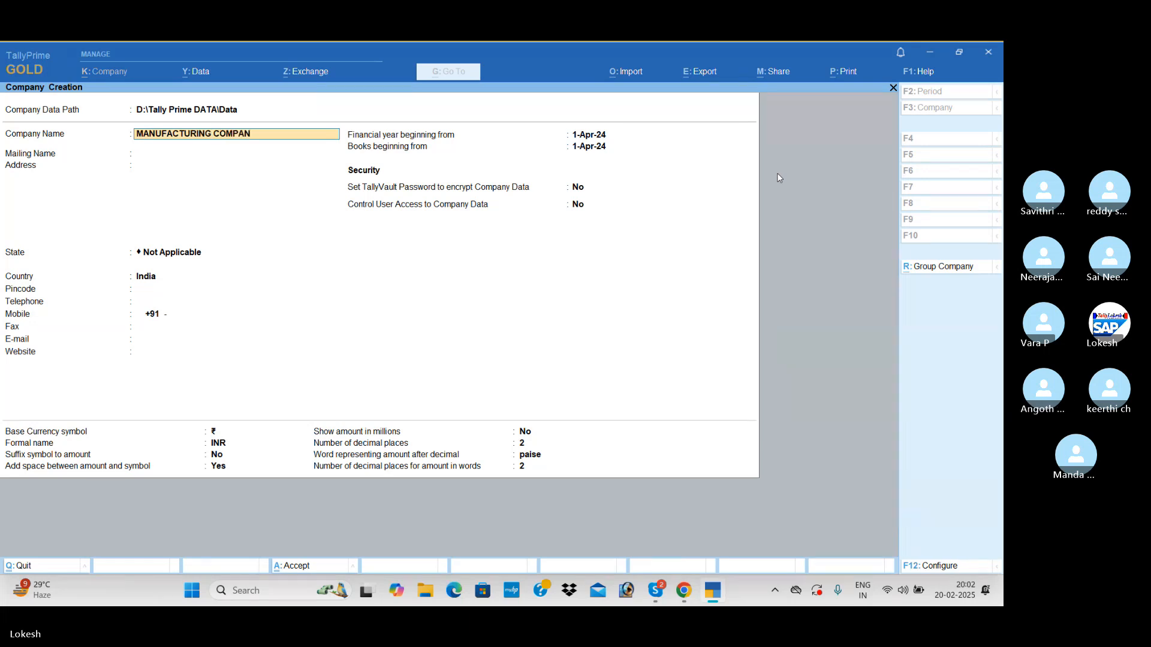
text(Y FEB 20)
key(Return)
key(Return)
key(Return)
key(Down)
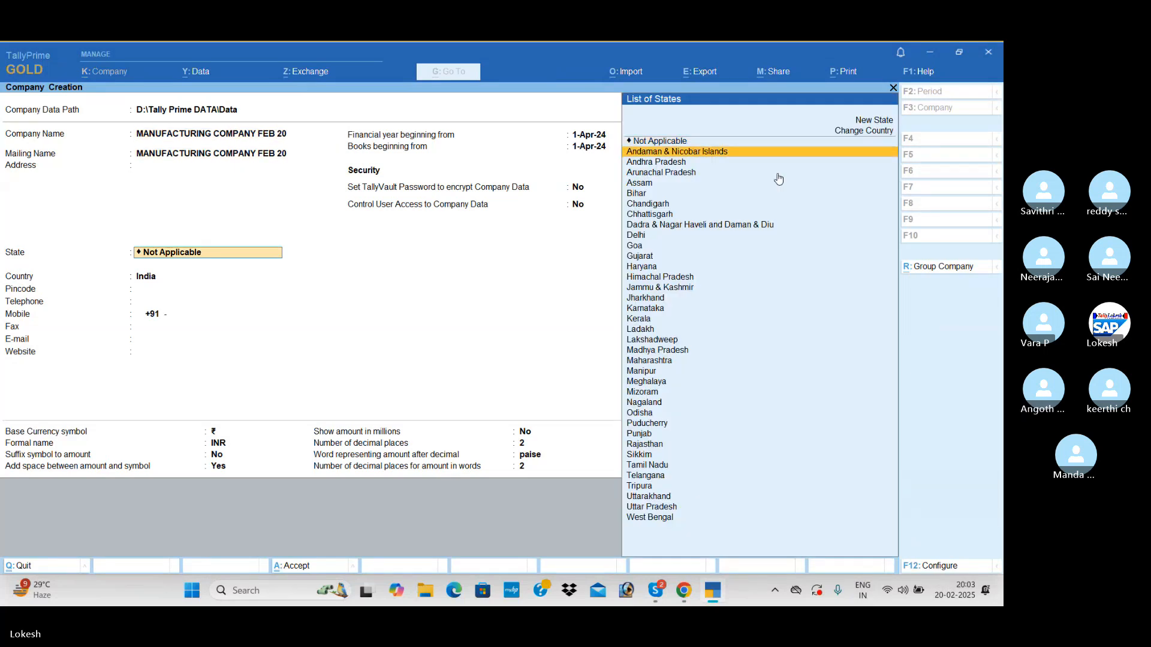
key(Down)
key(Return)
key(ctrl+a)
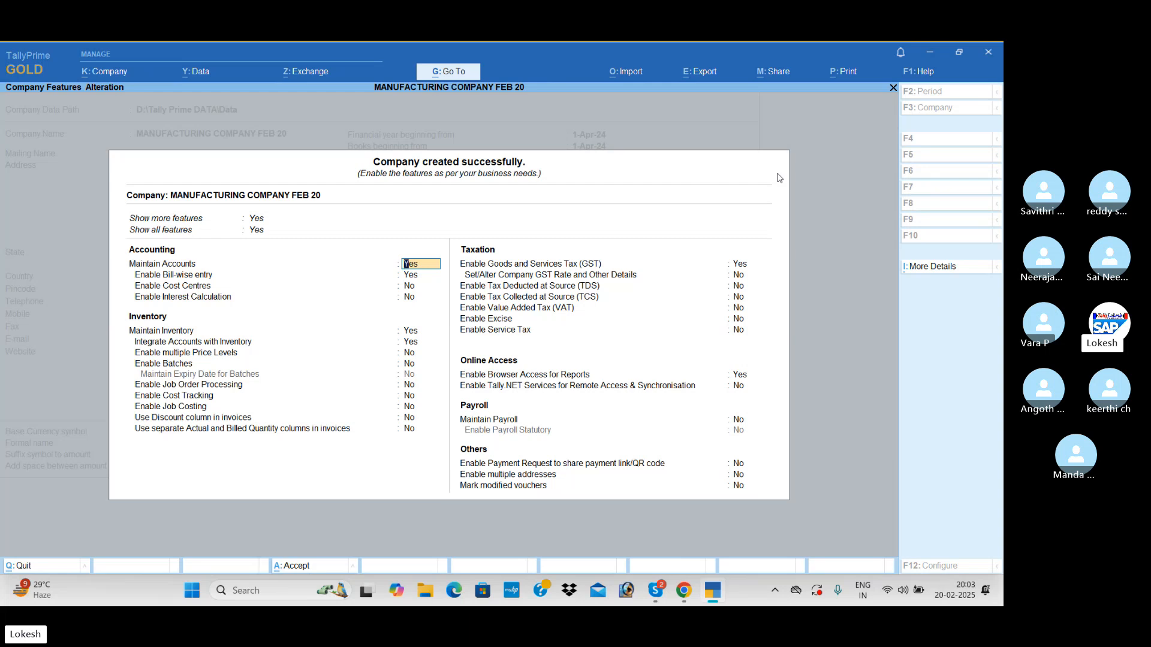
Disable bill-wise entry in the new company's accounting features
key(Return)
text(n)
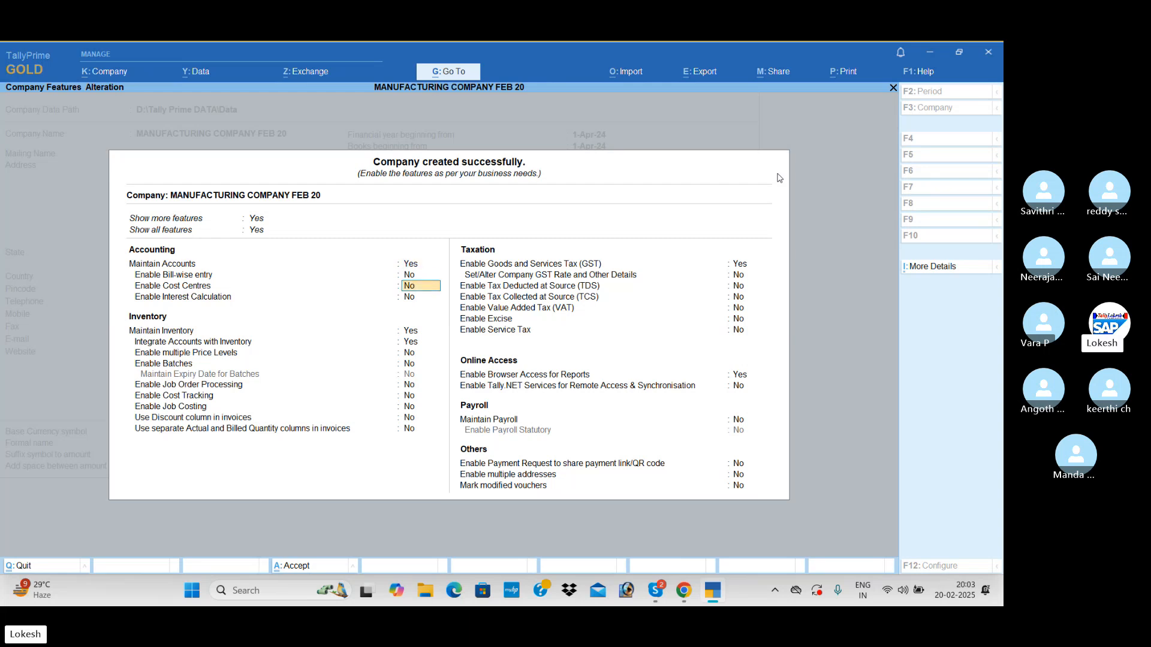
key(Return)
key(Return)
key(Return)
key(Return)
key(Return)
key(Return)
key(Return)
key(Return)
key(Return)
key(Return)
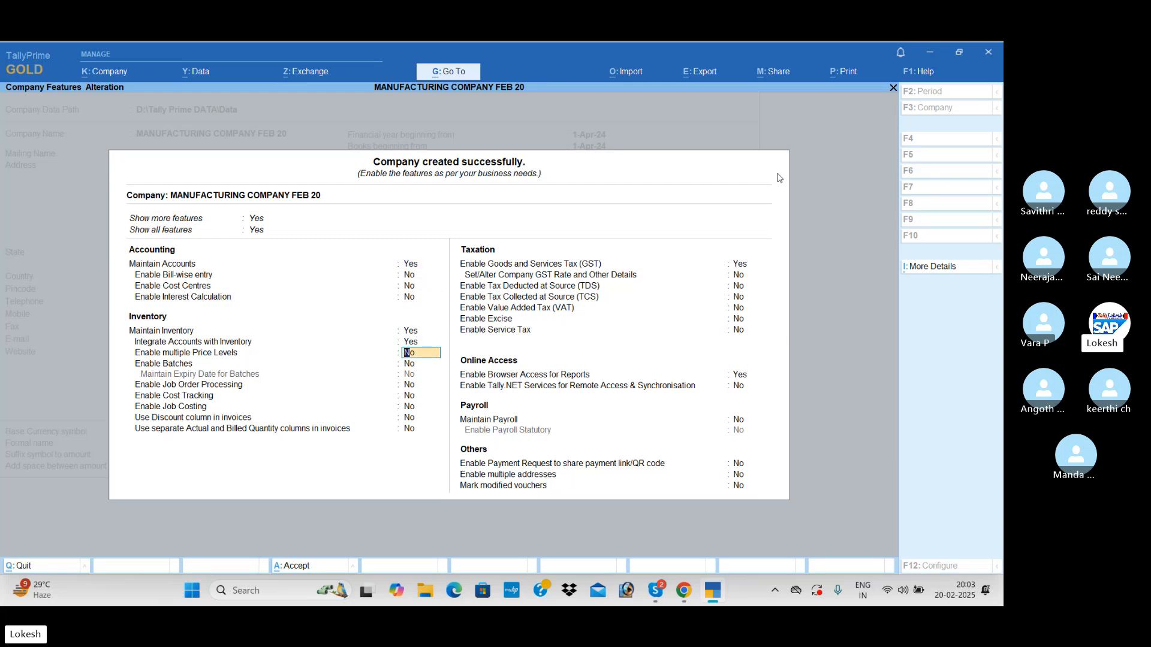
Save the Regular GST registration for Andhra Pradesh with GSTIN prefix 37 and monthly GSTR-1, and accept the company features
key(Return)
key(Return)
key(Return)
key(Return)
key(Return)
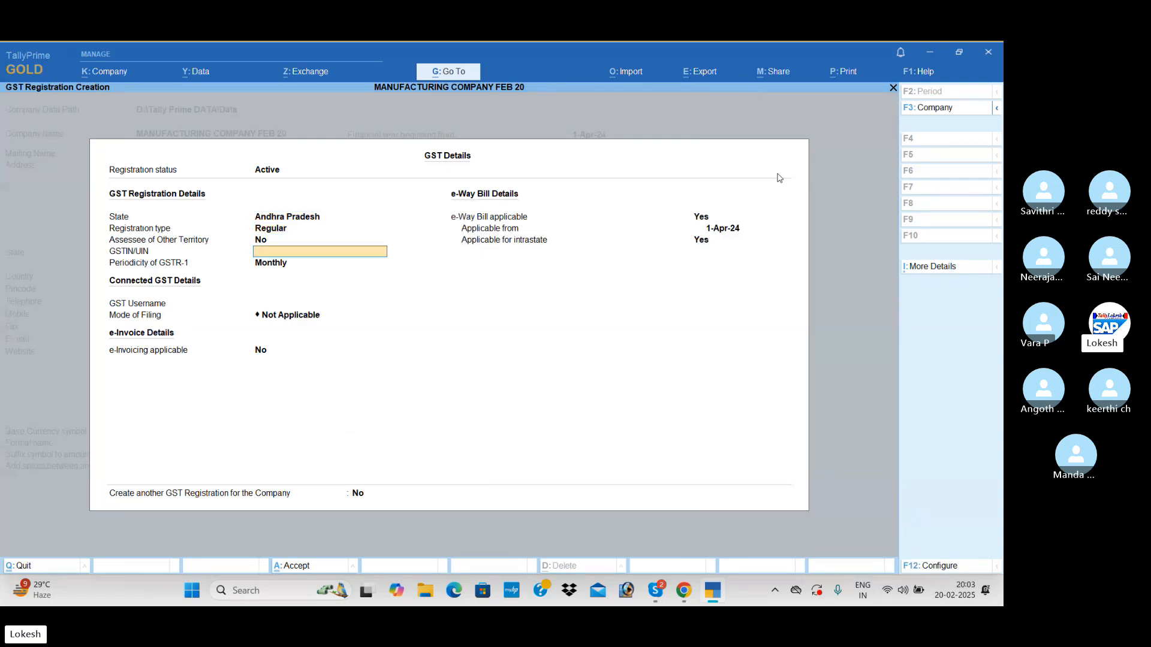
key(Return)
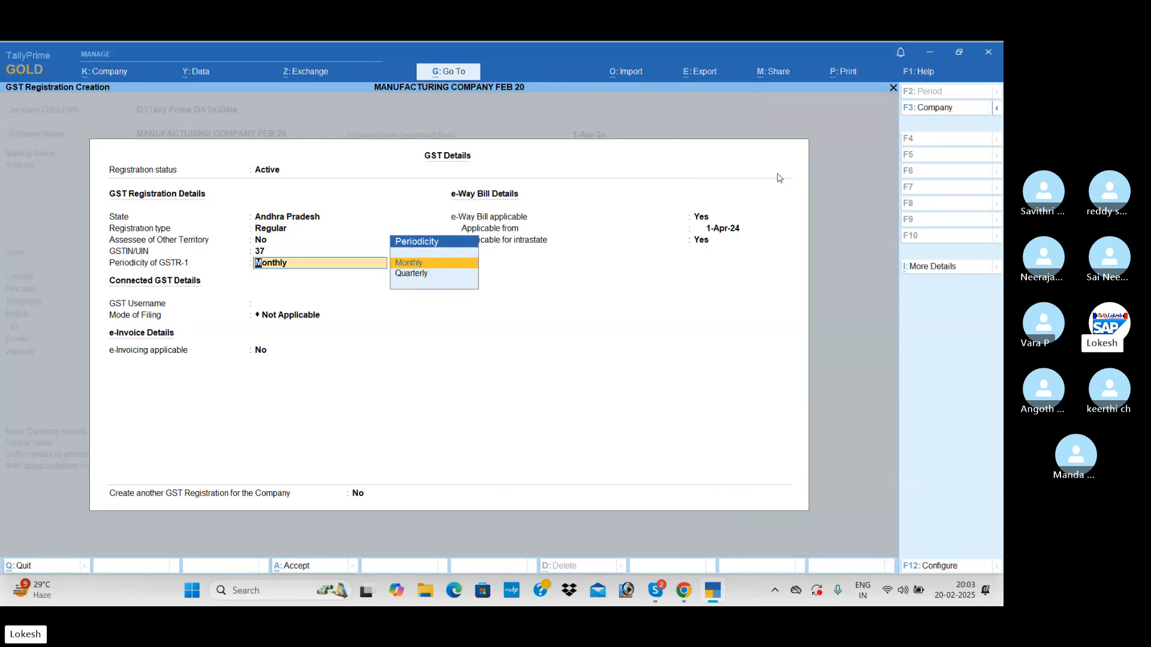
key(ctrl+a)
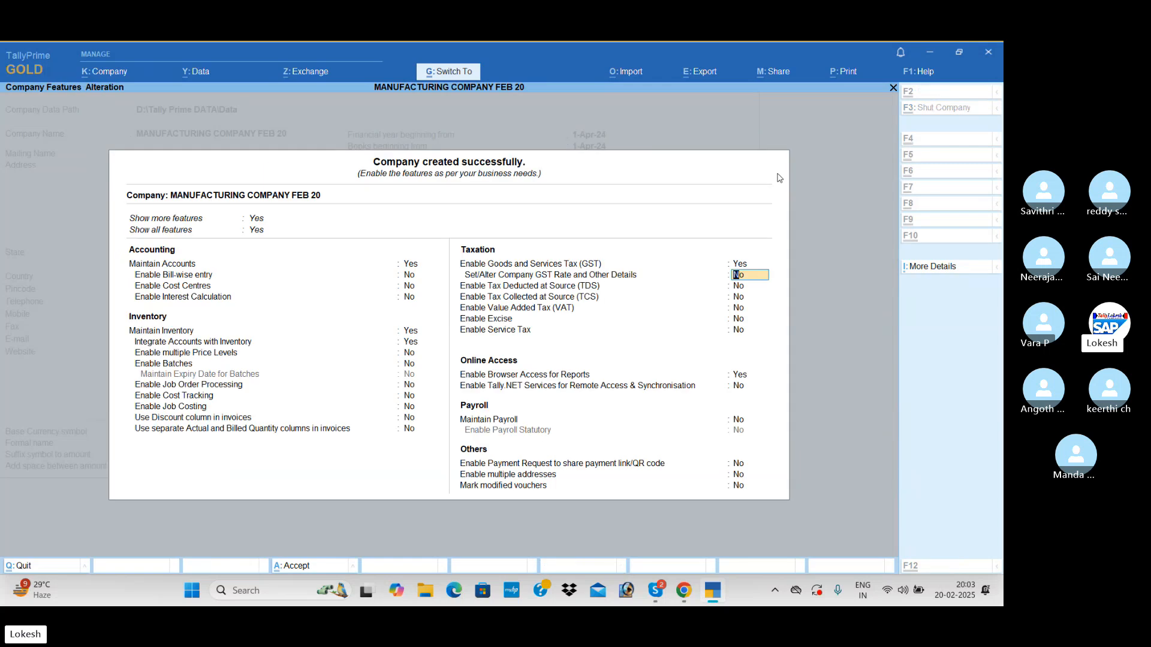
key(ctrl+a)
Start a receipt voucher and set its date to 1-Oct-24
key(Down)
key(Down)
key(Down)
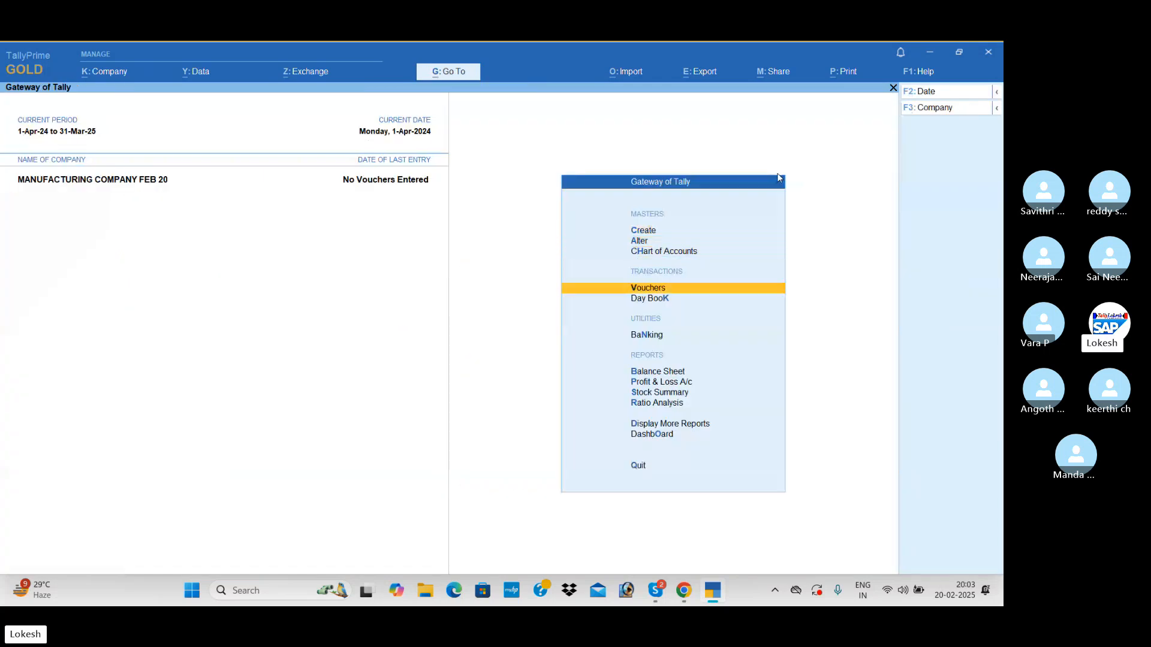
key(Return)
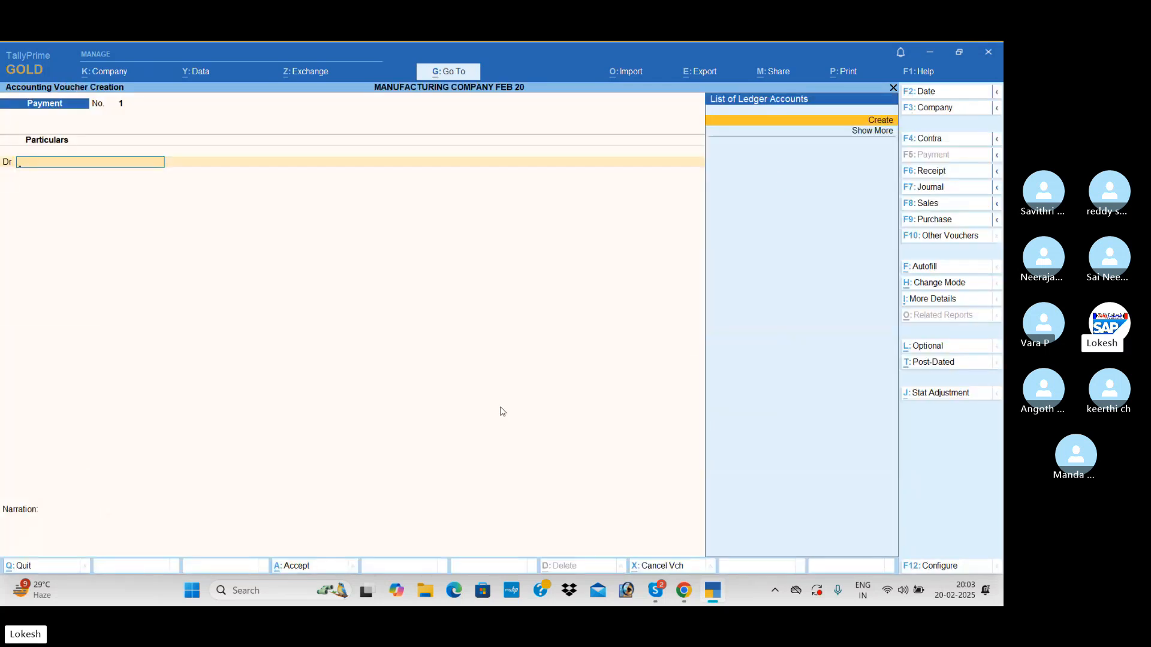
click(939, 179)
click(946, 91)
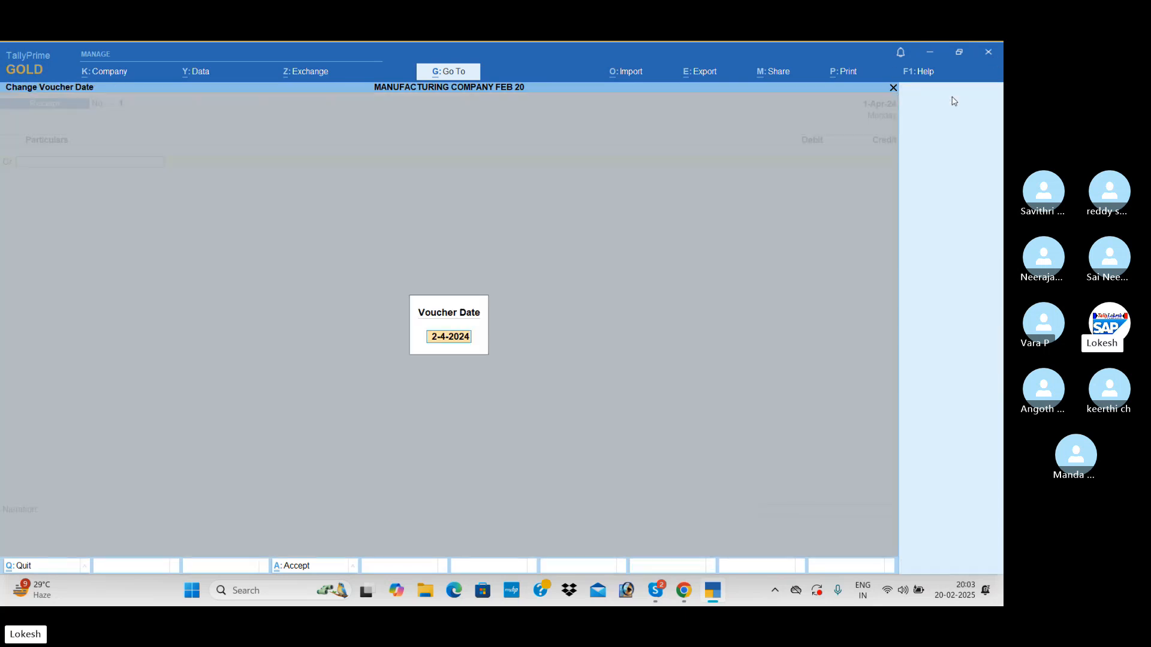
text(1-4)
key(Return)
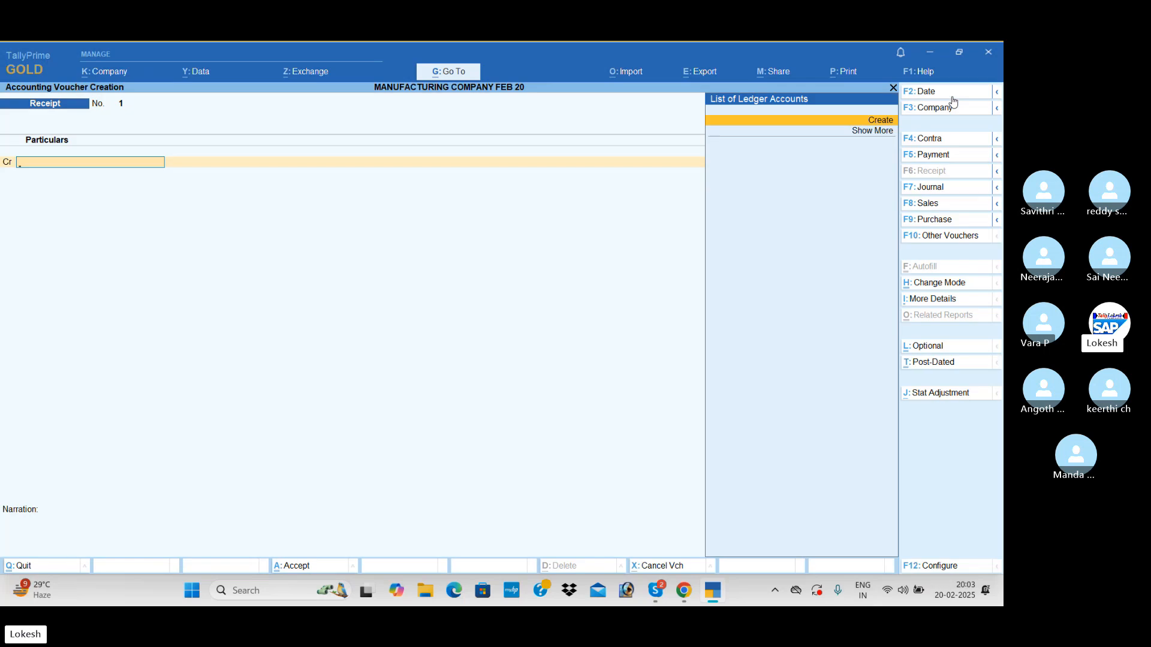
Create the ledger Equity Share Capital under Capital Account and credit it with 25,00,000 in the receipt voucher
key(alt+c)
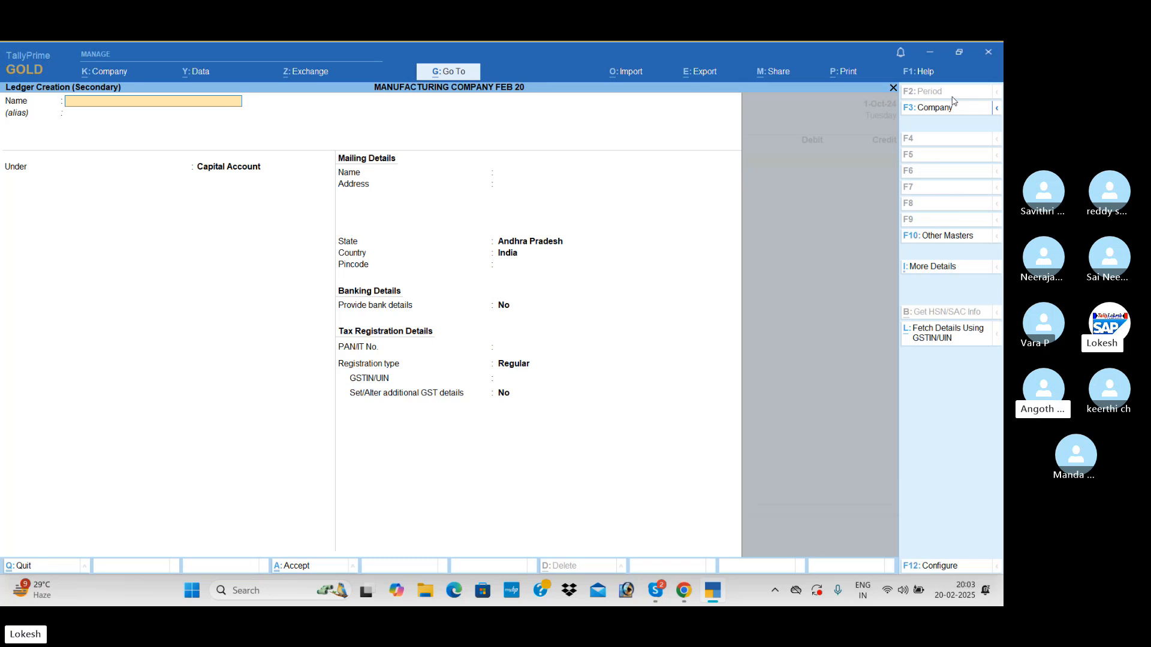
text(E)
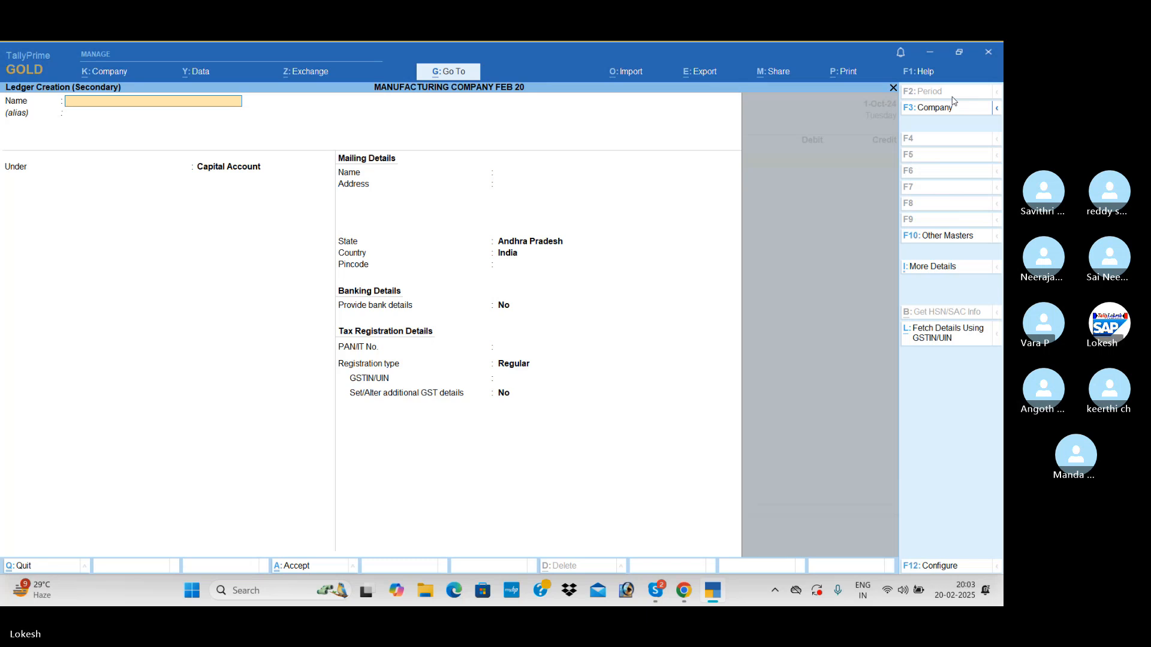
text(Q)
text(qu)
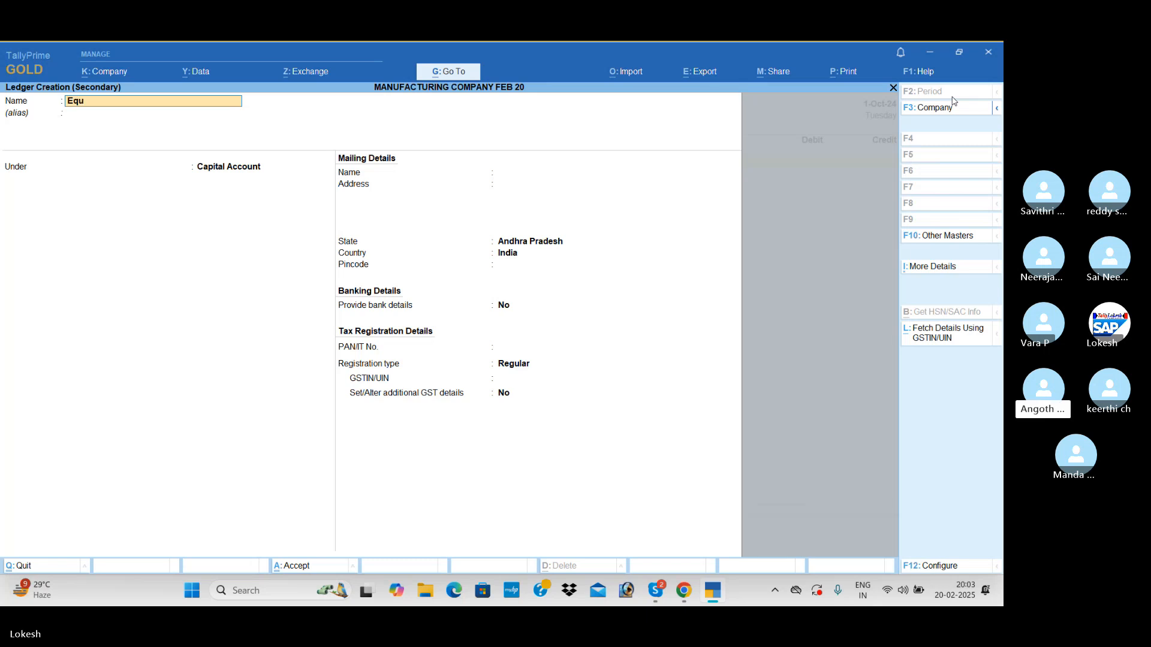
text(ity Share Capit)
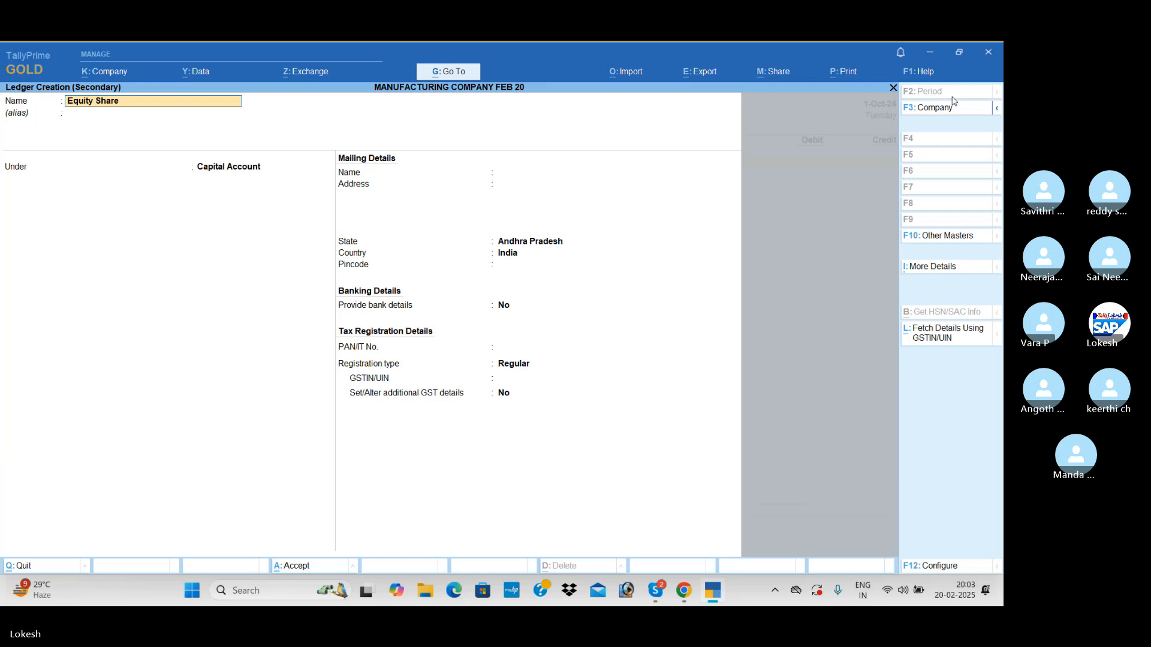
key(Return)
key(Return)
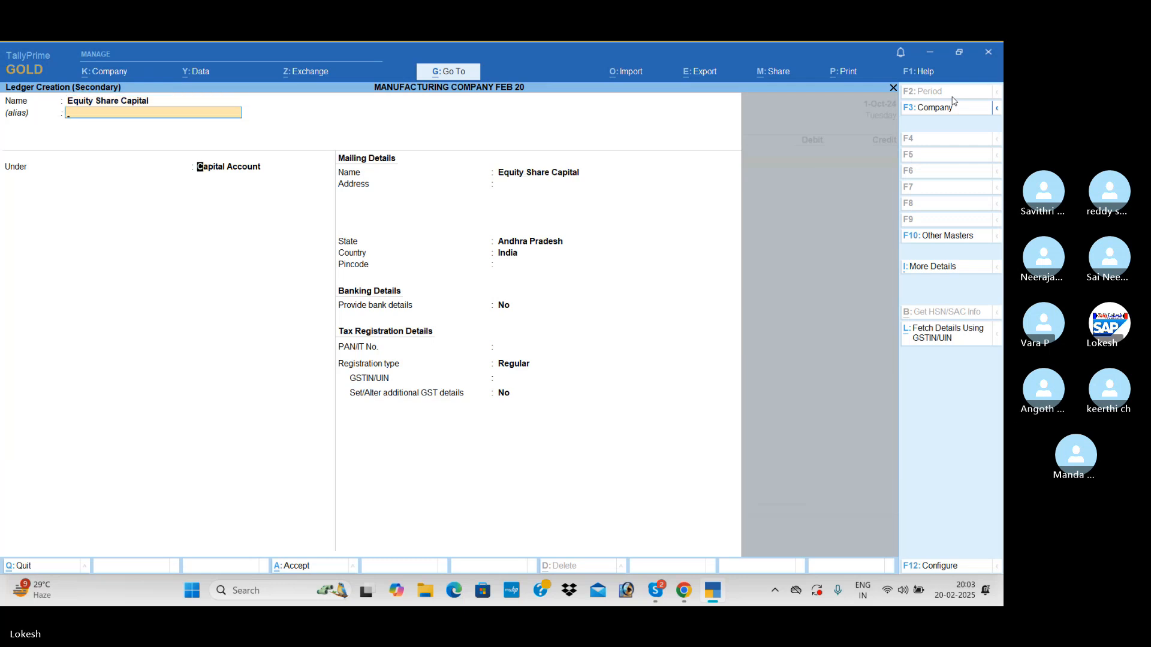
key(Return)
key(ctrl+a)
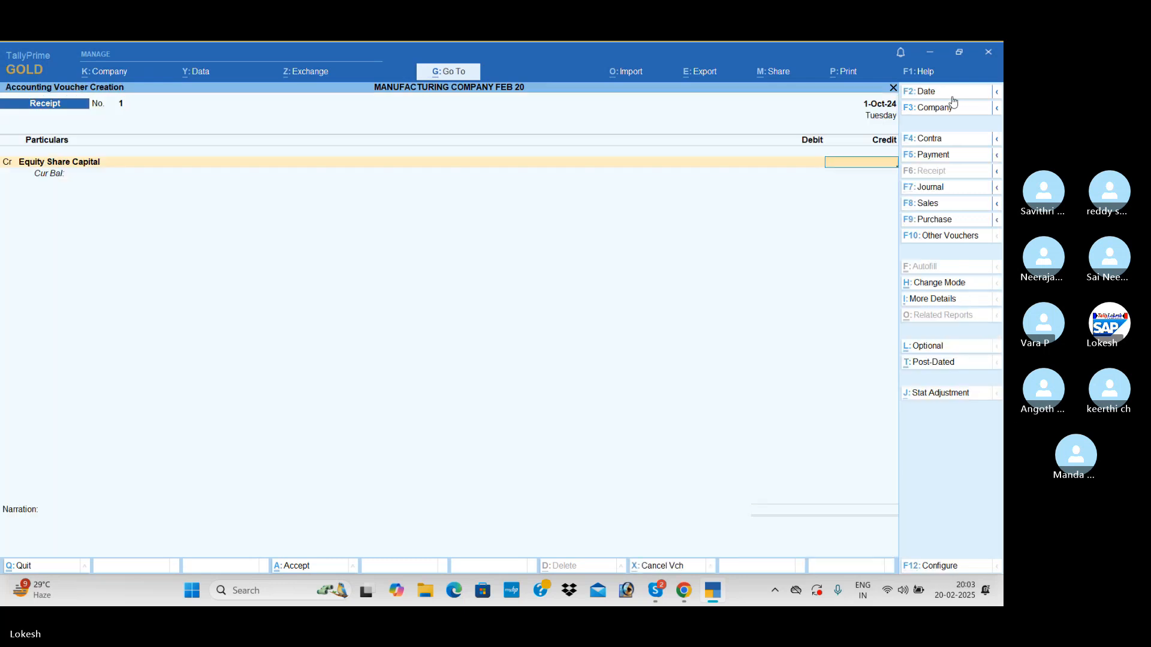
text(25,00,000)
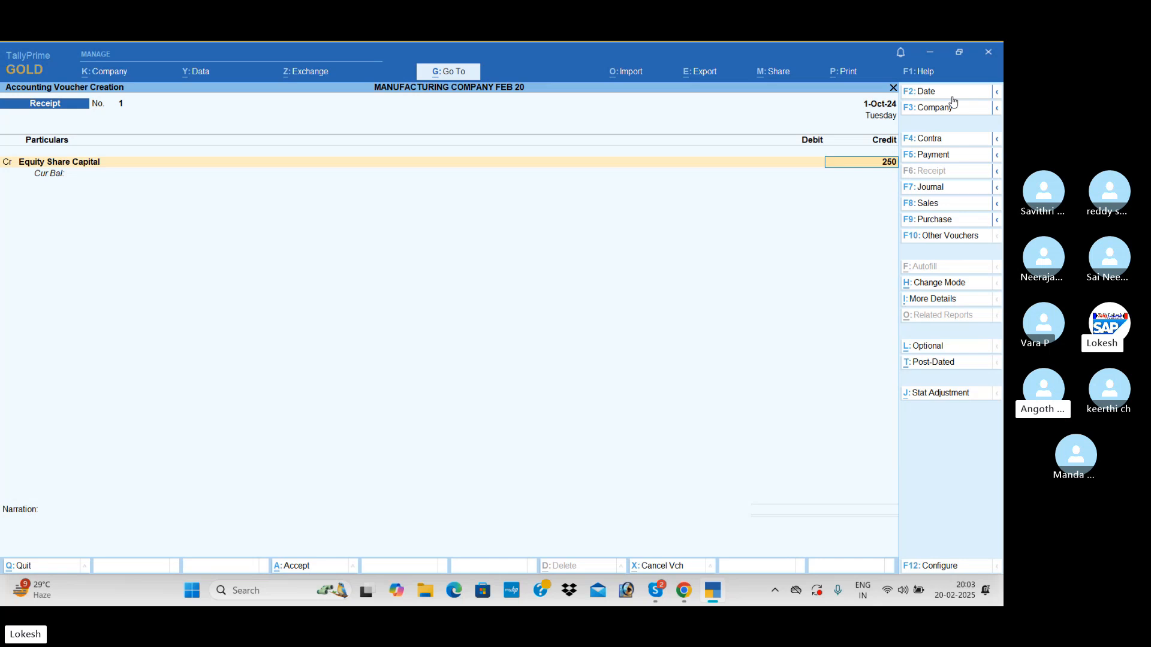
key(Return)
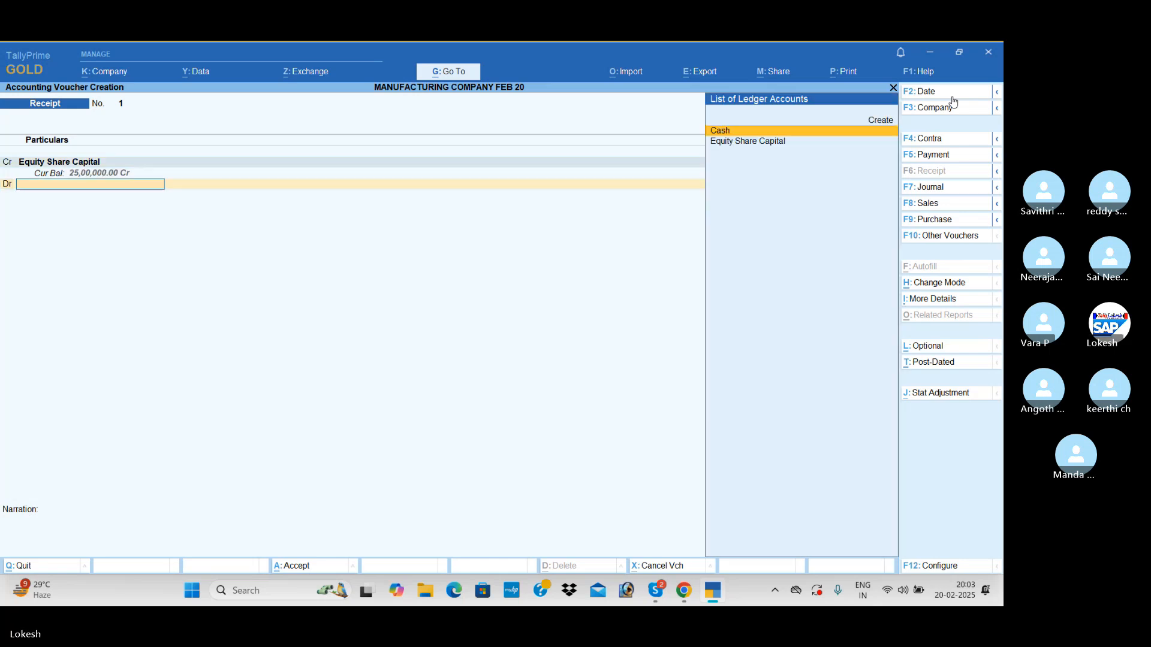
Create the ledger HDFC BANK under Bank Accounts as the receipt's debit account and save the receipt voucher
key(alt+c)
text(HDFC BANK)
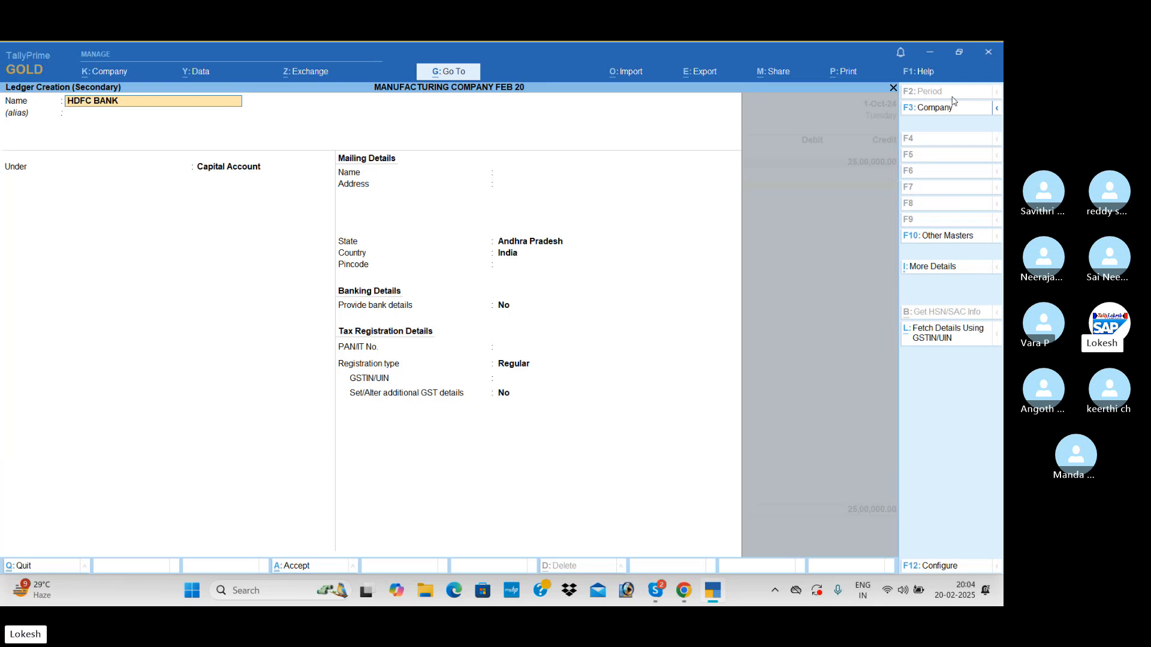
key(Return)
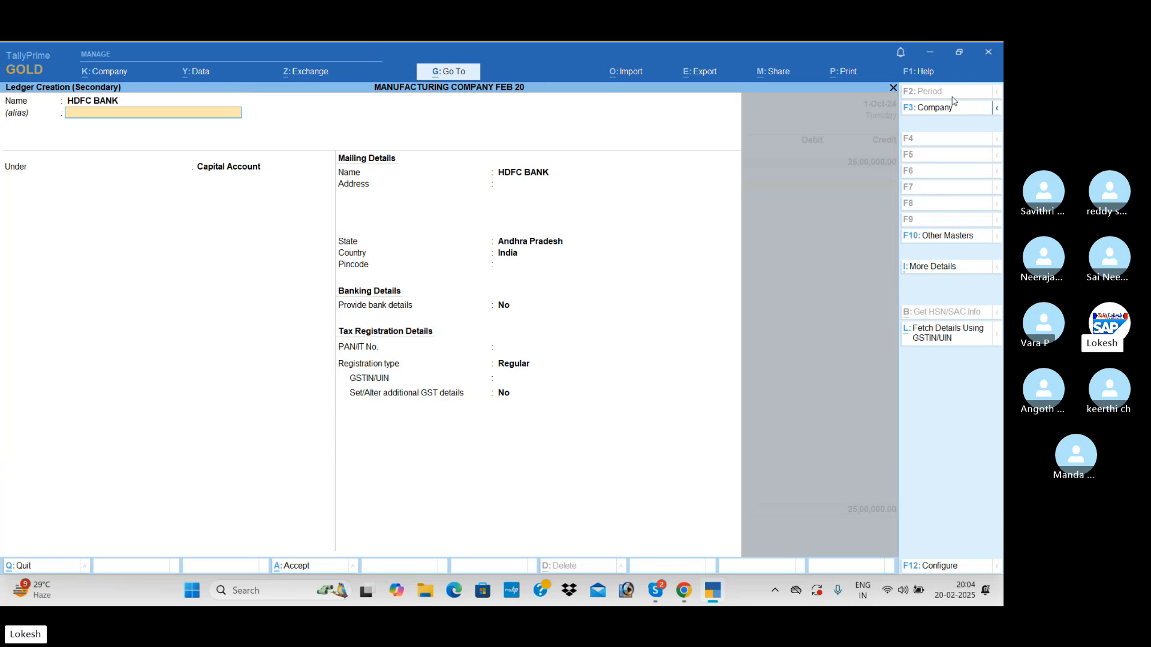
text(BA)
key(Return)
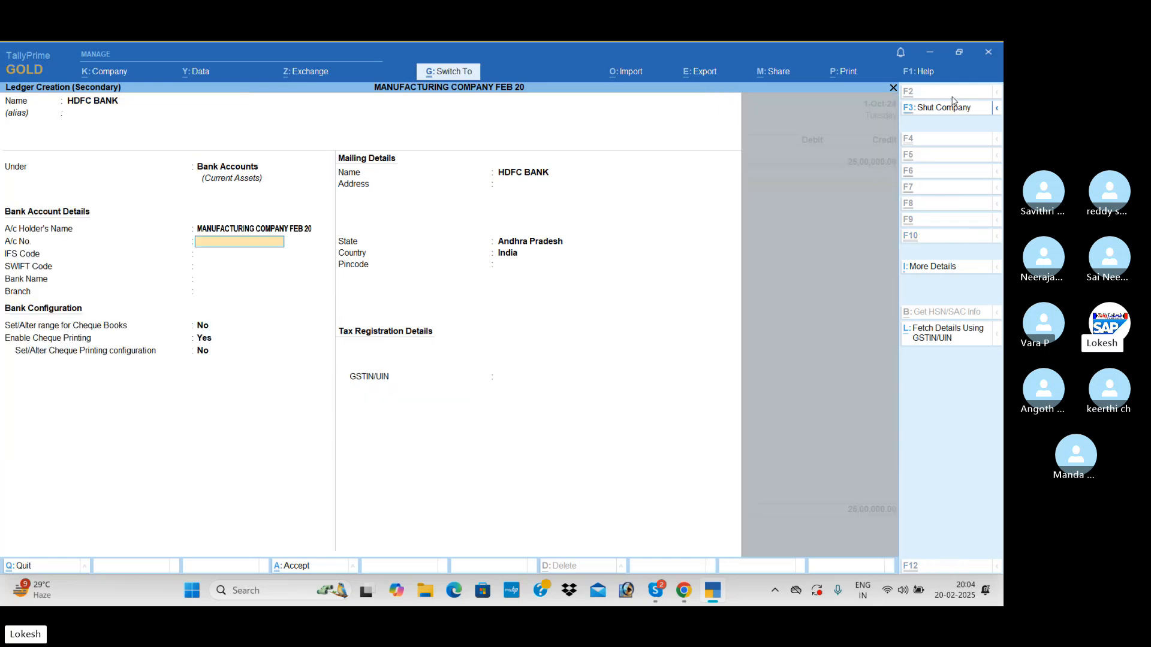
key(ctrl+a)
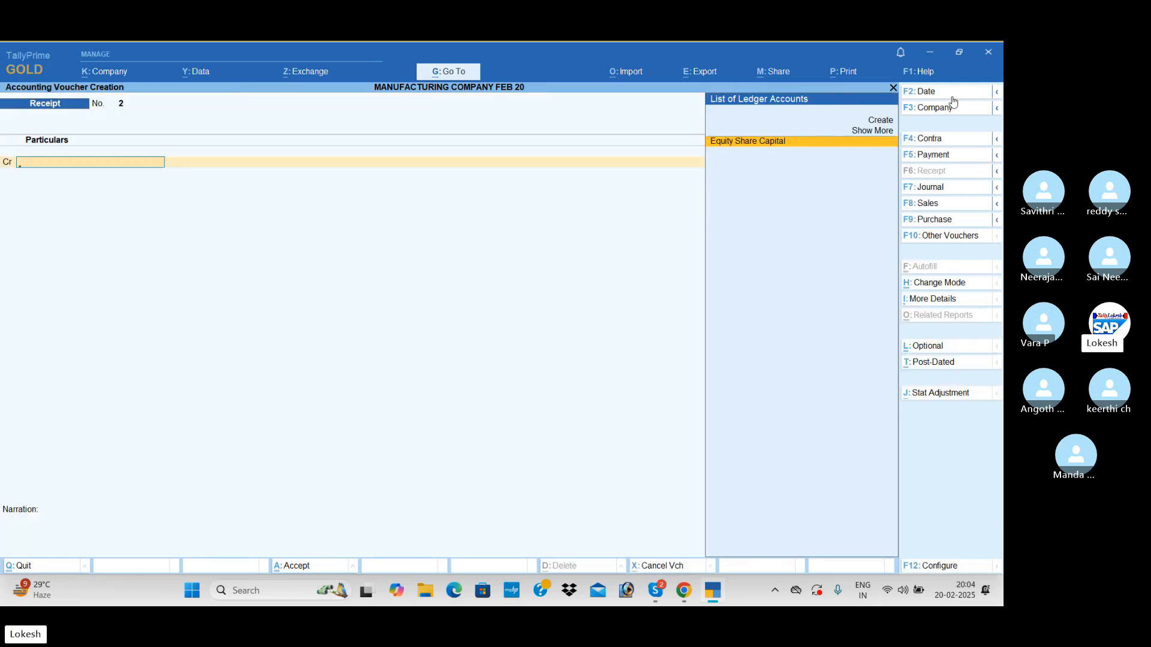
Start a payment voucher, create the ledger SD Office Godown under Deposits (Asset), and debit it with 1,75,000
click(958, 159)
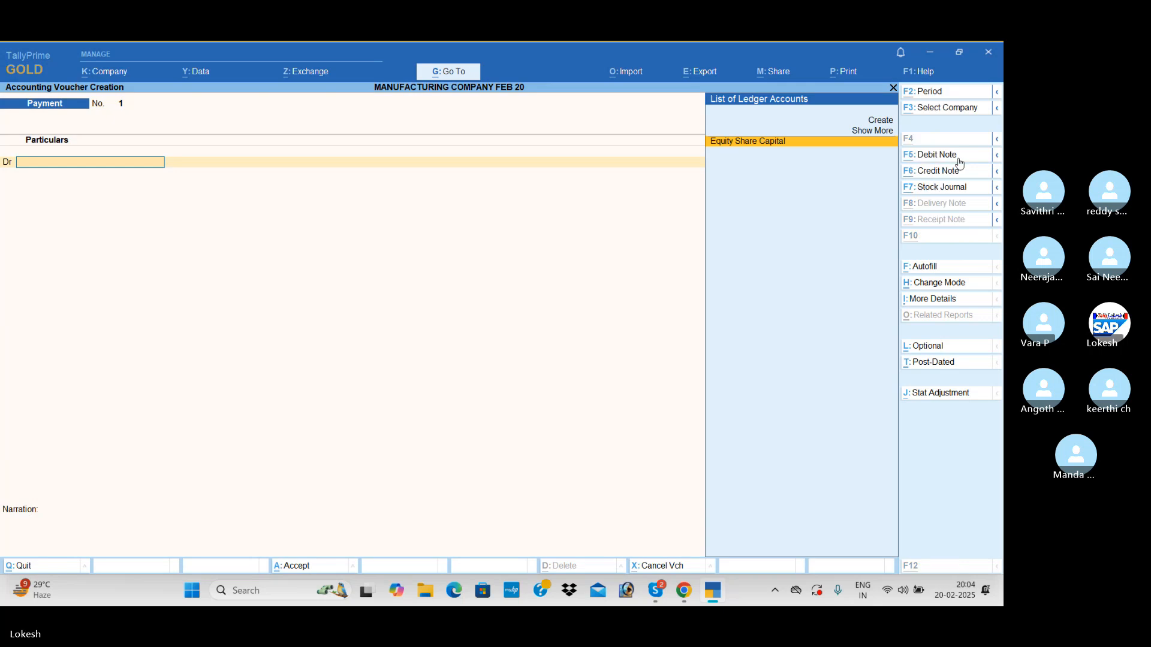
key(alt+c)
text(SD Offic)
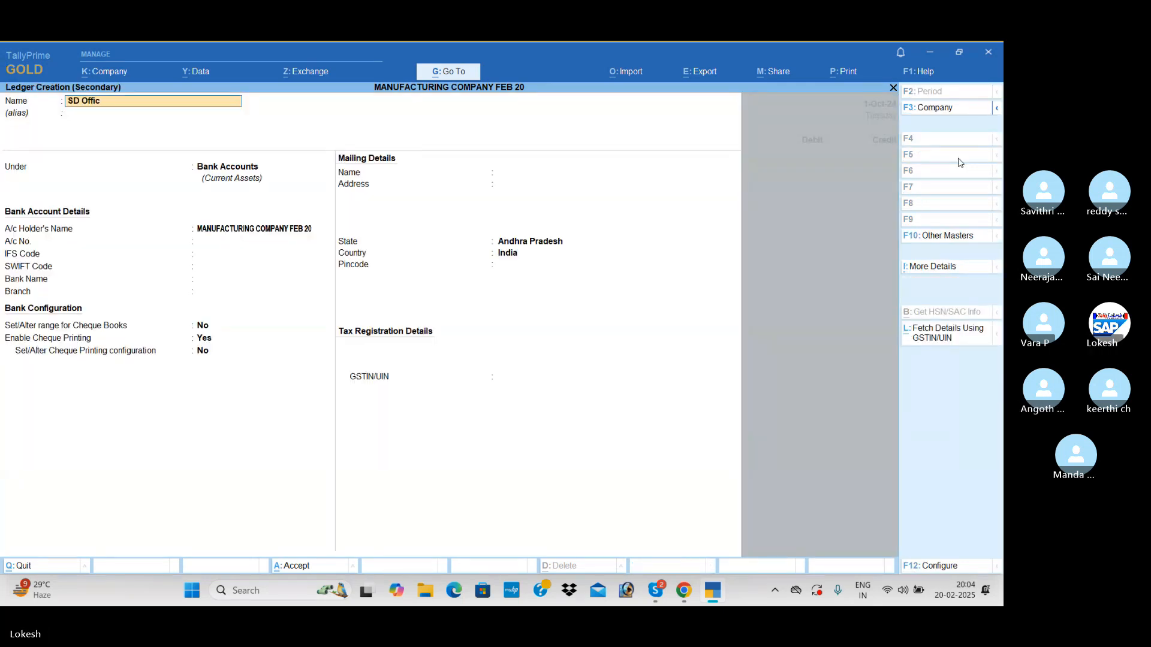
text(e Godown)
key(Return)
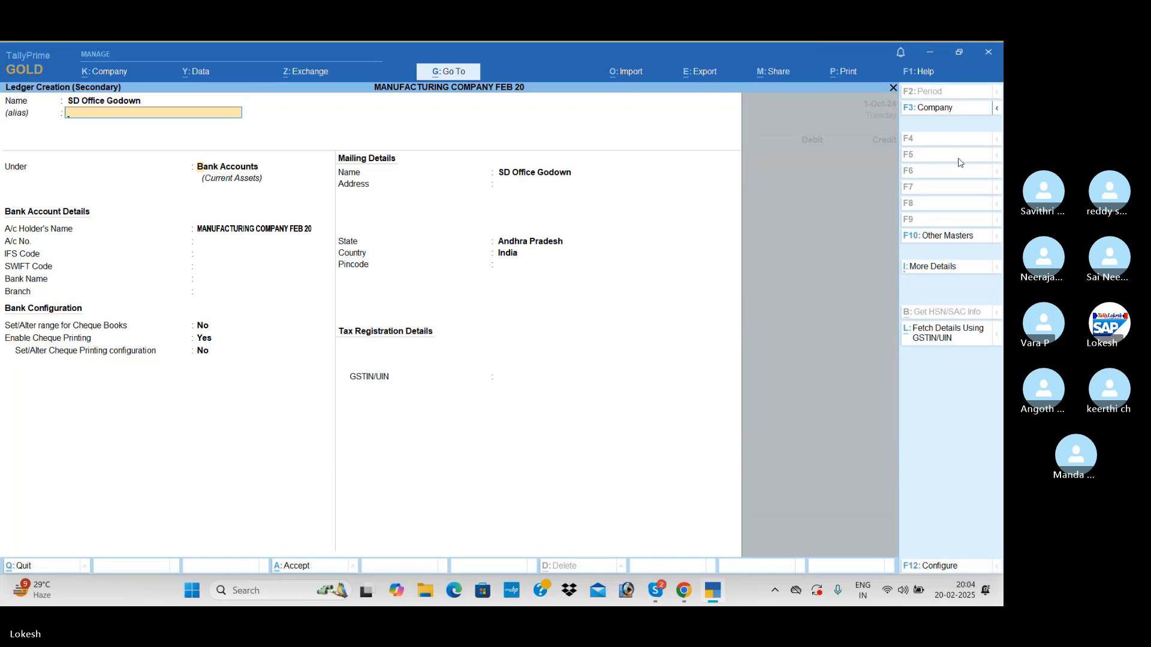
key(Return)
text(de)
key(Return)
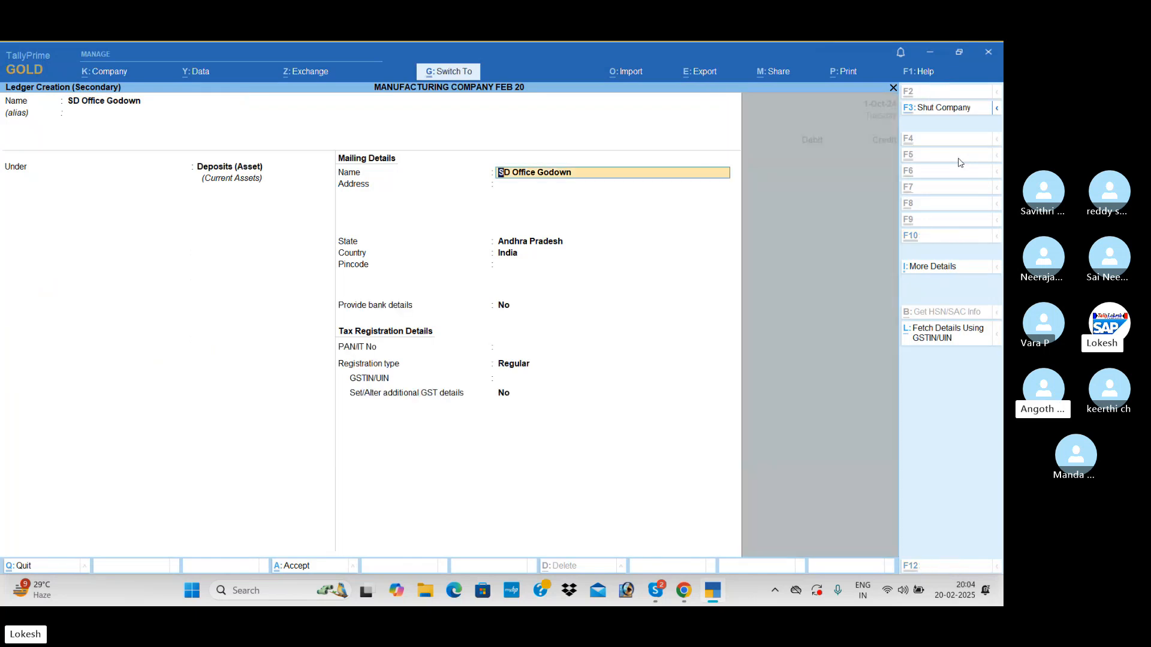
key(ctrl+a)
text(175000)
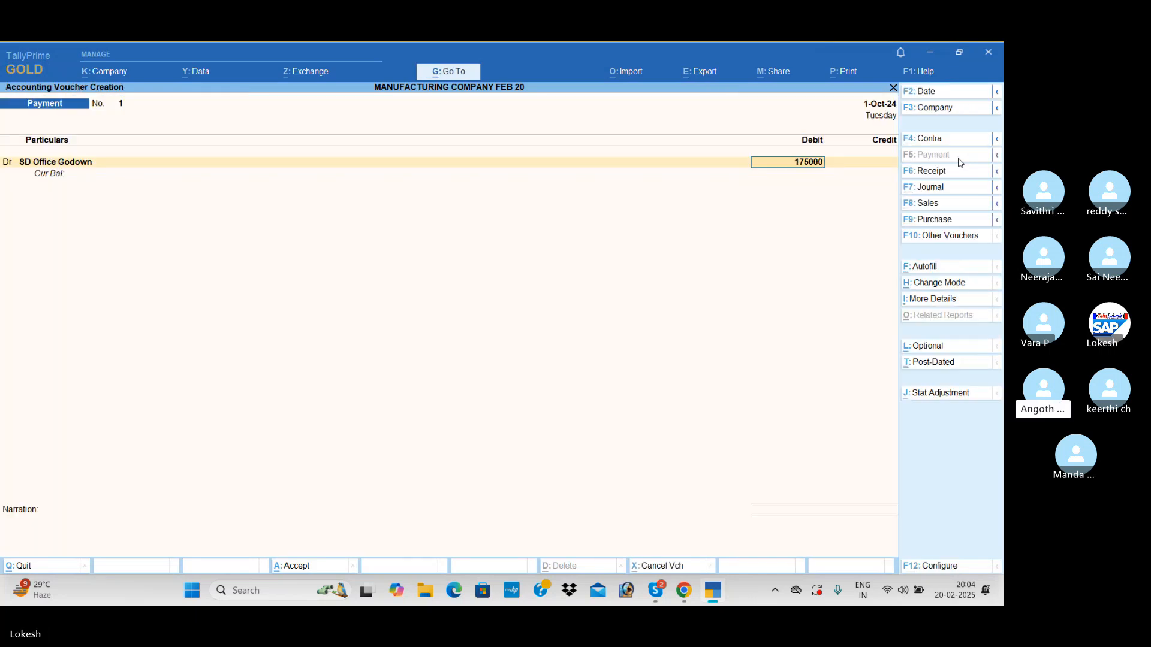
key(Return)
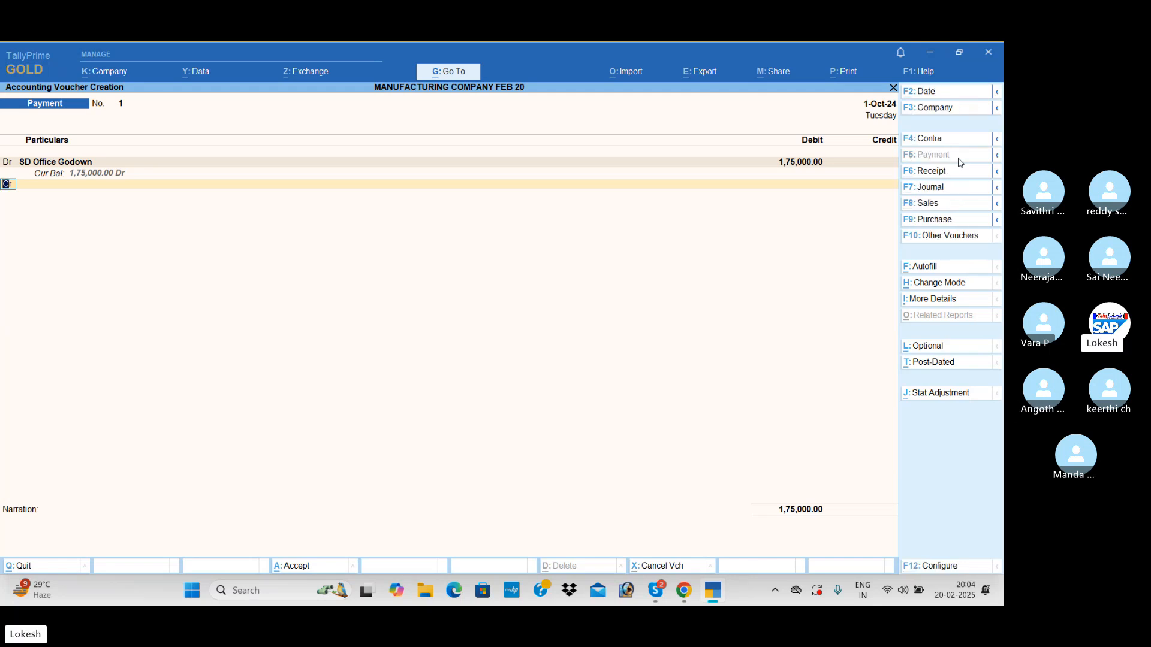
Add a second debit line with a new ledger Sd Telephone under Deposits (Asset) for 6,000
key(Return)
key(alt+c)
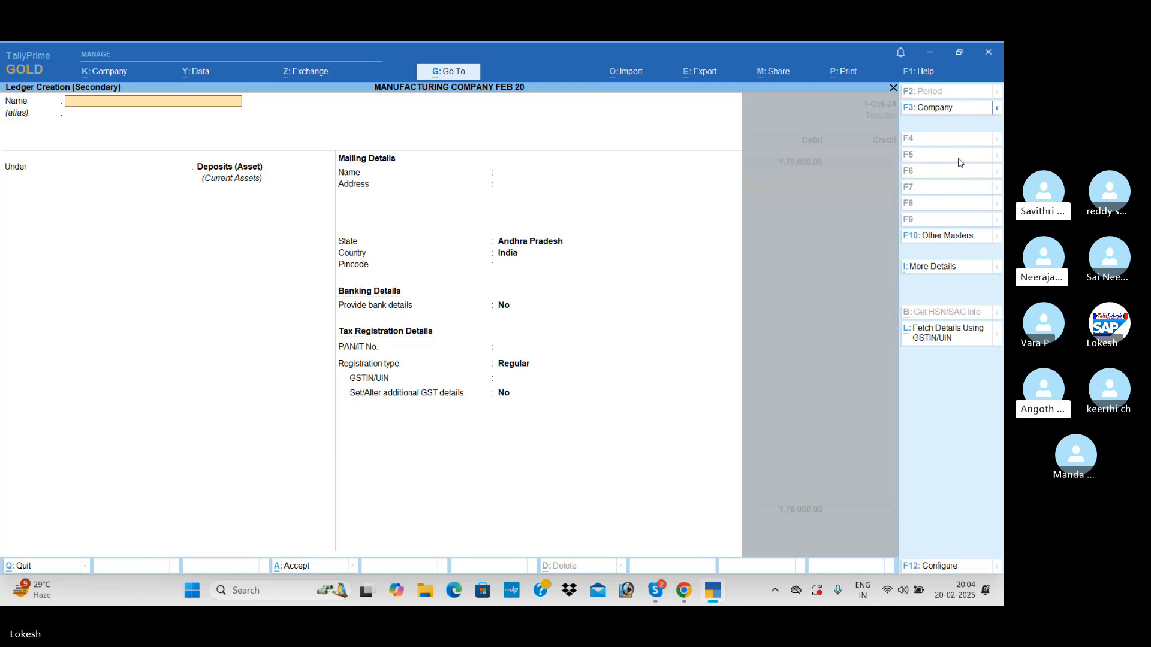
text(Sd t)
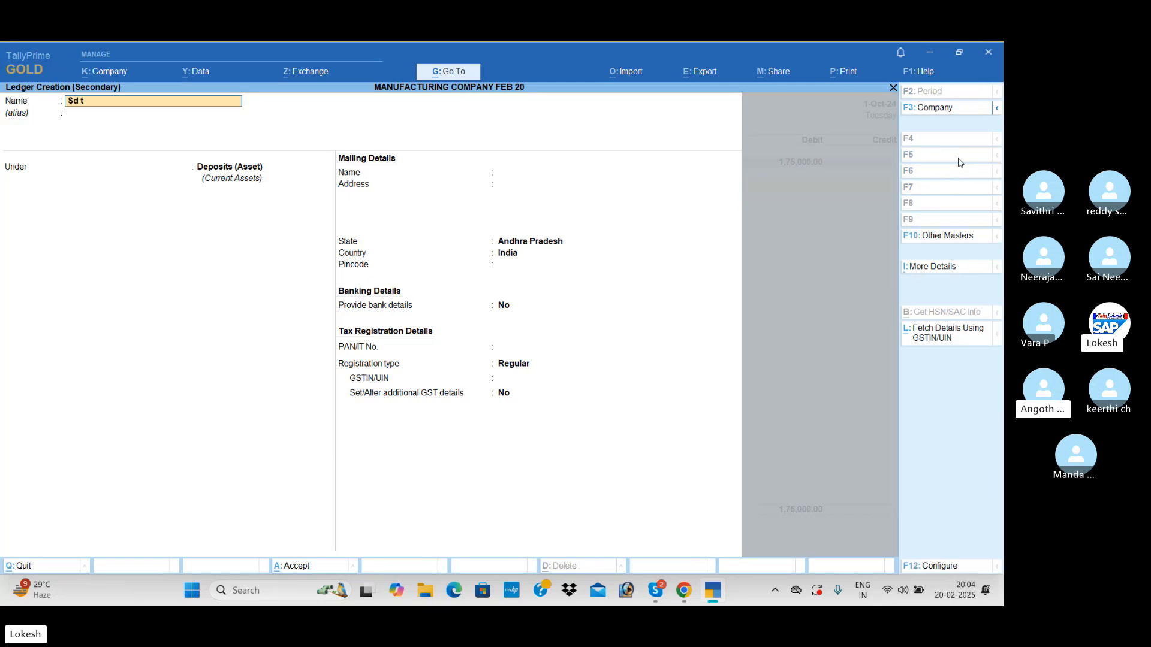
text(elephone)
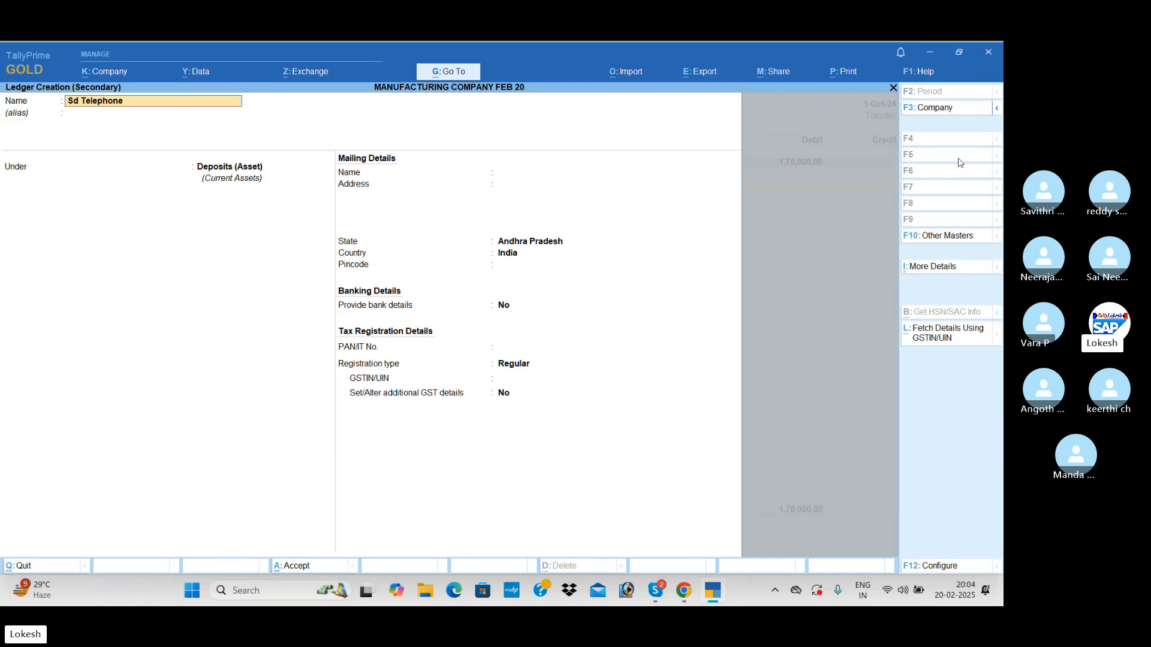
key(Return)
key(Return)
key(ctrl+a)
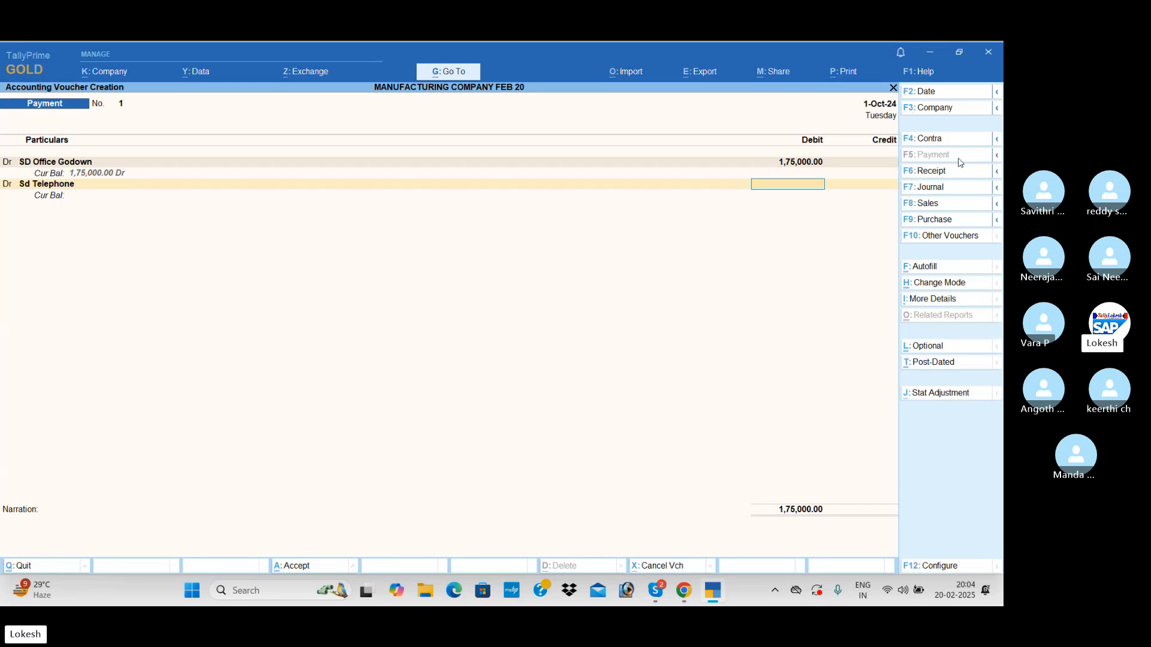
text(60)
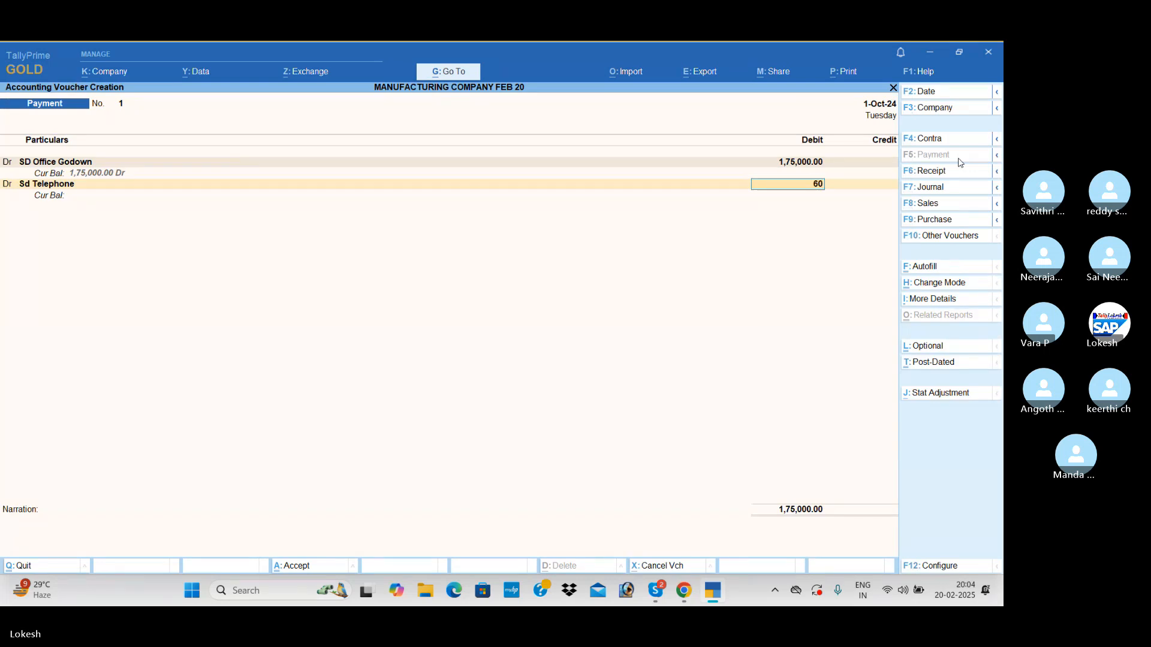
text(00)
key(Return)
Credit HDFC BANK for the deposit payments and save the payment voucher
key(Down)
key(Down)
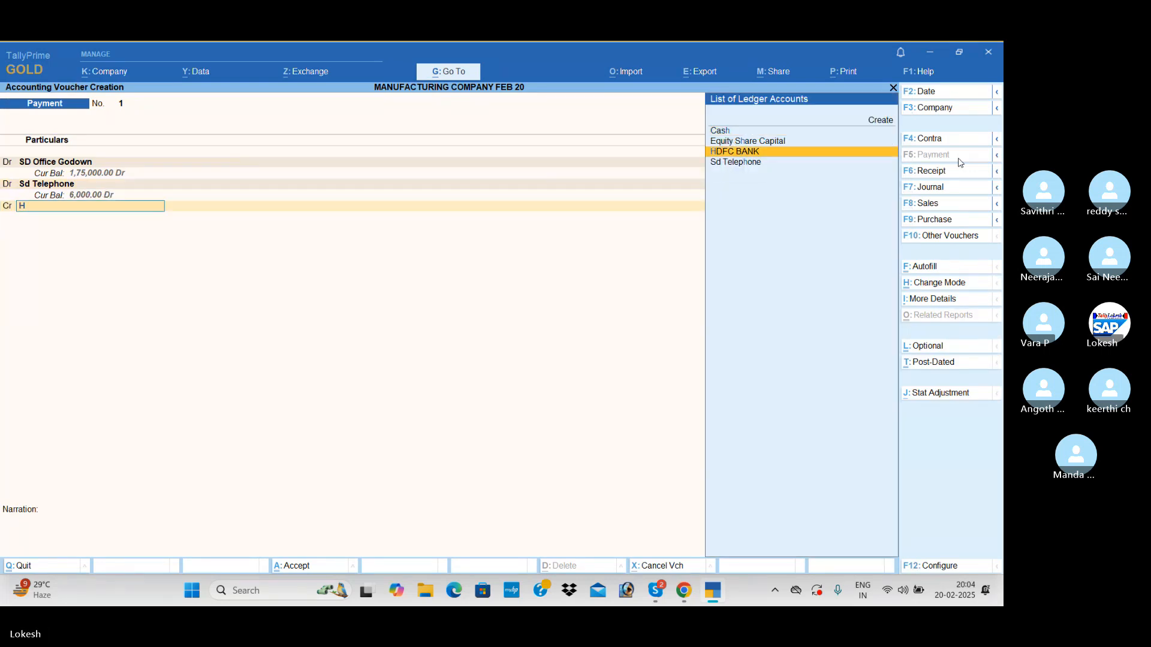
key(Return)
key(ctrl+a)
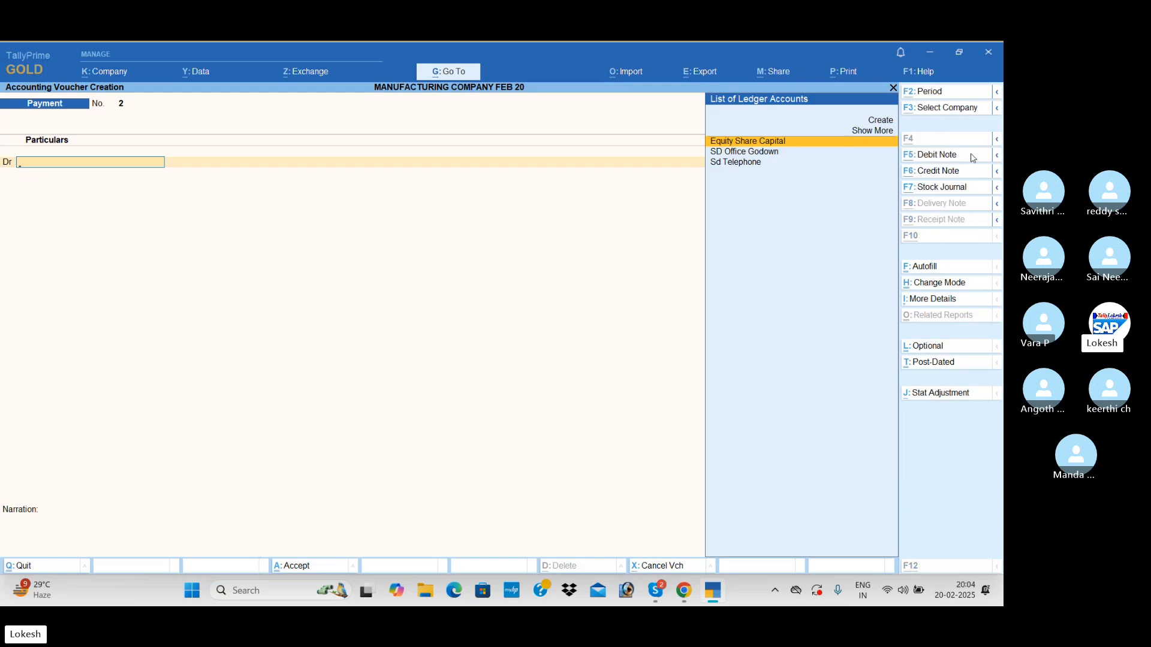
In the new payment voucher, create the ledger Static Electricity Resistant Gloves under Fixed Assets and debit it with 40,000
key(alt+c)
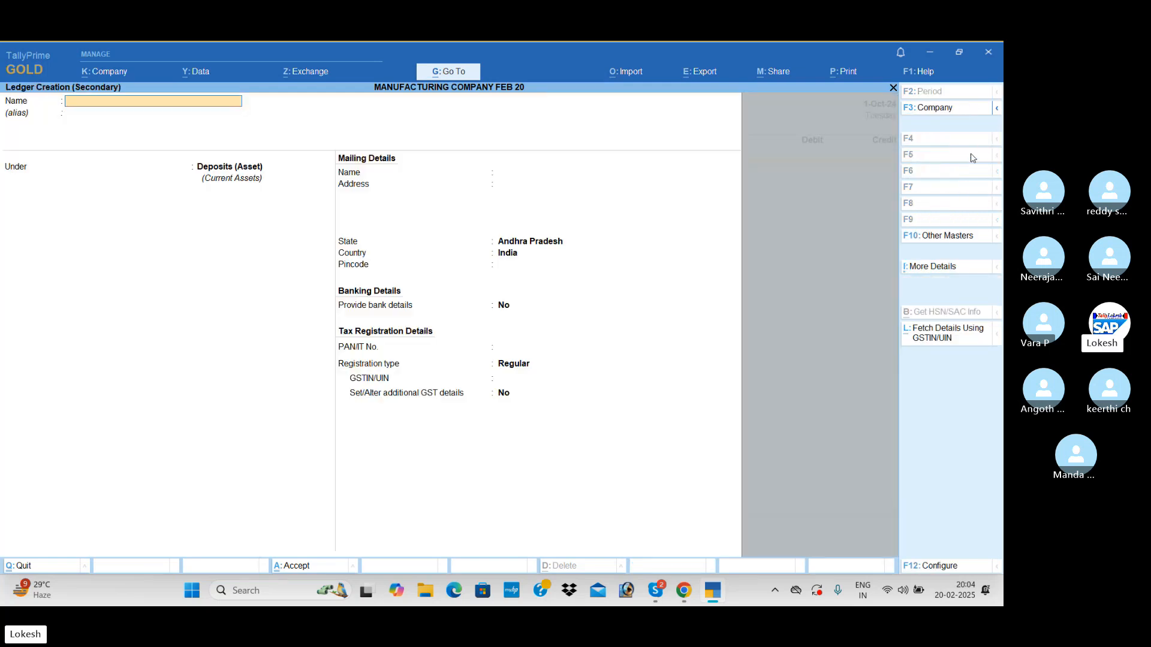
text(Static)
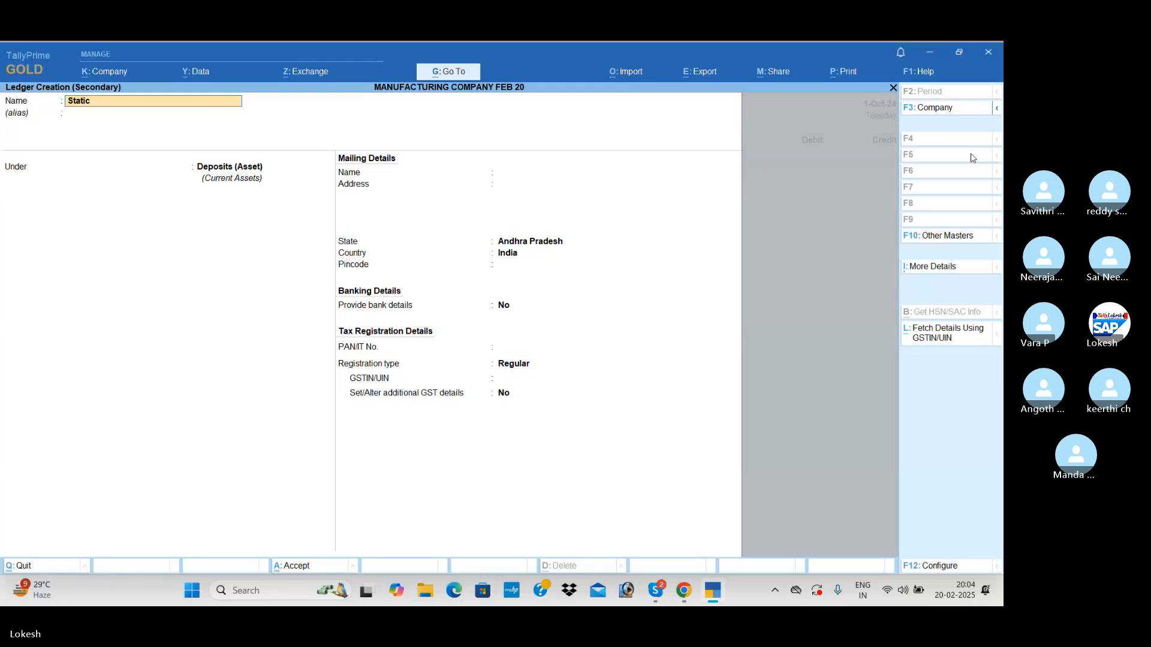
text( Electri)
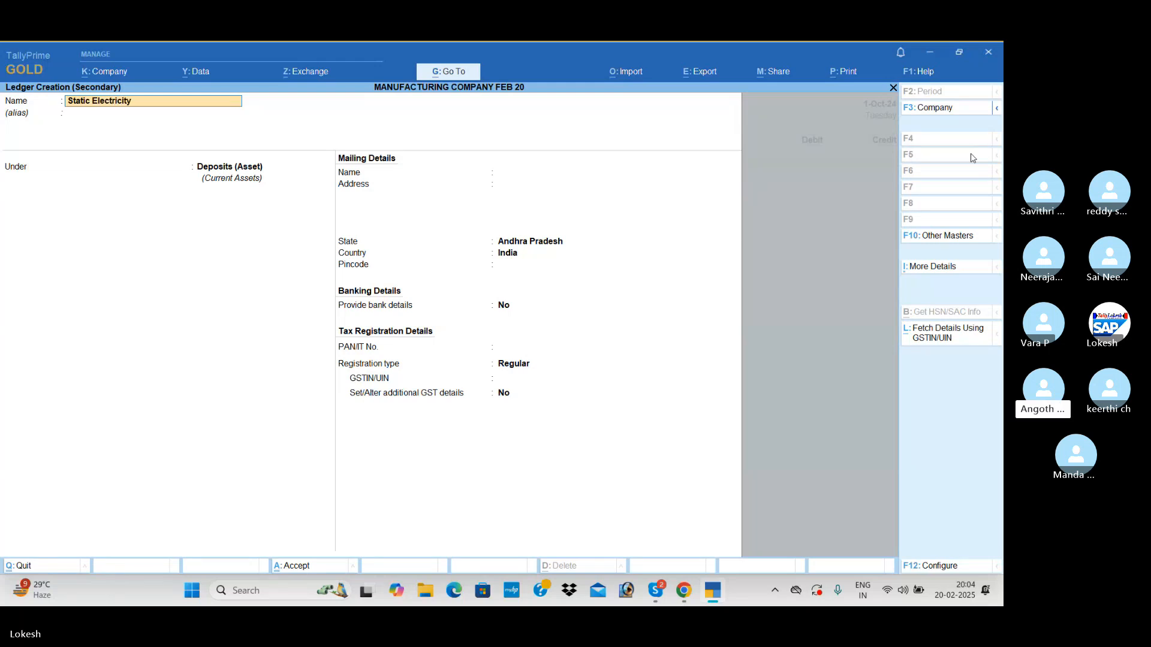
text(city )
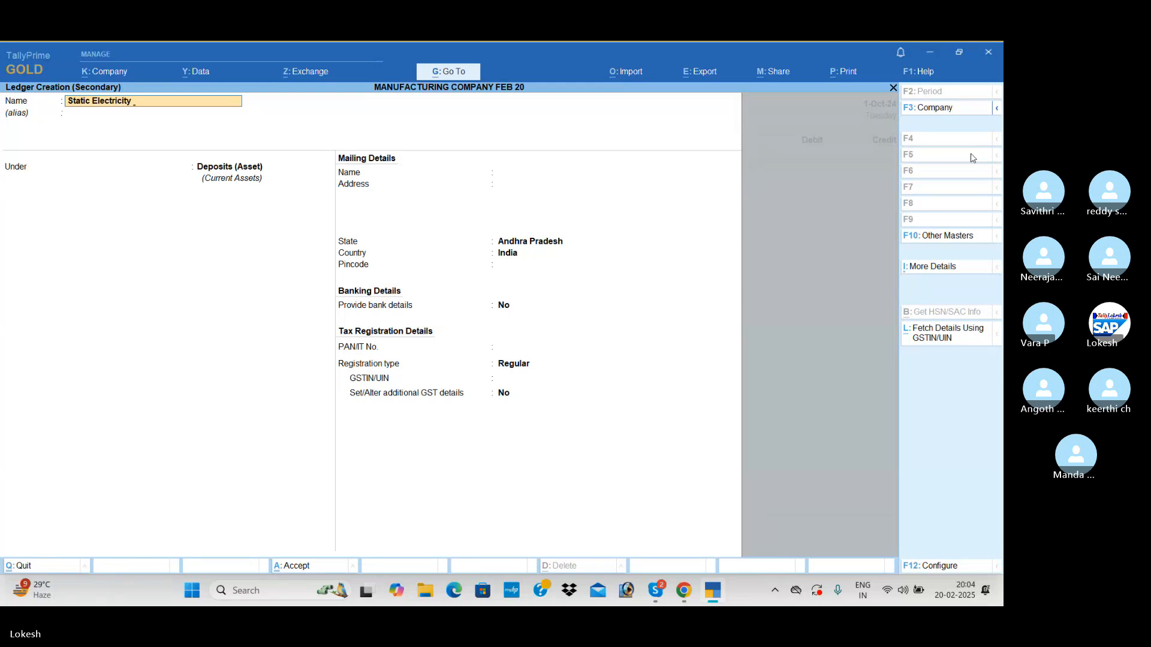
text(Resistan)
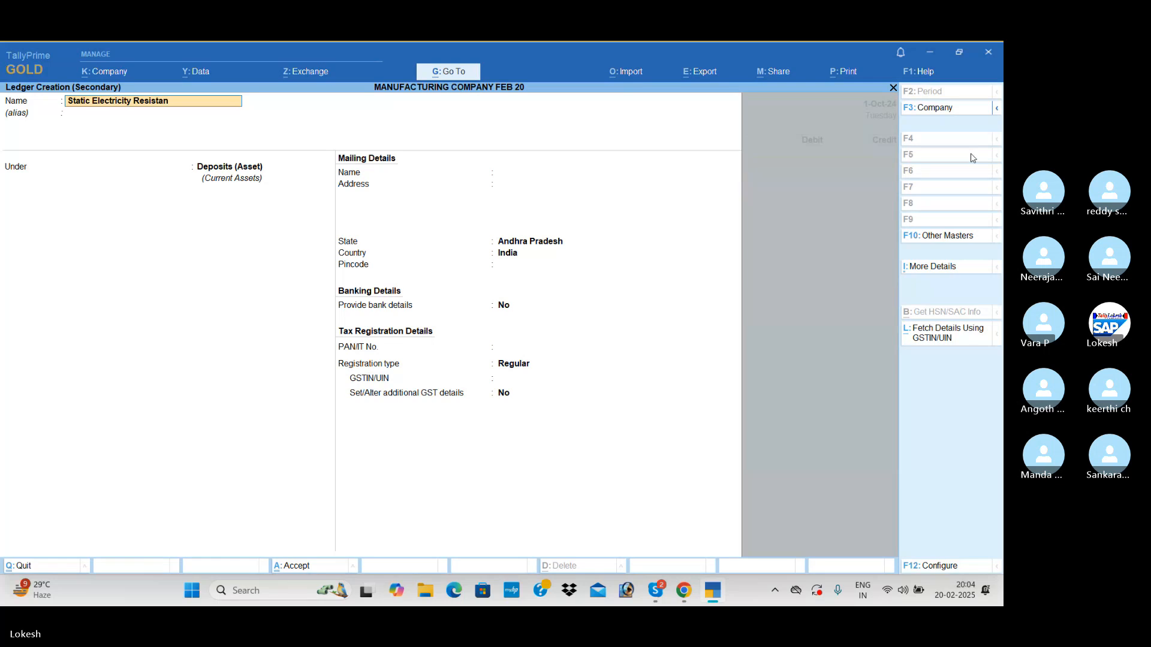
text(t)
text( Gloves)
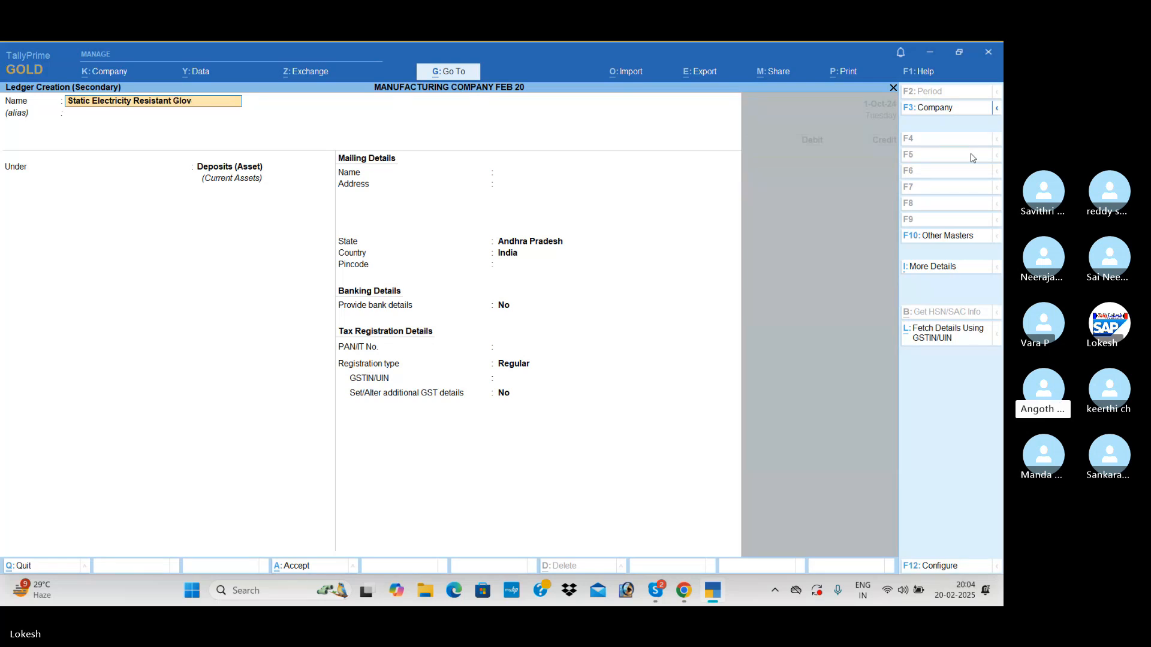
key(Return)
key(Return)
text(F)
key(Return)
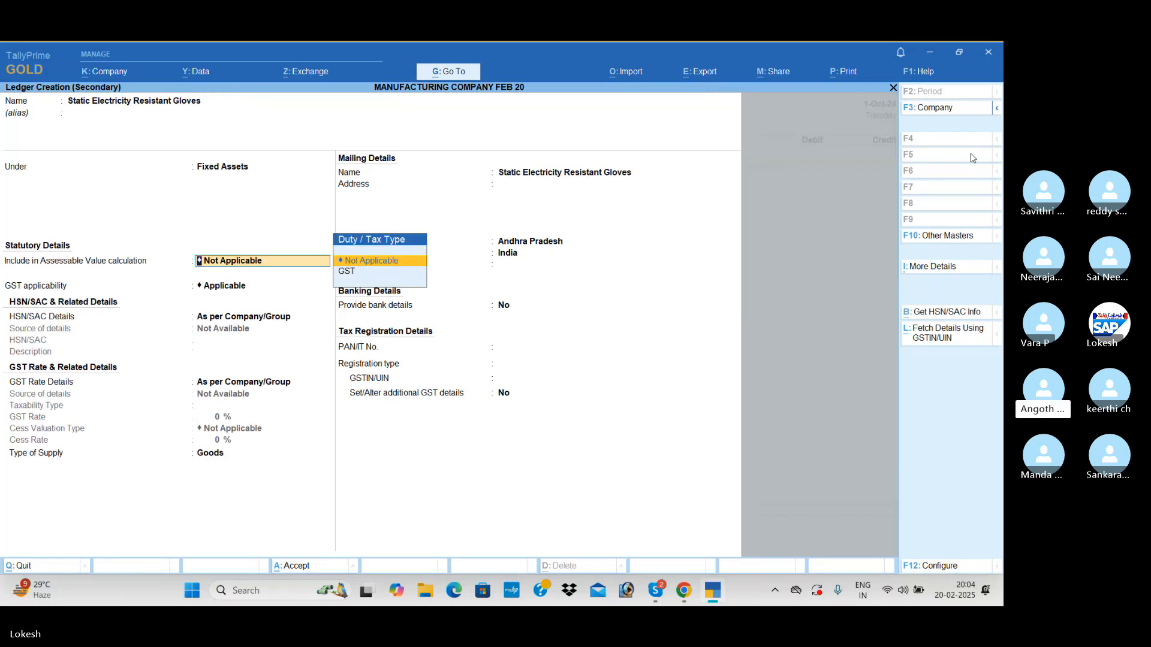
key(ctrl+a)
text(40000)
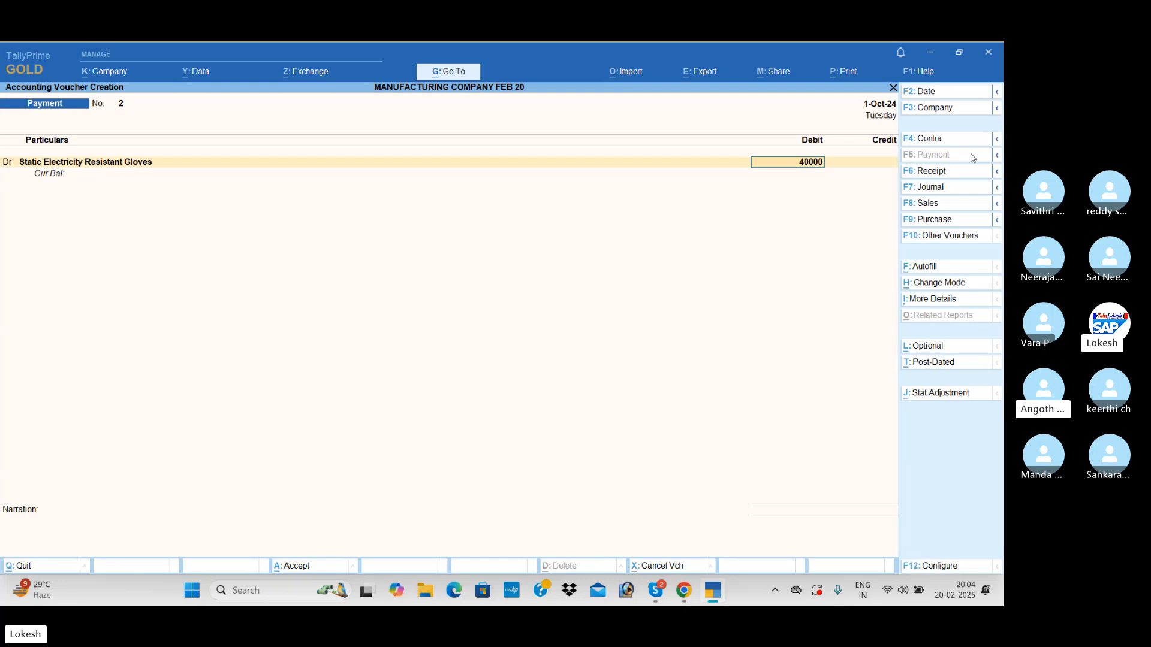
key(Return)
Add a debit line with a new Fixed Assets ledger named Voltage Testing Meter for 30,000
key(Return)
key(alt+c)
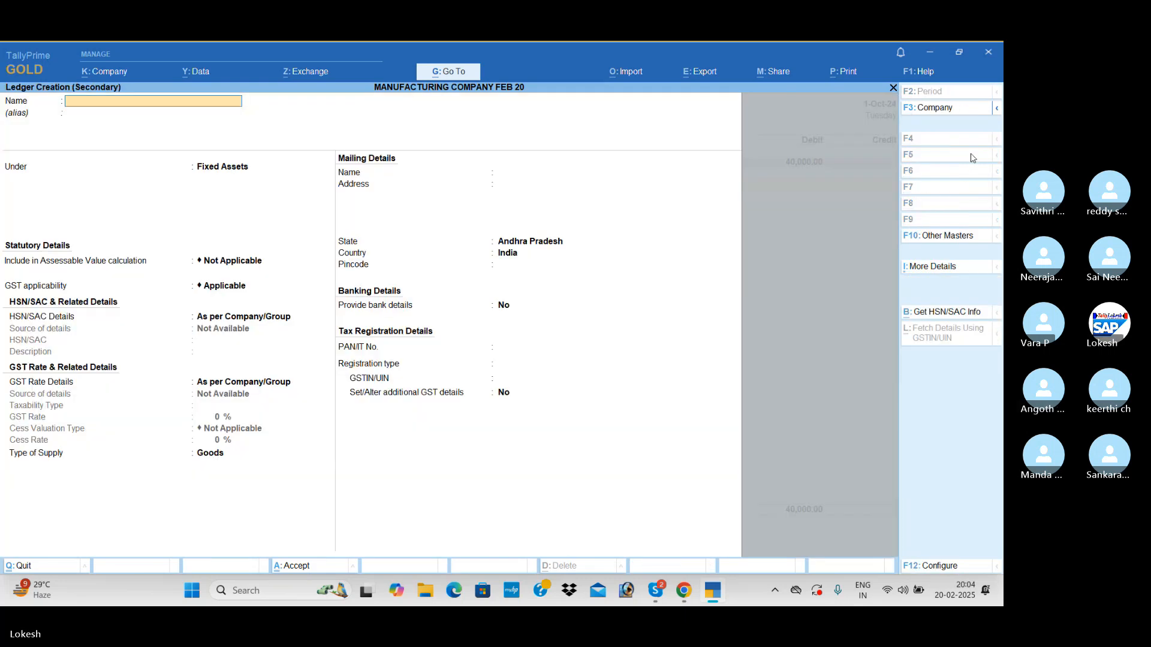
text(Volta)
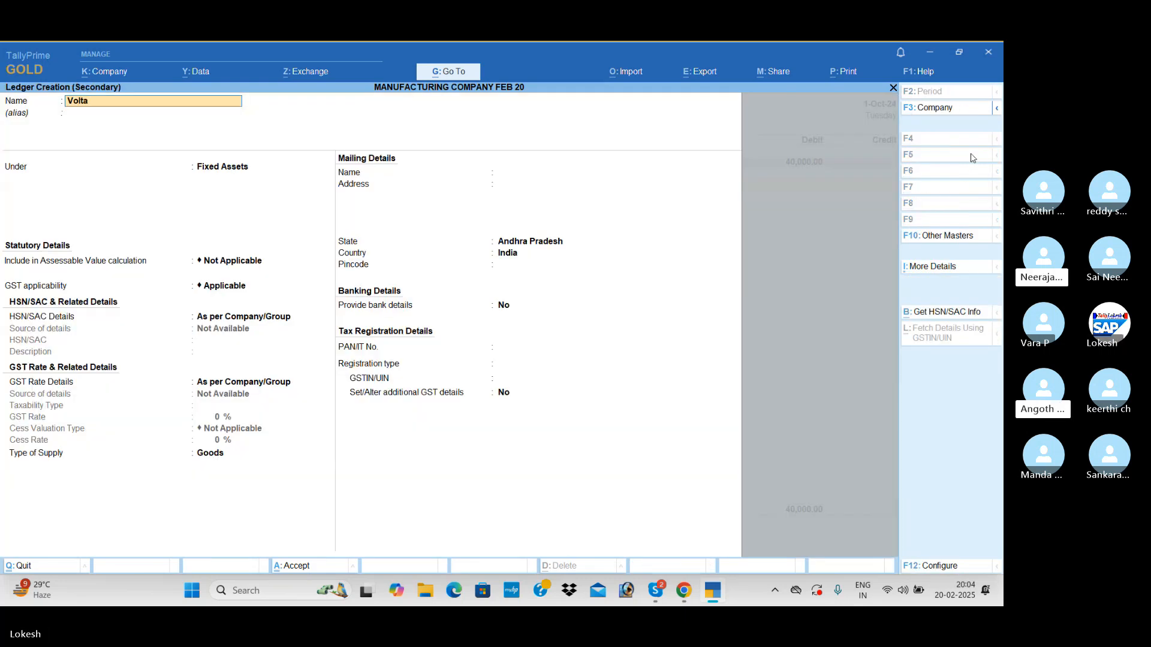
text(ge Testing)
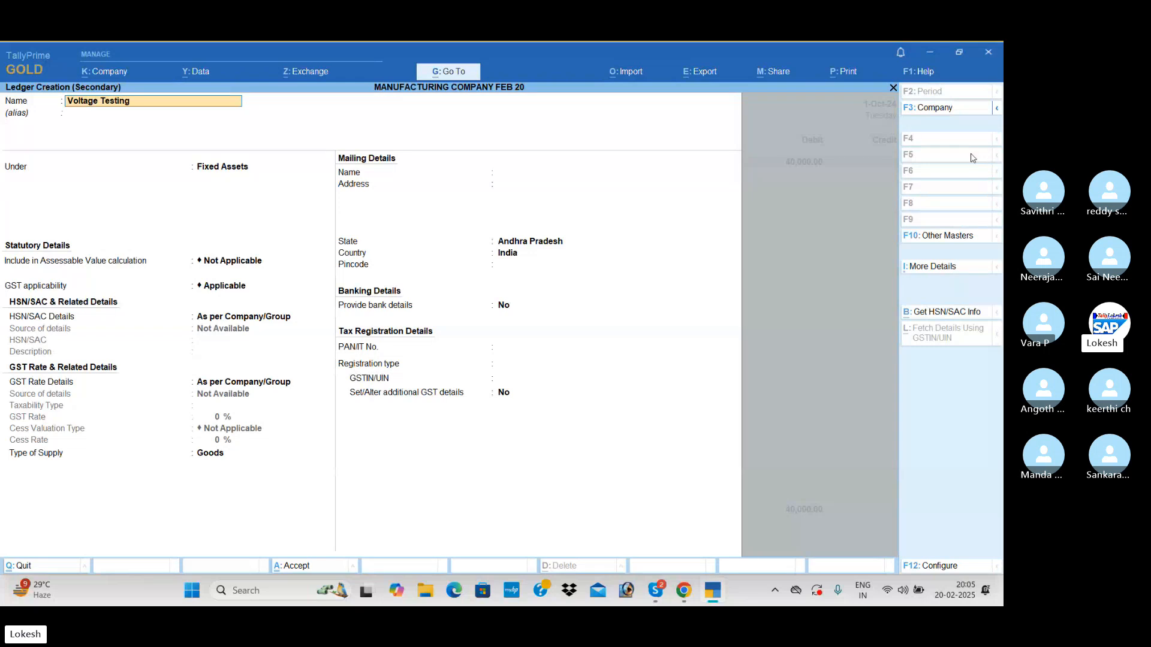
text( Meter)
key(Return)
key(Return)
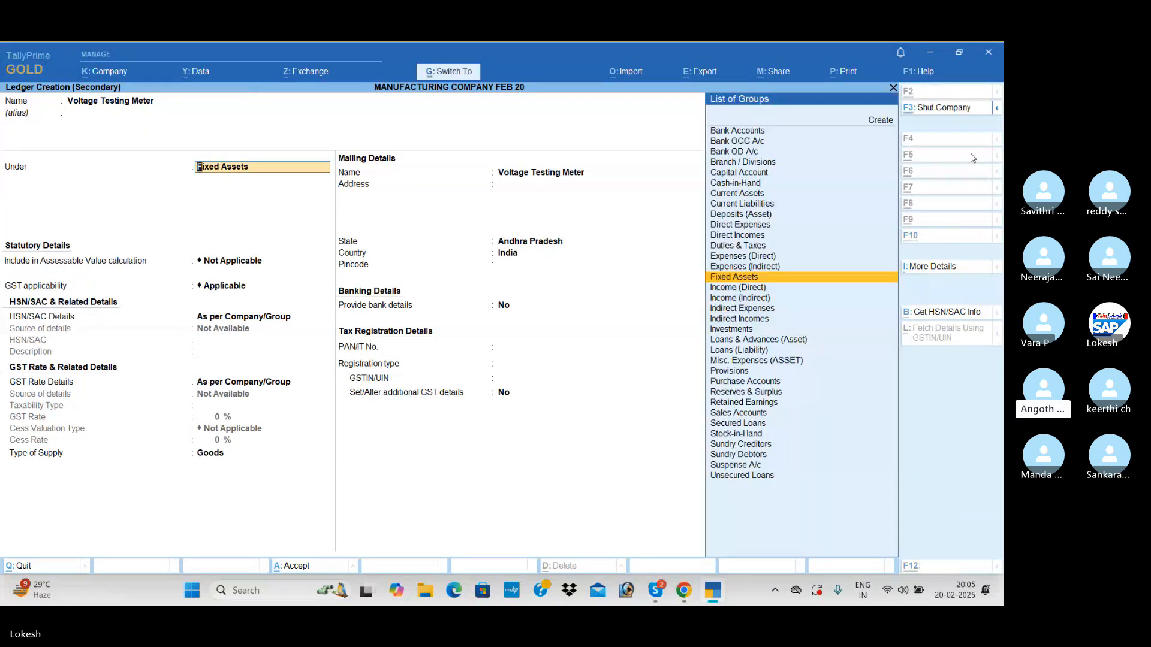
key(ctrl+a)
text(30000)
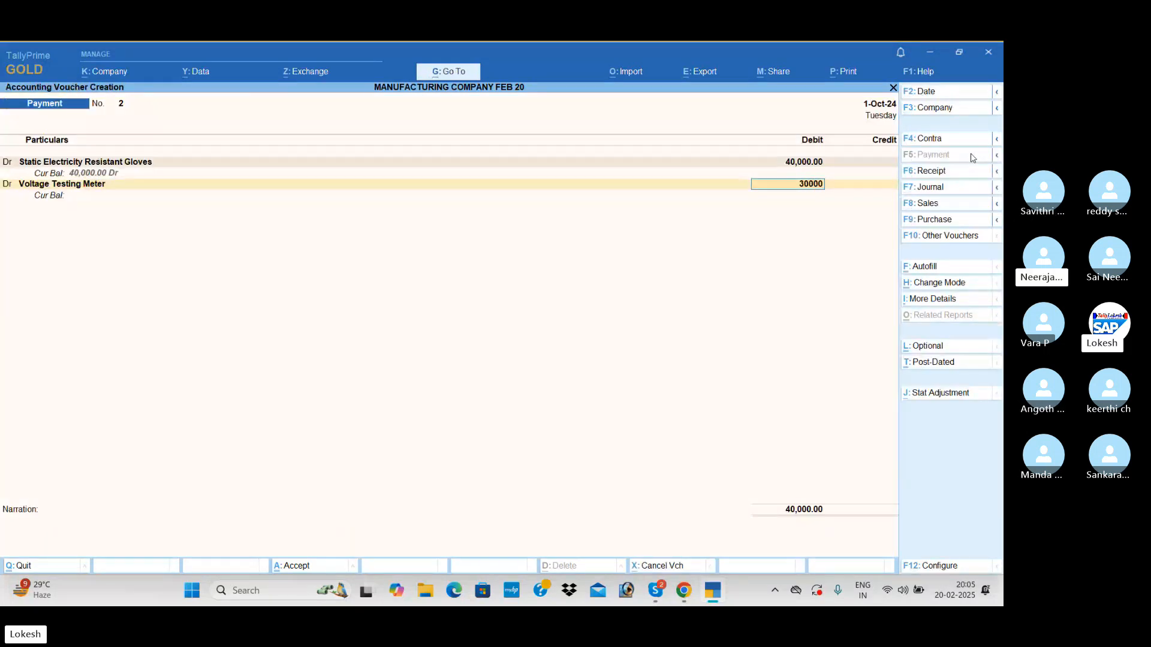
key(Return)
Add a debit line with a new Fixed Assets ledger named Electrical Fittings for 20,000
key(alt+c)
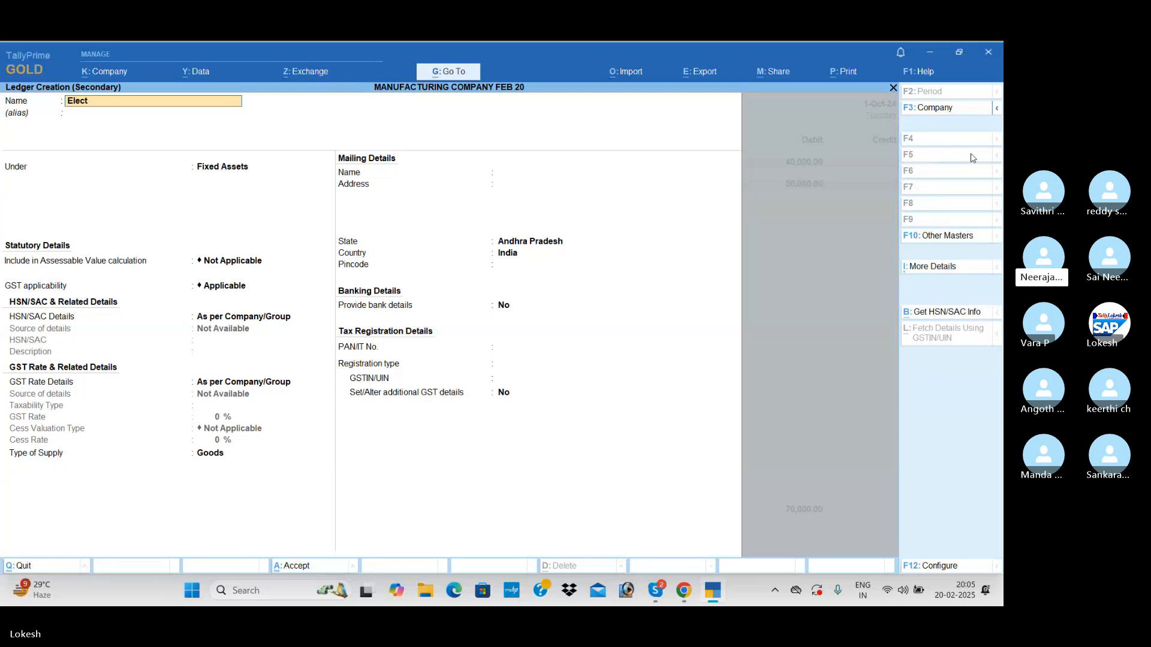
text(Electrical Fi)
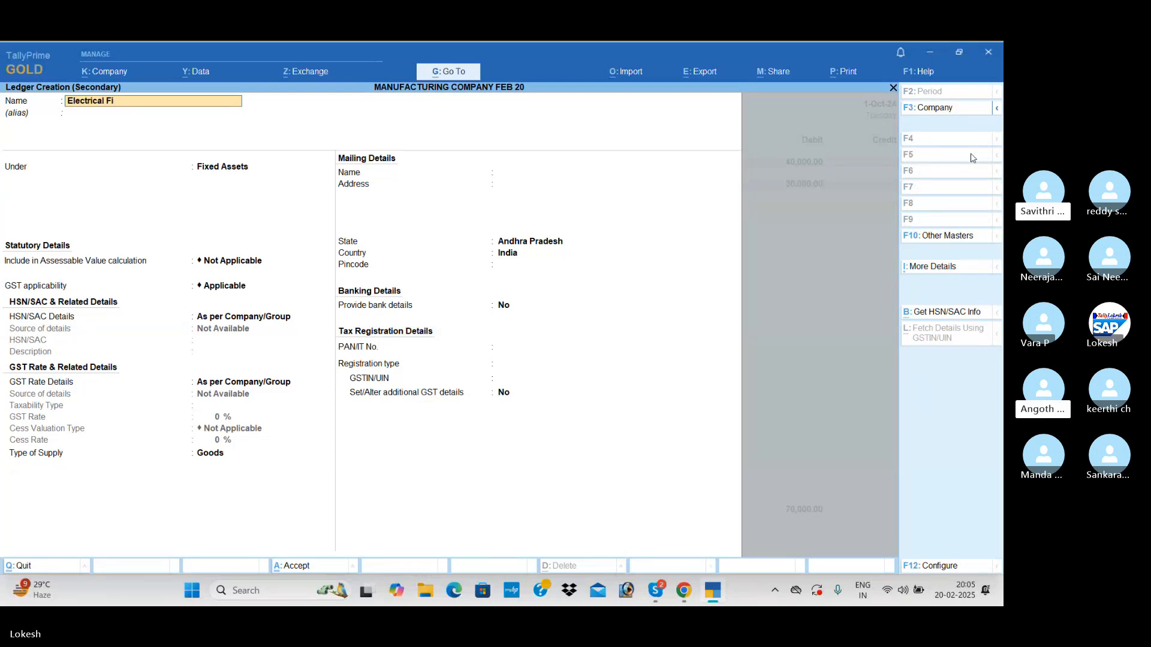
text(ttings)
key(Return)
key(ctrl+a)
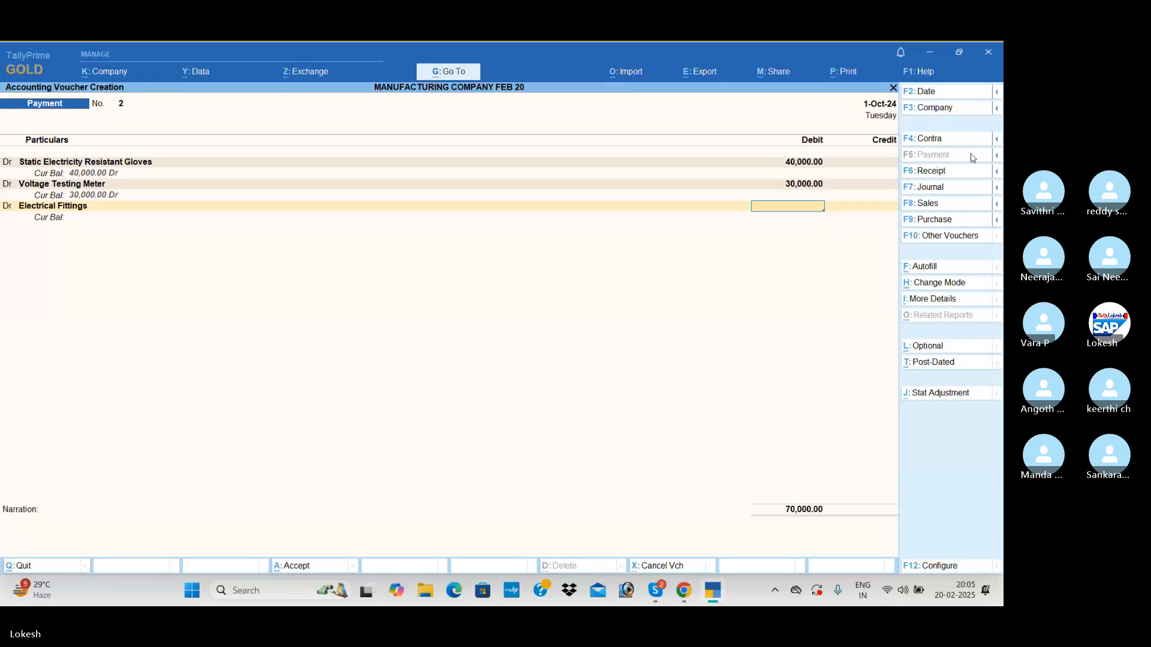
text(20000)
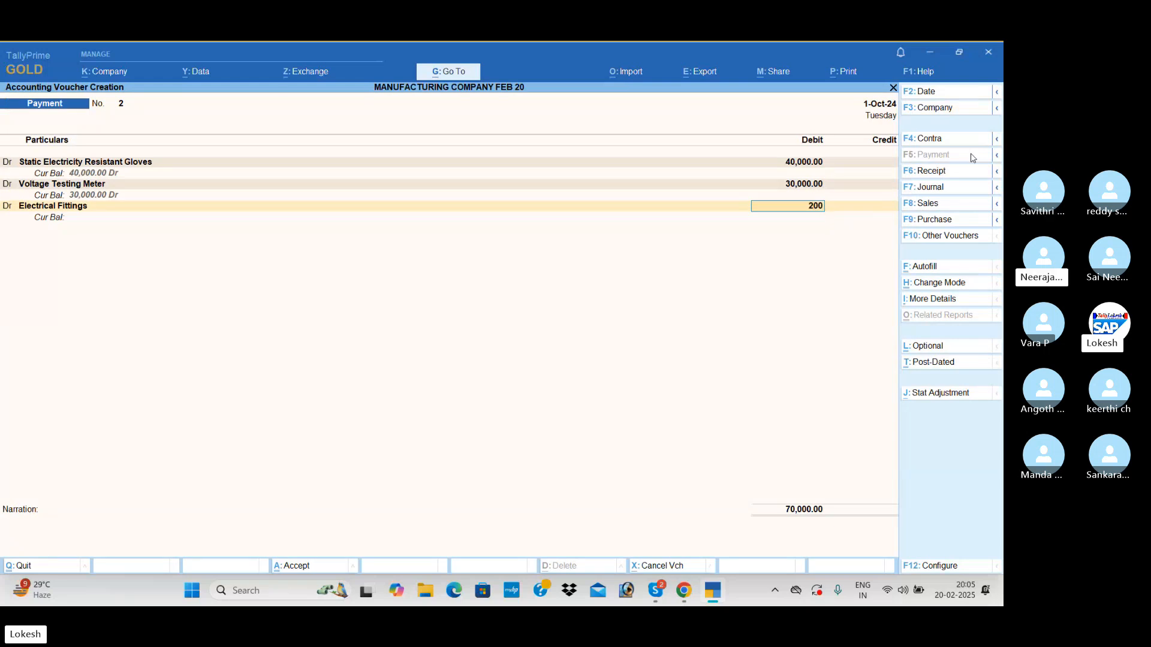
key(Return)
Add a debit line with a new Fixed Assets ledger named Computer for 40,000
key(alt+c)
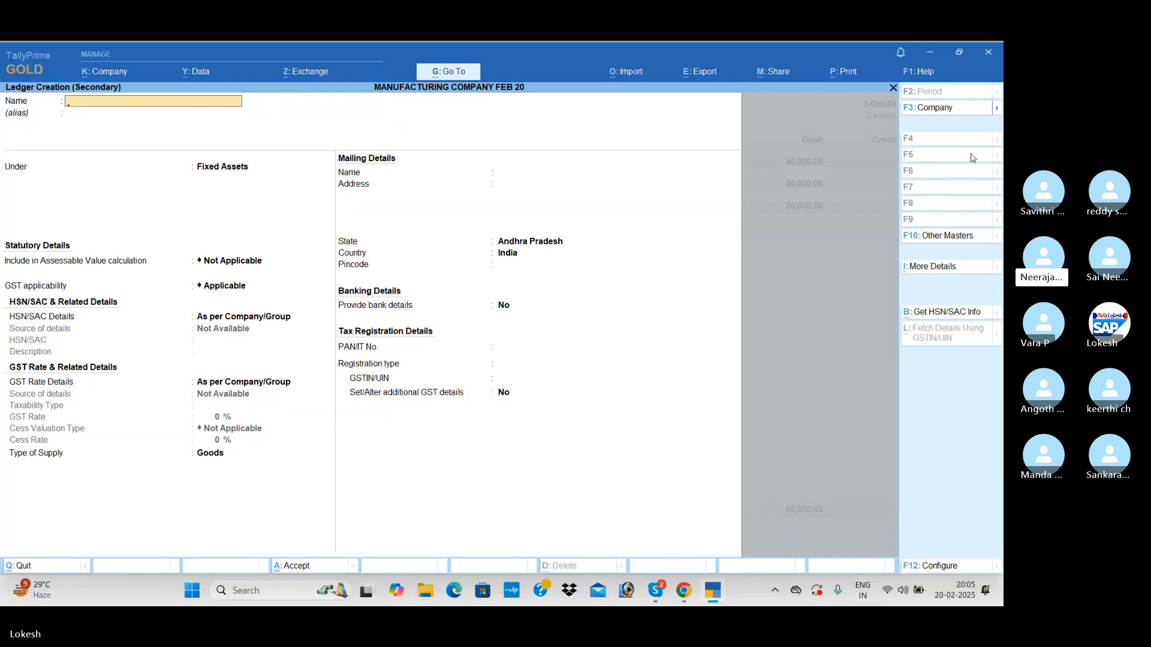
text(Computer)
key(Return)
key(Return)
key(Return)
key(ctrl+a)
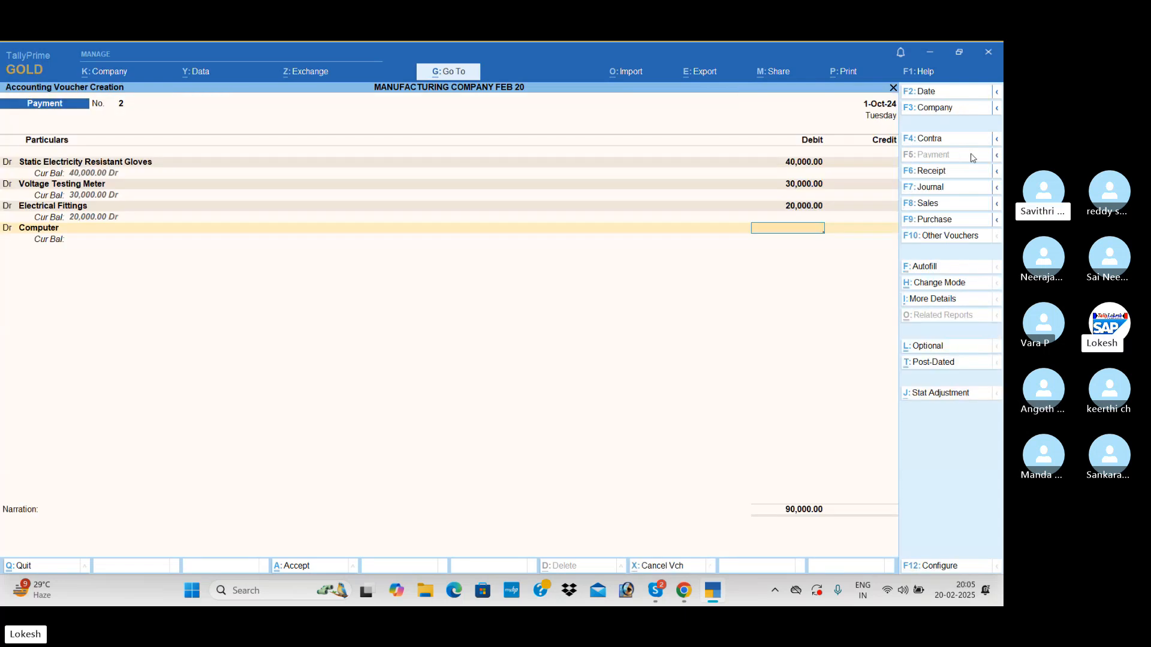
text(40000)
key(Return)
key(Return)
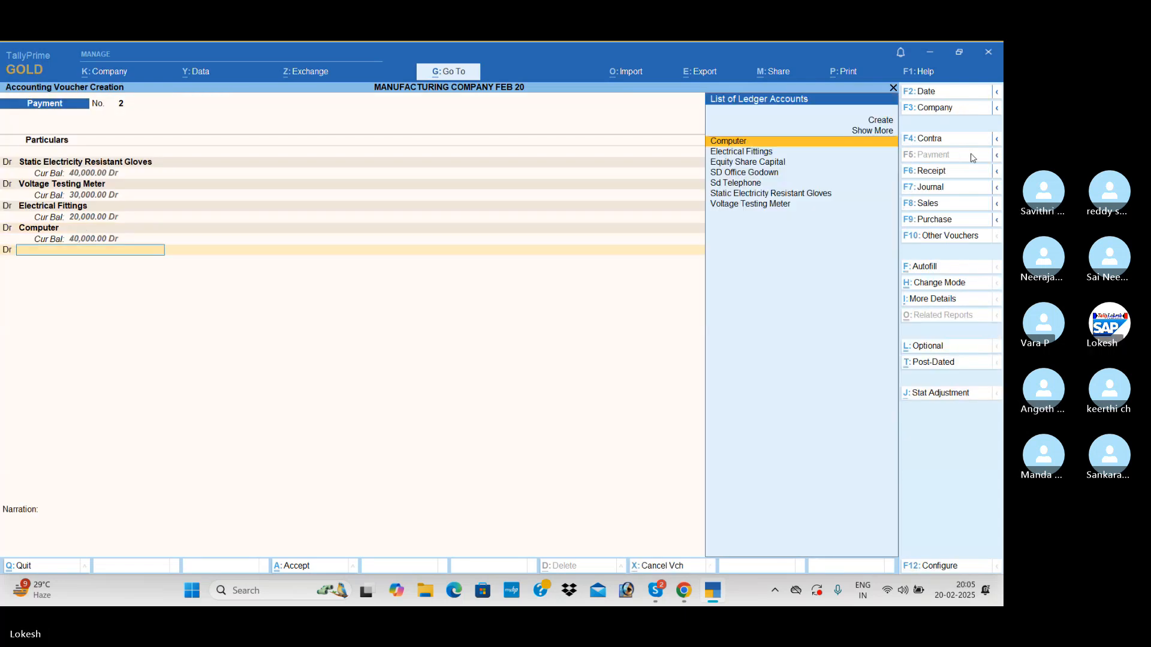
Add a debit line with a new Fixed Assets ledger named Assembling Tables for 50,000
key(alt+c)
text(A)
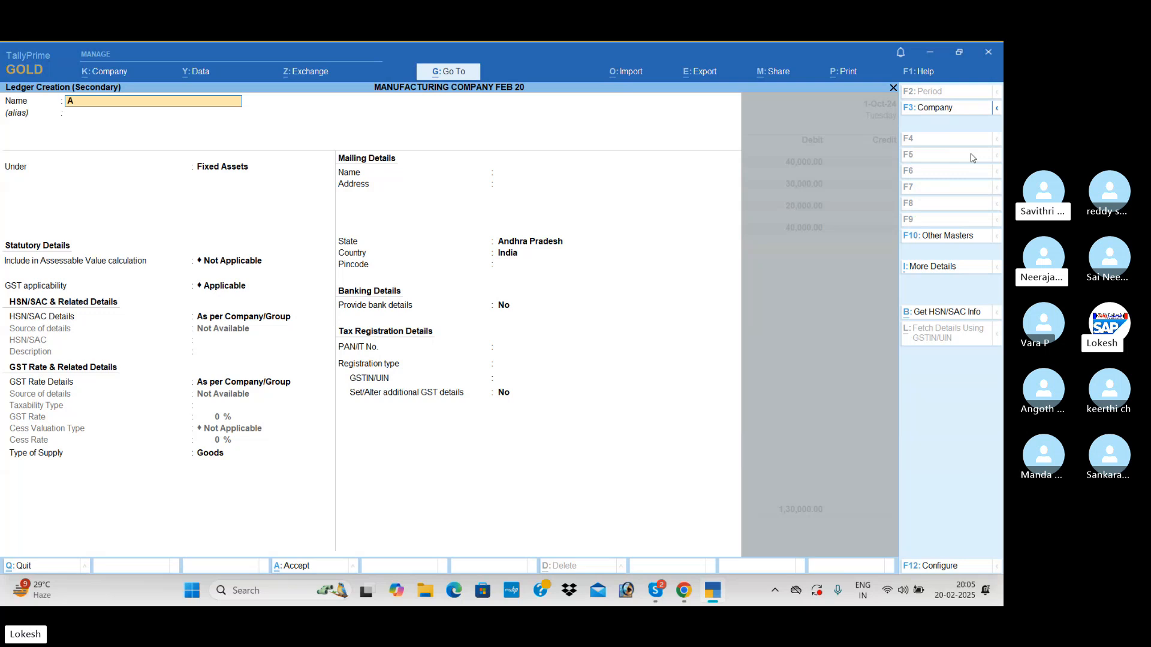
text(ssembol)
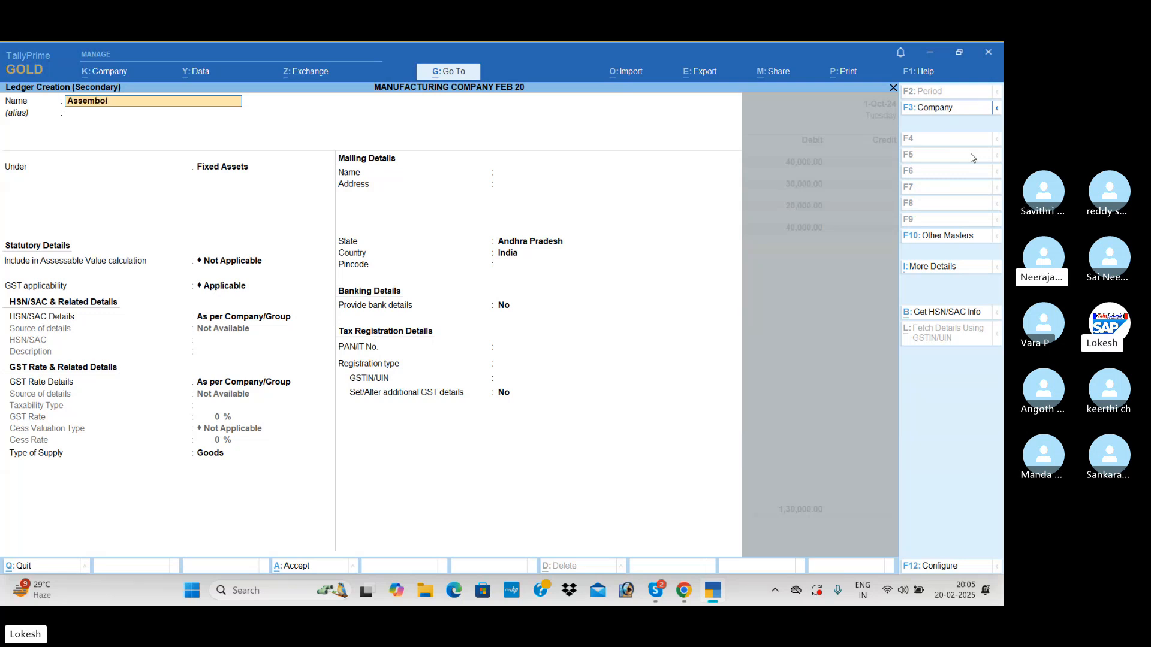
key(BackSpace)
key(BackSpace)
text(ling)
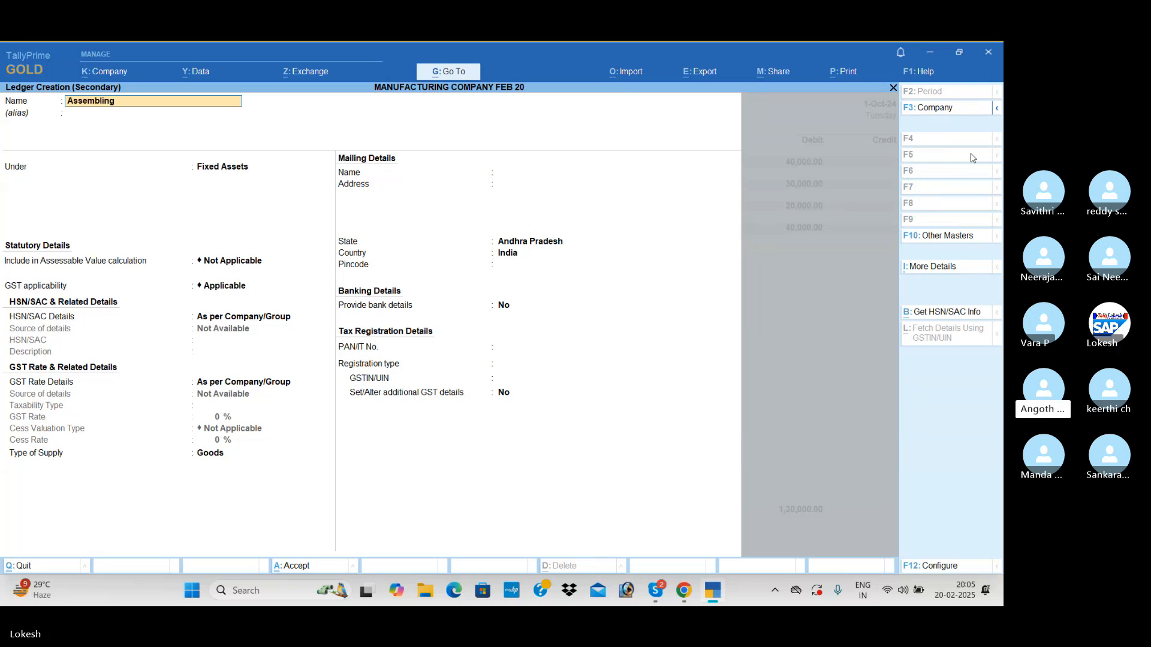
text( Tables)
key(Return)
key(Return)
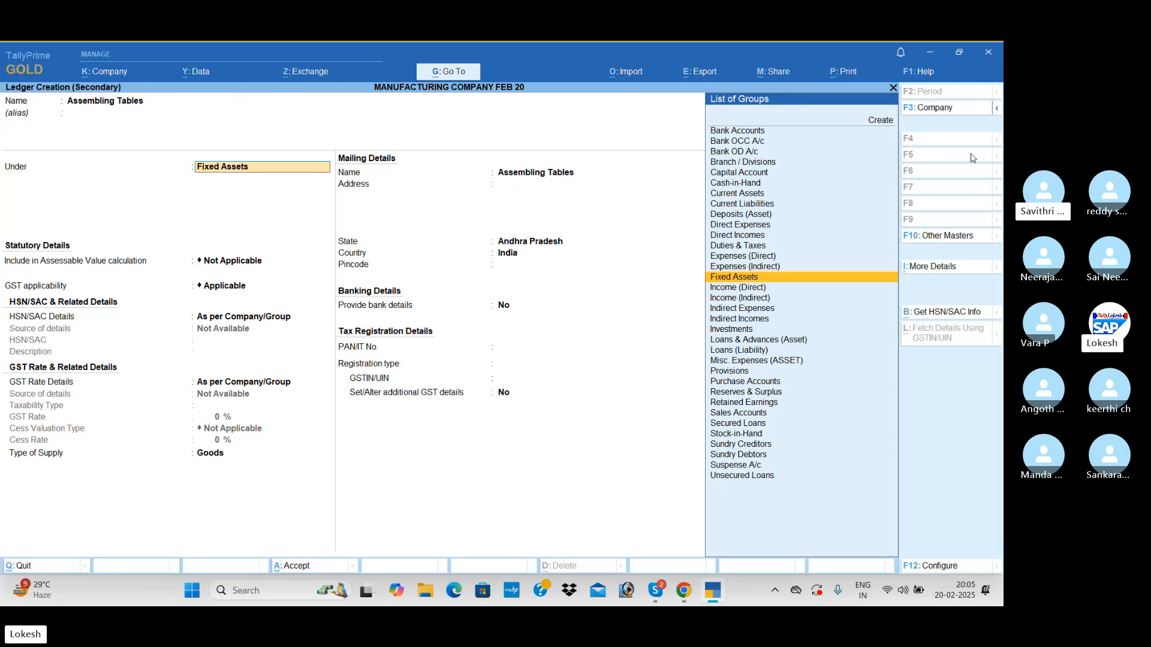
key(ctrl+a)
text(50000)
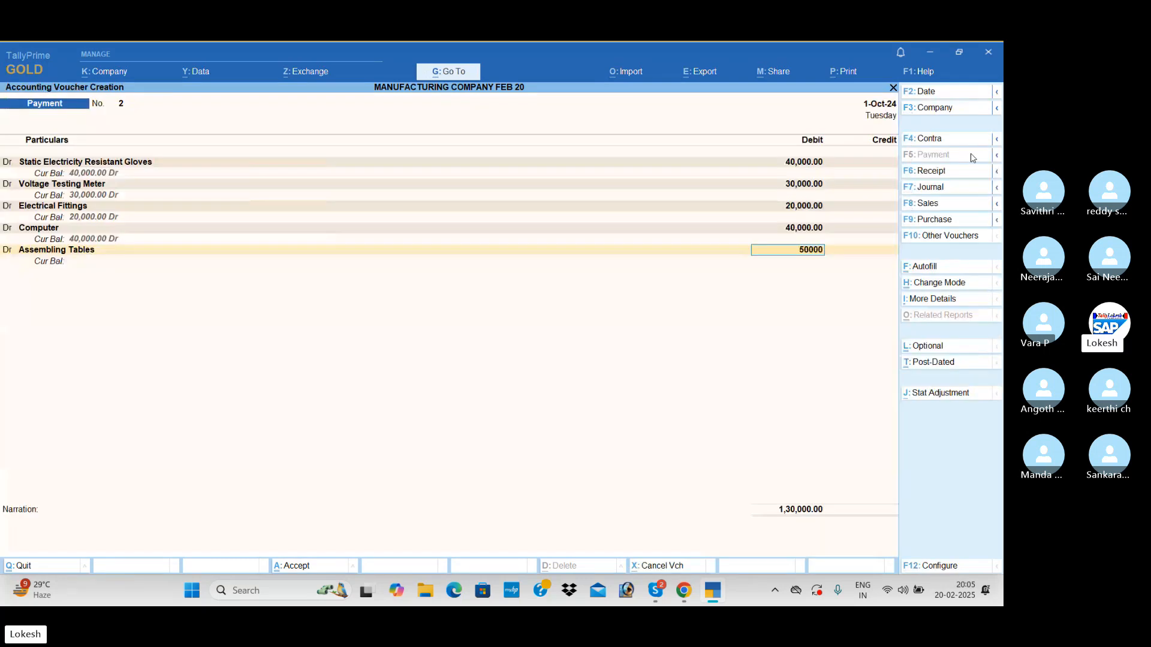
key(Return)
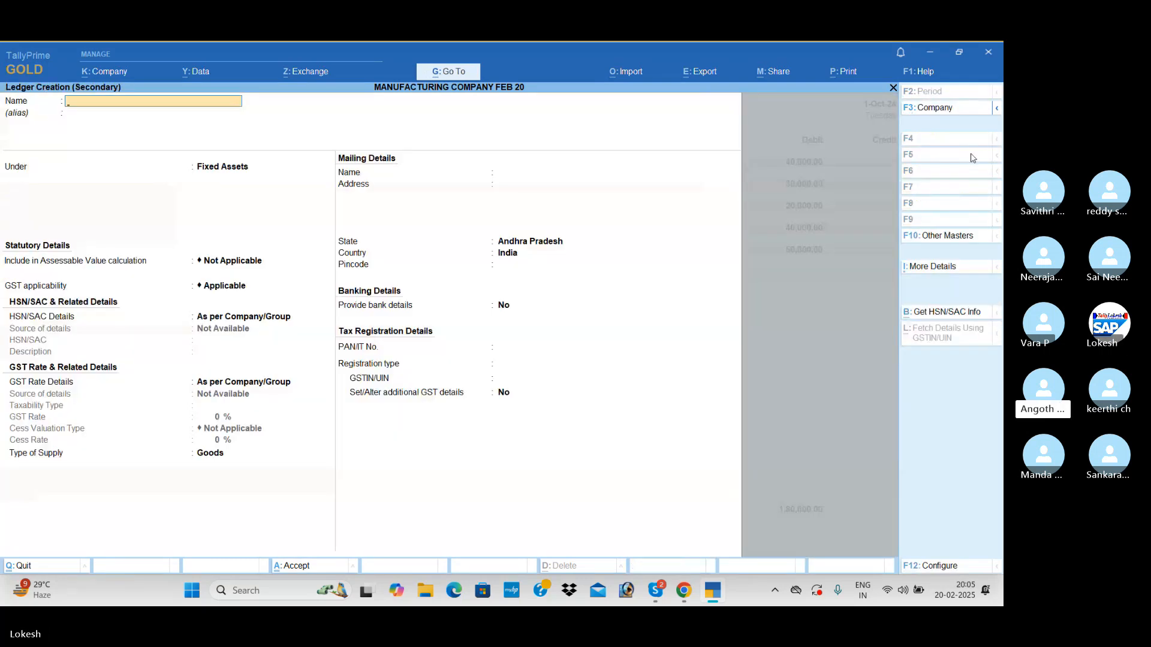
Add a debit line with a new Fixed Assets ledger named Furniture and Fixtures for 50,000
text(Furnitu)
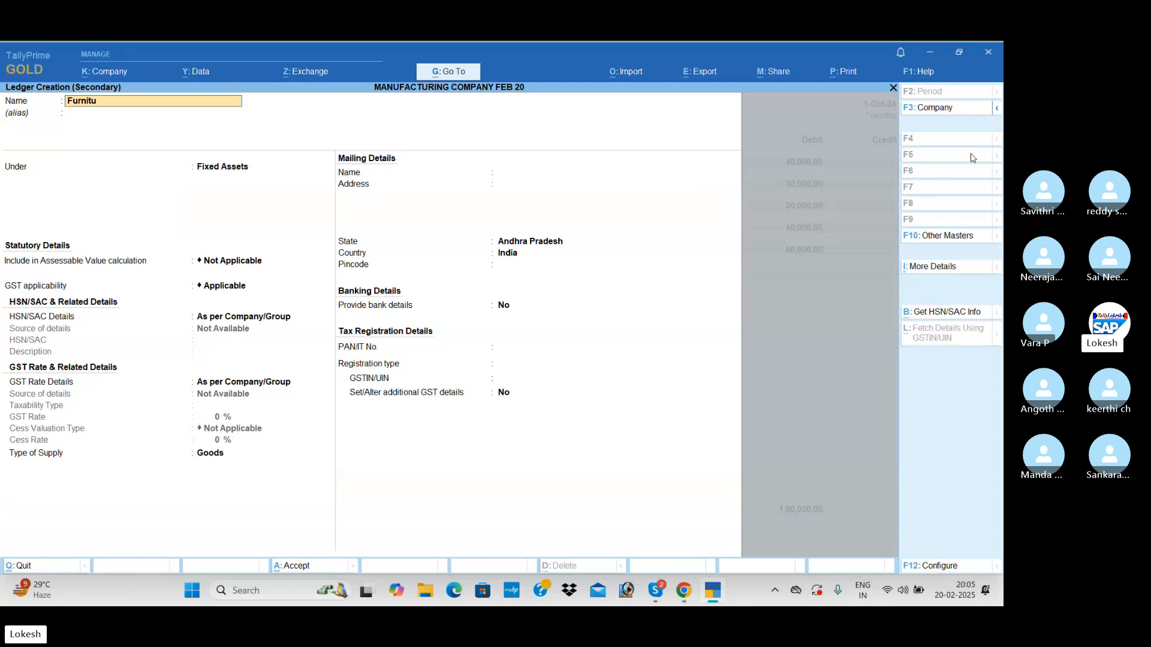
text(re and Fi)
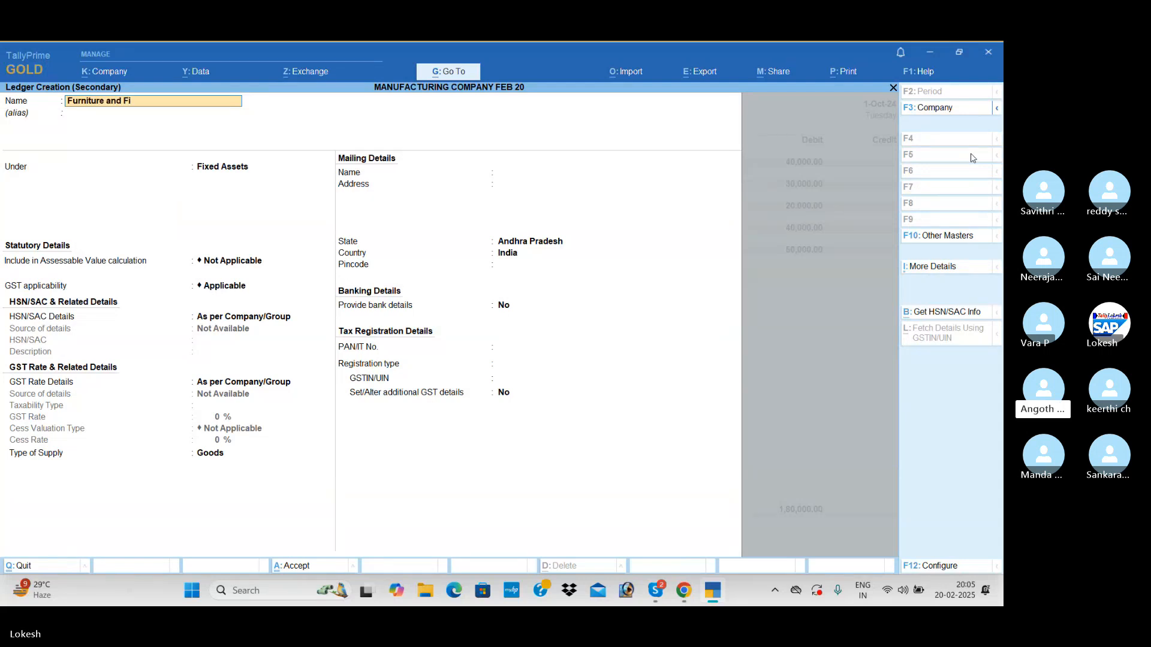
text(xtures)
key(Return)
key(Return)
key(Return)
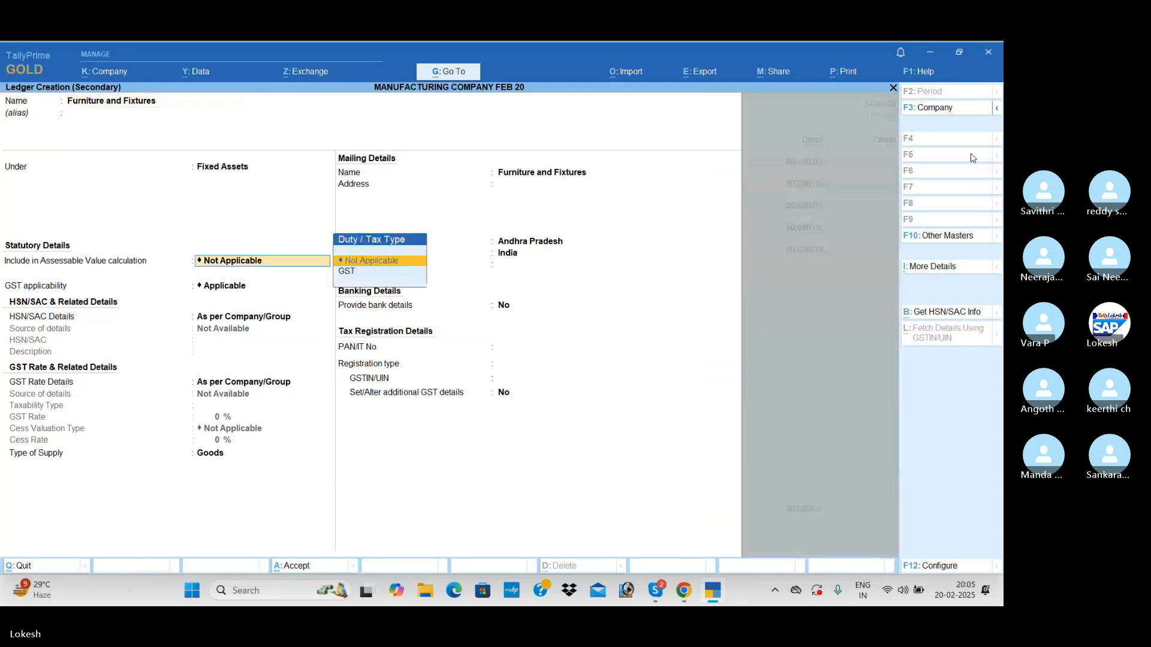
key(ctrl+a)
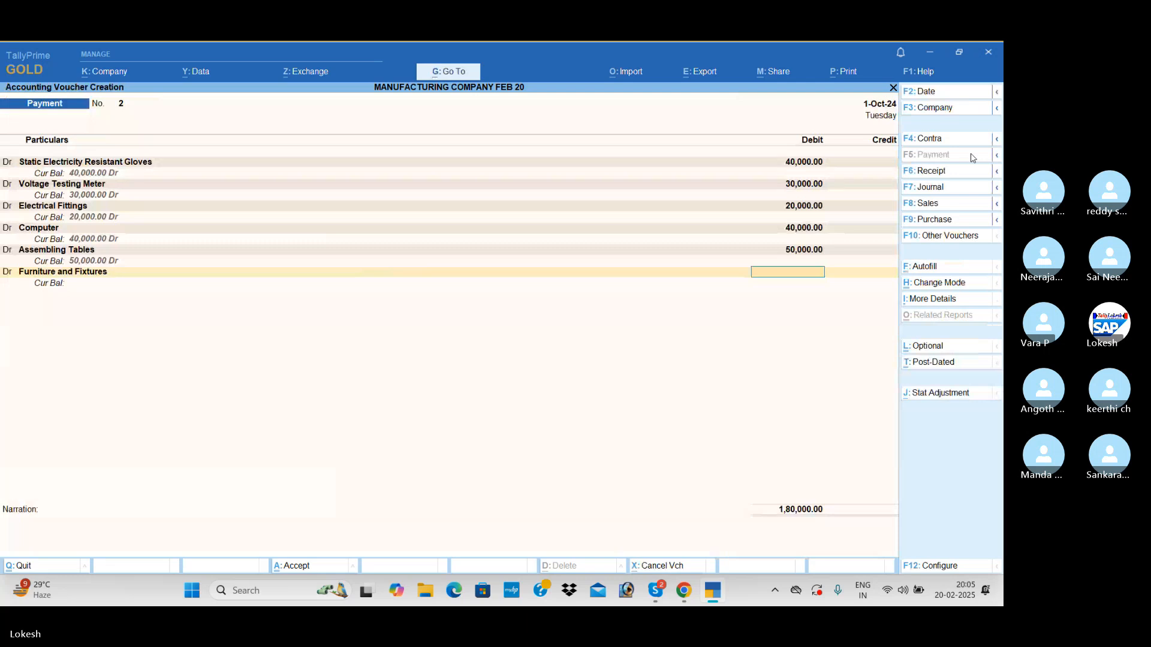
text(50000)
key(Return)
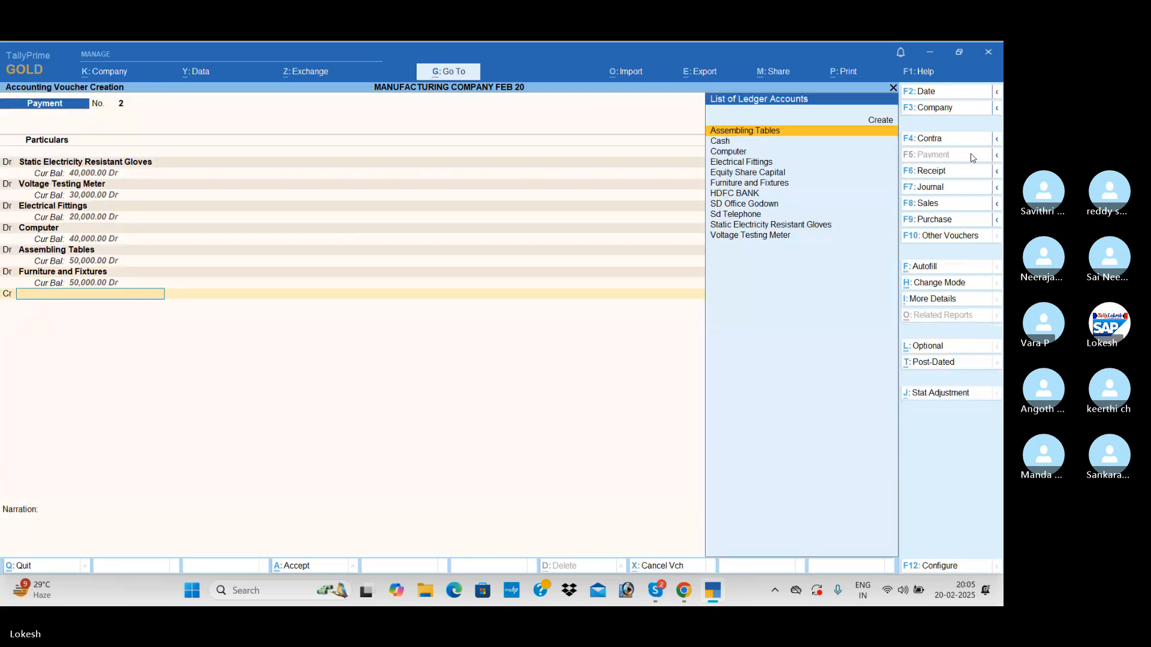
Credit HDFC BANK for the fixed asset purchases and save the payment voucher
text(h)
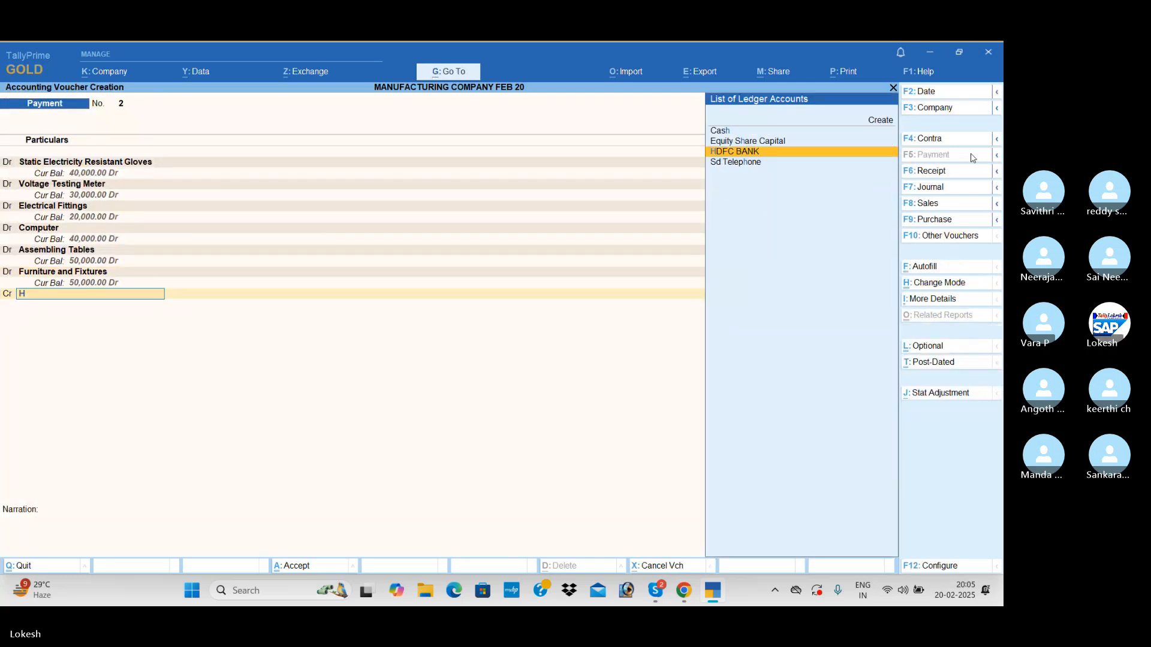
key(Return)
key(ctrl)
key(ctrl+a)
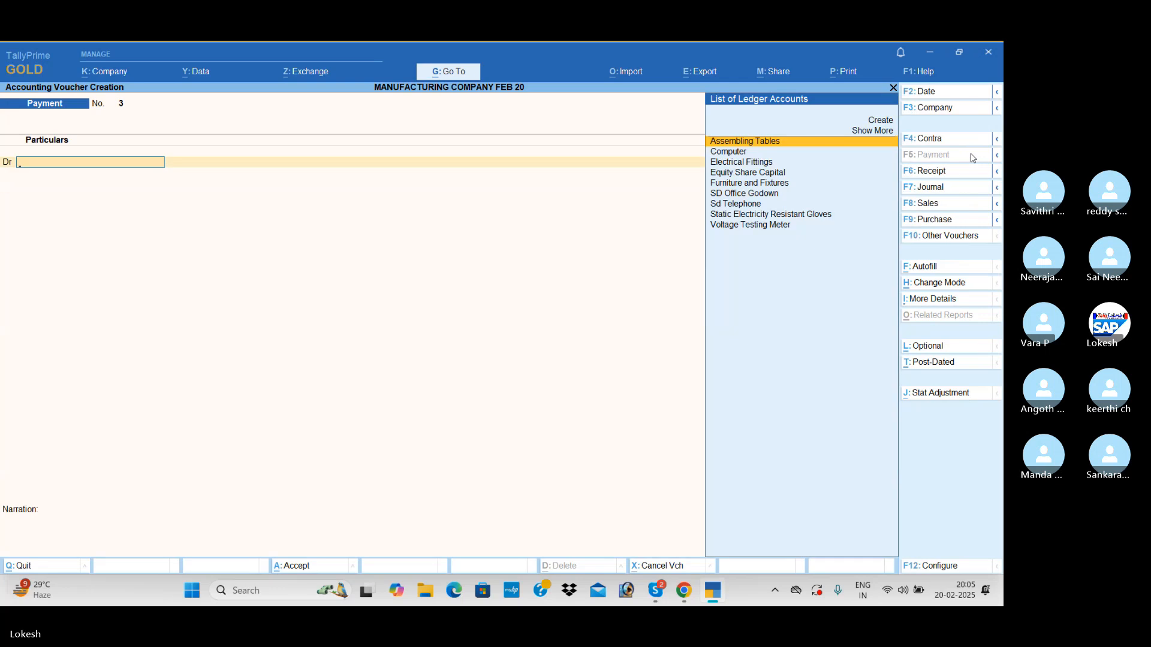
click(952, 222)
key(Return)
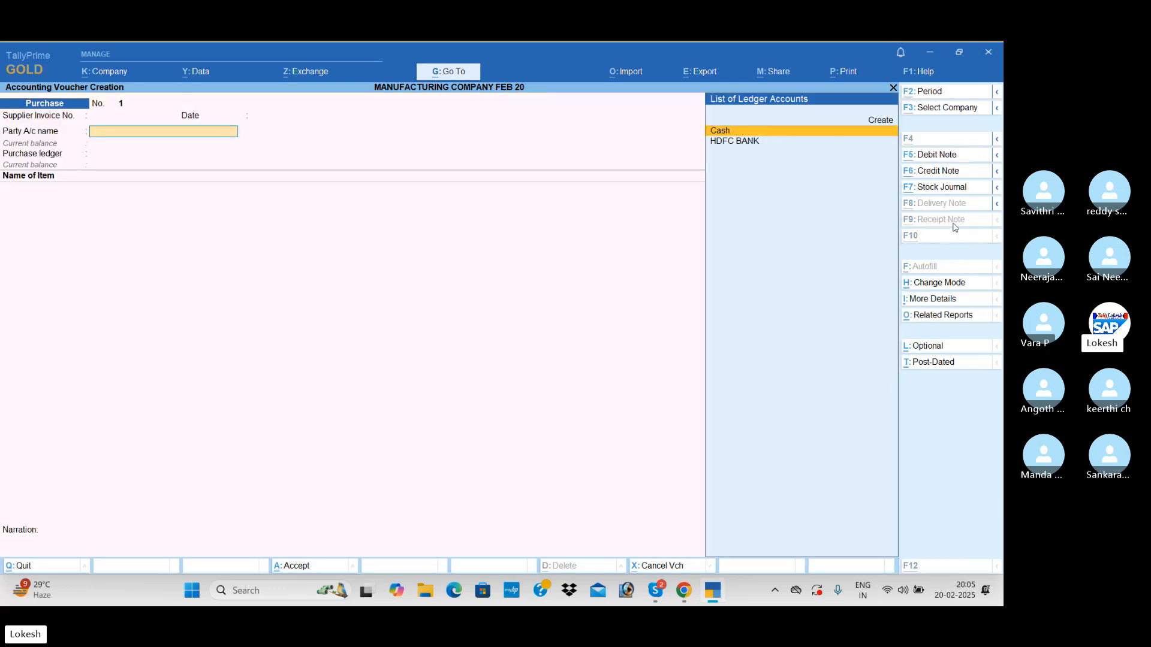
key(alt+c)
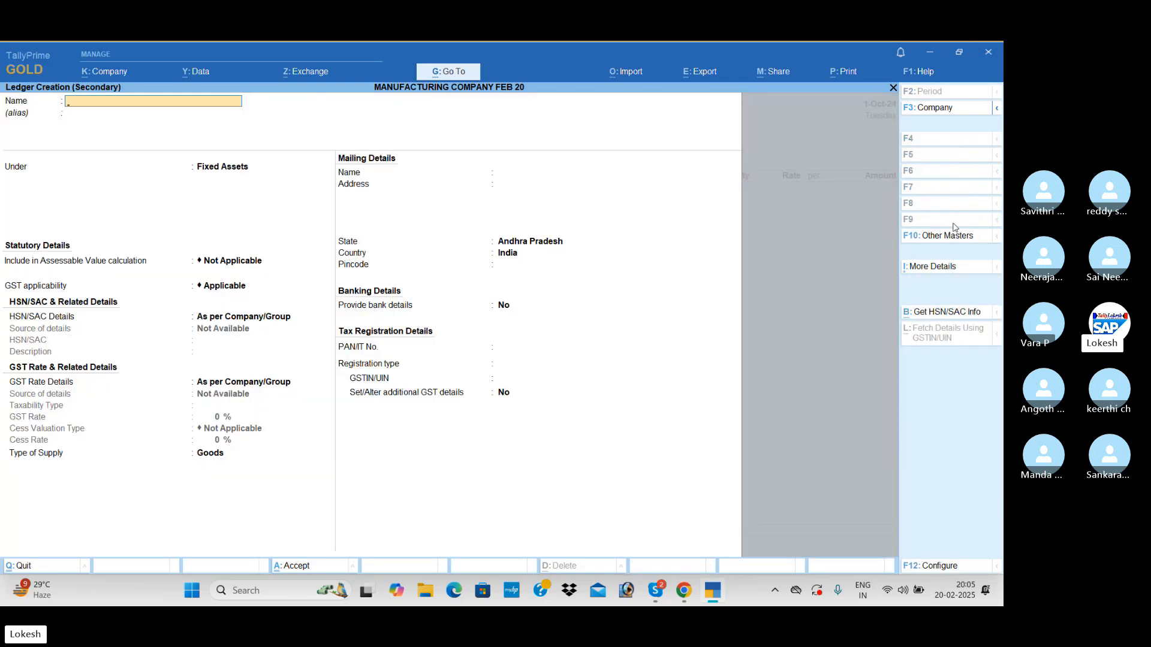
key(Escape)
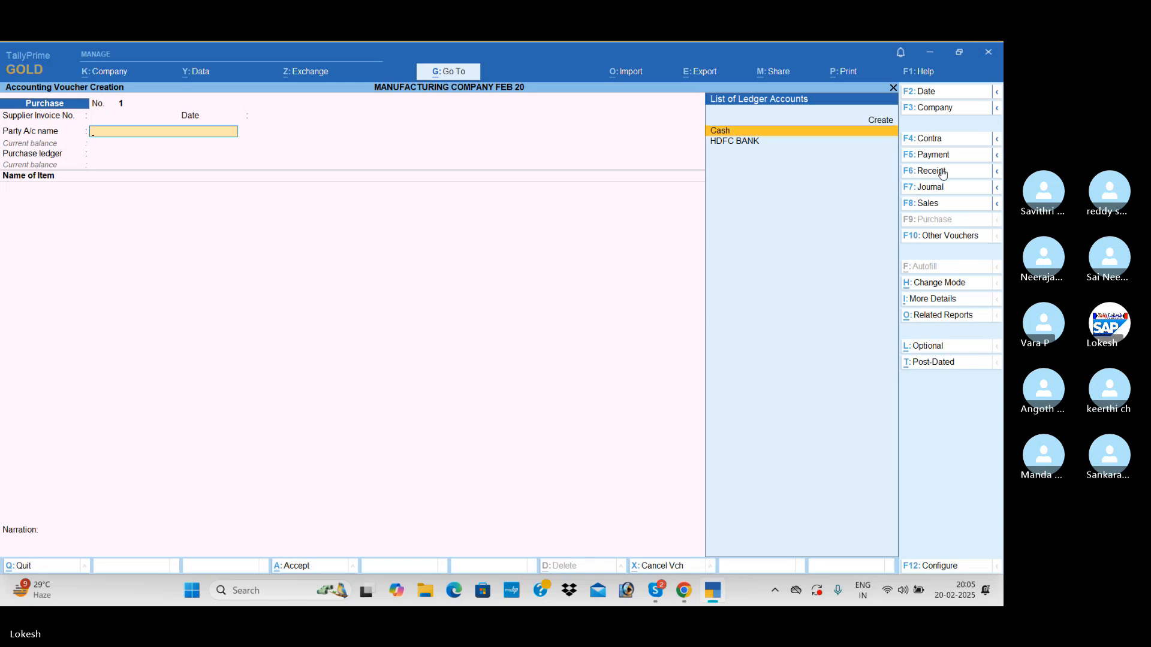
Start a contra voucher and credit HDFC BANK with 50,000
click(948, 142)
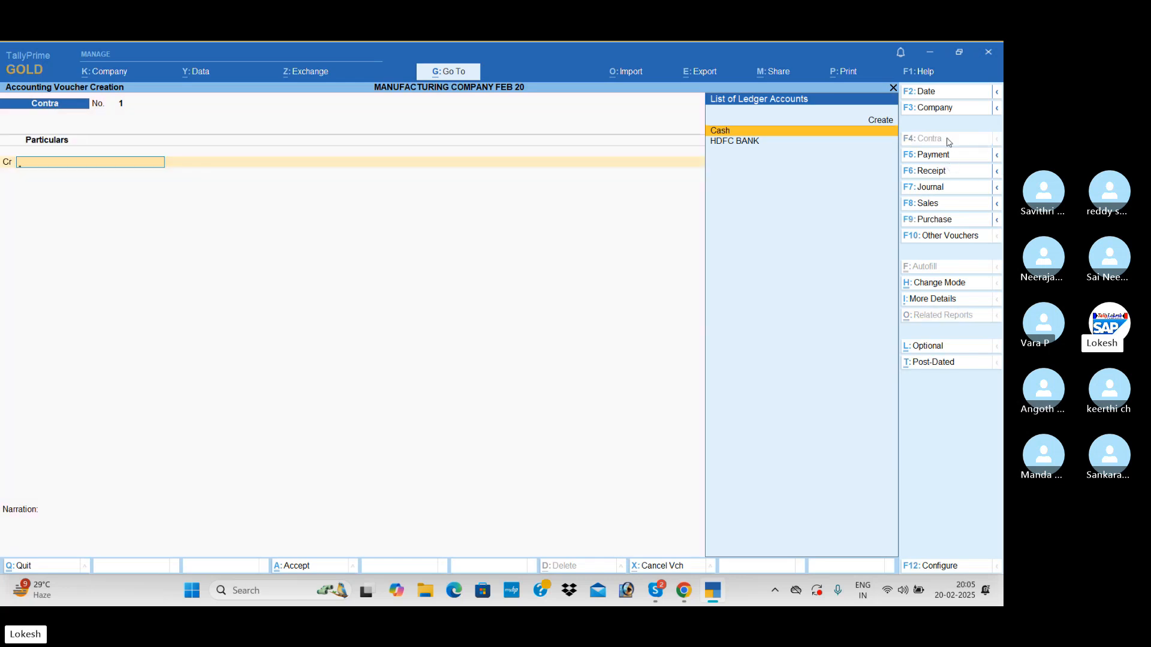
key(Down)
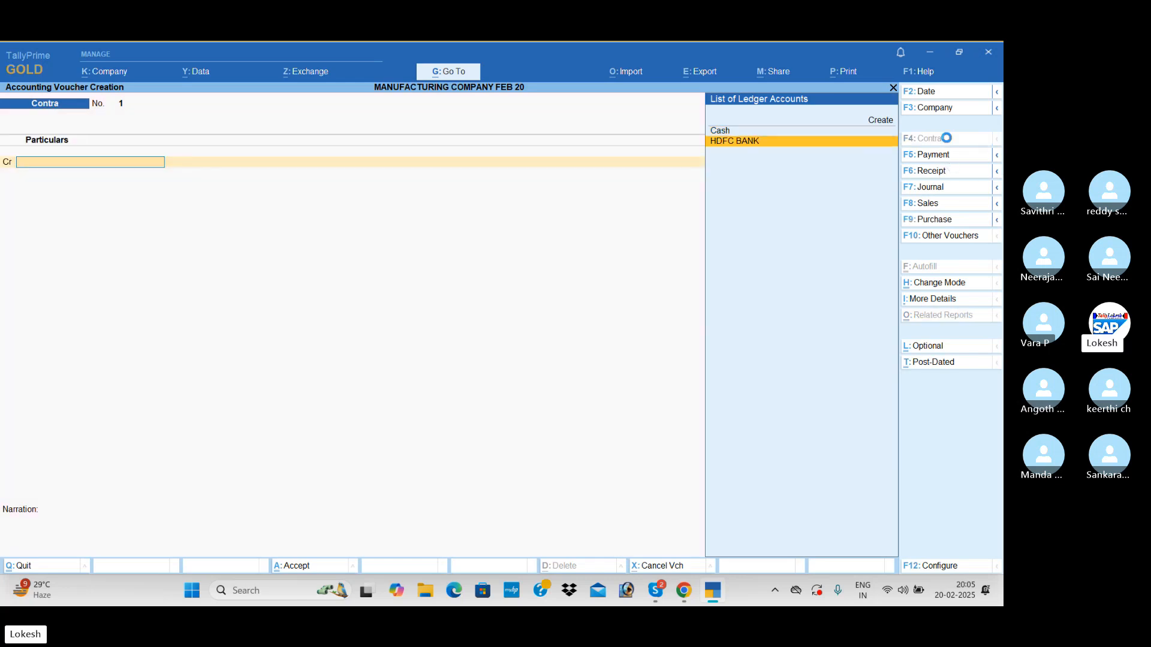
key(Return)
text(50000)
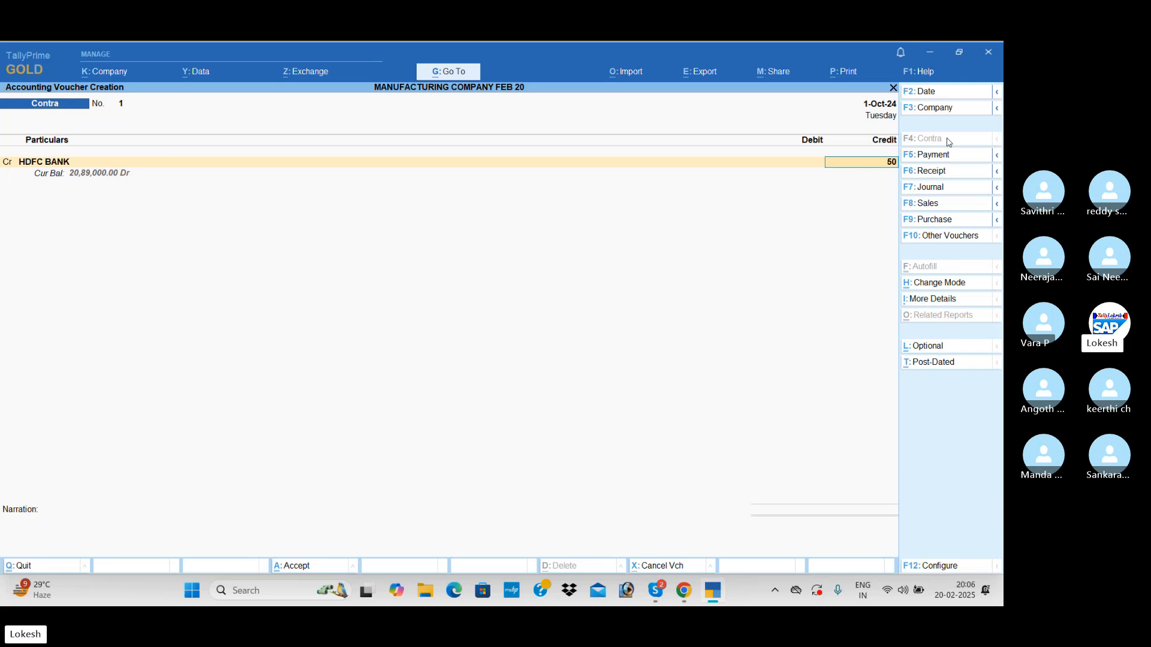
key(Return)
key(Return)
key(Return)
key(Return)
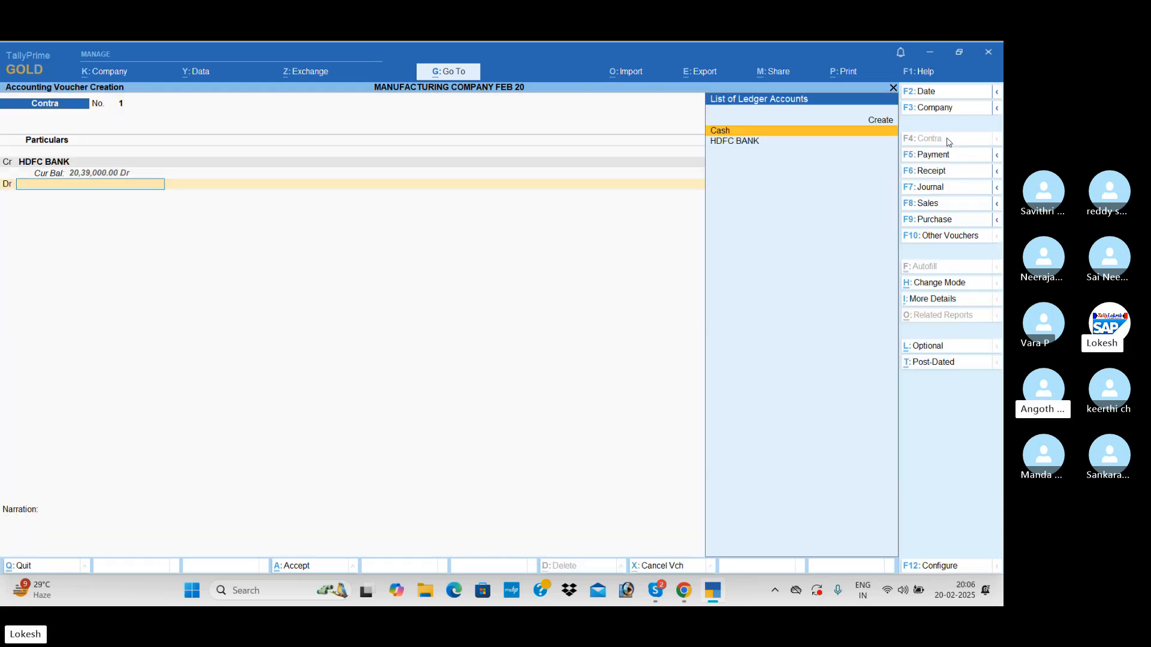
Create the ledger Petty Cash under Cash-in-Hand and debit it with 30,000 in the contra voucher
key(alt+c)
text(Petty c)
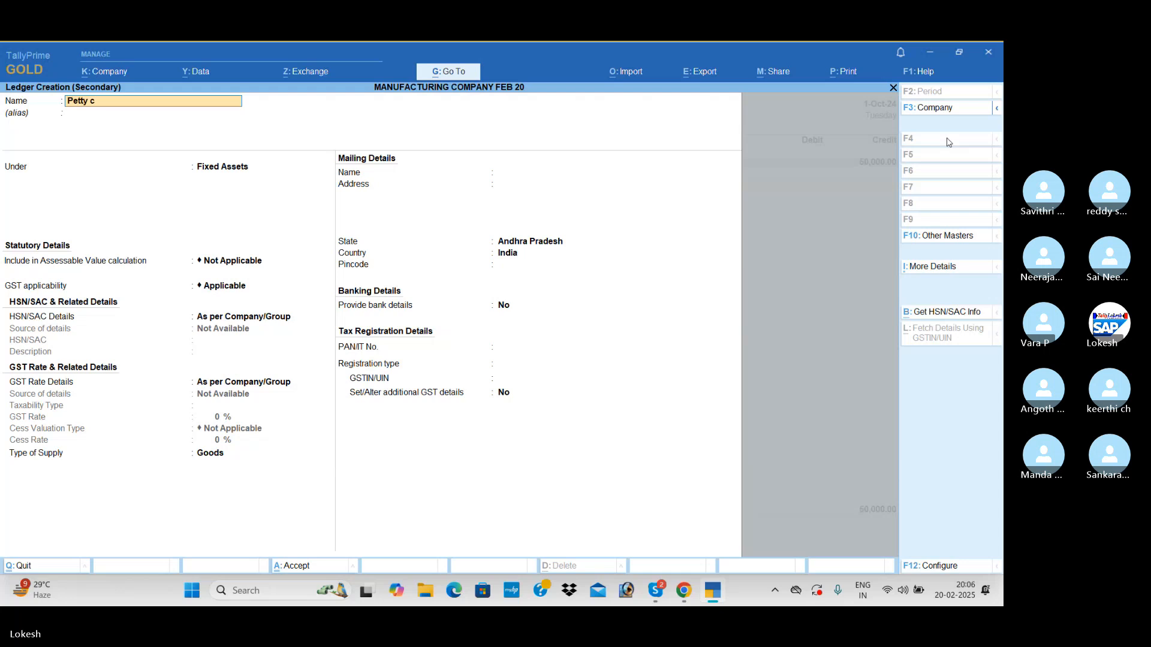
text(ash)
key(Return)
key(Return)
text(cash)
key(Return)
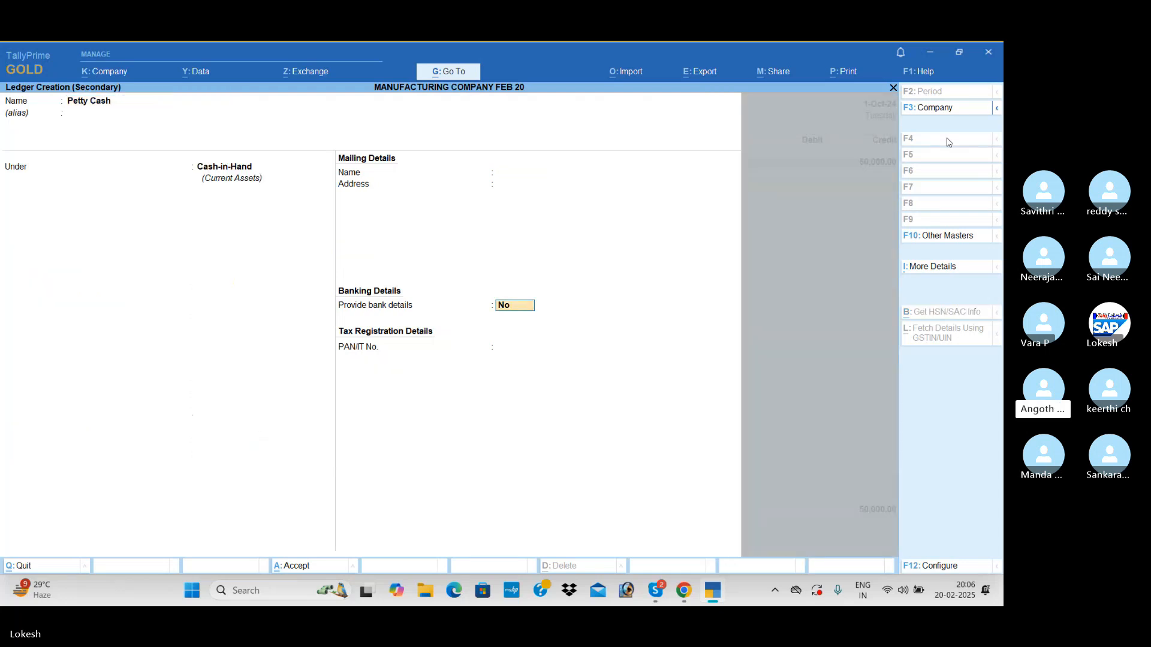
key(ctrl+a)
text(3)
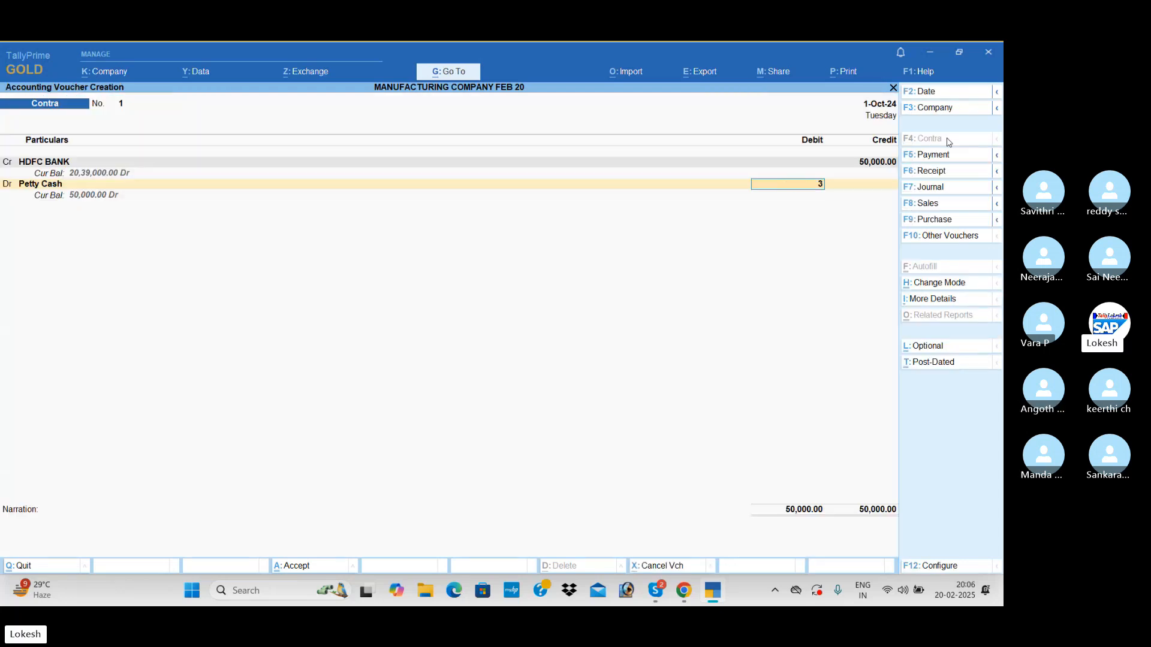
text(0000)
key(Return)
Debit Cash with the remaining 20,000 and save the contra voucher
text(Ca)
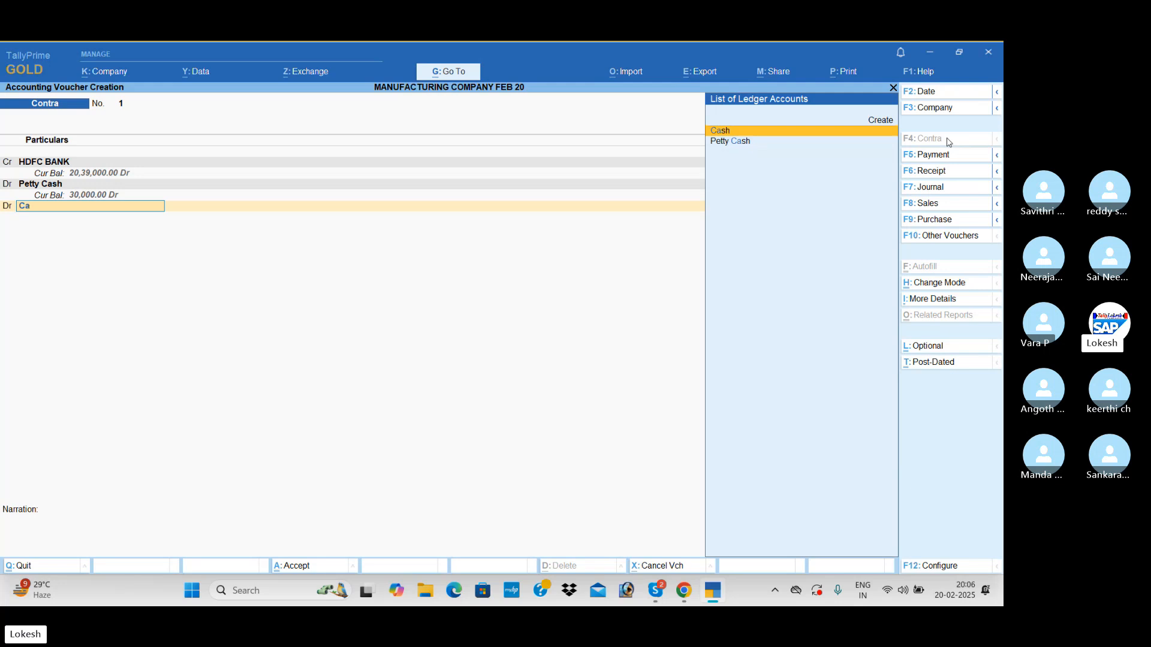
key(Return)
key(Return)
key(Return)
key(Return)
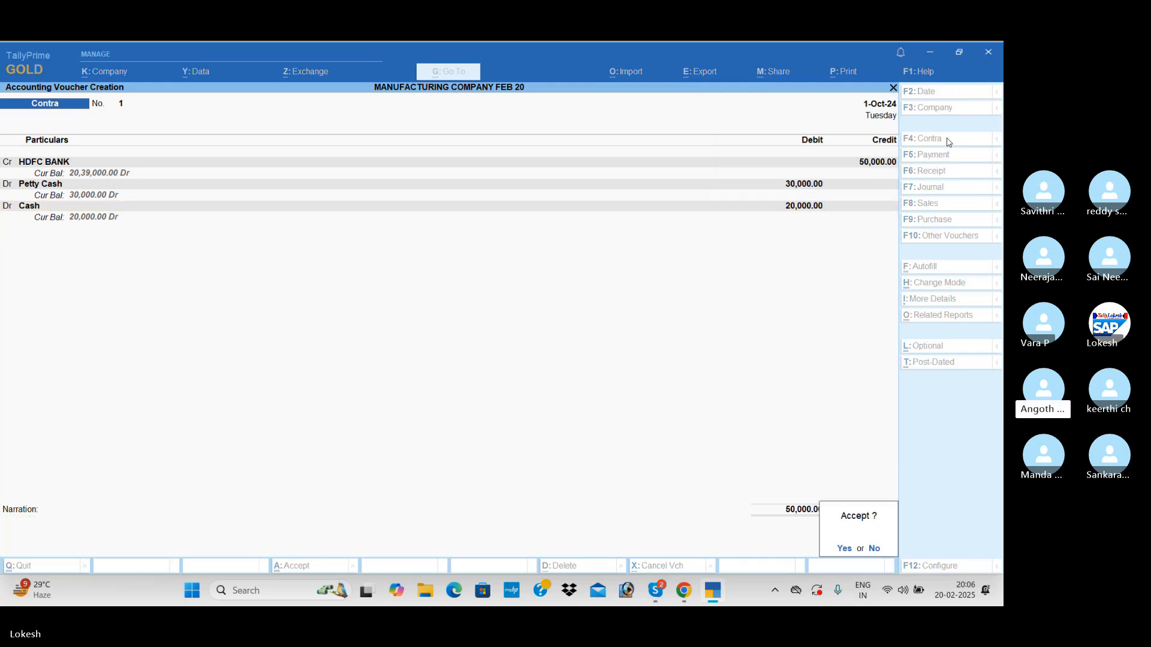
key(y)
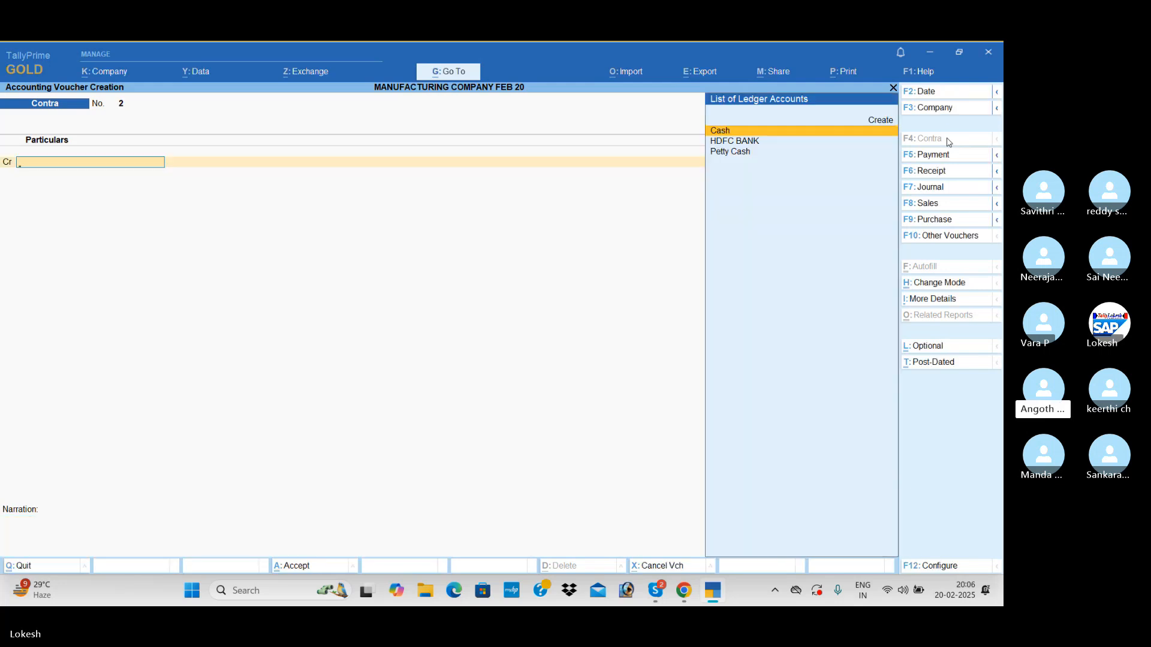
Start a purchase voucher and create a party ledger named Ultra Tech Computers under Sundry Creditors
click(953, 221)
key(Return)
key(alt+c)
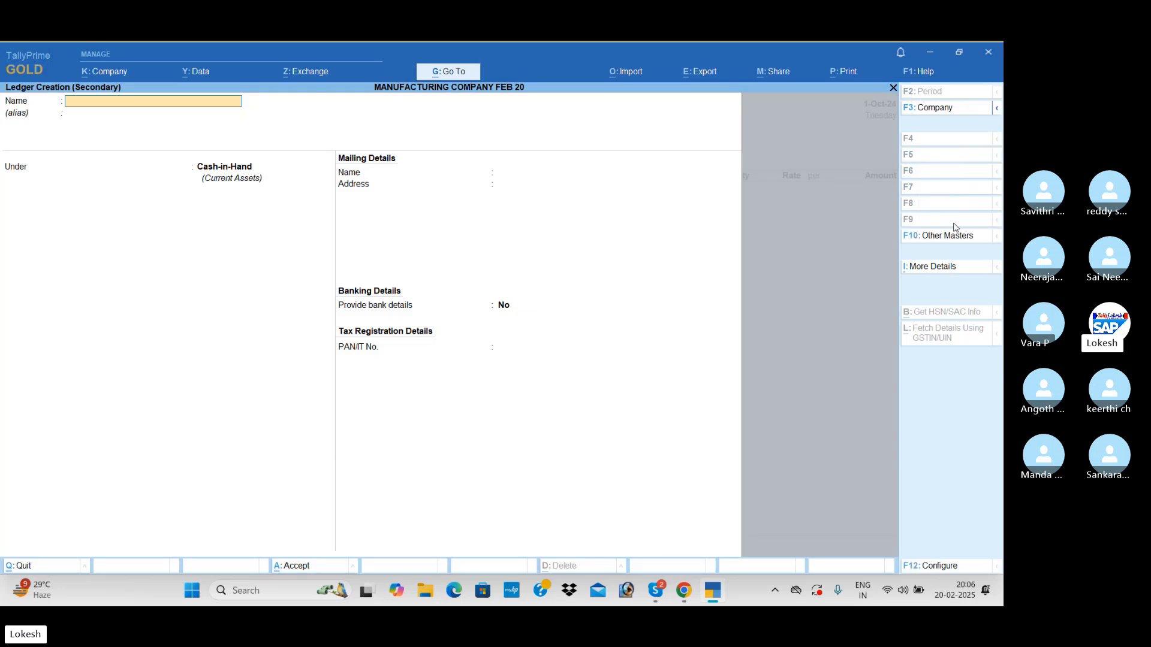
text(Ul)
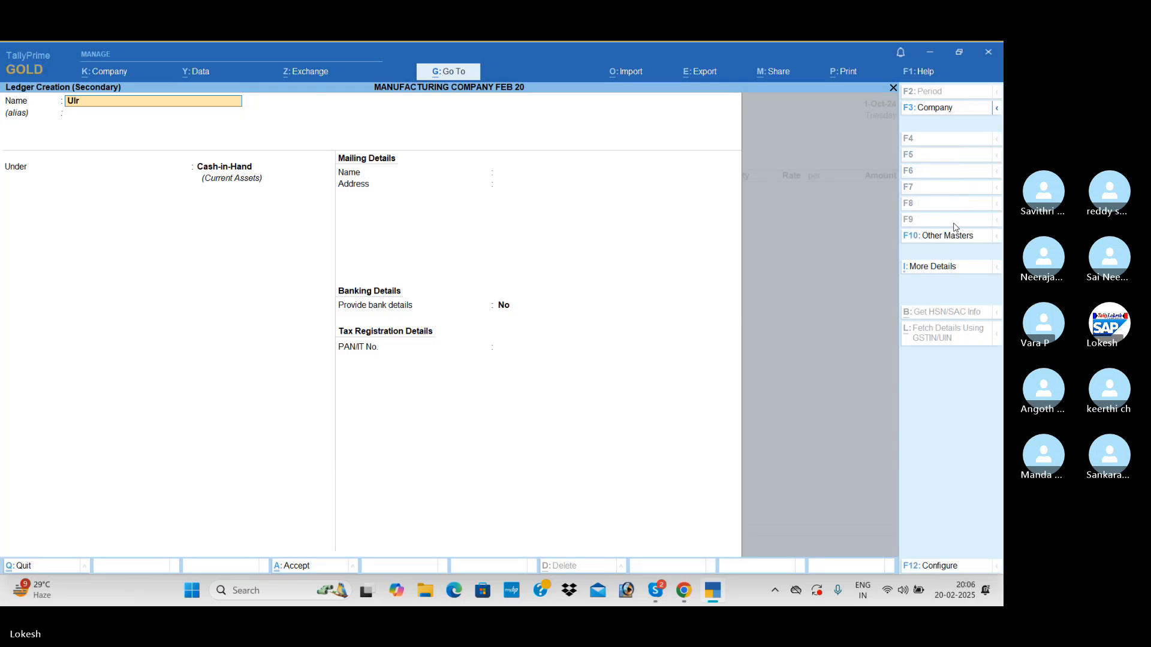
text(tra Tech Computer)
key(Return)
key(Return)
text(F)
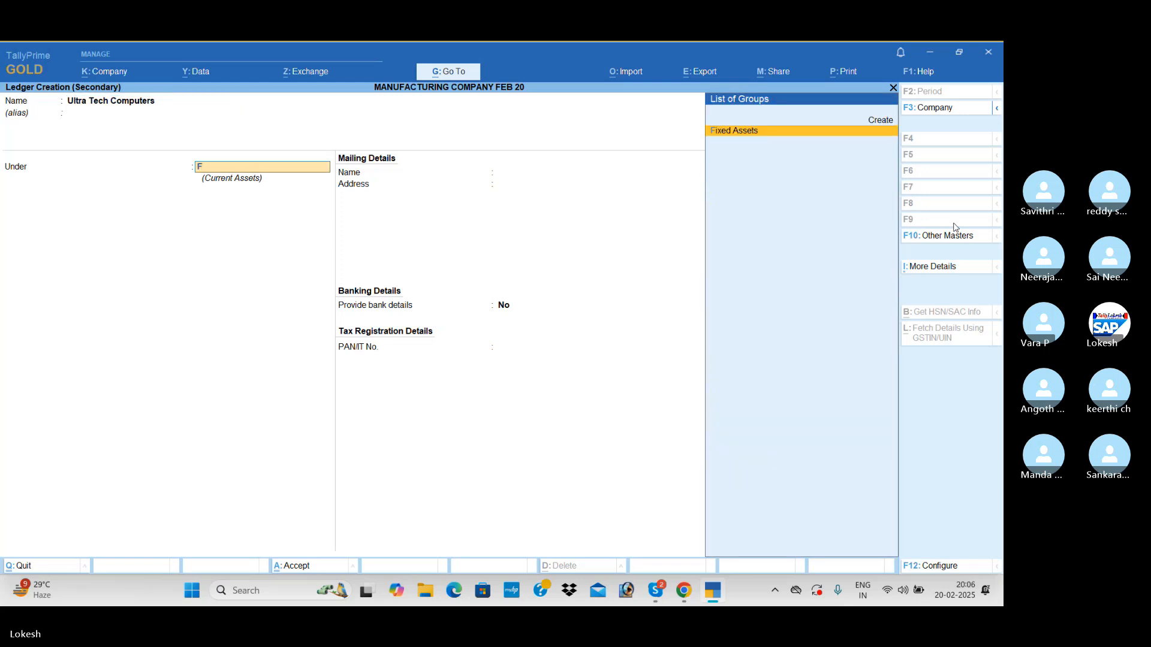
key(Return)
key(BackSpace)
text(Sun)
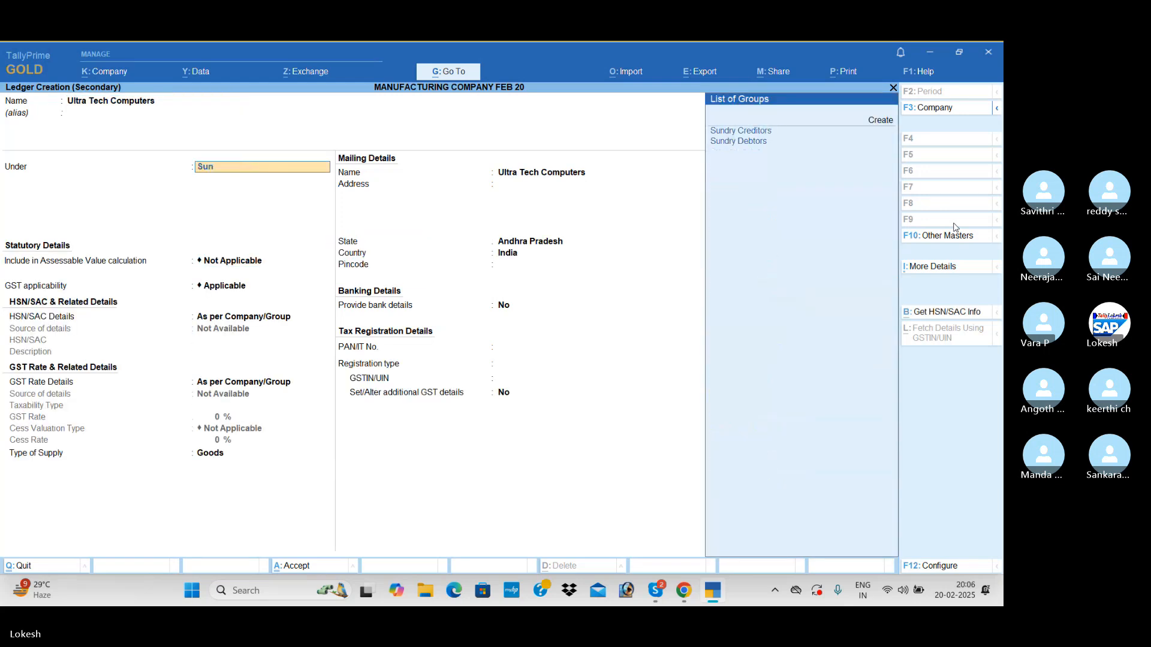
key(Return)
Put the supplier ledger under Sundry Creditors in Andhra Pradesh with Regular registration and GSTIN/UIN 37, save it and accept the default party details
key(Return)
key(Return)
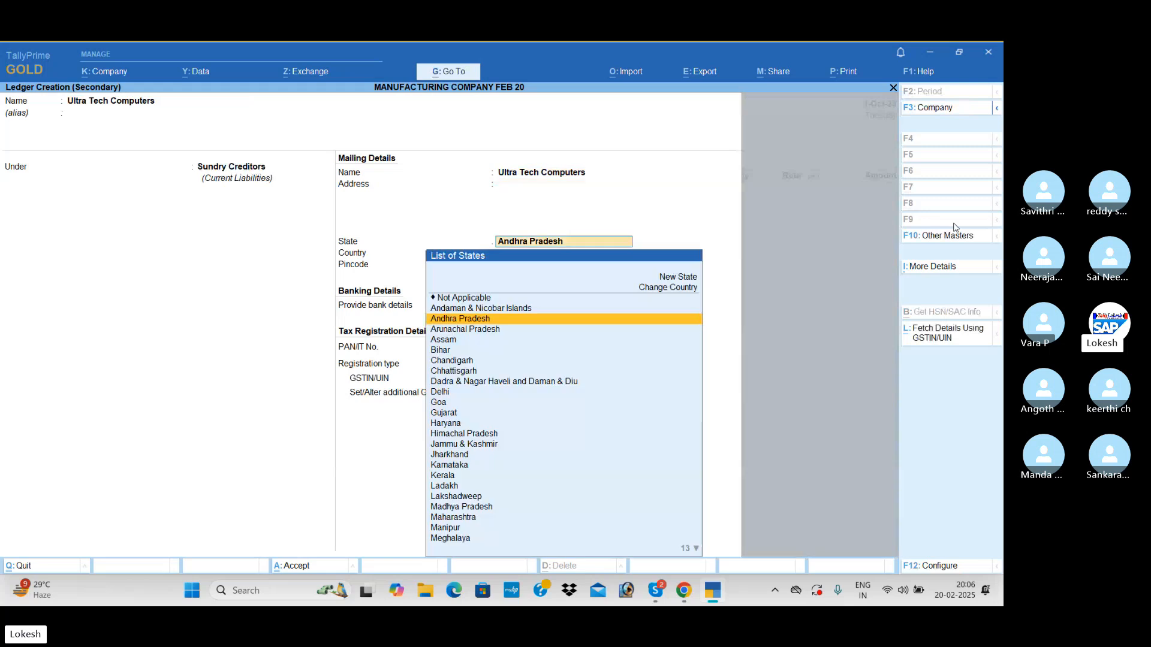
key(Return)
key(Return)
key(Return)
key(Return)
key(Return)
key(Return)
text(37)
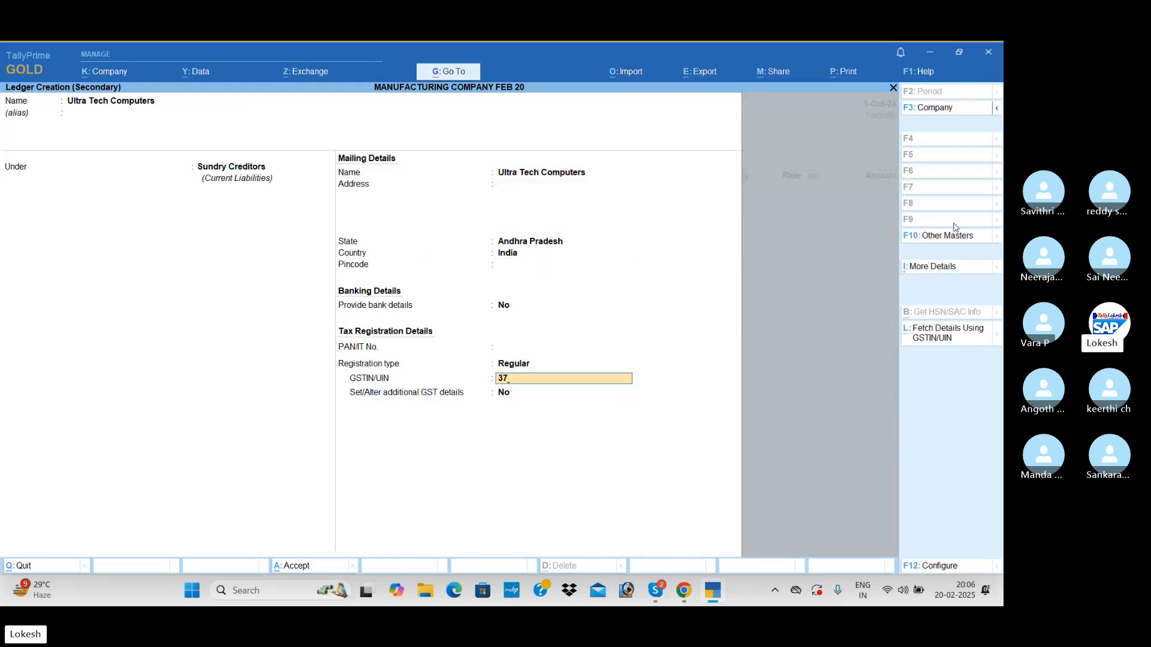
key(Return)
key(ctrl+a)
key(ctrl+a)
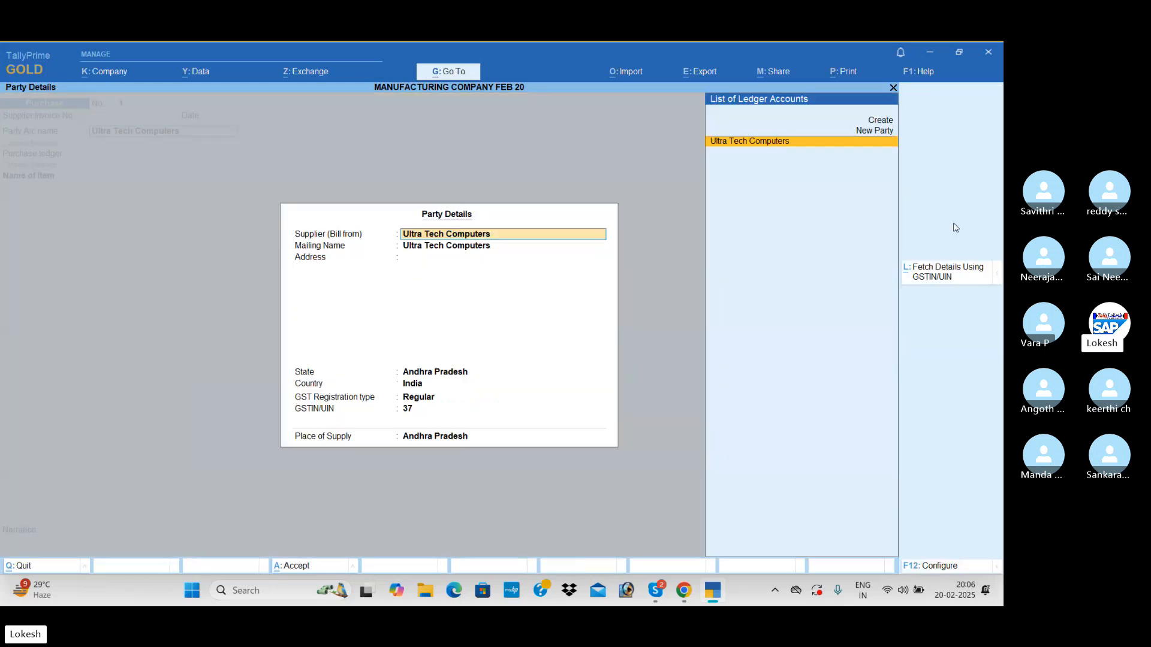
key(ctrl+a)
Start a new purchase ledger named Purchase and place it under Purchase Accounts
key(alt+c)
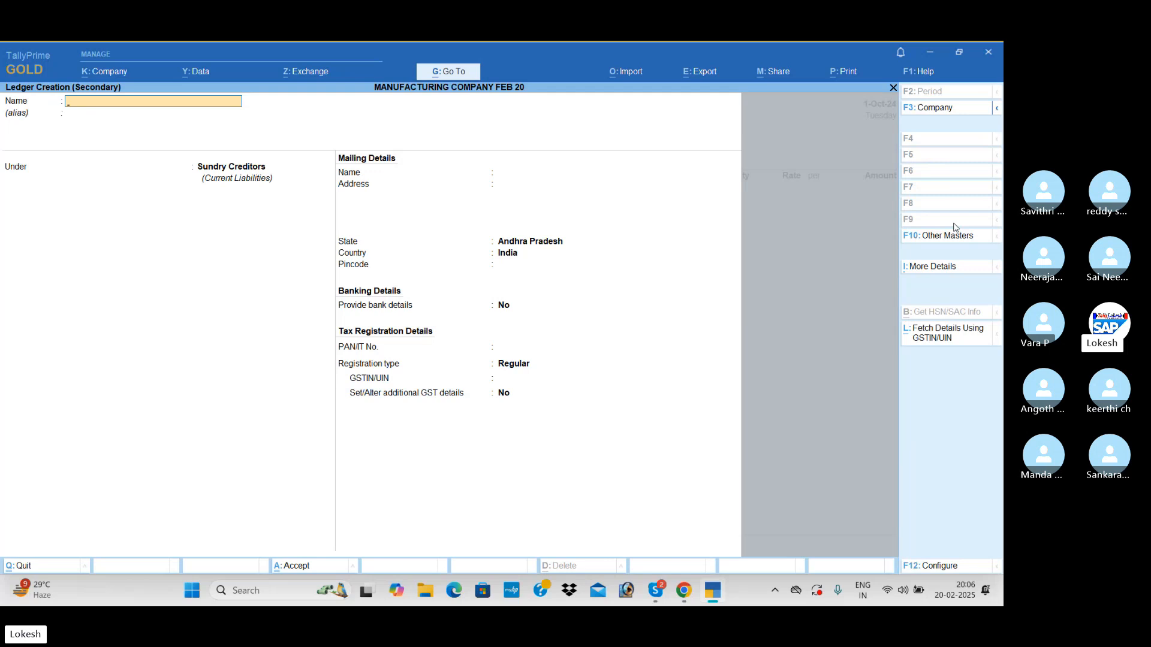
text(Purchase)
key(Return)
text(P)
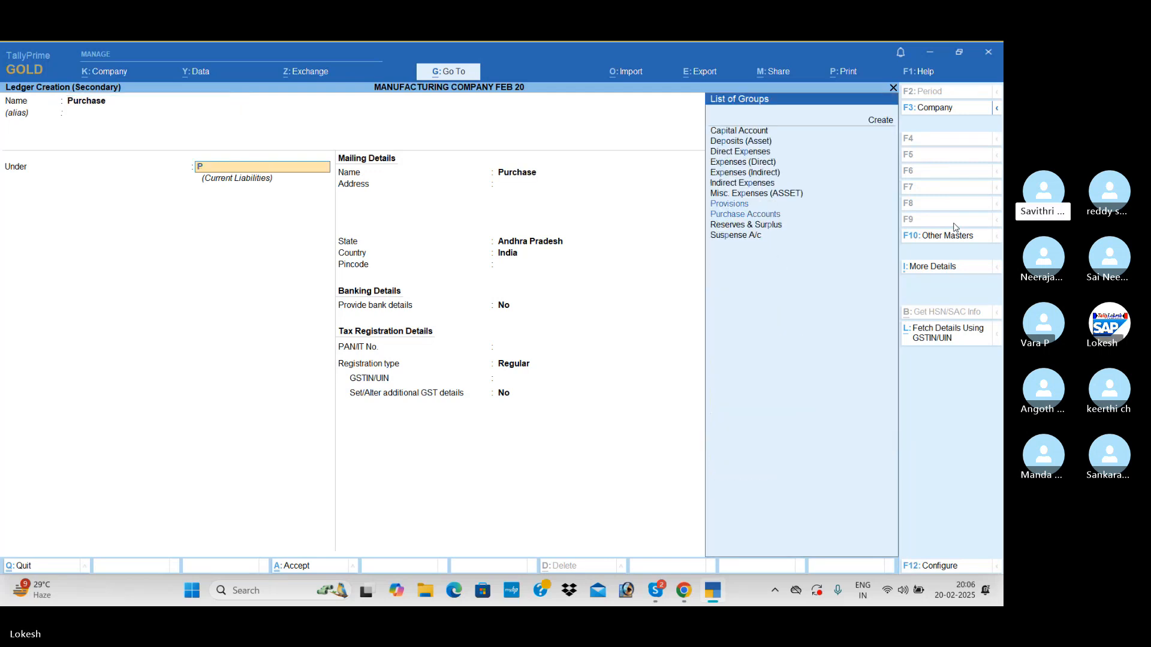
text(u)
key(Return)
Set the Purchase ledger's type of supply to Goods, keep its other defaults and save it
key(Return)
key(Return)
key(Return)
key(Return)
key(Return)
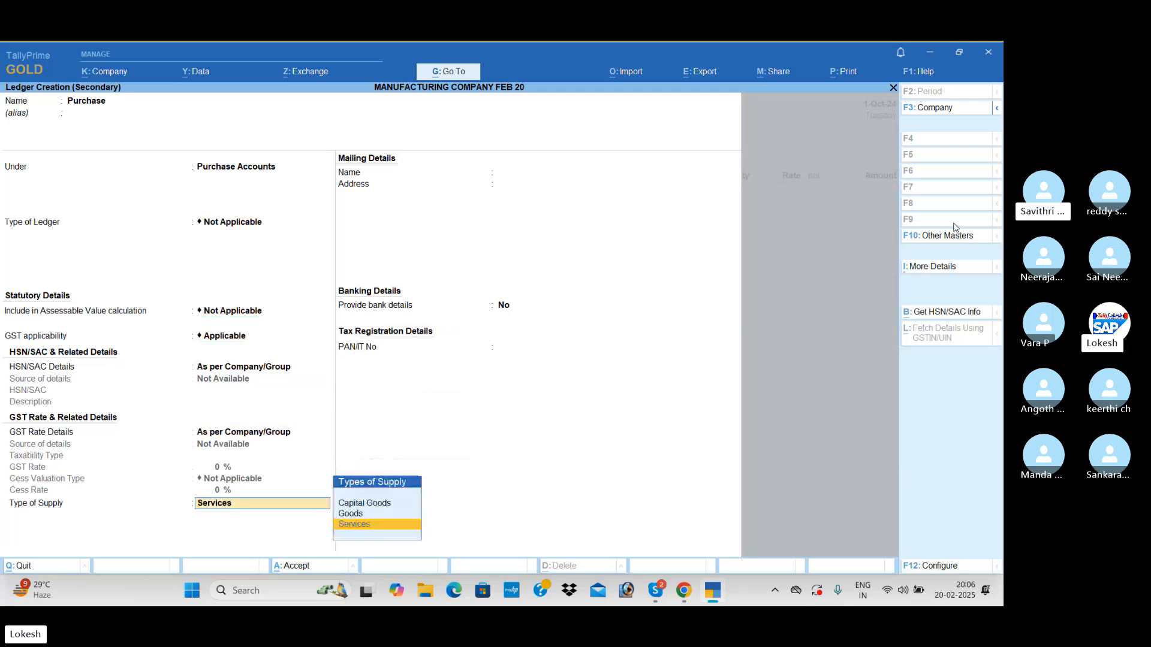
key(Up)
key(Return)
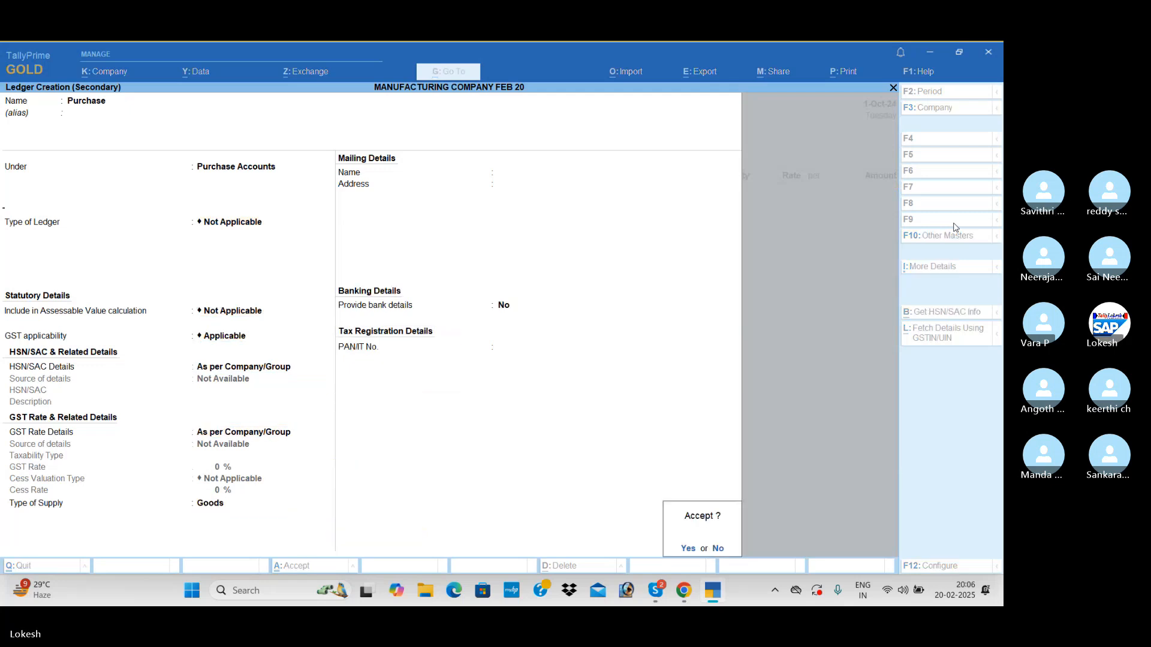
key(Return)
Start a stock item named Hard Disk and create the stock group Raw Material for it
key(alt+c)
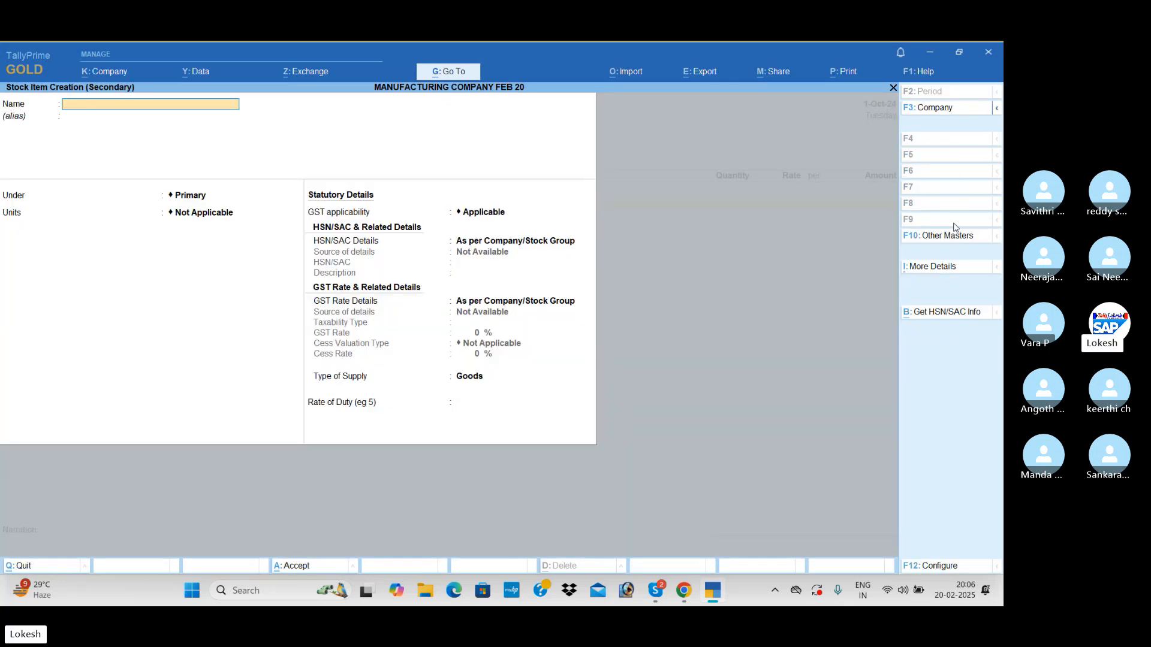
text(Hard Disk)
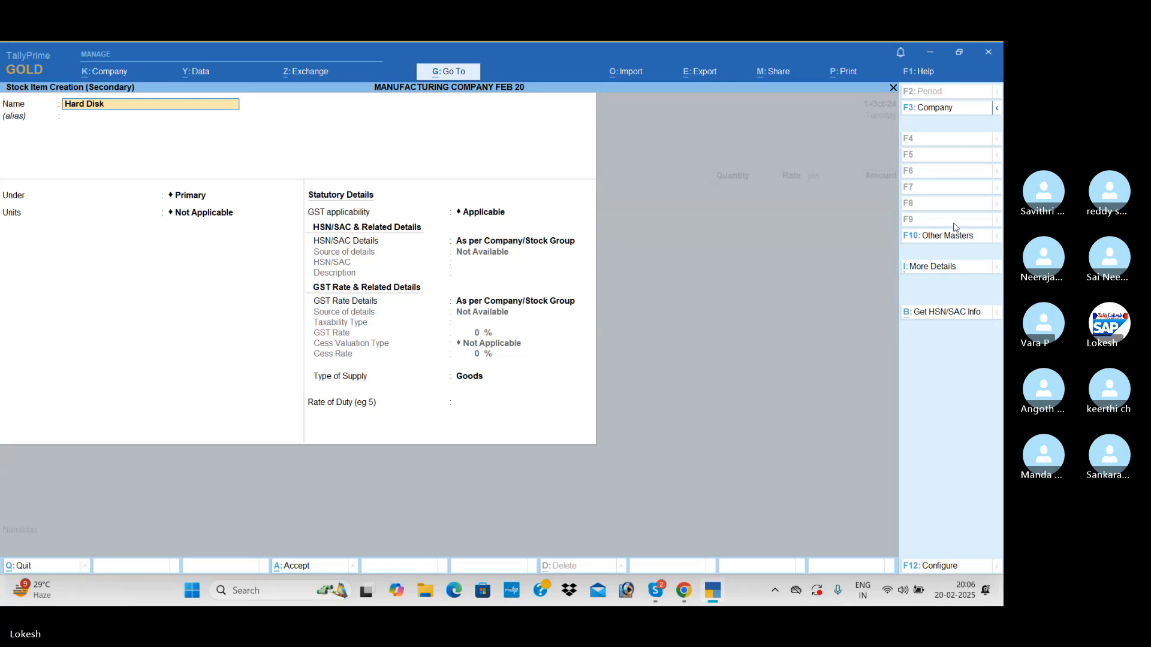
key(Return)
key(Return)
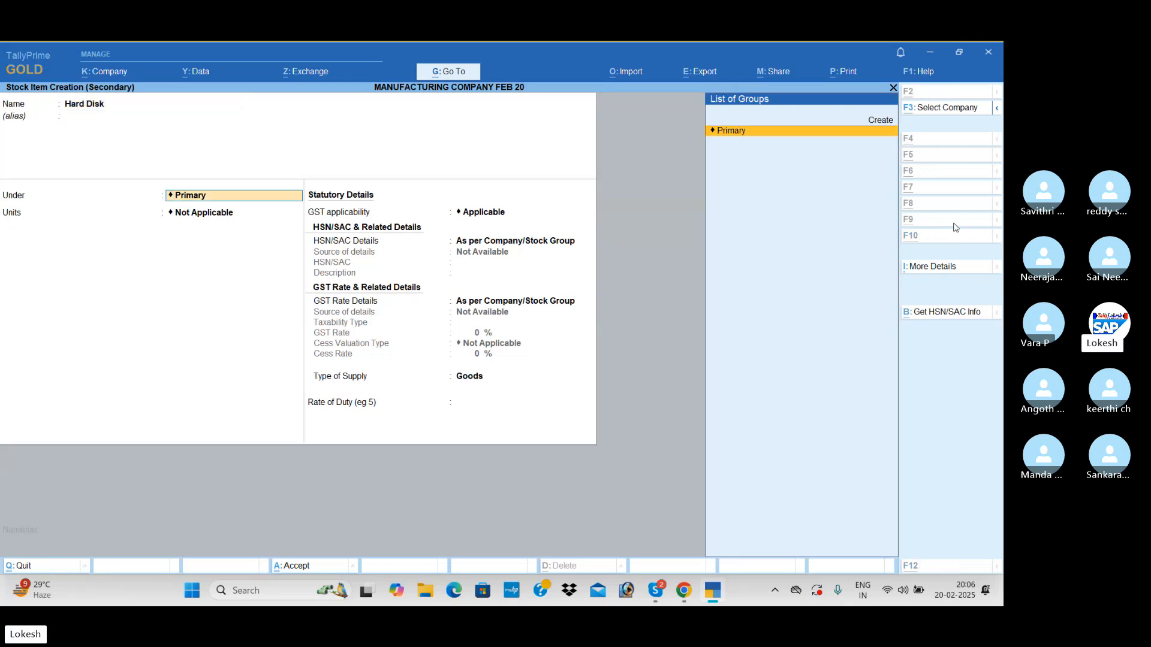
key(alt+c)
text(Raw Mat)
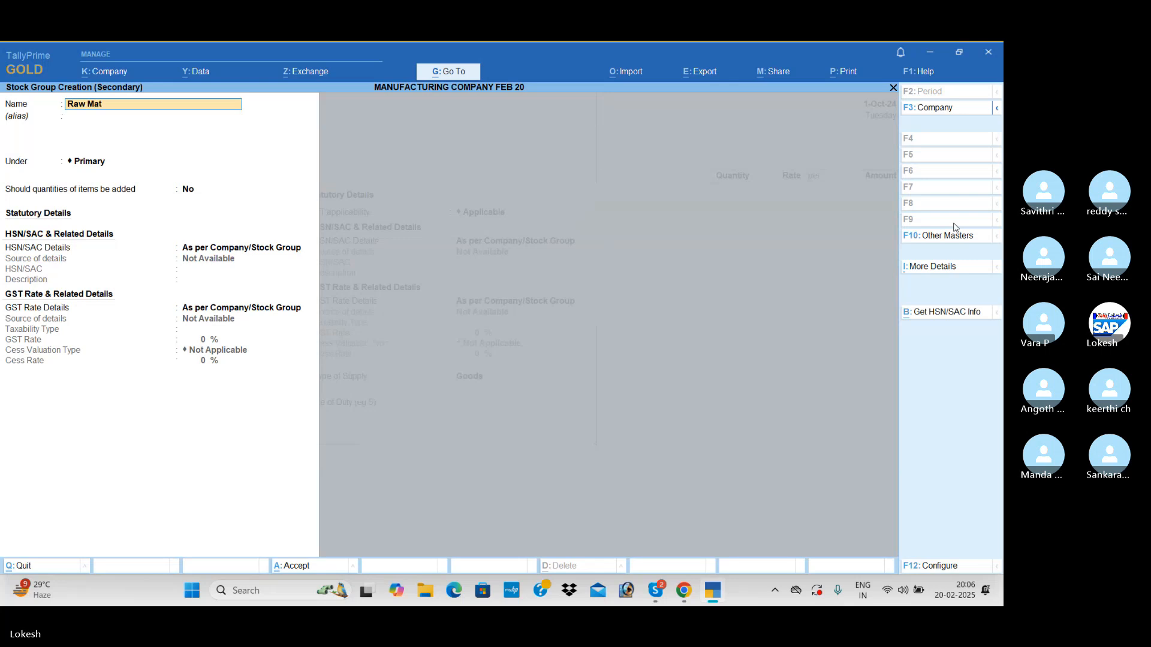
text(erial)
key(ctrl+a)
Create the simple unit nos with quantity code NOS-NUMBERS for Hard Disk, leaving its alternate unit not applicable
key(alt+c)
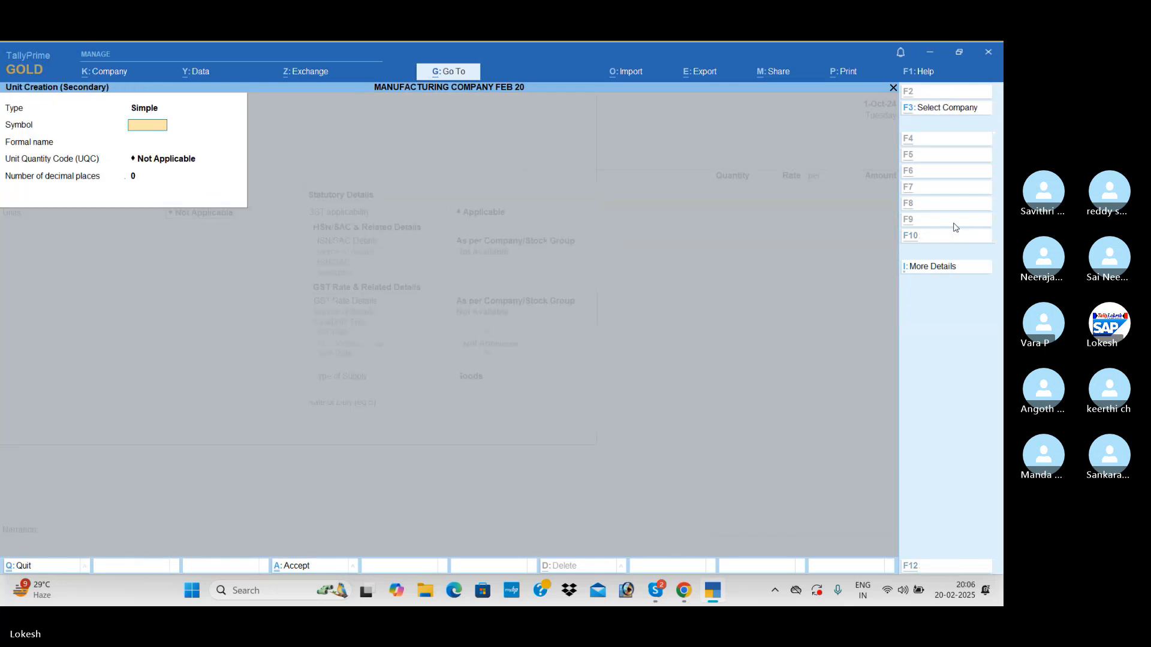
text(nos)
key(Return)
key(Return)
text(no)
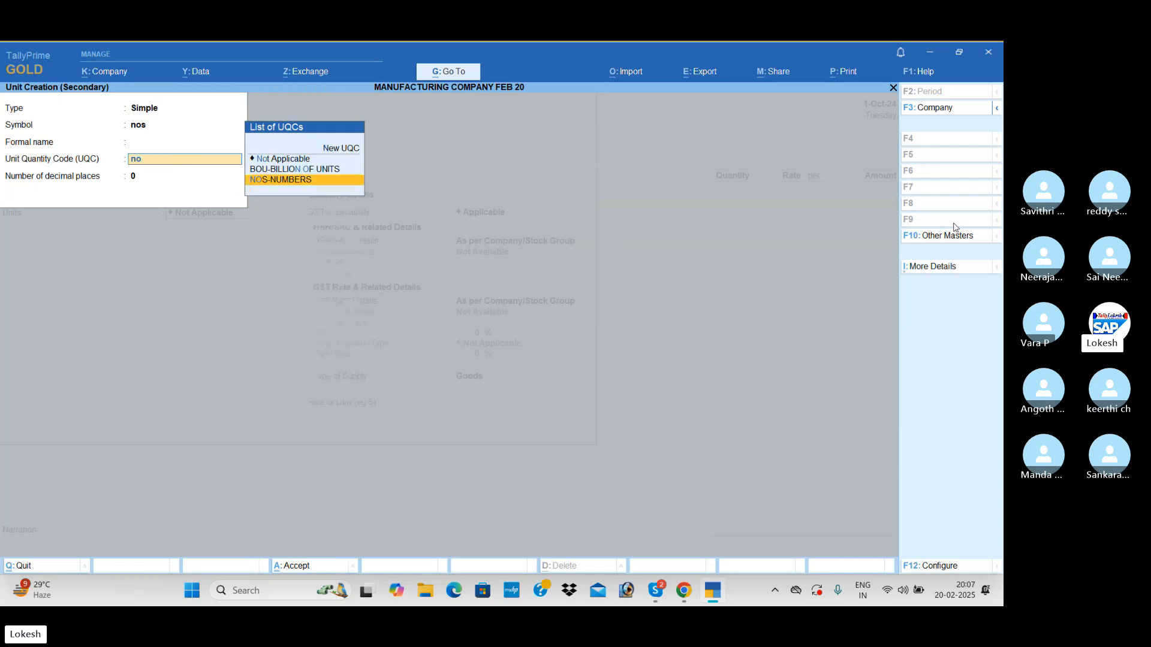
key(Return)
key(Return)
key(Return)
key(Return)
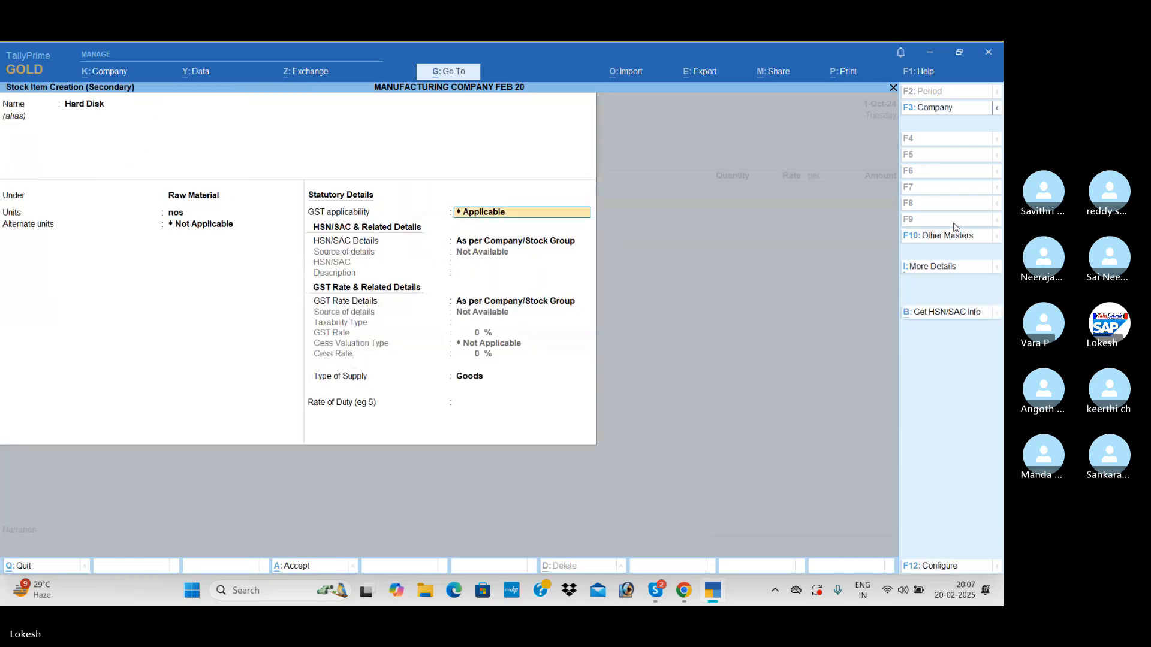
Keep GST applicable for Hard Disk and specify HSN/SAC 741852 directly on the item
key(Return)
key(Down)
key(Return)
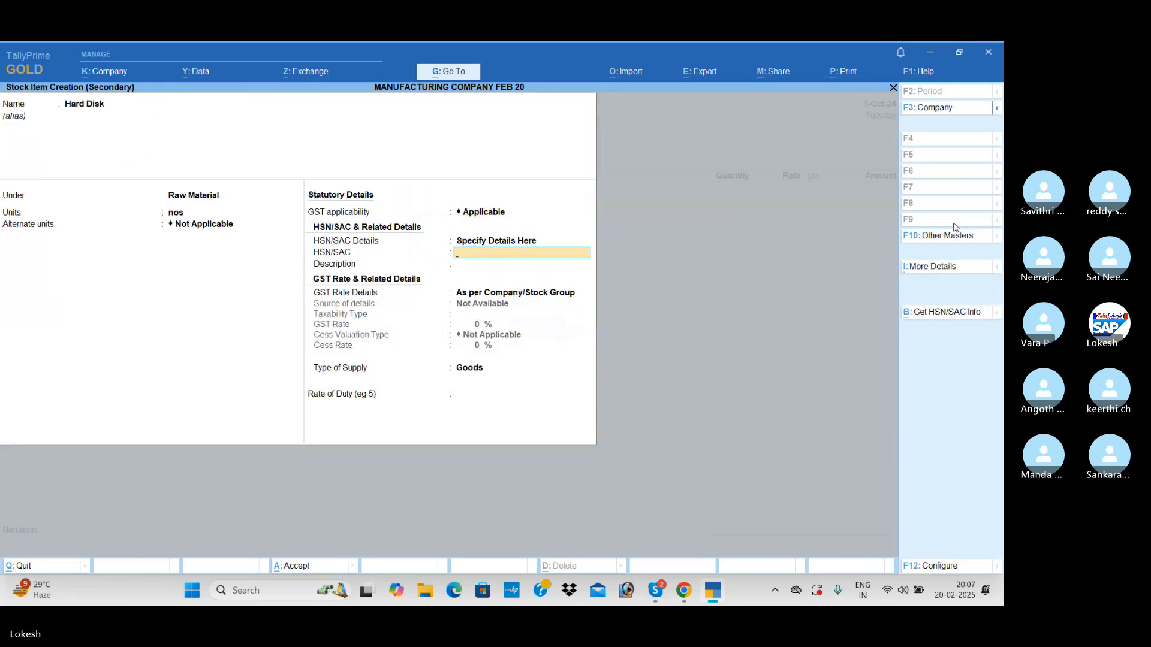
text(741852)
key(Return)
key(Return)
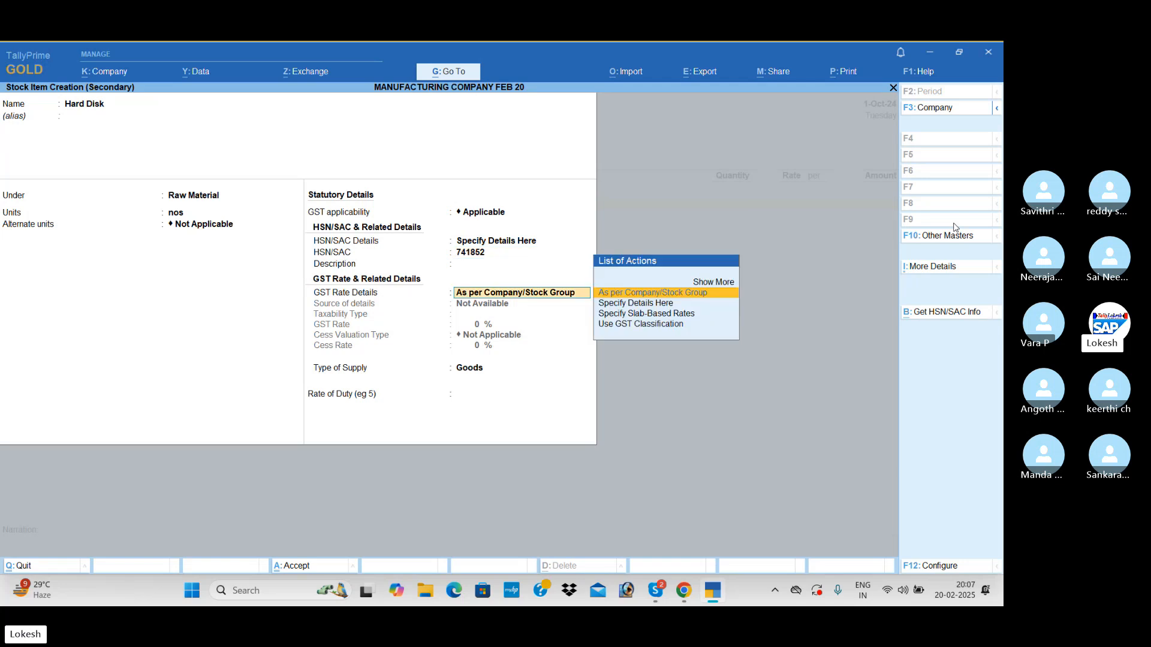
Specify Hard Disk as Taxable with an 18% GST rate and save the stock item
key(Down)
key(Return)
key(Return)
text(18)
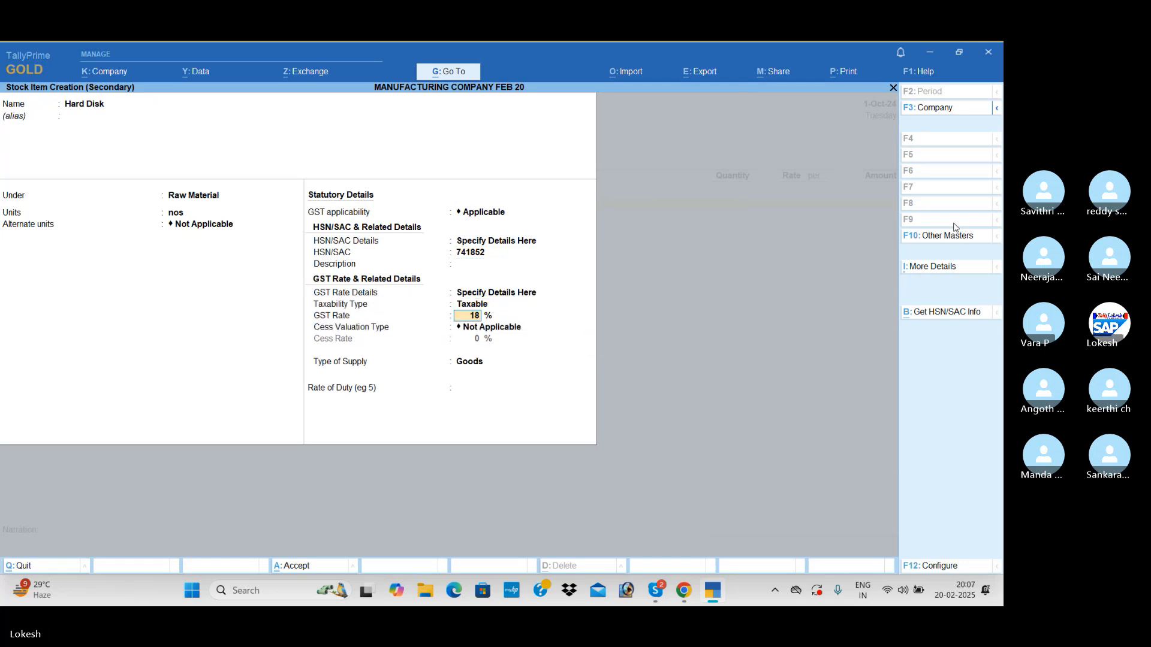
key(Return)
key(Return)
key(Return)
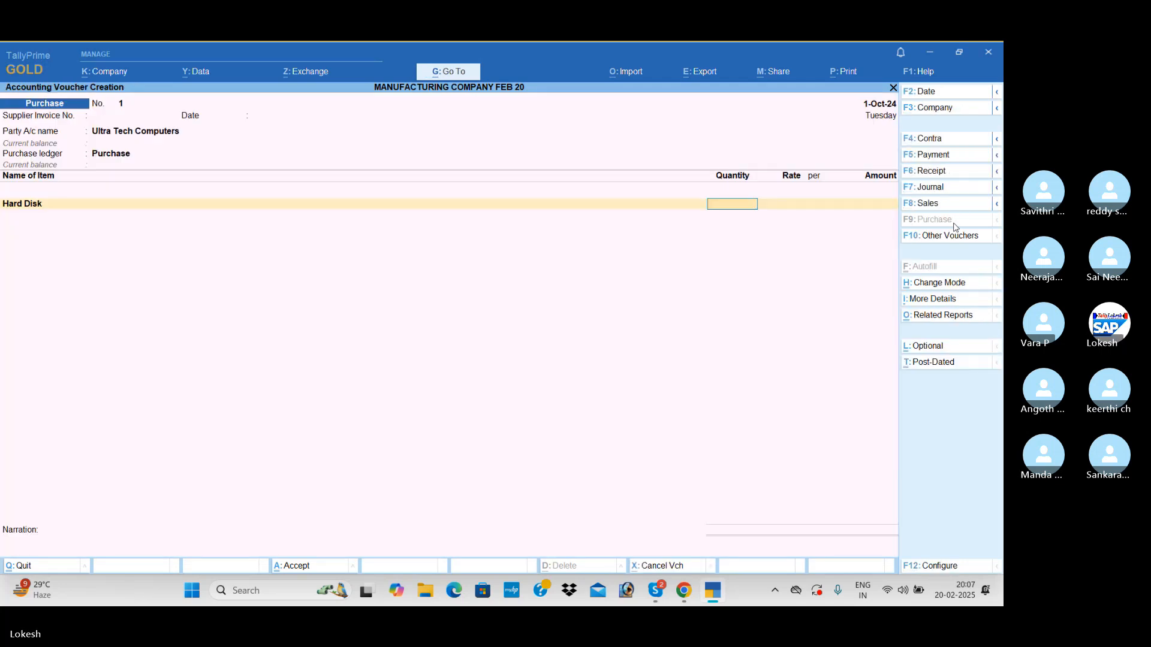
Enter 100 nos of Hard Disk at a rate of 2,300 in the purchase voucher
text(100)
key(Return)
text(2300)
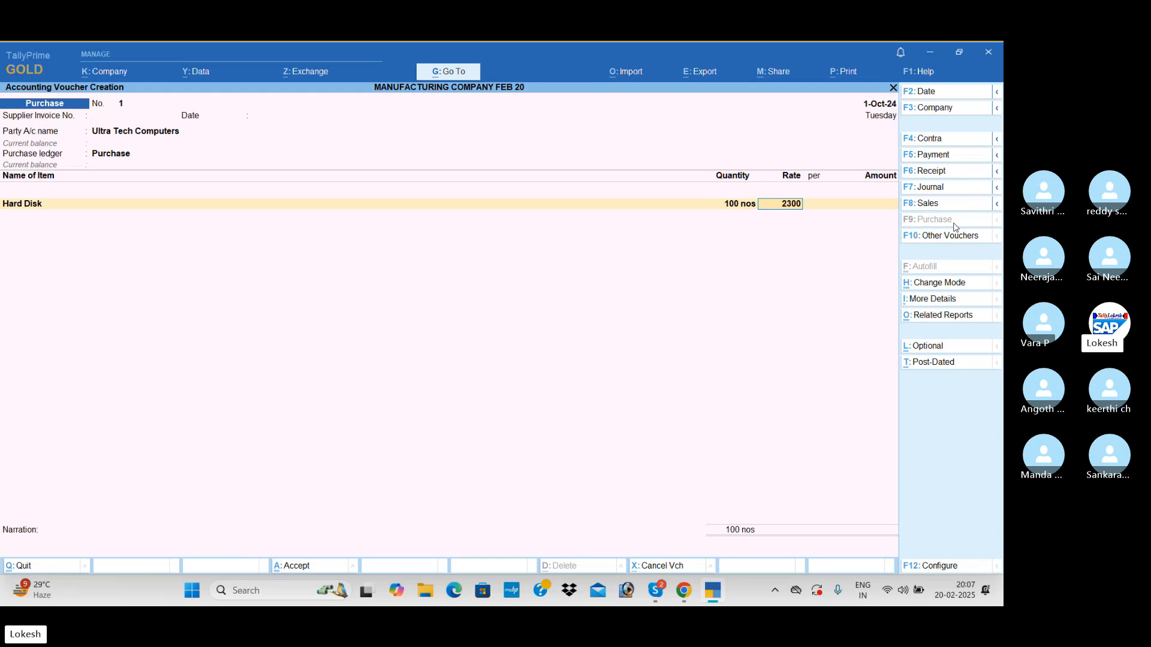
key(Return)
key(Return)
Start a stock item named Monitor under Raw Material with unit nos and GST applicable
key(alt+c)
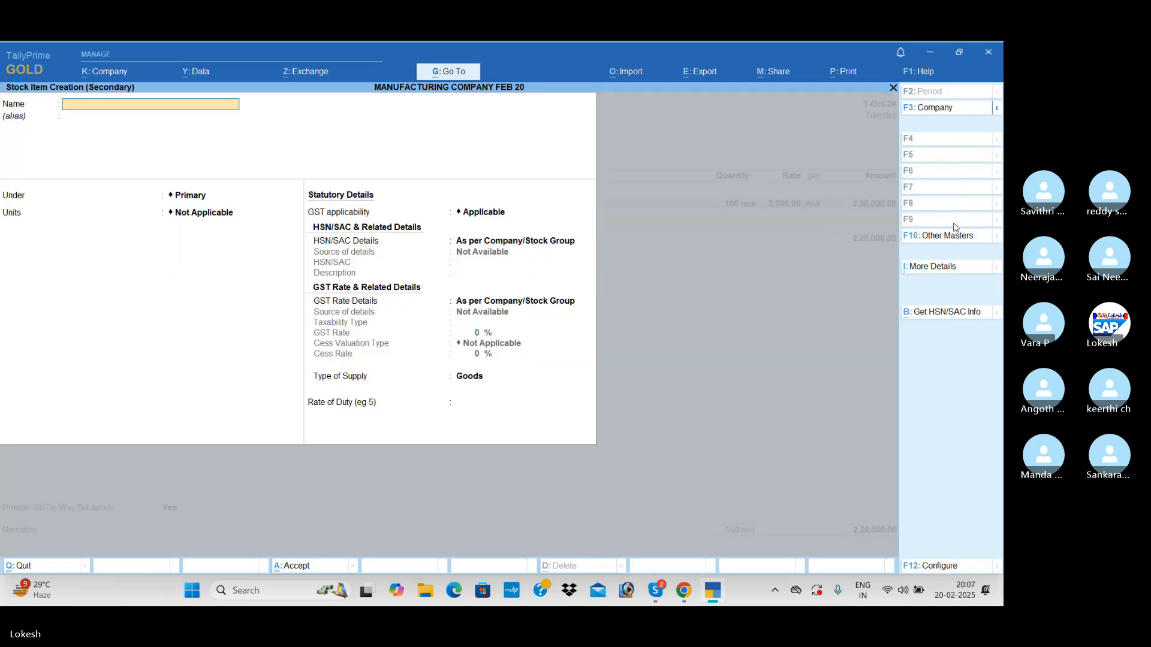
text(Monitor)
key(Return)
key(Down)
key(Return)
key(Down)
key(Return)
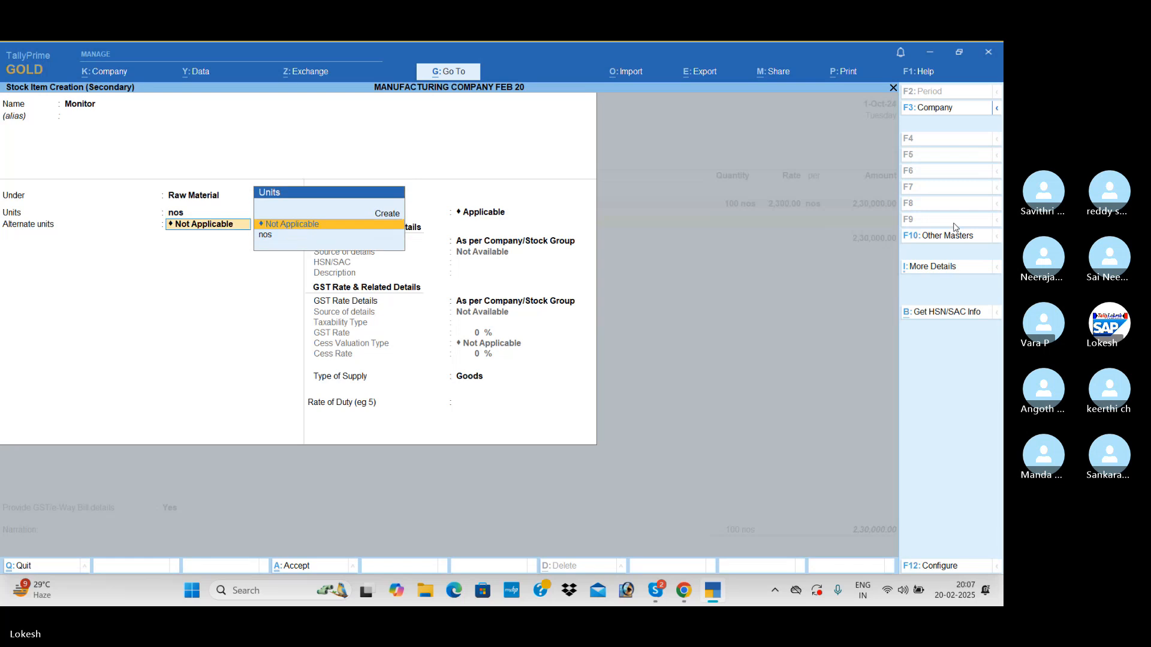
key(Return)
key(Return)
Specify HSN/SAC 985623 directly on the Monitor stock item
key(Down)
key(Return)
text(98562)
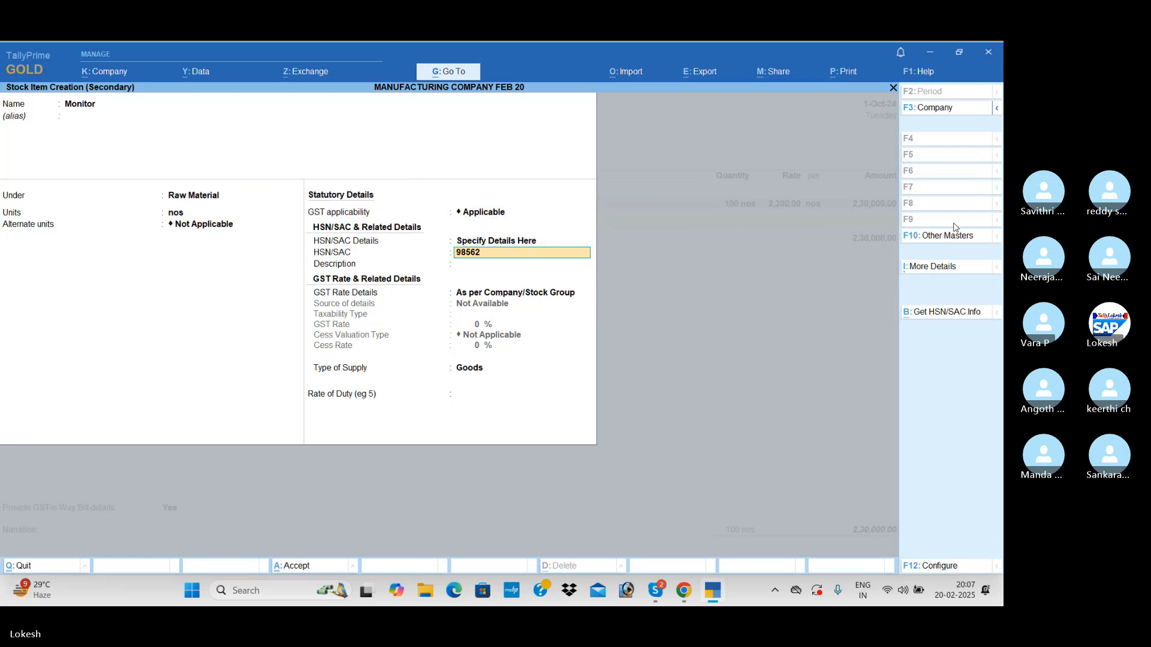
text(3)
key(Return)
key(Return)
Specify Monitor as Taxable with an 18% GST rate and save the stock item
key(Down)
key(Return)
key(Return)
text(1)
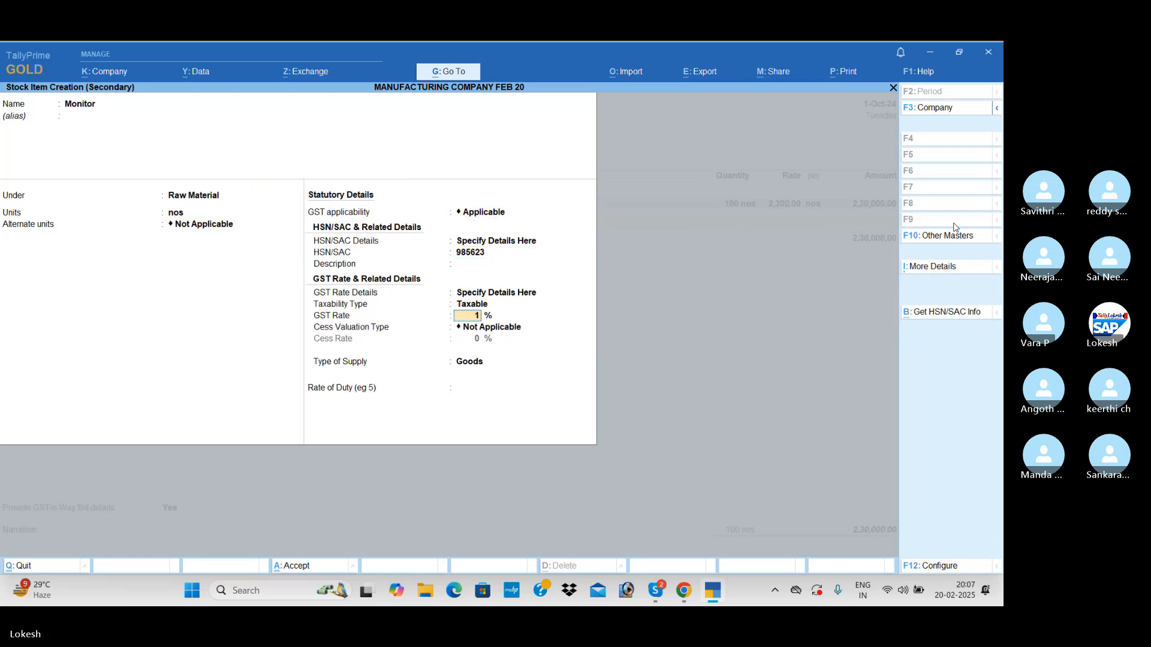
text(8)
key(Return)
key(ctrl+a)
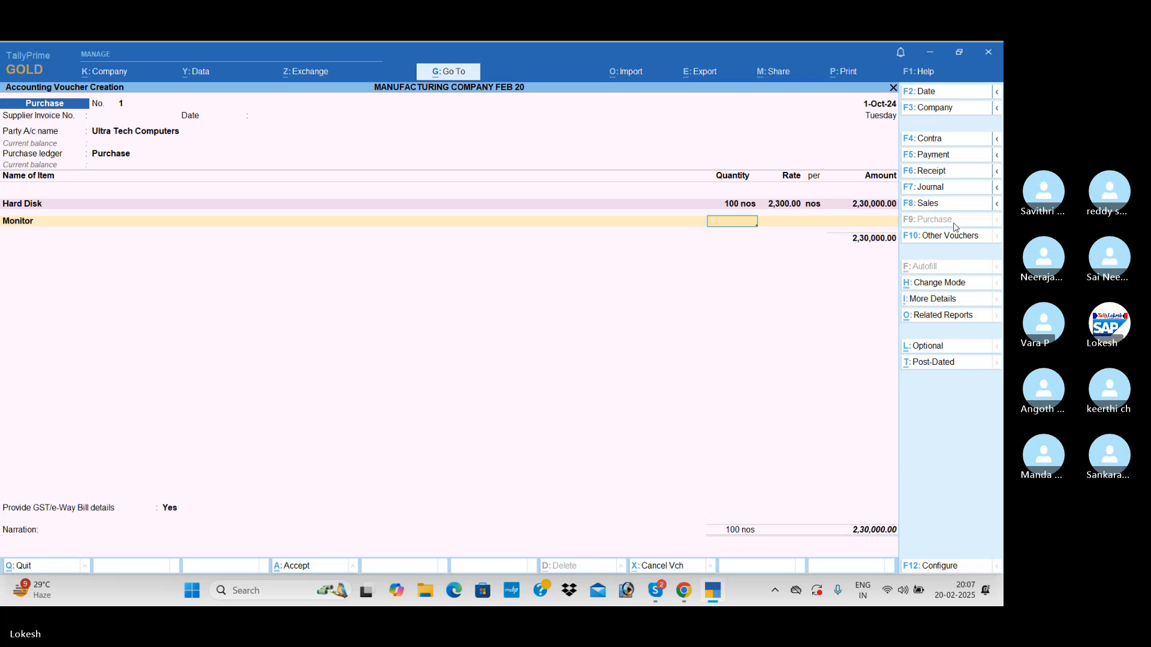
Enter 110 nos of Monitor at a rate of 3,500 in the purchase voucher
text(110)
key(Return)
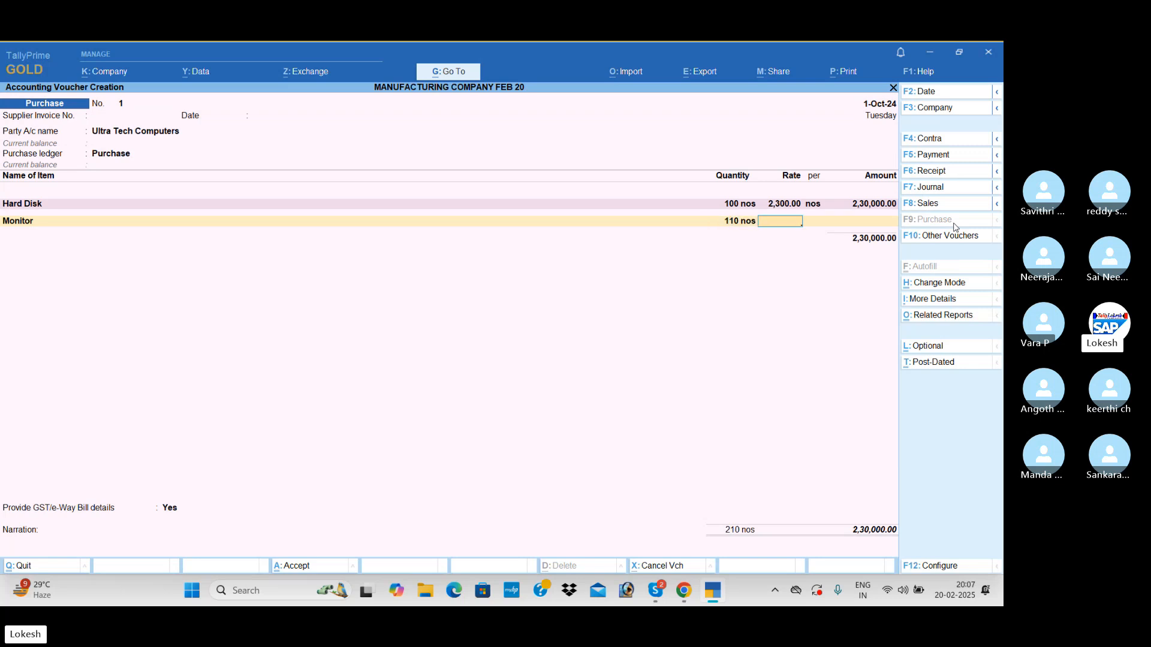
text(3,500)
key(Return)
key(Return)
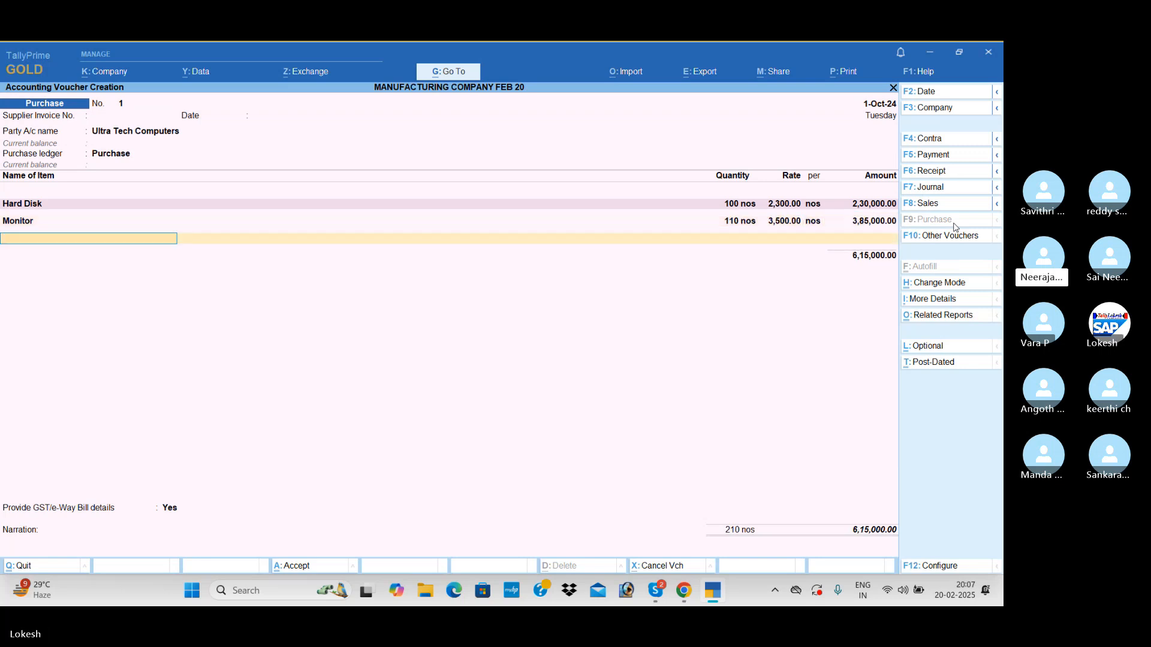
Start a stock item named Processor Athlon under Raw Material with unit nos and GST applicable
key(alt+c)
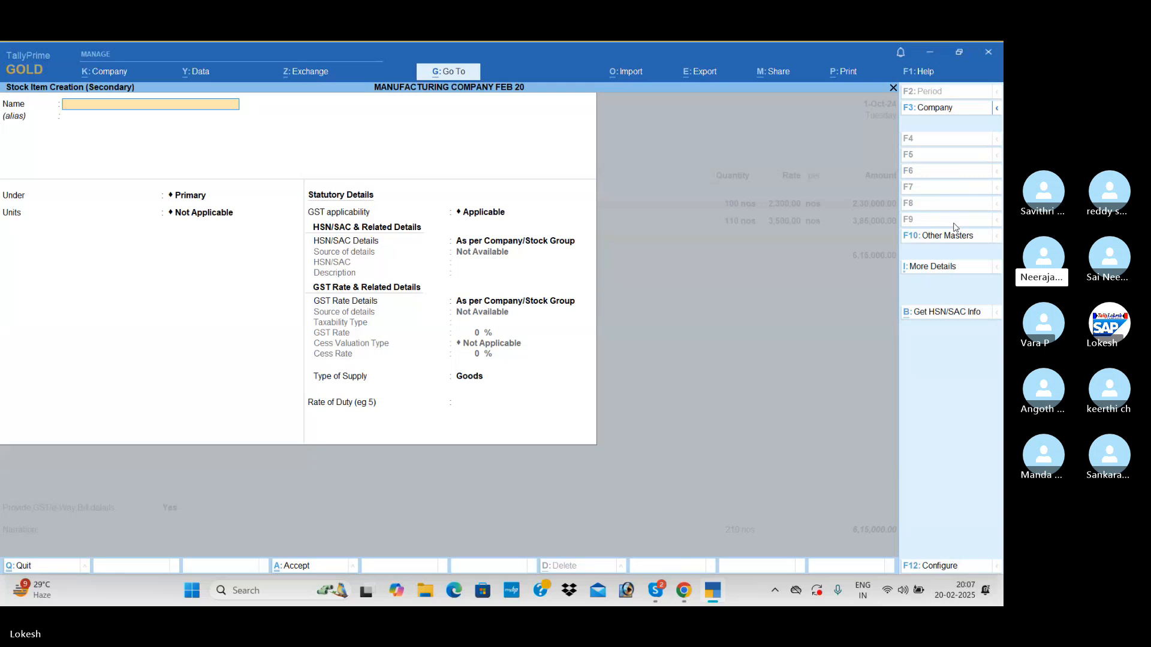
text(Processor Athlon)
key(Return)
key(Return)
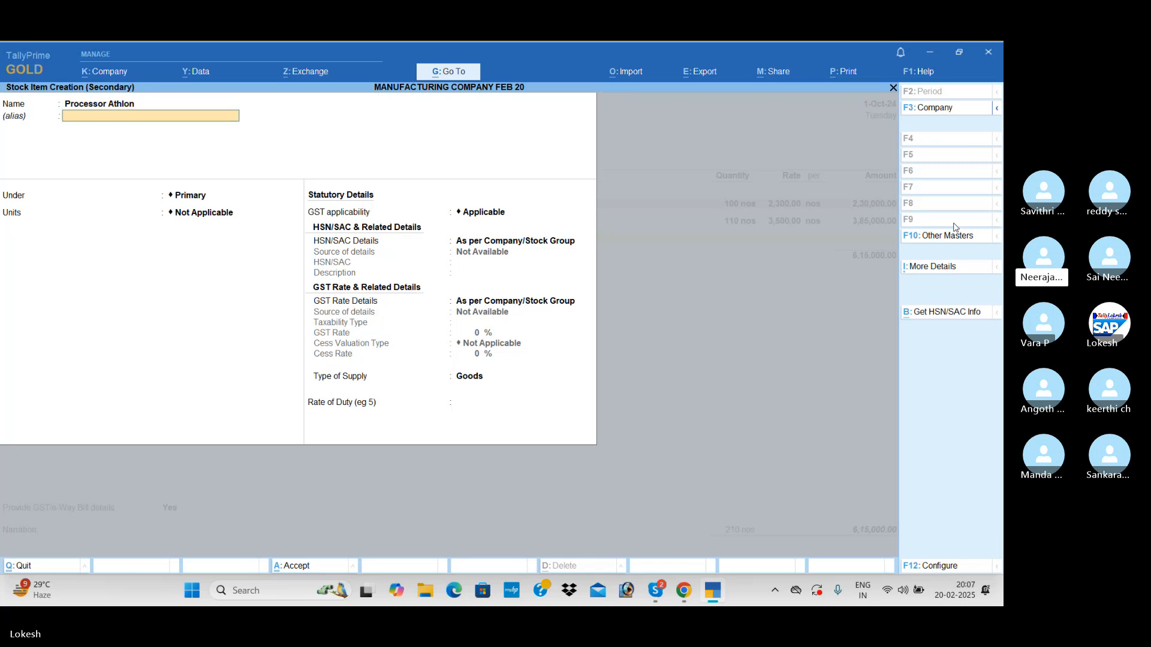
key(Down)
key(Return)
key(Down)
key(Return)
key(Return)
Specify HSN/SAC 98745 directly on the Processor Athlon stock item
key(Down)
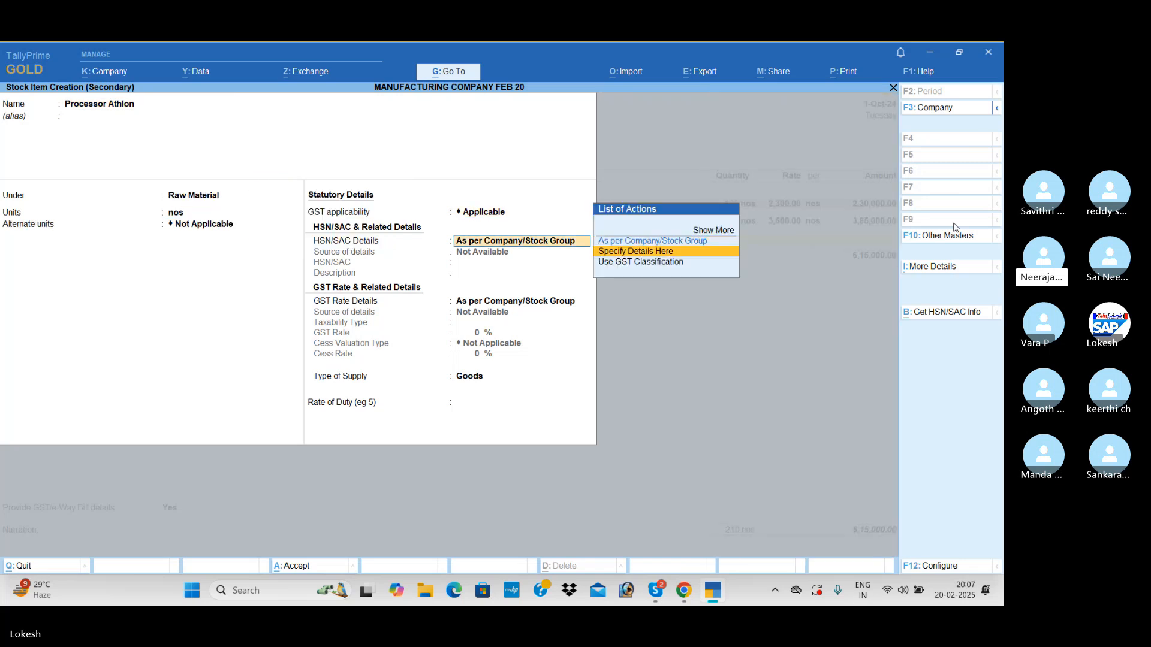
key(Return)
text(98745)
key(Return)
key(Return)
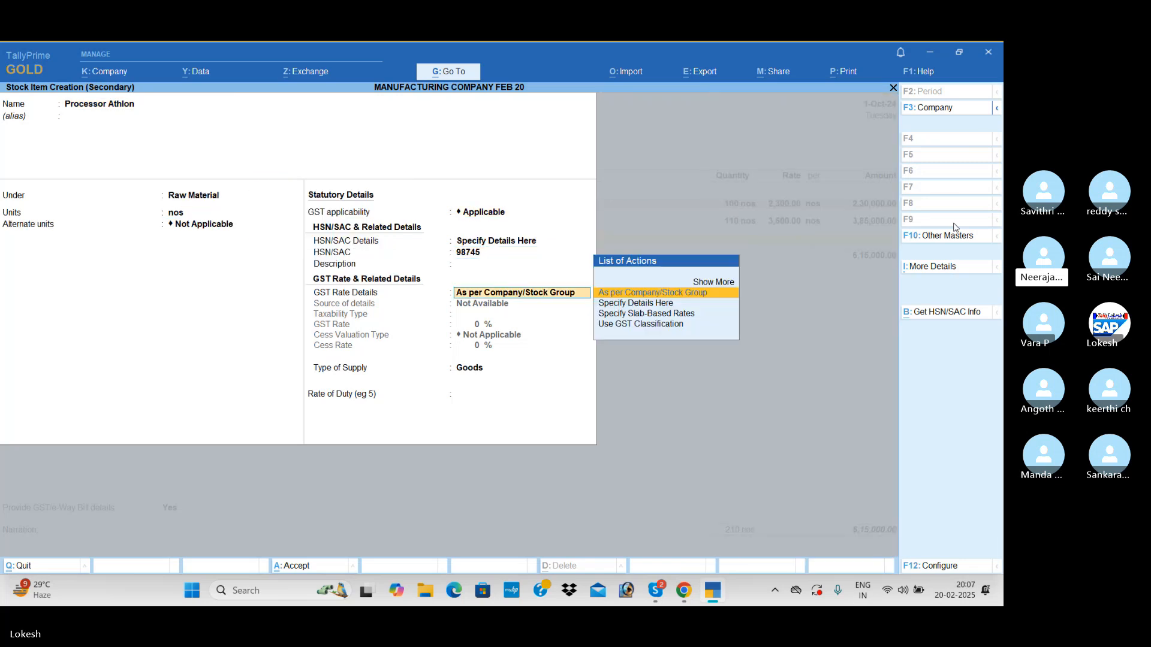
Specify Processor Athlon as Taxable with an 18% GST rate and save the stock item
key(Down)
key(Return)
key(Return)
text(1)
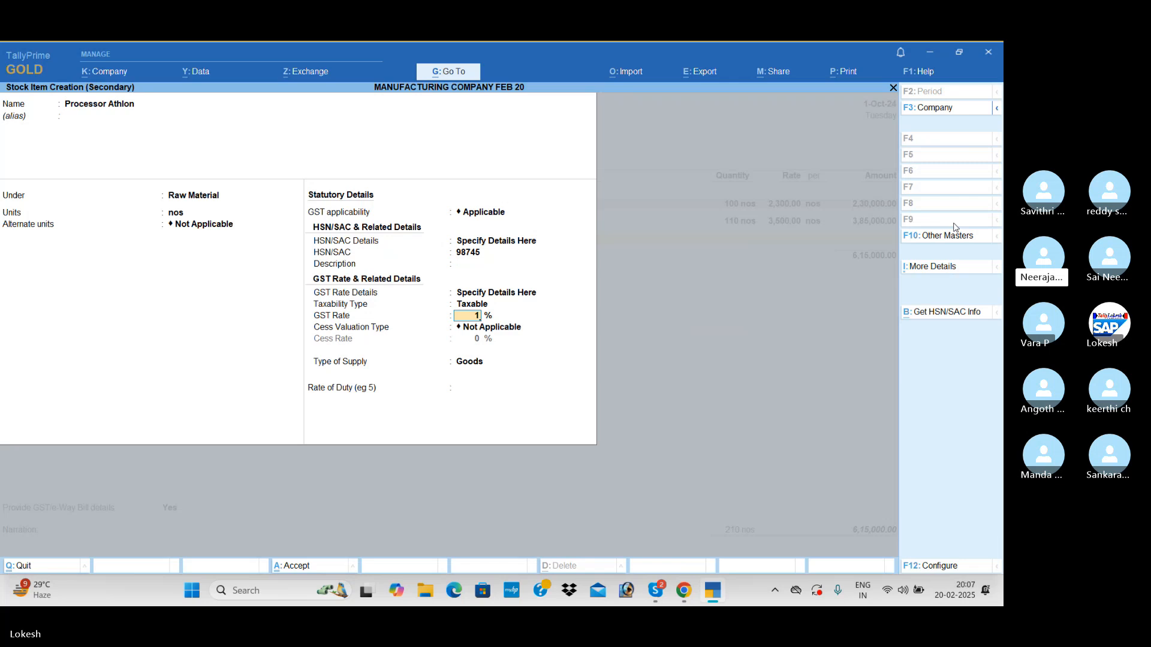
text(8)
key(Return)
key(ctrl+a)
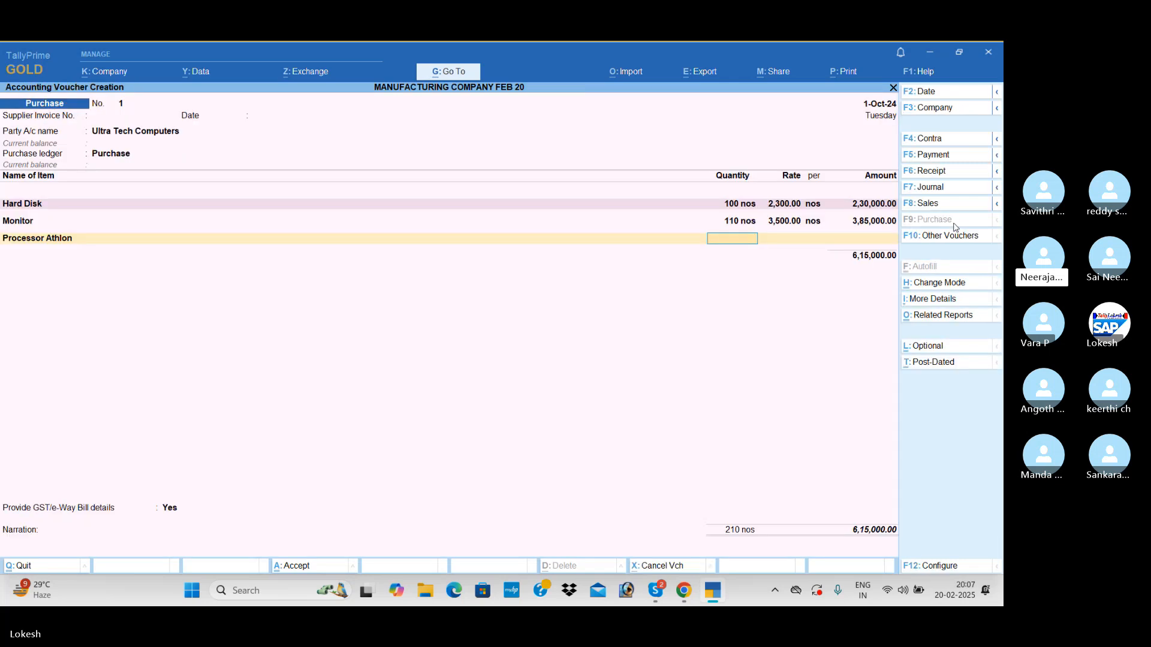
Enter 50 nos of Processor Athlon at a rate of 3,700 in the purchase voucher
text(50)
key(Return)
text(3700)
key(Return)
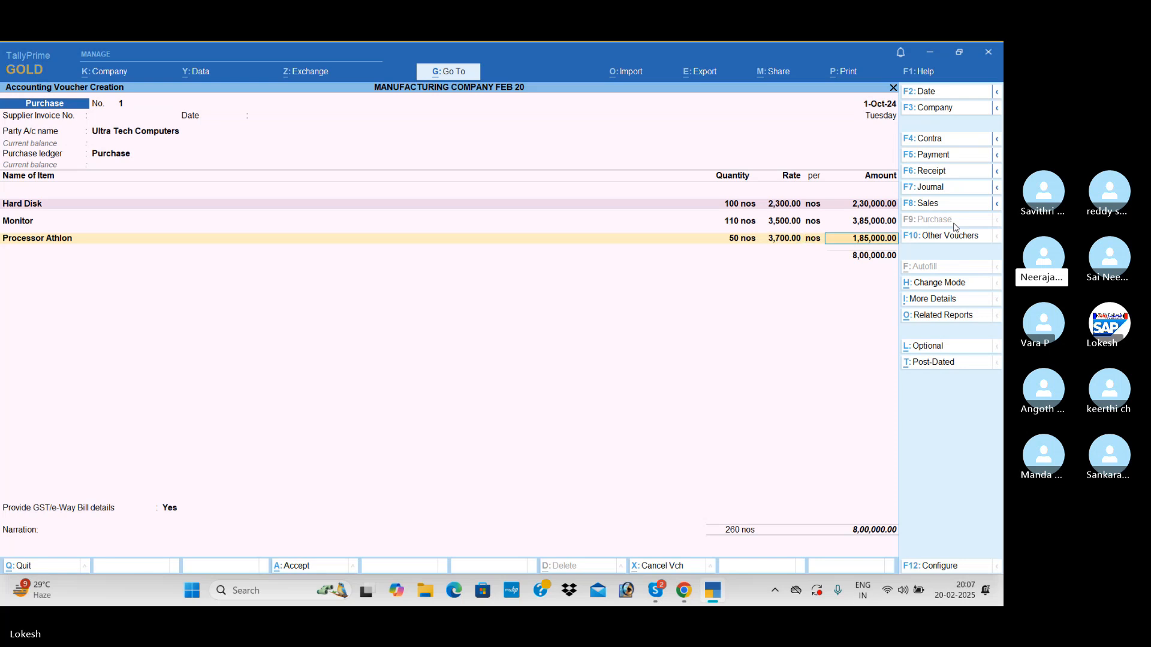
key(Return)
Start a stock item named Procesor P4 under Raw Material with unit nos and GST applicable
key(alt+c)
text(P)
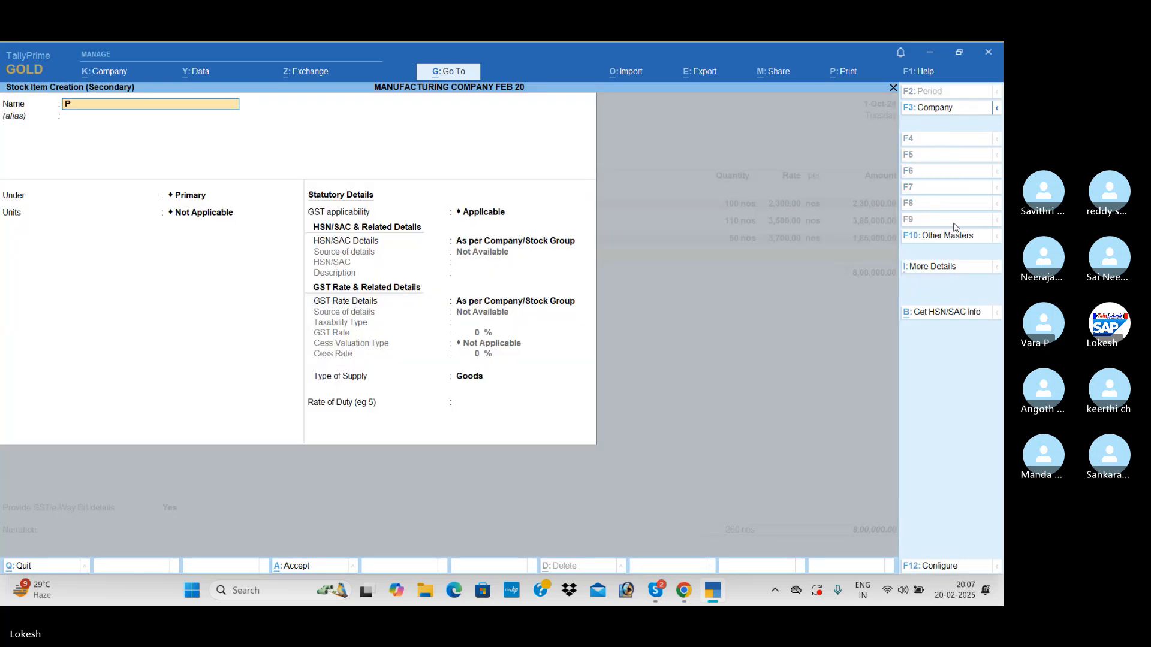
text(rocesor)
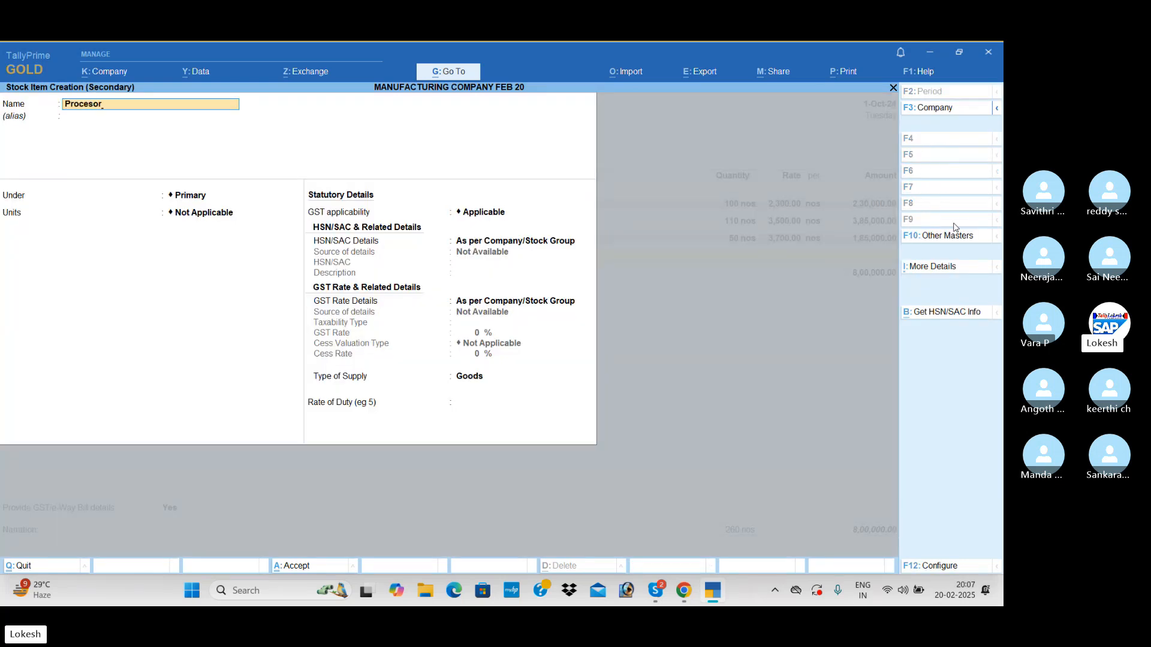
text( P4)
key(Return)
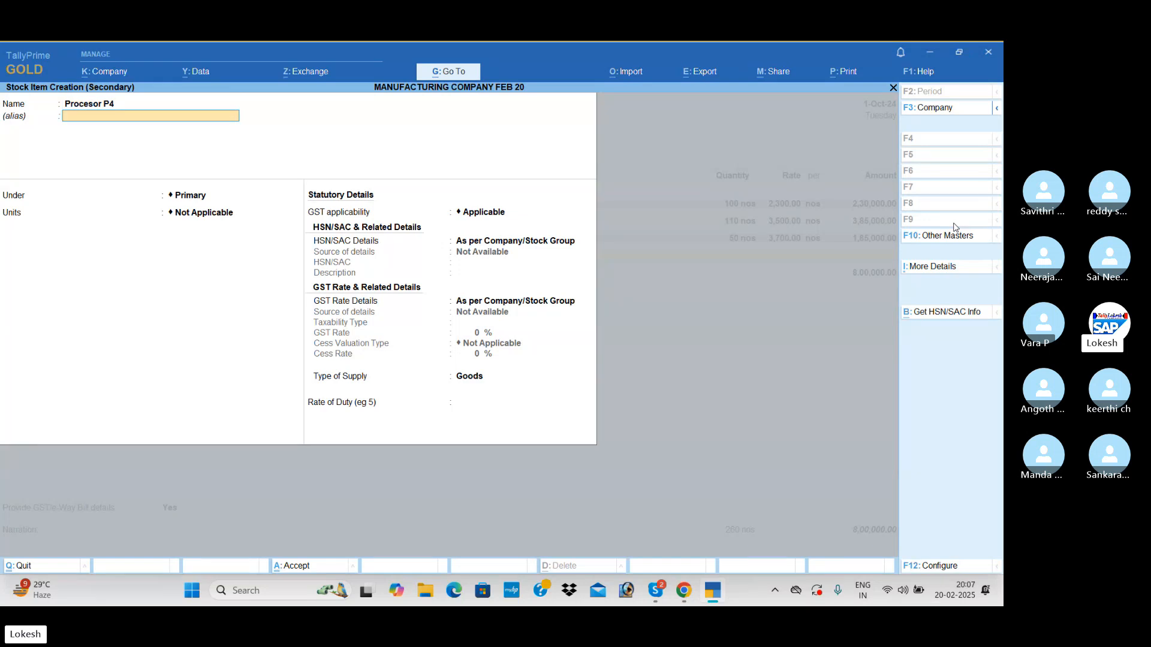
key(Return)
key(Down)
key(Return)
key(Return)
key(Return)
key(Return)
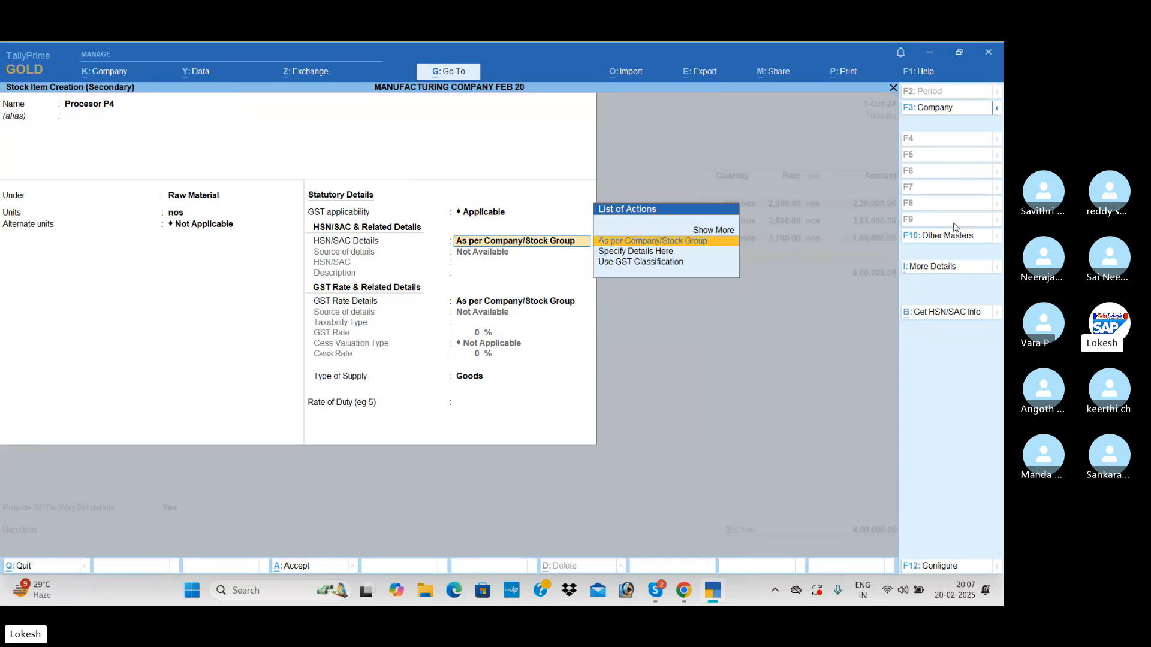
Specify HSN/SAC 8552 directly on the Procesor P4 stock item
key(Down)
key(Return)
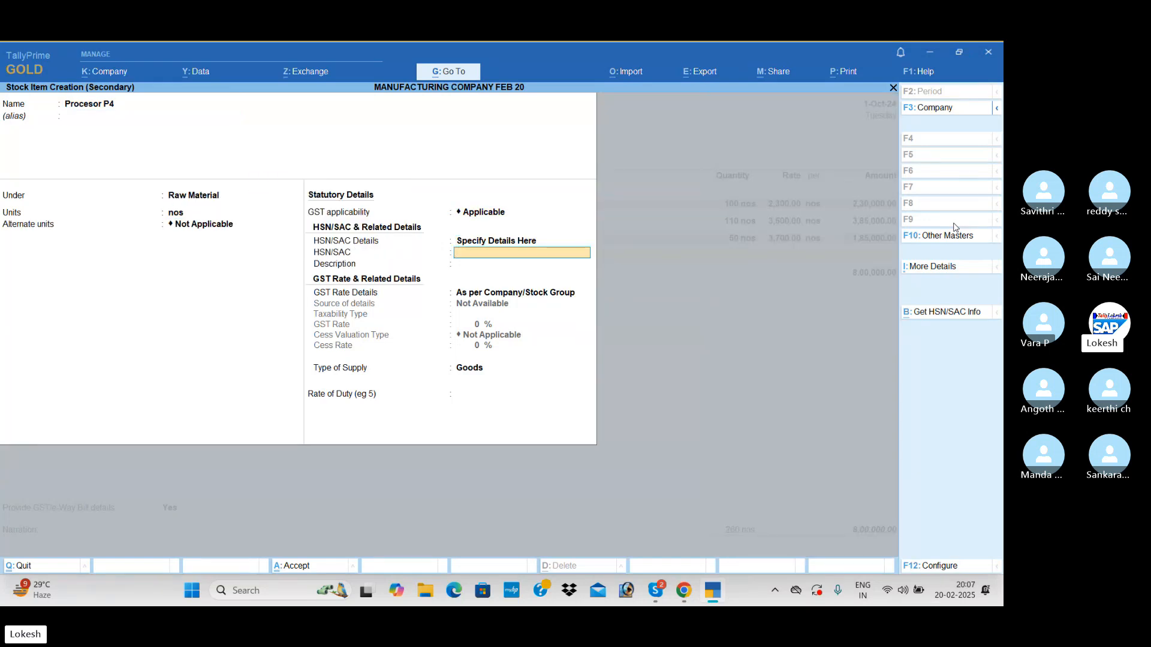
text(8552)
key(Return)
key(Return)
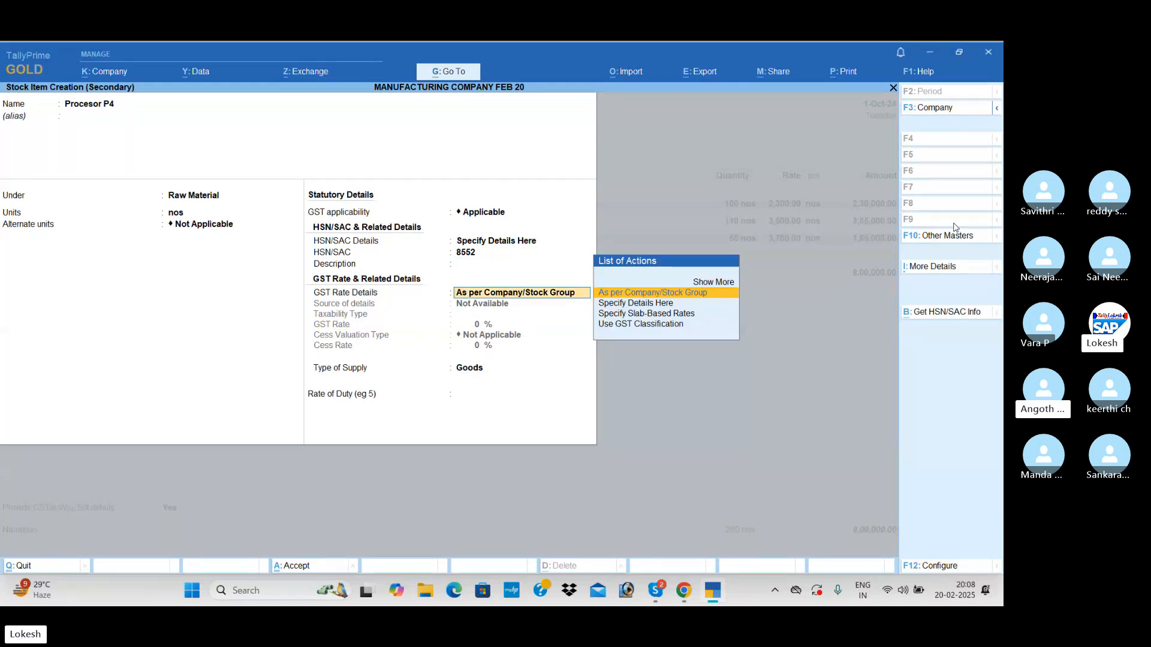
Specify Procesor P4 as Taxable with an 18% GST rate and save the stock item
key(Down)
key(Return)
key(Return)
text(18)
key(Return)
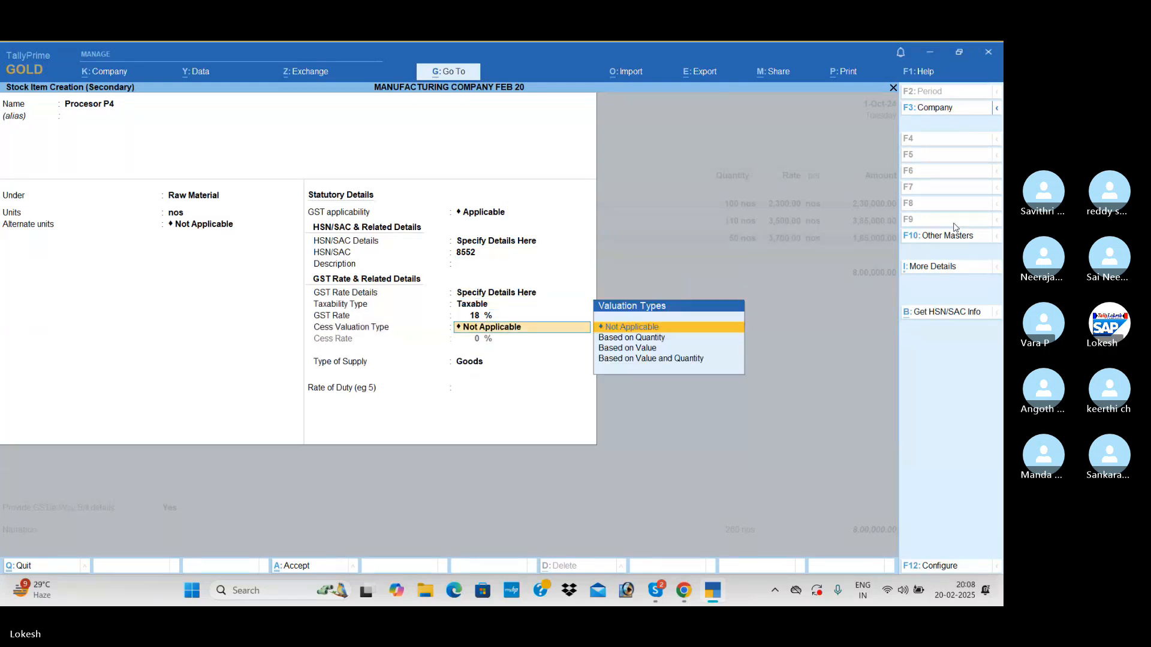
key(Return)
key(Return)
key(Return)
Enter 50 nos of Procesor P4 at a rate of 5,700 in the purchase voucher
text(50)
key(Return)
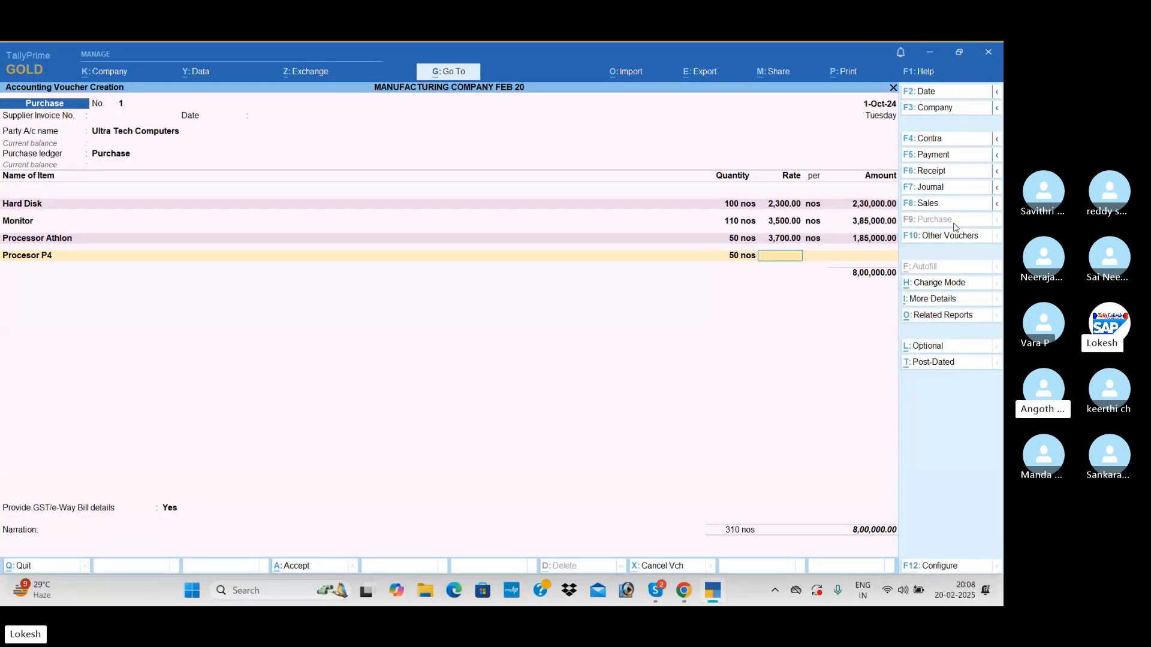
text(5,700)
key(Return)
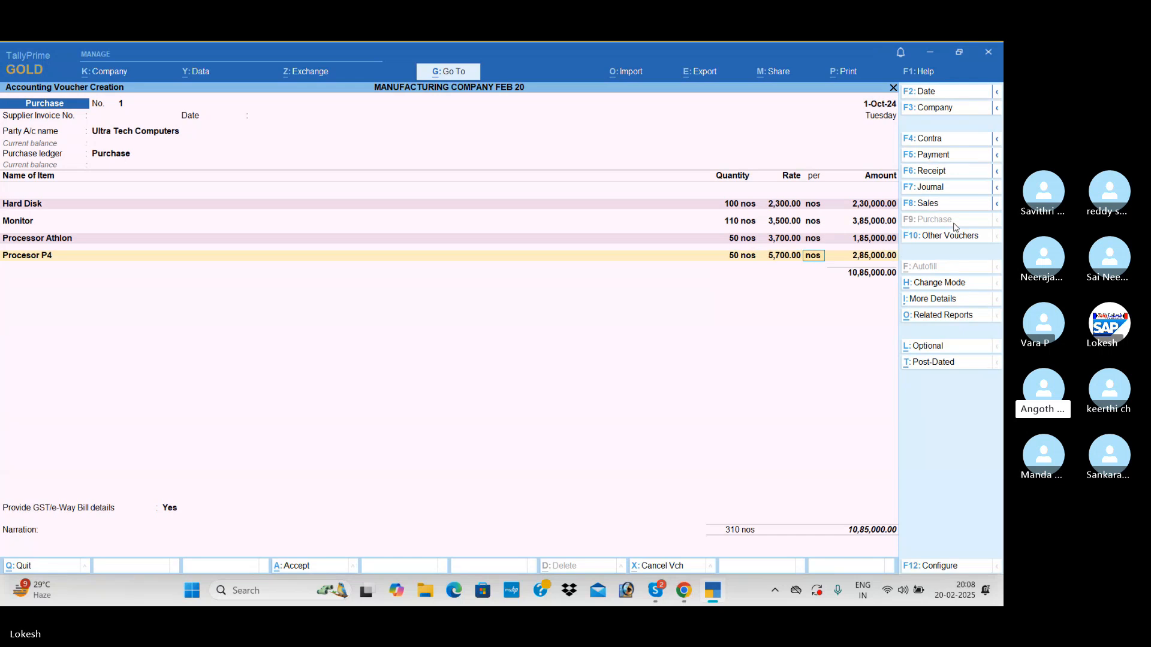
key(Return)
key(Return)
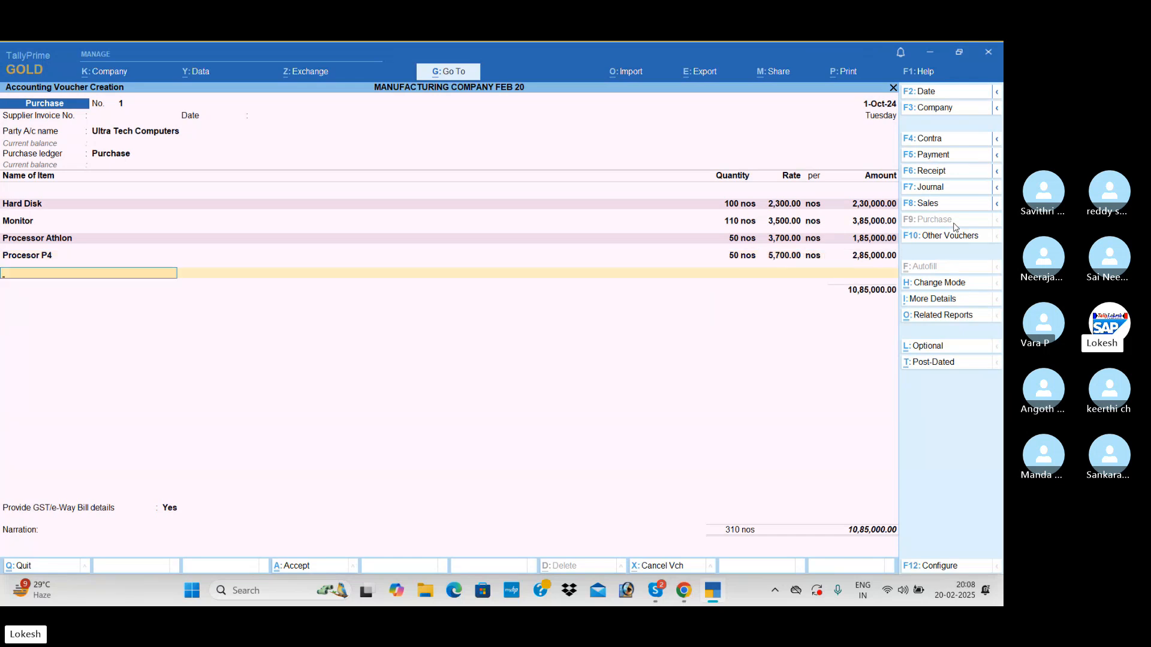
End the item list and start a ledger named Carriage Inwards under Direct Expenses
key(Return)
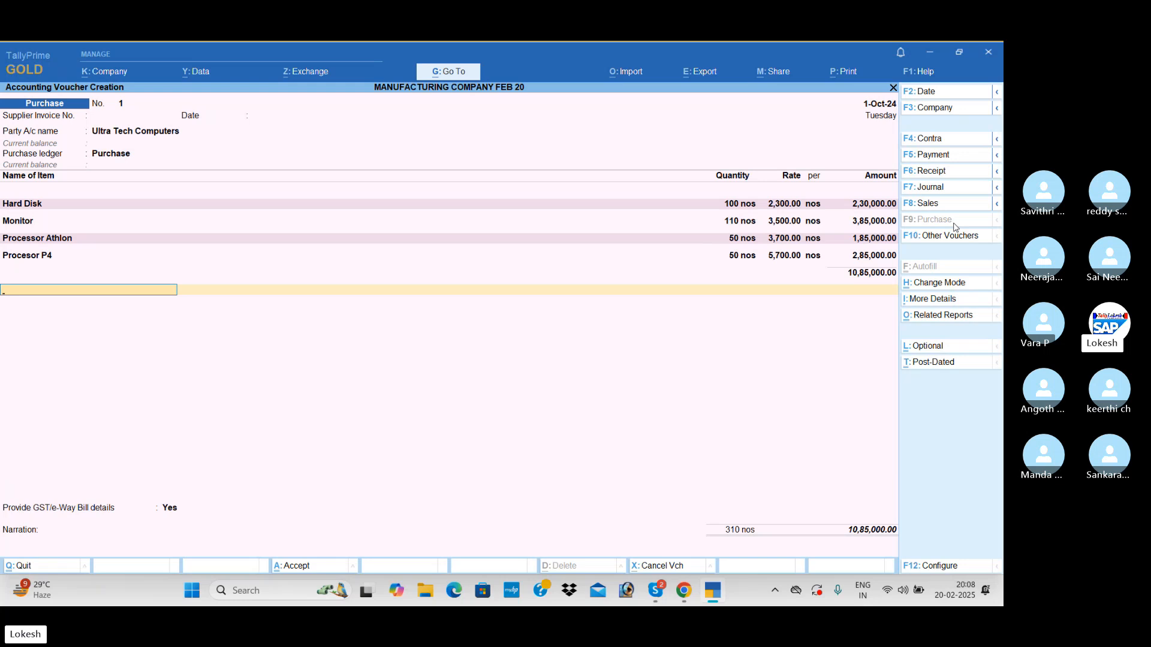
key(alt+c)
text(Carria)
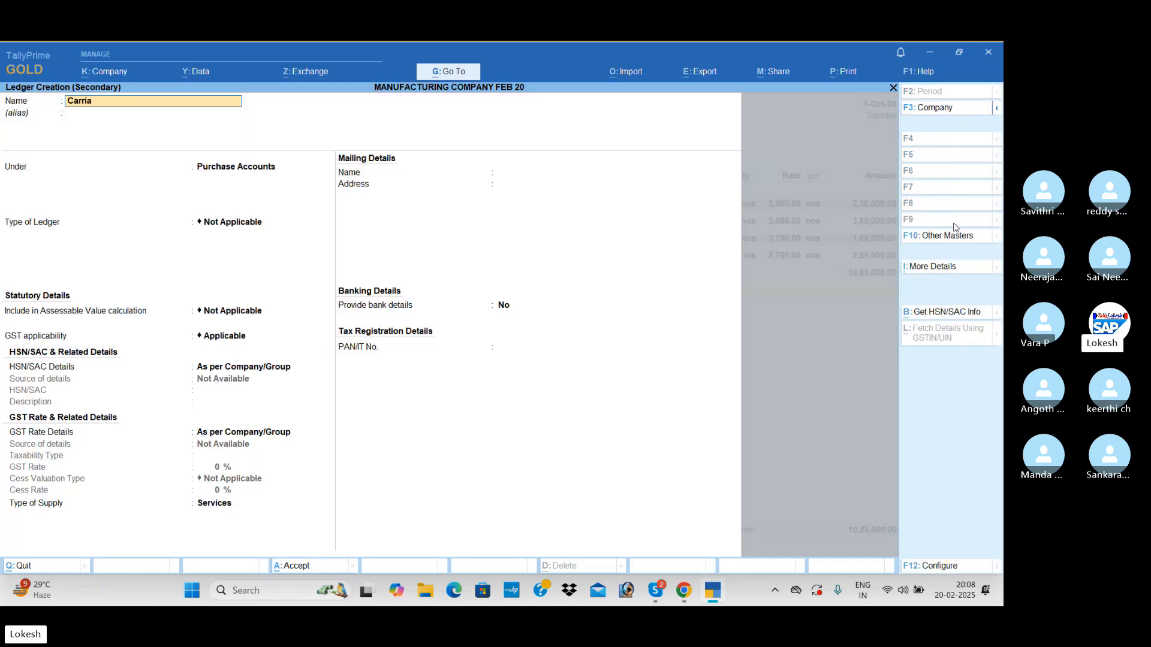
text(ge inwards)
key(Return)
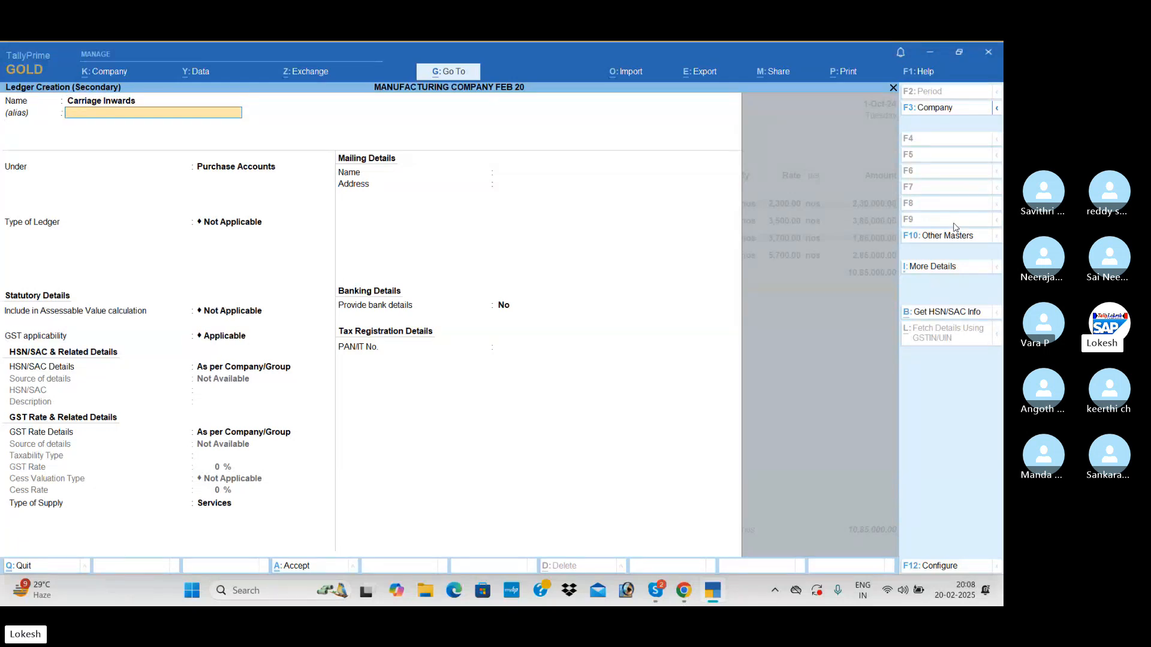
key(Return)
text(Di)
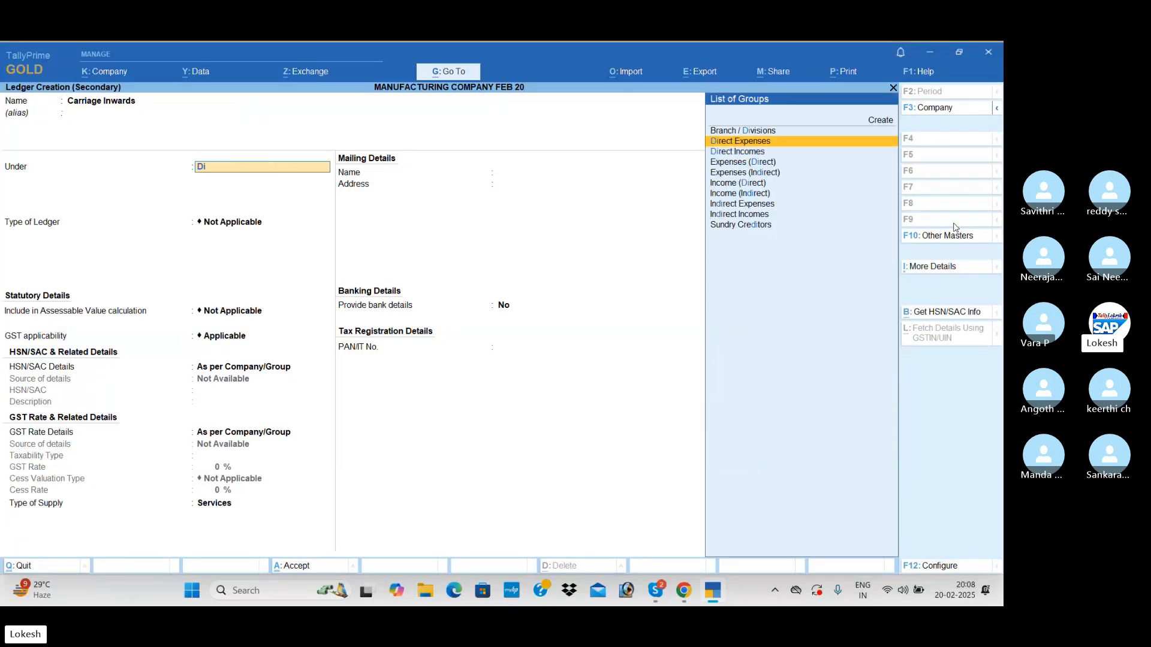
key(Return)
Alter the Direct Expenses group so its purchase invoice allocation method is Appropriate by Value, and save the group
key(BackSpace)
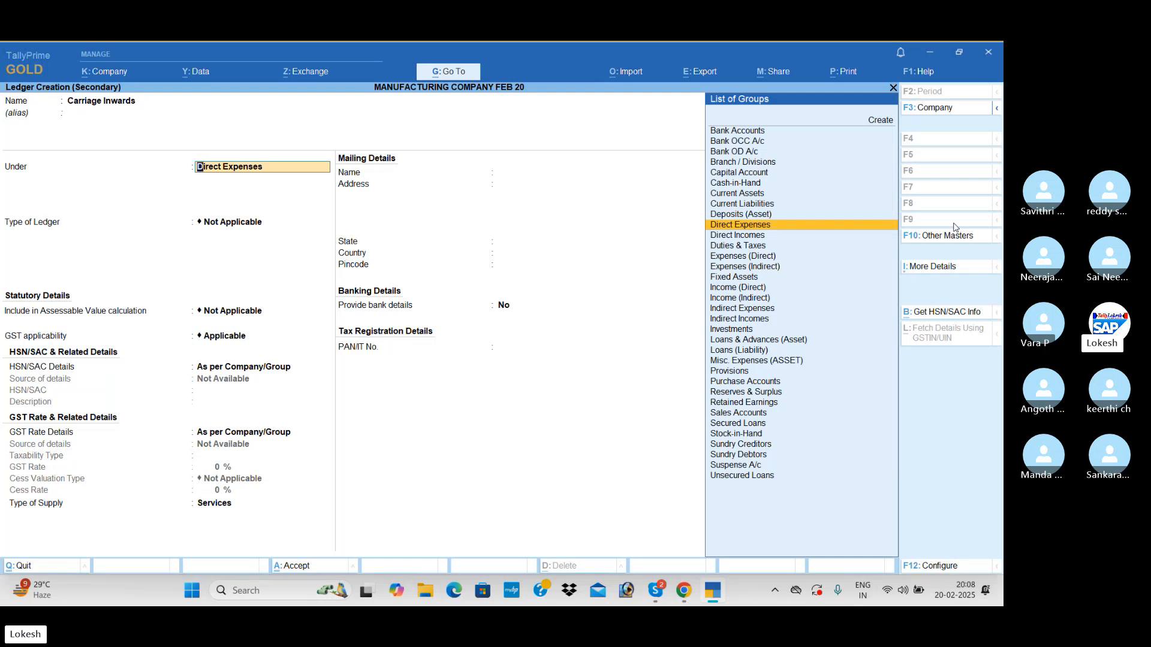
key(ctrl+Return)
key(Return)
key(Return)
key(Return)
key(Return)
key(Return)
key(Return)
key(Return)
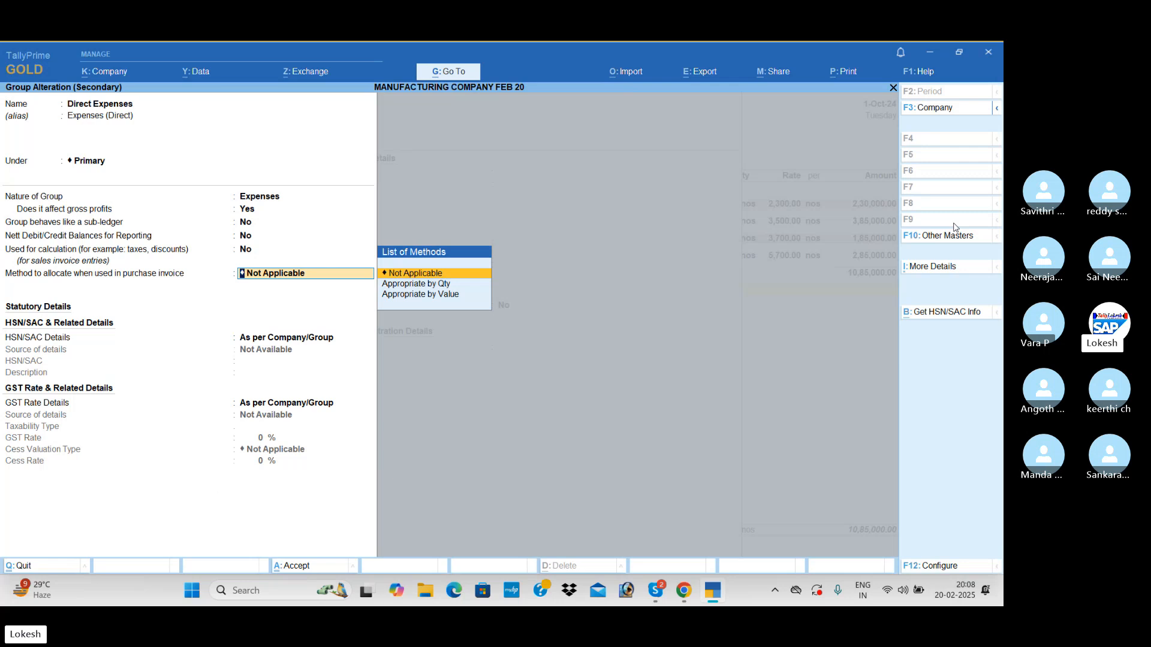
key(Down)
key(Down)
key(Return)
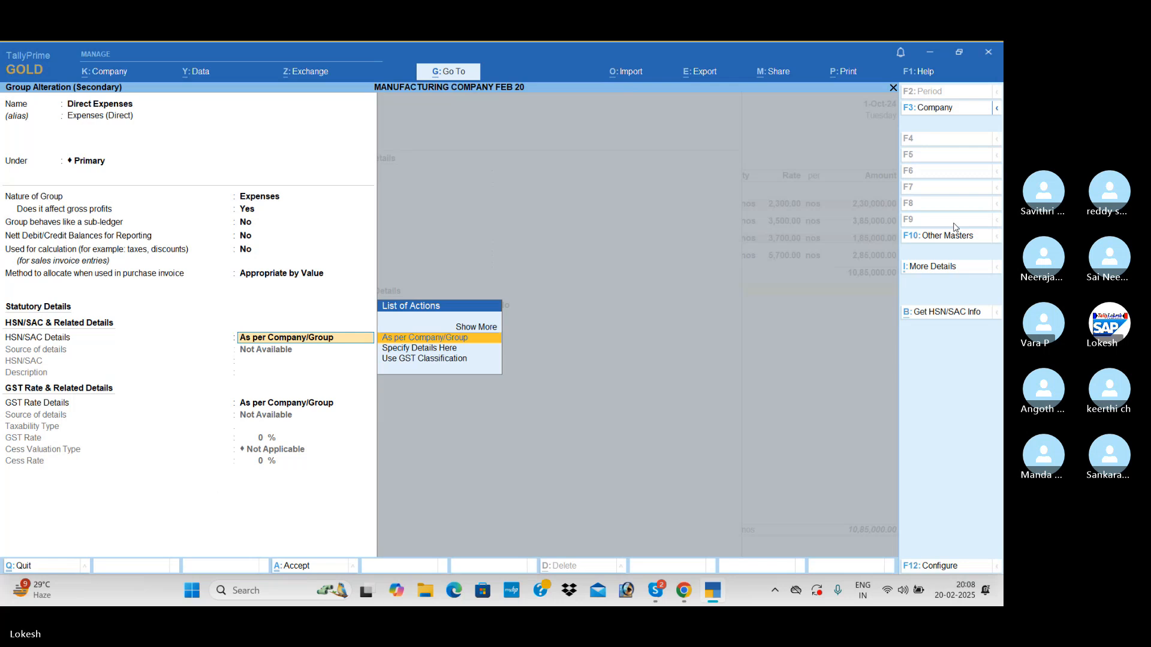
key(ctrl+a)
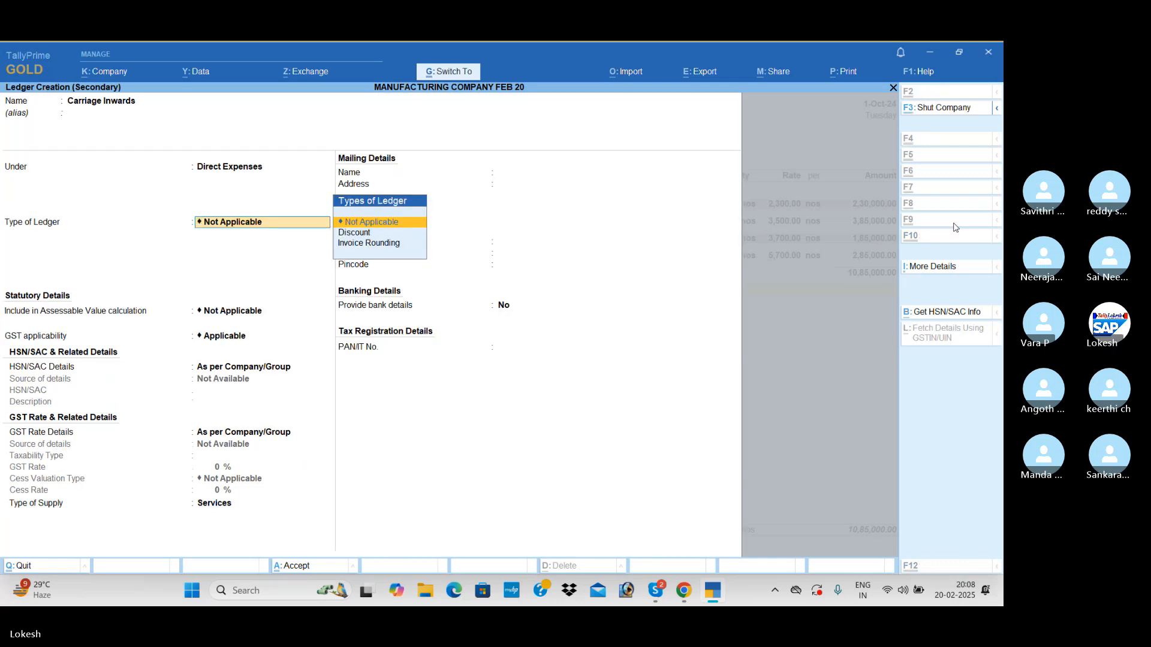
Save the Carriage Inwards ledger and enter 400 as its amount in the purchase voucher
key(ctrl+a)
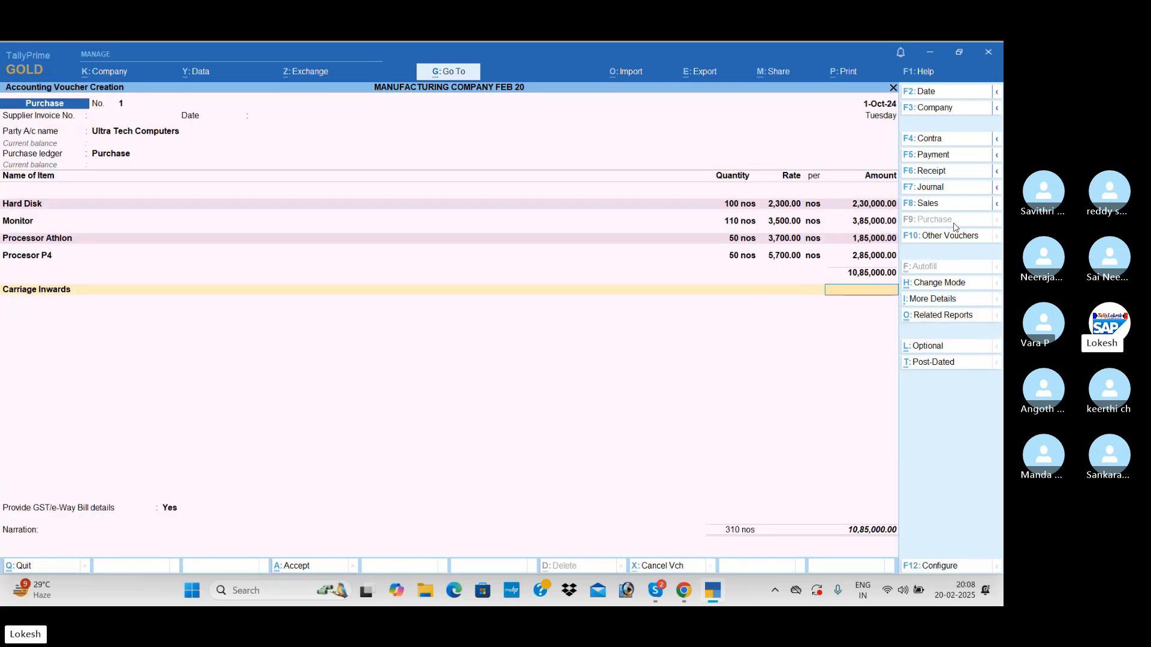
key(BackSpace)
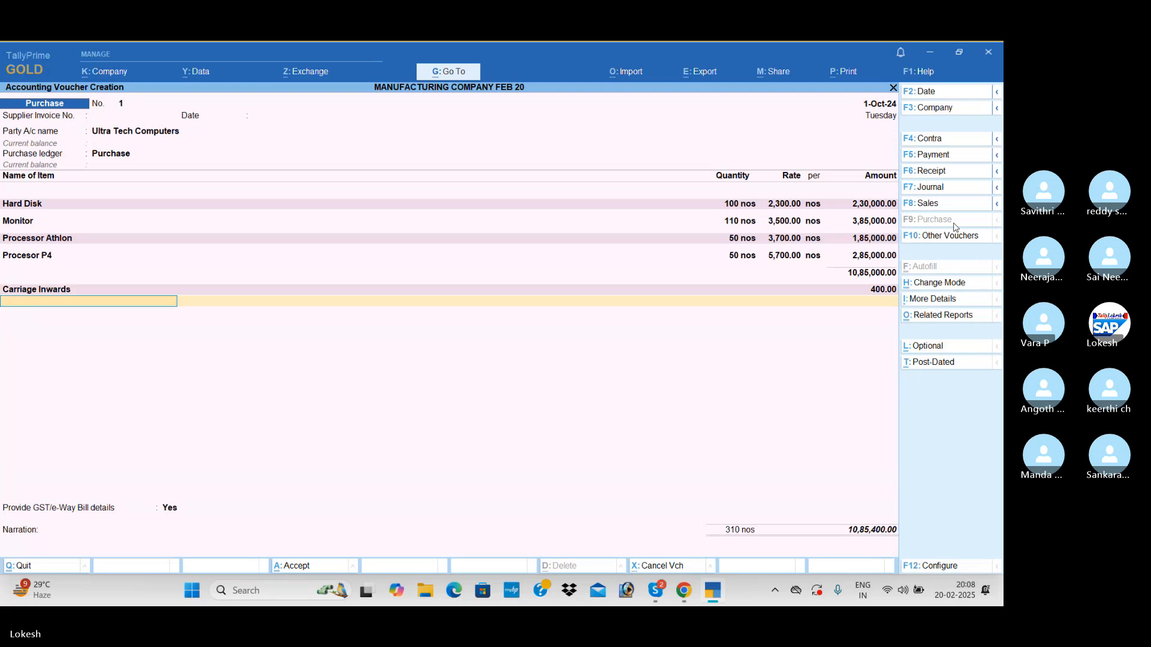
Start a ledger named CGST under Duties & Taxes from the purchase voucher
key(alt+c)
text(CGS)
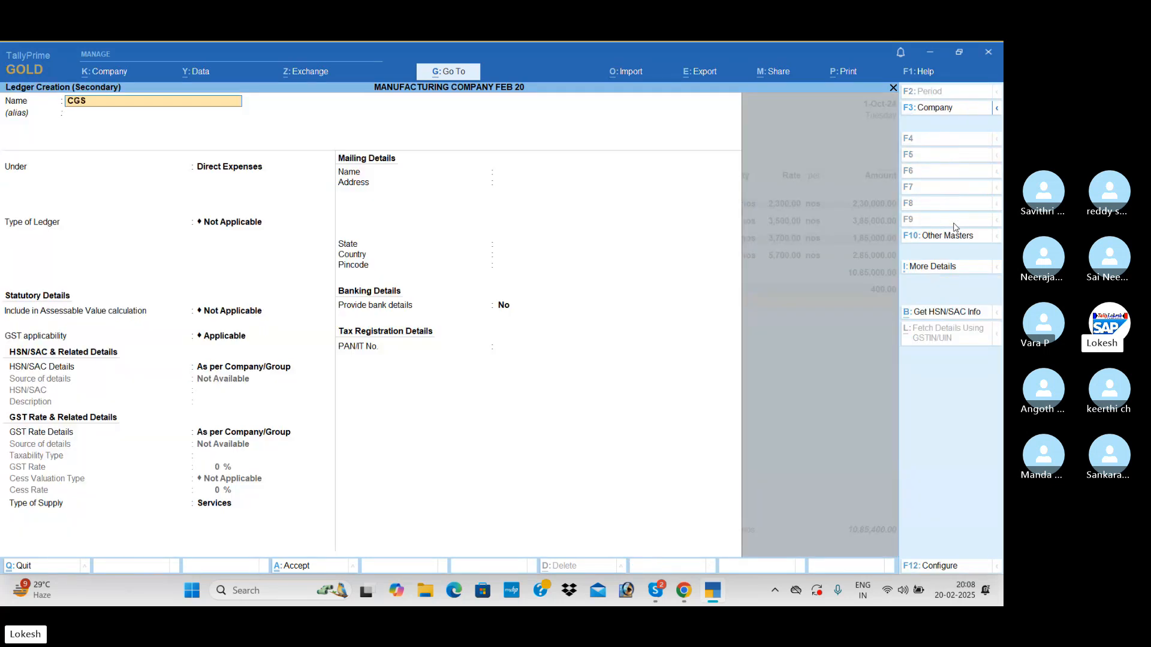
text(T)
key(Return)
text(DU)
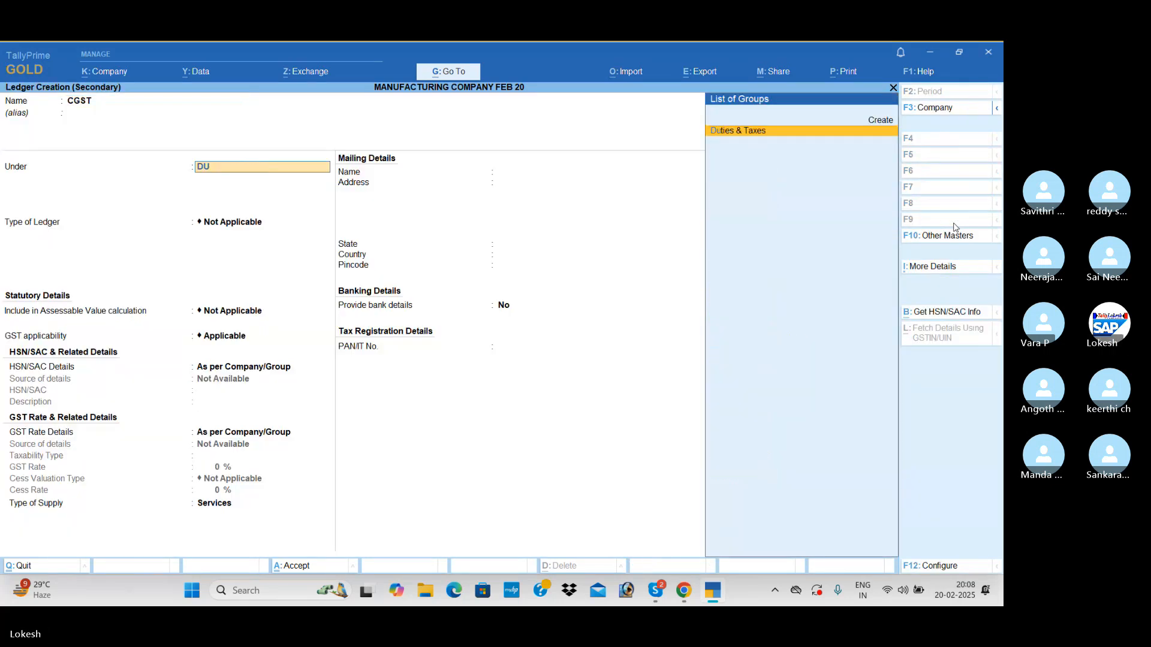
key(Return)
Set the CGST ledger's duty type to GST and tax type to CGST, then save it into the voucher
key(Up)
key(Return)
key(Down)
key(Return)
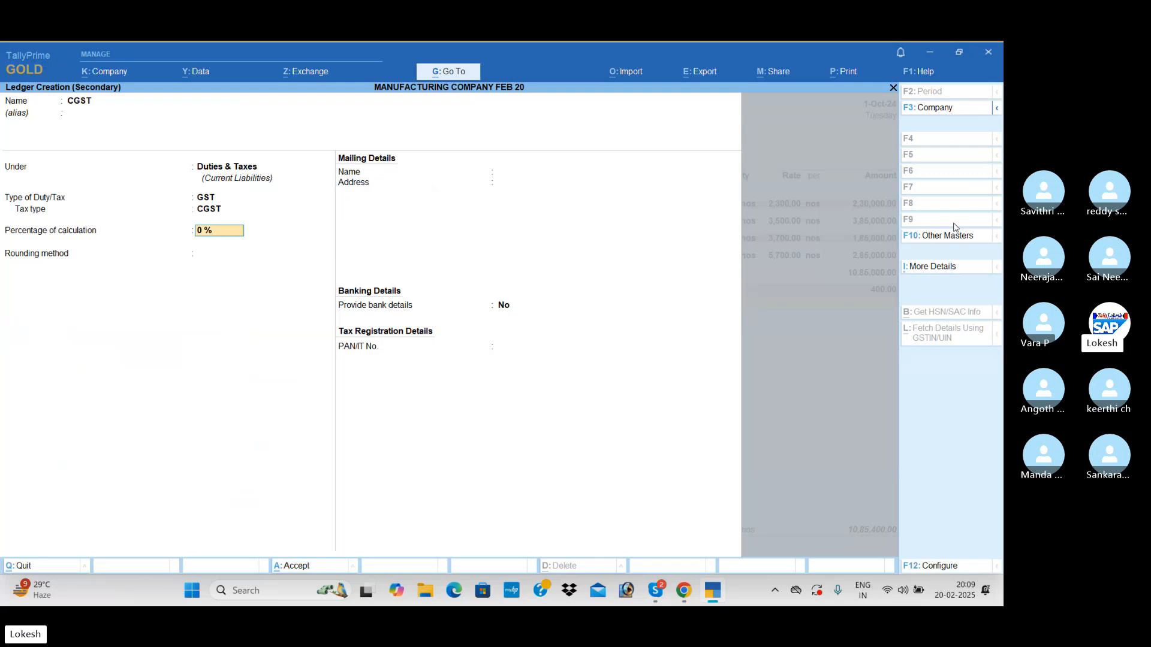
key(Return)
key(Return)
key(ctrl+a)
key(Return)
Start a ledger named SGST under Duties & Taxes from the purchase voucher
key(alt+c)
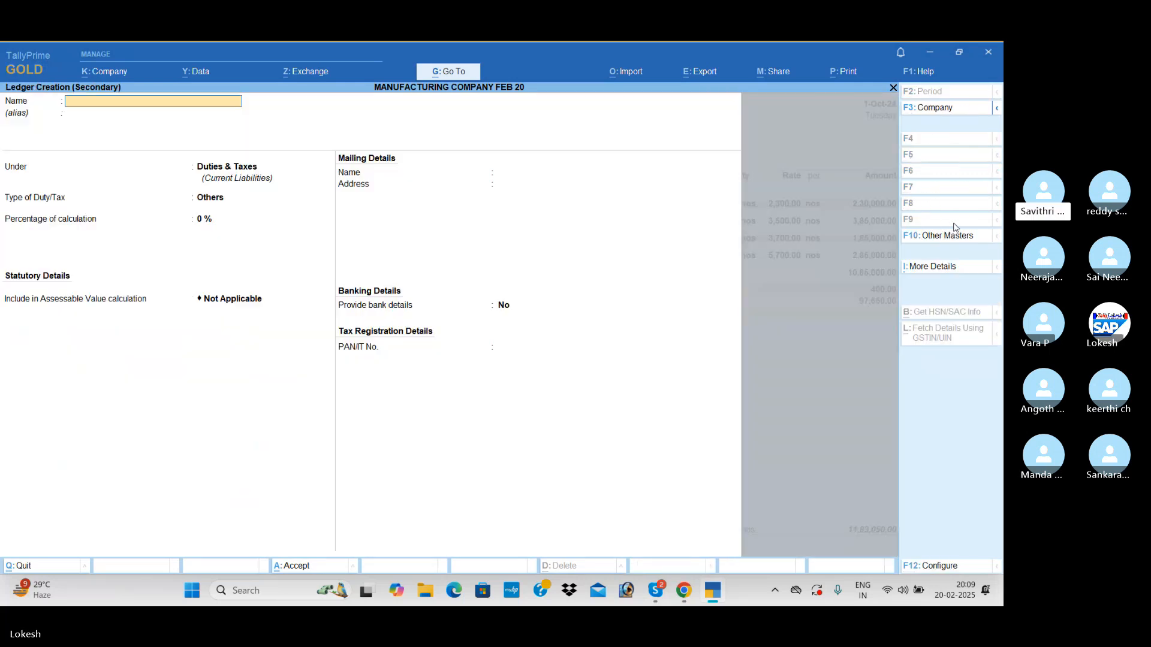
text(SGST)
key(Return)
key(Return)
key(Return)
Set the SGST ledger's duty type to GST and tax type to SGST/UTGST, then save it into the voucher
key(Up)
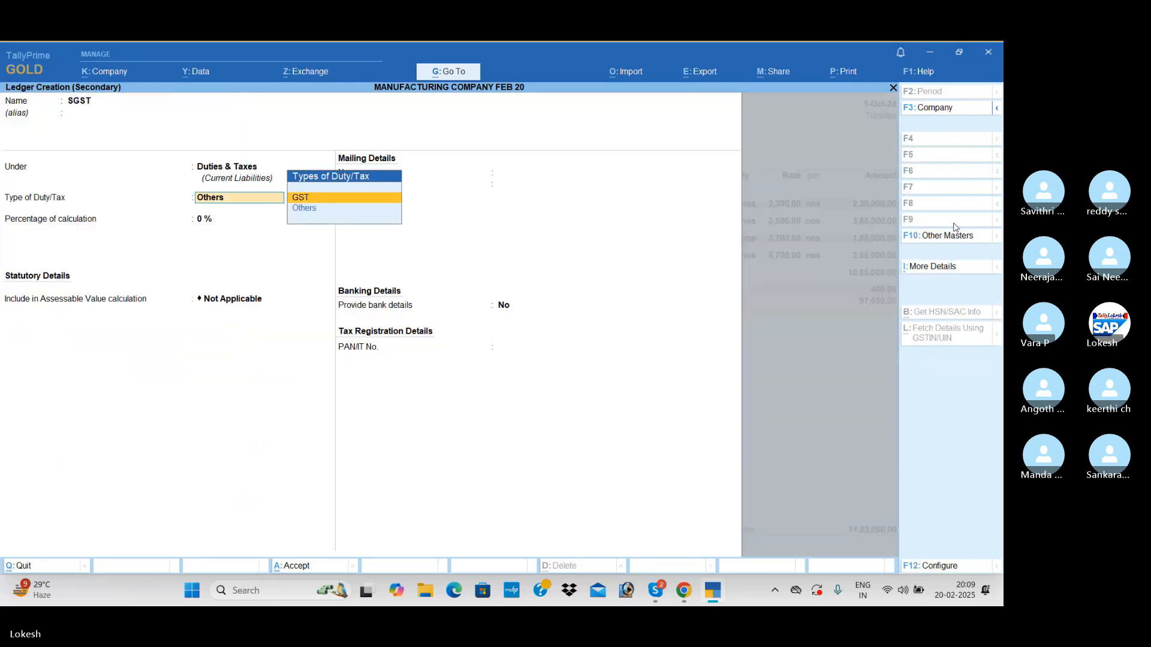
key(Return)
key(Down)
key(Down)
key(Return)
key(Return)
key(Return)
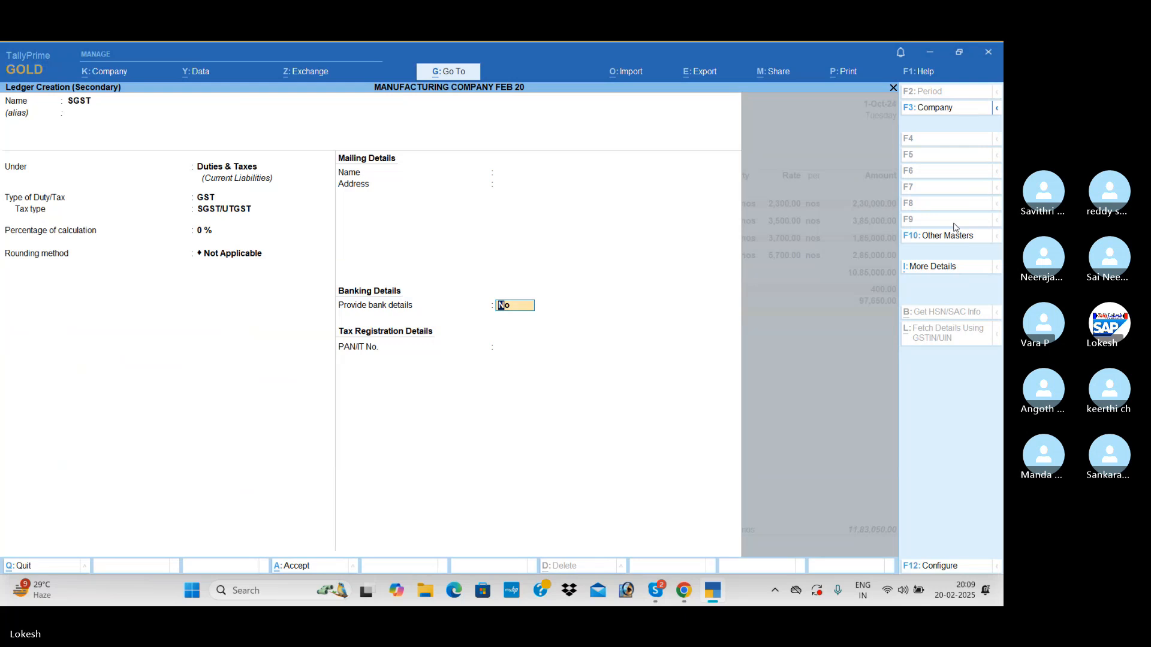
key(ctrl+a)
key(Return)
Set Provide GST/e-Way Bill details to No and save the Ultra Tech Computers purchase voucher
key(Return)
key(Down)
key(Return)
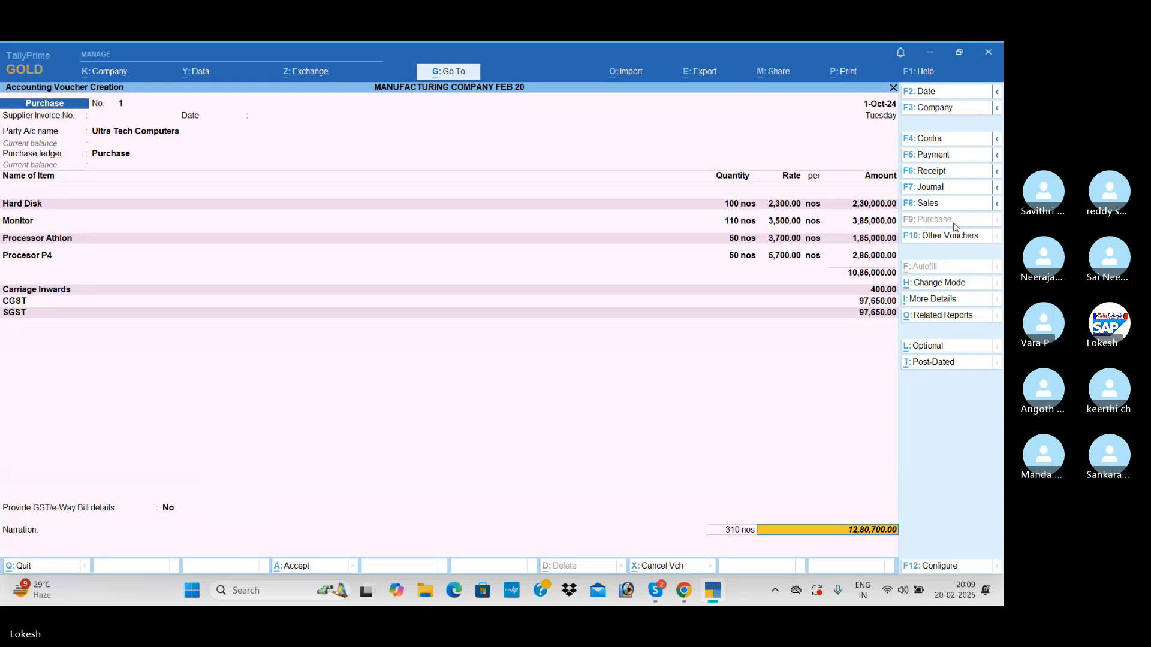
key(Return)
key(Return)
key(Return)
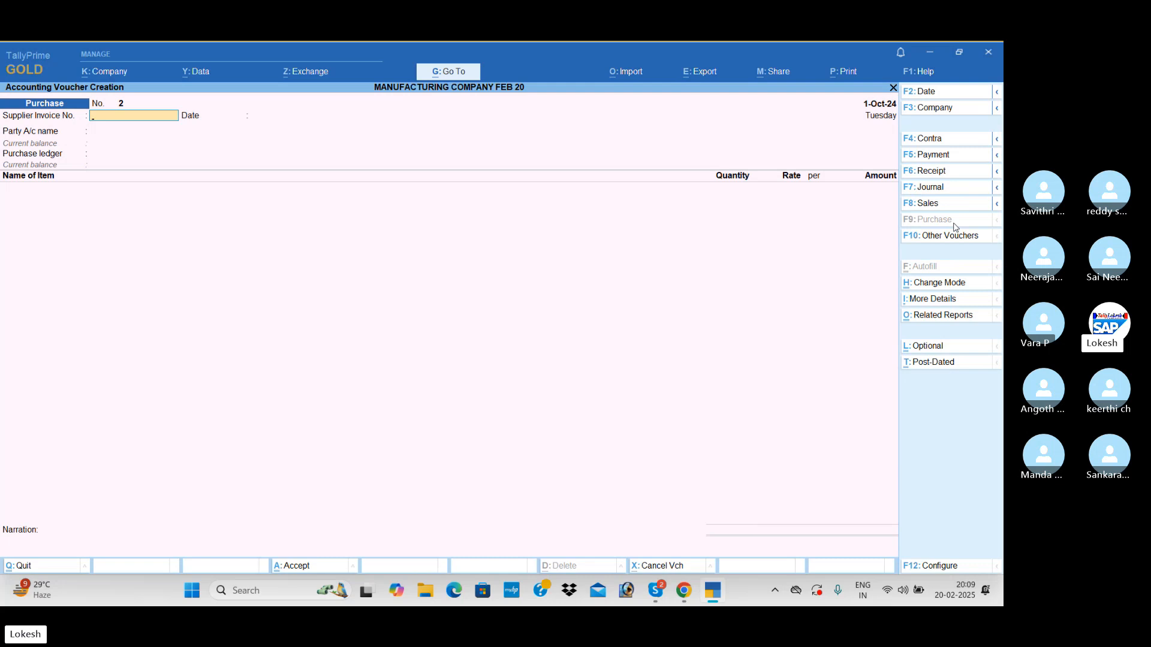
Start a party ledger named Isilon Systems under Sundry Creditors from the new purchase voucher
key(Return)
key(Return)
key(alt+c)
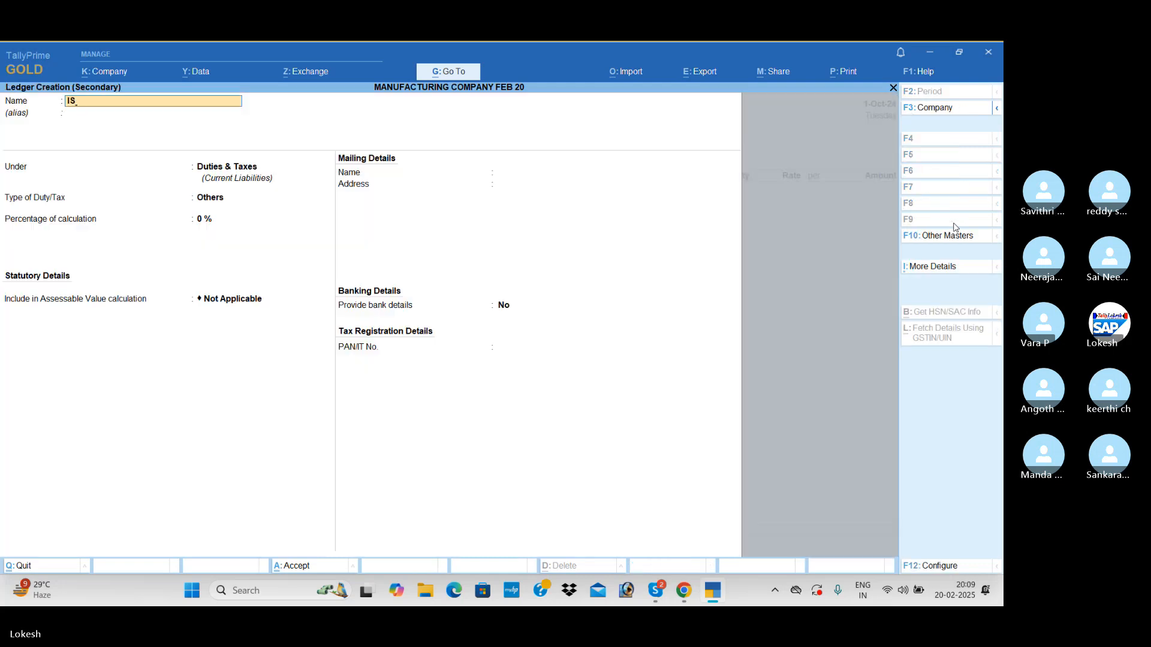
key(BackSpace)
text(silon Systems)
key(Return)
text(Sun)
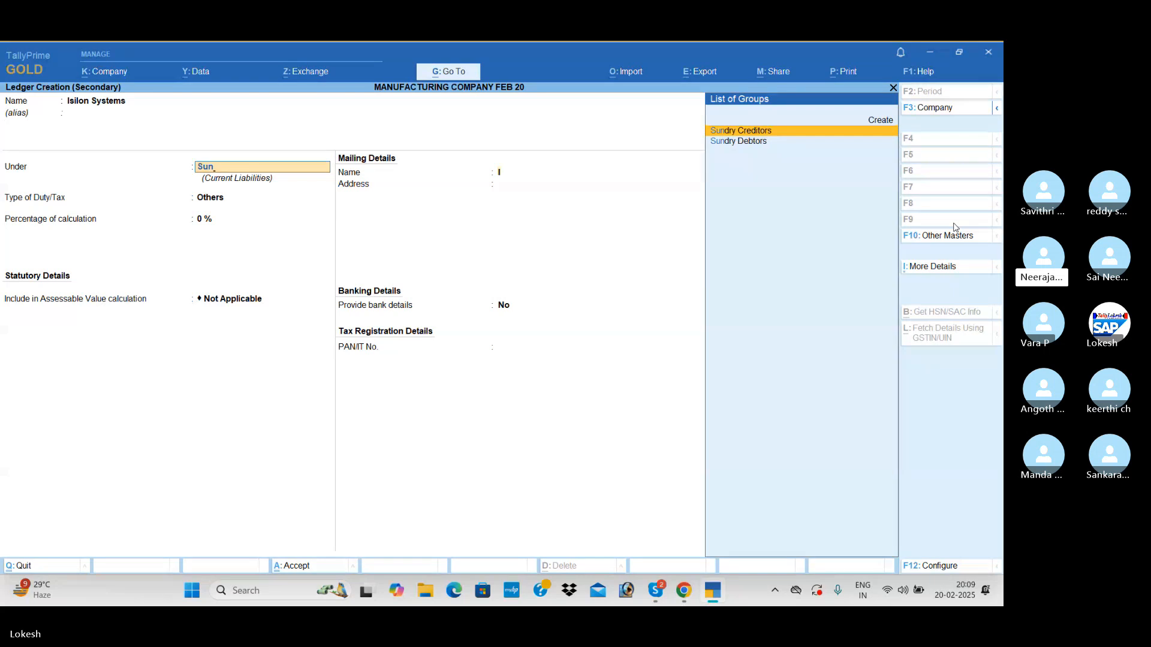
key(Return)
Keep Andhra Pradesh and Regular registration for Isilon Systems, enter 37 as its GSTIN/UIN, and save the party into the voucher
key(Return)
key(Return)
key(Return)
key(Return)
key(Return)
key(Return)
key(Return)
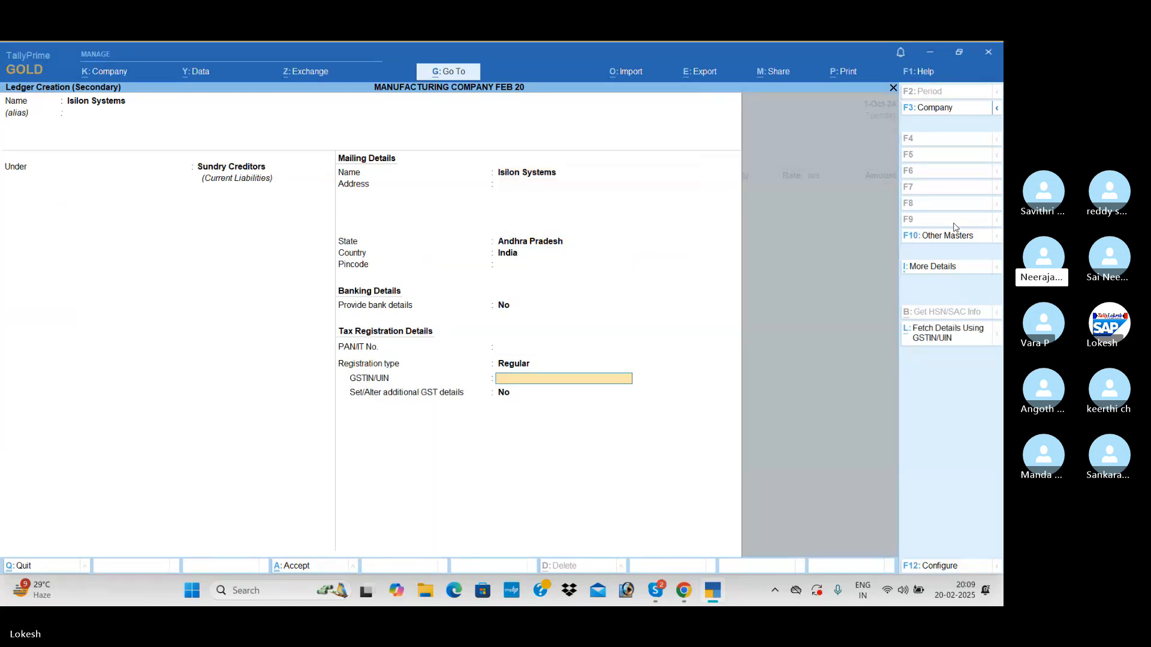
text(37)
key(Return)
key(Return)
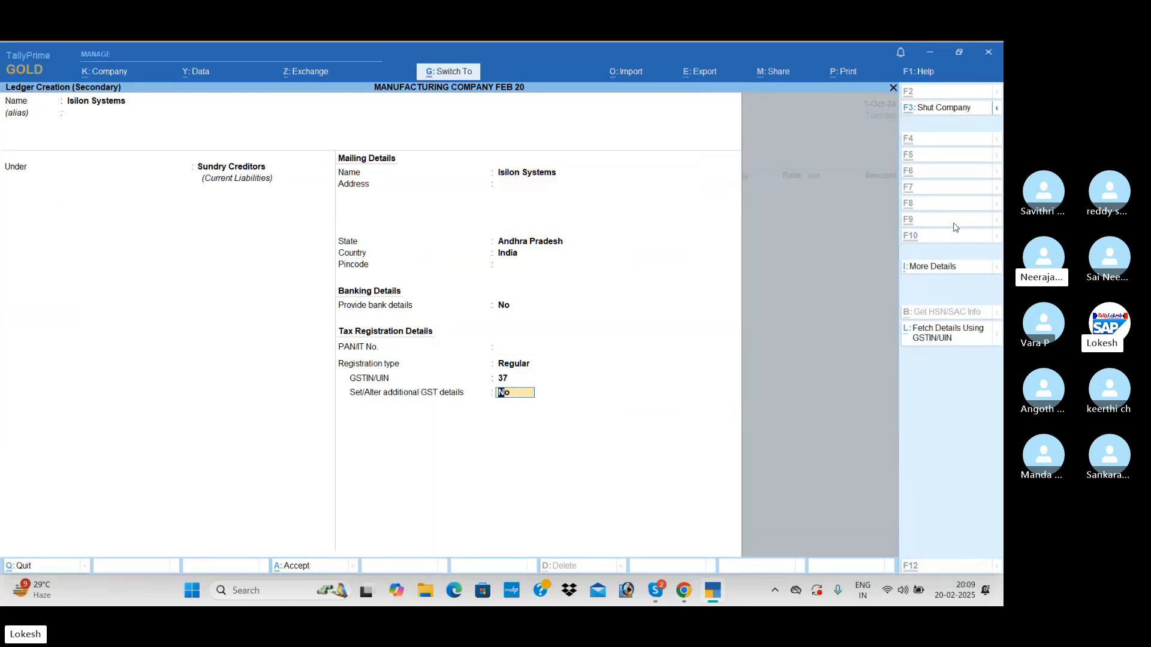
key(ctrl+a)
key(ctrl+a)
key(ctrl+a)
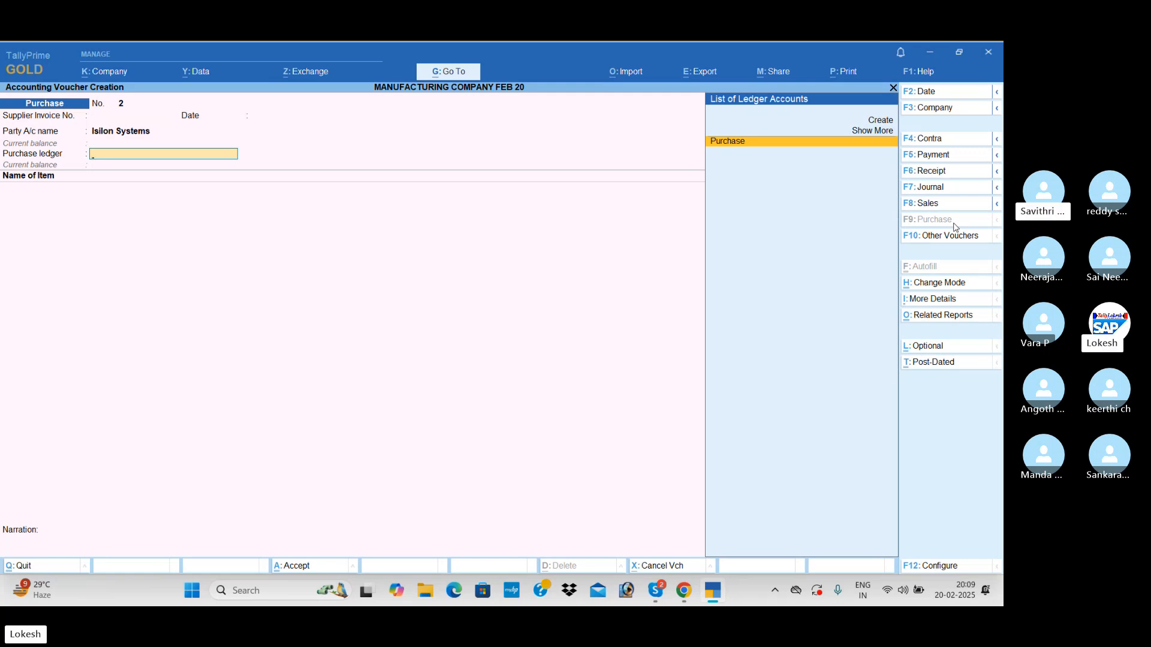
Select the Purchase ledger and start a stock item named Key Board under Raw Material with nos as its unit
key(Return)
key(alt+c)
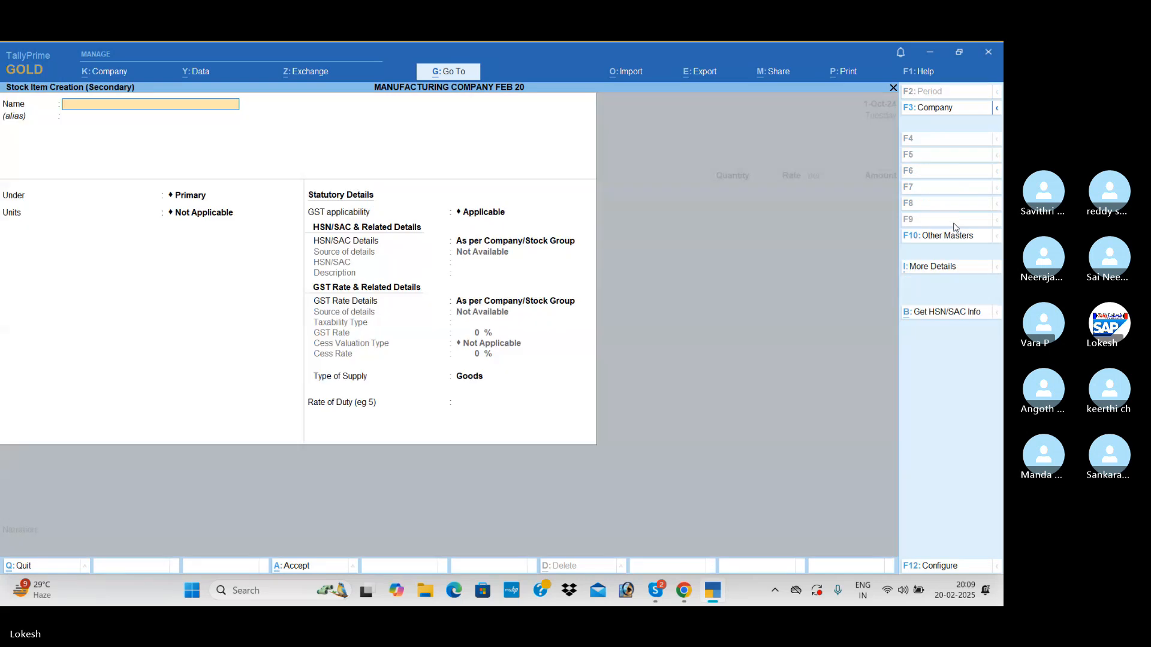
text(Key Board)
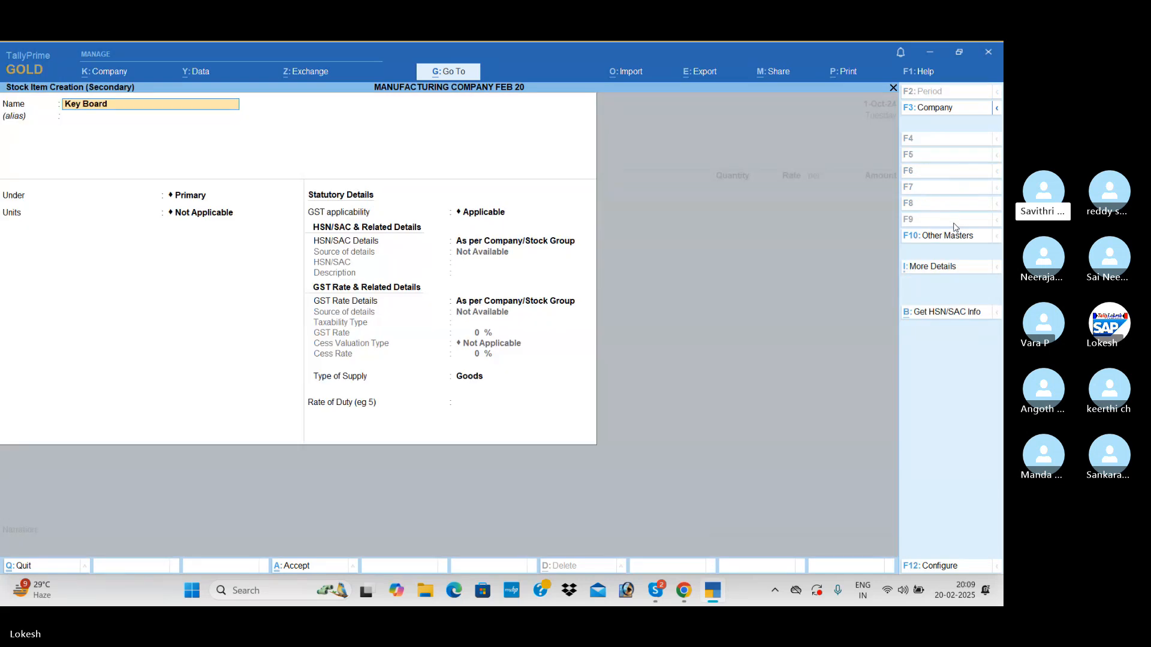
key(Return)
key(Return)
key(Down)
key(Return)
key(Return)
key(Return)
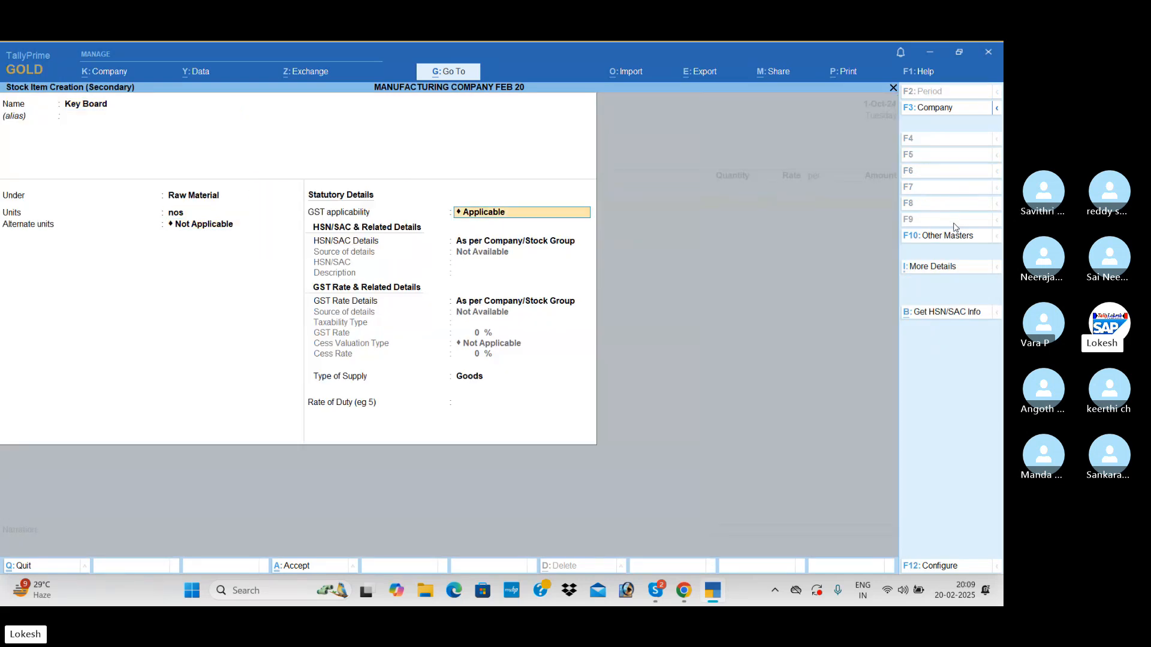
key(Return)
key(Return)
text(aa)
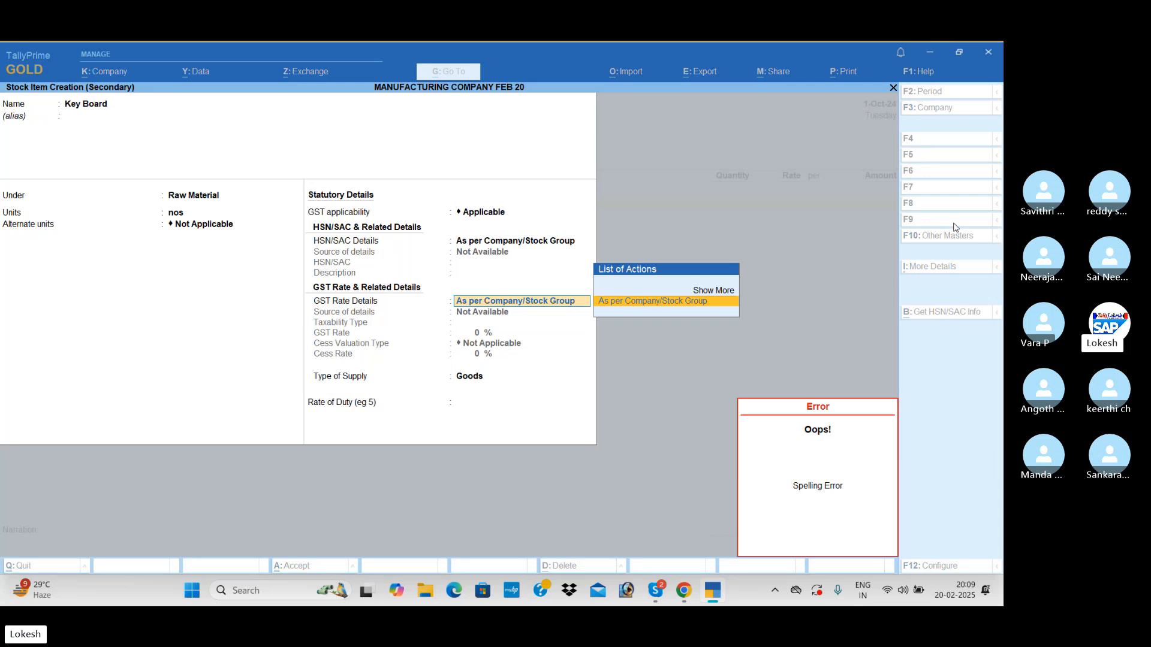
key(Return)
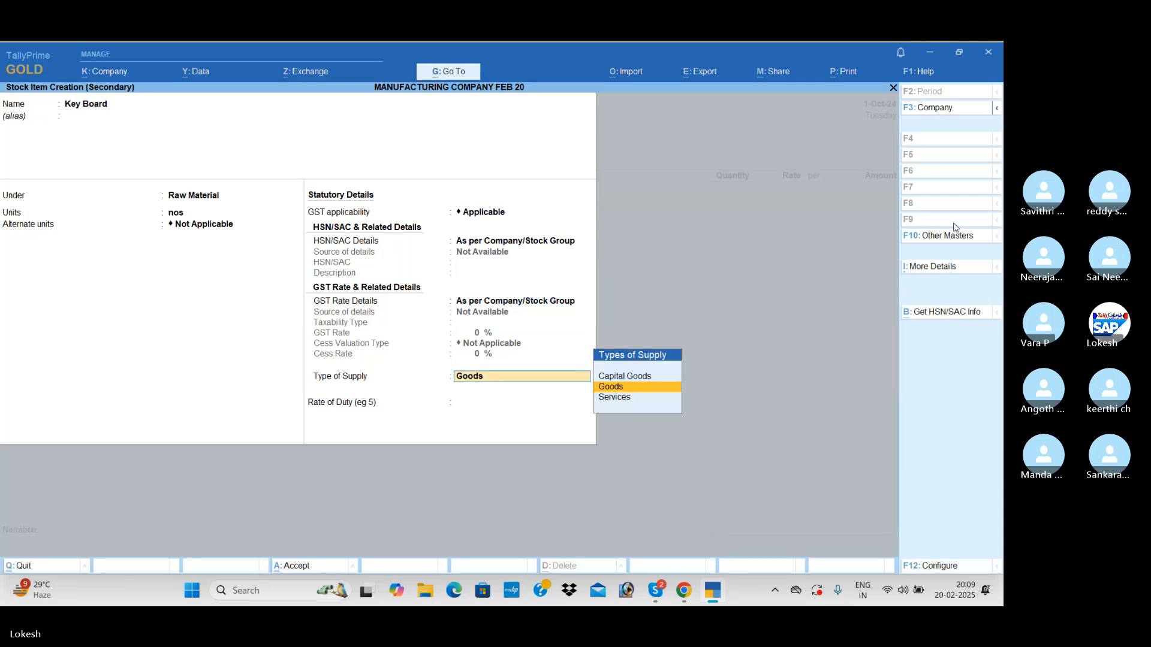
key(BackSpace)
key(BackSpace)
key(BackSpace)
Set Key Board's HSN/SAC details to Specify Details Here and enter 545552 as the HSN/SAC code
key(Return)
key(Down)
key(Return)
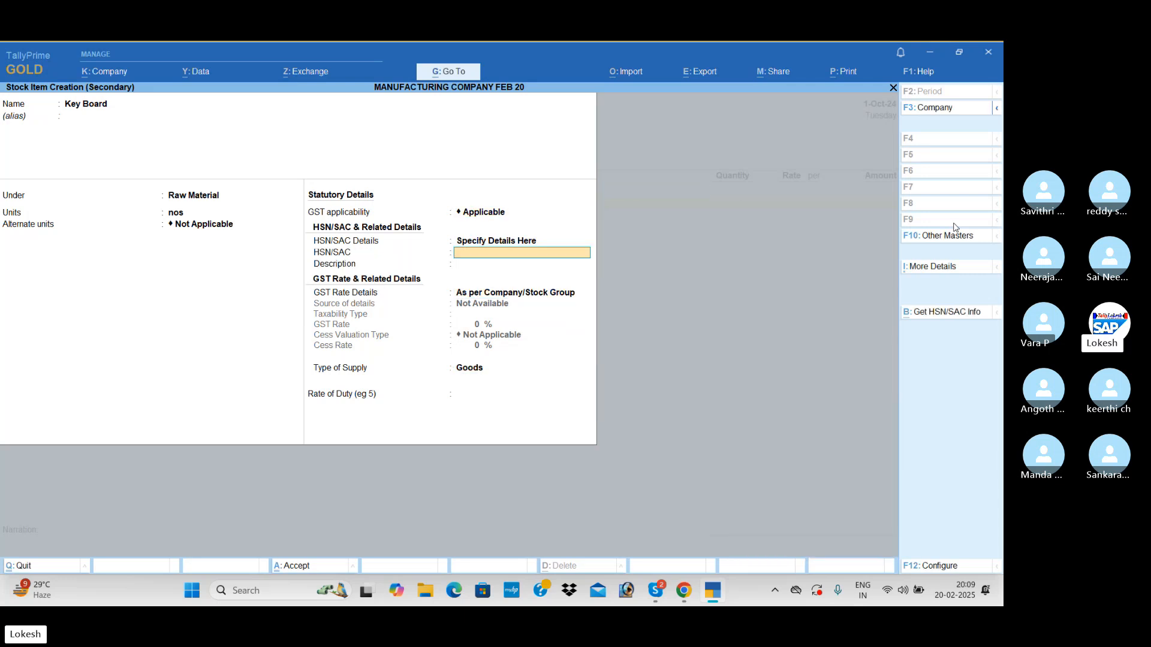
text(545552)
key(Return)
key(Return)
Specify Key Board's GST rate details as Taxable at 18% and save the item into the voucher
key(Down)
key(Return)
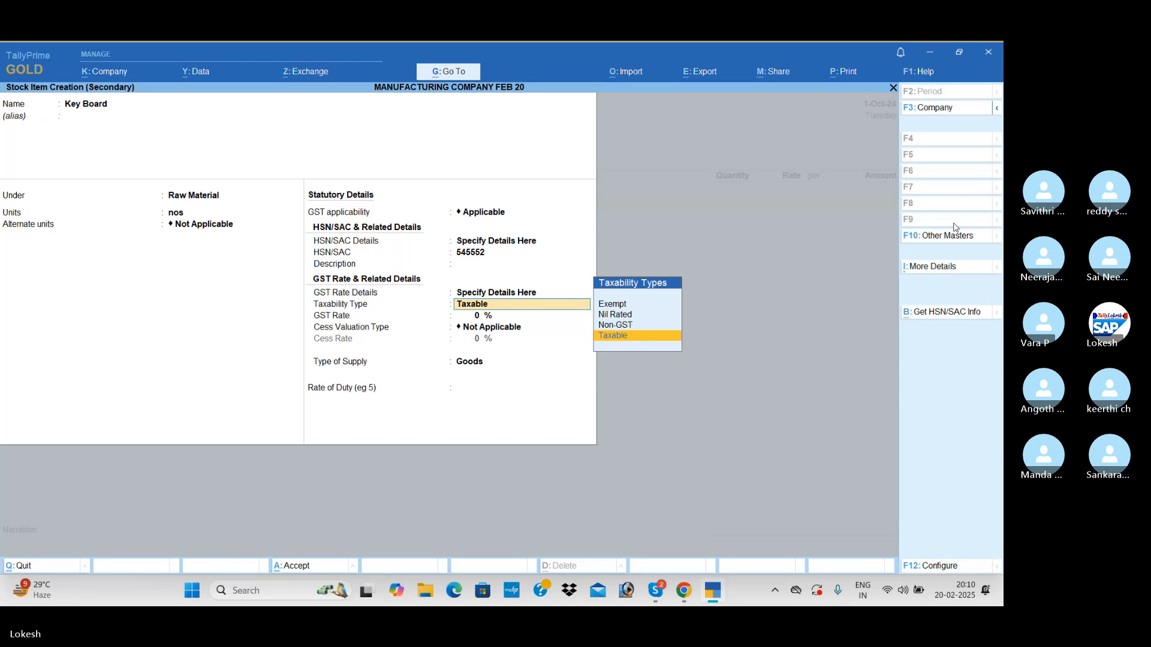
key(Return)
text(18)
key(Return)
key(Return)
key(ctrl+a)
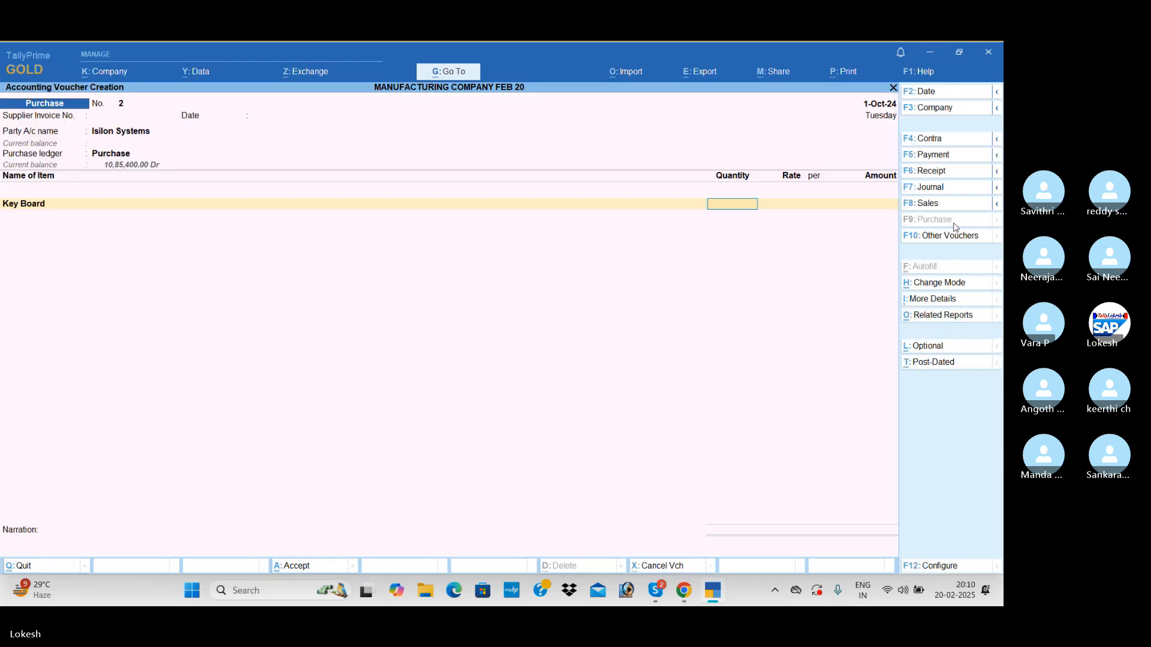
Enter the Key Board line as 110 nos at a rate of 200
key(Return)
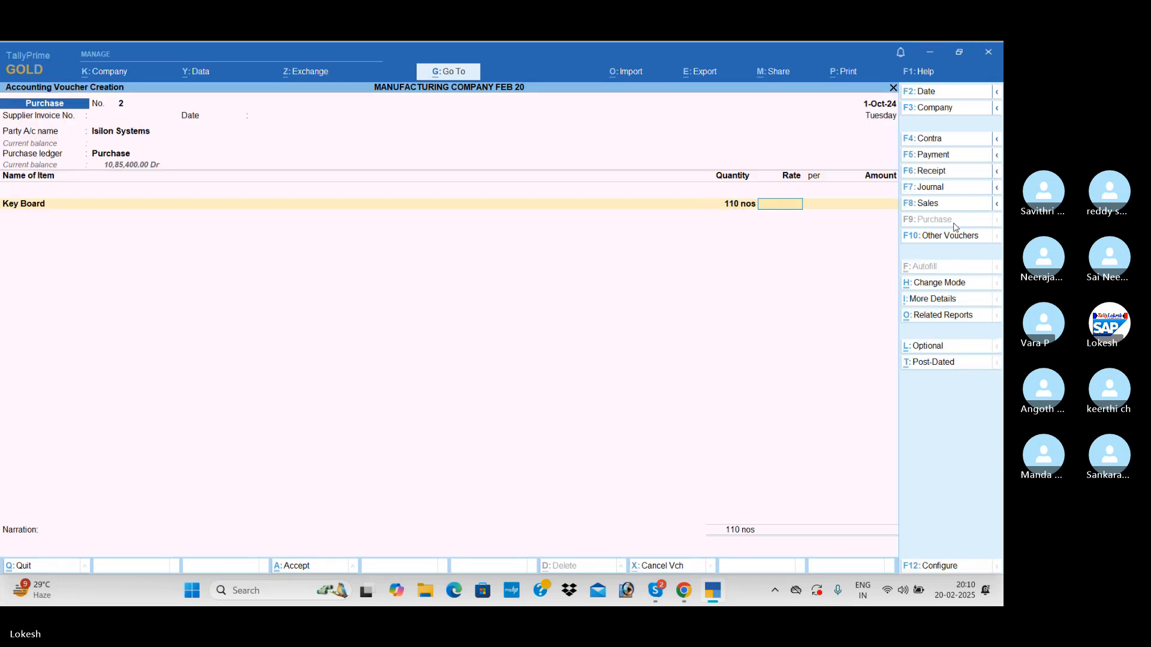
text(200)
key(Return)
key(Return)
key(Return)
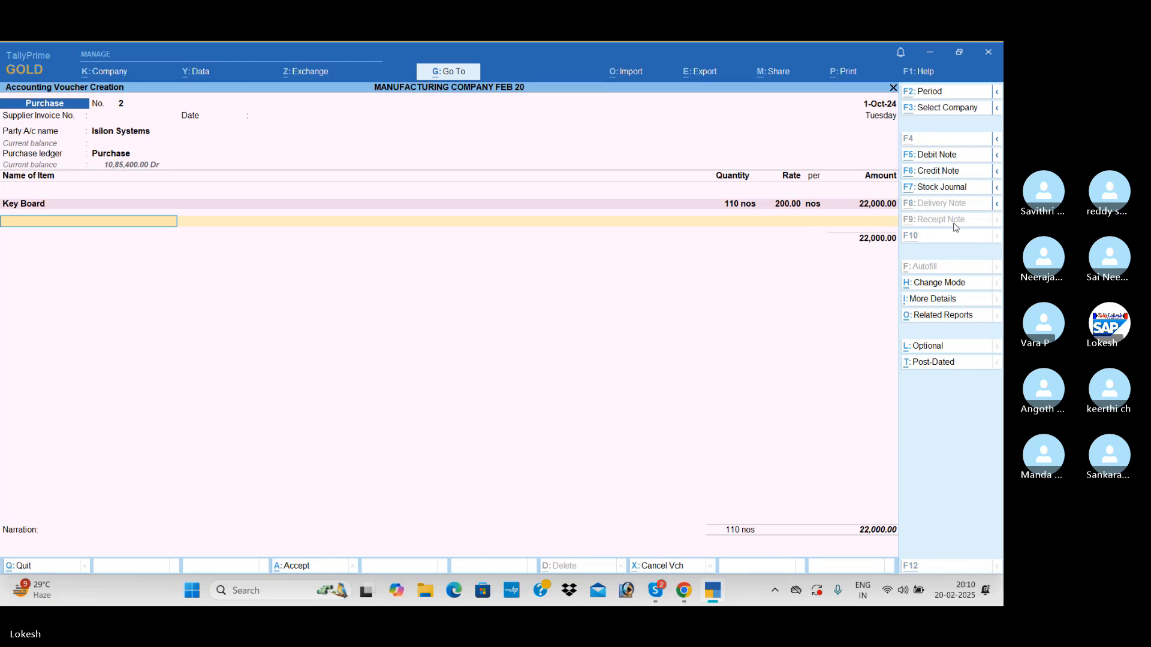
Start a stock item named Mouse under Raw Material with nos as its unit
key(alt+c)
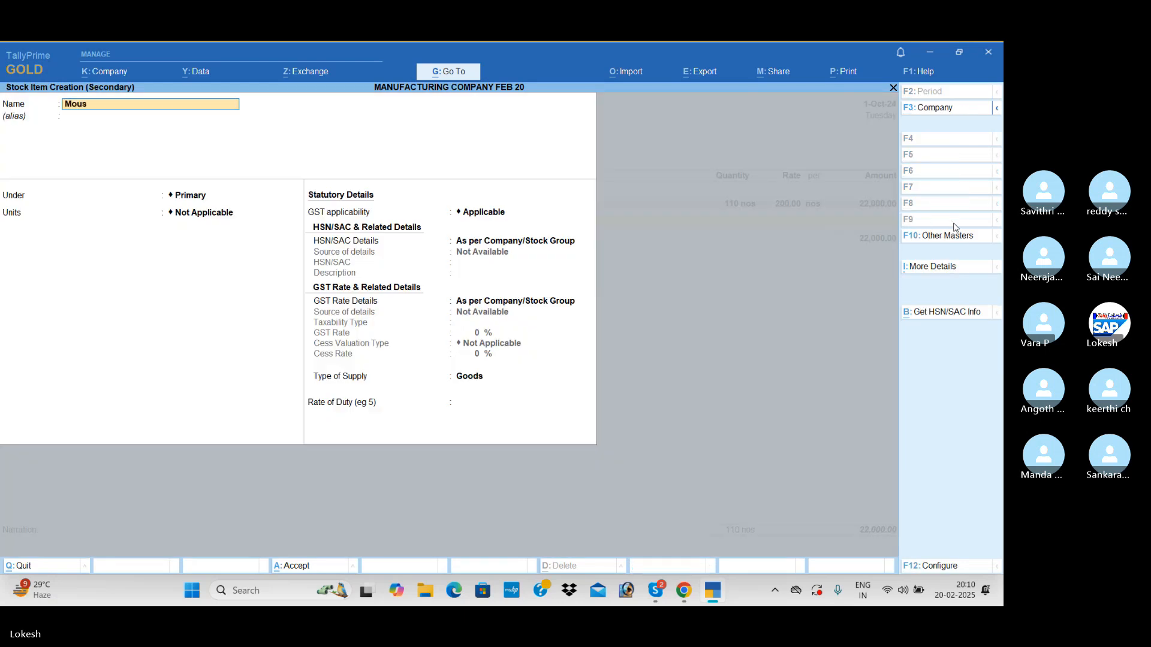
key(Return)
key(Return)
key(Down)
key(Return)
key(Return)
key(Return)
Set Mouse's HSN/SAC details to Specify Details Here and enter 98745 as the HSN/SAC code
key(Return)
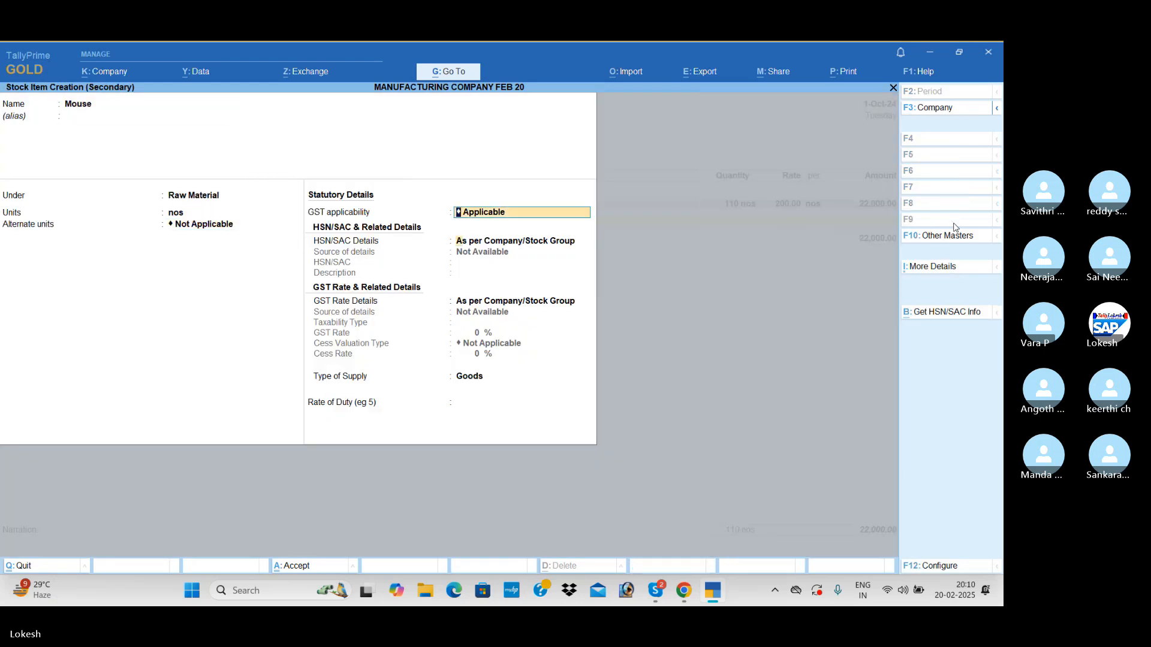
key(Down)
key(Return)
text(98745)
key(Return)
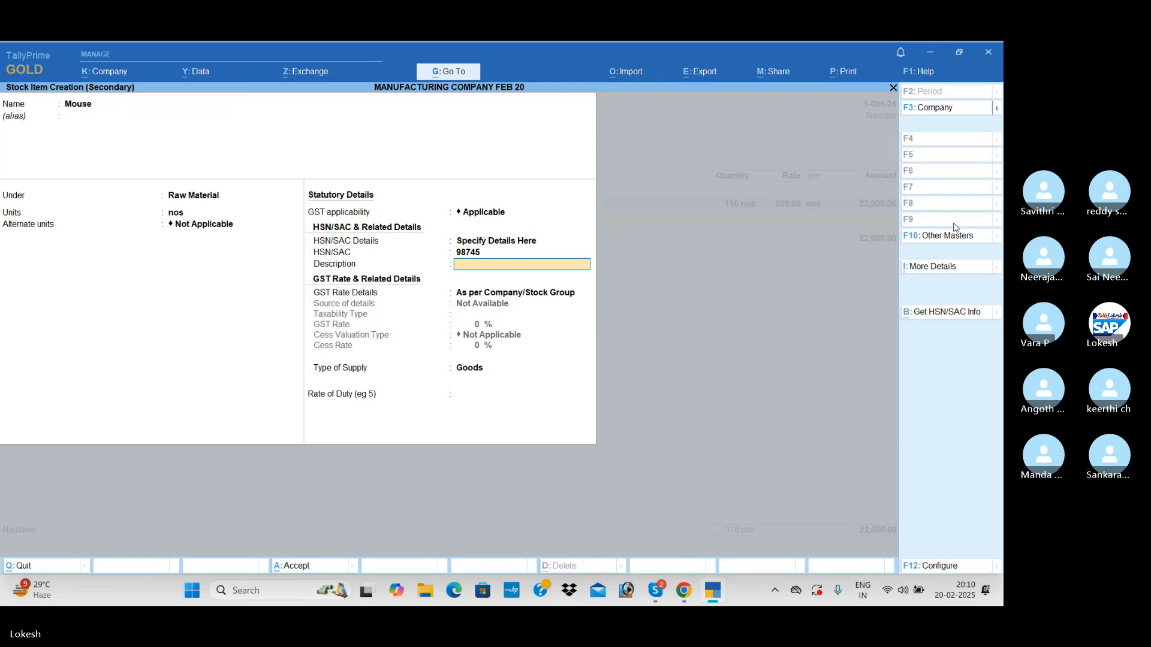
Specify Mouse's GST rate details as Taxable at 18% and save the item into the voucher
key(Return)
key(Down)
key(Return)
key(Return)
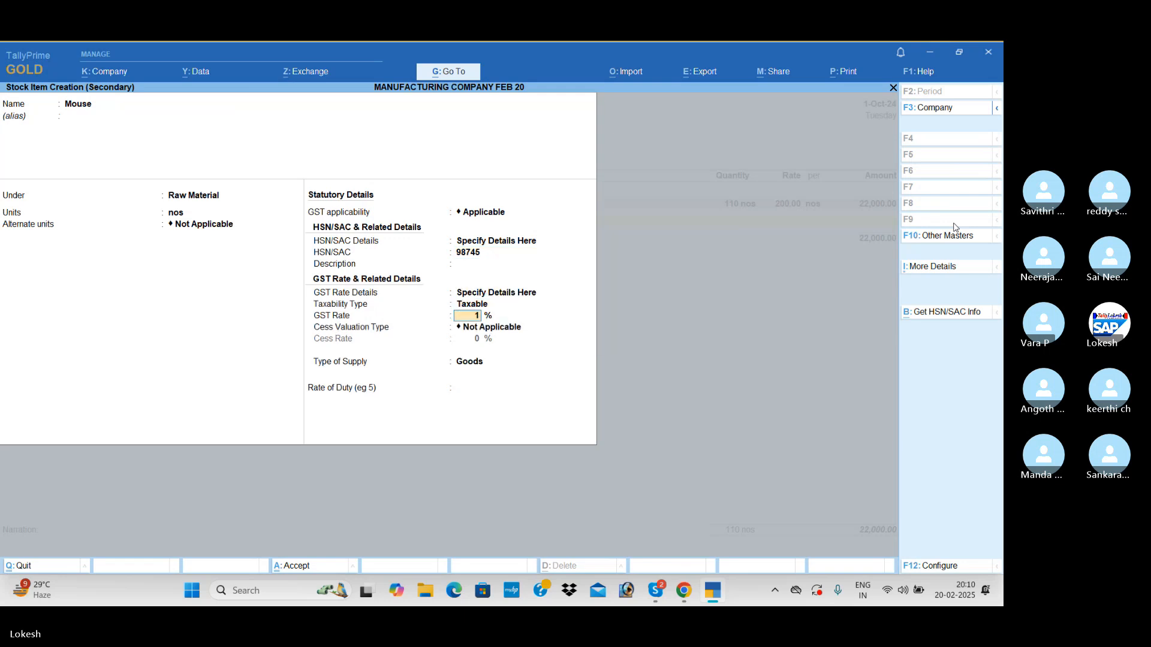
key(Return)
key(Return)
key(Return)
key(Return)
key(Return)
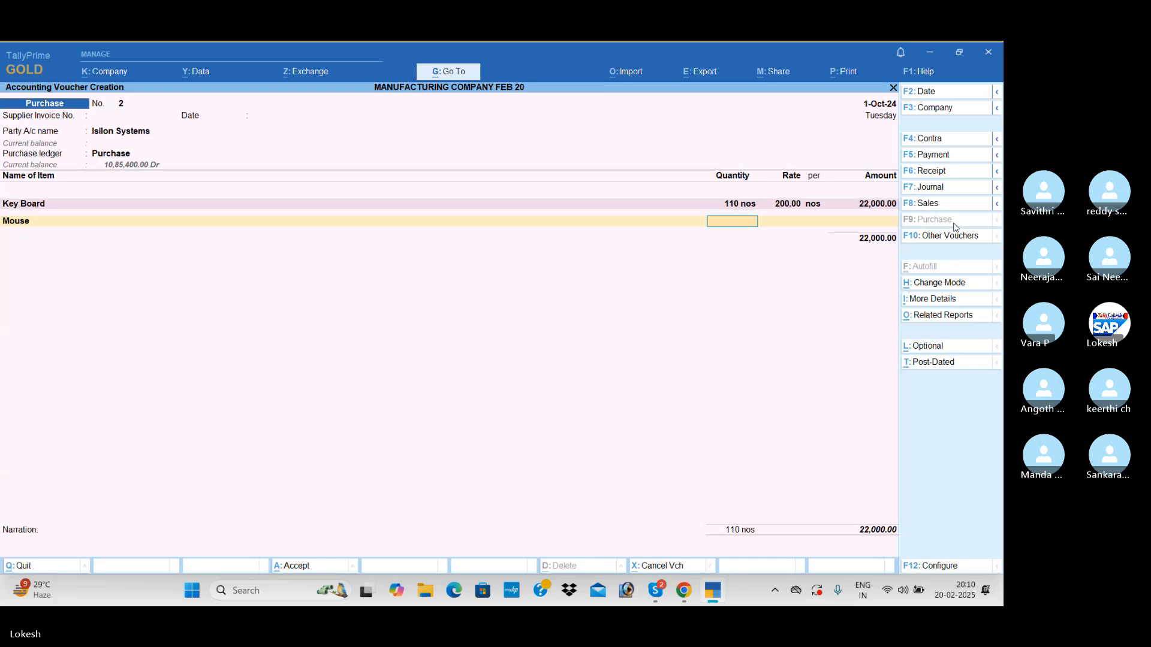
Enter the Mouse line as 100 nos at a rate of 150
text(100)
key(Return)
text(1)
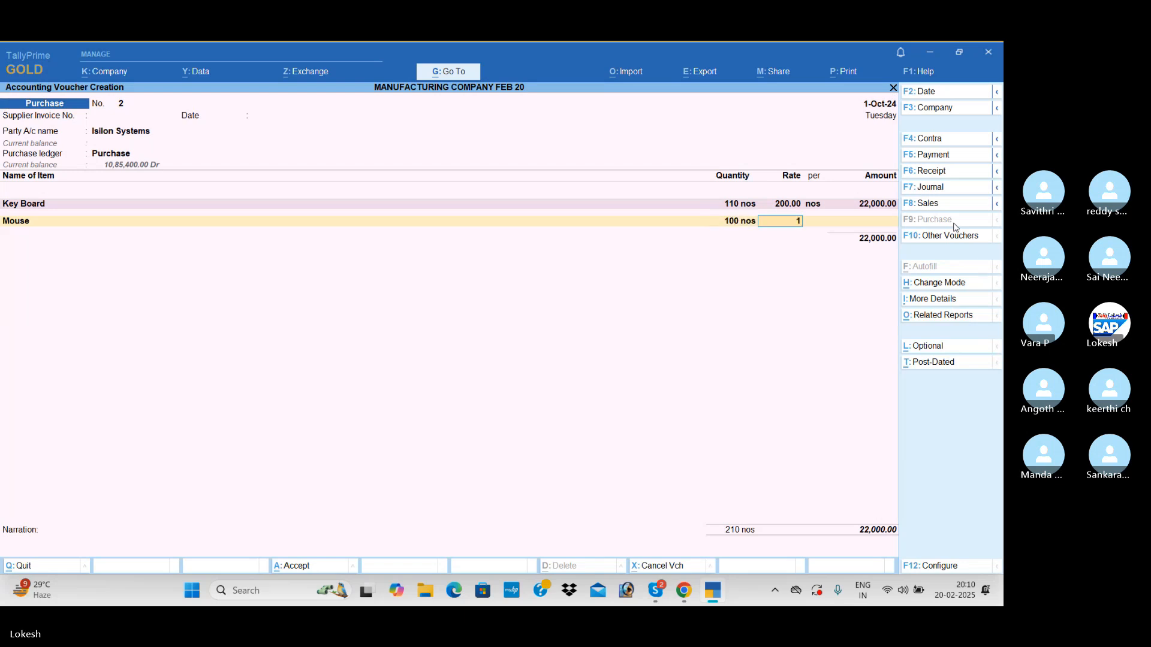
text(50)
key(Return)
key(Return)
Start a stock item named Motherboard under Raw Material with nos as its unit
key(alt+c)
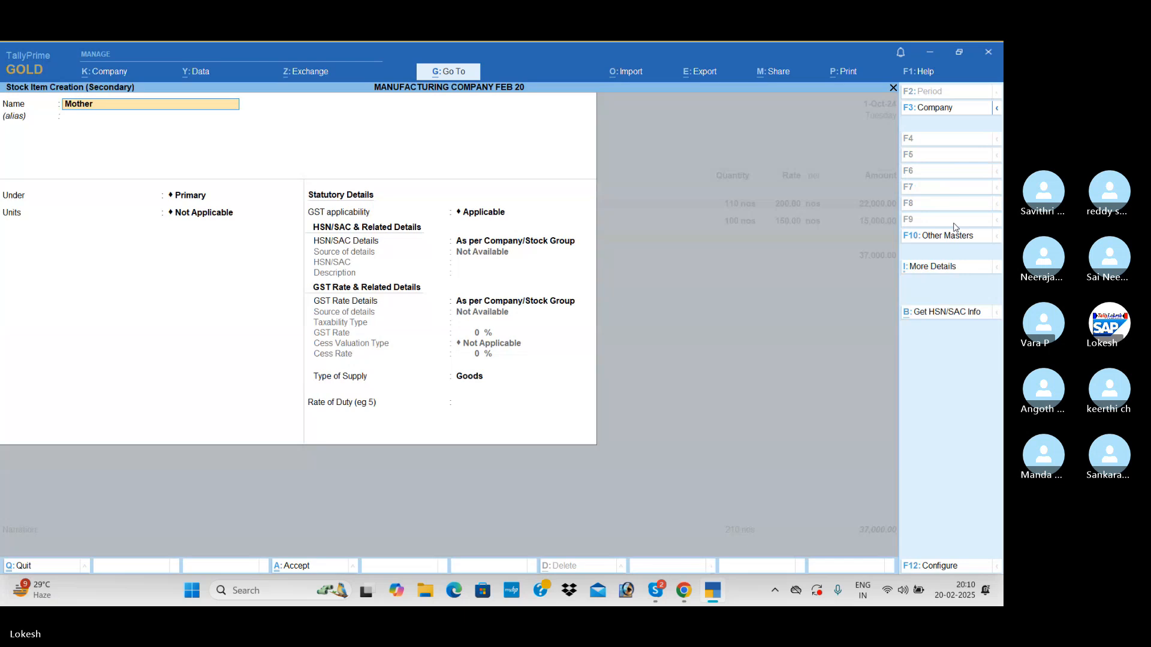
text(Motherboard)
key(Return)
key(Return)
key(Down)
key(Return)
key(Down)
key(Return)
key(Return)
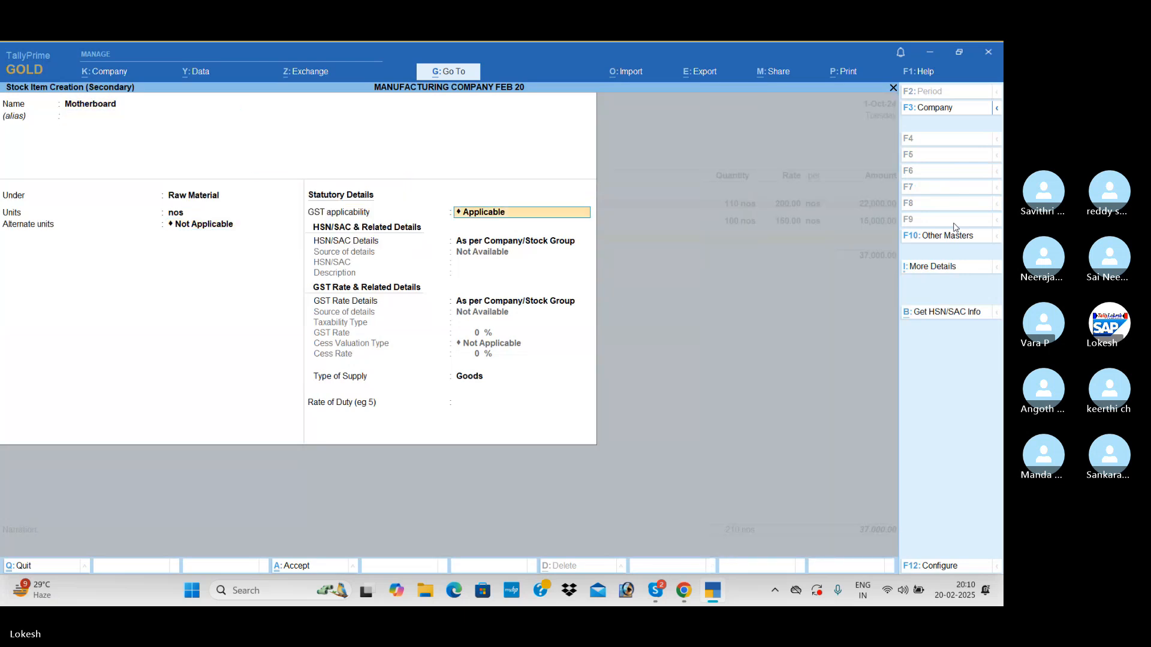
Set Motherboard's HSN/SAC details to Specify Details Here and enter 984755 as the HSN/SAC code
key(Return)
key(Down)
key(Return)
text(9847)
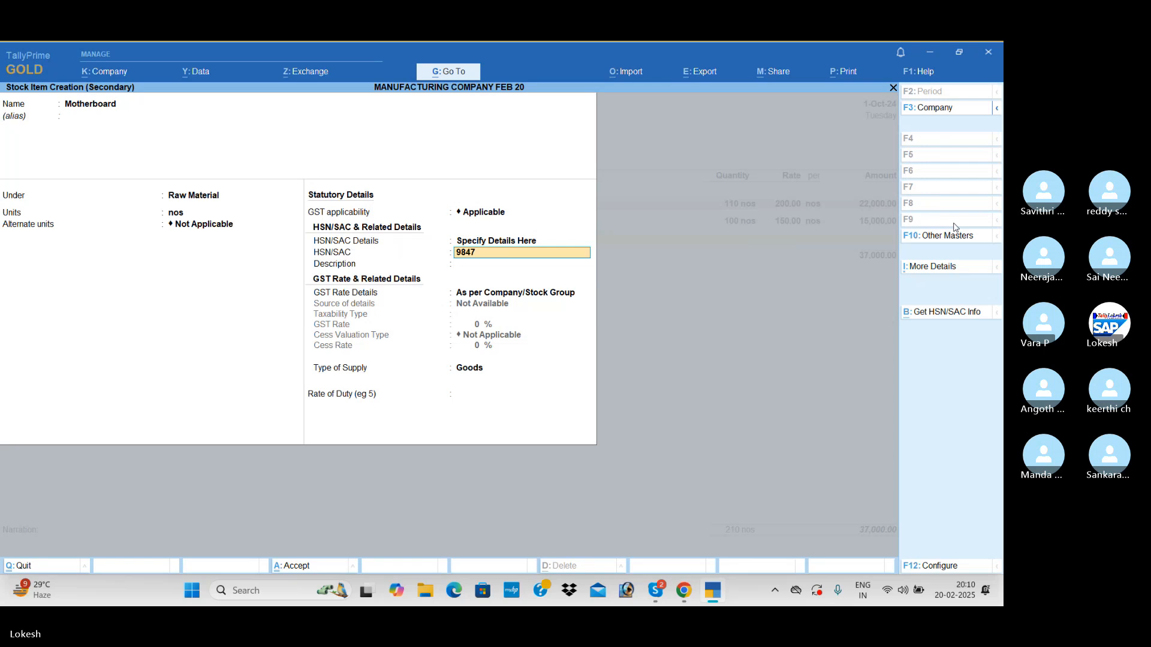
text(55)
key(Return)
Specify Motherboard's GST rate details as Taxable at 18% and save the item into the voucher
key(Return)
key(Down)
key(Return)
key(Return)
text(1)
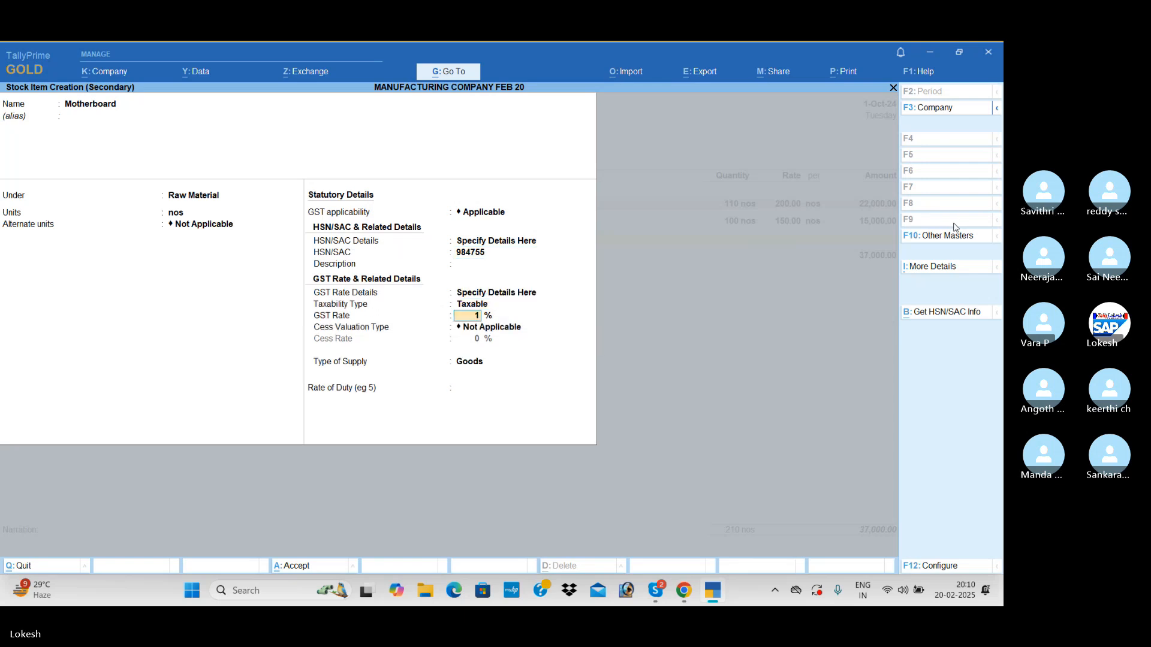
text(8)
key(Return)
key(Return)
key(Return)
key(Return)
key(Return)
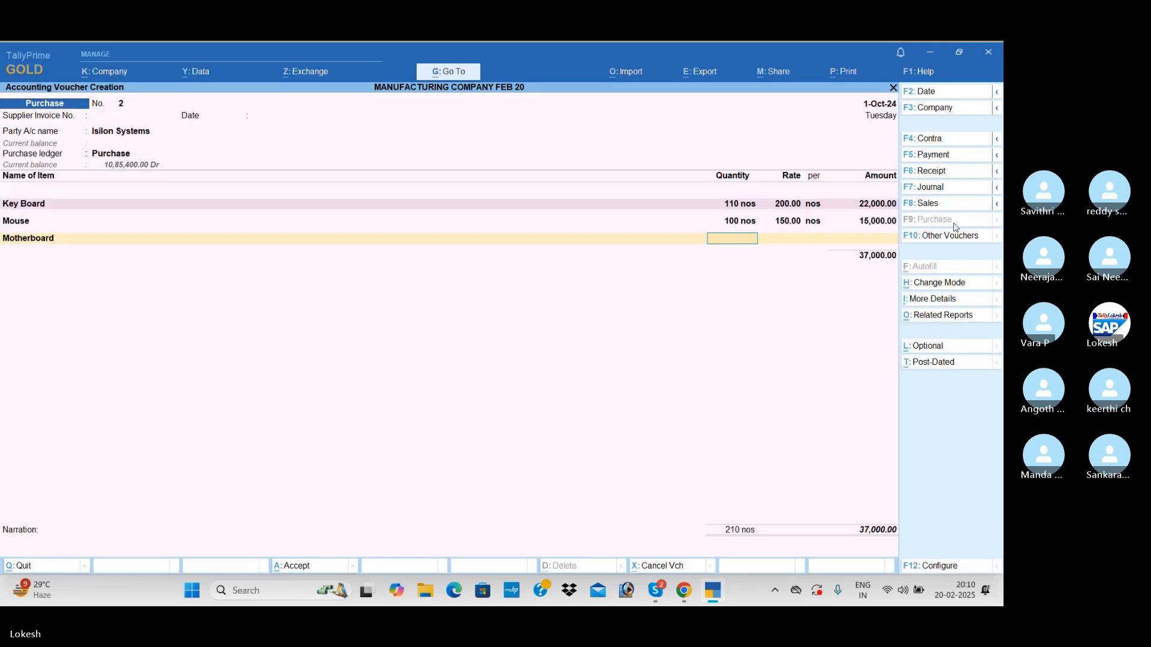
Enter the Motherboard line as 100 nos at a rate of 3,200 and finish the item list
text(100)
key(Return)
text(3000)
key(Return)
key(Return)
key(Return)
Add Carriage Inwards of 350 below the items in the Isilon Systems purchase voucher
text(C)
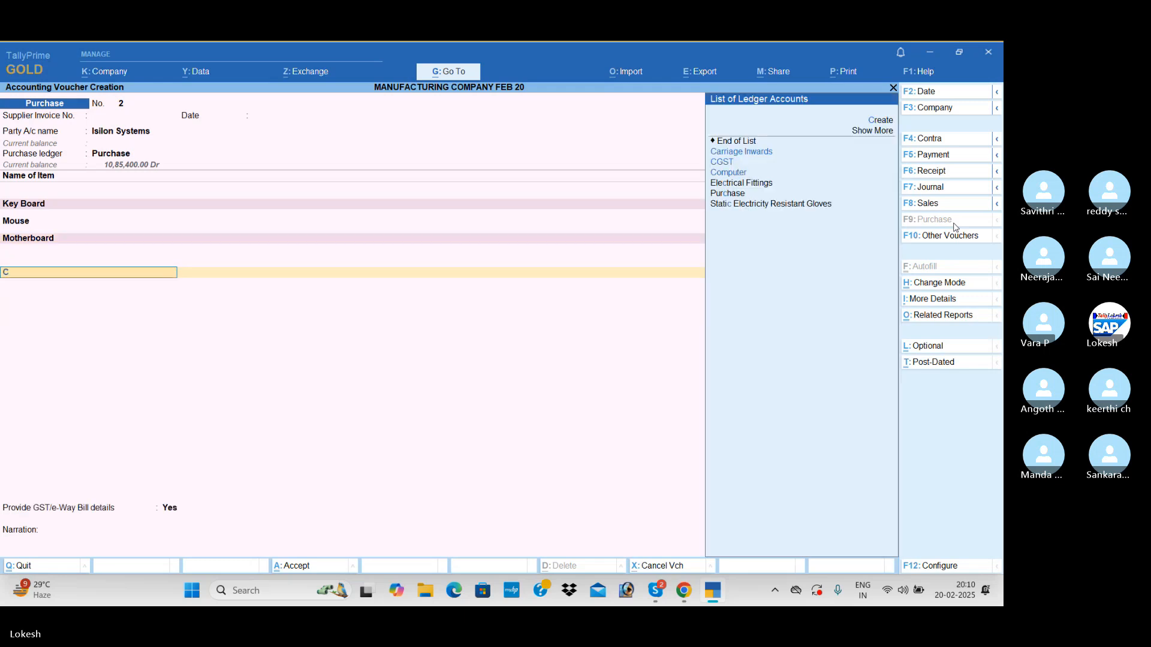
key(Down)
key(Return)
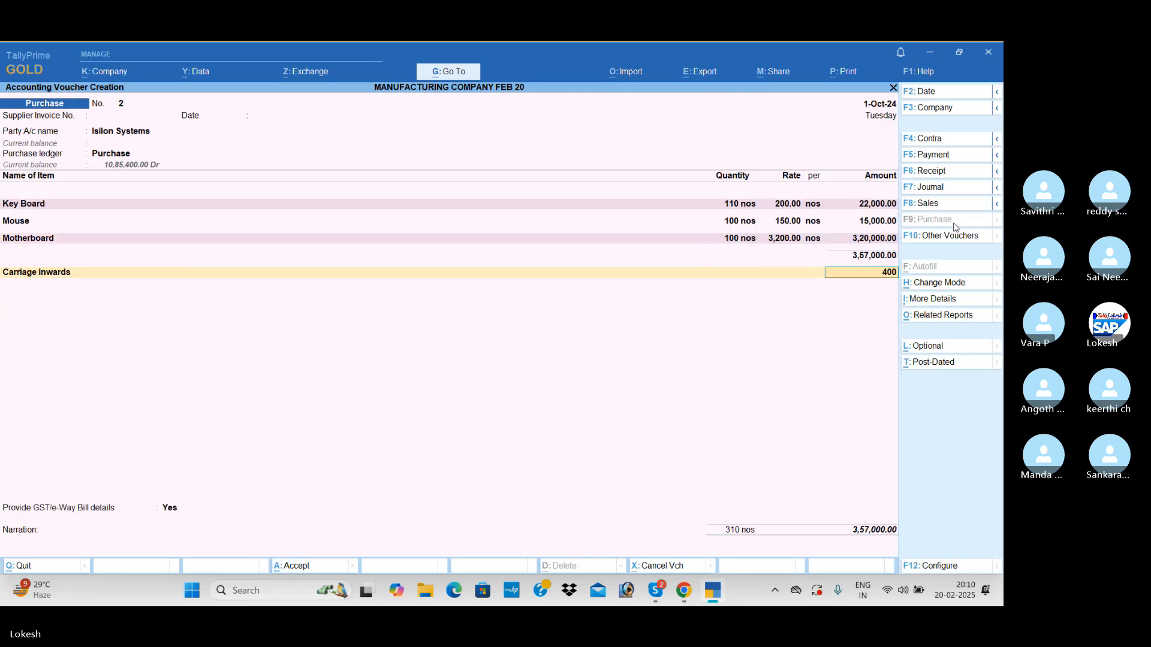
text(400)
key(BackSpace)
key(BackSpace)
key(BackSpace)
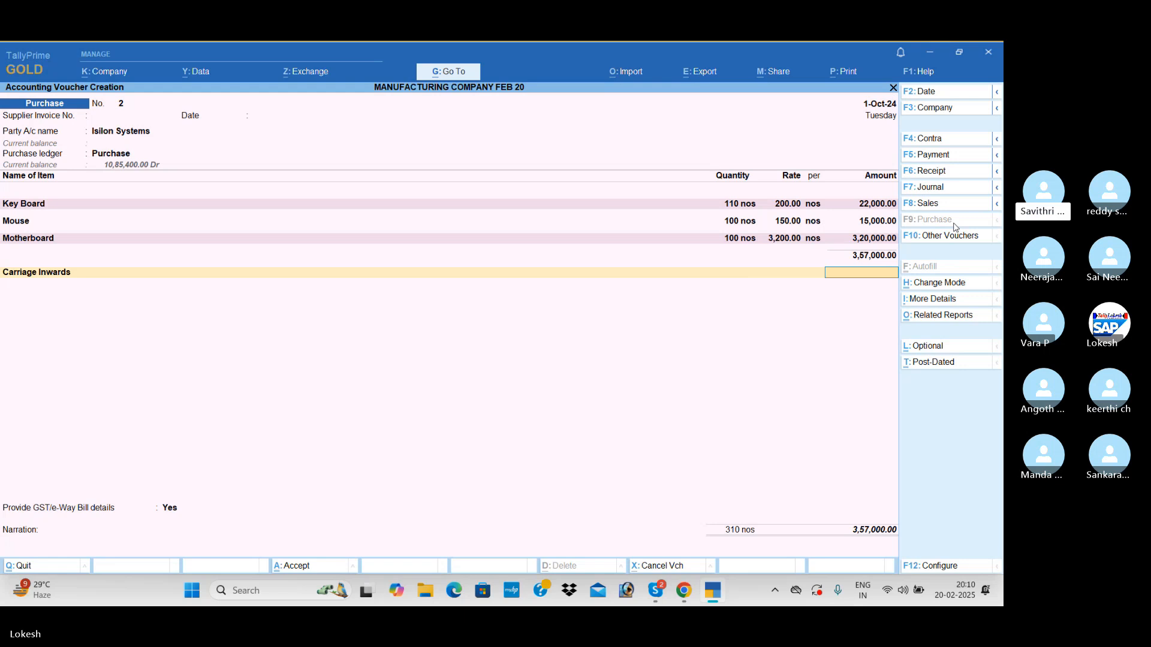
text(350)
key(Return)
Add the CGST and SGST ledgers to the purchase voucher with their calculated amounts
text(cg)
key(Return)
key(Return)
text(s)
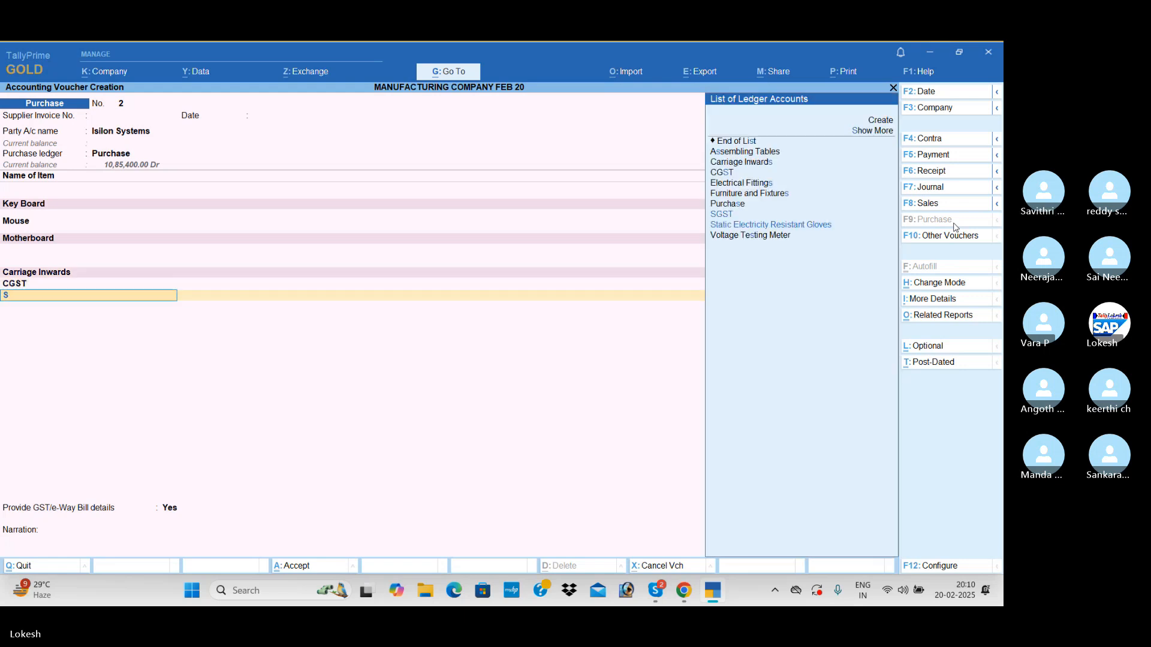
key(Return)
key(Return)
key(Return)
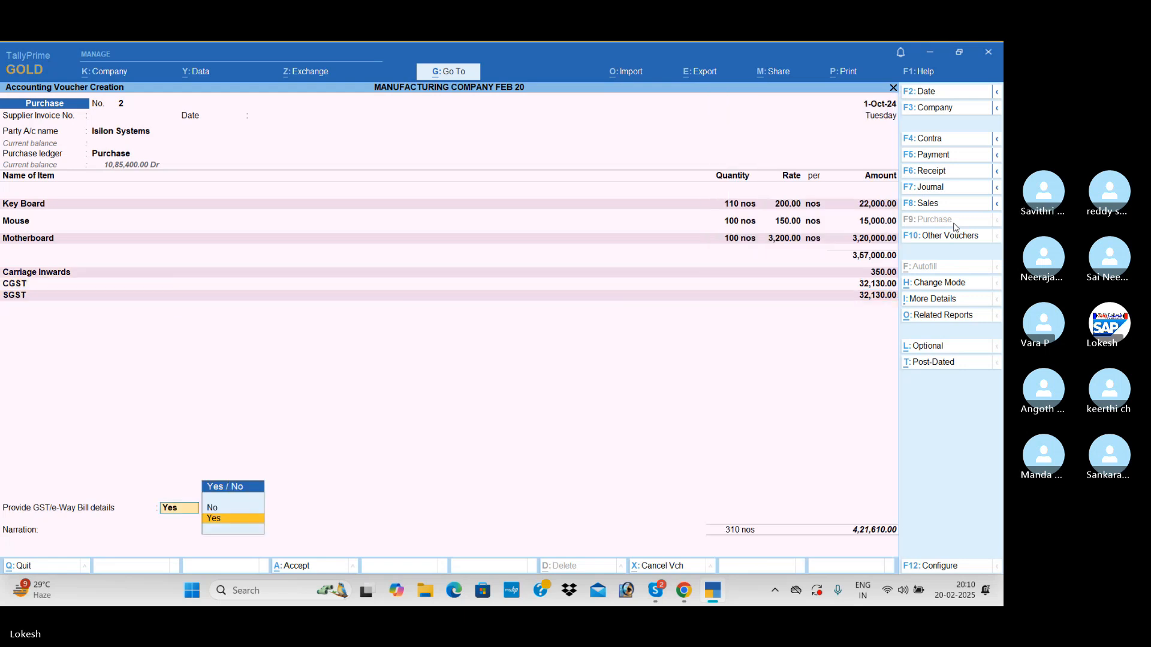
Set Provide GST/e-Way Bill details to No and save the Isilon Systems purchase voucher
key(Up)
key(Return)
key(Return)
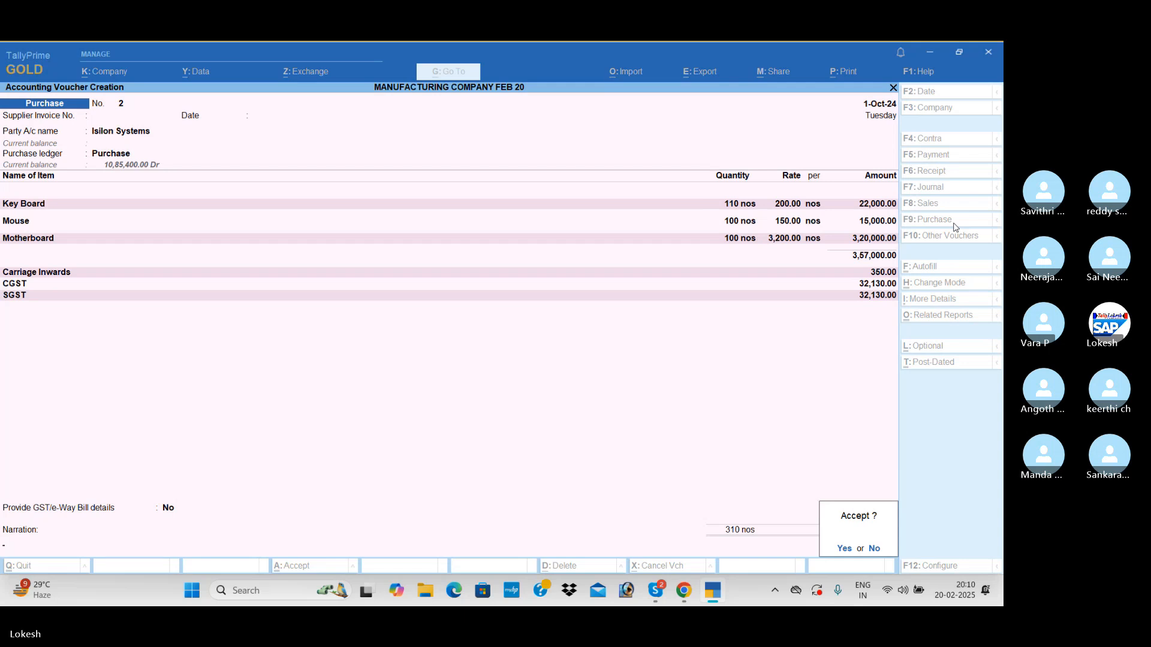
key(Return)
Record and save a contra voucher crediting HDFC BANK with 50,000
click(948, 143)
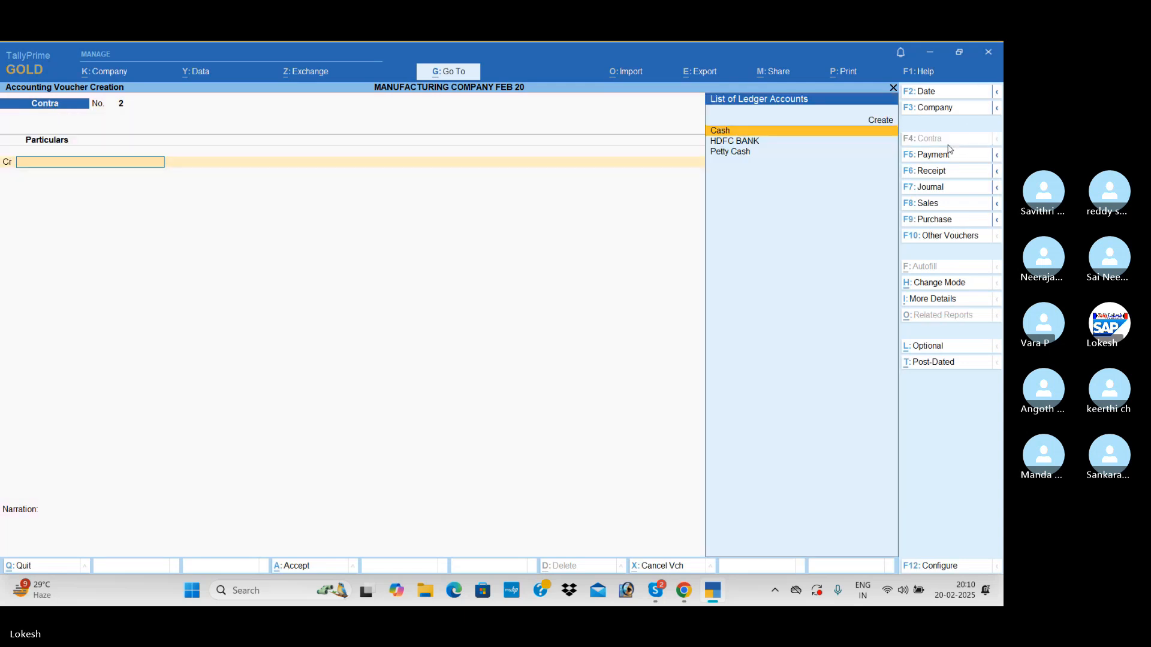
key(Down)
key(Return)
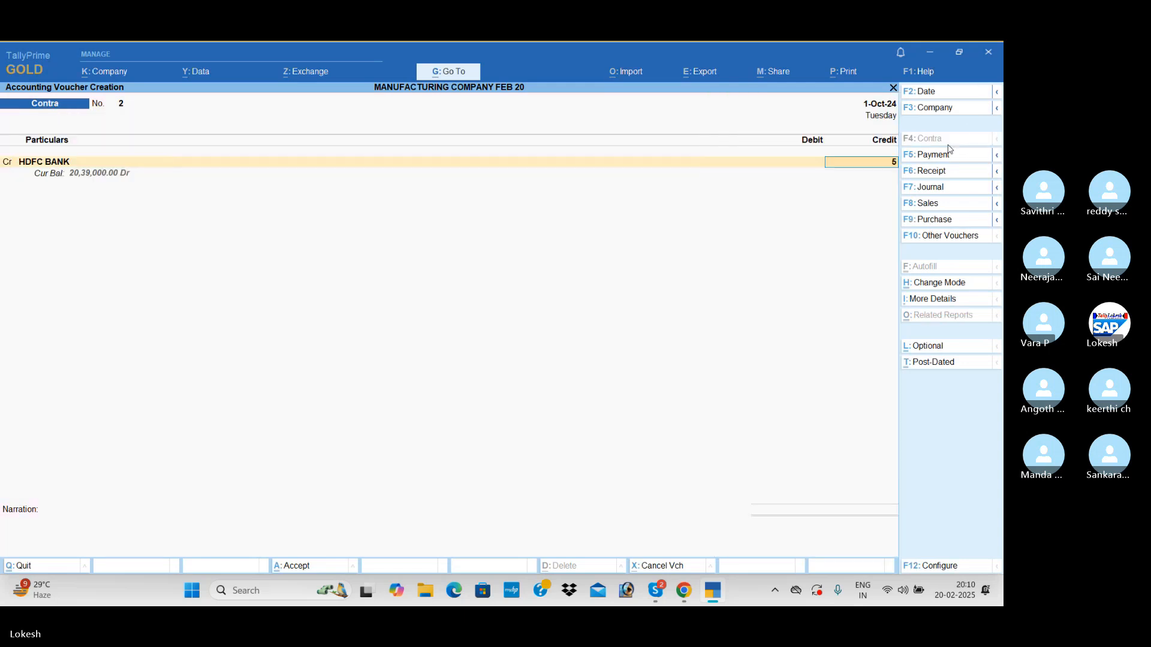
text(50000)
key(Return)
key(Return)
key(Return)
key(Return)
key(Return)
key(Return)
key(Return)
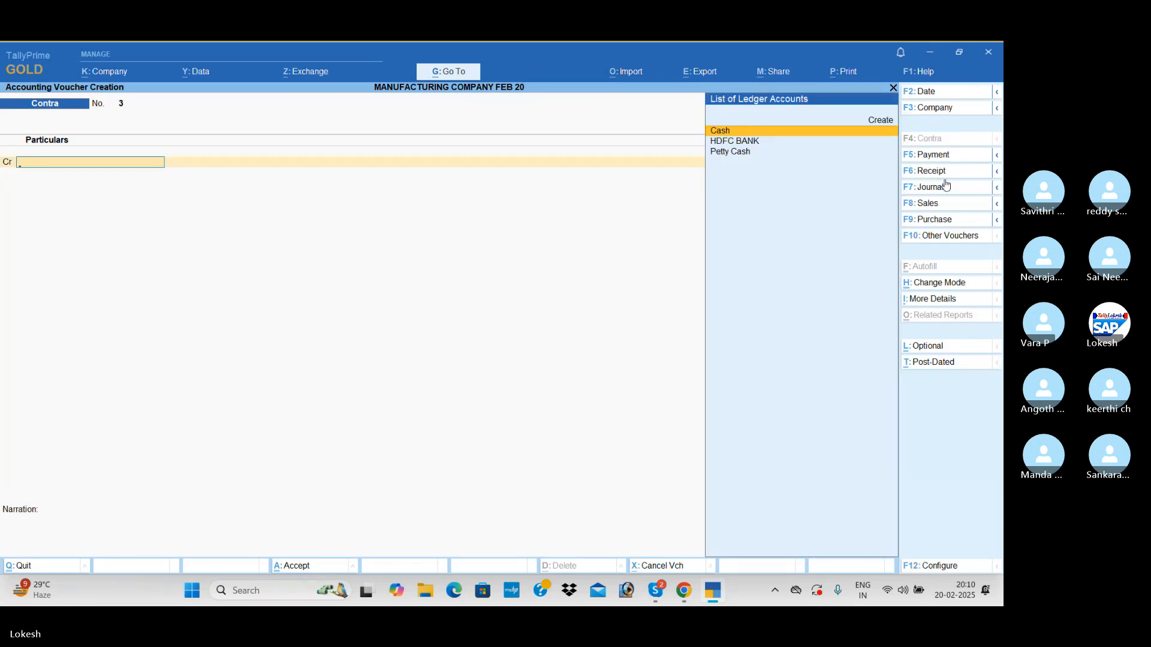
Start a journal voucher that debits 4,50,000 to a new ledger named Land under Fixed Assets
click(948, 194)
key(alt+c)
text(Lan)
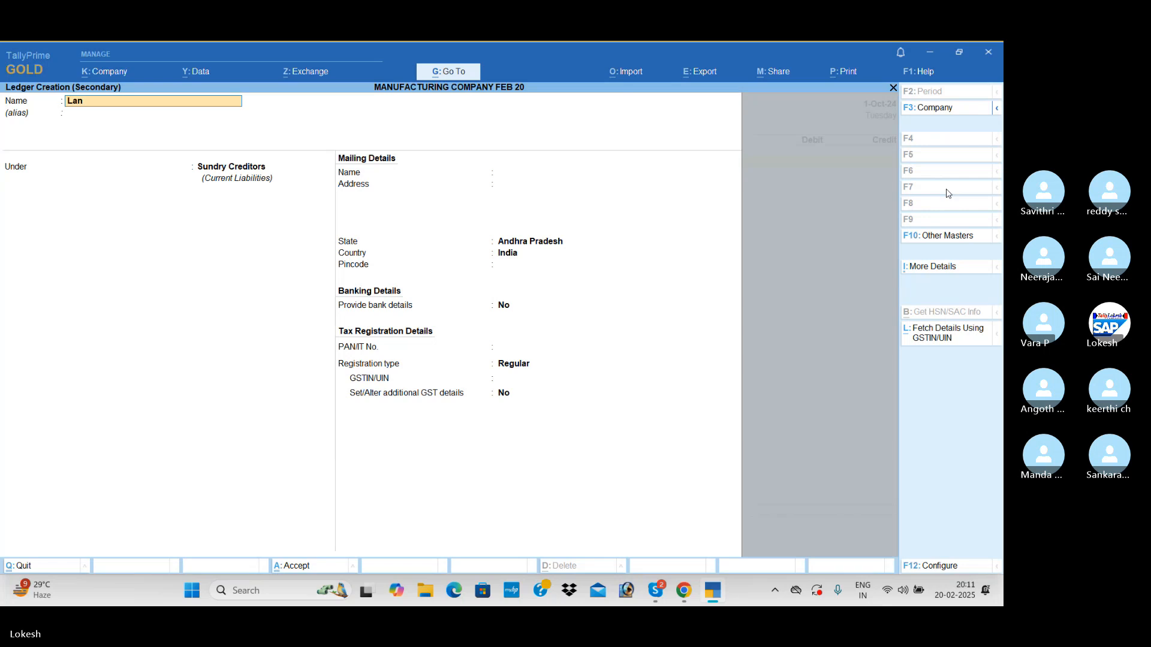
text(d)
key(Return)
key(Return)
text(f)
key(Return)
key(ctrl+a)
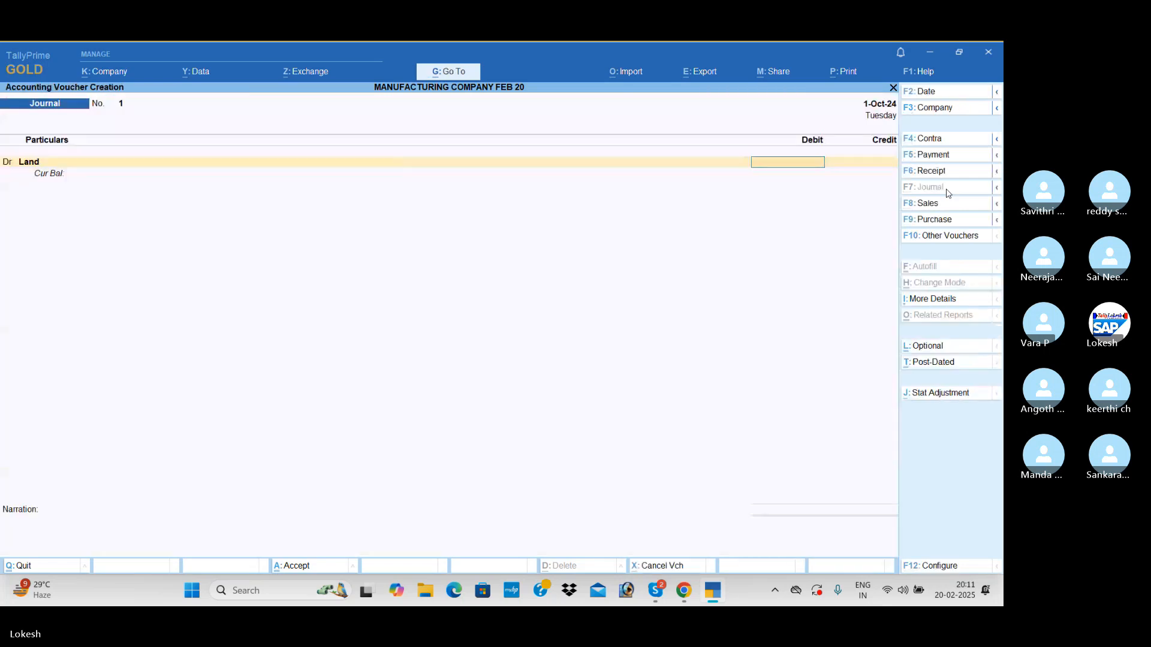
text(450000)
key(Return)
Create the land seller's ledger under Sundry Creditors, credit it with 4,50,000 and save the Land journal voucher
key(alt+c)
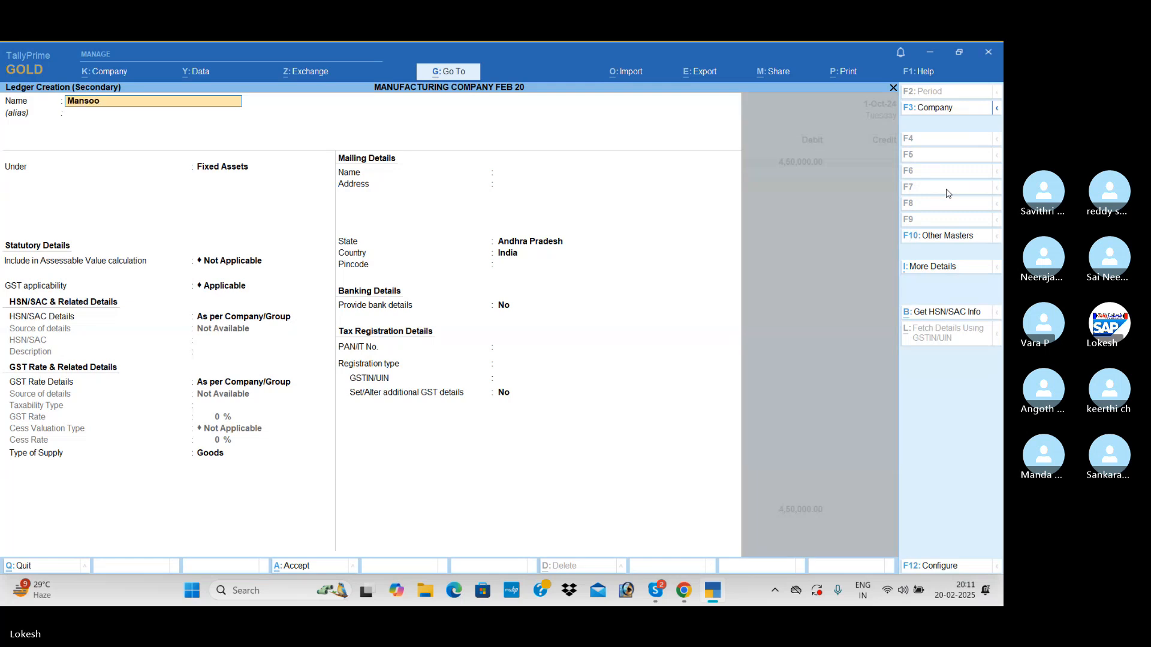
text(Mansoor)
key(Return)
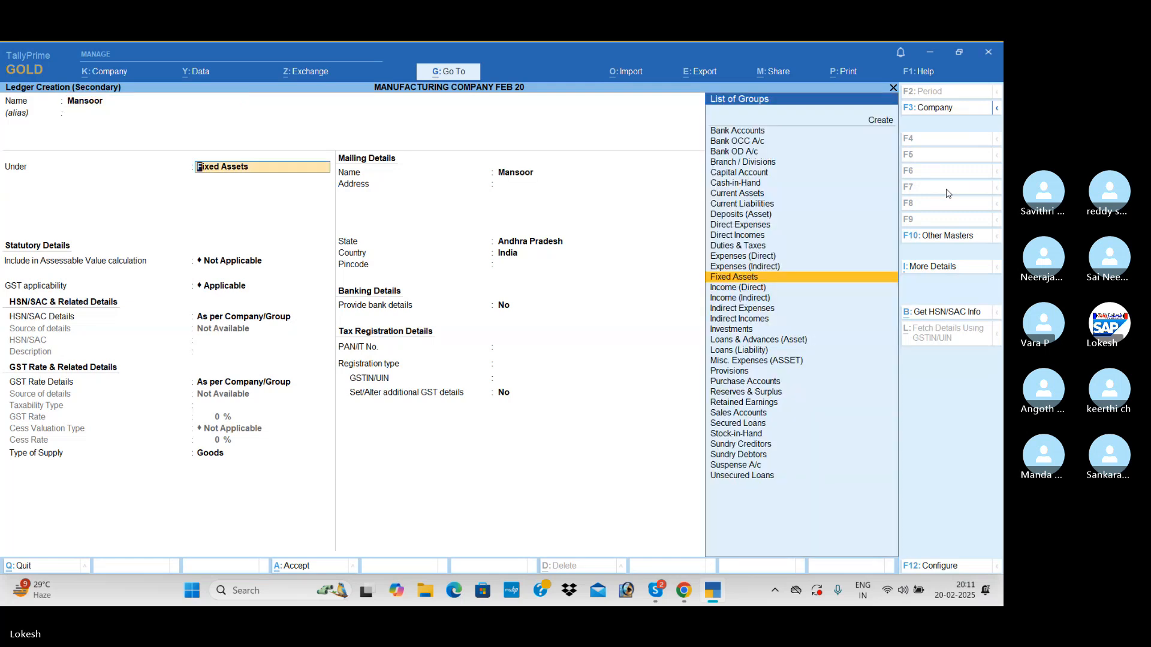
text(Sun)
key(Down)
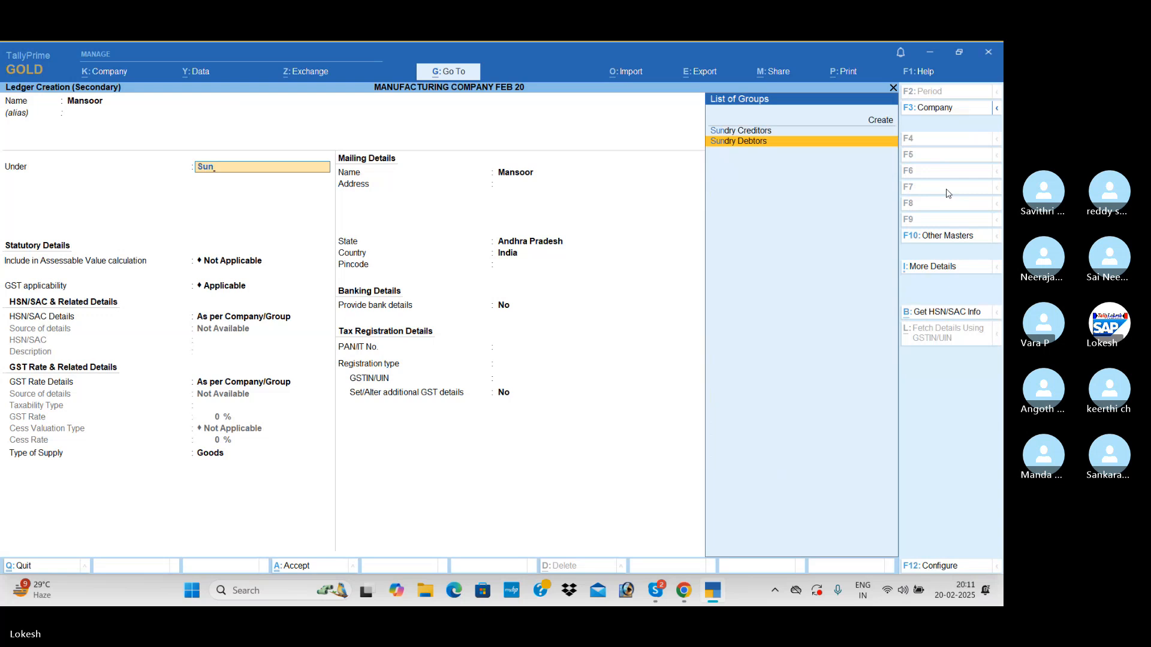
key(Up)
key(Return)
key(ctrl+a)
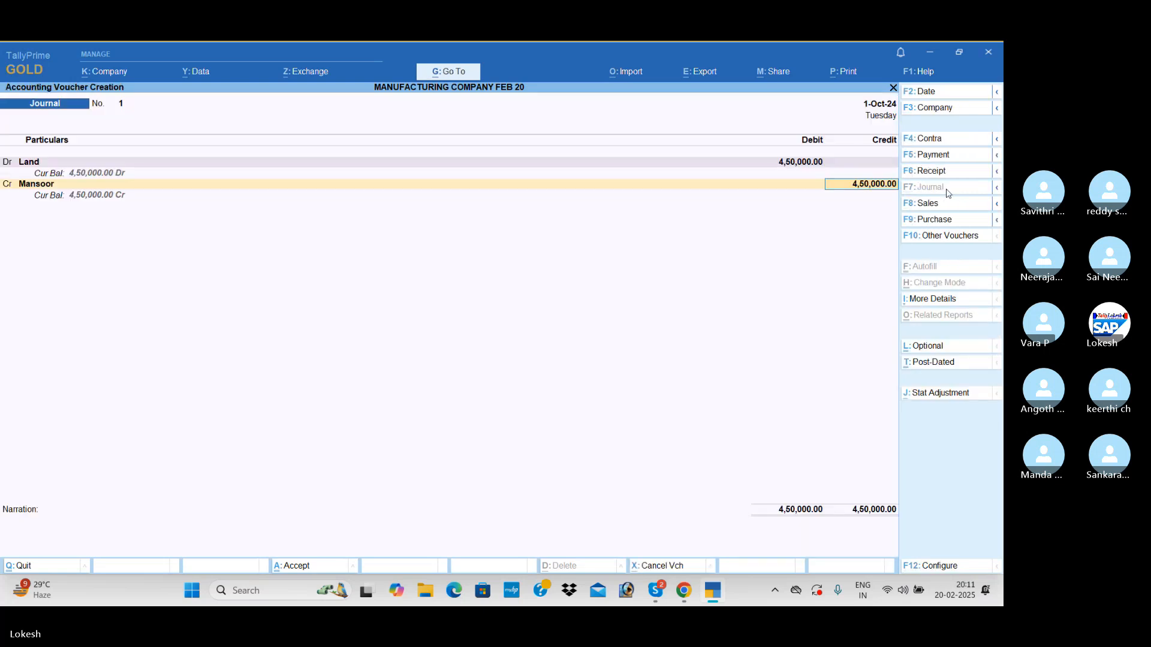
key(ctrl+a)
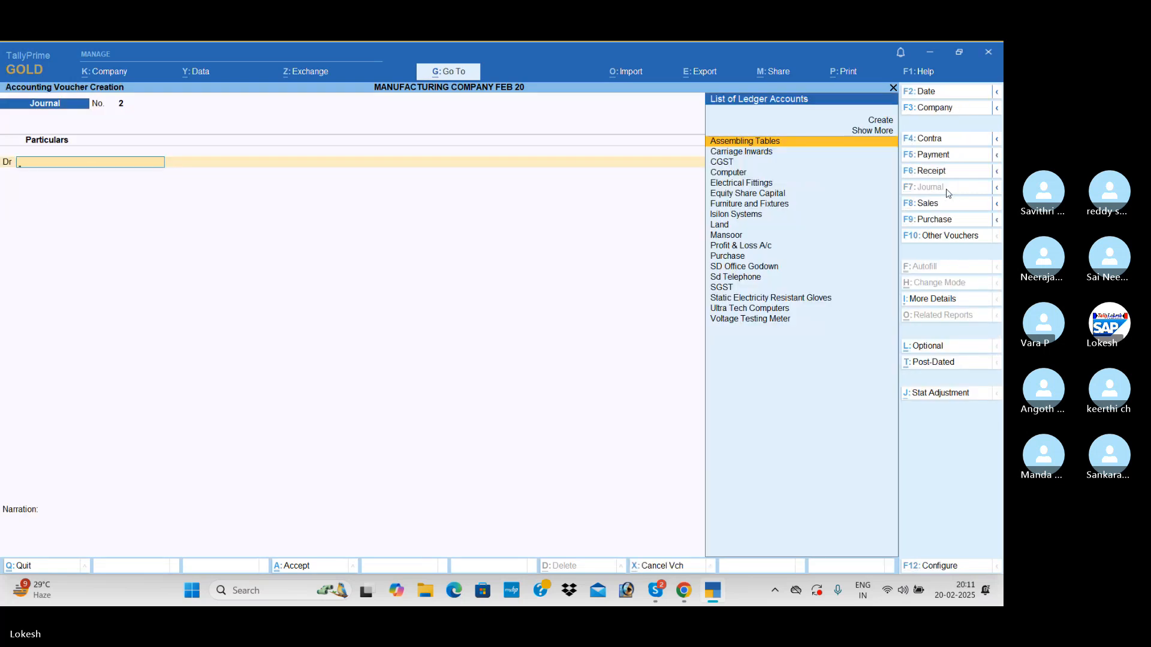
Review the 1-Oct-24 vouchers in the Day Book
key(Escape)
key(Down)
key(Return)
key(Down)
key(Down)
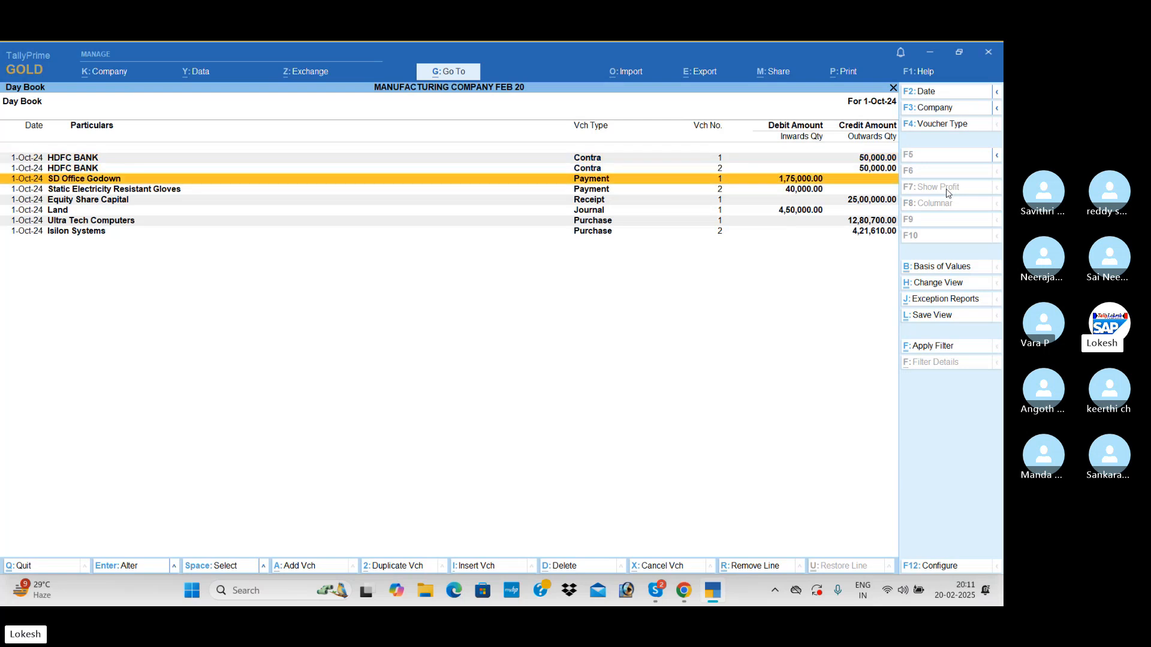
key(Down)
key(Down)
key(Down)
key(Escape)
Examine the Profit & Loss A/c in detailed format, including the purchase and direct expense lines
key(Down)
key(Down)
key(Down)
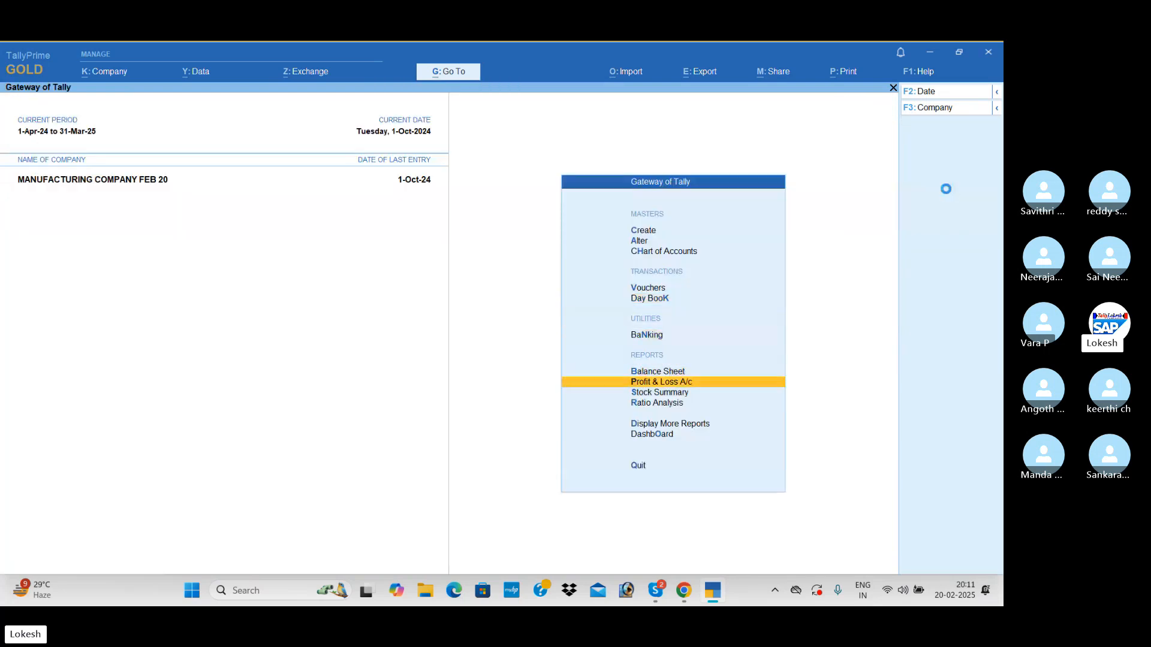
key(Return)
key(alt+F5)
key(Down)
key(Down)
key(Down)
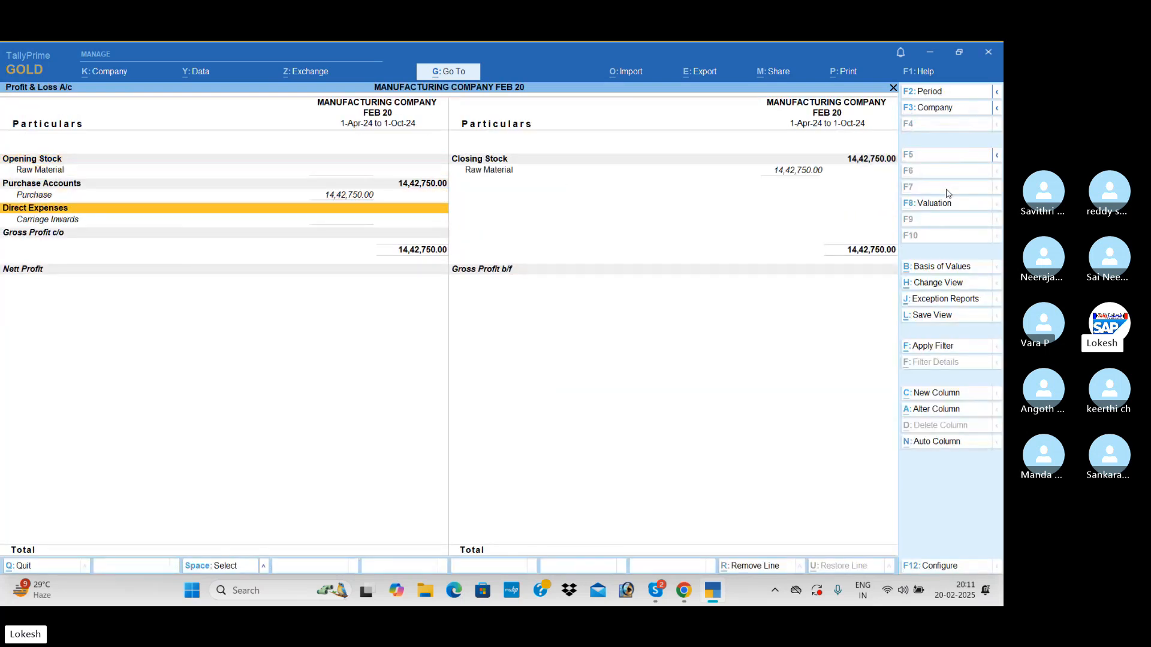
key(Down)
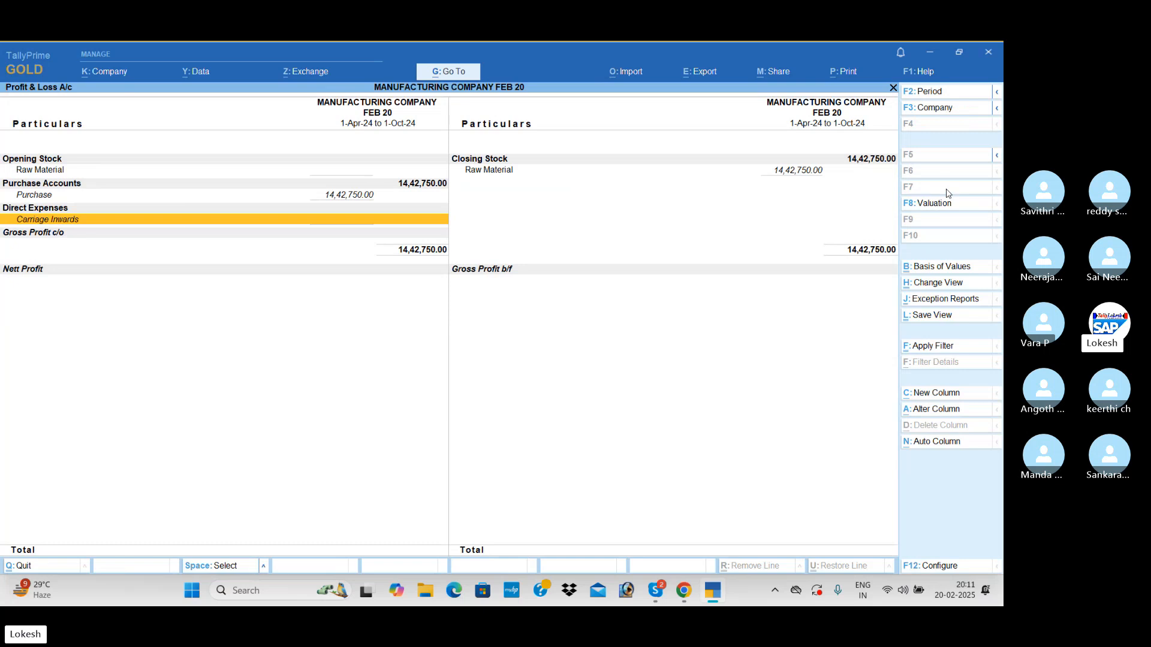
key(Up)
key(Up)
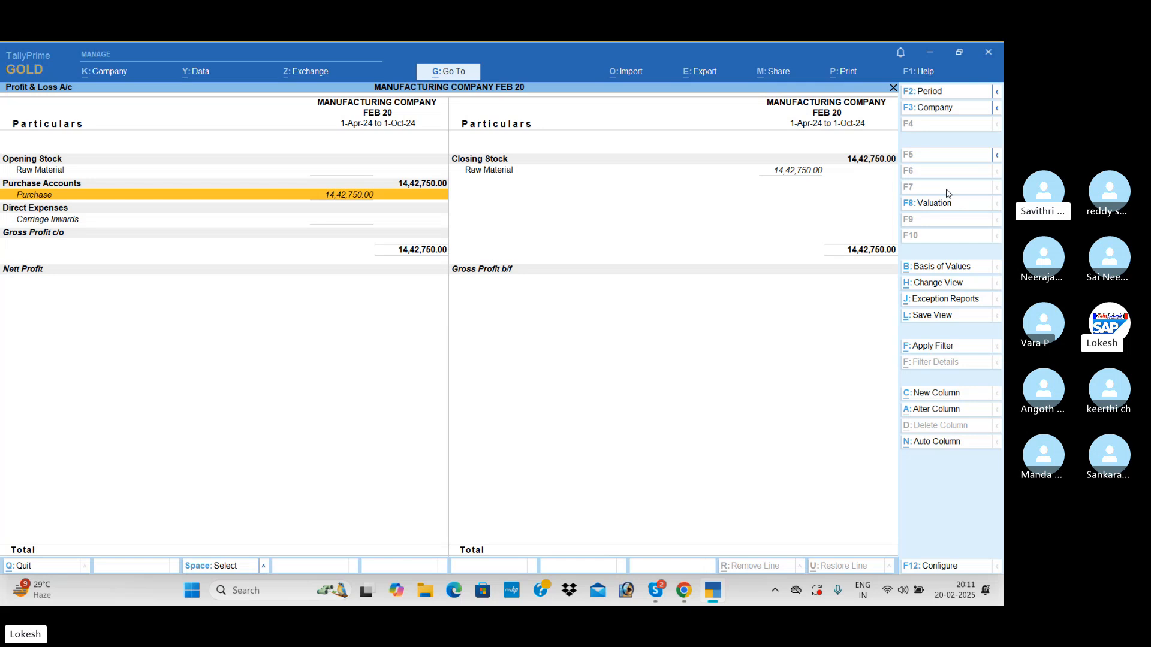
key(Escape)
Display the Stock Summary with the individual raw material items expanded
key(Down)
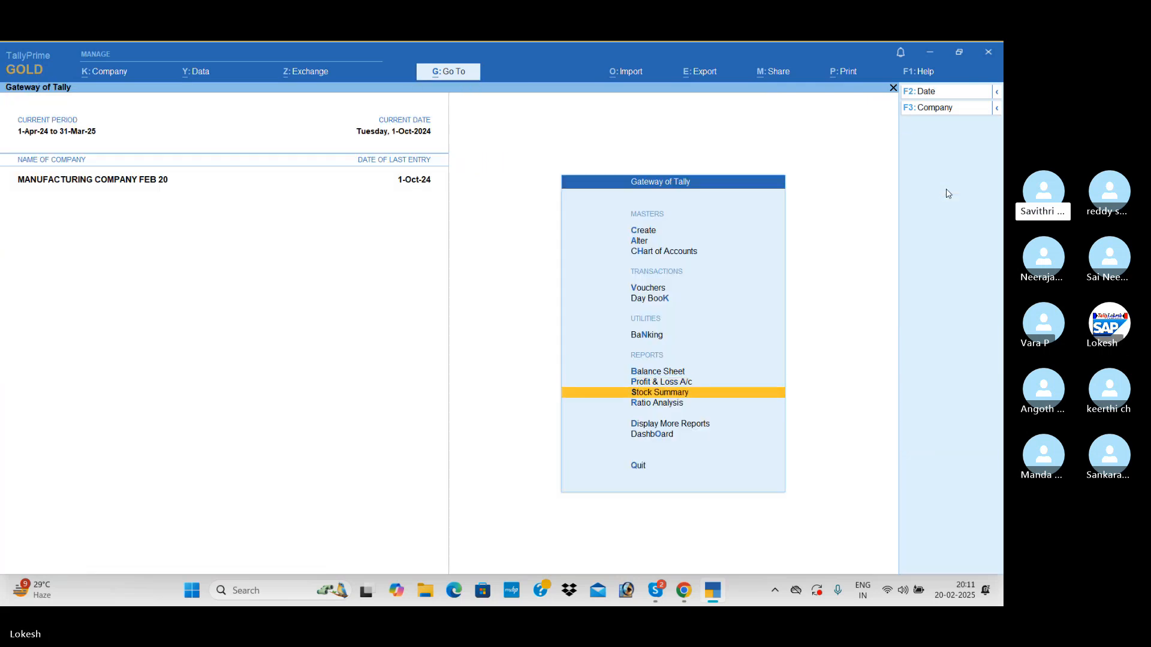
key(Return)
key(alt+F1)
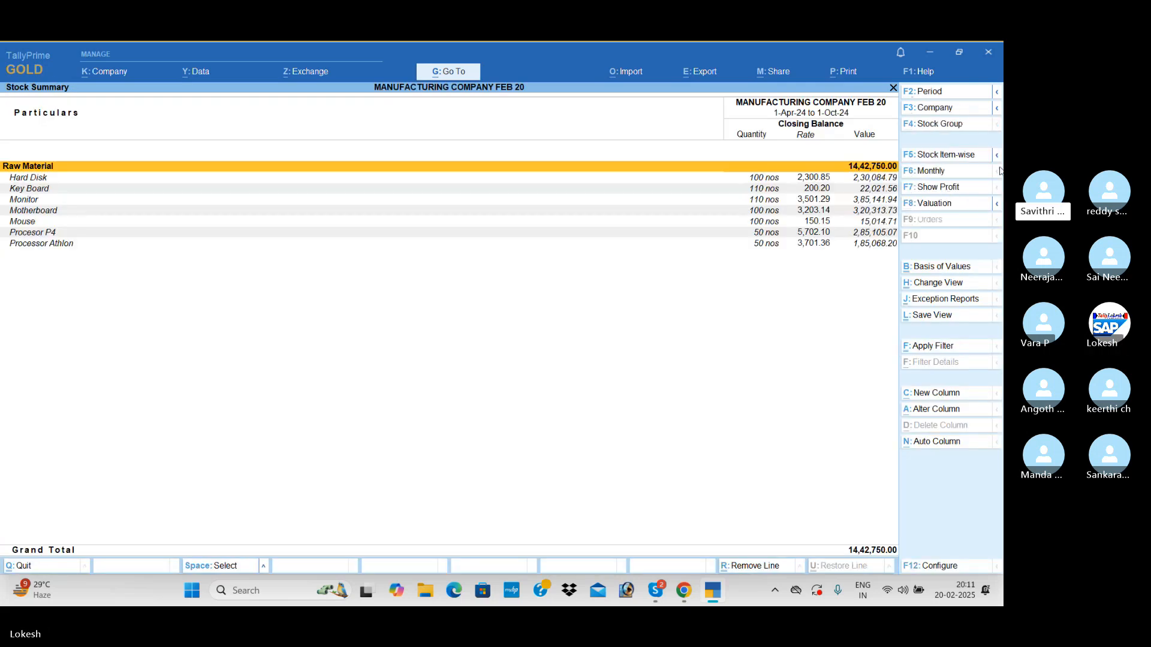
Configure the Stock Summary with Show Goods Inwards and Show Goods Outwards set to Yes, and return to the Gateway of Tally
click(947, 566)
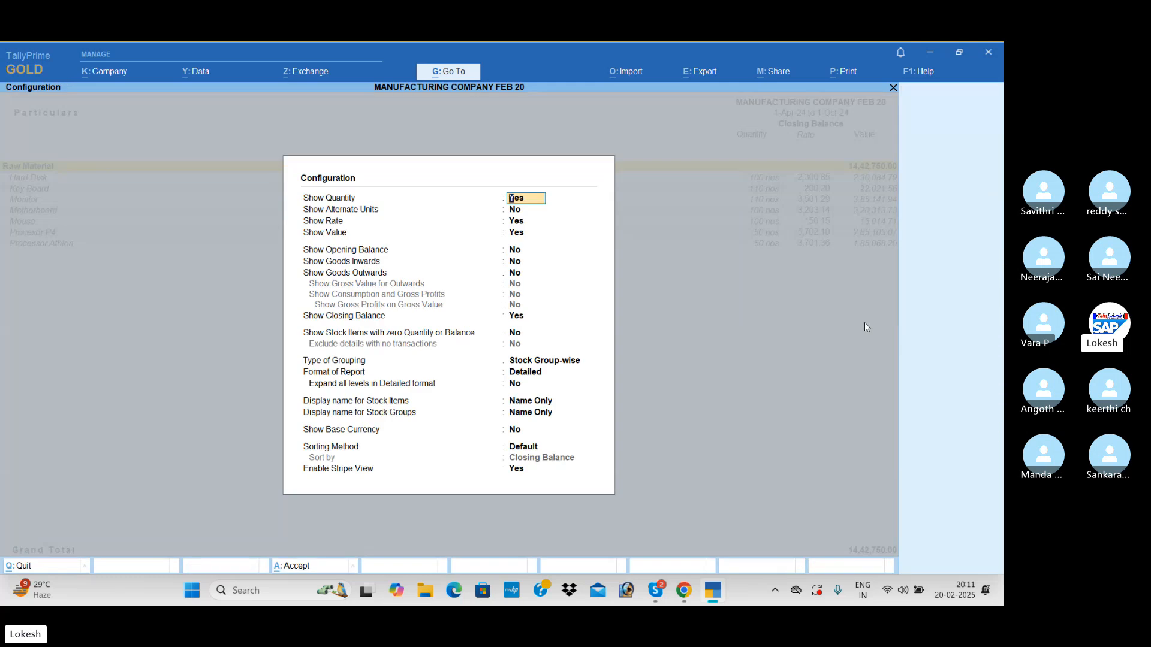
key(Down)
key(Down)
key(Down)
key(Down)
key(Down)
key(y)
key(Return)
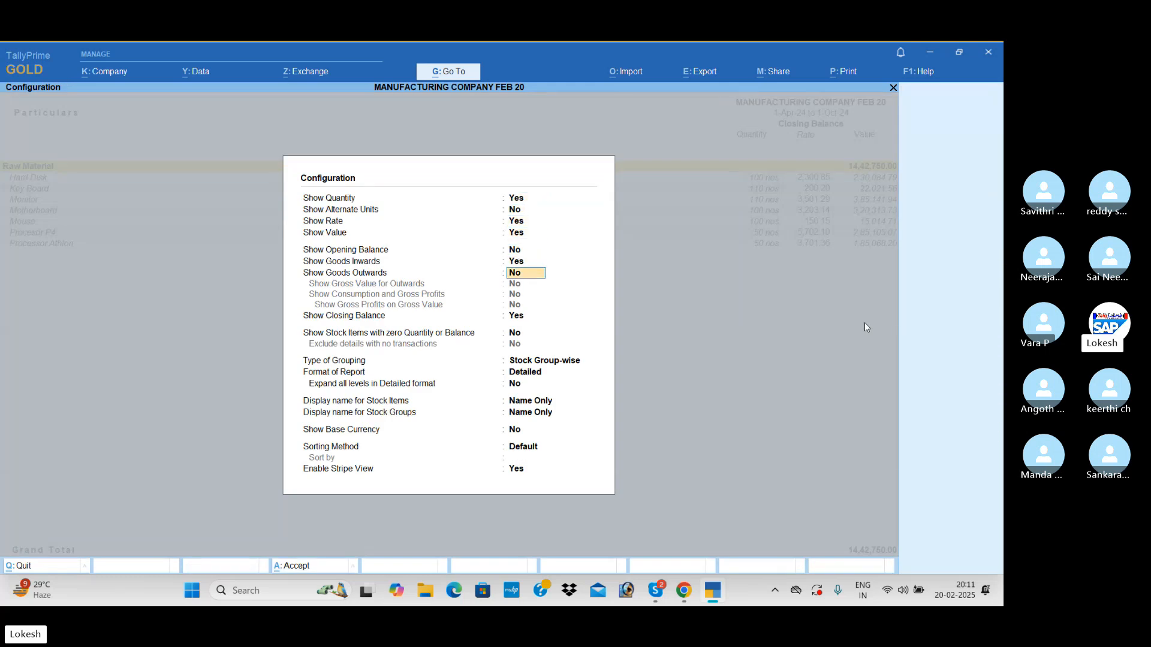
key(y)
key(Return)
key(Return)
key(ctrl+a)
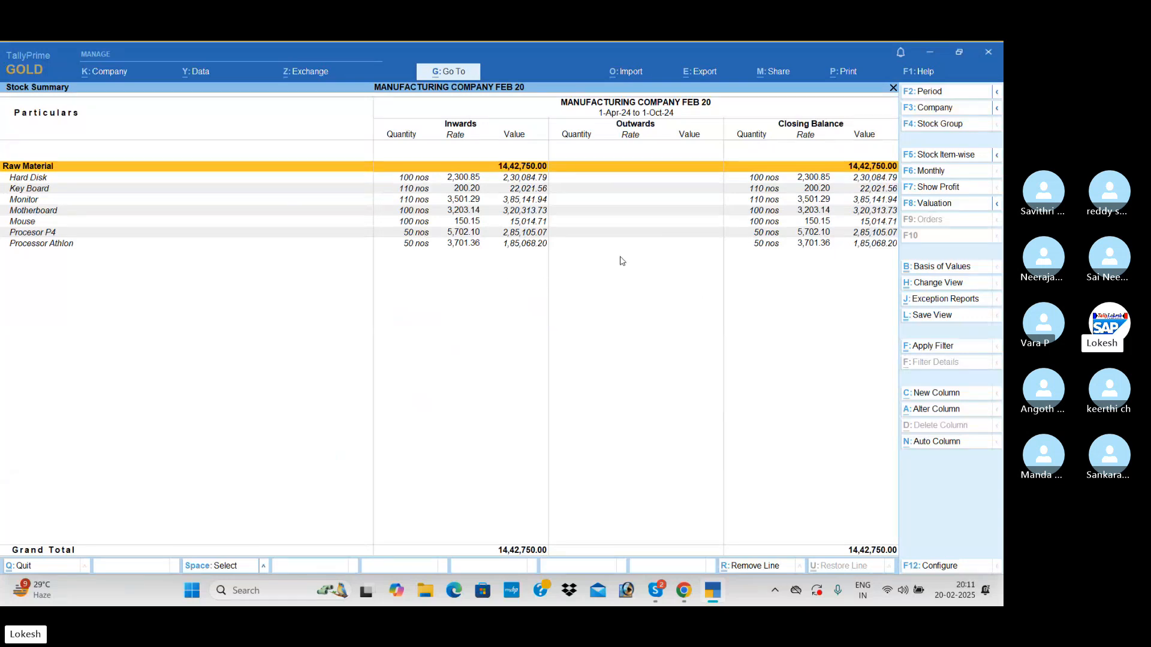
key(Escape)
key(Escape)
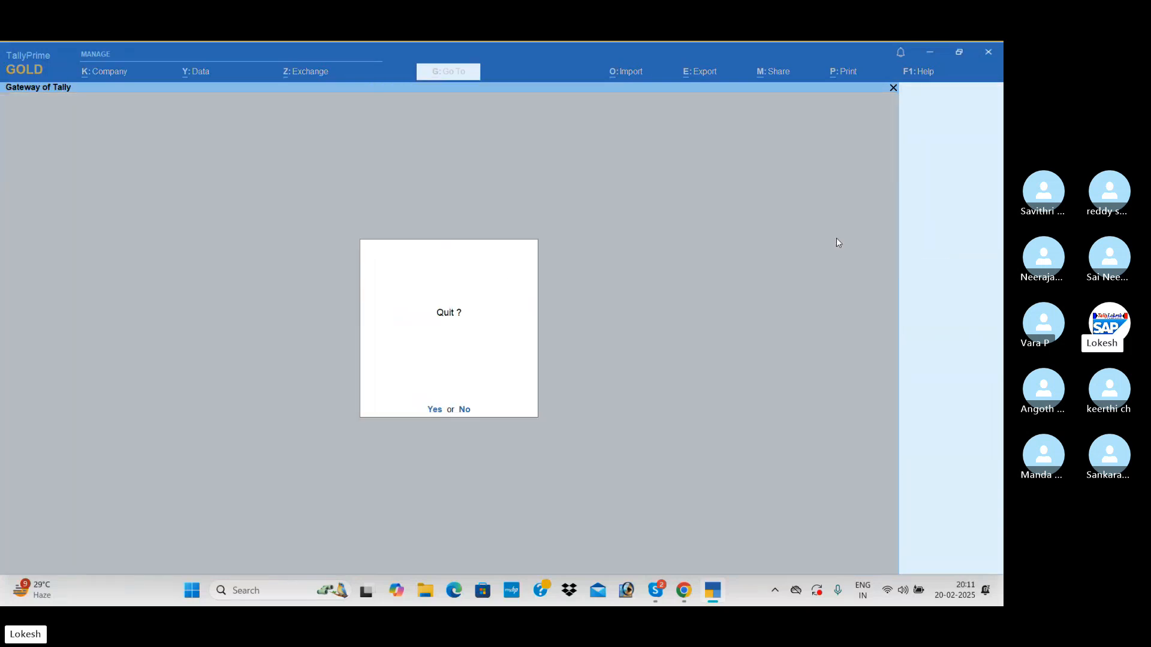
key(n)
Check the company's Dashboard for its trend, cash flow and balance tiles
key(Down)
key(Down)
key(Down)
key(Down)
key(Down)
key(Down)
key(Down)
key(Down)
key(Down)
key(Down)
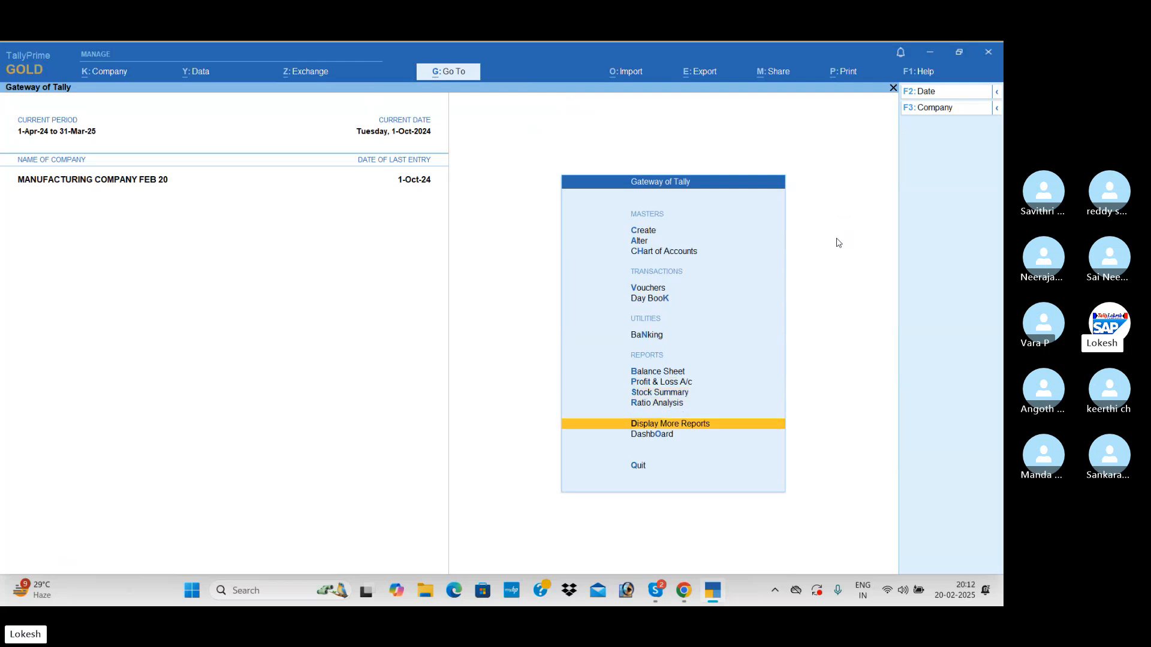
key(Down)
key(Return)
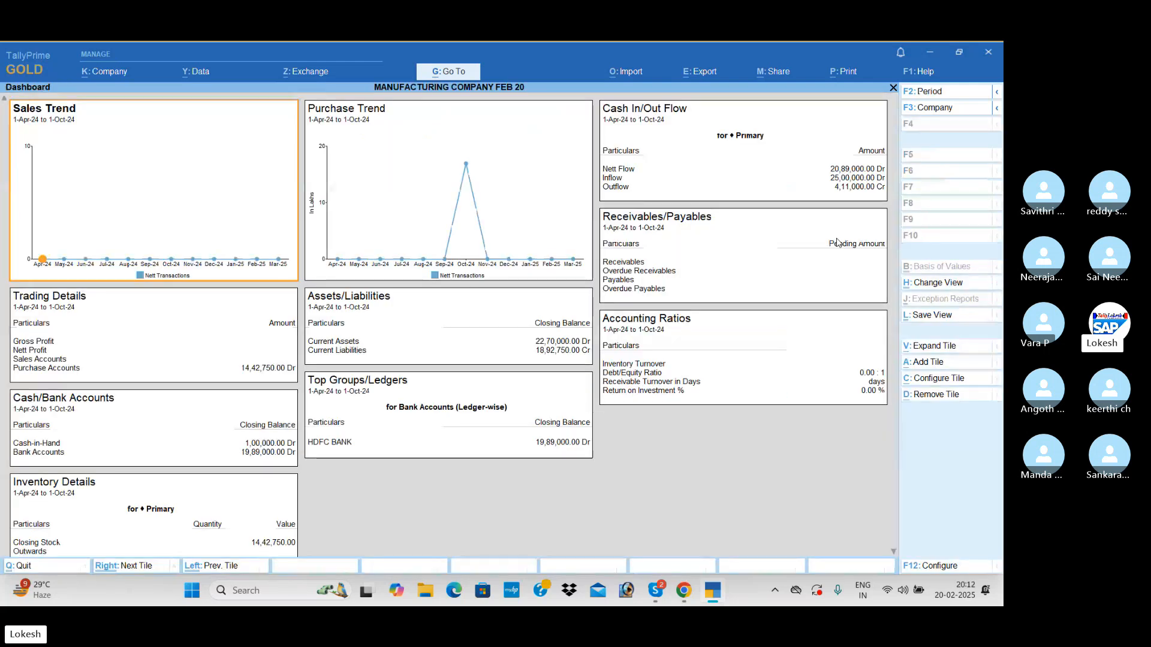
key(Escape)
Examine the Trial Balance in detailed format
key(Up)
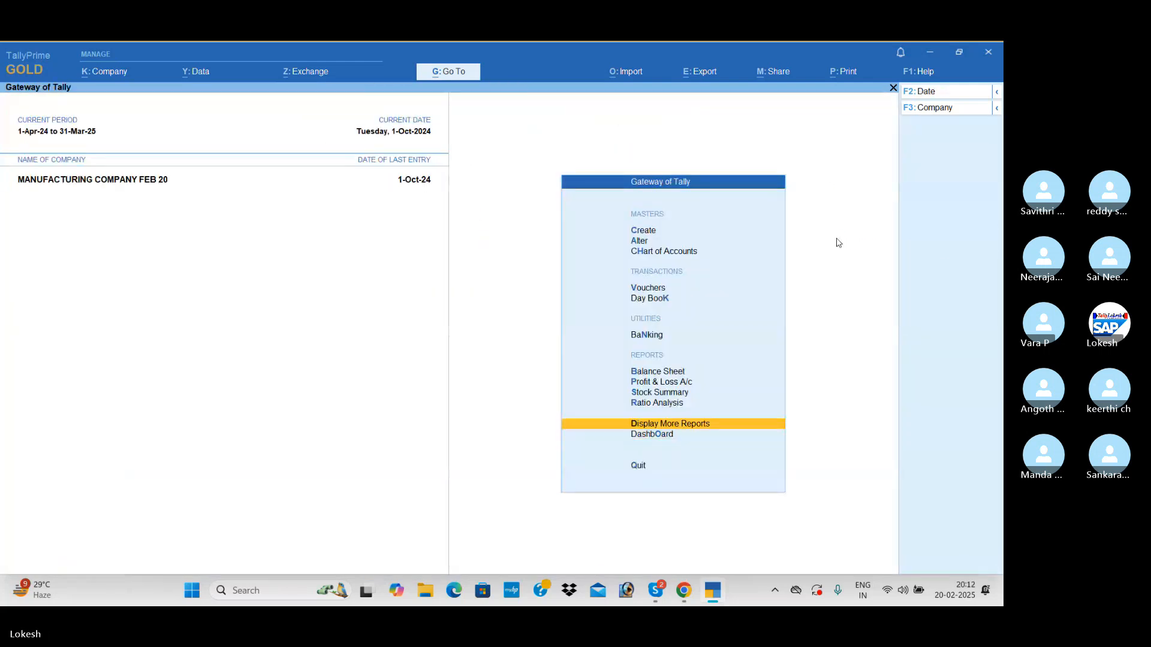
key(Return)
key(Return)
key(alt+F5)
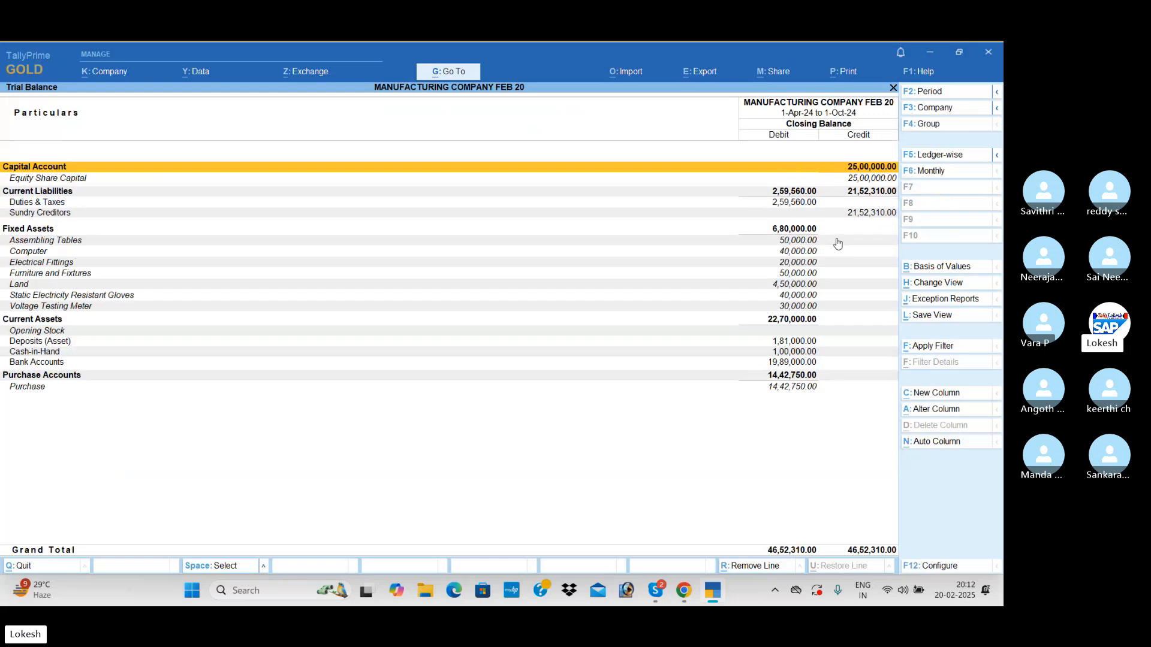
key(Escape)
Check the cash and bank closing balances in the Cash/Bank Book(s) summary of the Account Books
key(Down)
key(Down)
key(Down)
key(Down)
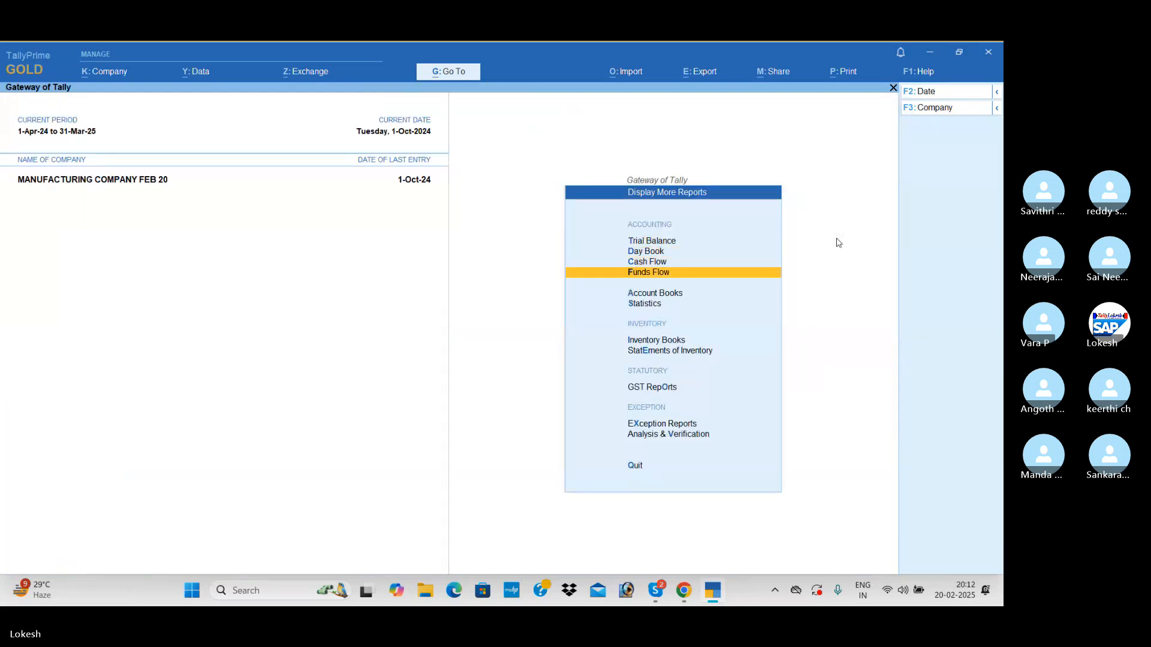
key(Return)
key(Return)
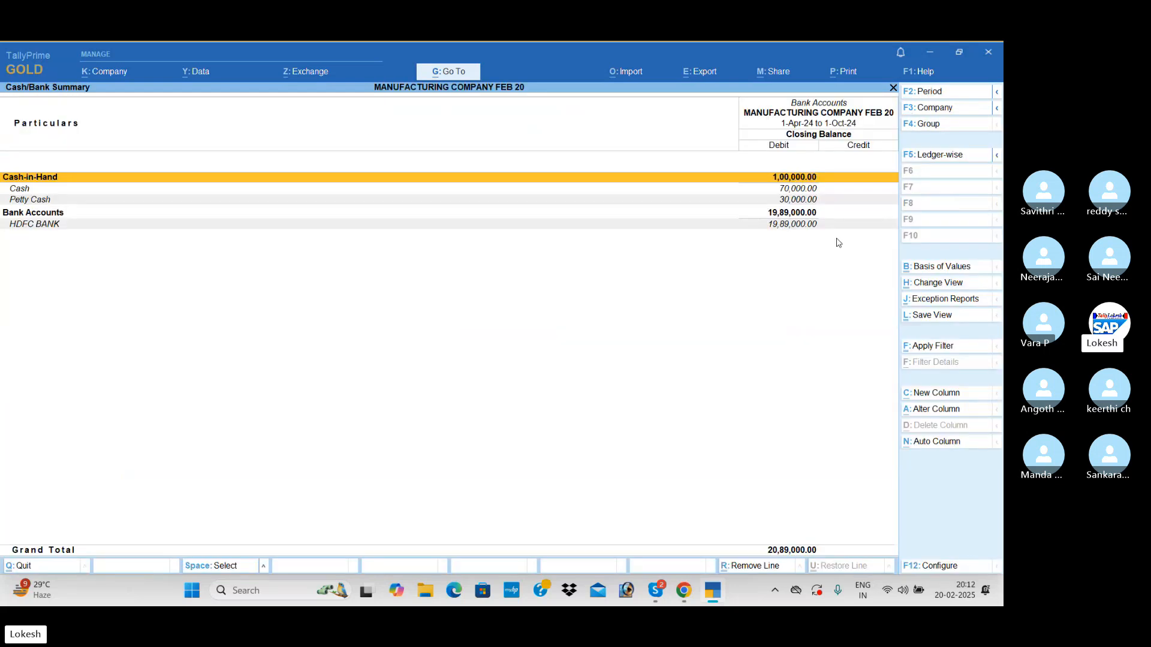
key(Escape)
Look at the Purchase Register in the Account Books
key(Down)
key(Down)
key(Down)
key(Down)
key(Down)
key(Down)
key(Down)
key(Down)
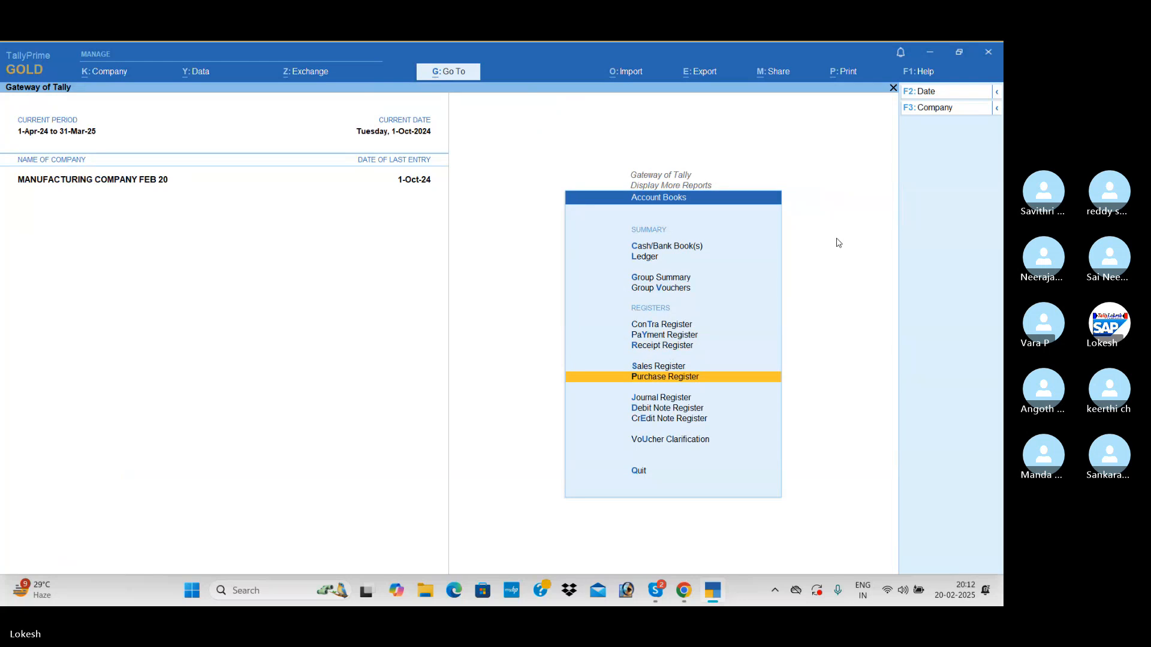
key(Return)
key(Escape)
key(Up)
key(Escape)
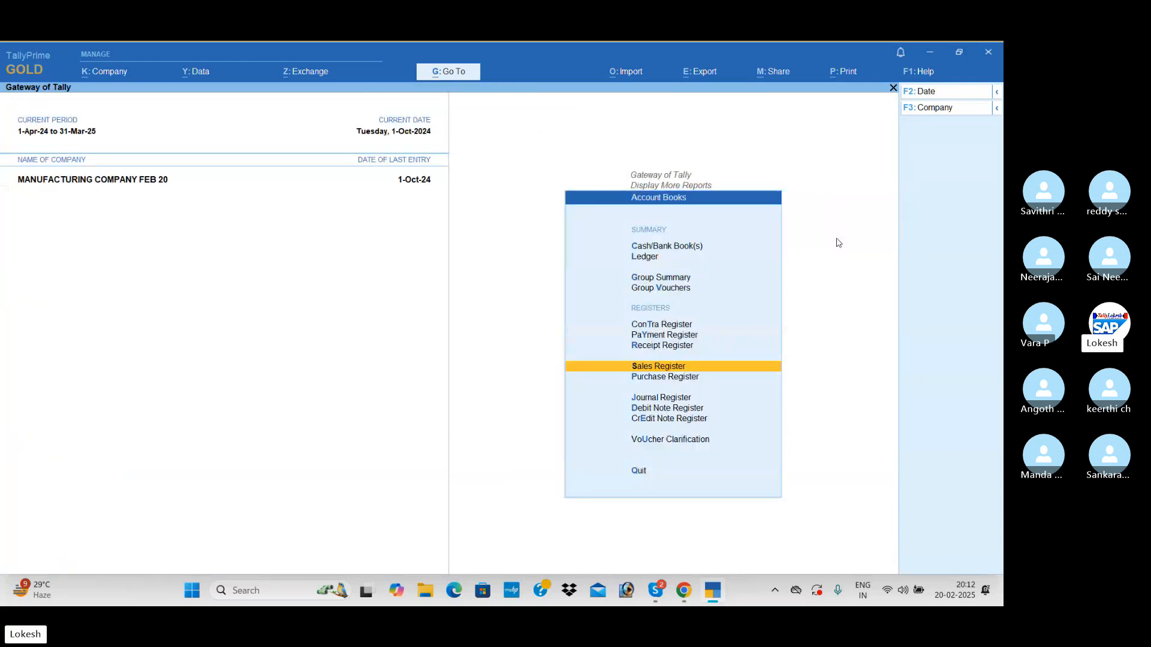
Look at the Receipt Register and its October vouchers
key(Up)
key(Return)
key(Return)
key(Escape)
key(Up)
key(Up)
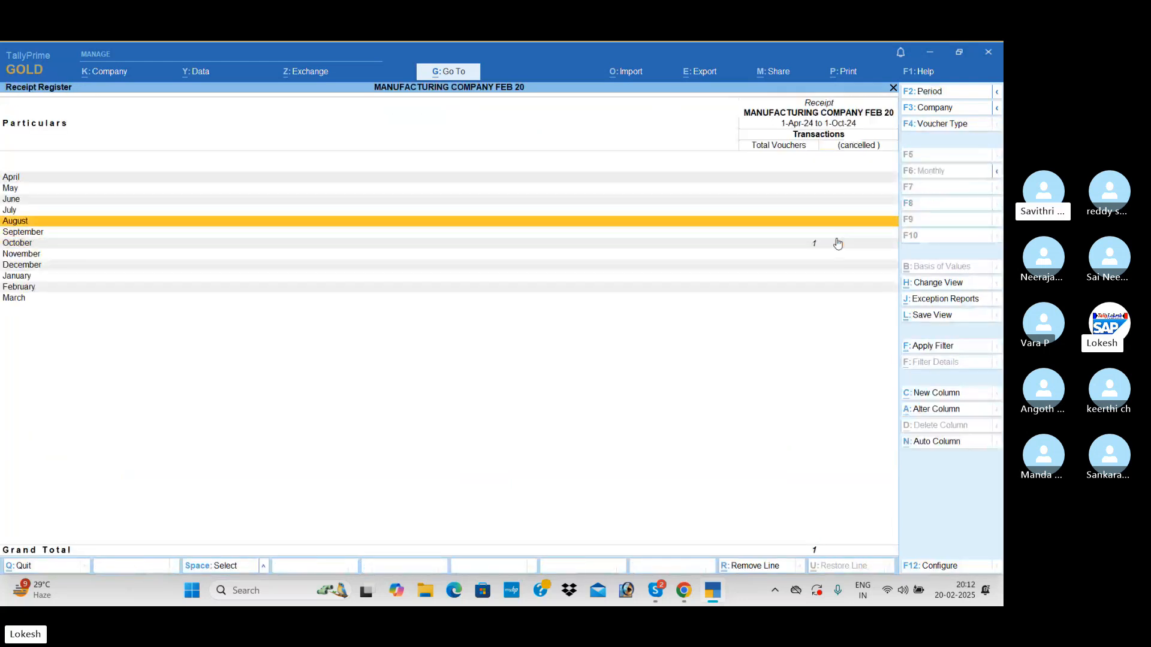
key(Escape)
List the October payment vouchers in the Payment Register
key(Up)
key(Return)
key(Return)
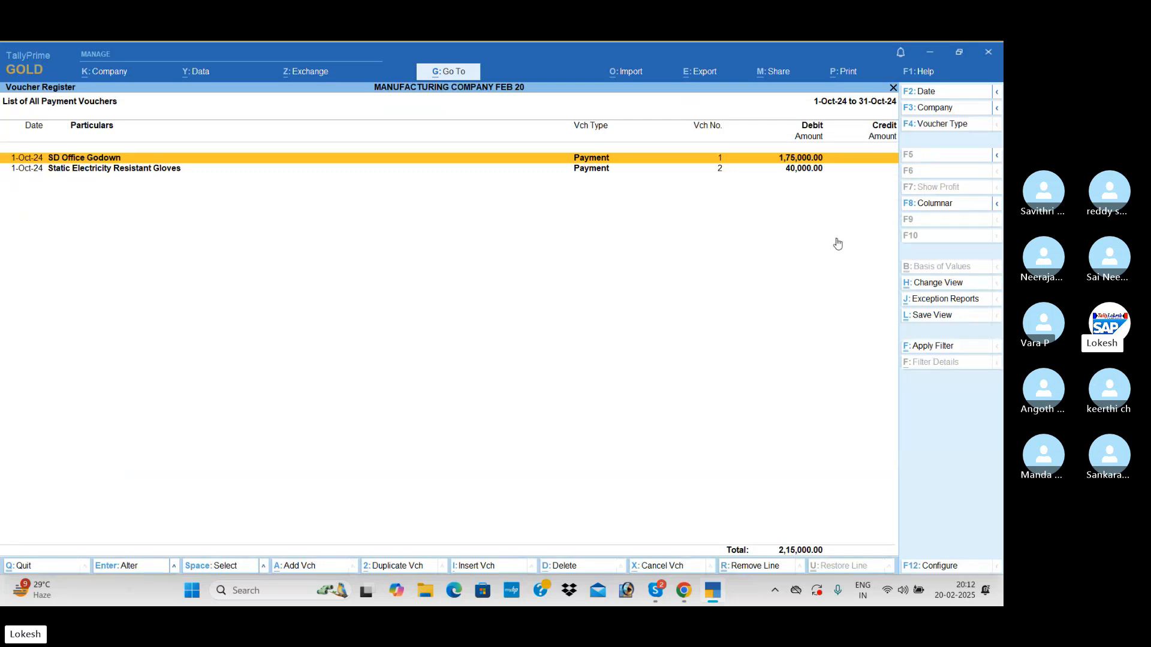
key(Escape)
key(Escape)
List the October contra vouchers in the ConTra Register and return to the Gateway of Tally
key(Up)
key(Return)
key(Return)
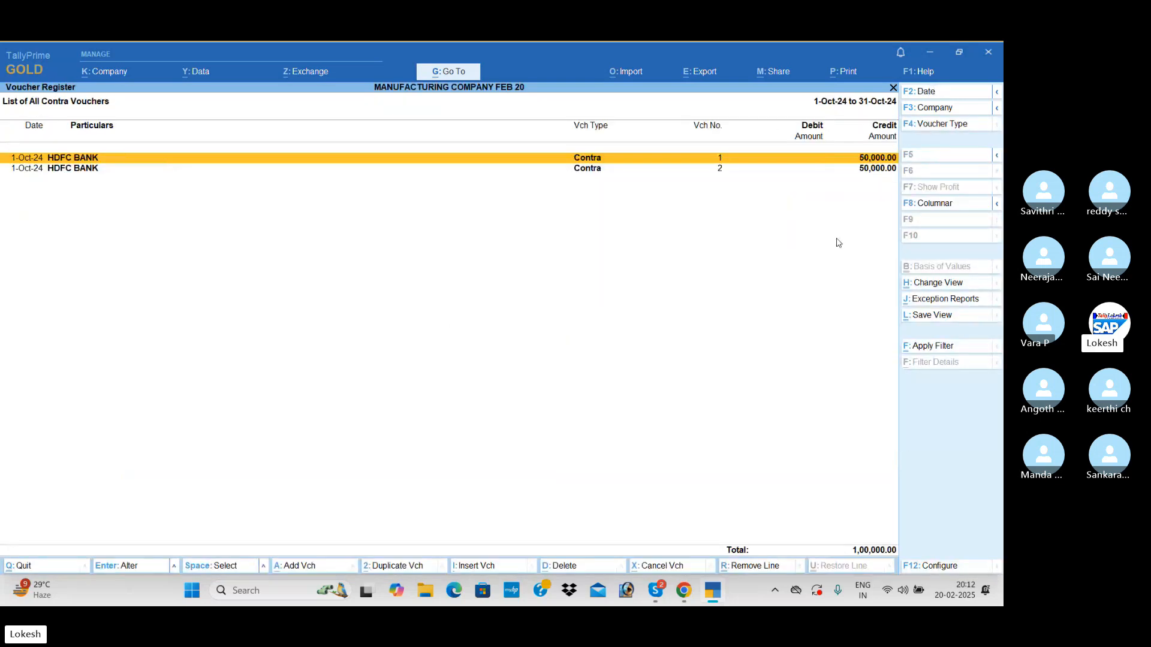
key(Escape)
key(Escape)
key(Escape)
key(Escape)
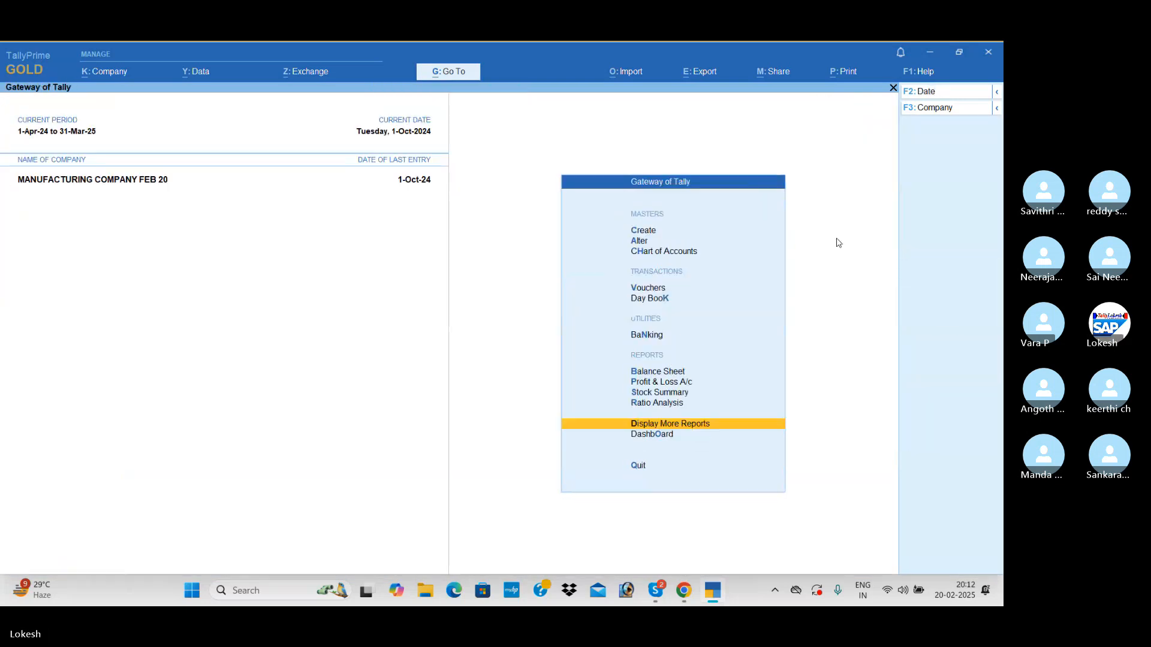
Start a new payment voucher dated 1-Nov-24
key(Up)
key(Up)
key(Up)
key(Up)
key(Up)
key(Up)
key(Up)
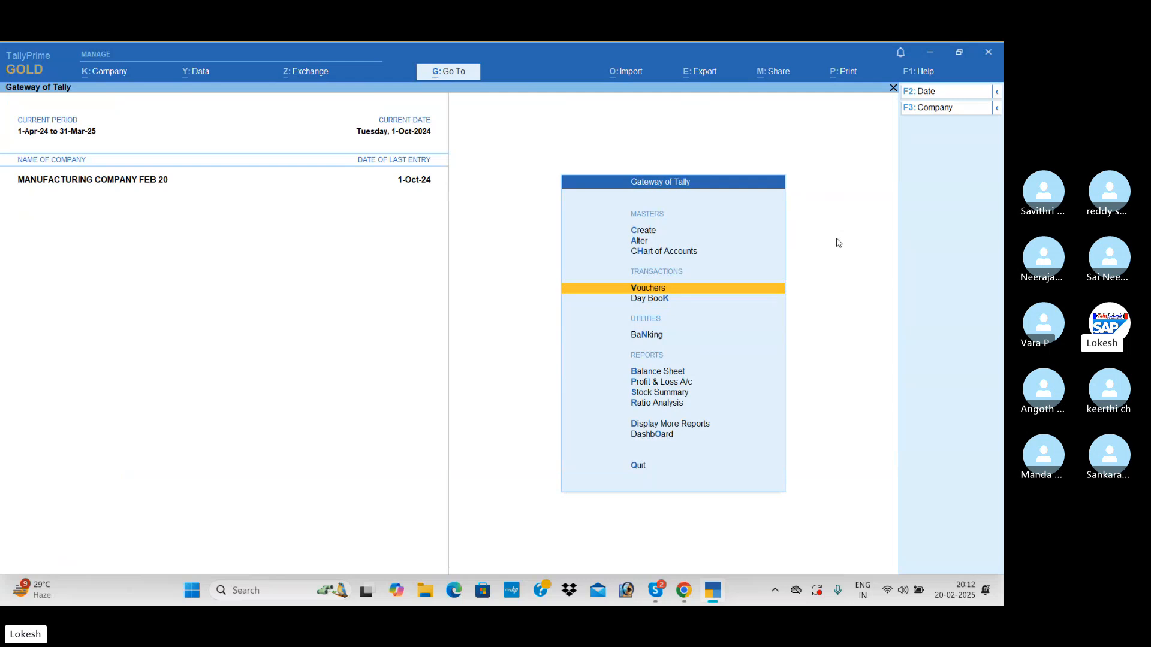
key(Return)
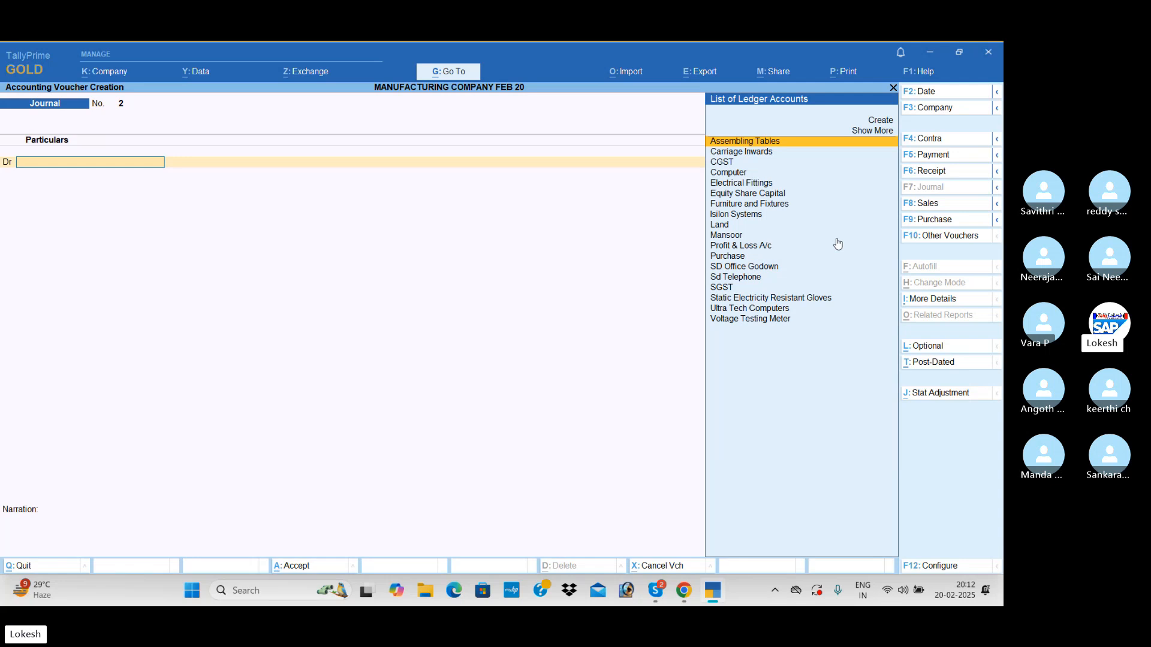
click(944, 94)
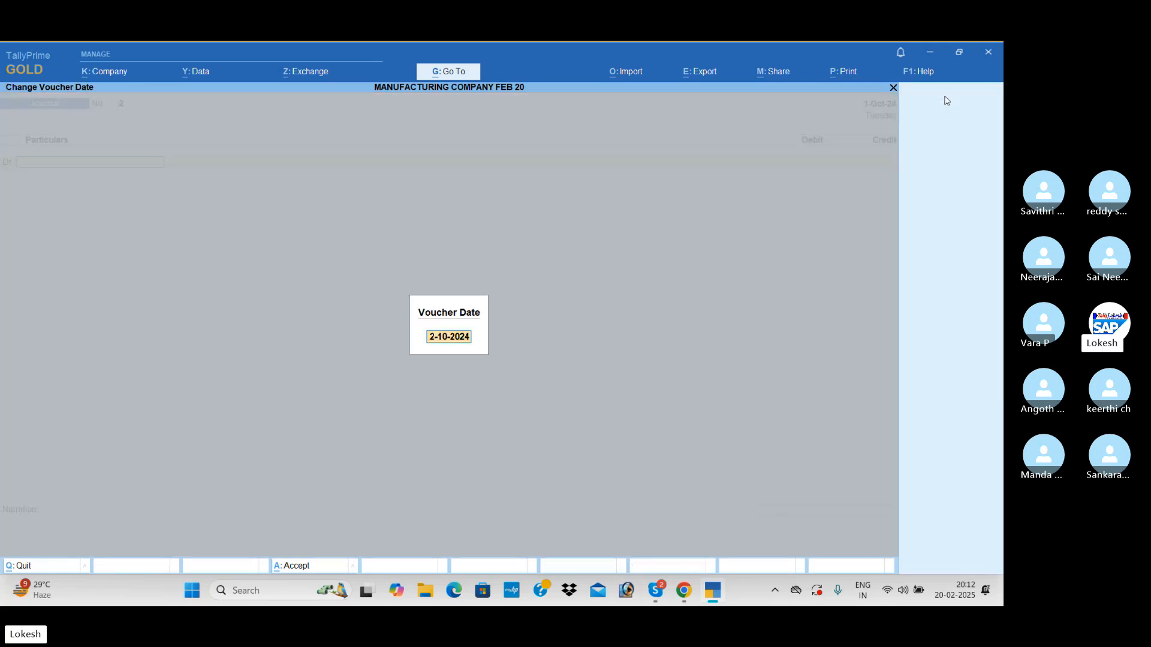
text(1-10)
key(Return)
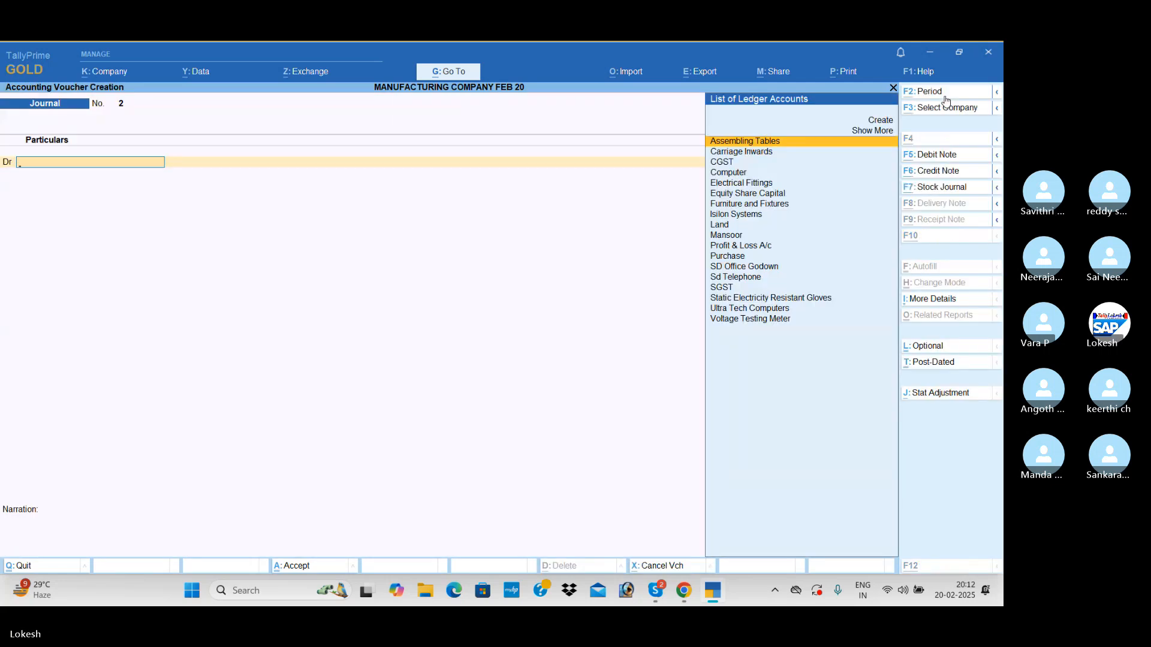
click(938, 157)
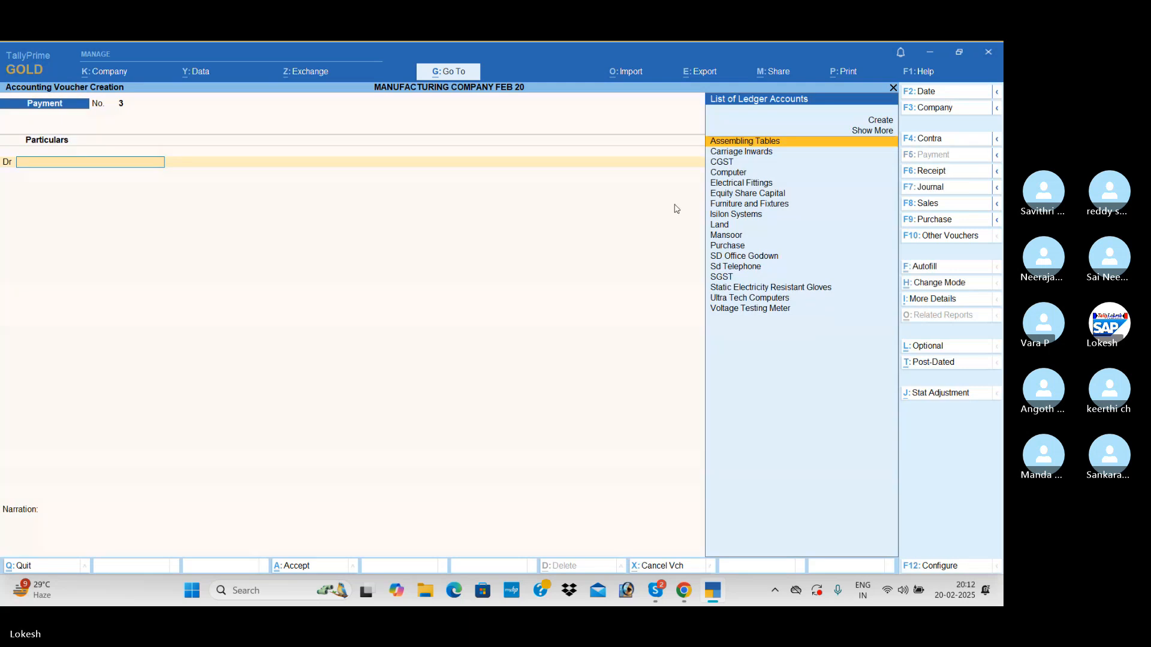
Create a Salaries ledger under Indirect Expenses and debit it 9,000 in the payment voucher
key(alt+c)
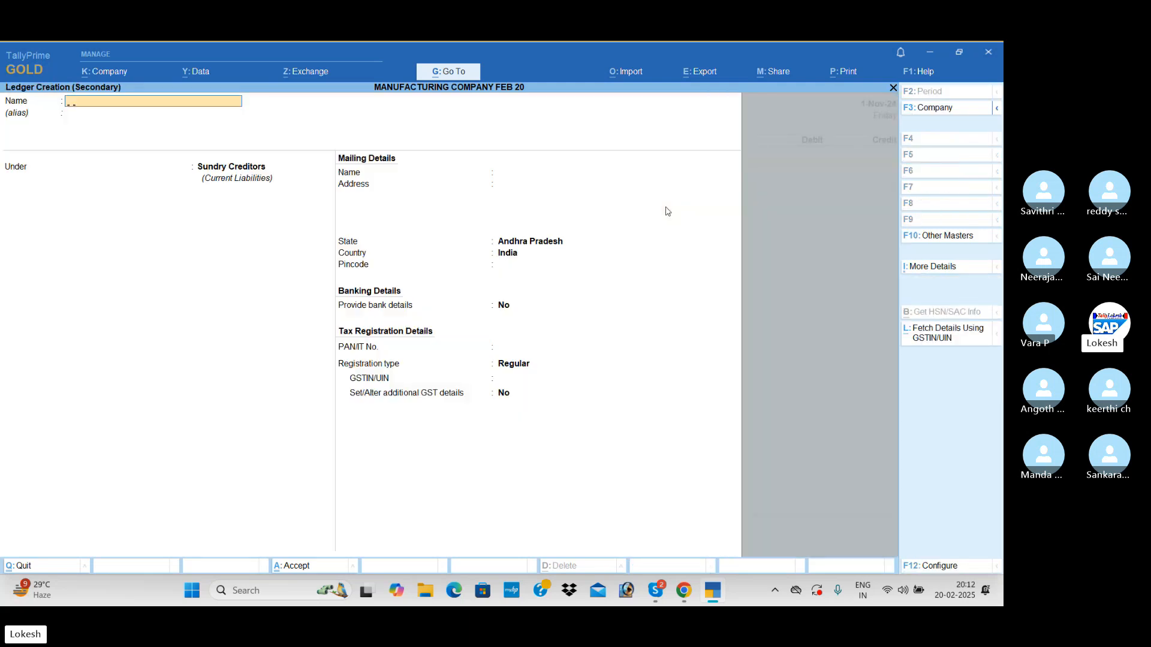
text(Salaries)
key(Return)
key(Return)
text(I)
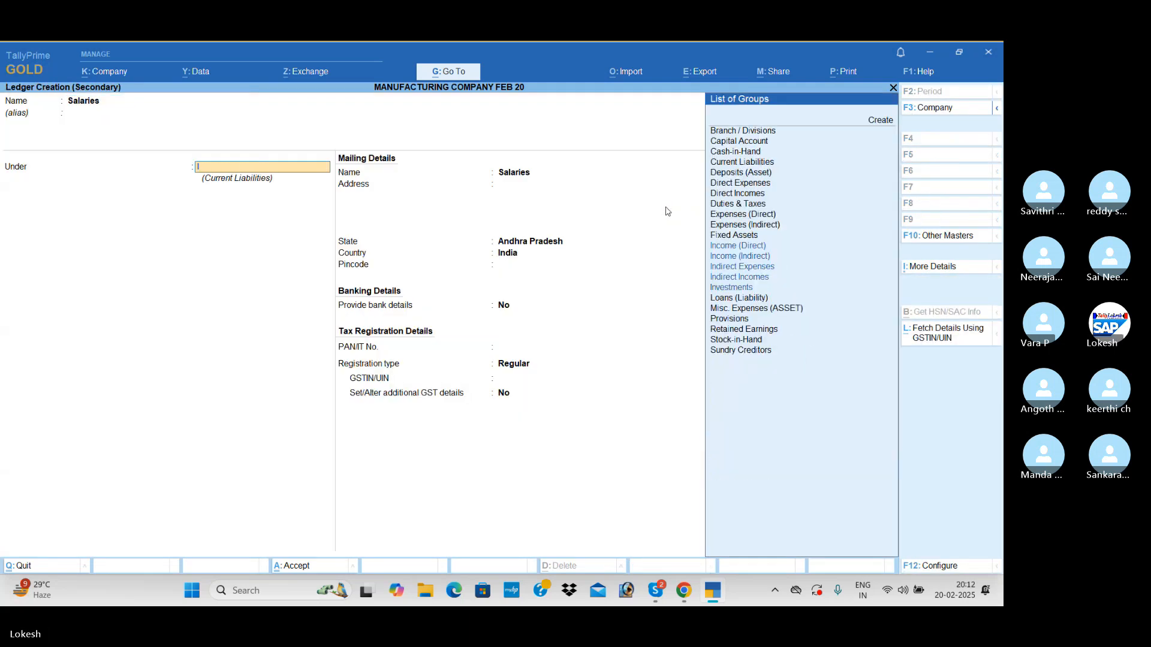
text(nd)
key(Down)
key(Return)
key(ctrl+a)
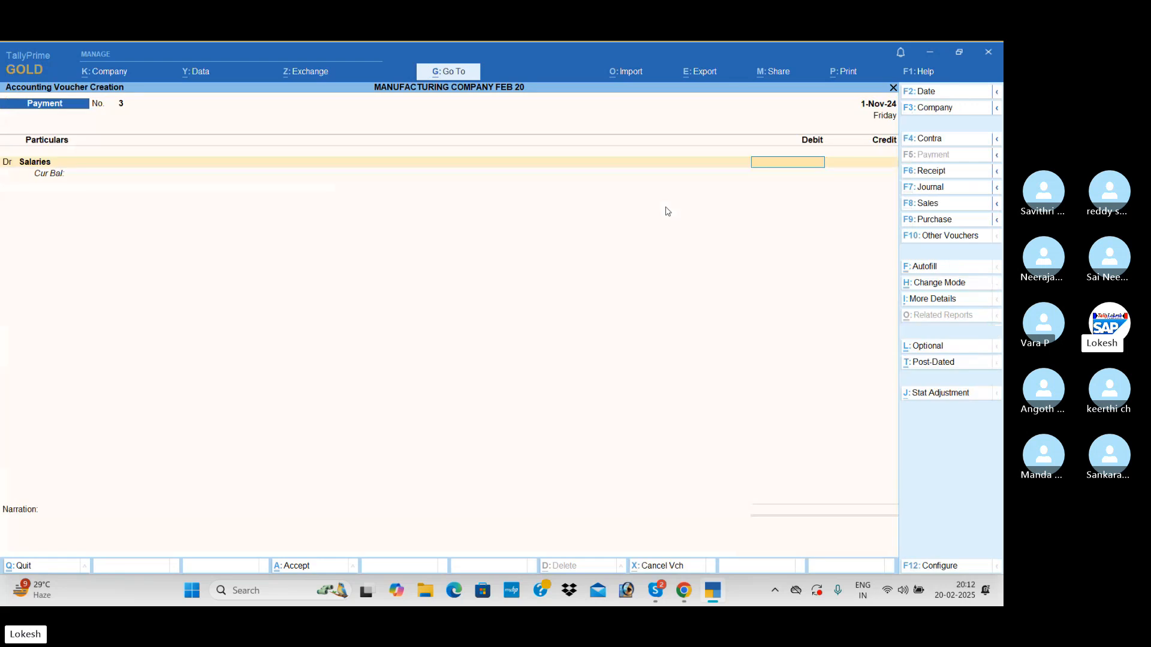
text(9,00)
text(000)
key(Return)
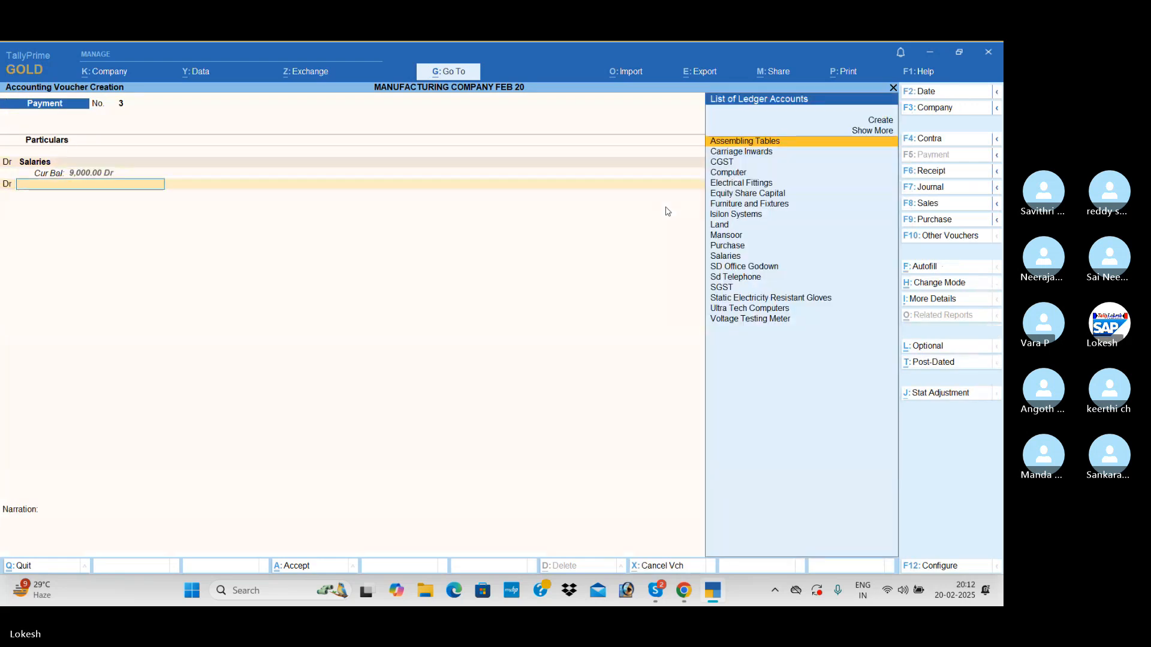
Create an Electricity Bill ledger under Indirect Expenses and debit it 400 in the payment voucher
key(alt+c)
text(Ele)
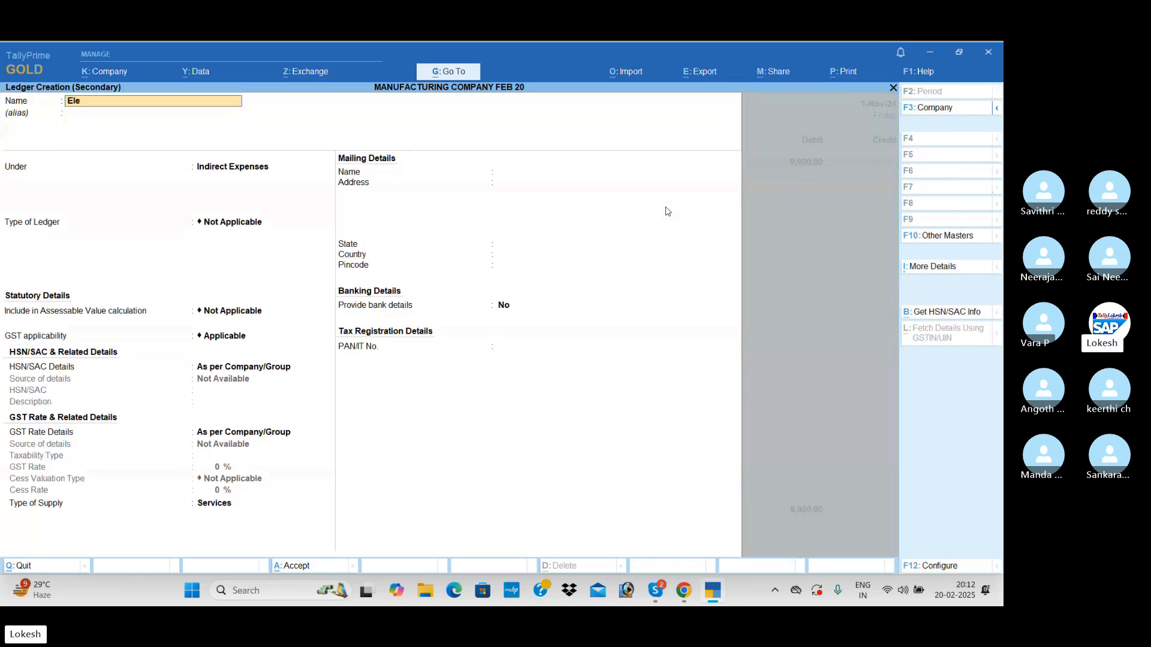
text(ctricity)
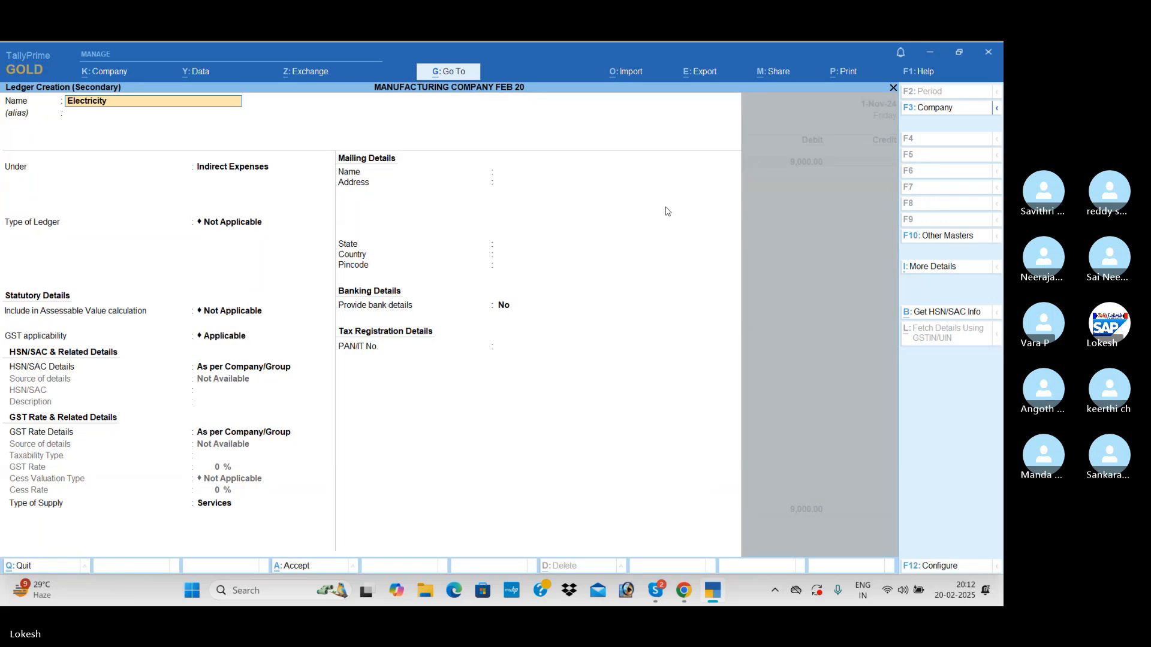
text( Bill)
key(Return)
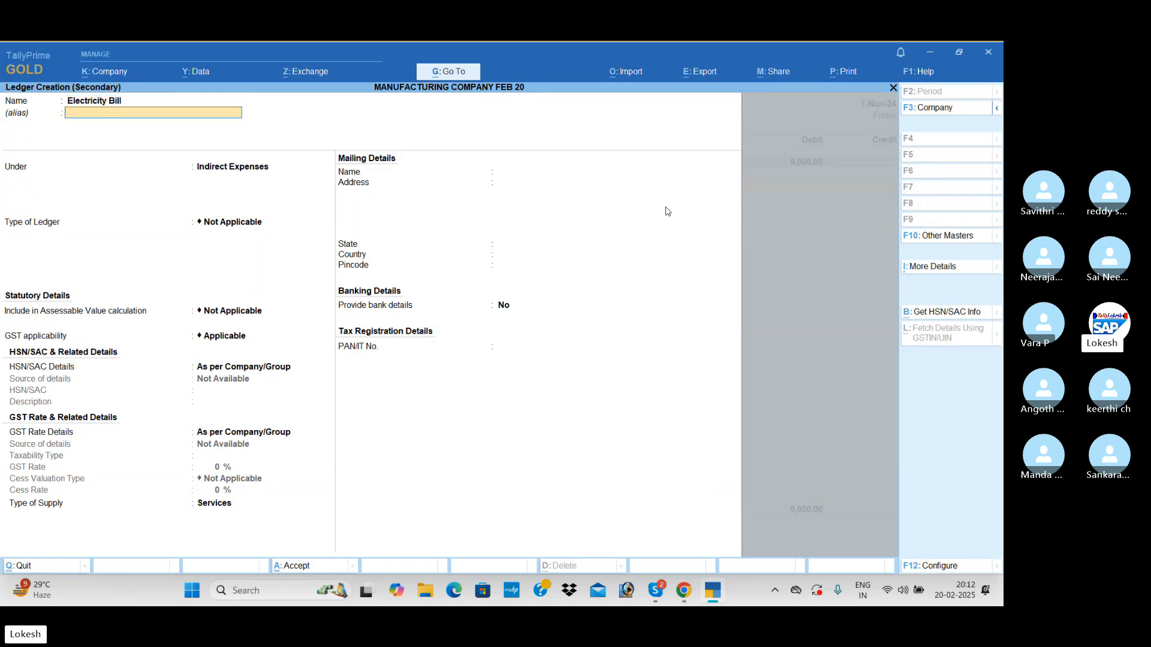
key(ctrl+a)
text(400)
key(Return)
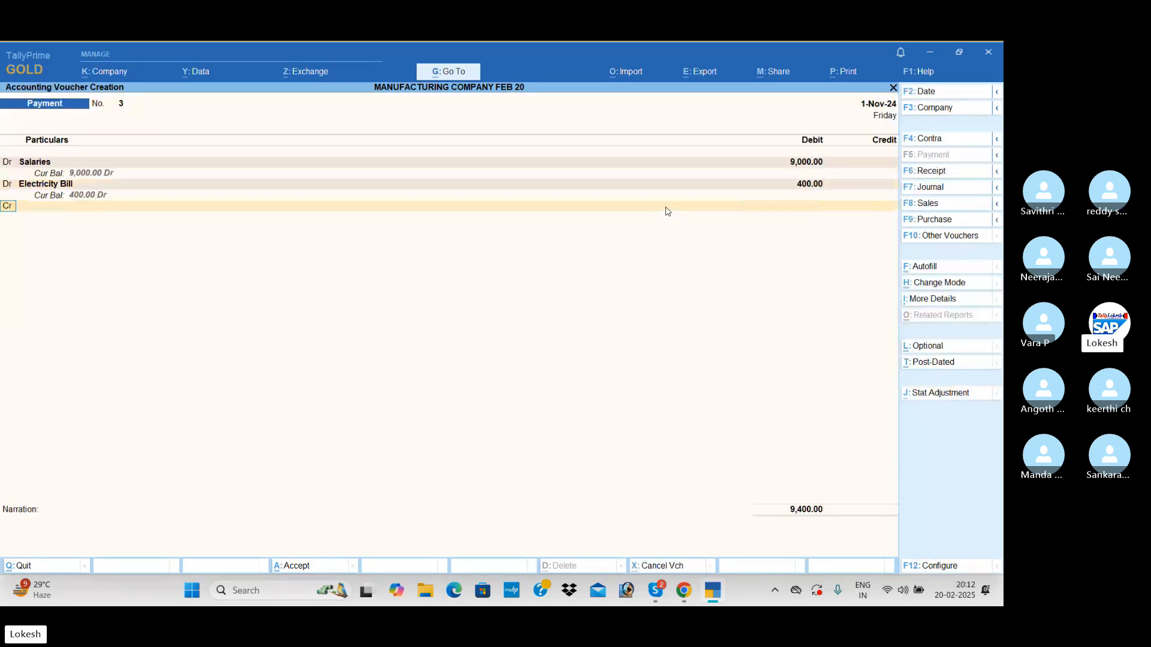
Create a Conveyance Bill ledger under Indirect Expenses and debit it 800 in the payment voucher
key(alt+c)
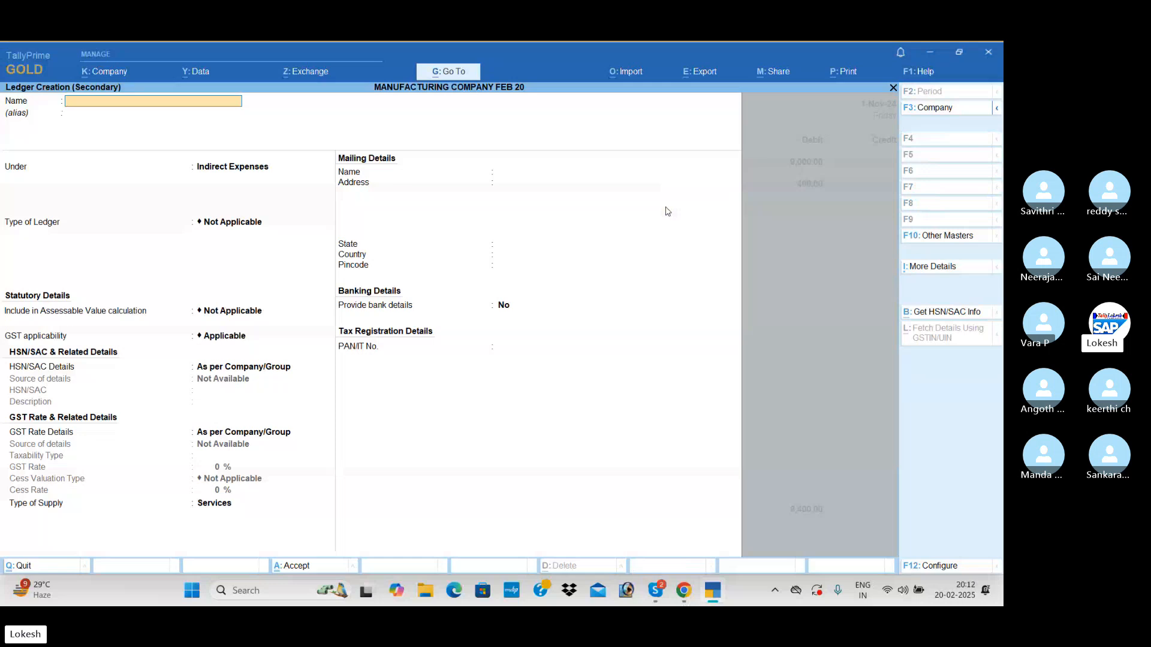
text(Conve)
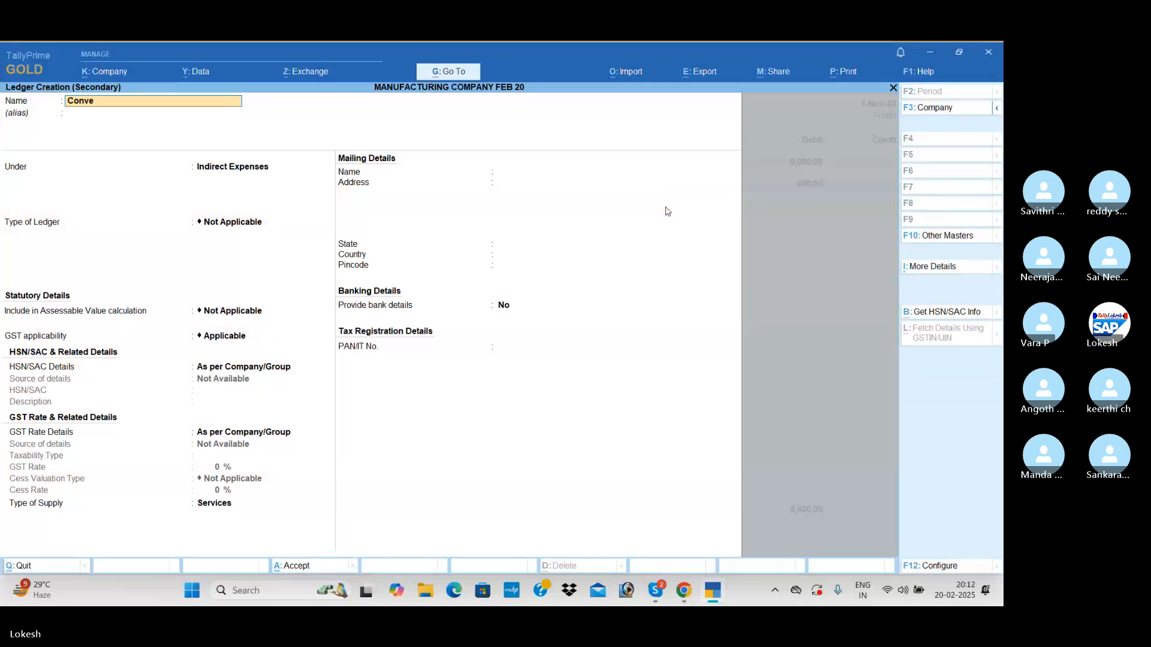
text(yance Bill)
key(ctrl+a)
text(800)
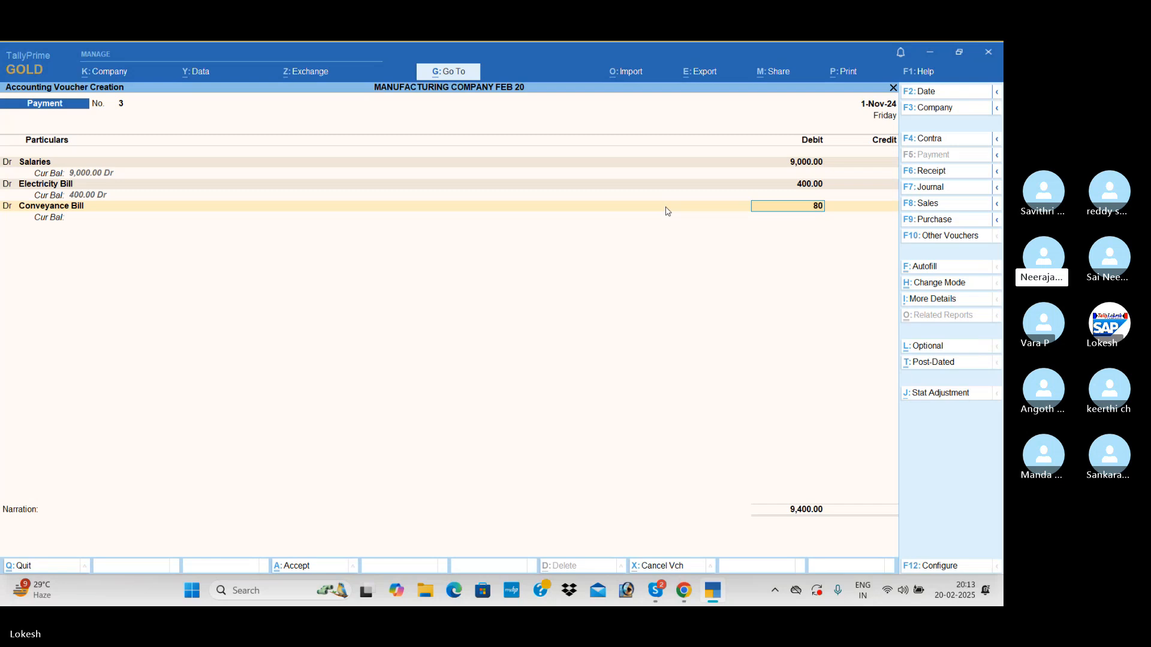
key(Return)
key(Return)
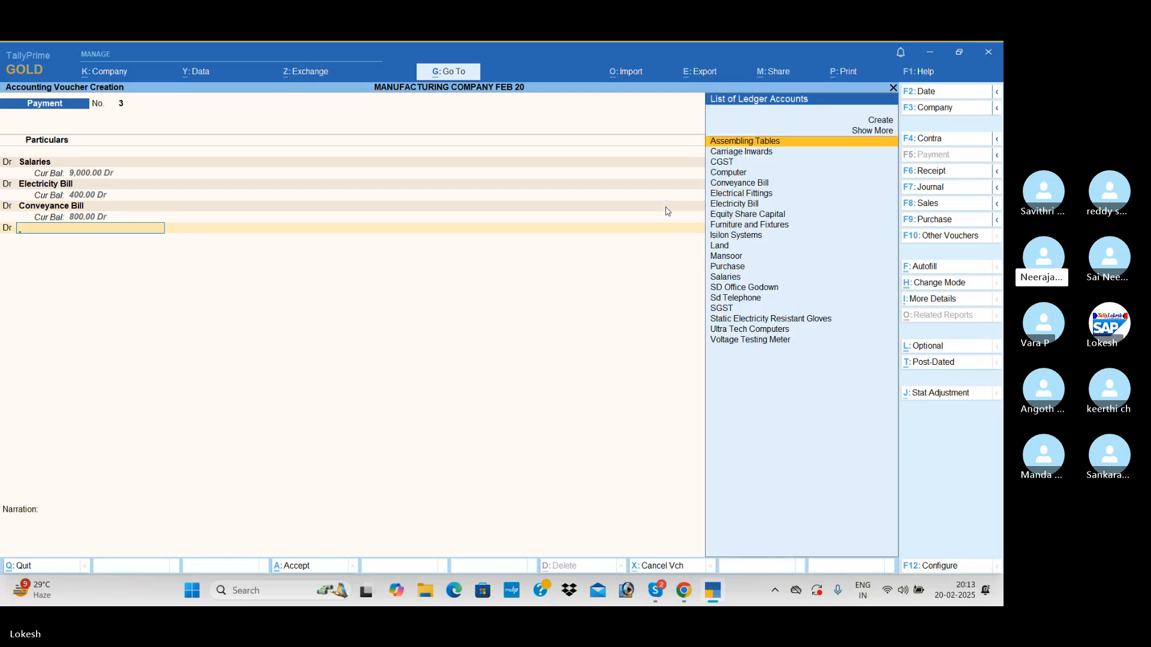
Create a Rent Exp ledger under Indirect Expenses and debit it 15,000 in the payment voucher
text(ren)
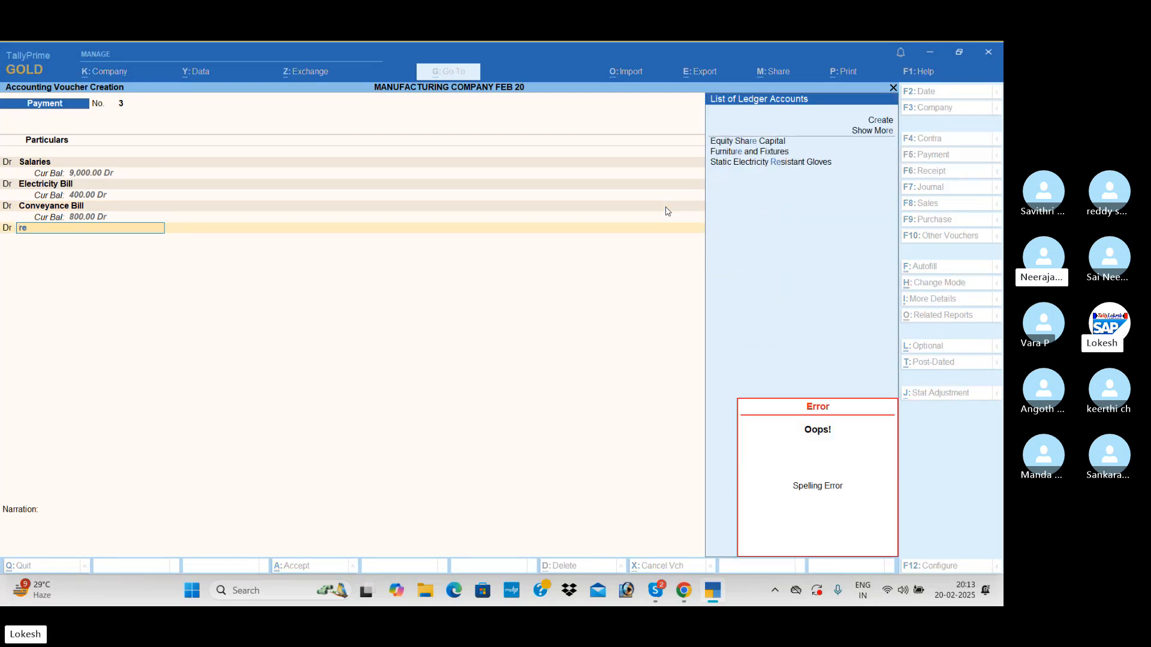
key(alt+c)
text(Rent Ex)
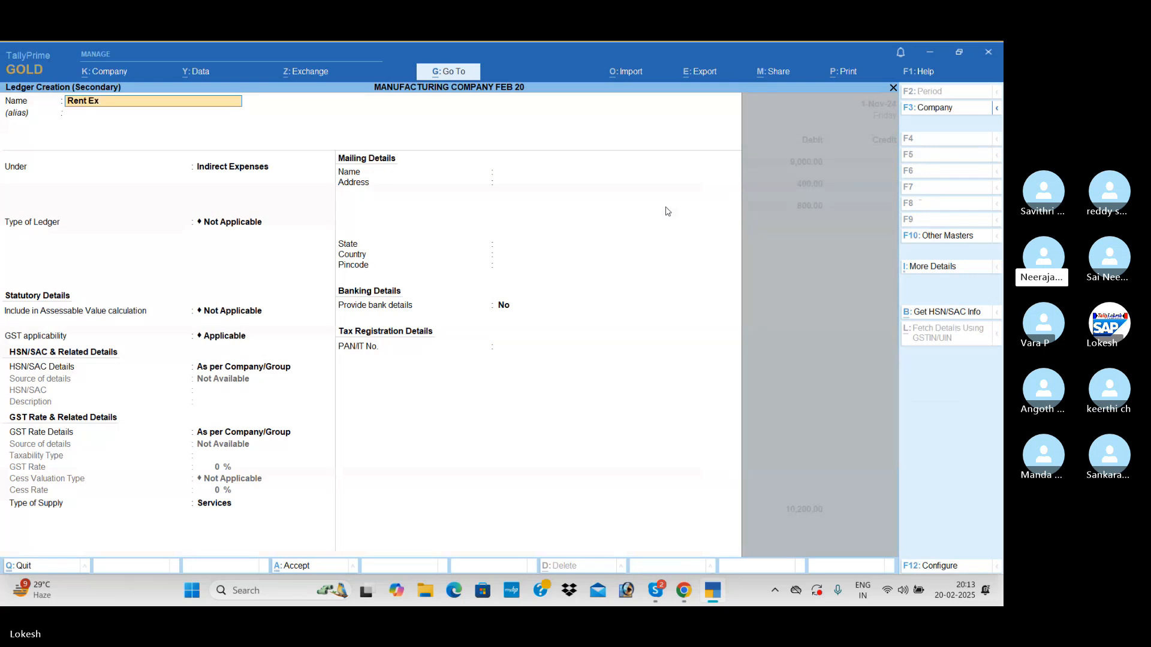
key(Return)
key(Return)
key(ctrl+a)
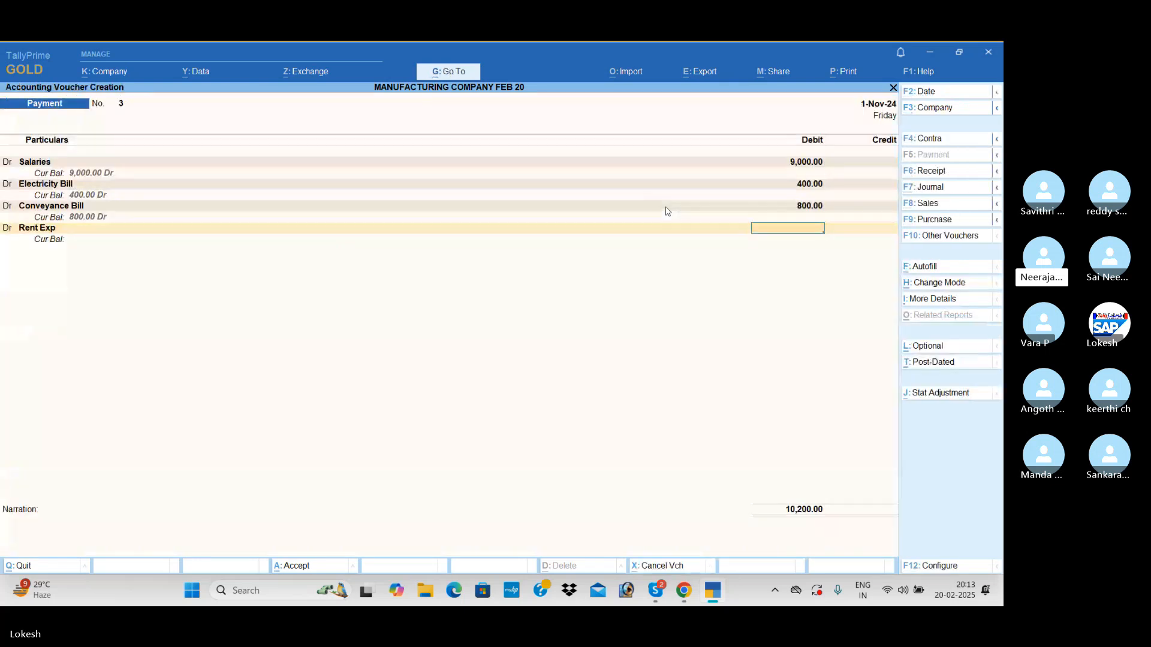
text(15000)
key(Return)
key(Return)
Create a Stationery Exp ledger under Indirect Expenses and debit it 2,400 in the payment voucher
key(alt+c)
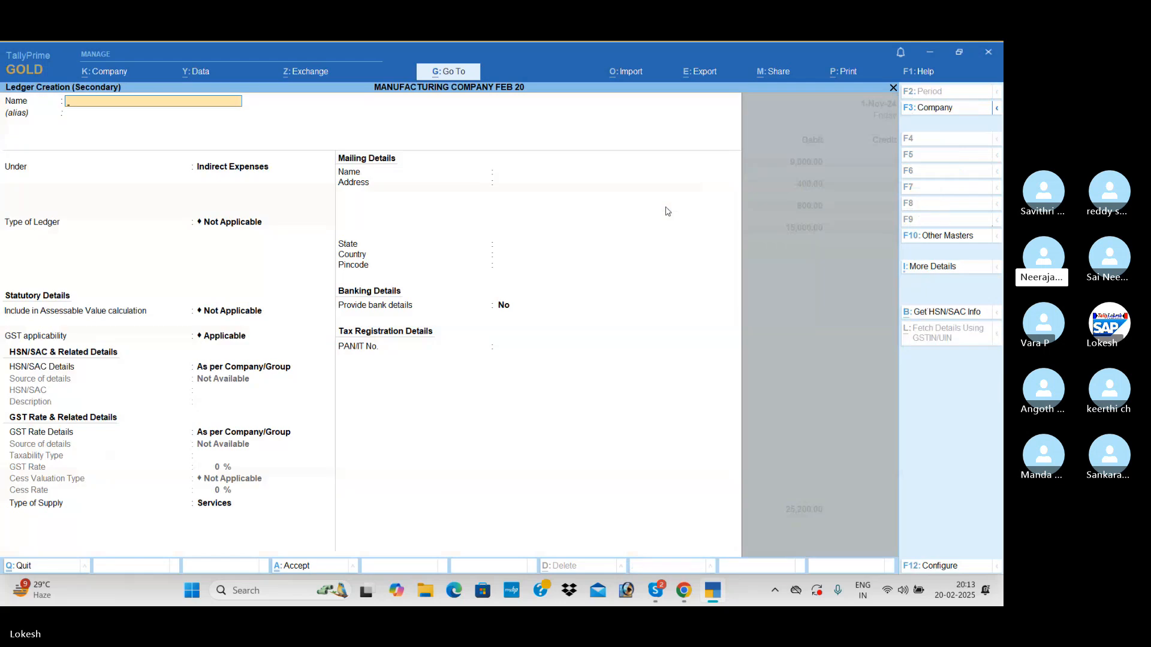
text(Stationery exp)
key(Return)
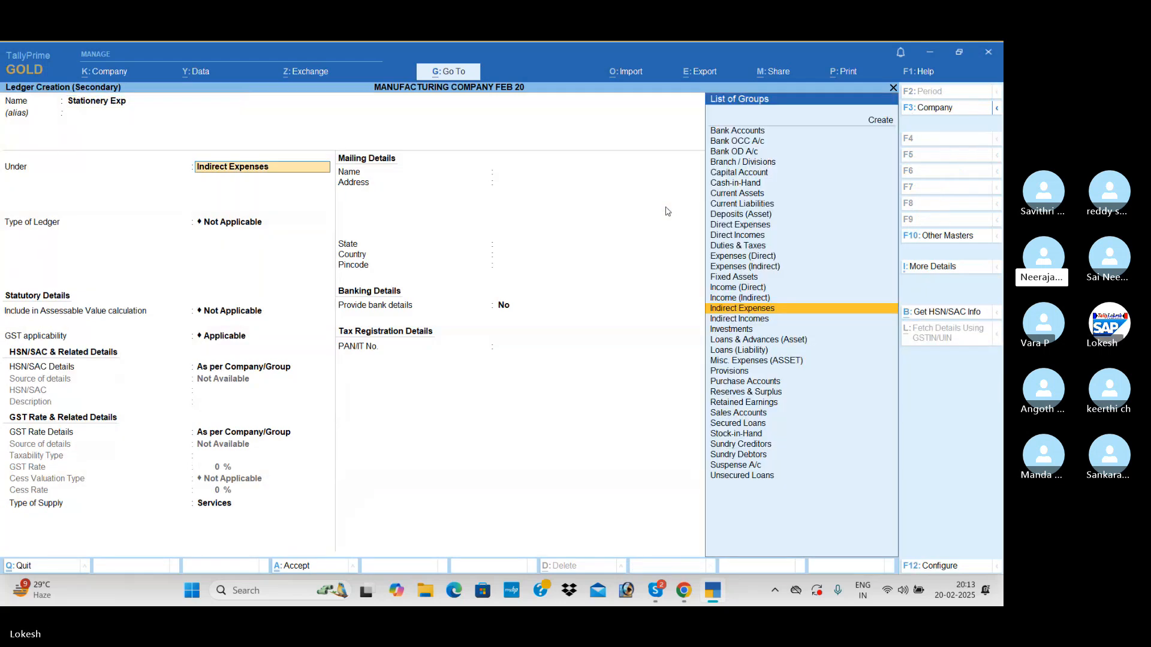
key(ctrl+a)
text(2400)
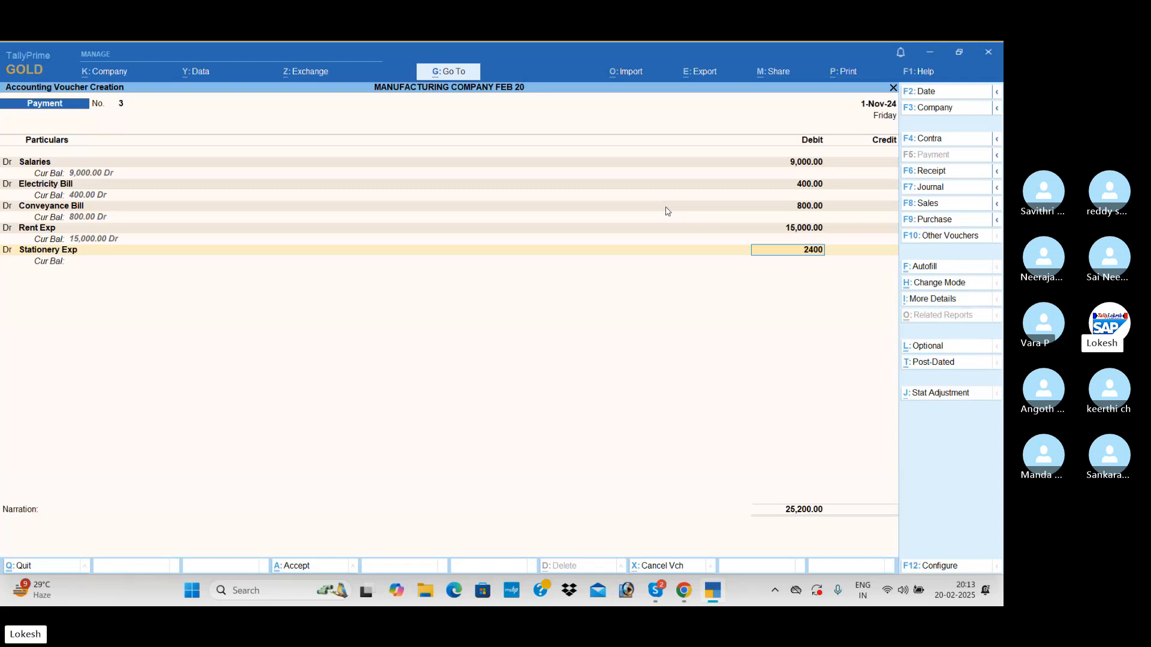
key(Return)
Credit the full expense total to Petty Cash and save the payment voucher
text(pe)
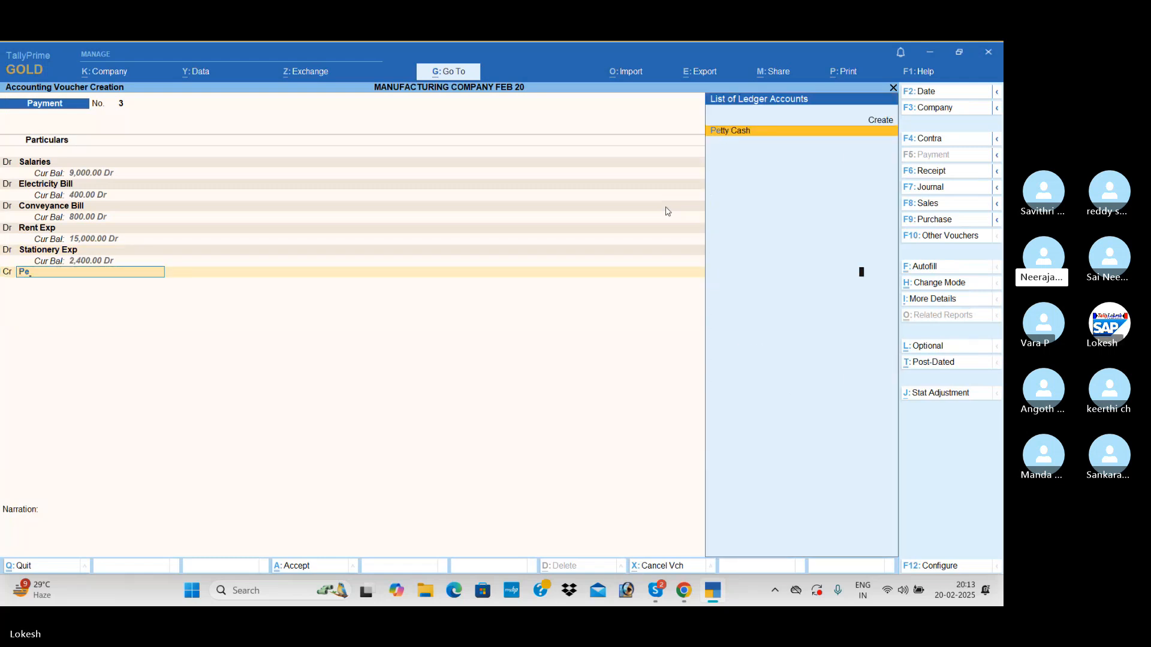
key(Return)
key(Return)
key(Return)
key(Return)
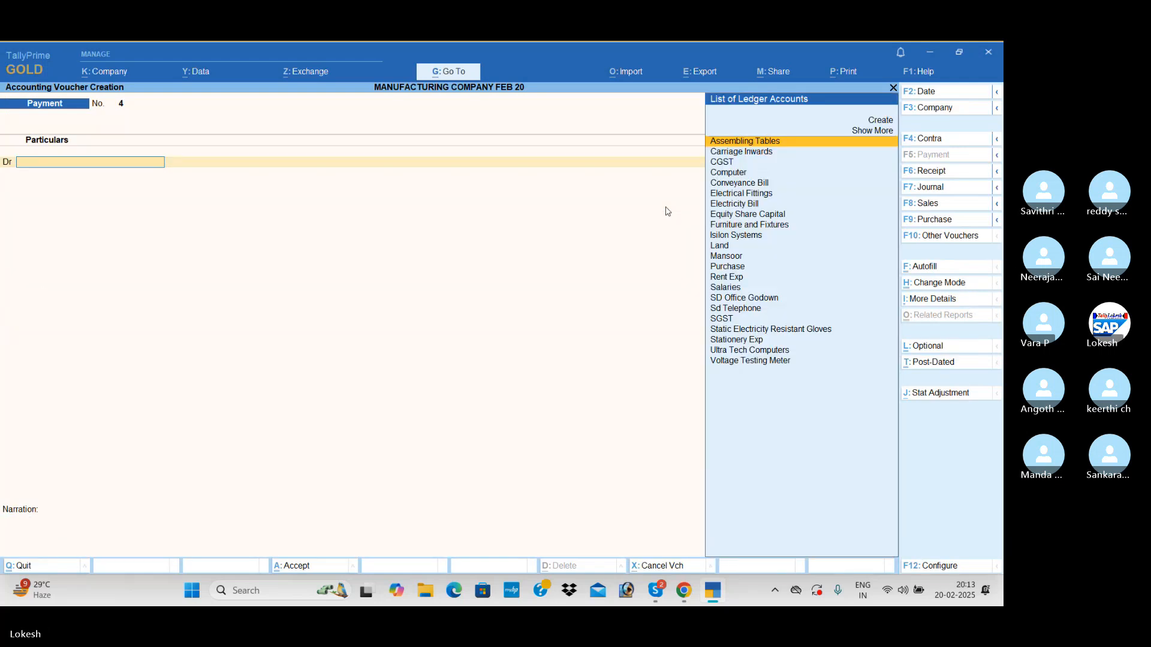
Record a contra voucher dated 1-Nov-24 crediting HDFC BANK 40,000 and debiting Cash, then leave voucher entry
click(928, 139)
text(h)
key(Return)
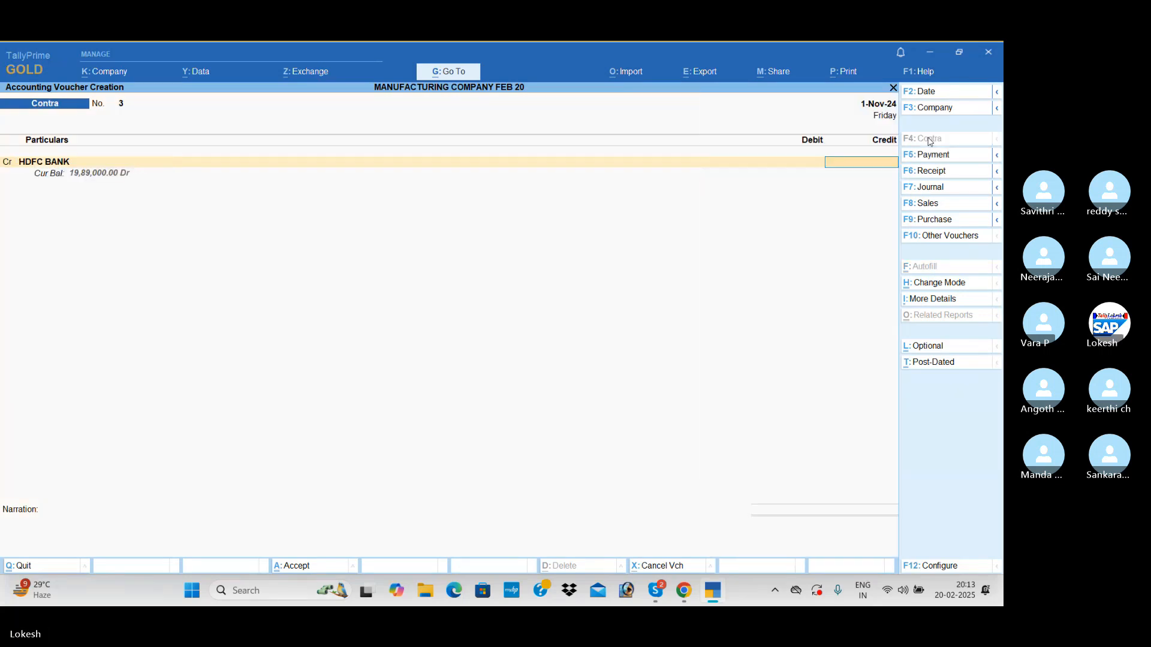
text(40,000)
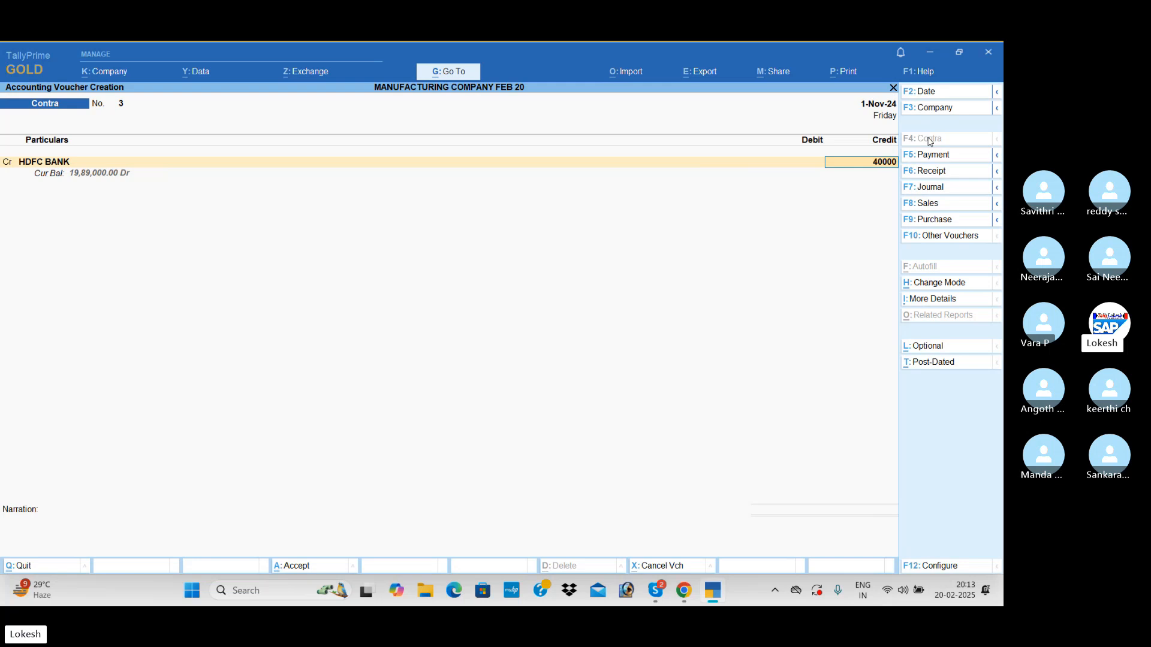
key(Return)
key(Return)
key(Return)
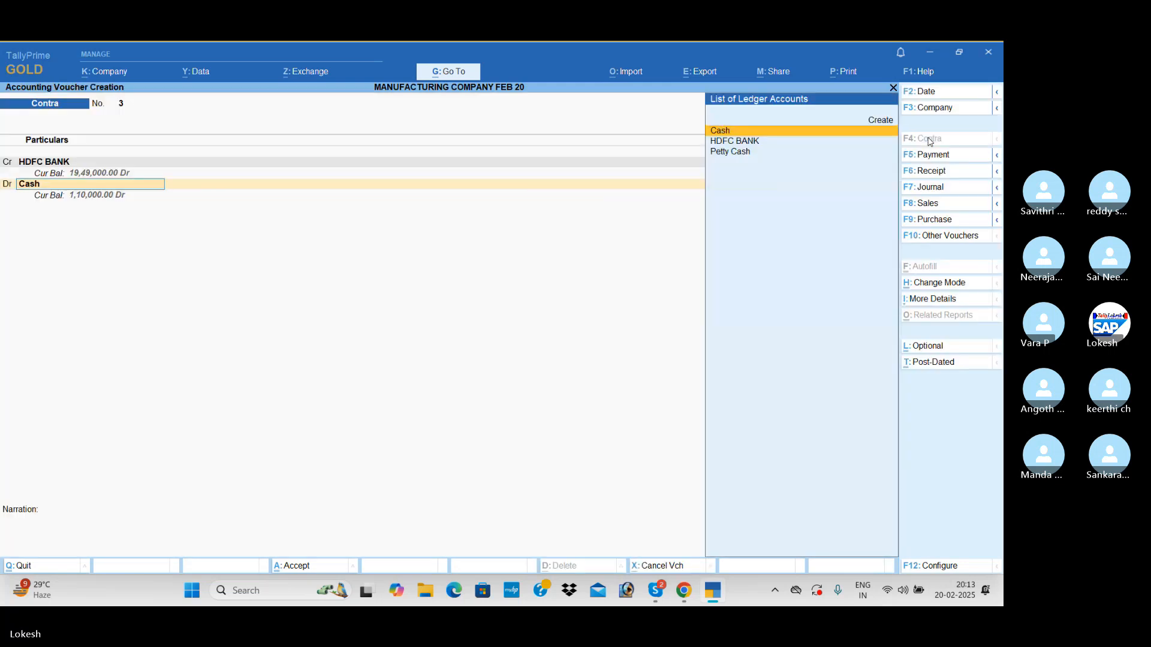
key(Return)
key(ctrl+a)
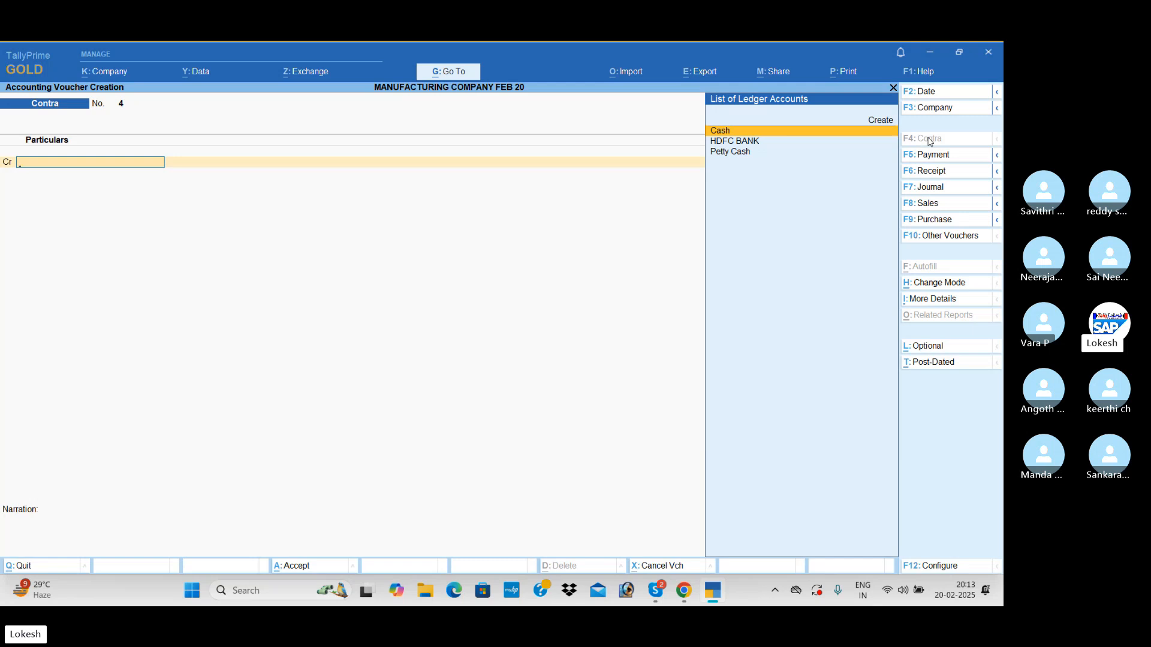
key(Escape)
Start a new stock item master named Computer P4
key(Up)
key(Up)
key(Up)
key(Return)
key(Down)
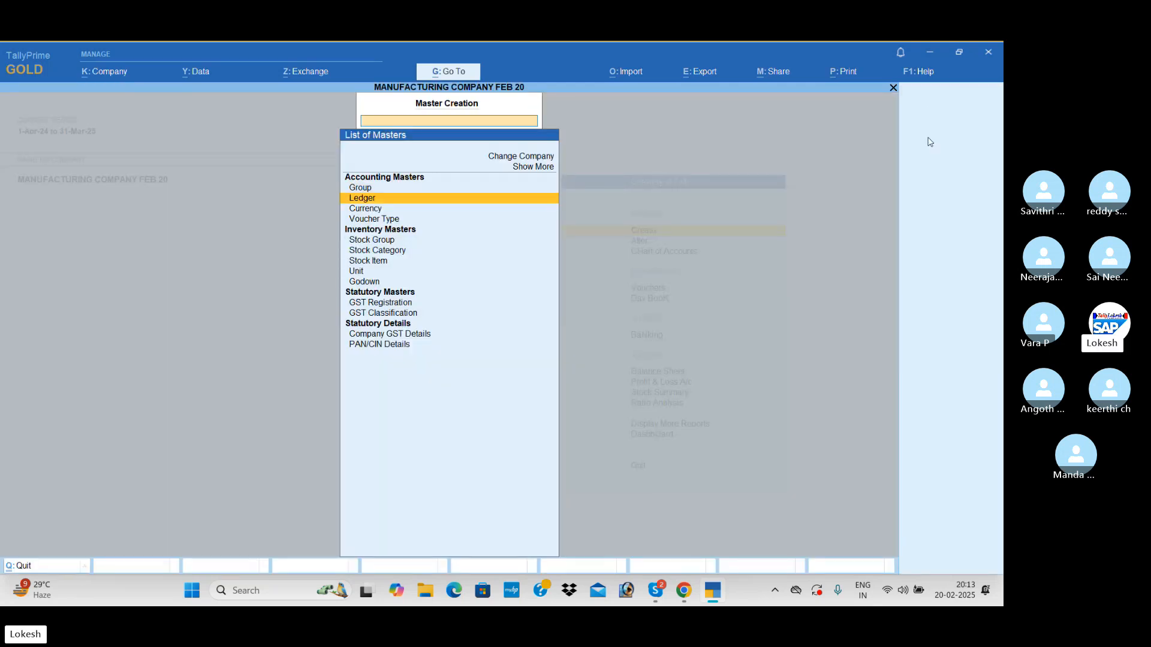
key(Down)
key(Down)
key(Down)
key(Down)
key(Down)
key(Return)
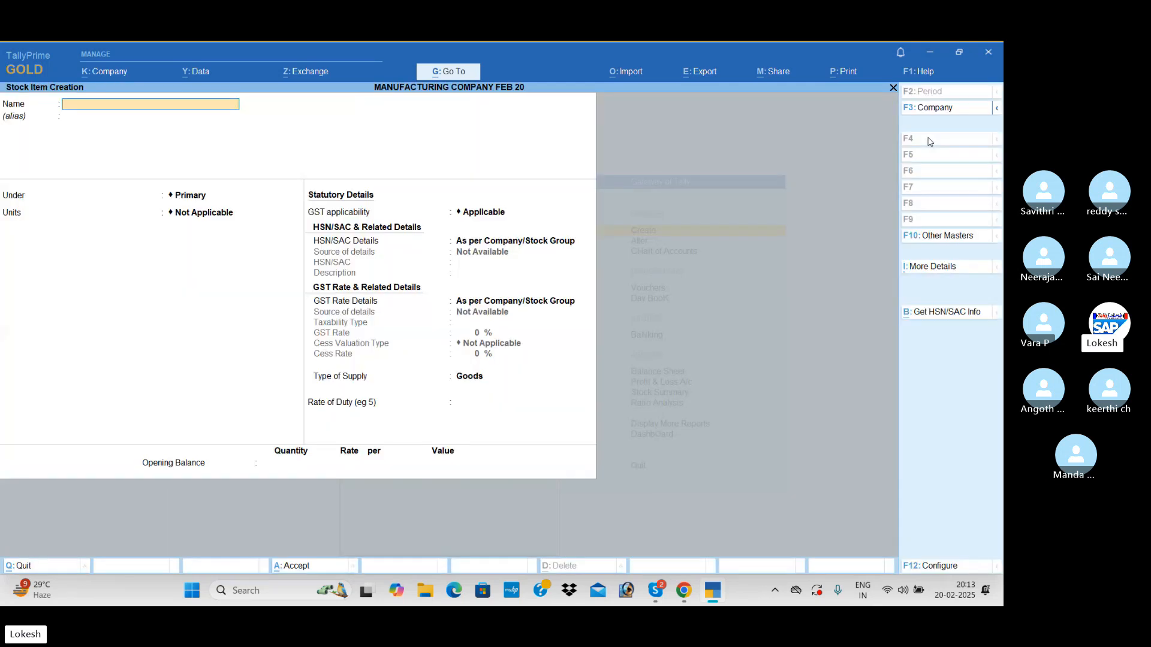
text(Computer P4)
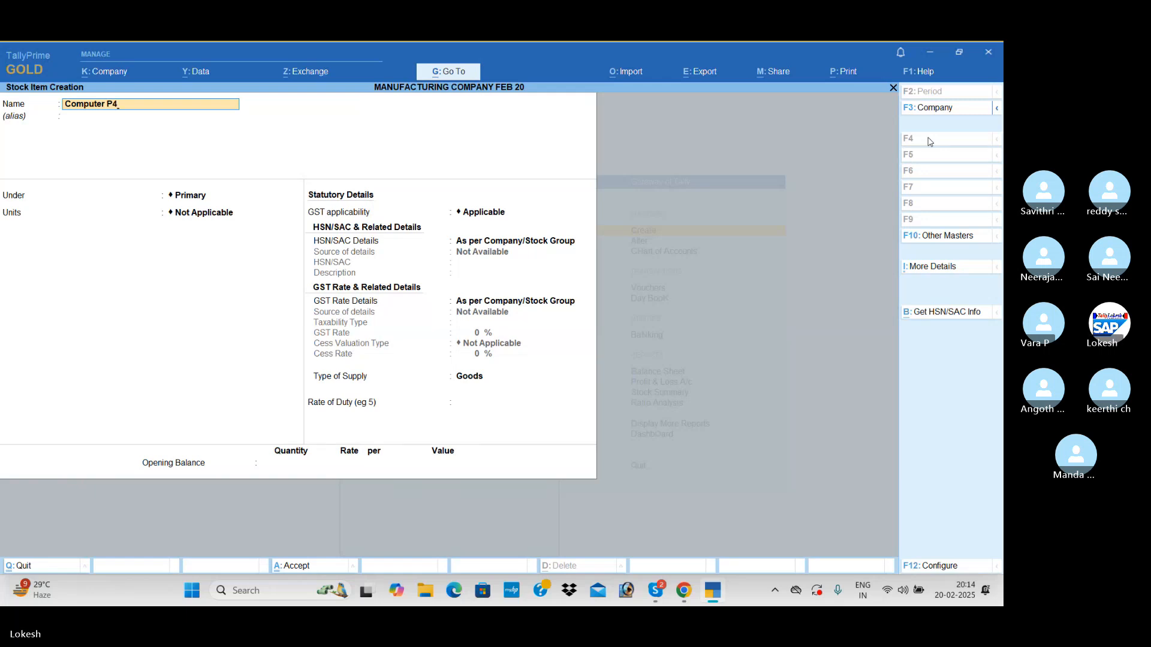
key(Return)
key(Return)
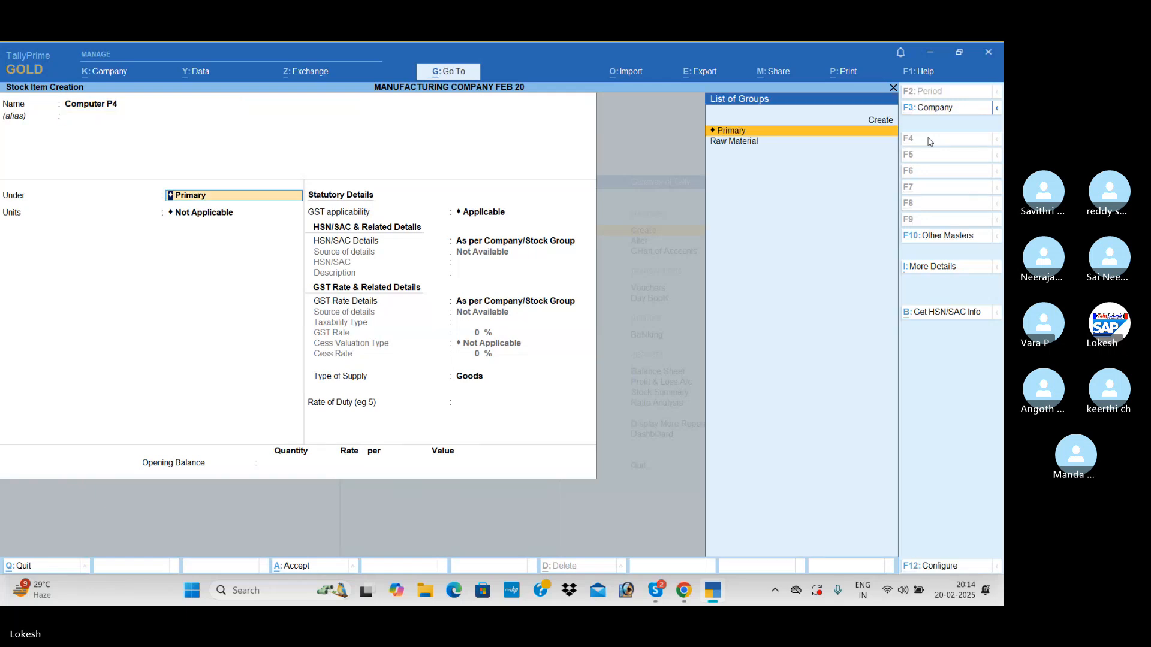
Create a Finished Goods stock group for the Computer P4 item and set the item's unit to nos
key(alt)
key(alt+c)
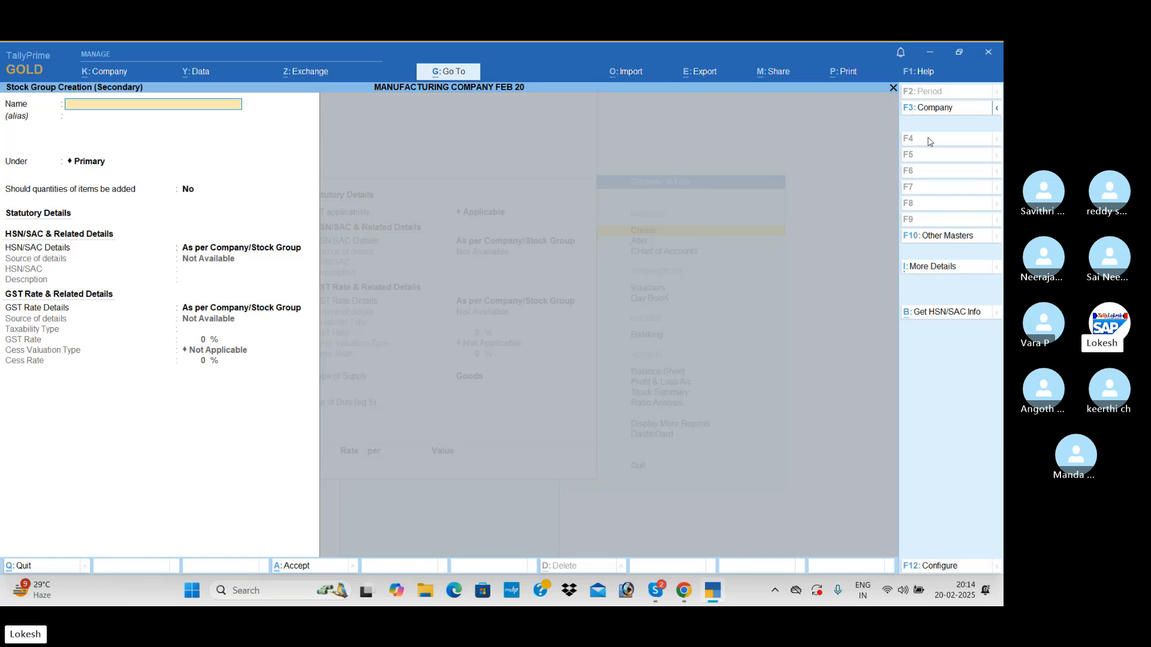
text(Fineh)
key(BackSpace)
key(BackSpace)
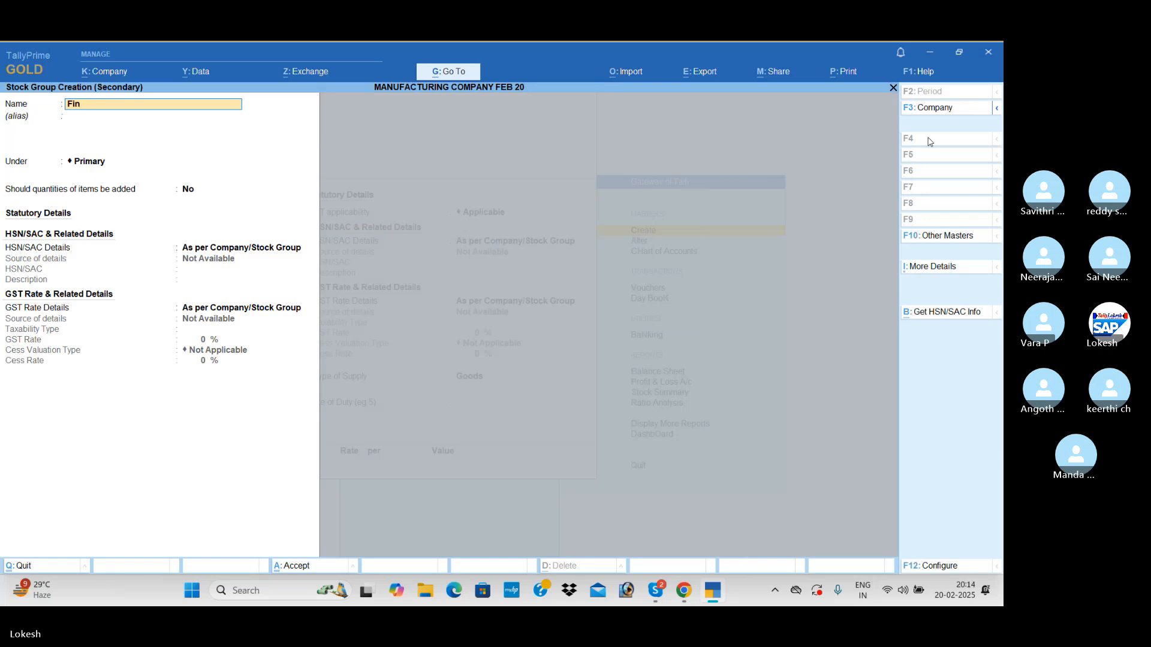
text(ished Good)
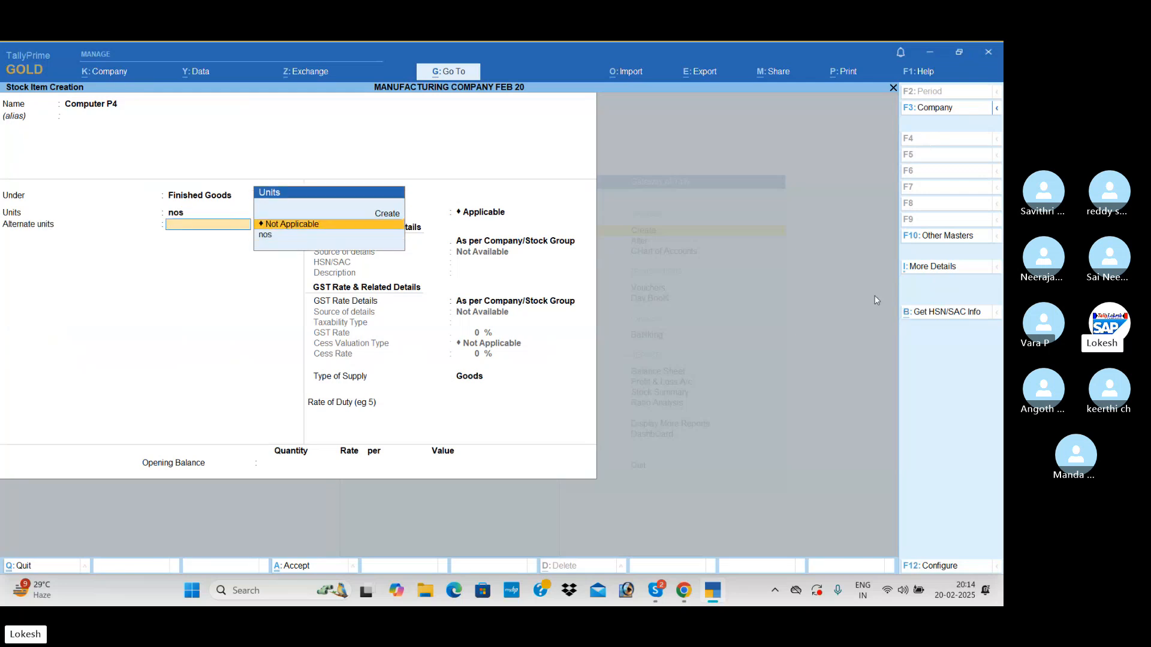
Configure stock item masters to turn off alternate units and allow a components list (Bill of Materials)
click(951, 573)
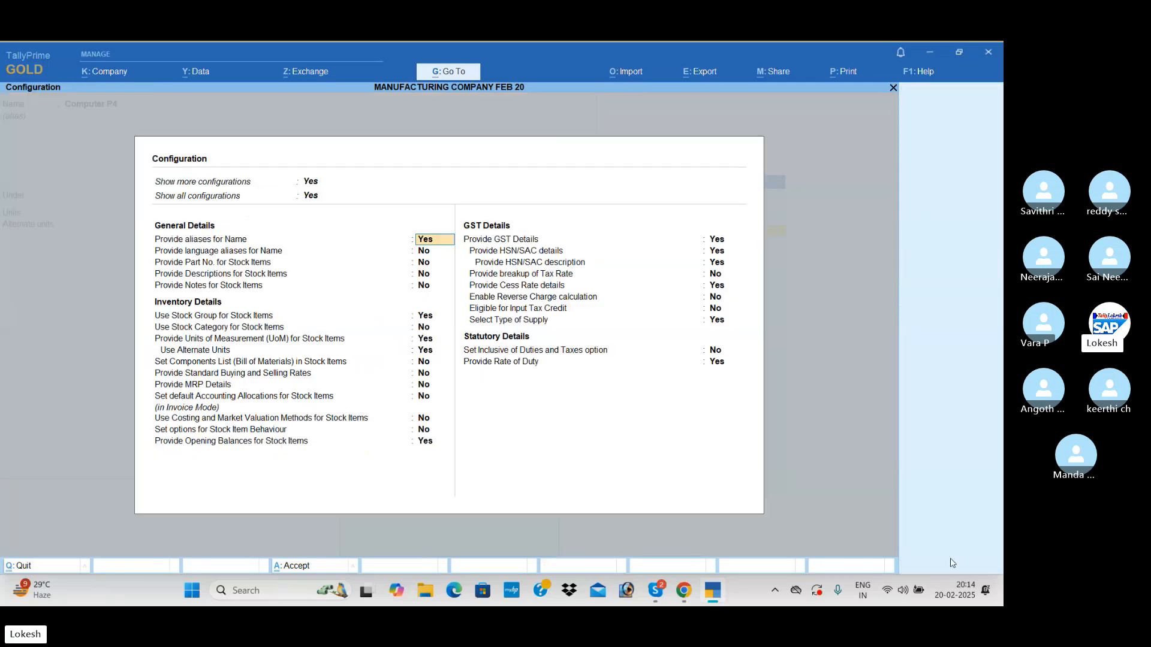
click(428, 353)
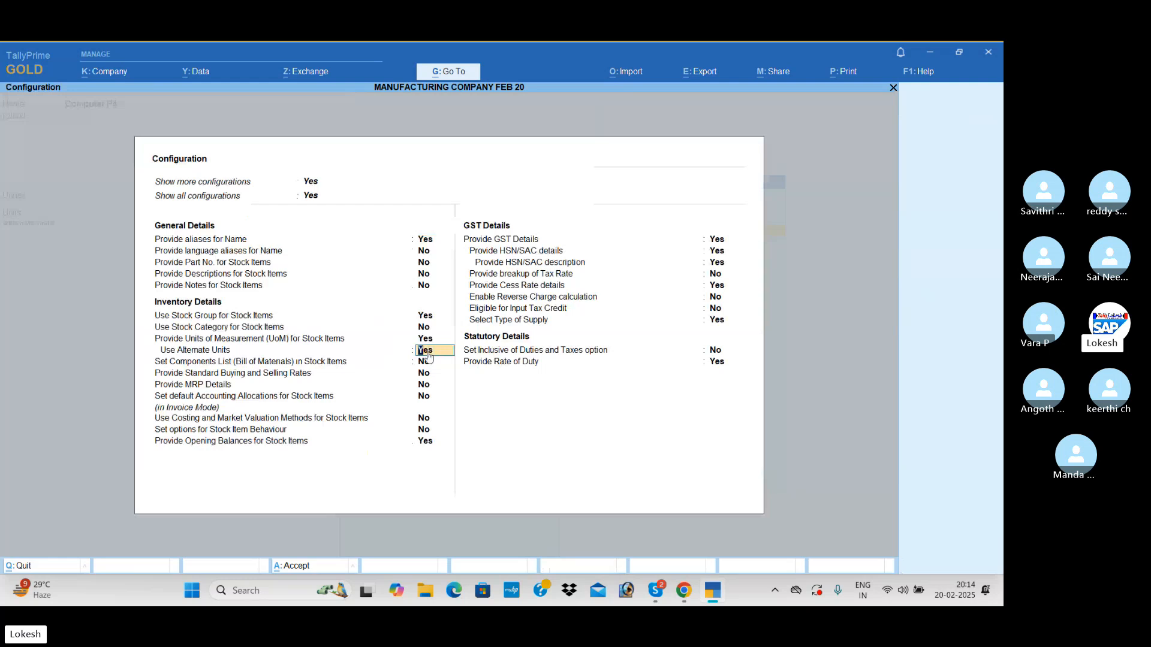
key(n)
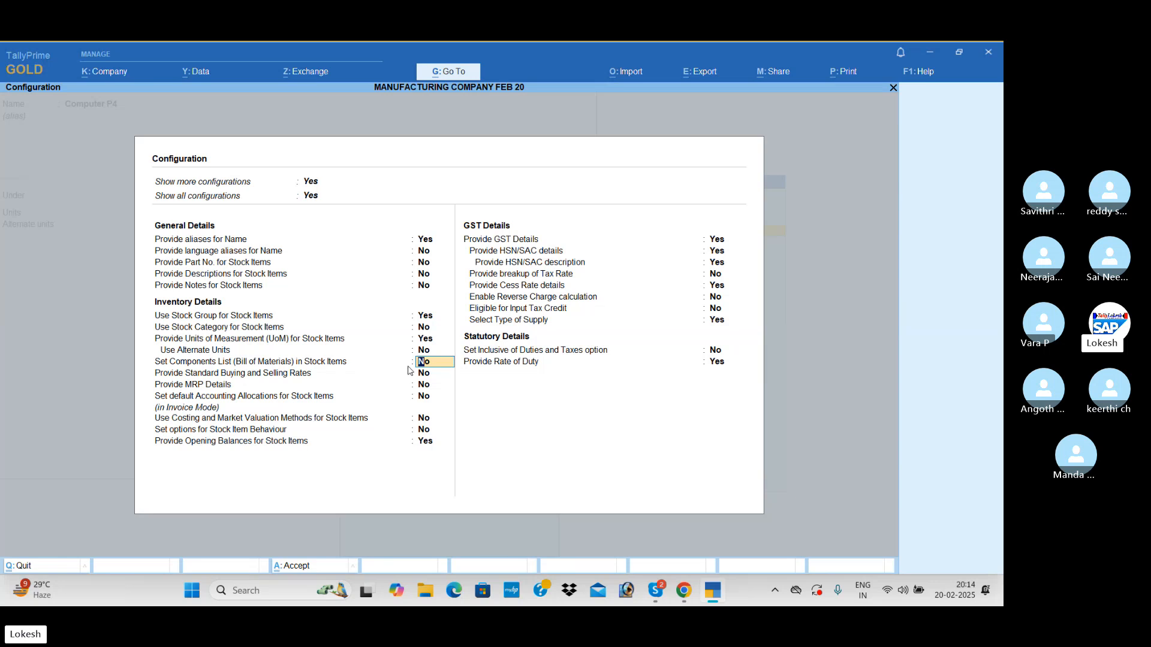
key(y)
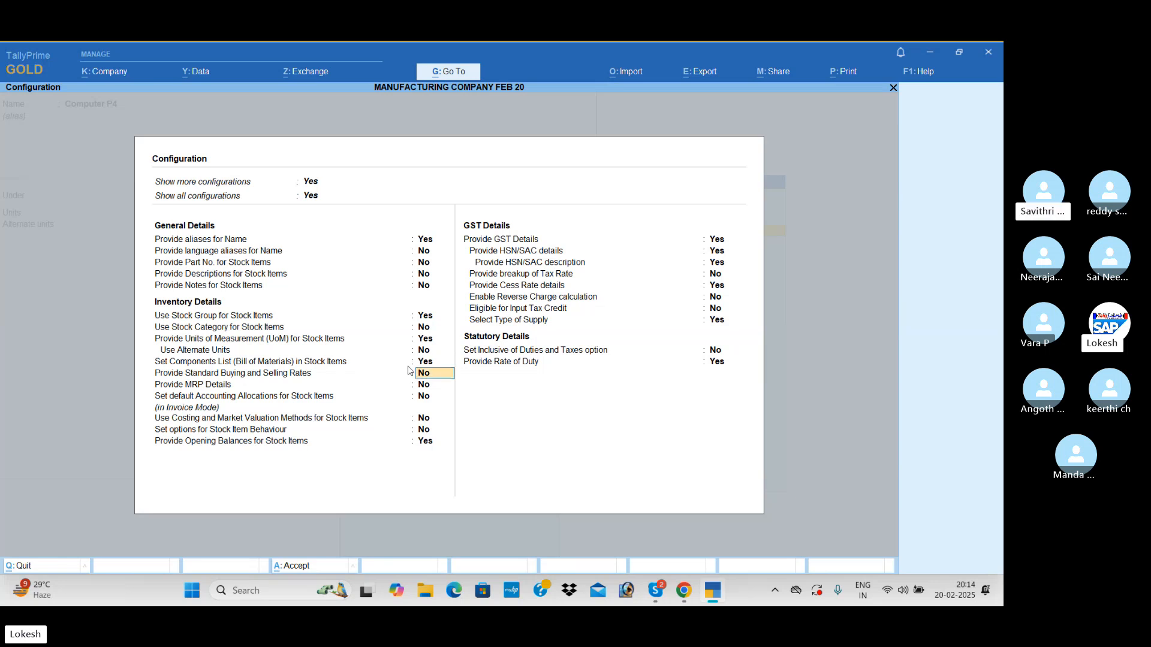
key(ctrl+a)
Enable components for Computer P4 and start a BOM named computer p4 with a unit of manufacture of 1 nos
key(Return)
key(Return)
key(Return)
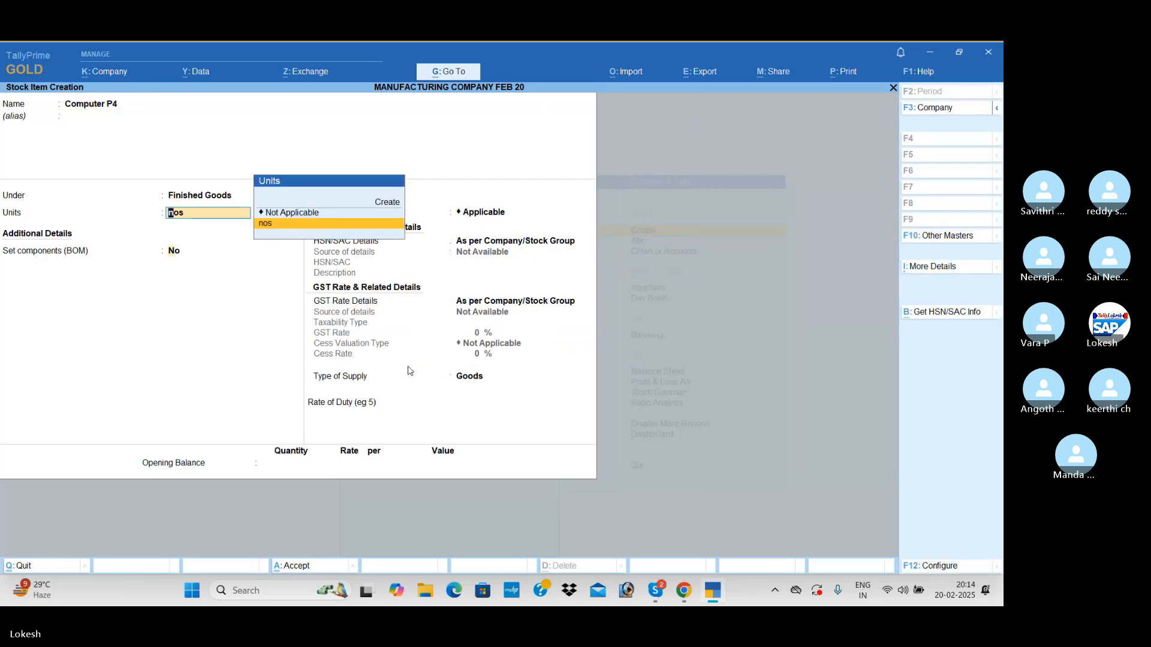
key(Return)
text(y)
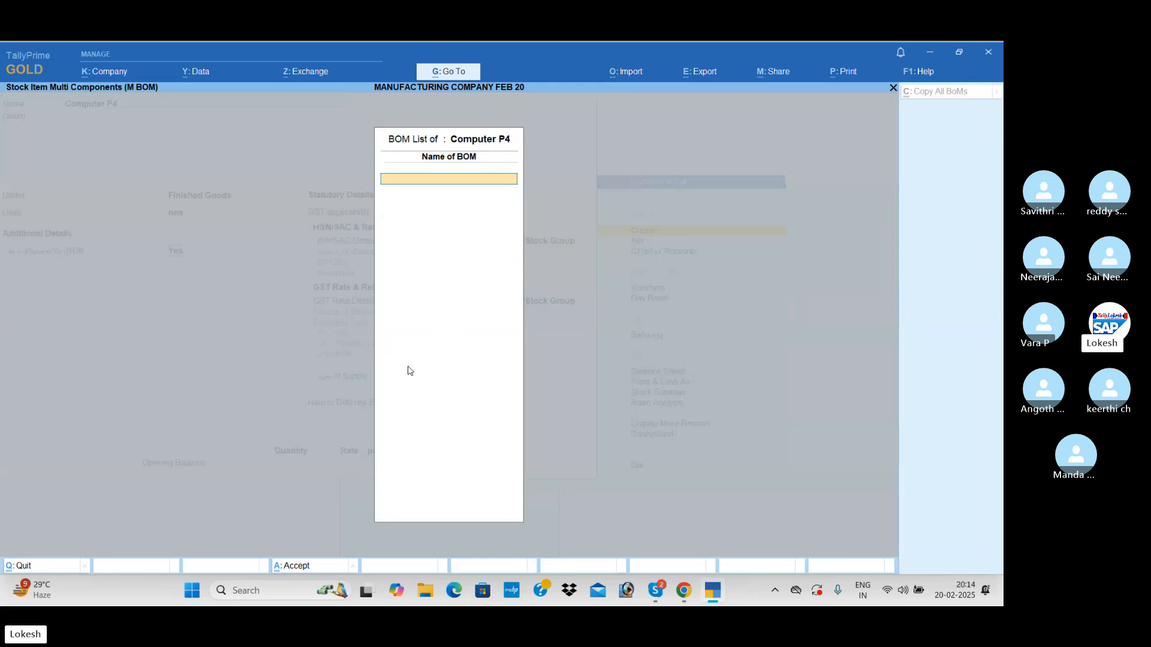
text(computer p4)
key(Return)
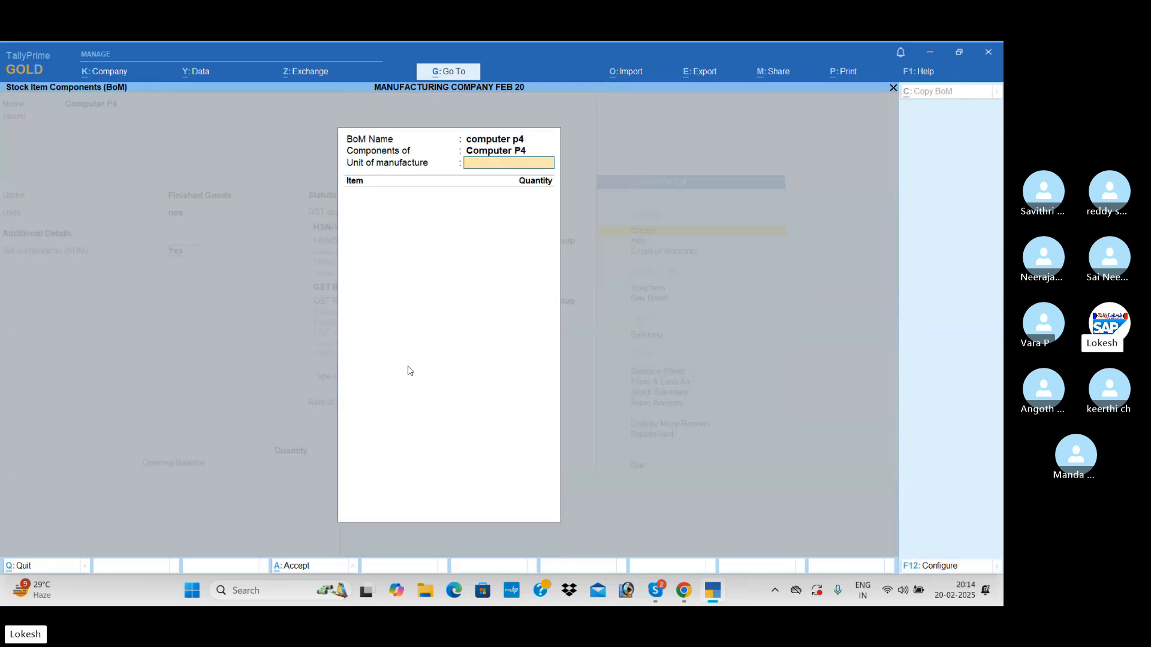
key(Return)
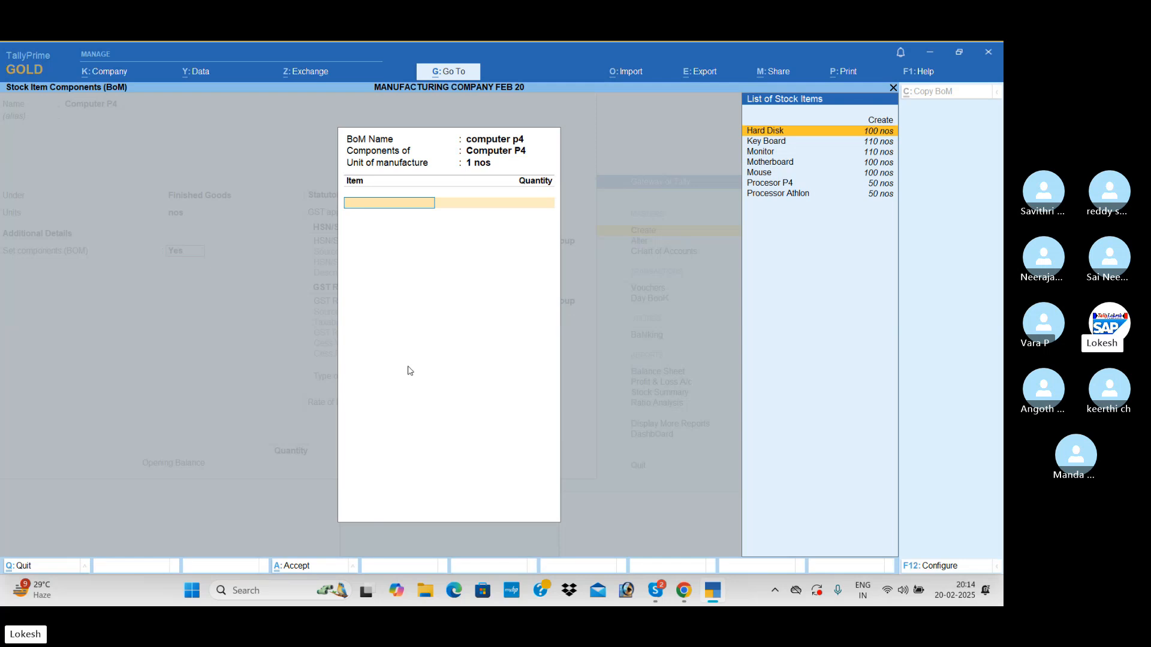
Add Monitor and Hard Disk to the computer p4 BOM with a quantity of 1 nos each
text(mon)
key(Return)
text(1)
key(Return)
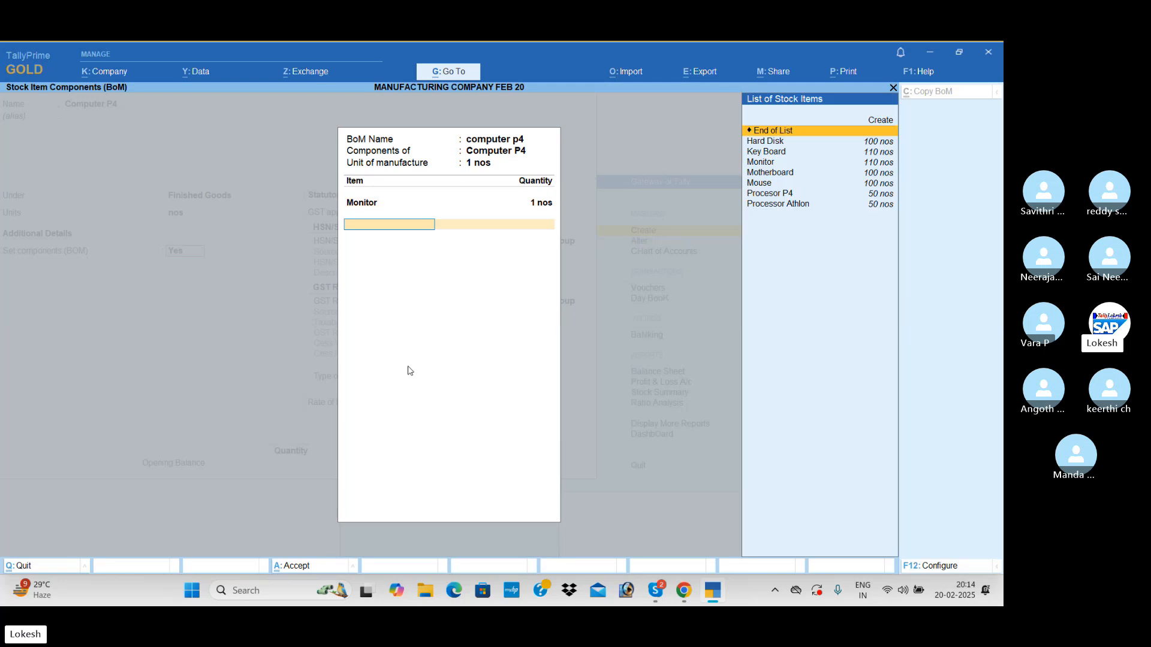
text(h)
key(Return)
text(1)
key(Return)
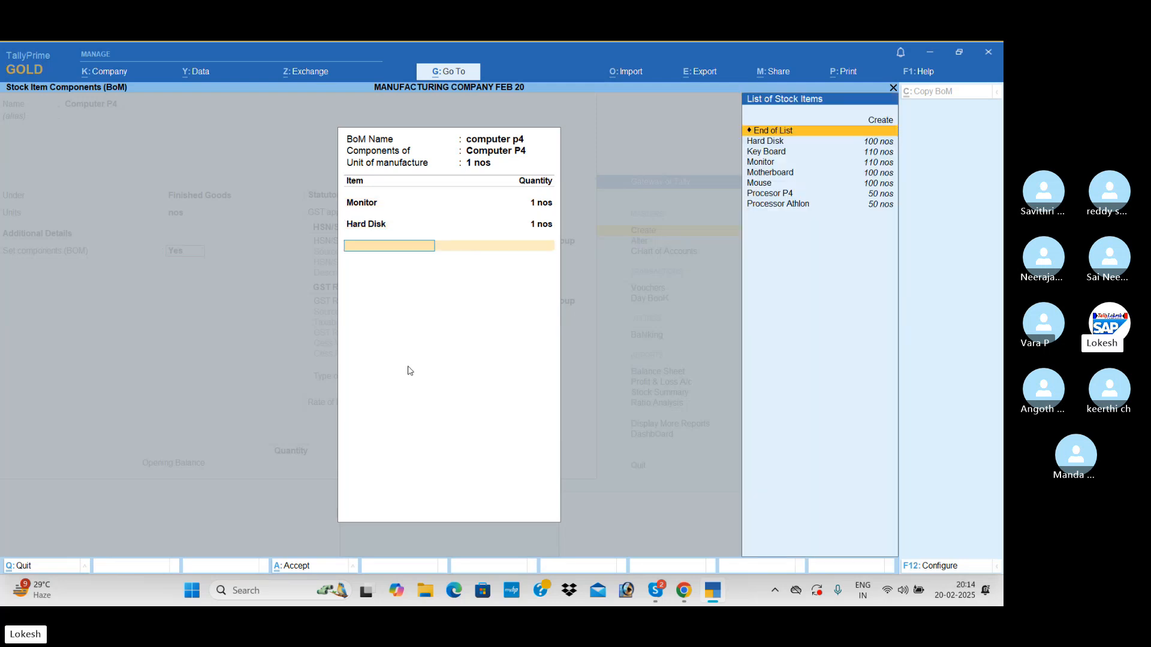
Add Key Board and Procesor P4 to the computer p4 BOM with a quantity of 1 nos each
text(k)
key(Return)
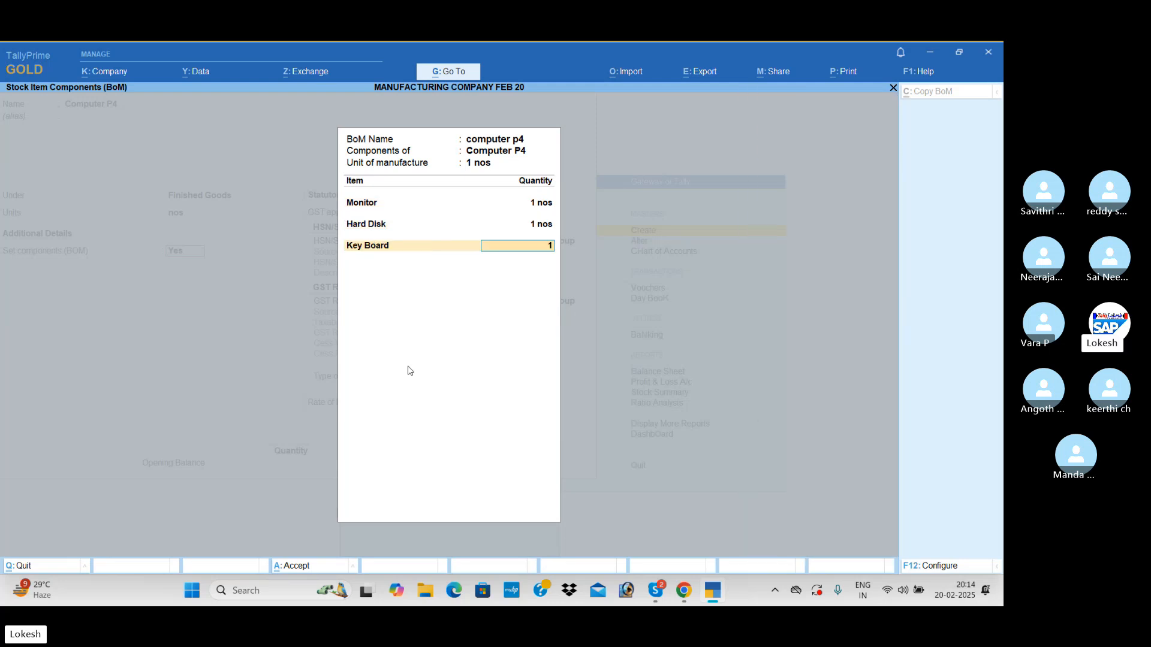
text(1)
key(Return)
text(p)
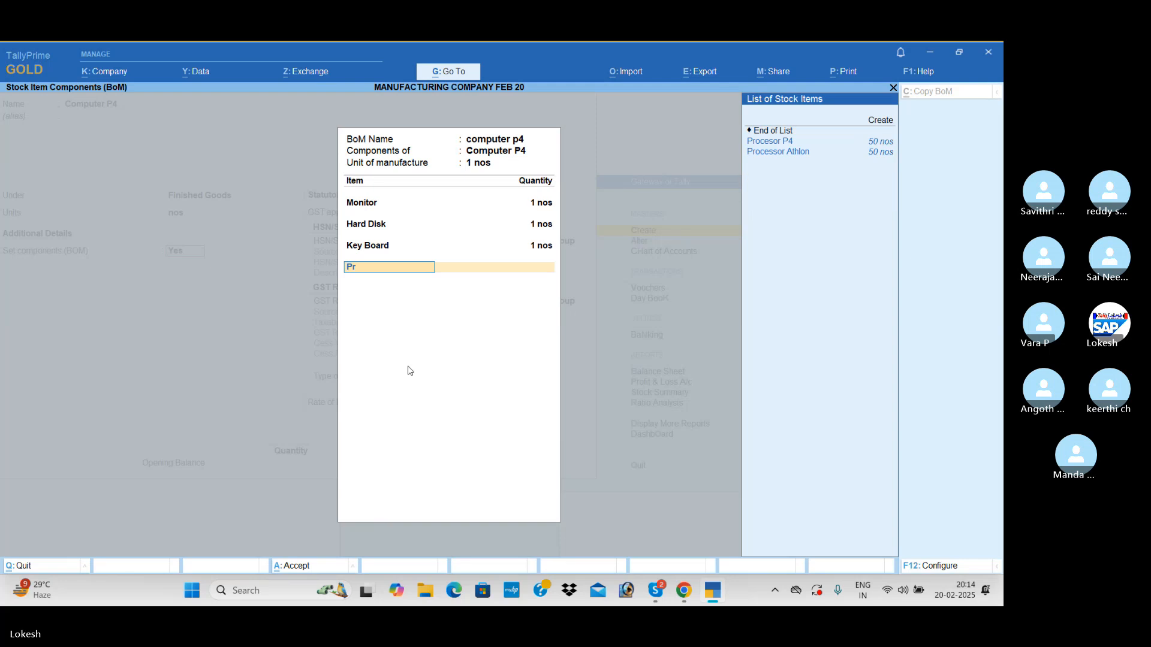
key(Return)
text(1)
key(Return)
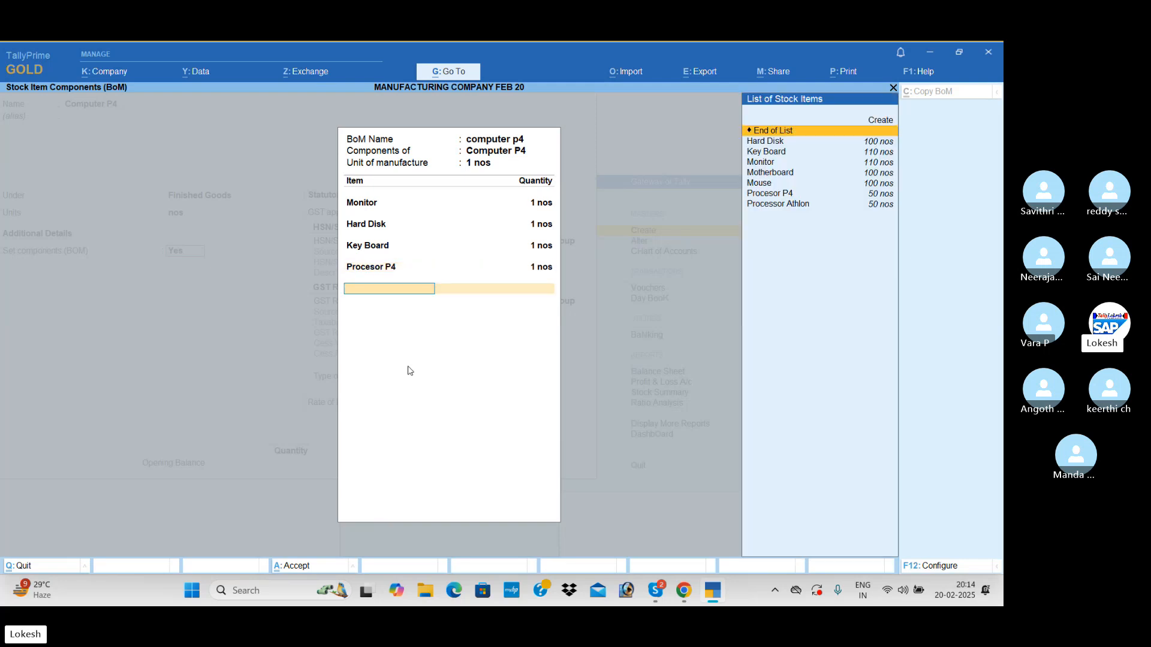
Add Motherboard and Mouse at 1 nos each to the computer p4 BOM and complete the components list
text(m)
key(Down)
key(Down)
key(Return)
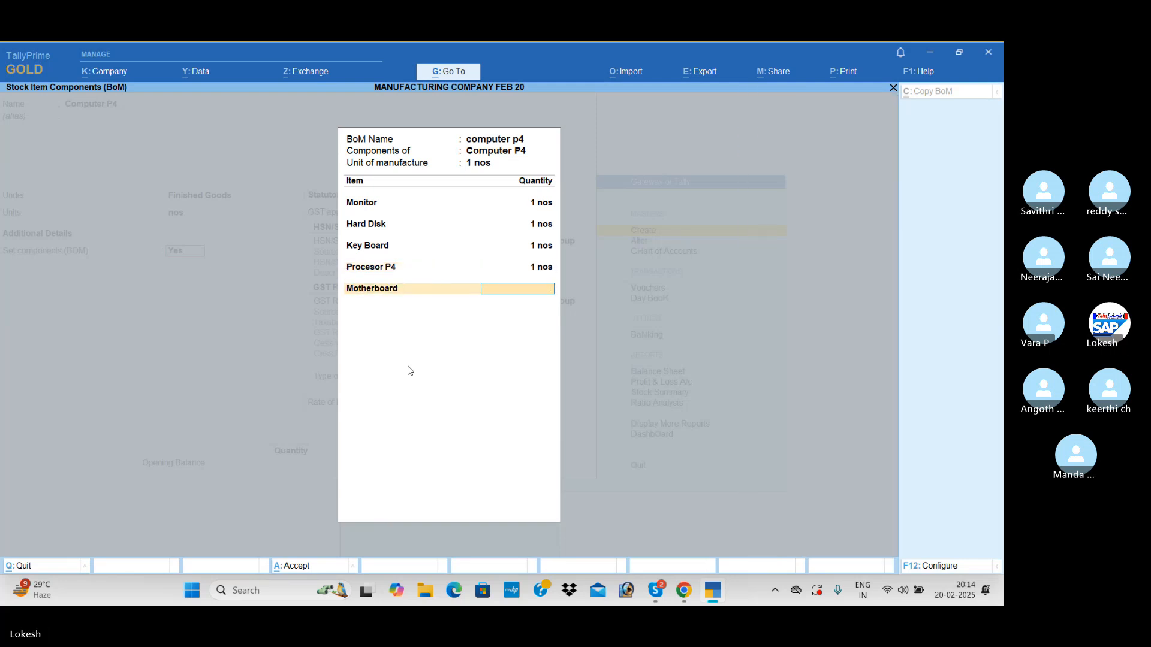
text(1)
key(Return)
text(M)
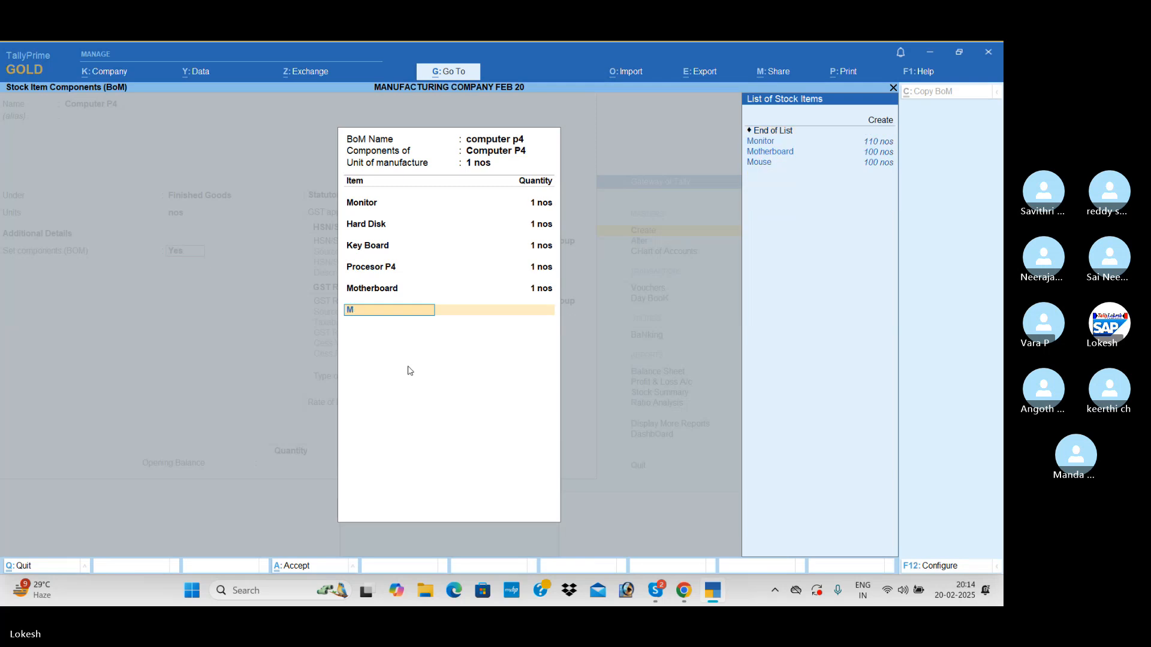
key(Down)
key(Down)
key(Down)
key(Return)
text(1)
key(Return)
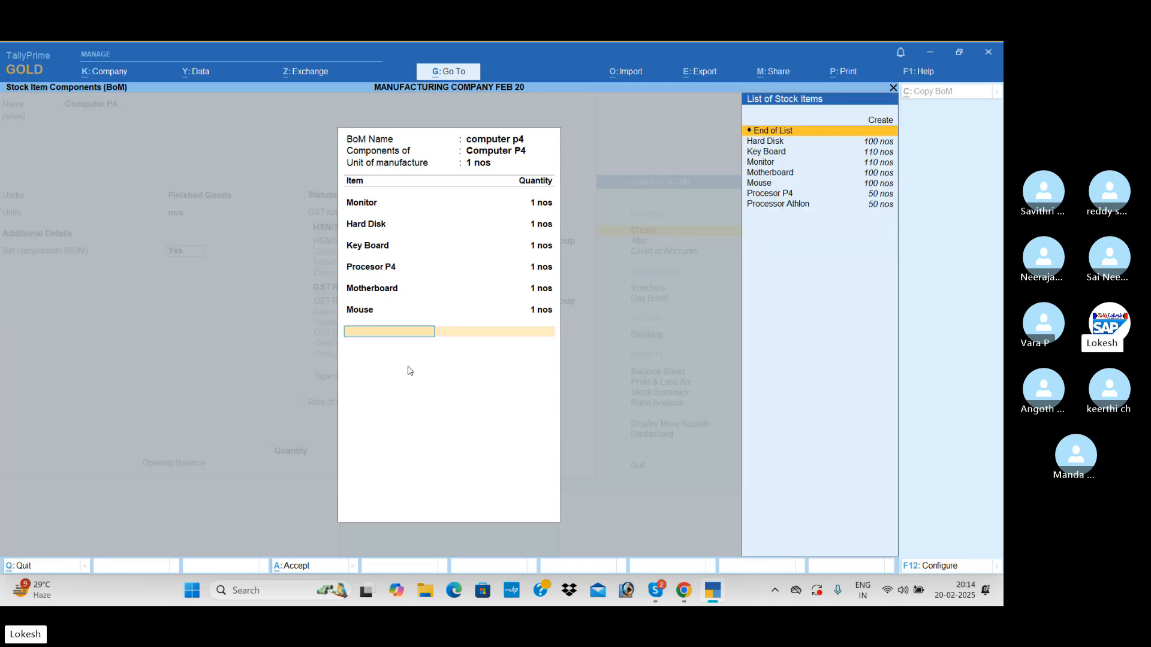
key(Return)
key(Return)
Specify HSN/SAC code 9875 directly on the Computer P4 item, leaving the description blank
key(Down)
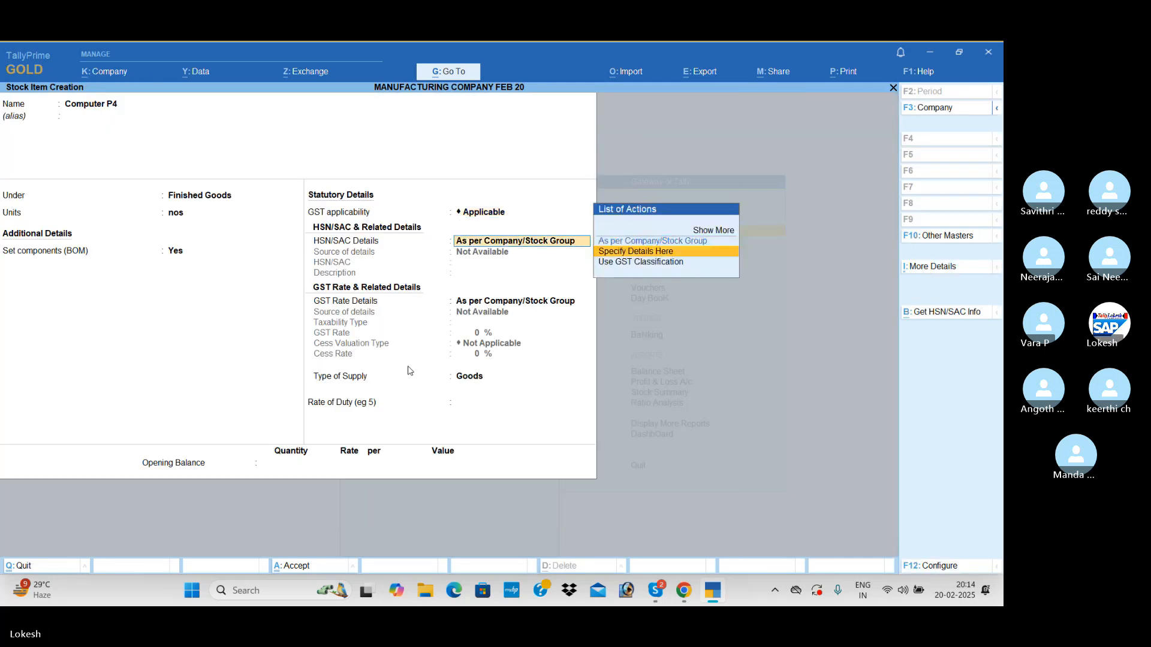
key(Return)
text(9875)
key(Return)
key(Return)
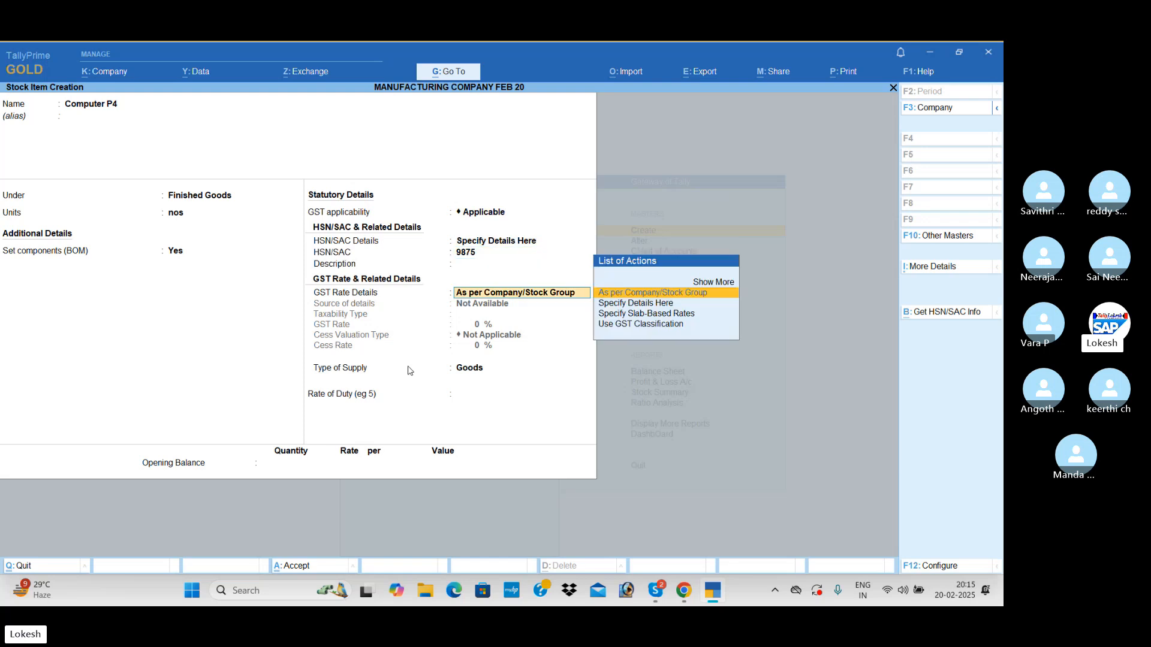
Specify the item's GST rate details as Taxable at 18% and save the Computer P4 stock item
key(Down)
key(Return)
key(Return)
text(18)
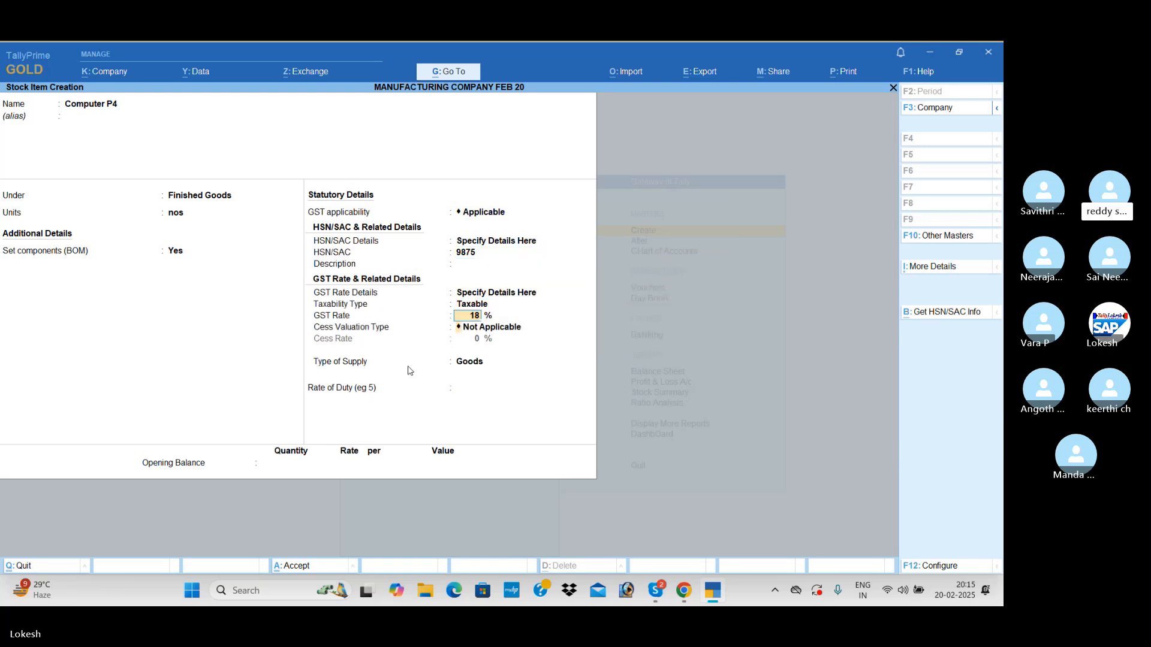
key(Return)
key(ctrl+a)
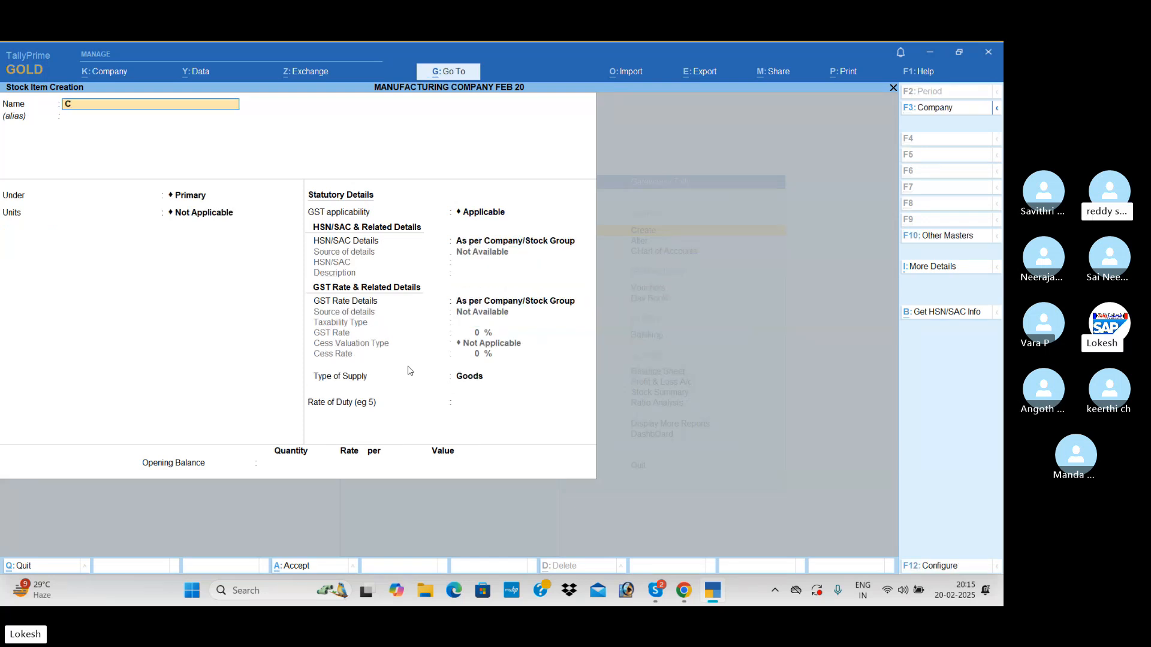
Create a stock item named Computer Athlon under Finished Goods with nos as its unit
text(Computer Athlon)
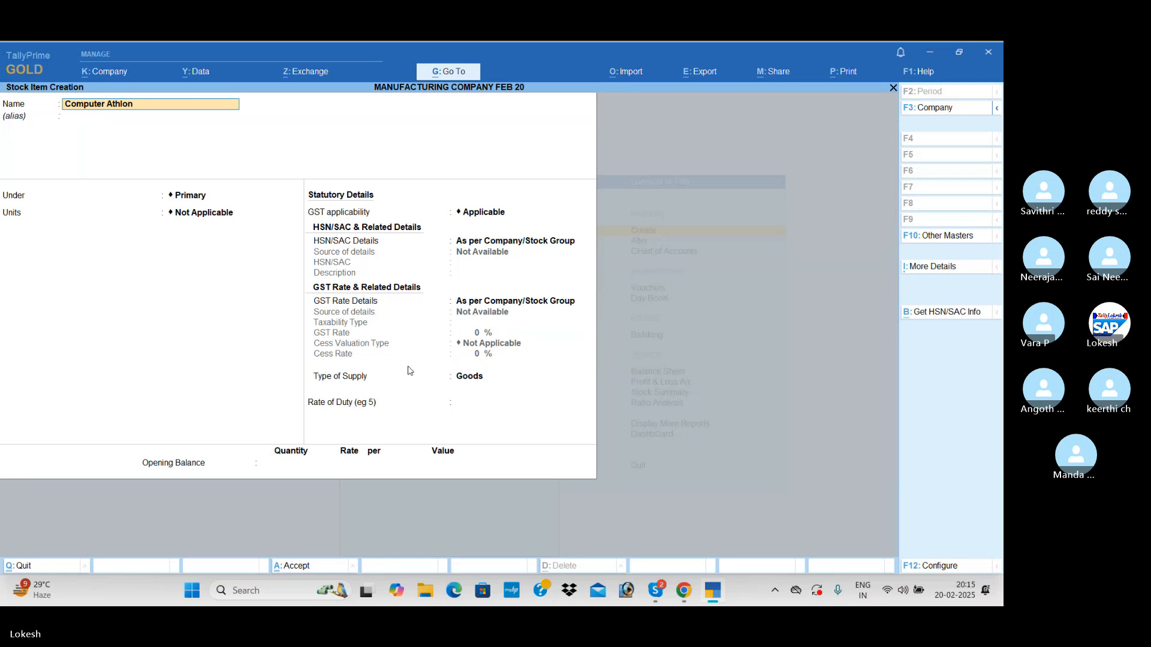
key(Return)
key(Return)
key(Down)
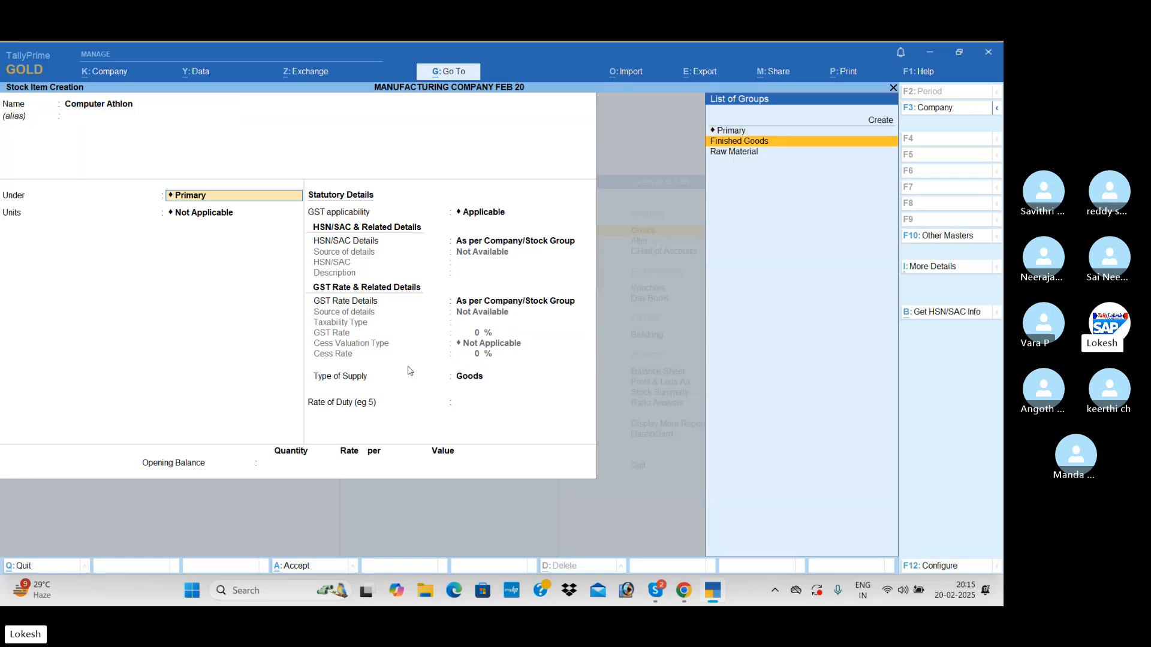
key(Return)
key(Down)
key(Return)
Enable components for the item and start a BOM named Computer Athlon with a unit of manufacture of 1 nos
key(y)
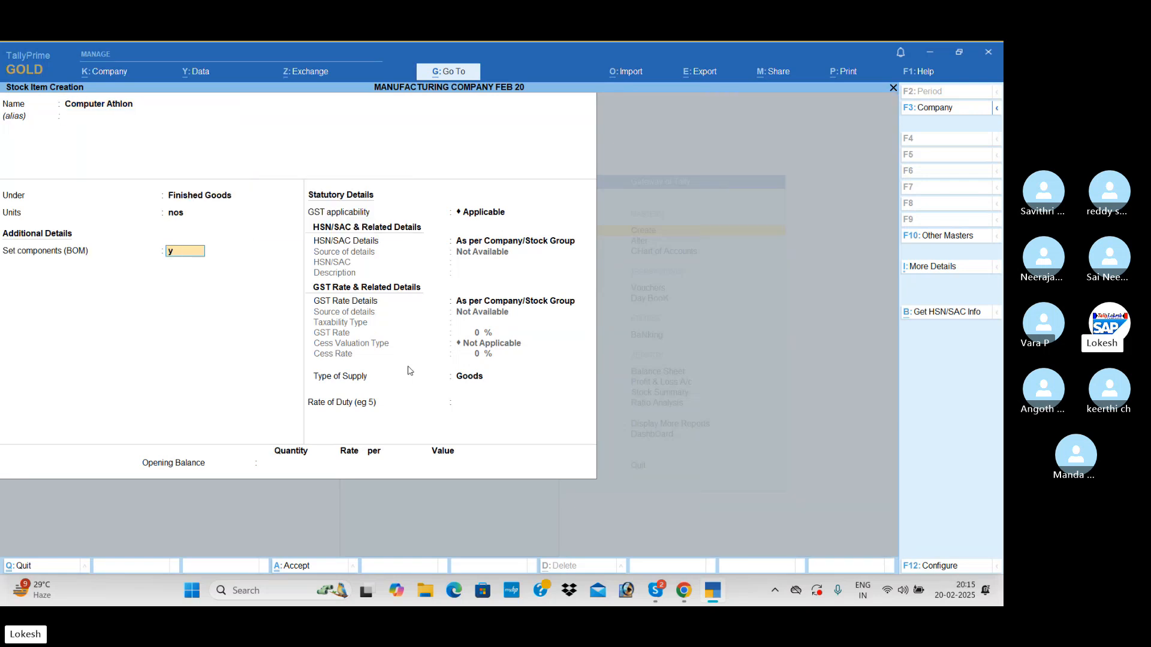
key(Return)
text(Compute)
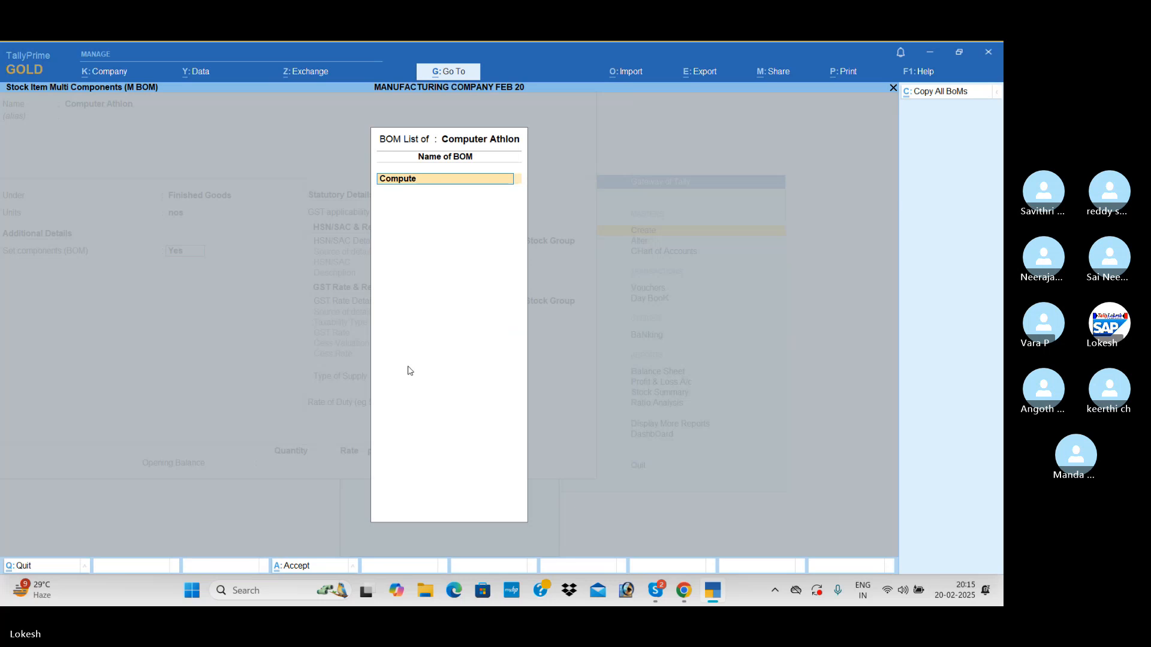
text(r athlon)
key(Return)
text(1)
key(Return)
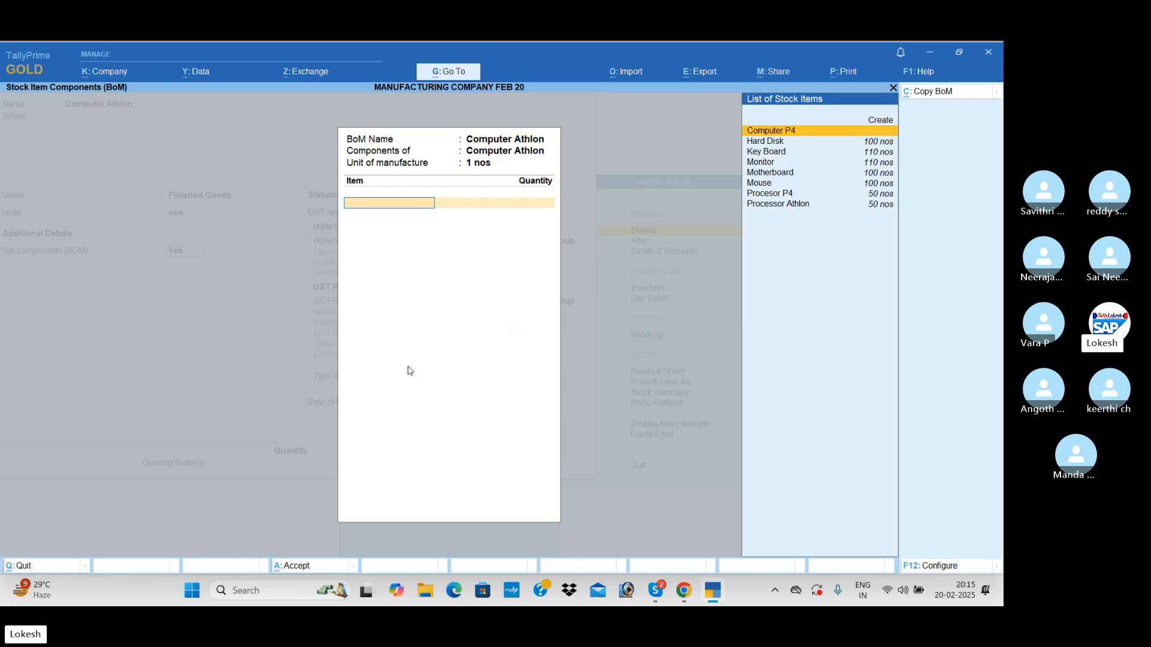
Add Monitor and Hard Disk to the Computer Athlon BOM with a quantity of 1 nos each
text(mo)
key(Return)
text(1)
key(Return)
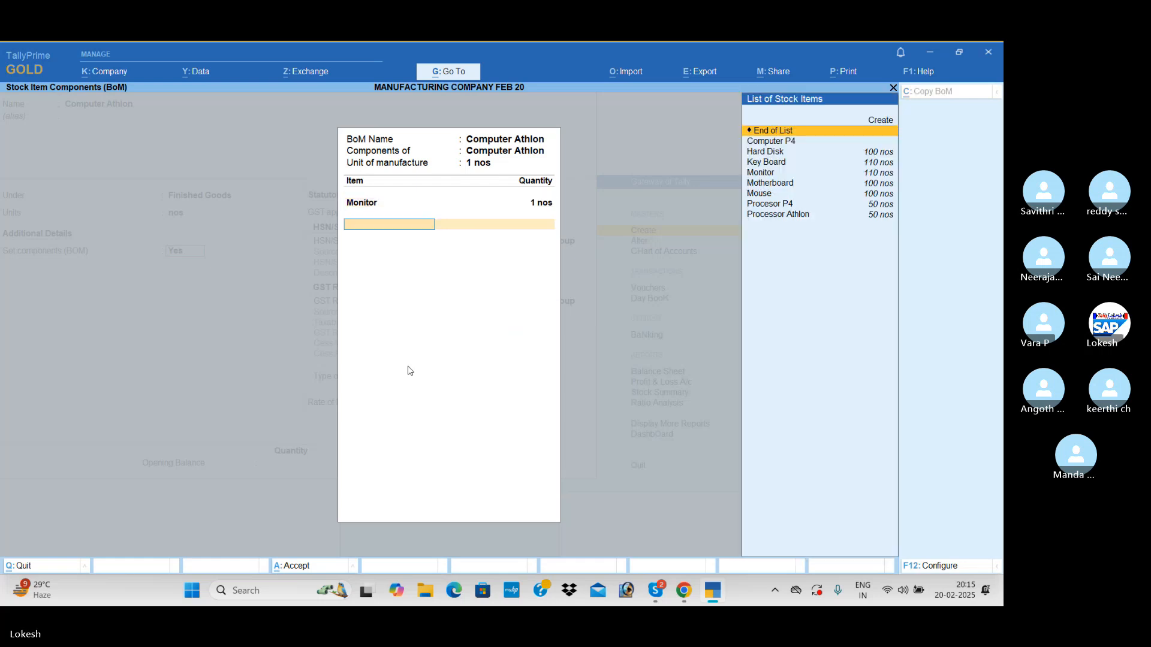
text(h)
key(Return)
text(1)
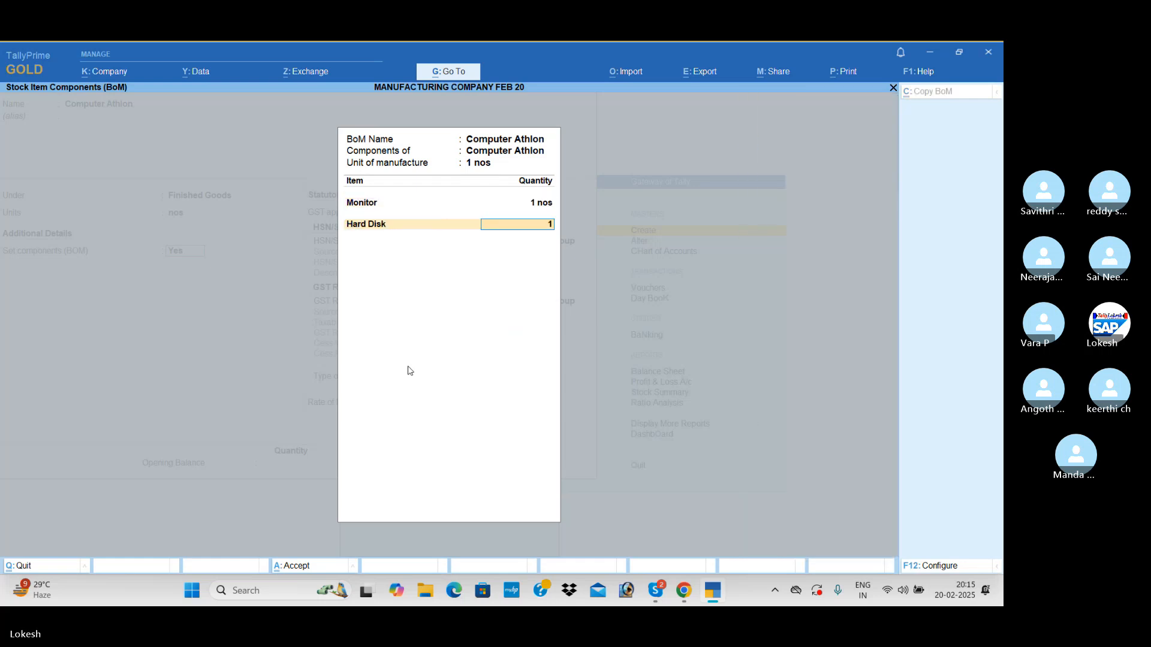
key(Return)
Add Key Board and Processor Athlon to the Computer Athlon BOM with a quantity of 1 nos each
text(k)
key(Return)
text(1)
key(Return)
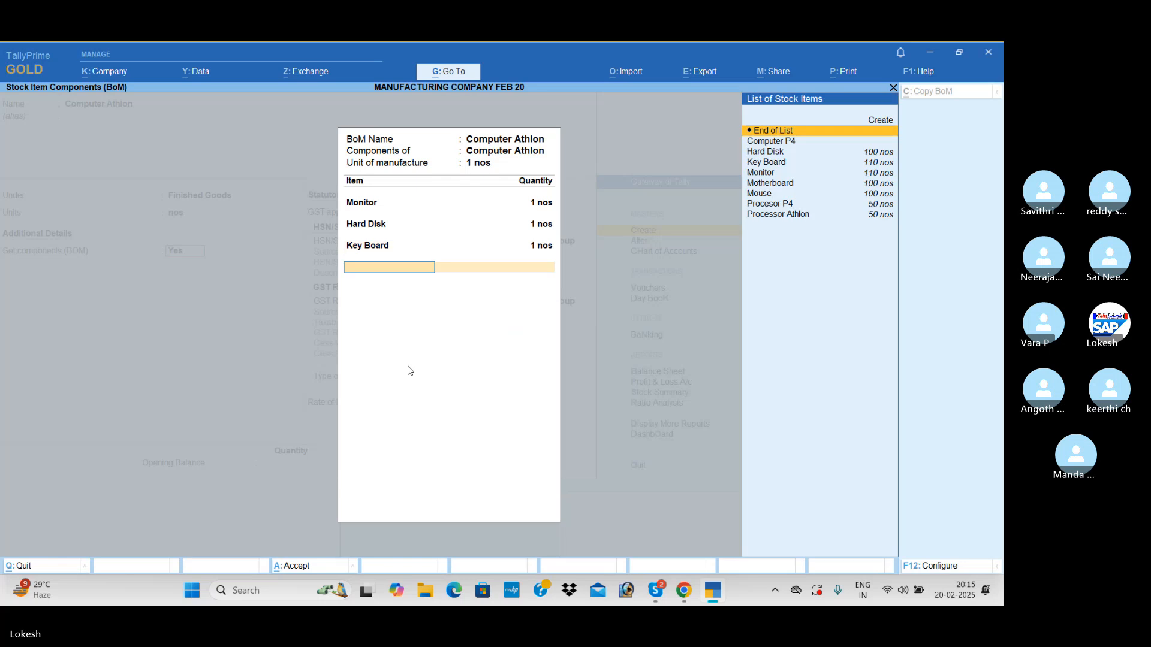
text(p)
key(Down)
key(Down)
key(Return)
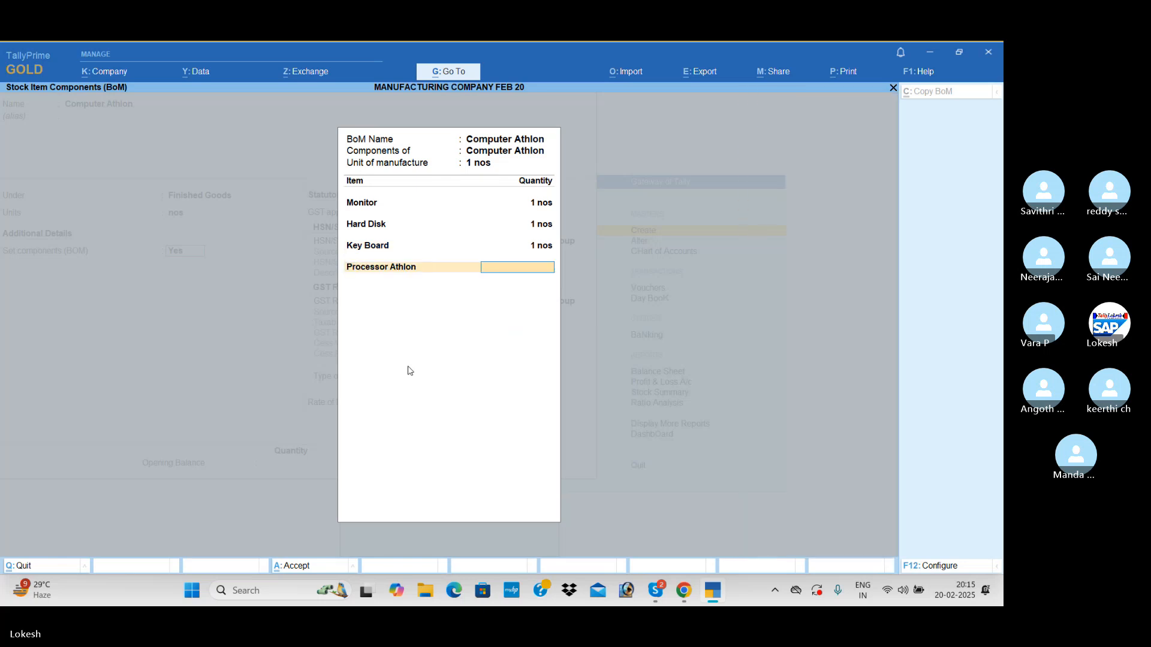
text(1)
key(Return)
Add Motherboard to the Computer Athlon BOM with a quantity of 1 nos
text(Mo)
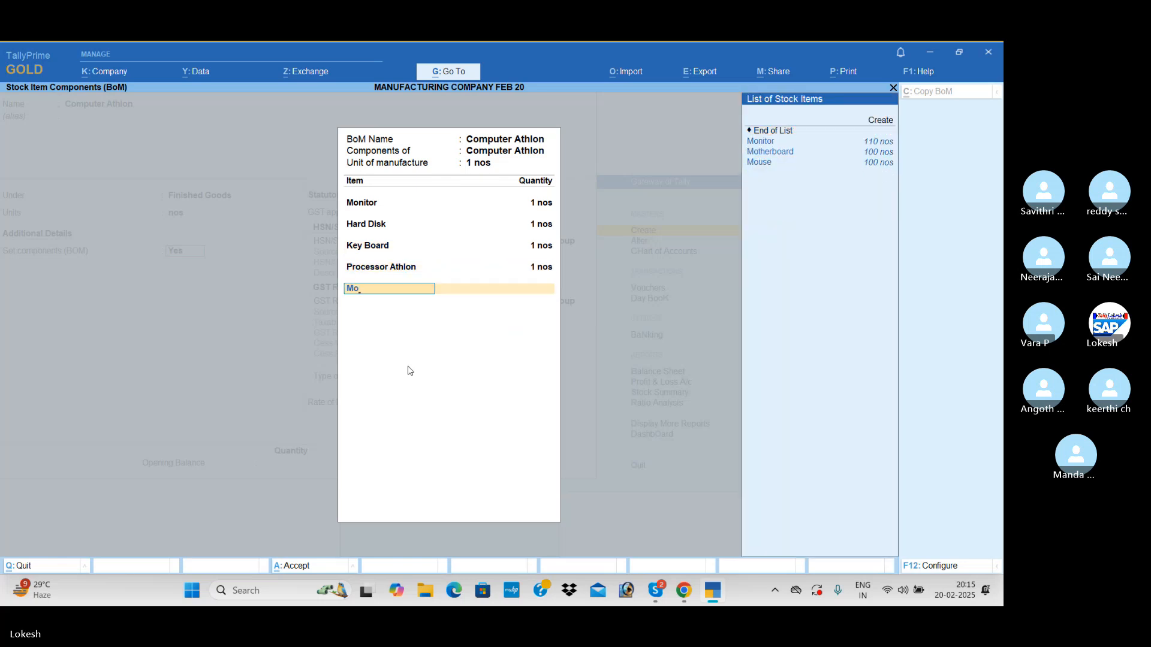
key(Down)
key(Return)
text(1 nos)
key(Return)
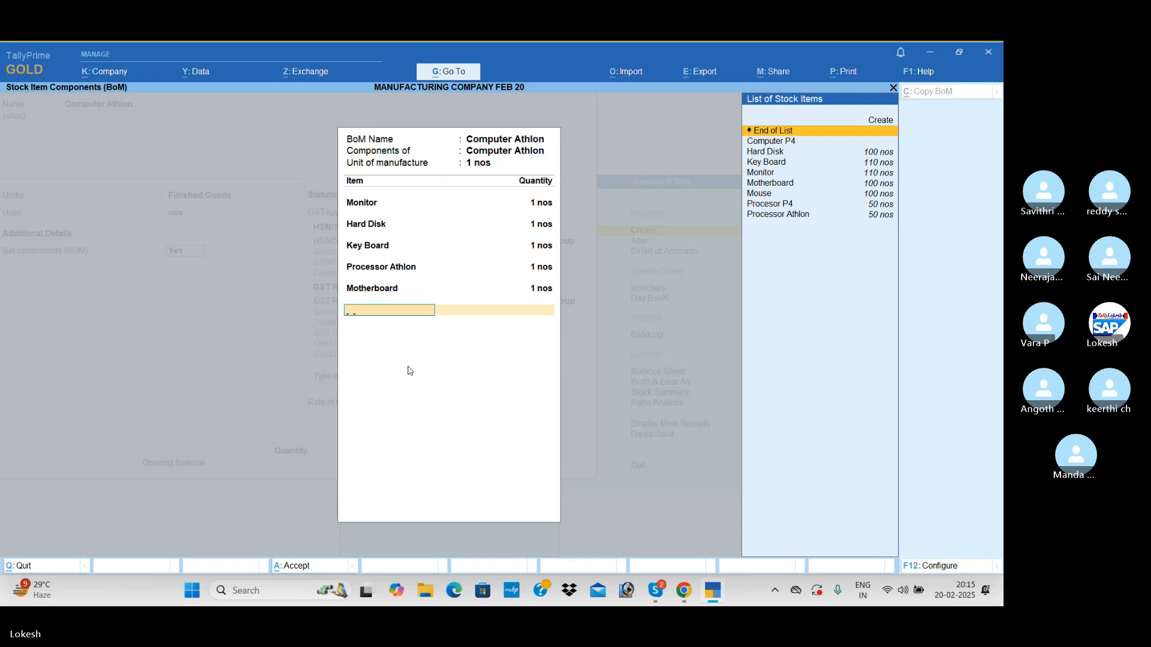
Add Mouse with quantity 1 nos as the last component and complete the Computer Athlon bill of materials
text(Mo)
key(Down)
key(Down)
key(Return)
text(1)
key(Return)
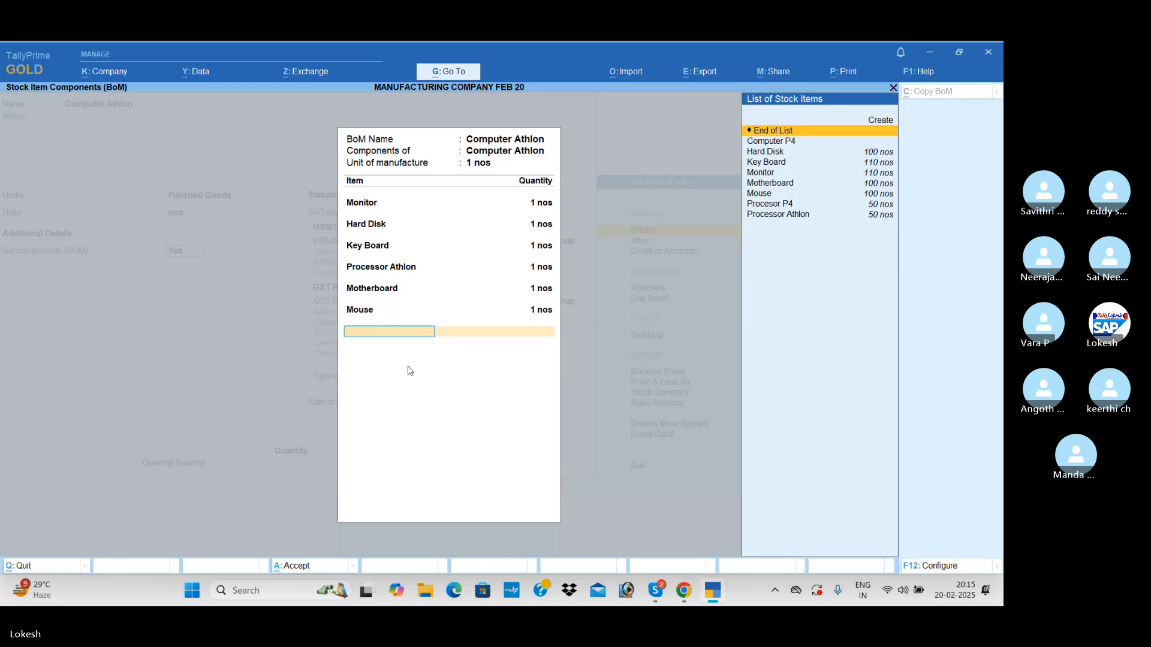
key(Return)
key(Return)
Enter 9874 as the HSN/SAC code of the Computer Athlon stock item
text(987)
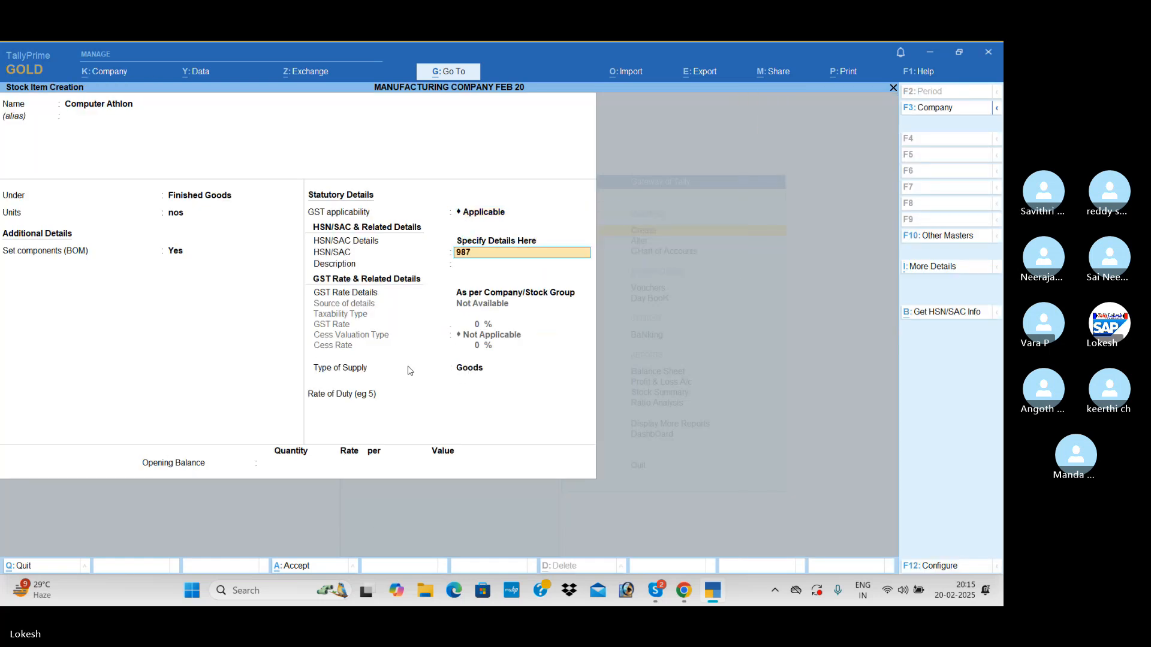
text(4)
key(Return)
key(Return)
Specify the item's own GST rate details as Taxable at 18% and save the Computer Athlon stock item
key(Down)
key(Return)
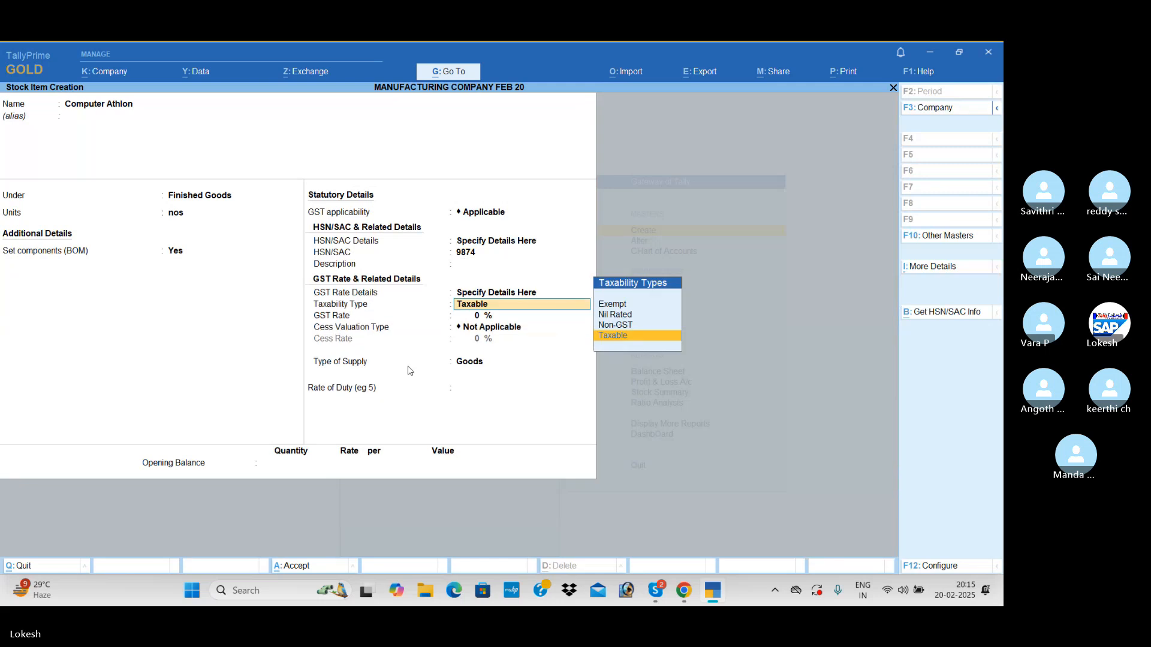
key(Return)
text(18)
key(Return)
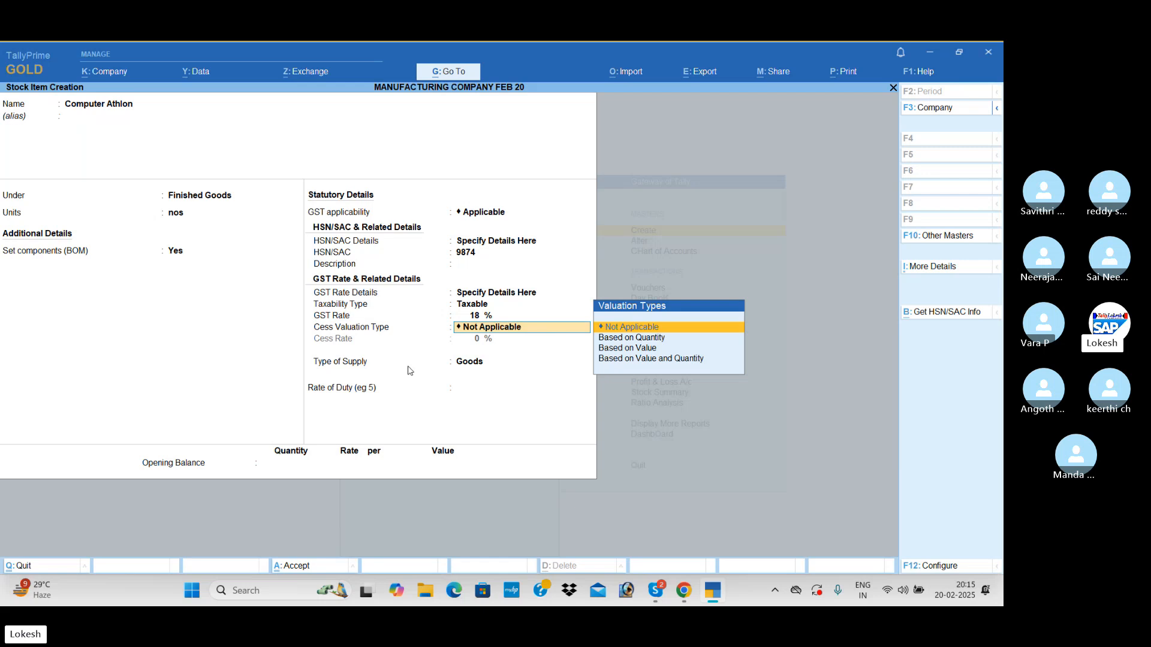
key(ctrl)
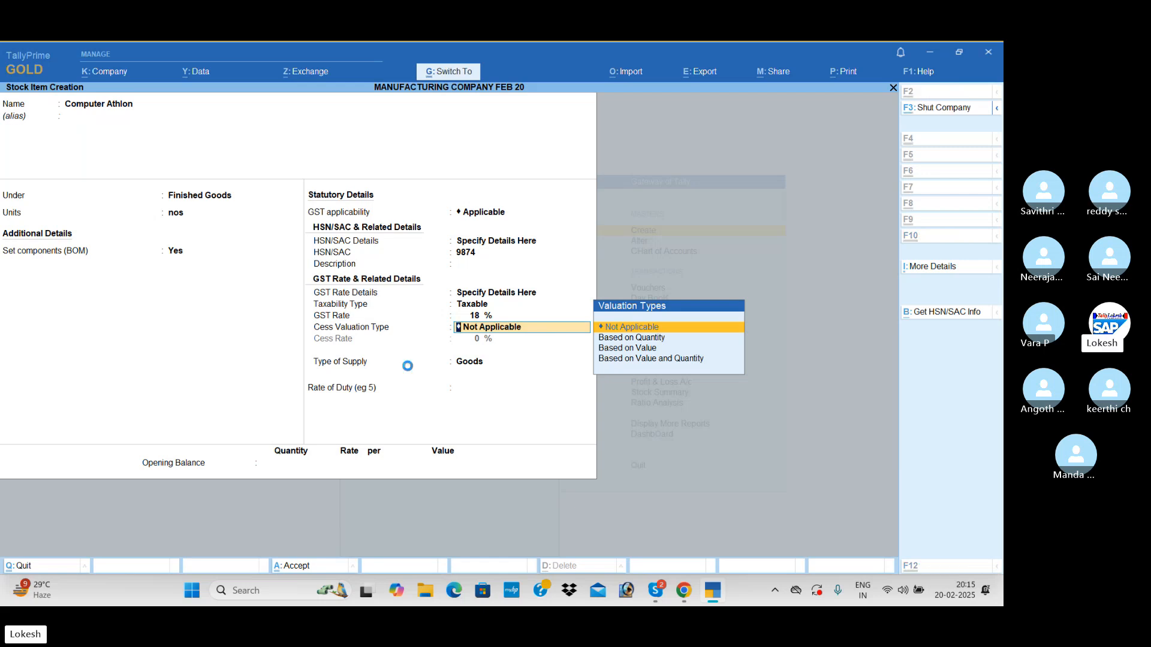
key(ctrl+a)
key(Escape)
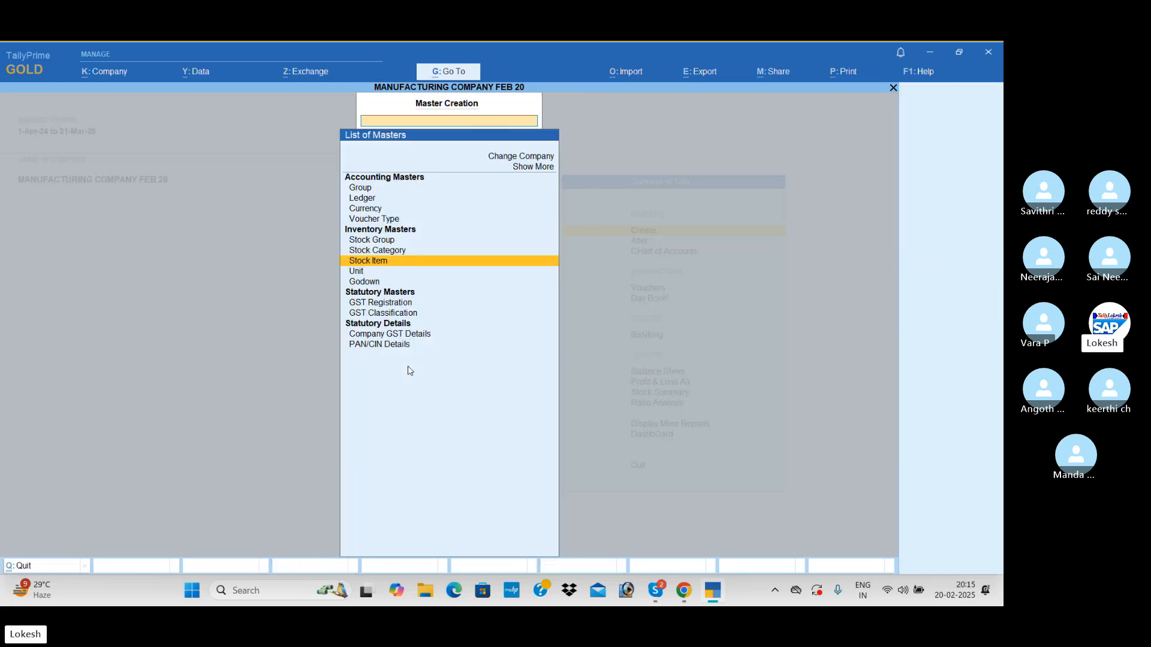
Start a new voucher type named Manufacturing, based on the Stock Journal type
key(Up)
key(Up)
key(Up)
key(Up)
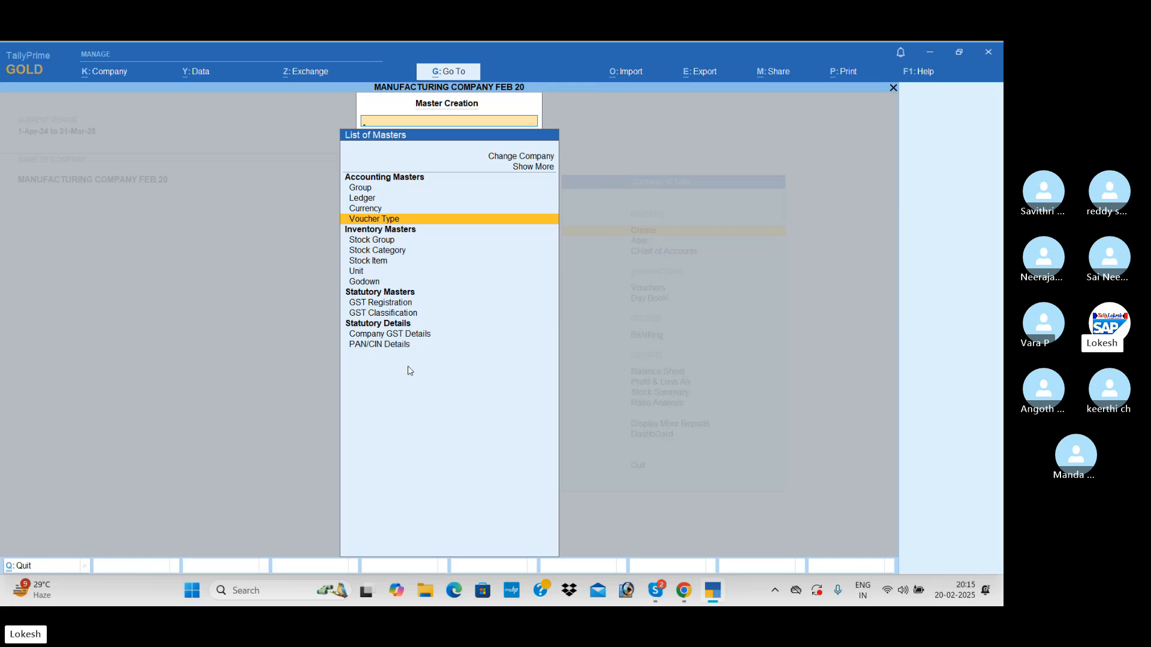
key(Return)
text(Manf)
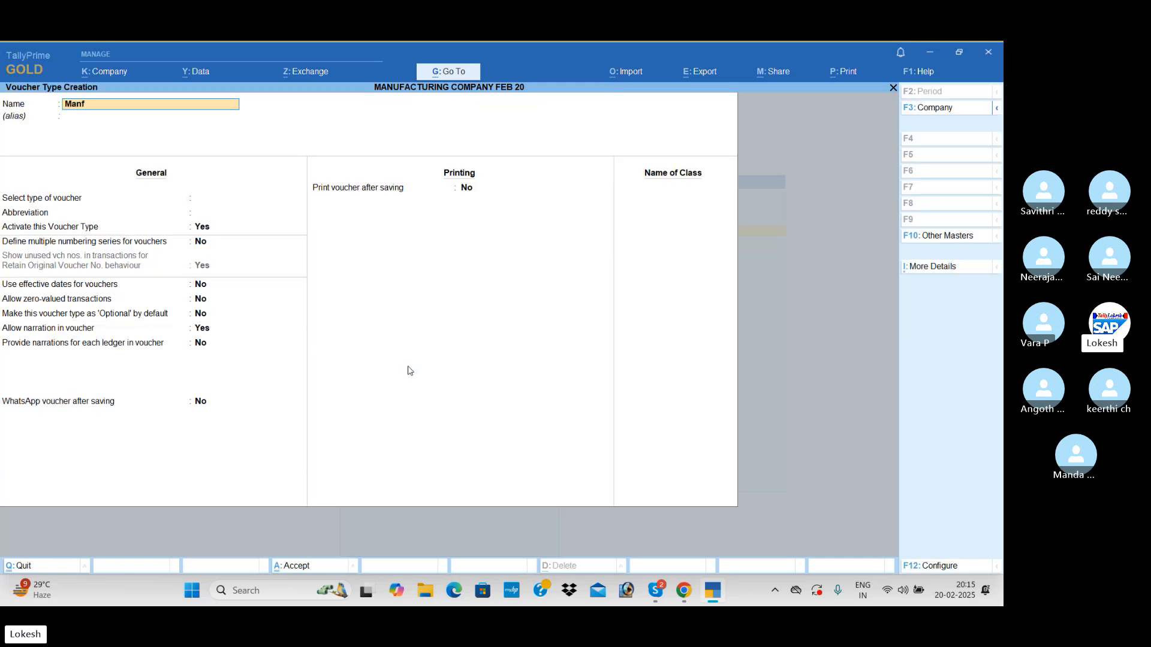
key(BackSpace)
text(ufac)
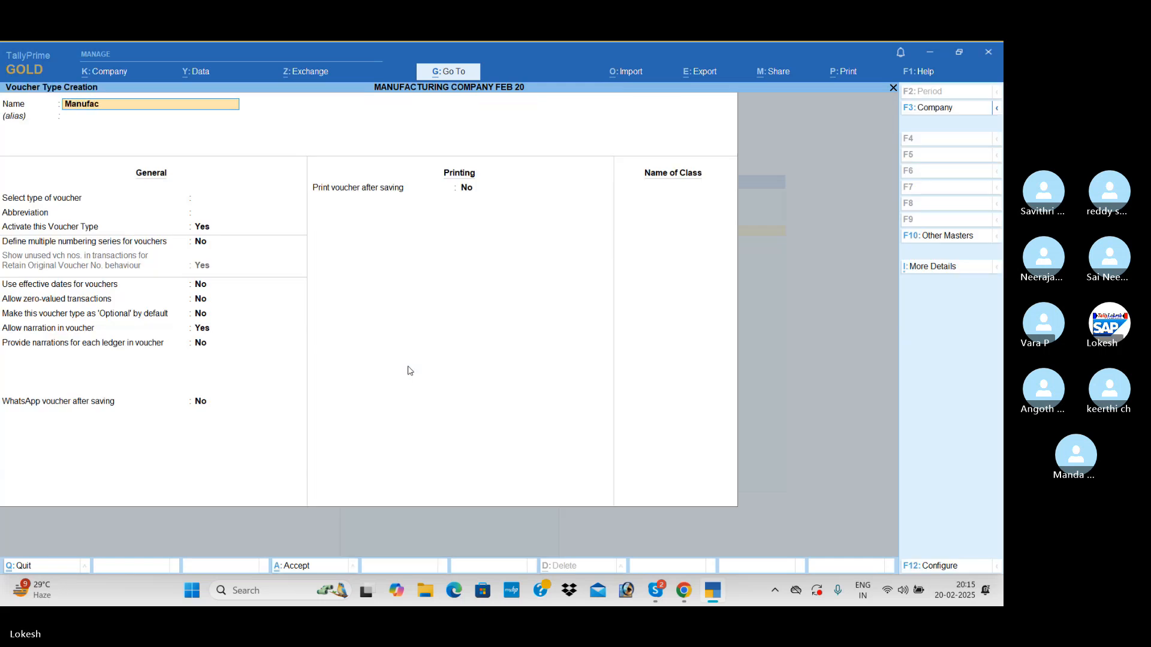
text(turing)
key(Return)
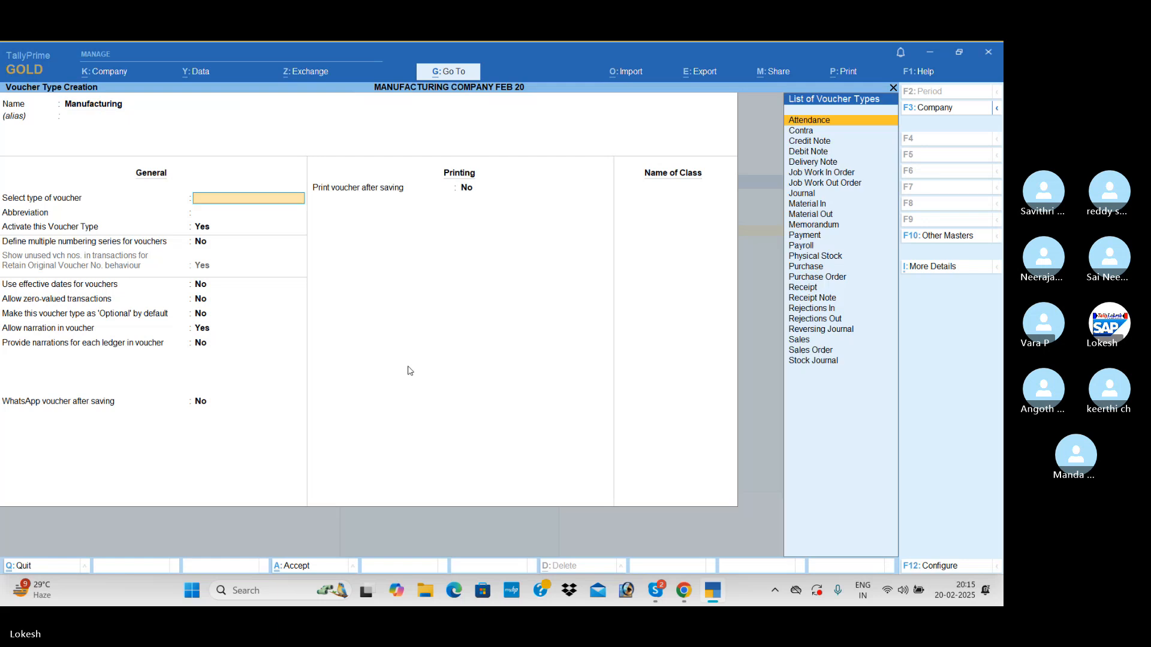
text(St)
key(Return)
key(Return)
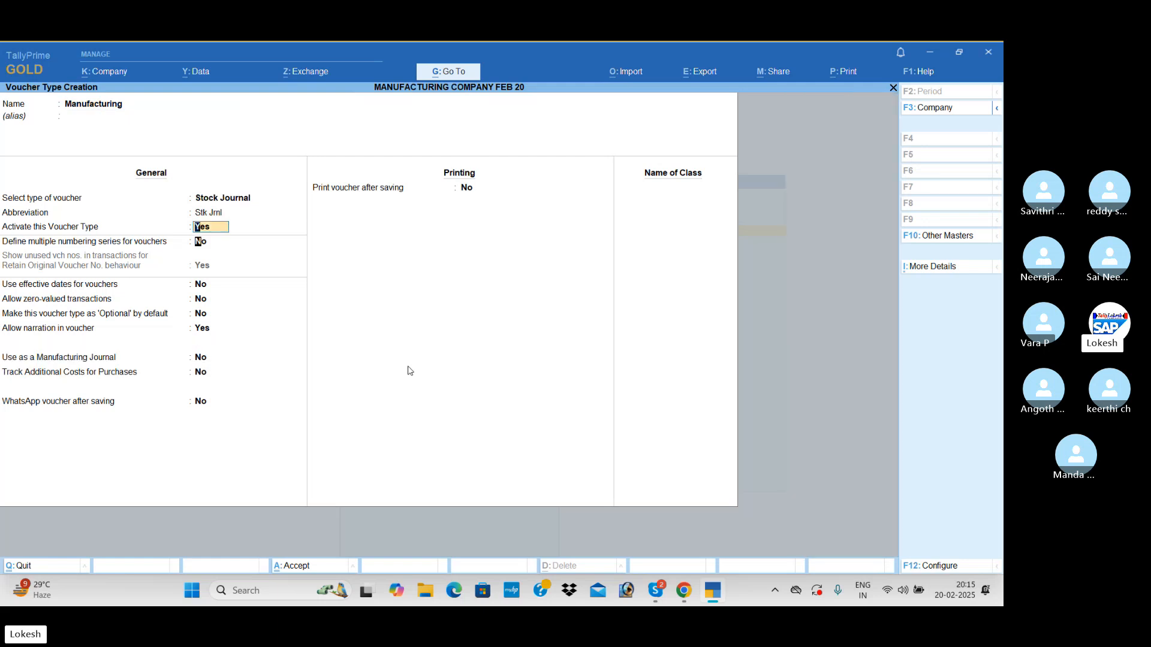
Enable use as a manufacturing journal for the new voucher type and save it, returning to the Gateway of Tally
key(Return)
key(Return)
key(Return)
key(Return)
key(Return)
key(Return)
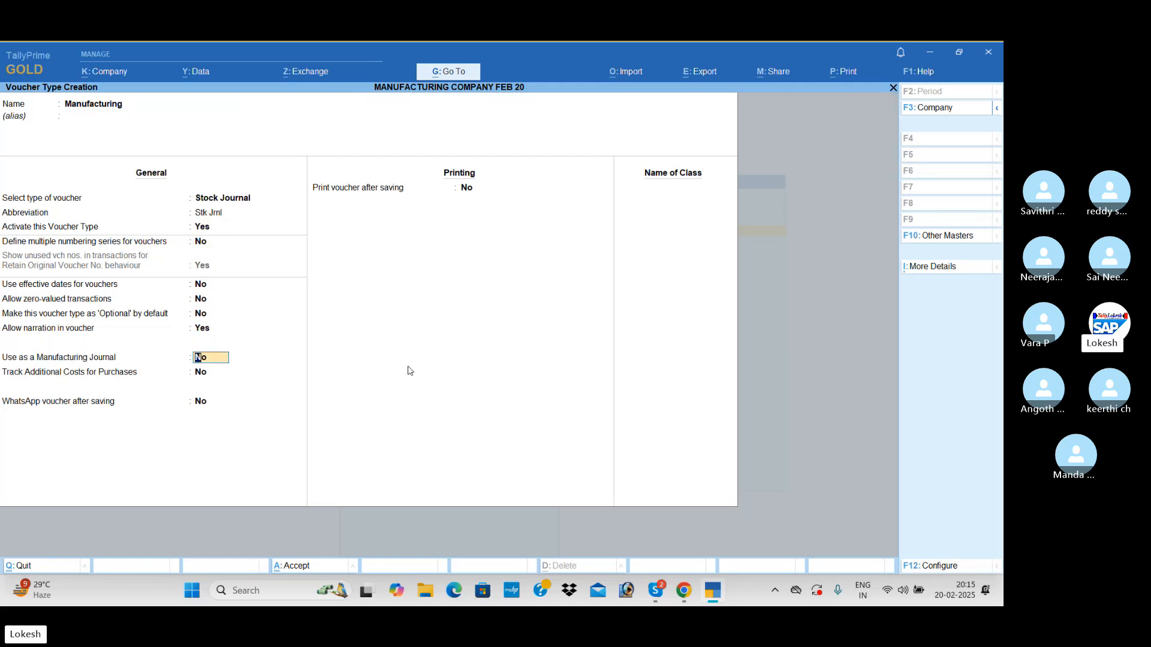
text(y)
key(Return)
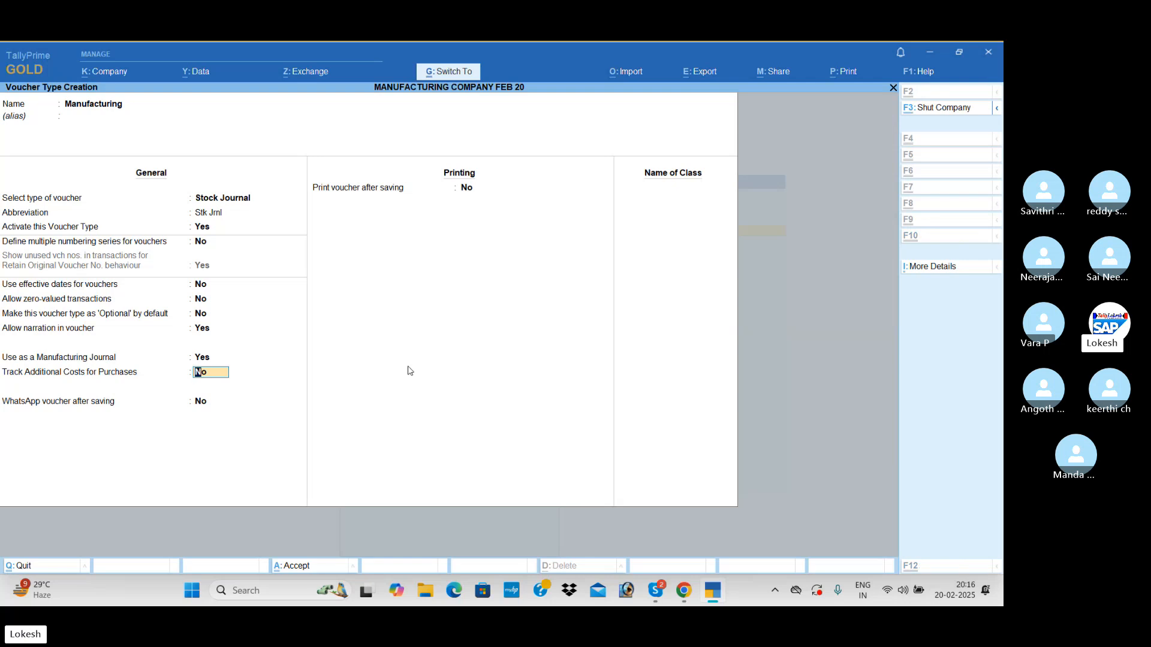
key(ctrl+a)
key(Escape)
key(Escape)
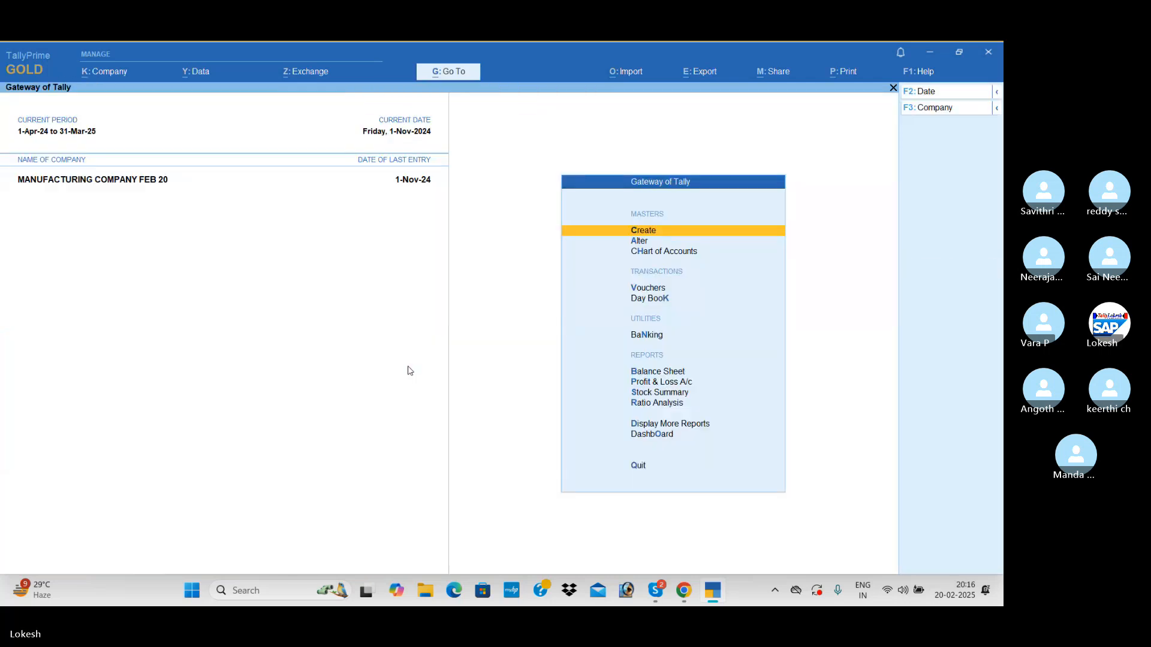
Open voucher entry and switch the voucher type to the Manufacturing inventory voucher
key(Down)
key(Down)
key(Down)
key(Return)
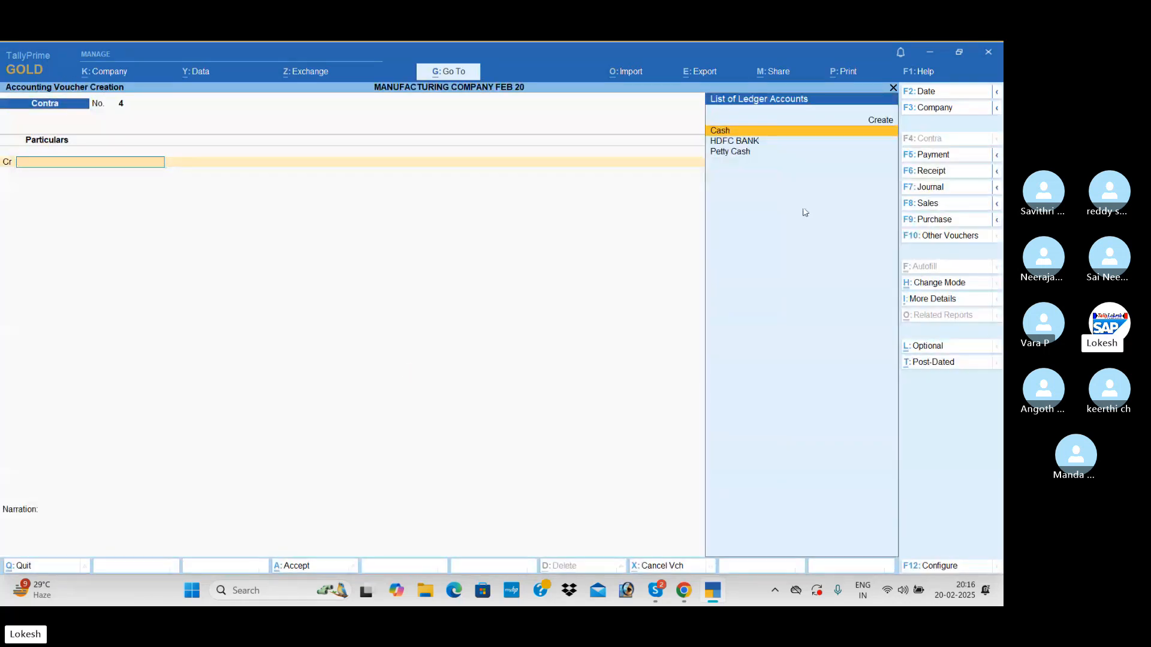
click(953, 236)
key(Down)
key(Down)
key(Down)
key(Down)
key(Down)
key(Down)
key(Down)
key(Down)
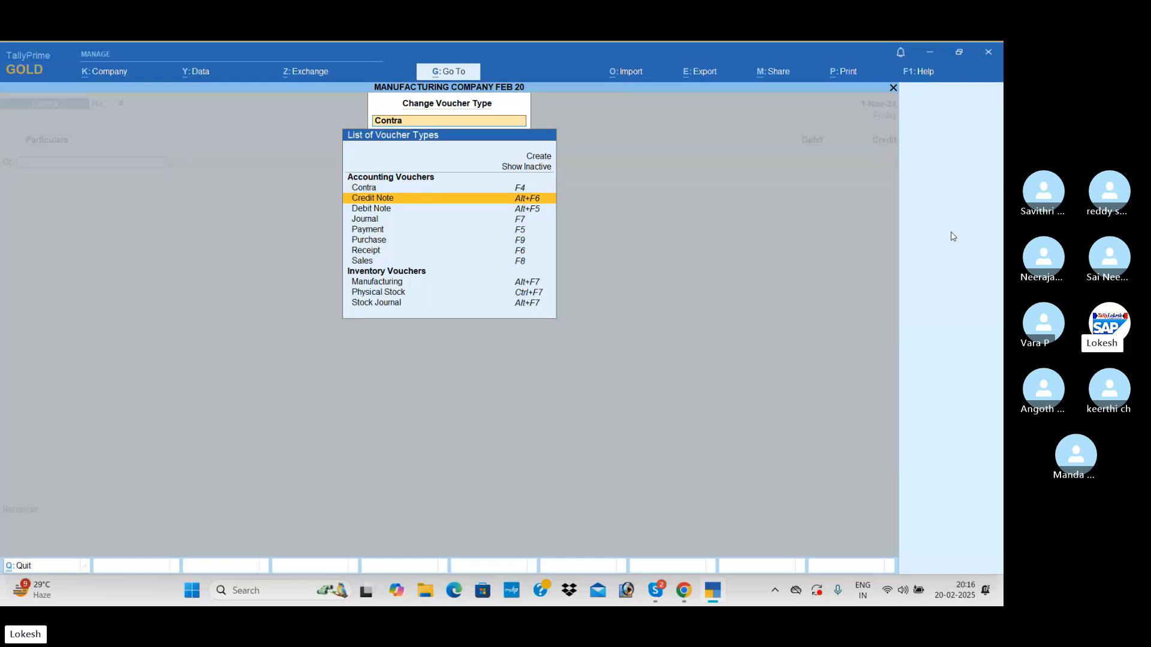
key(Return)
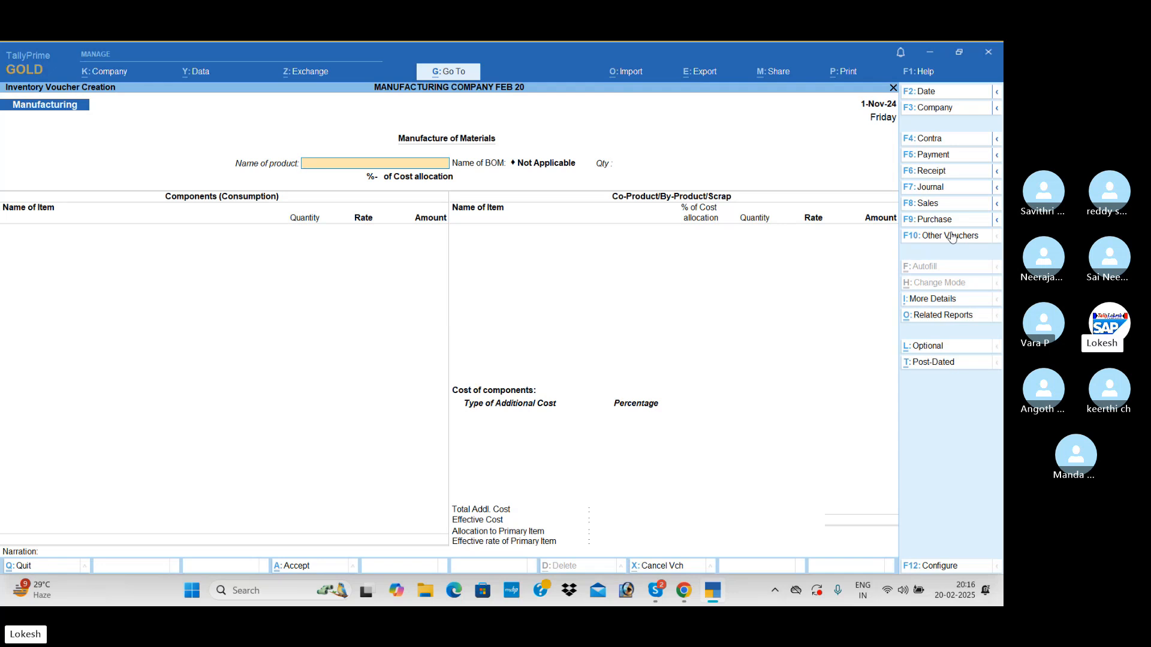
Choose Computer P4 as the product to manufacture, with the computer p4 BOM and a quantity of 20 nos
text(Co)
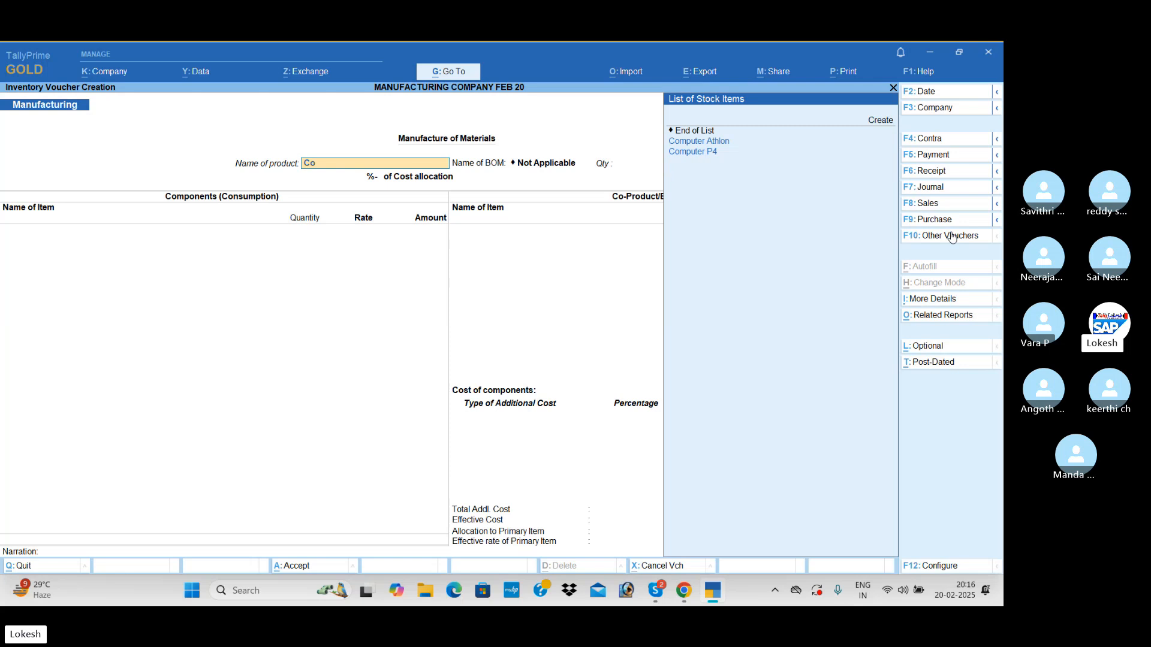
key(Down)
key(Return)
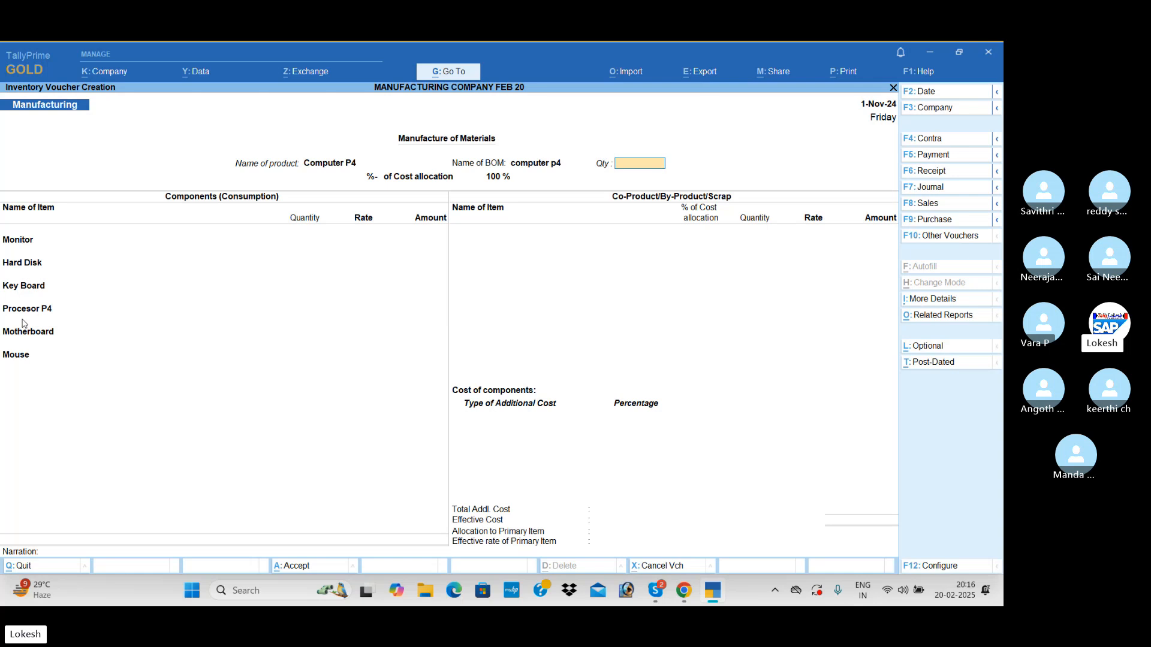
text(0)
key(Return)
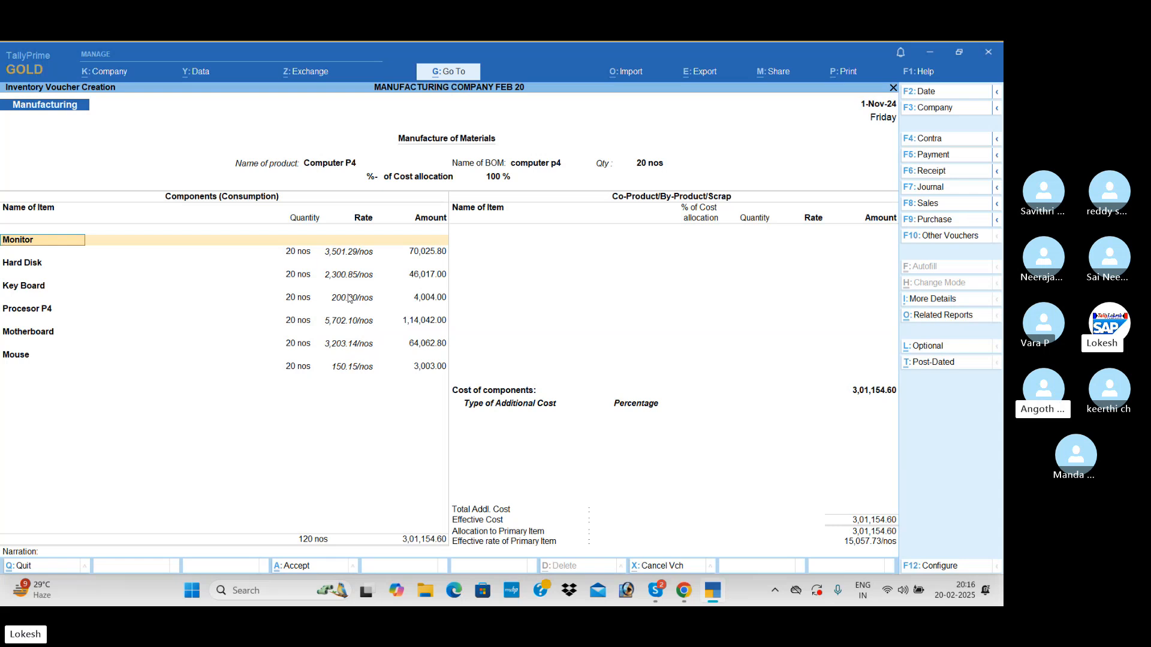
Accept all six component consumption lines as filled and end the co-product list without adding any item
key(Return)
key(Return)
key(Return)
key(Return)
key(Return)
key(Return)
key(Return)
key(Return)
key(Return)
key(Return)
key(Return)
key(Return)
key(Return)
key(Return)
key(Return)
key(Return)
key(Return)
key(Return)
key(Return)
key(Return)
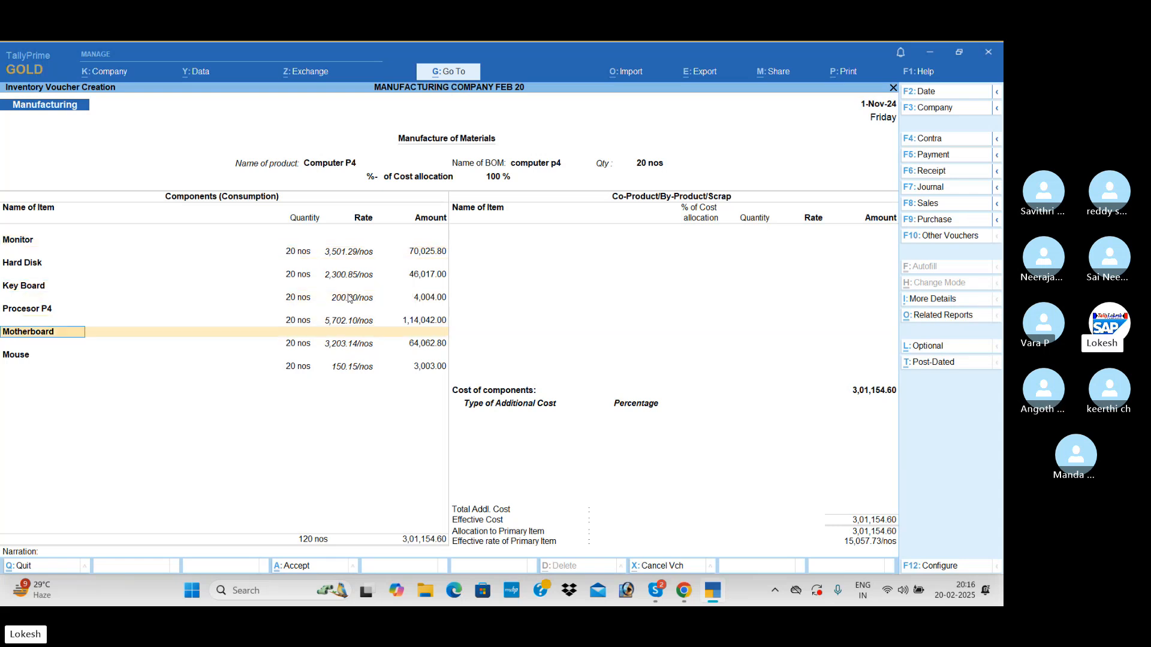
key(Return)
key(Return)
key(Return)
key(Return)
key(Return)
key(Return)
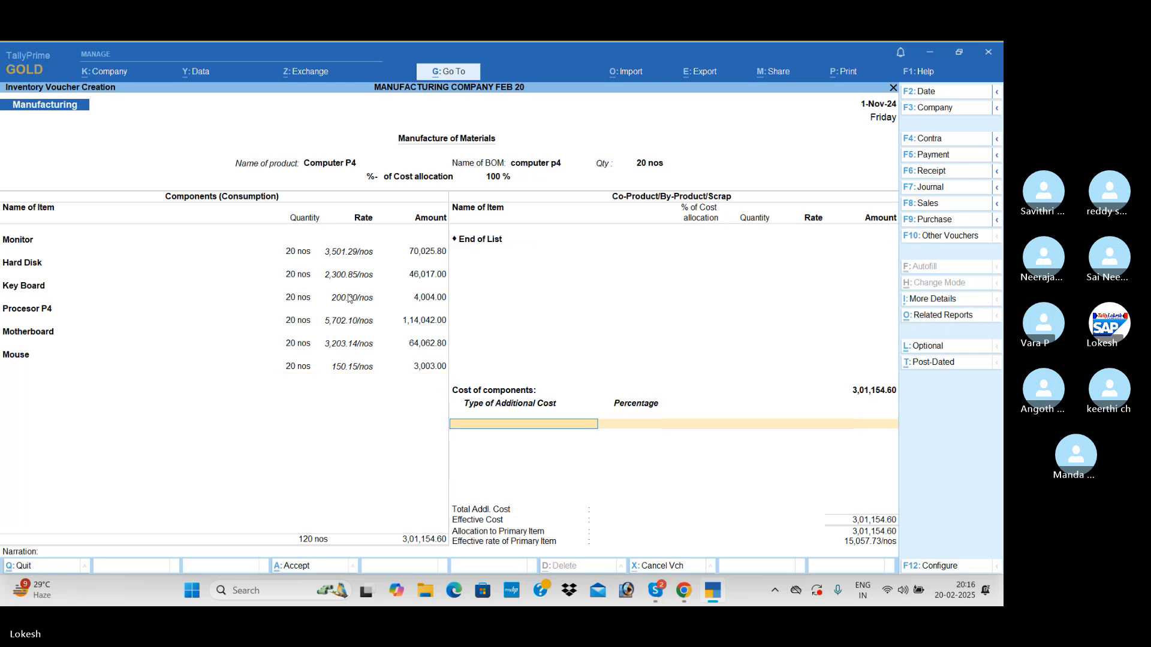
Create a Wages ledger under Direct Expenses from the additional cost entry of the manufacturing voucher
text(W)
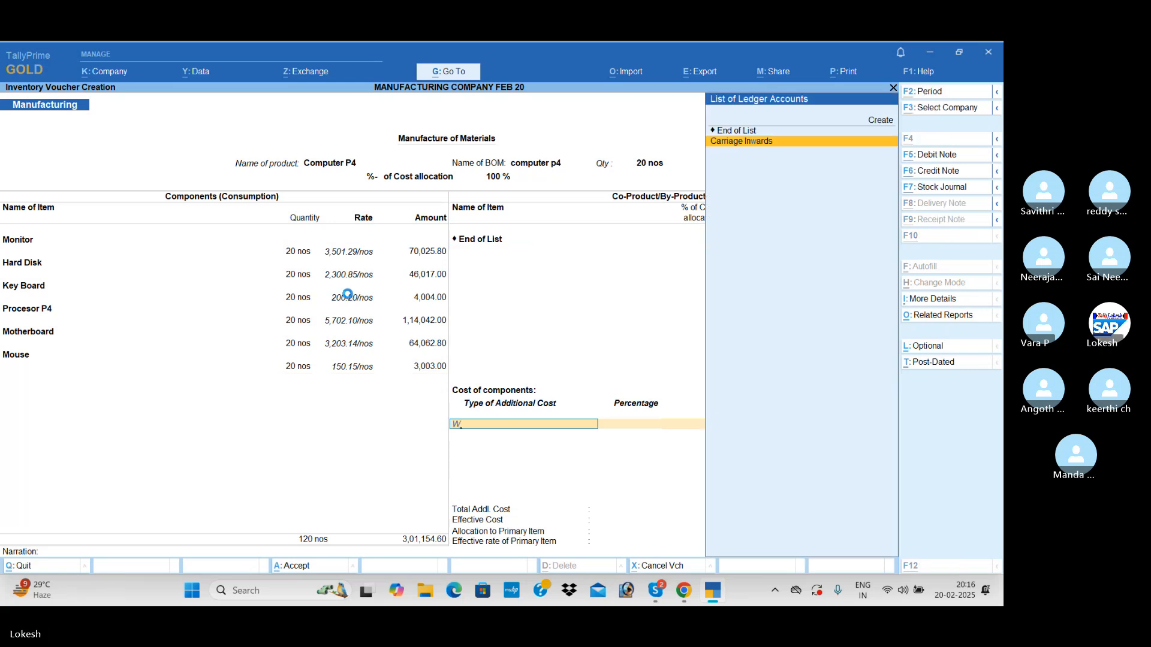
key(alt+c)
text(ages)
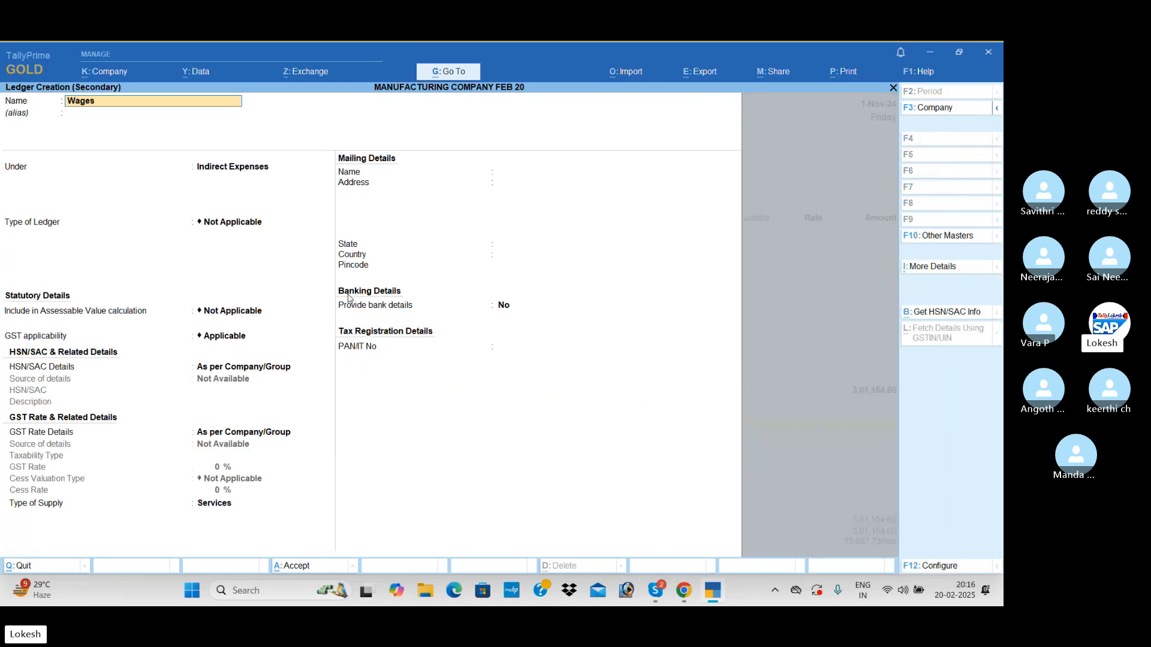
key(Return)
key(Return)
text(Di)
key(ctrl+a)
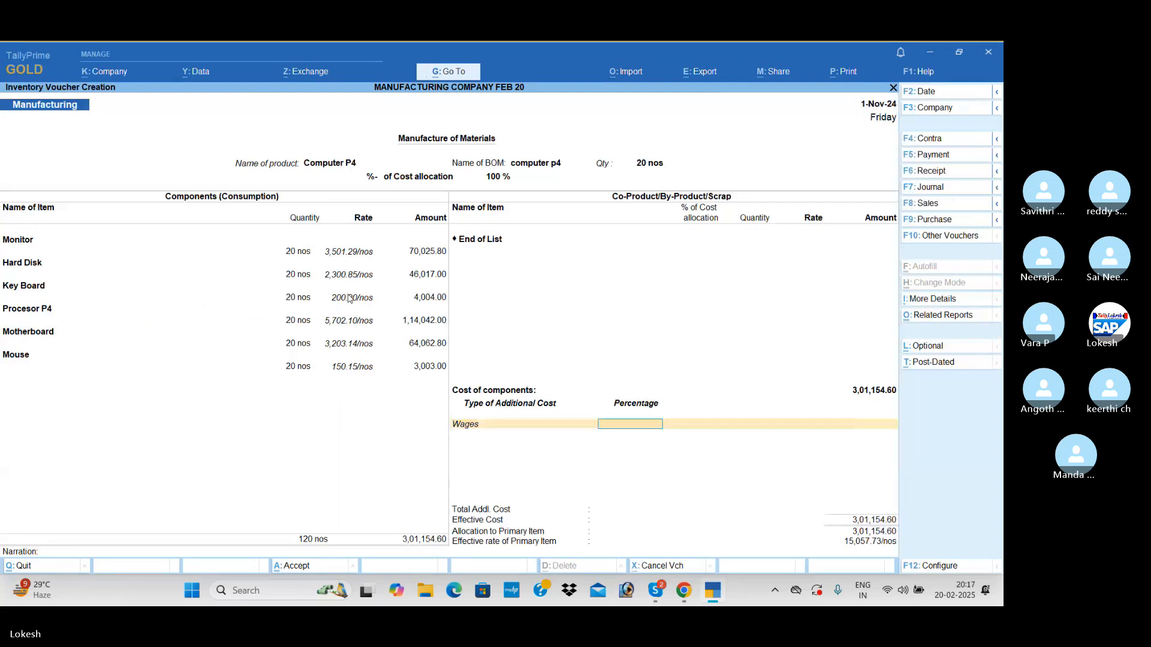
Enter 30,000 as the Wages additional cost without a percentage and save the manufacturing voucher
key(Return)
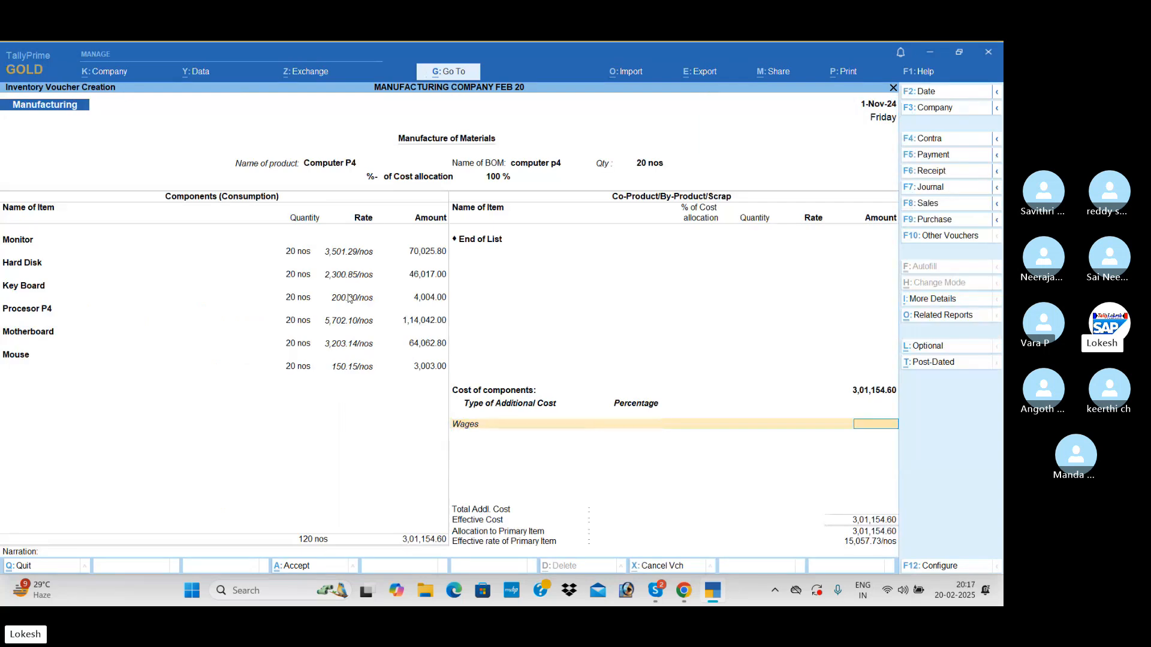
text(30,000)
key(Return)
key(Return)
key(Return)
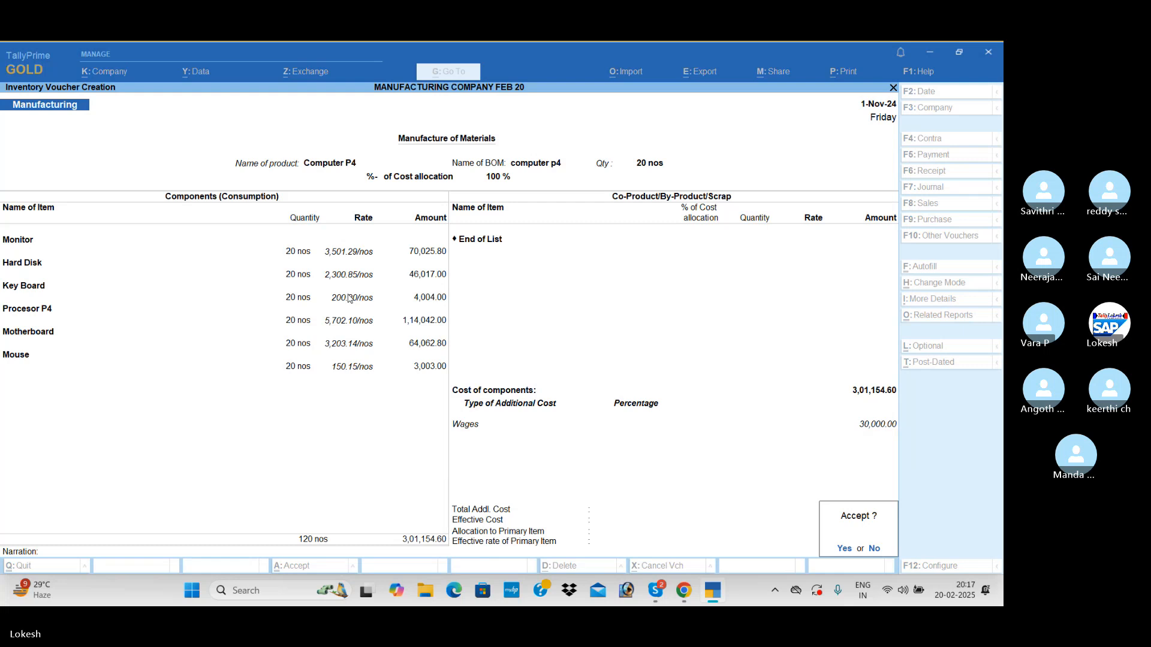
key(Return)
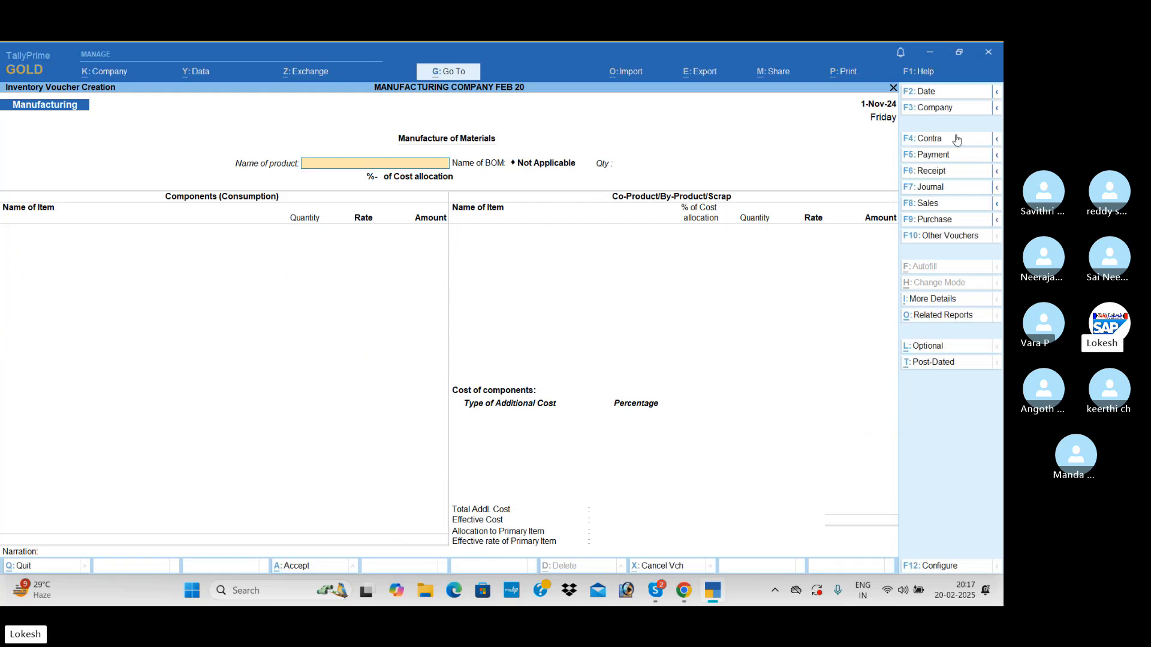
Open a Payment voucher and debit Wages with 30,000
click(949, 157)
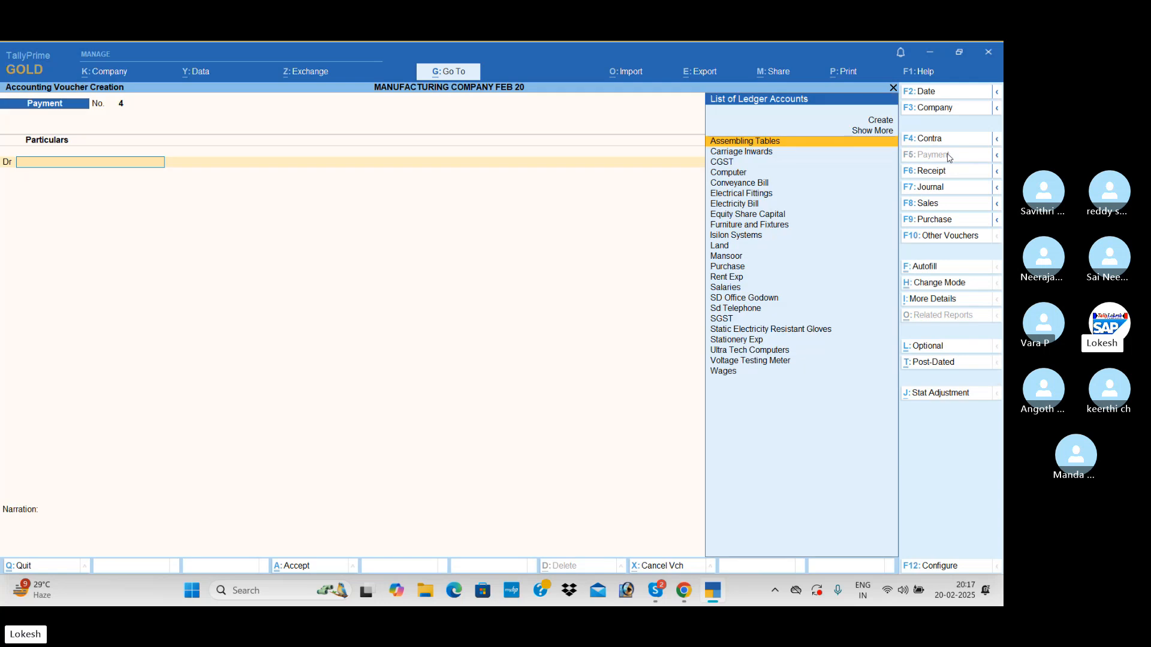
text(w)
key(Return)
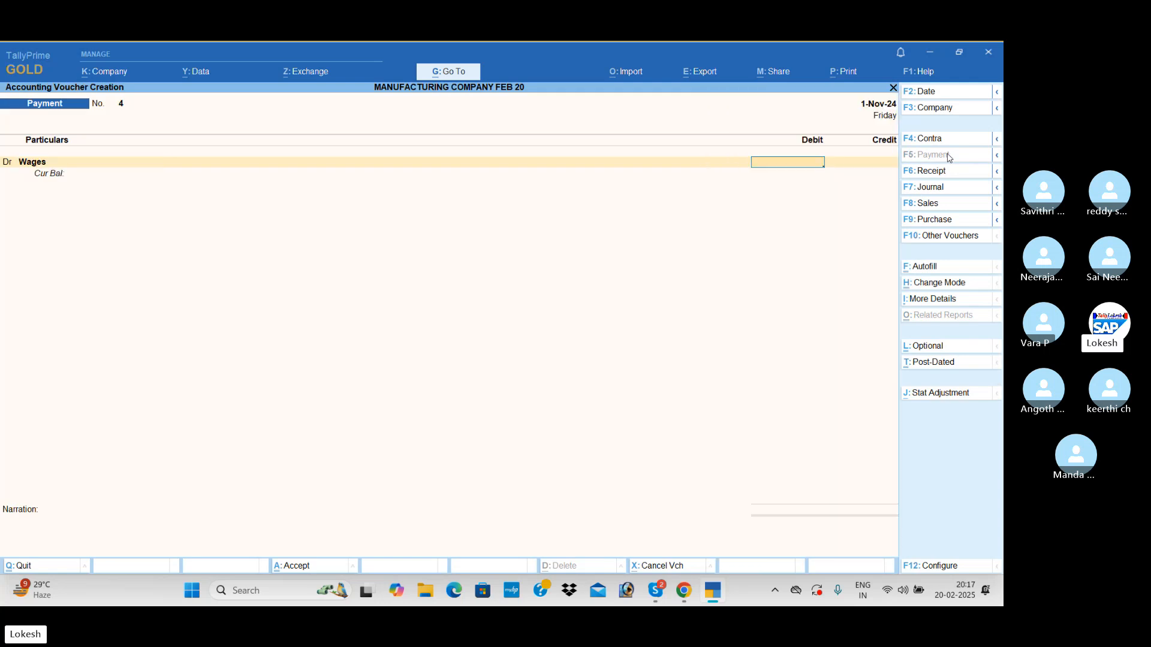
text(30000)
key(Return)
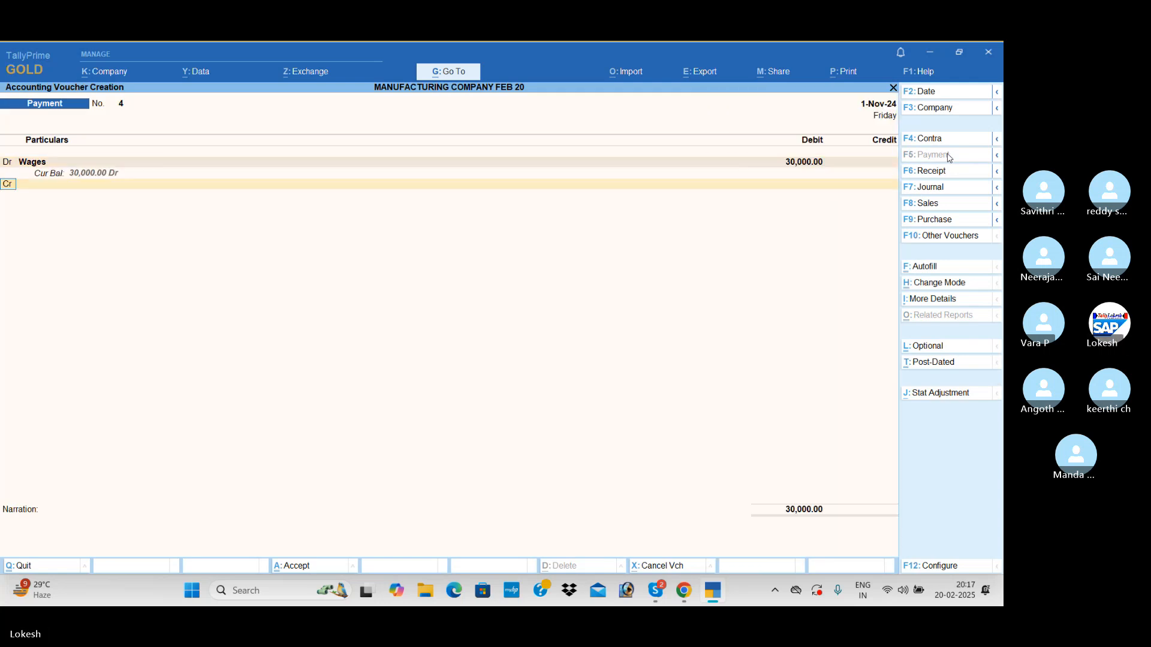
Debit Ultra Tech Computers with 5,28,800 and choose HDFC BANK as the credit account for the payment
text(u)
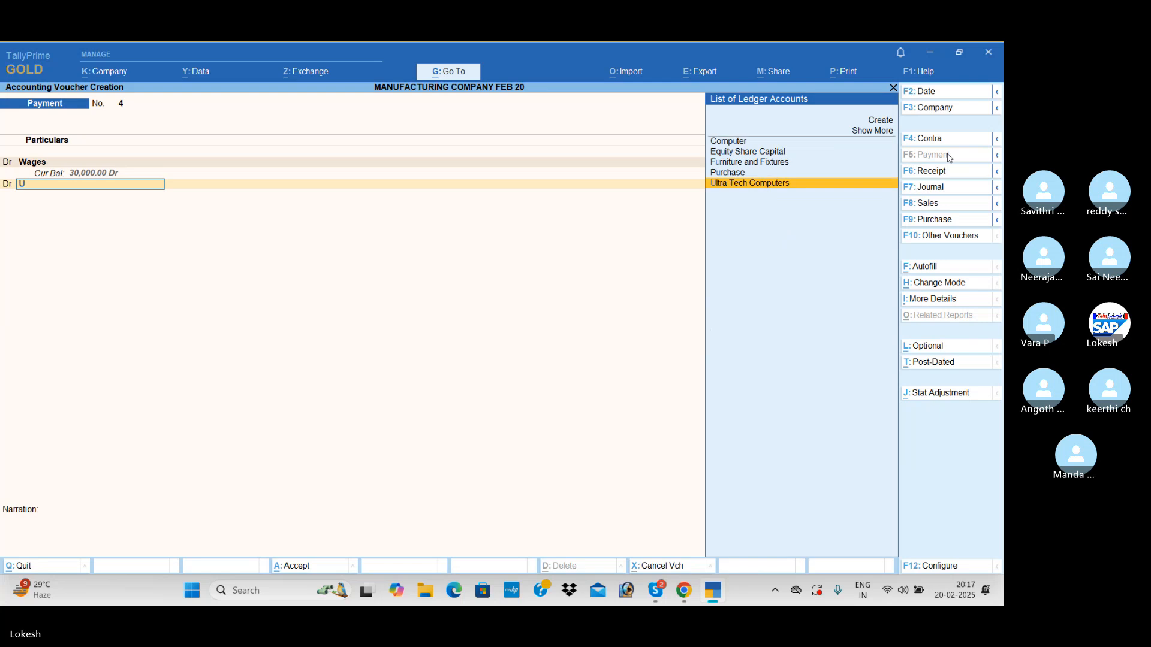
key(Return)
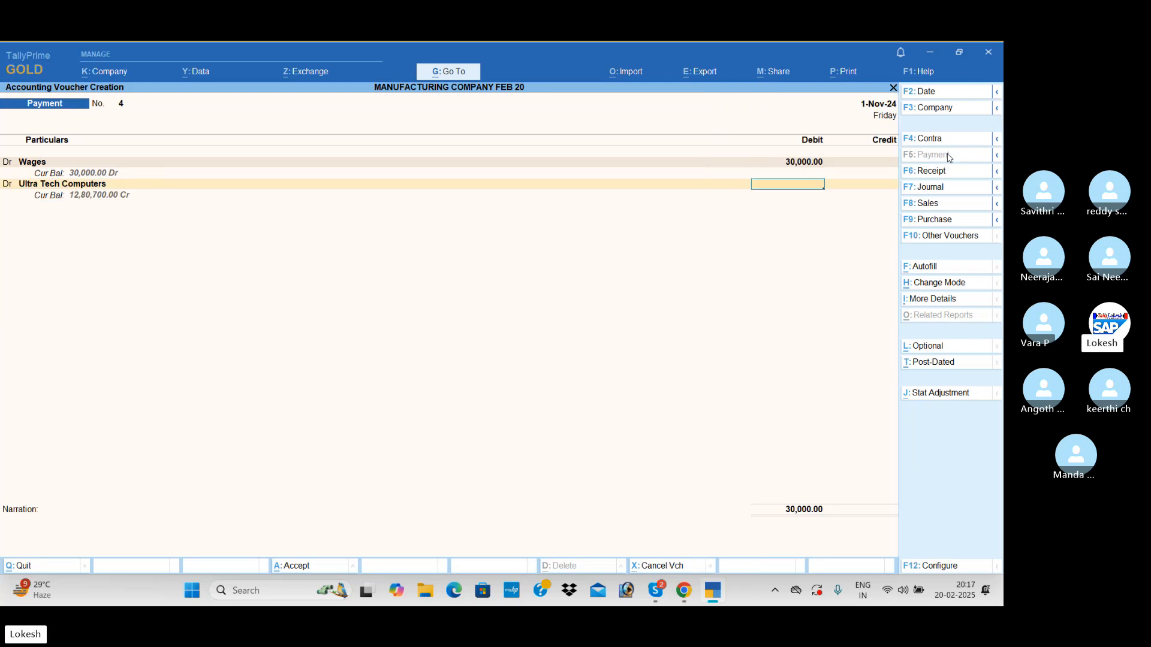
text(528800)
key(Return)
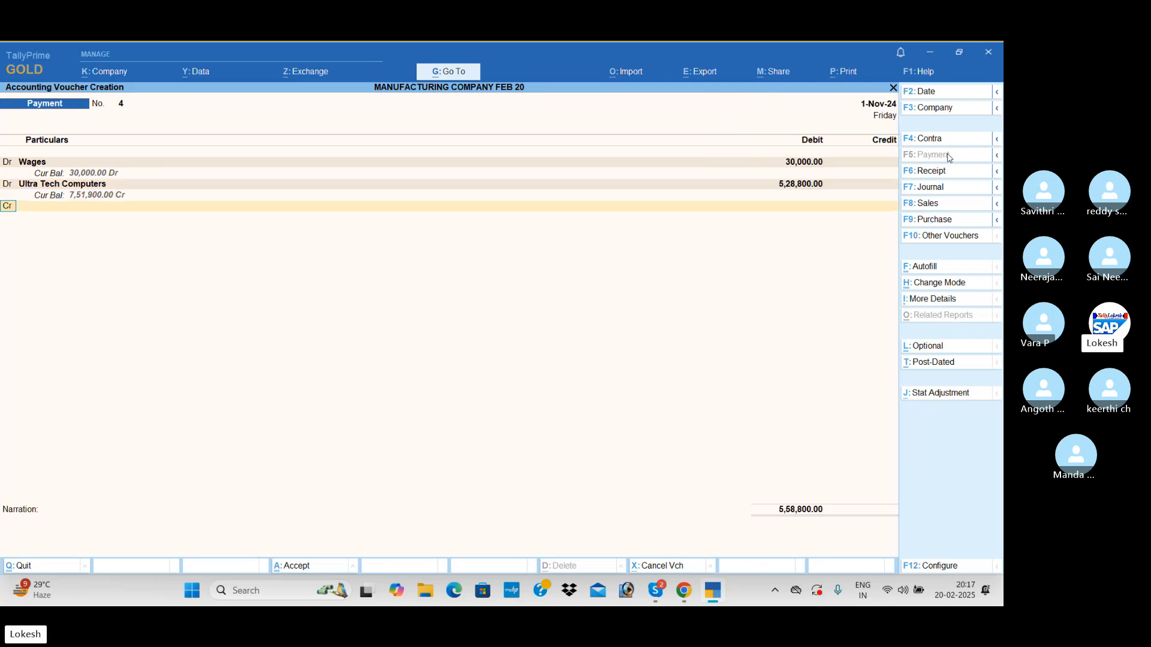
text(h)
key(Return)
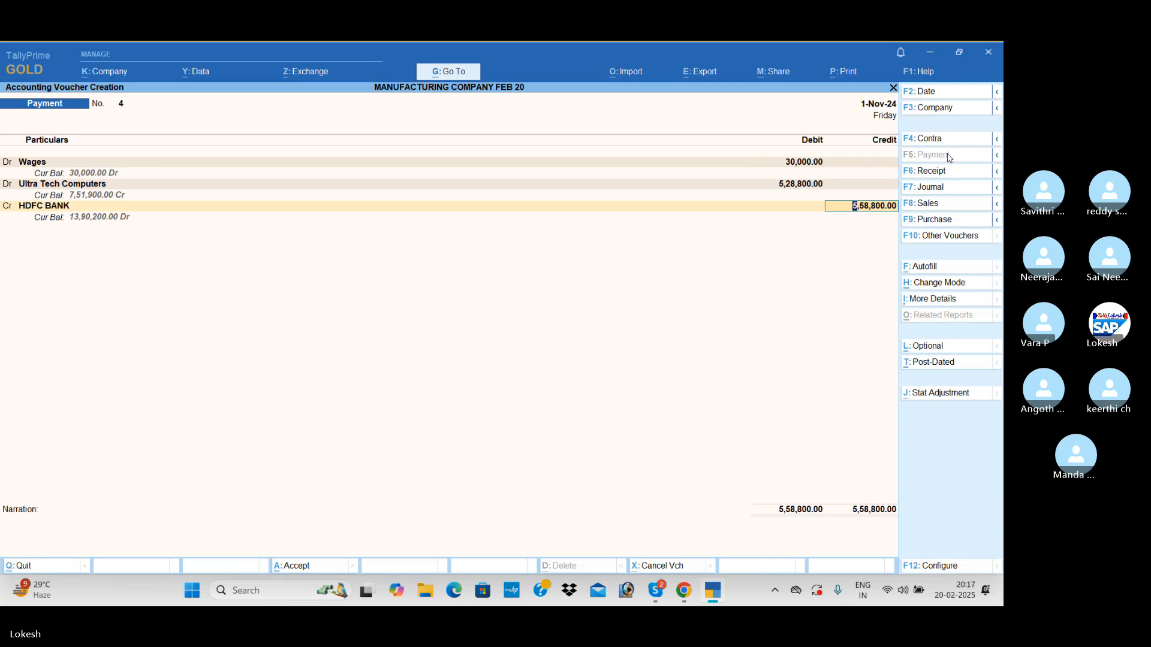
Save the payment voucher and open a Sales voucher
key(ctrl+a)
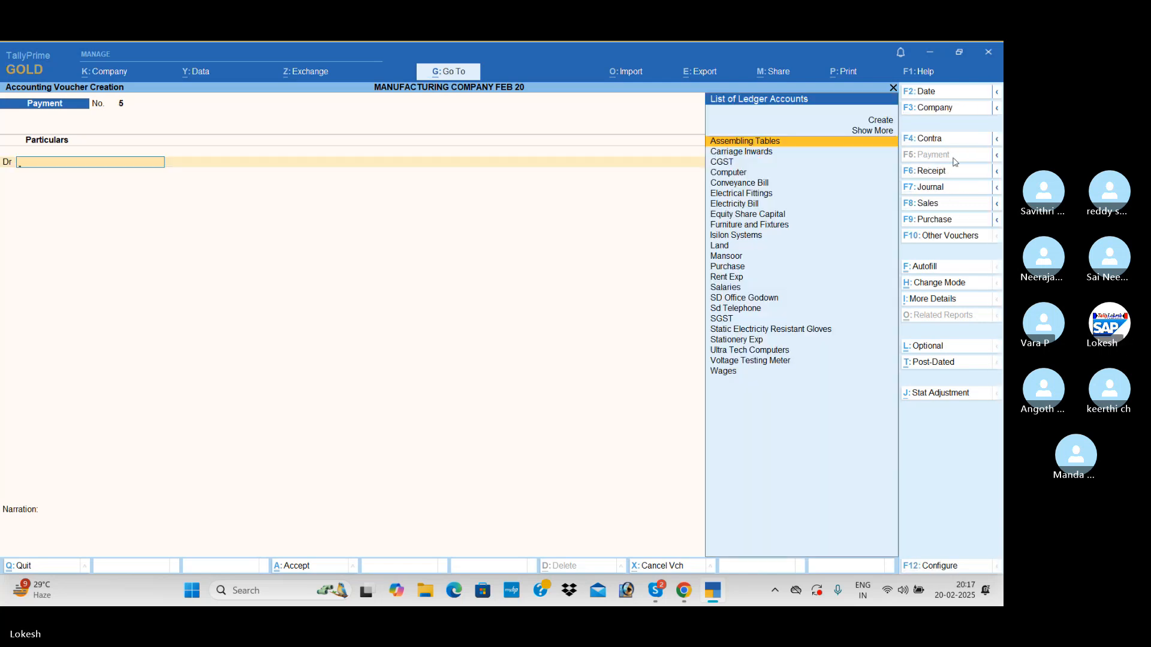
click(946, 203)
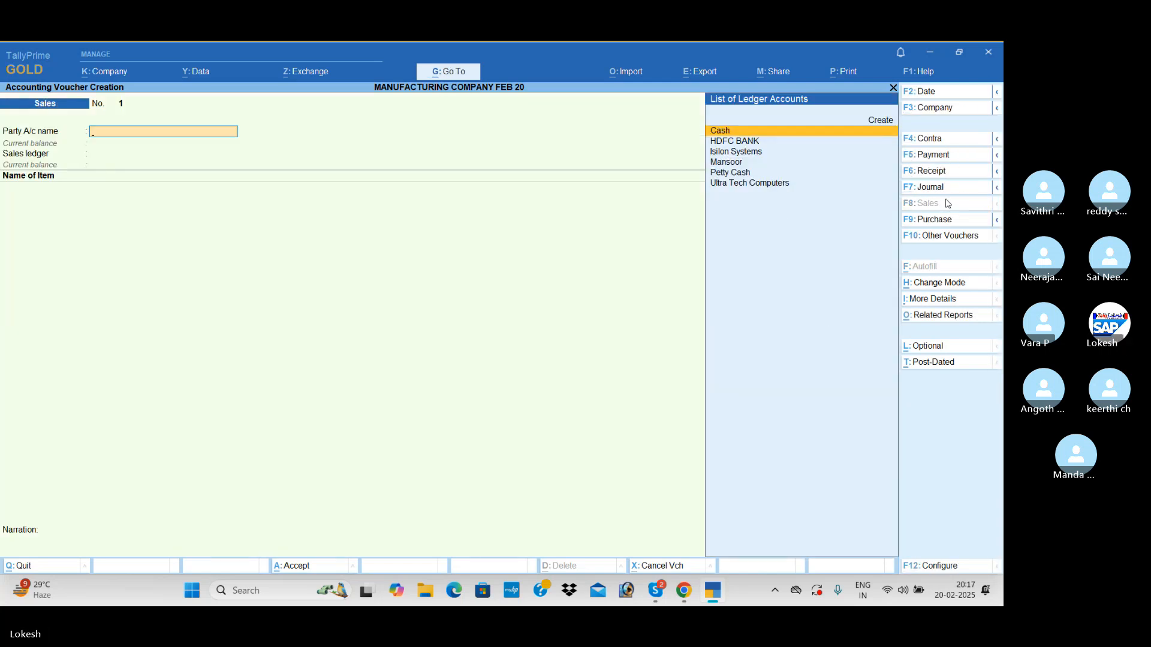
Start a new party ledger named Interfelx Corporation under Sundry Debtors from the sales voucher
key(alt+c)
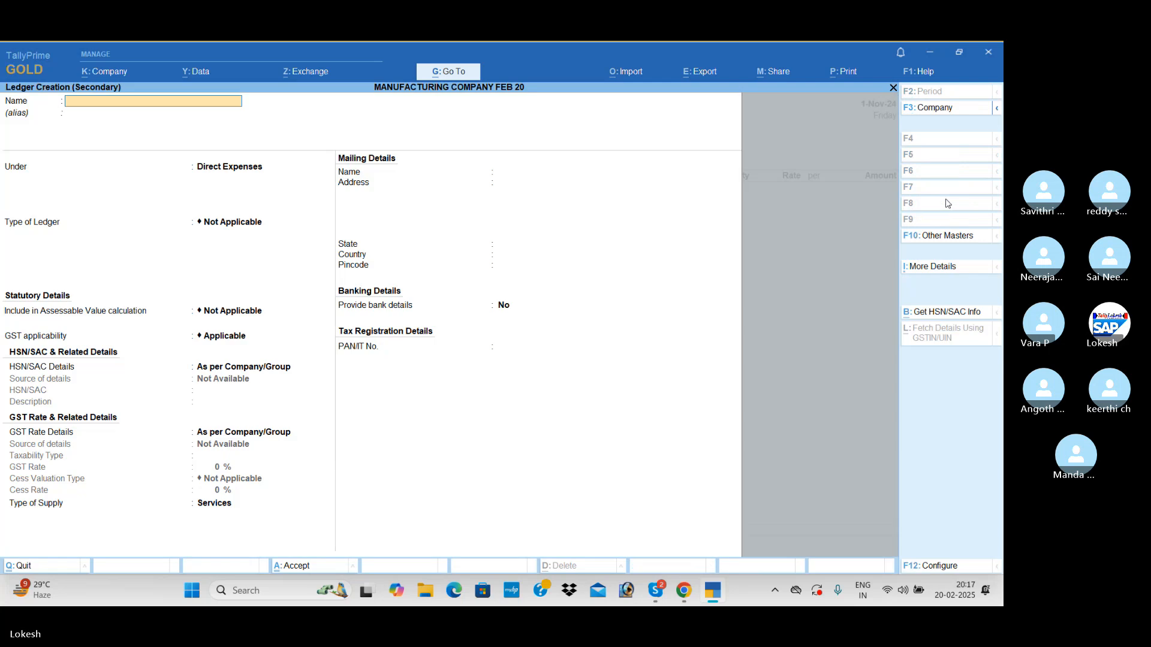
text(Interfelx Corporation)
key(Return)
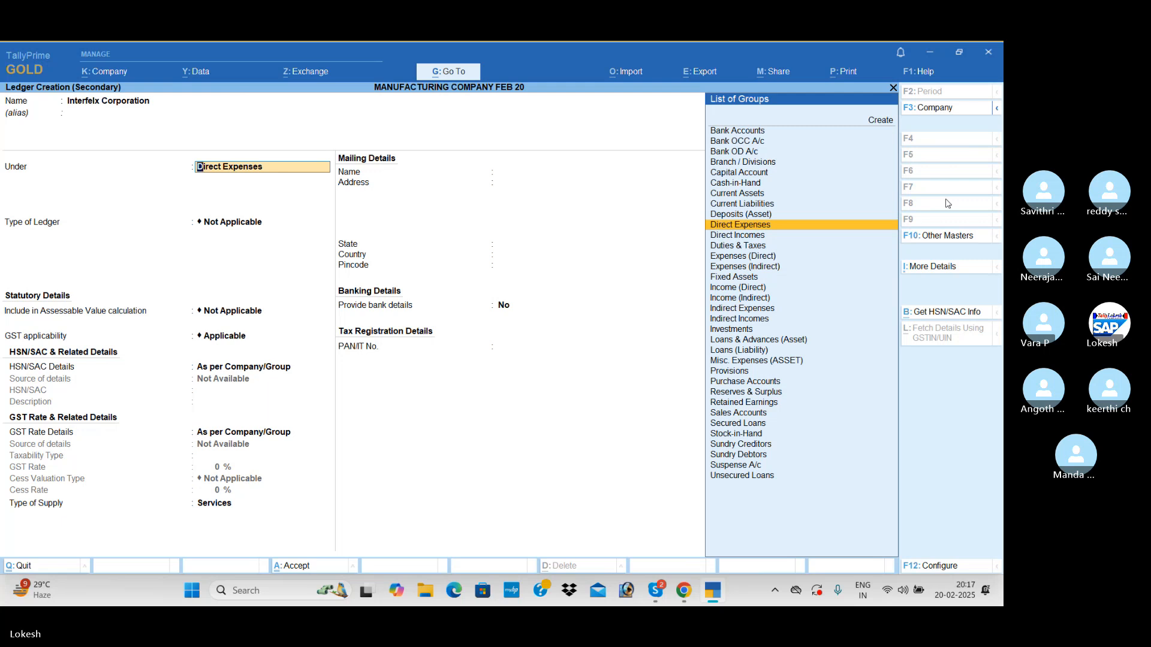
text(Sun)
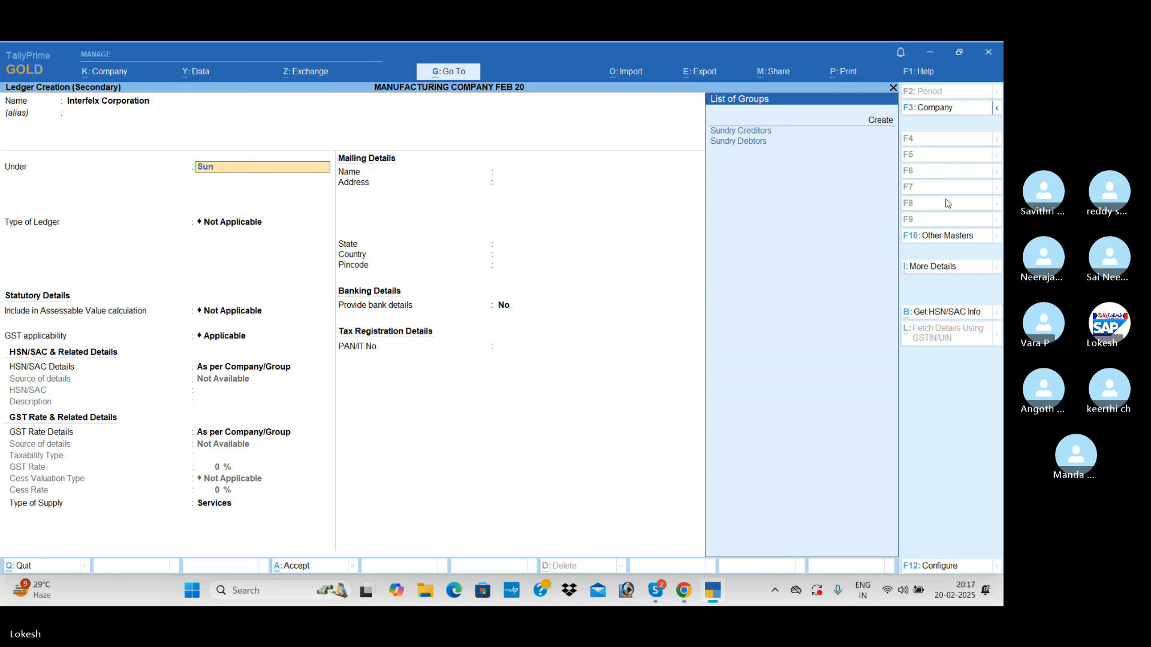
key(Down)
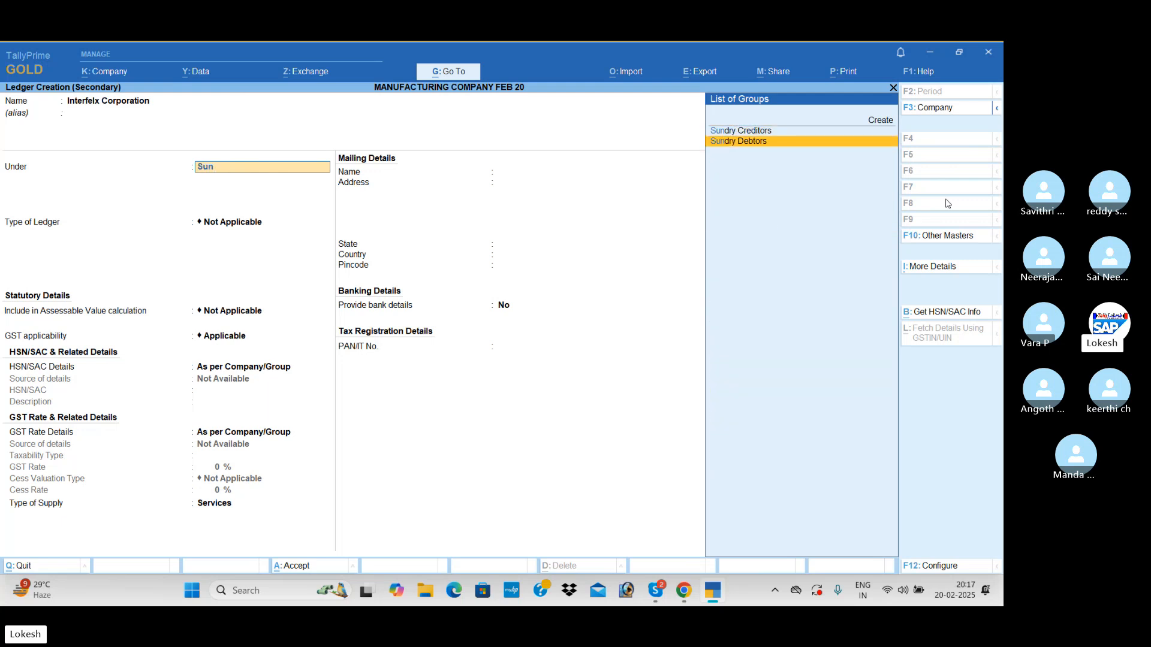
key(Return)
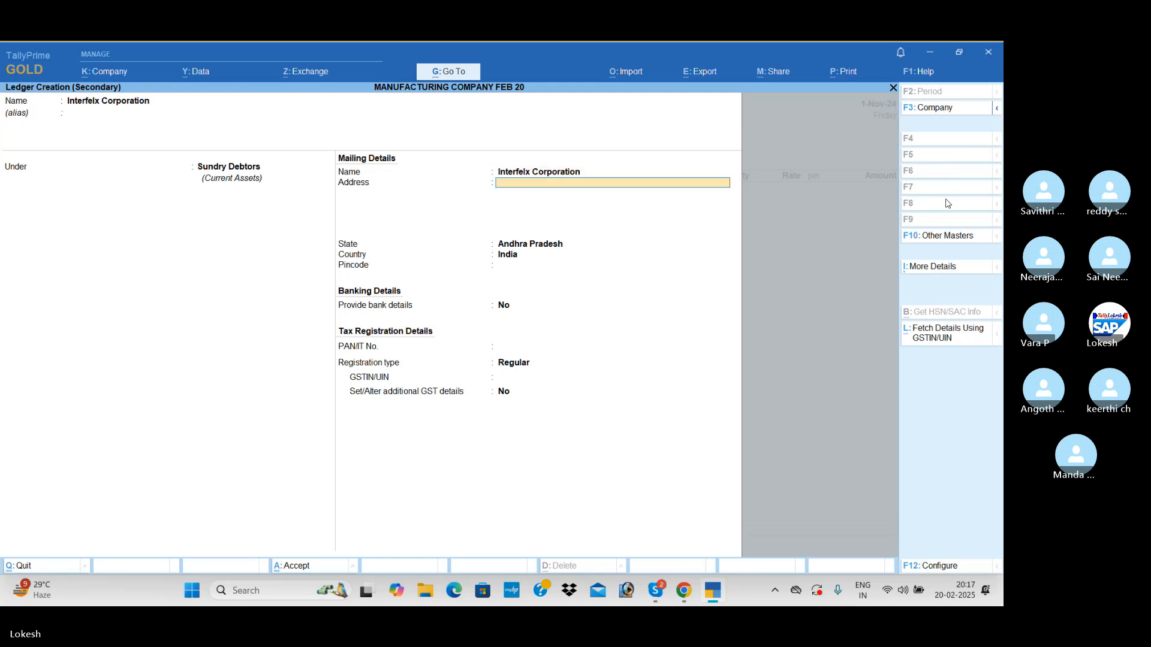
Fill in the GSTIN/UIN of the Interfelx Corporation ledger, save it, and accept the blank dispatch details
key(Return)
key(Return)
key(Return)
key(Return)
key(Return)
text(3)
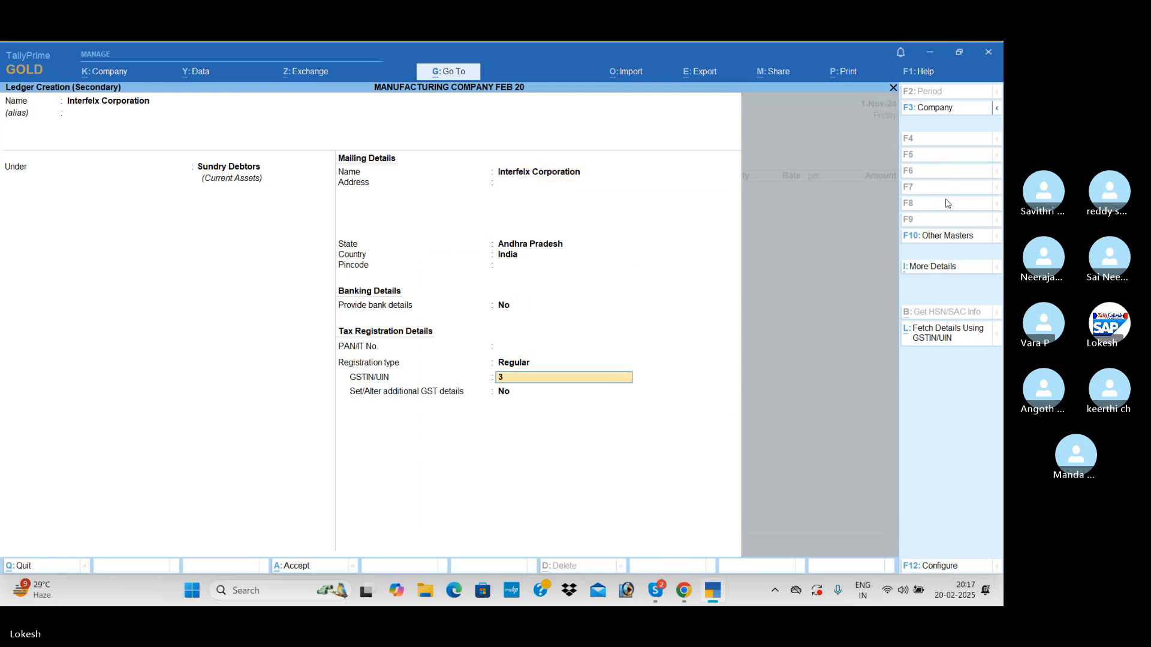
text(7)
key(Return)
key(Return)
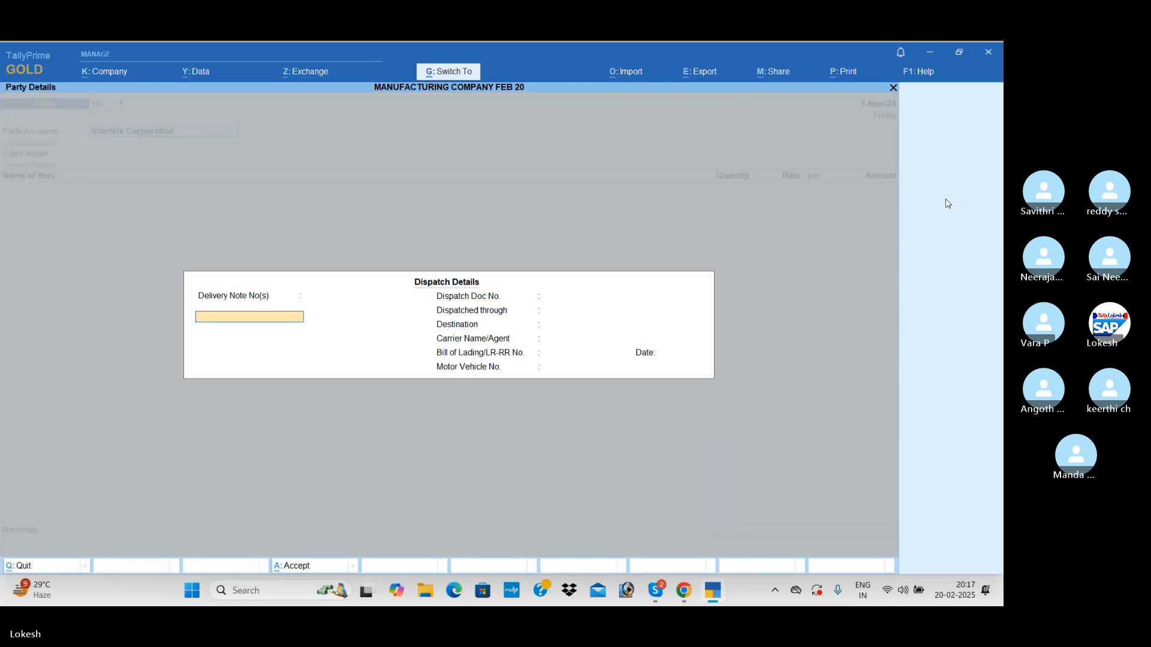
key(ctrl+a)
Start a new ledger named Sales and place it under Sales Accounts
key(alt+c)
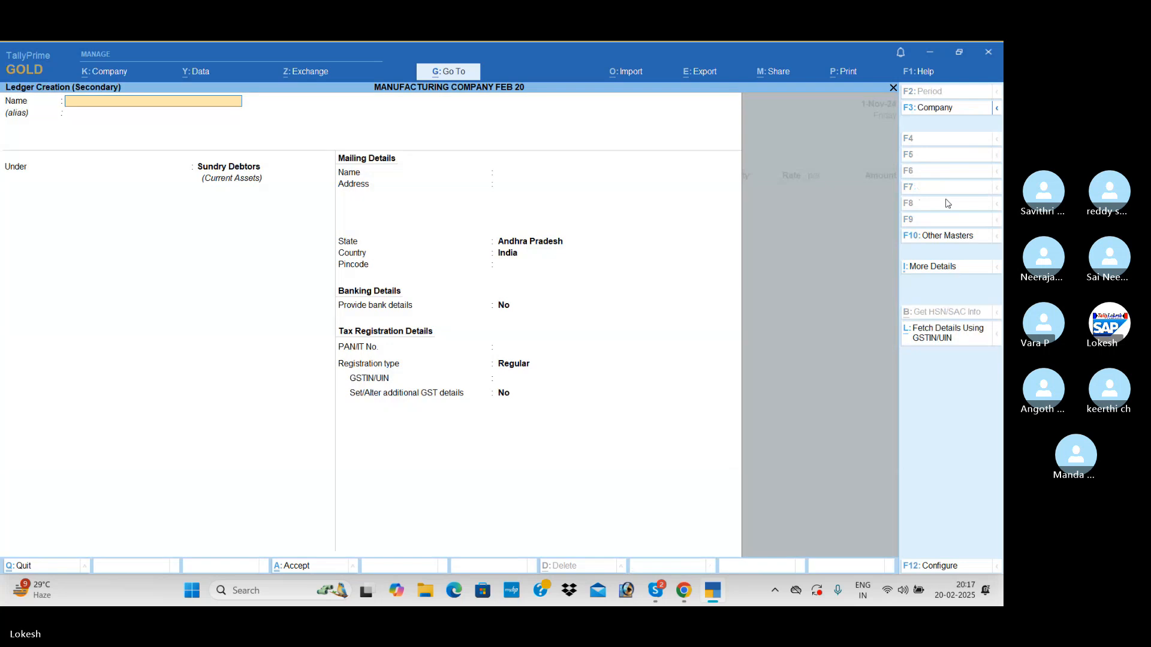
text(Sale)
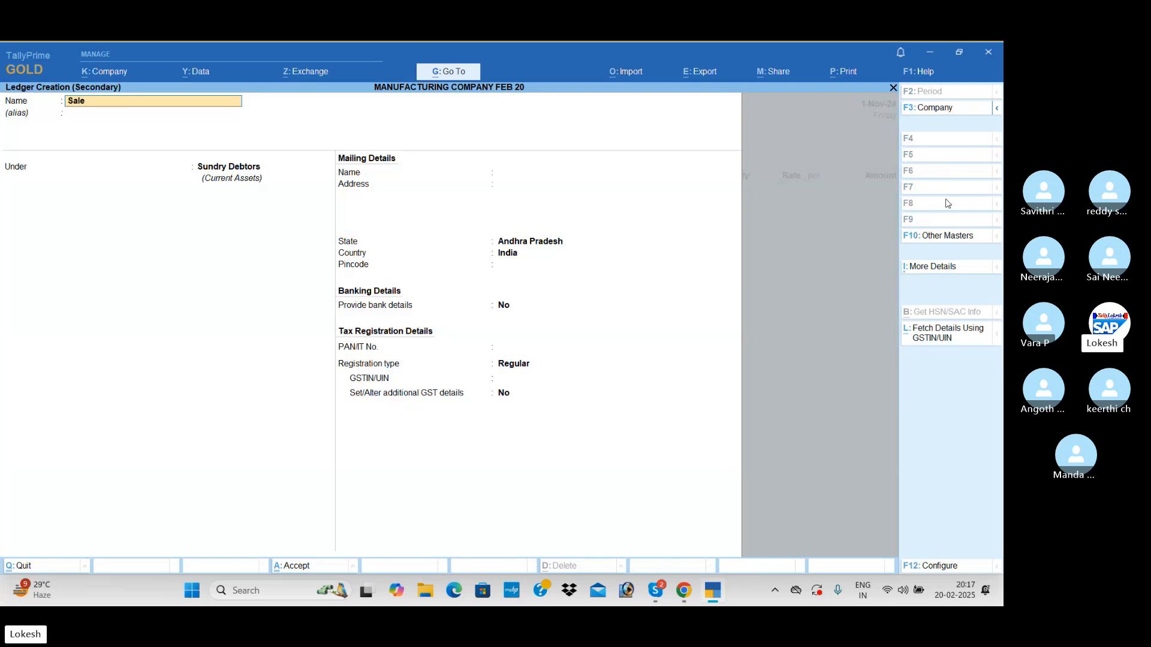
text(s)
key(Return)
text(sa)
key(Return)
Set the Sales ledger's type of supply to Goods and save the ledger
key(Return)
key(Return)
key(Return)
key(Return)
key(Return)
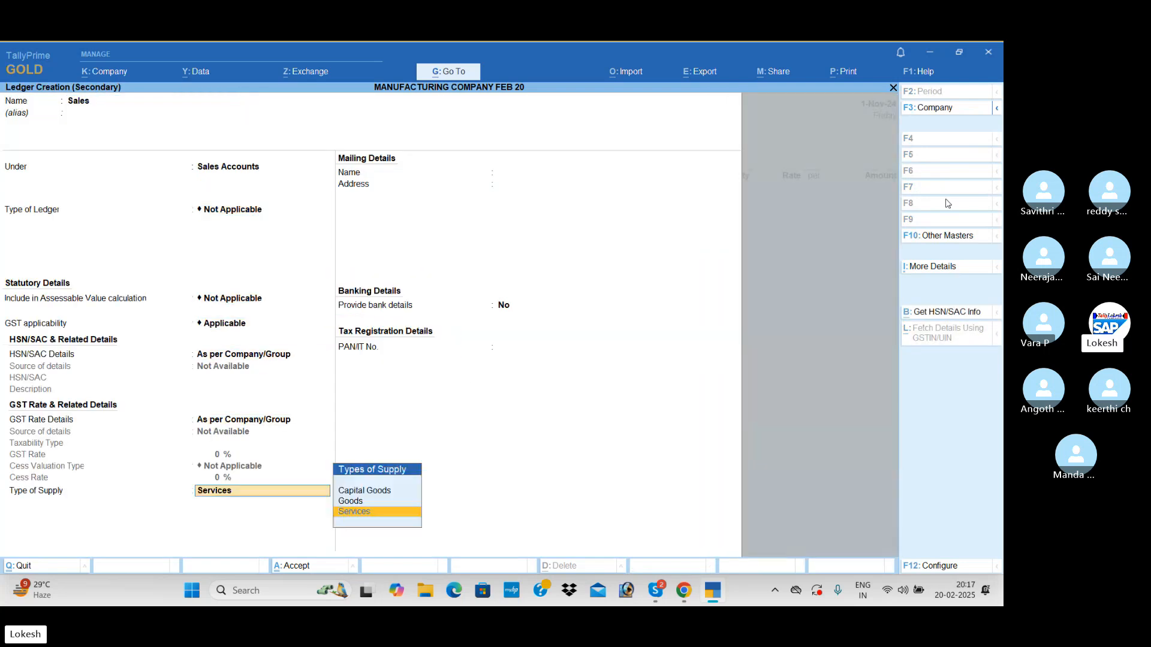
key(Return)
key(BackSpace)
key(Up)
key(Return)
key(Return)
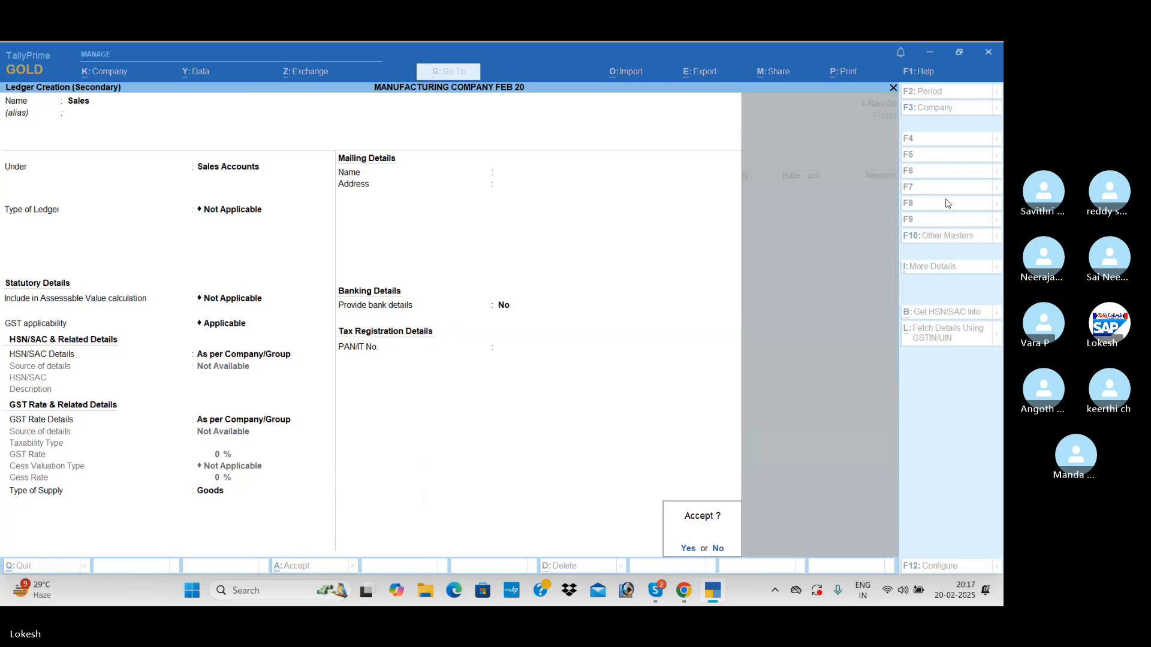
key(Return)
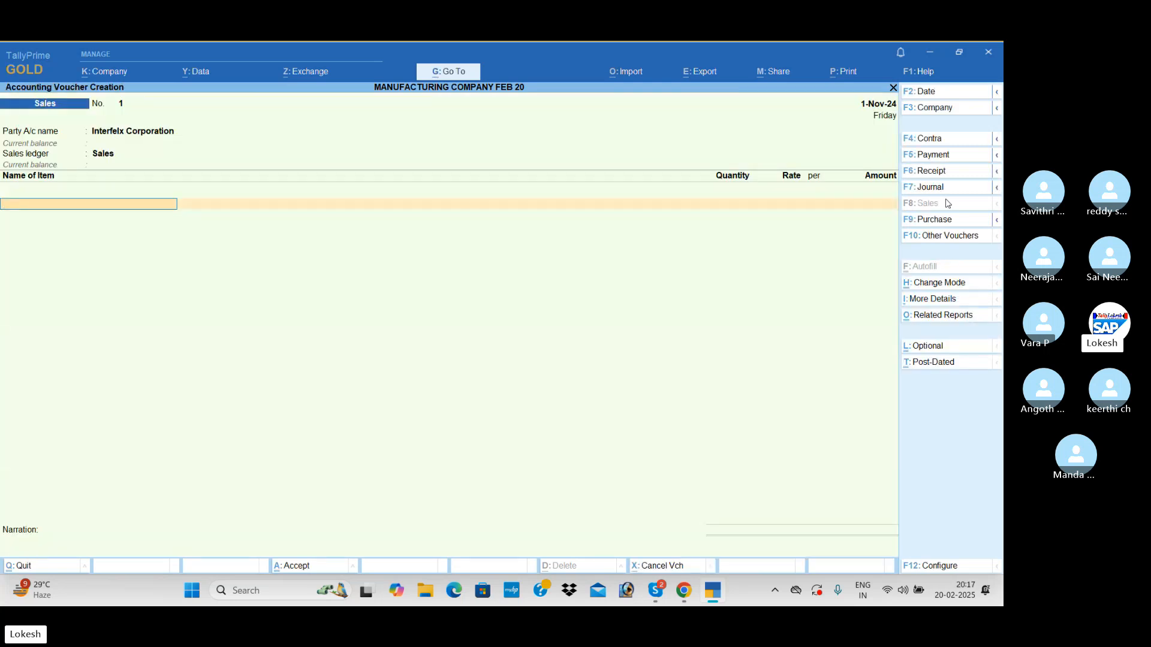
Add Computer P4 to the sales voucher with a quantity of 10 nos at a rate of 24,500
text(C)
key(Down)
key(Down)
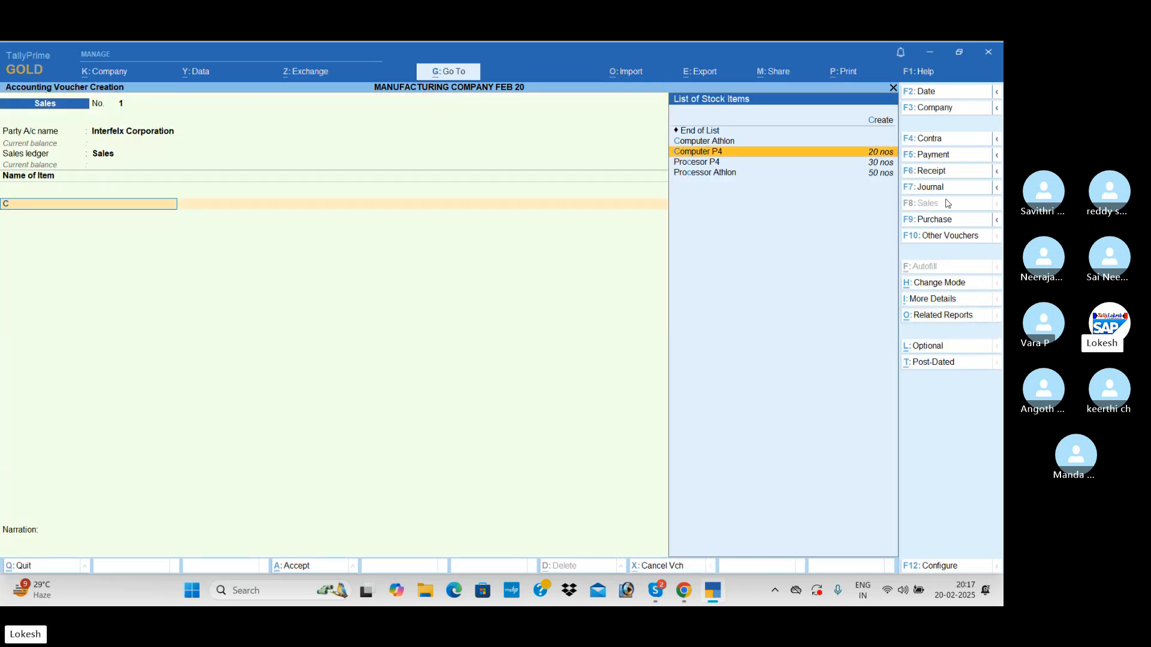
key(Return)
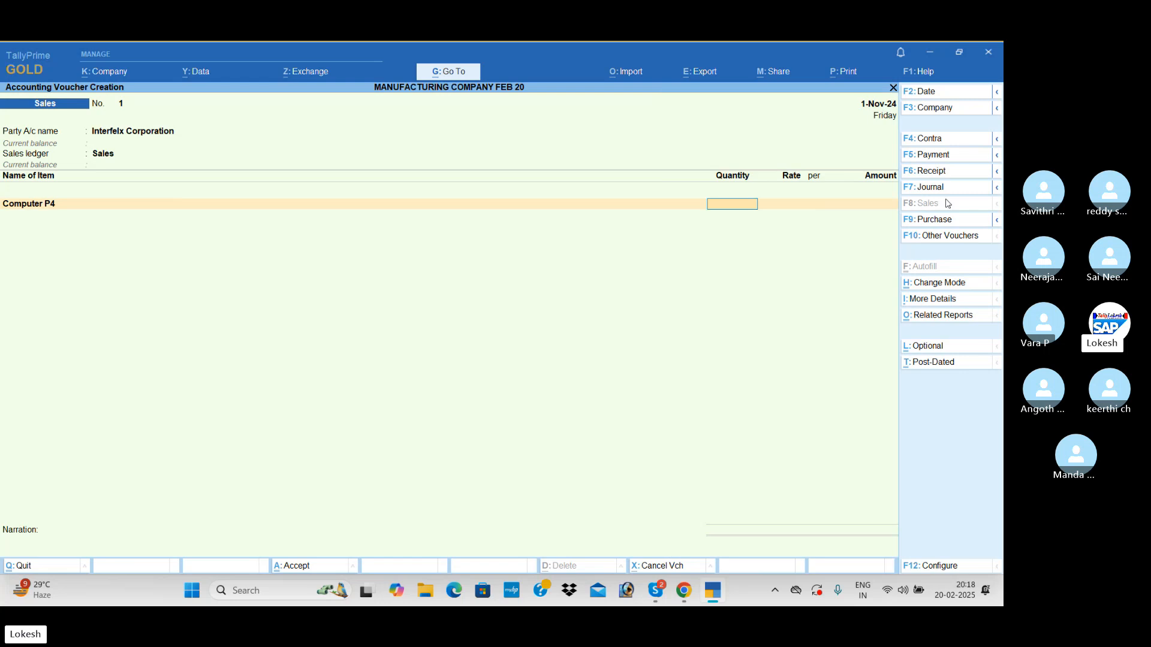
text(10)
key(Return)
text(24,500)
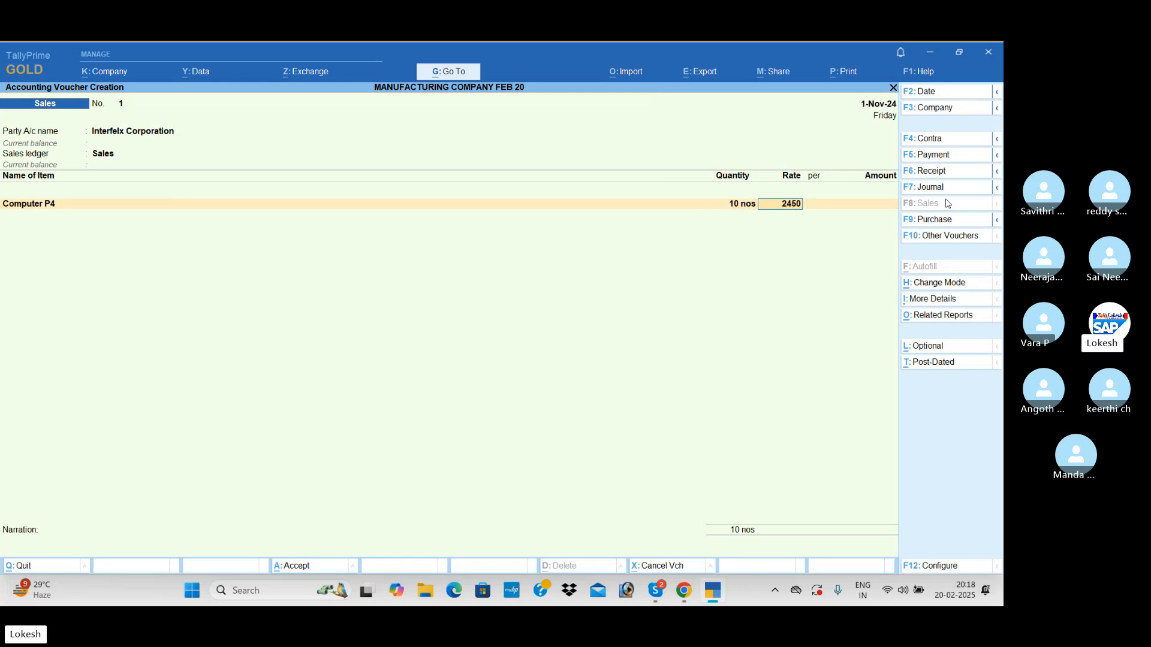
key(Return)
key(Return)
key(Return)
Add the CGST and SGST ledgers to the sales voucher below the Computer P4 item
key(alt+c)
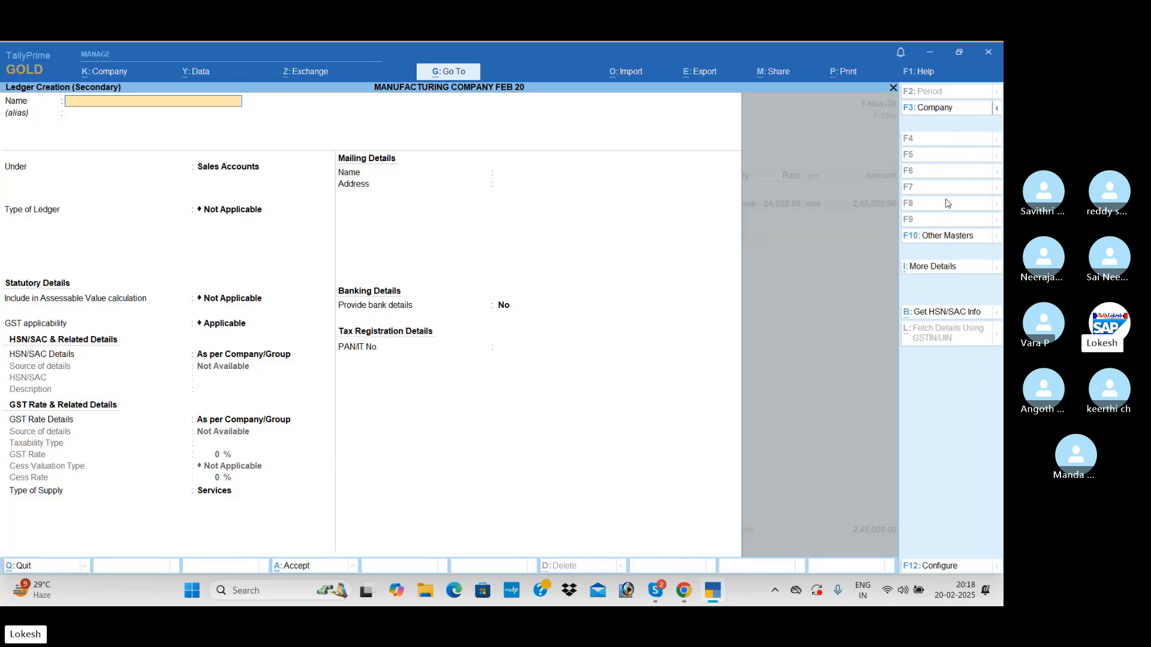
key(Escape)
text(Cg)
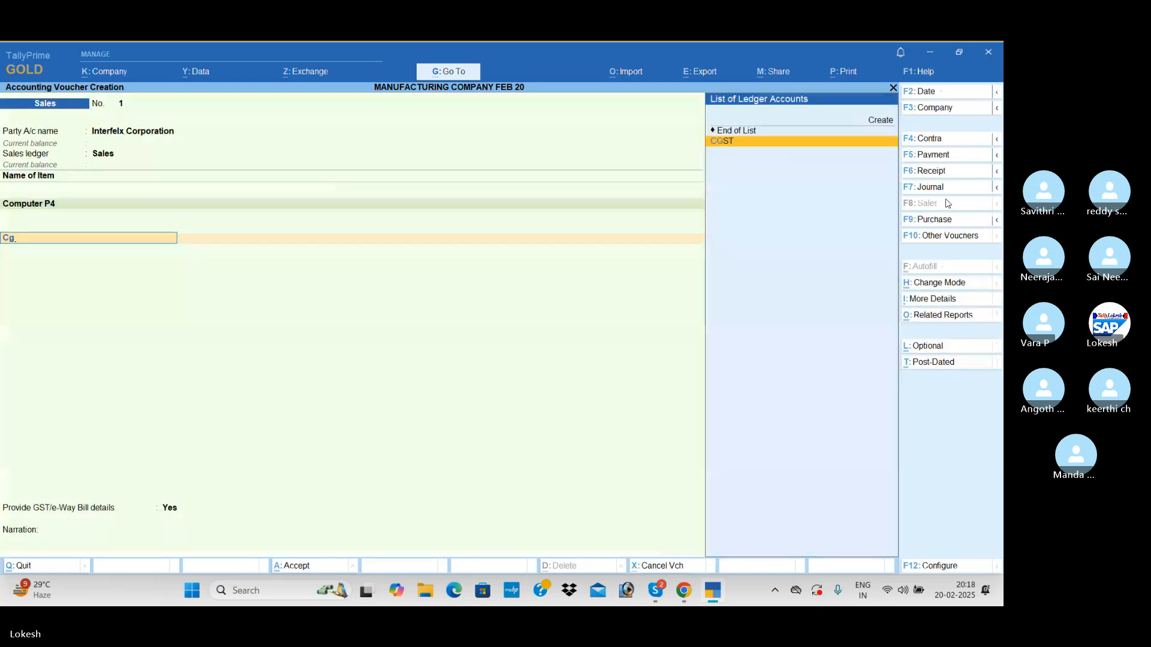
key(Return)
key(Return)
text(Sg)
key(Return)
key(Return)
Decline GST/e-Way Bill details, save the sales voucher without sending it for e-Way Bill generation, and return to the Gateway of Tally
key(Return)
key(n)
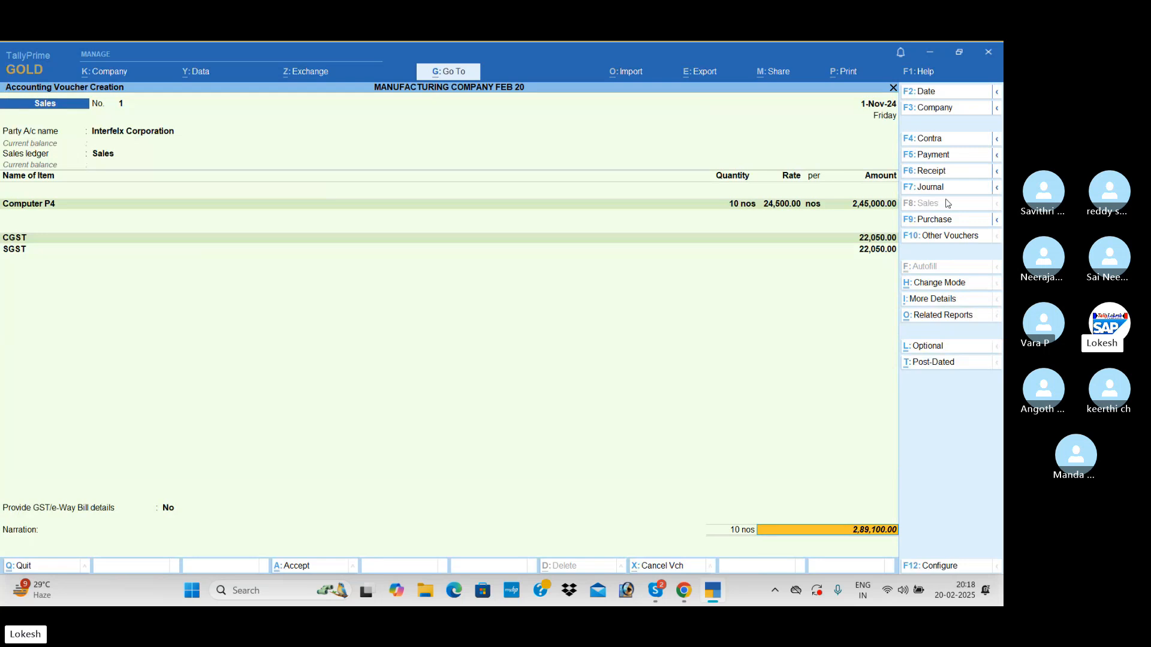
key(Return)
key(Return)
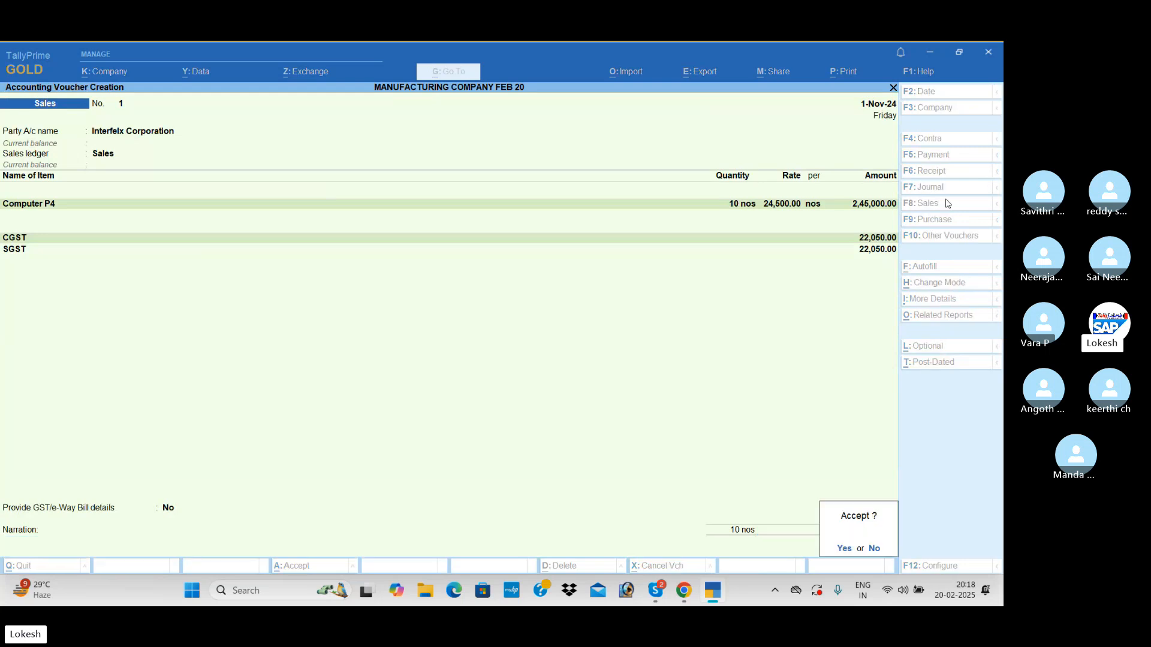
key(Return)
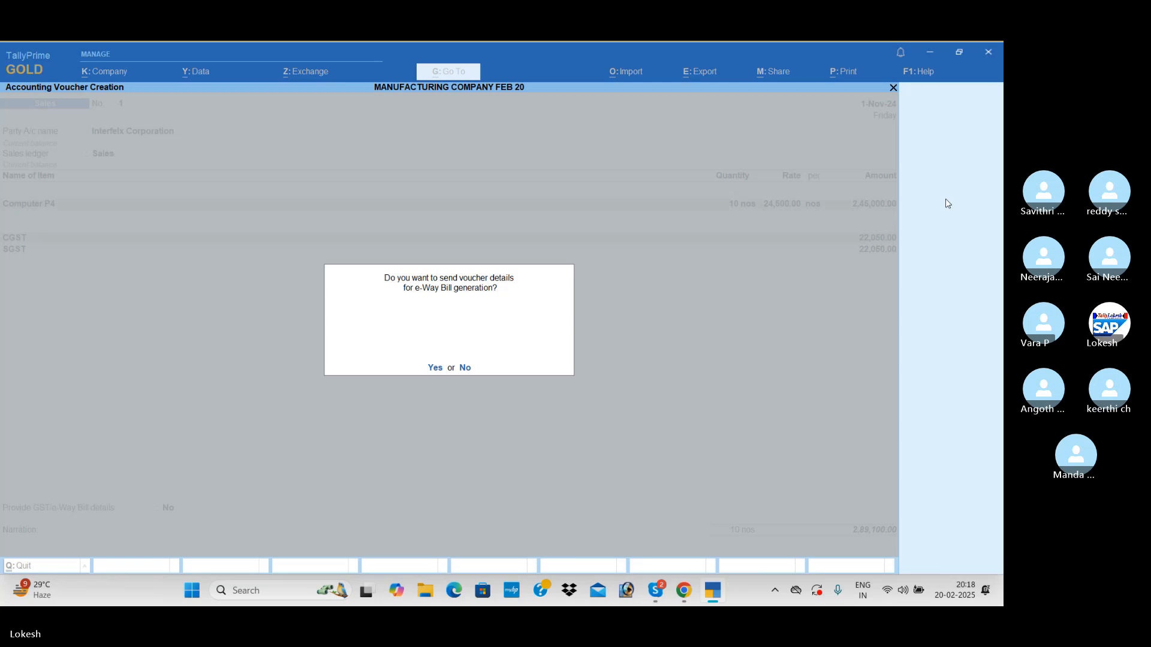
key(n)
key(Down)
key(Escape)
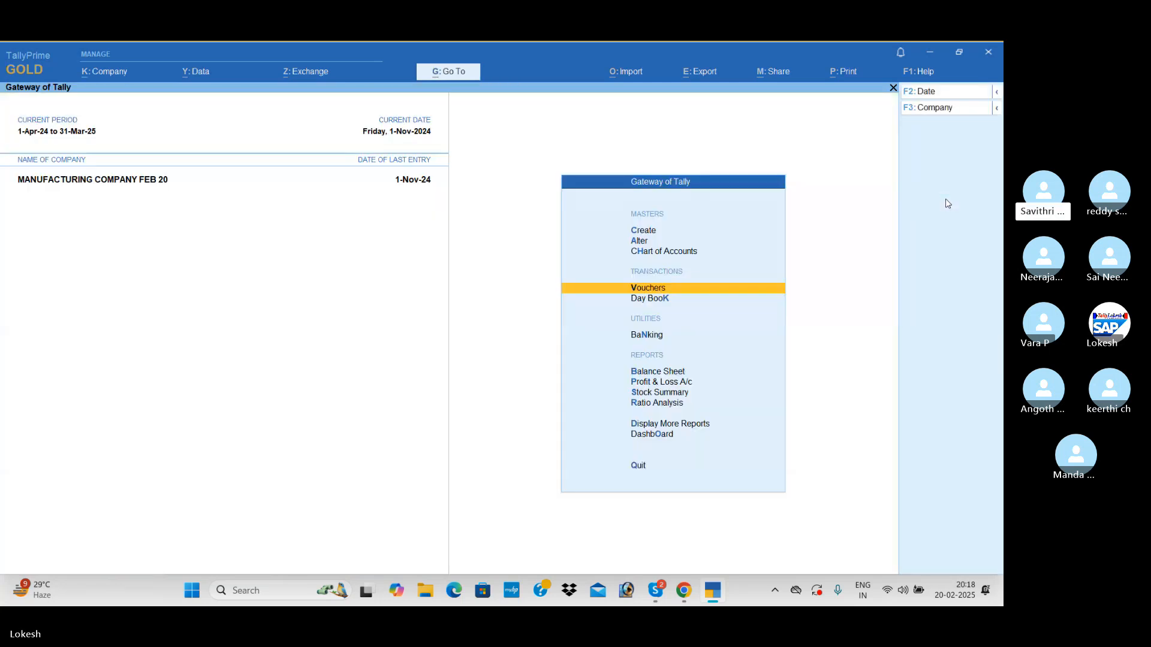
Check the vouchers recorded for 1-Nov-24 in the Day Book
key(Down)
key(Return)
key(Down)
key(Down)
key(Down)
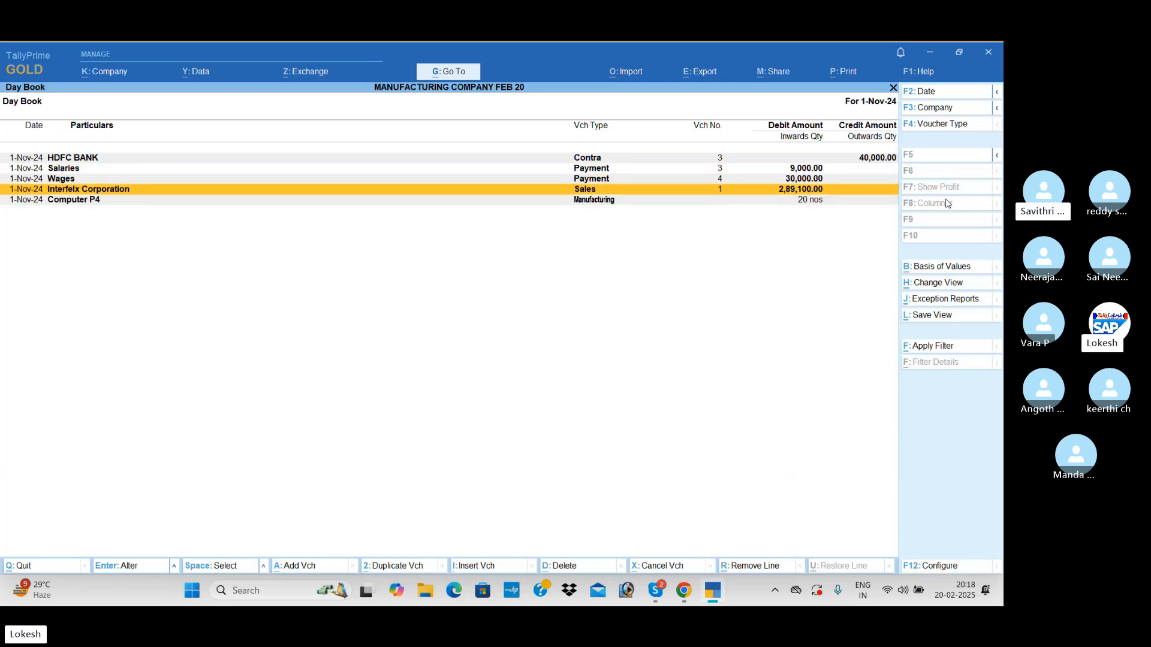
Examine the detailed Profit & Loss A/c line by line from opening stock down to nett profit
key(Escape)
key(Down)
key(Down)
key(Down)
key(Return)
key(alt+F5)
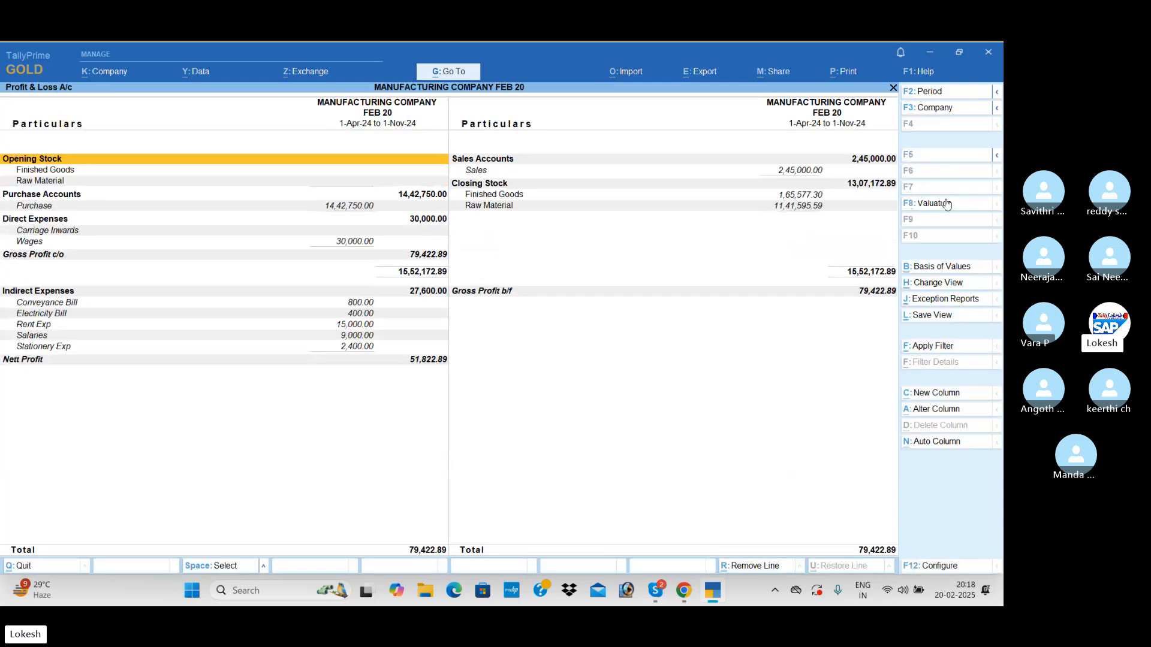
key(Down)
key(Down)
key(Down)
key(Down)
key(Down)
key(Down)
key(Down)
key(Down)
key(Down)
key(Down)
key(Down)
key(Down)
key(Down)
key(Down)
key(Down)
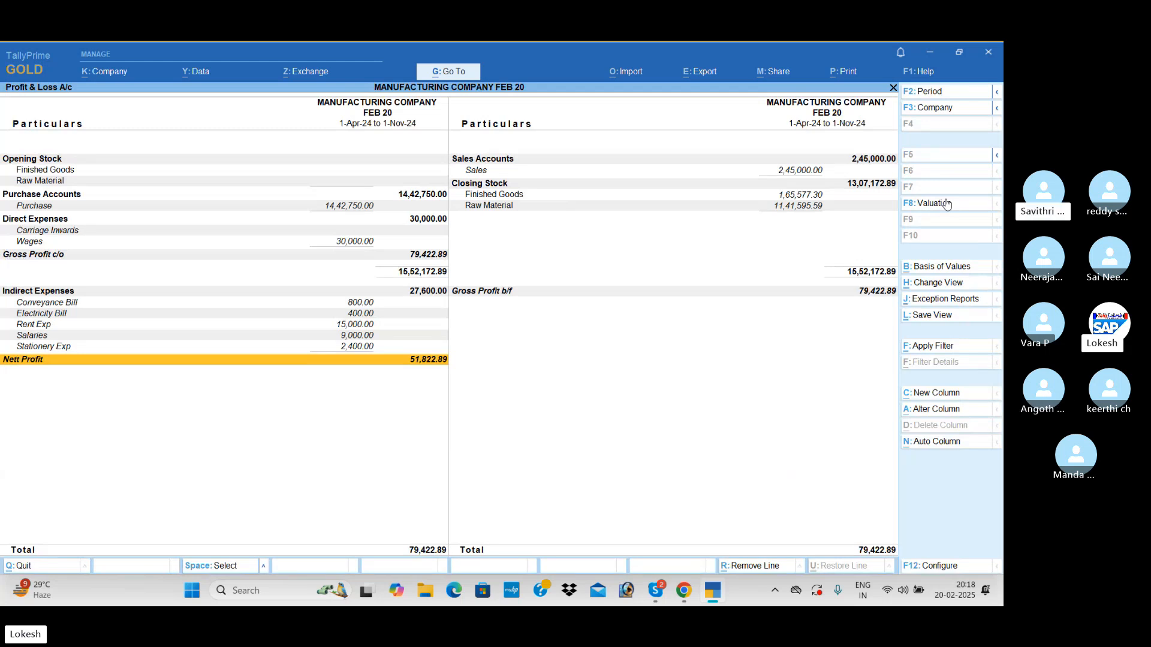
Return to voucher entry and set the voucher date to 1-Dec-24
key(Escape)
key(Up)
key(Up)
key(Up)
key(Up)
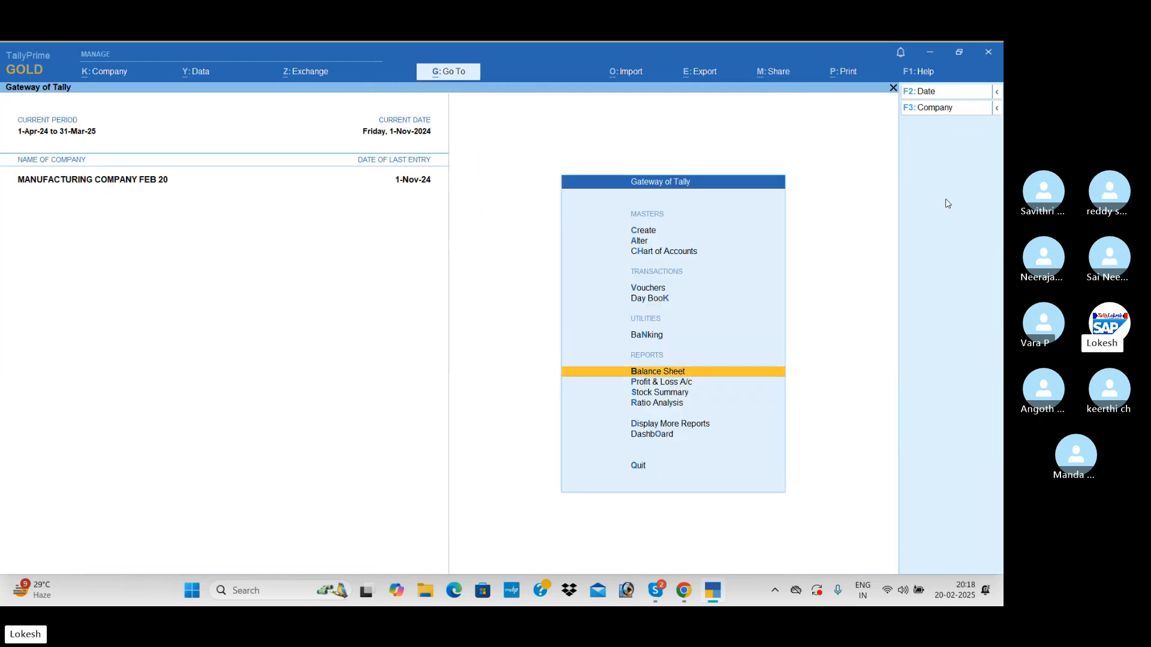
key(Return)
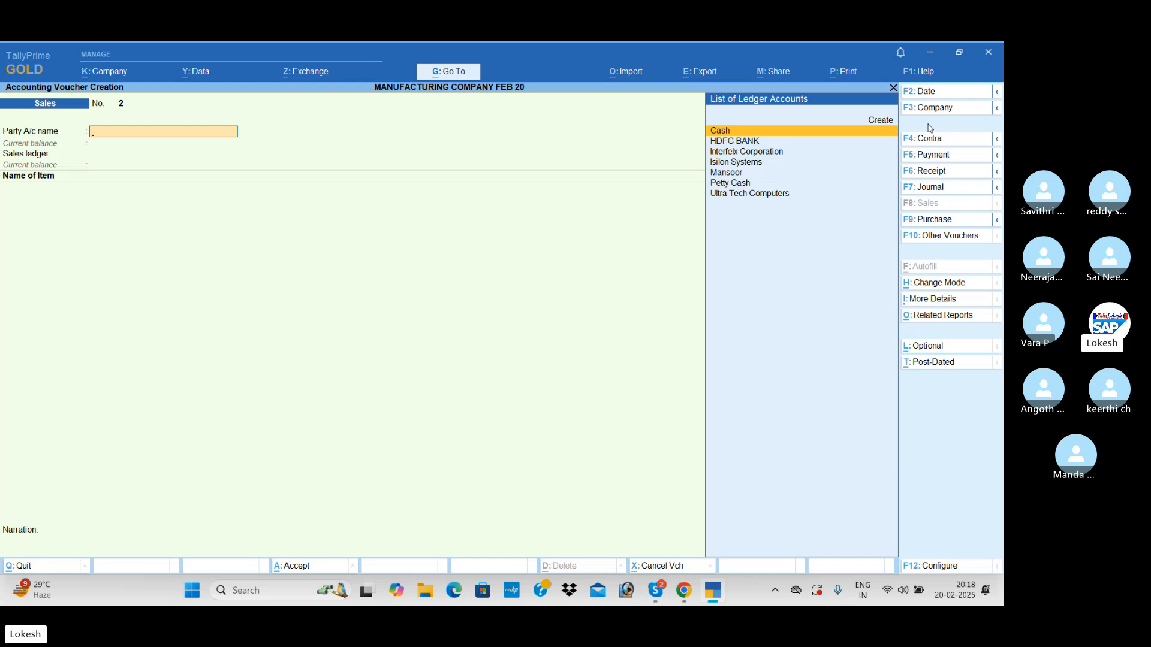
click(943, 93)
text(1-12)
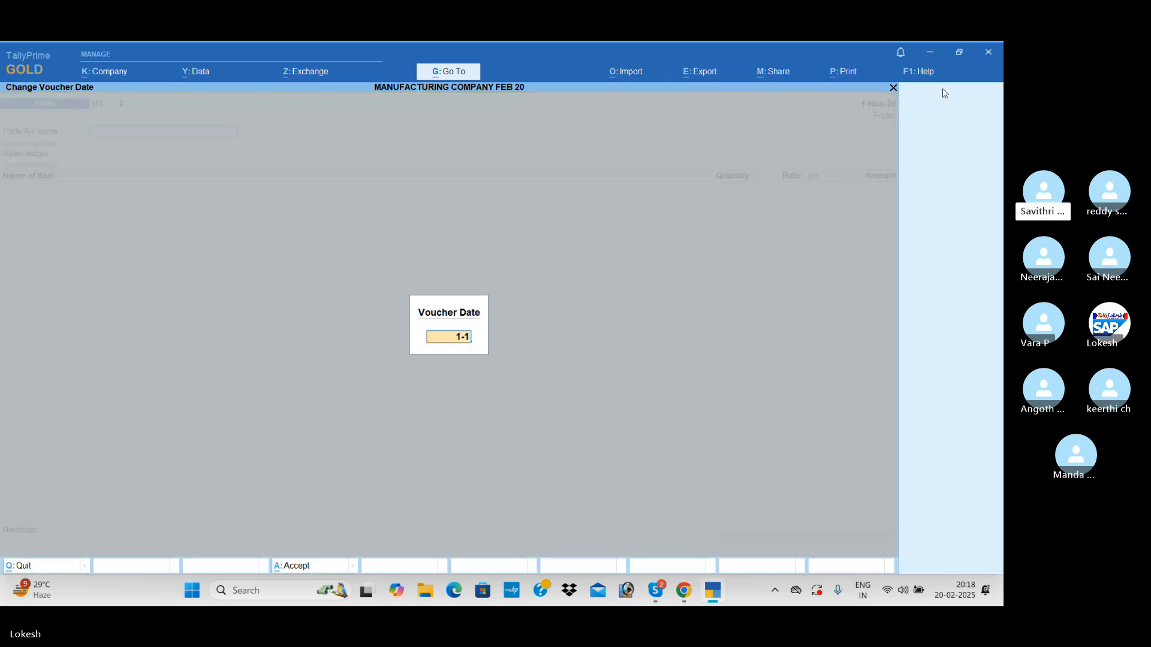
key(Return)
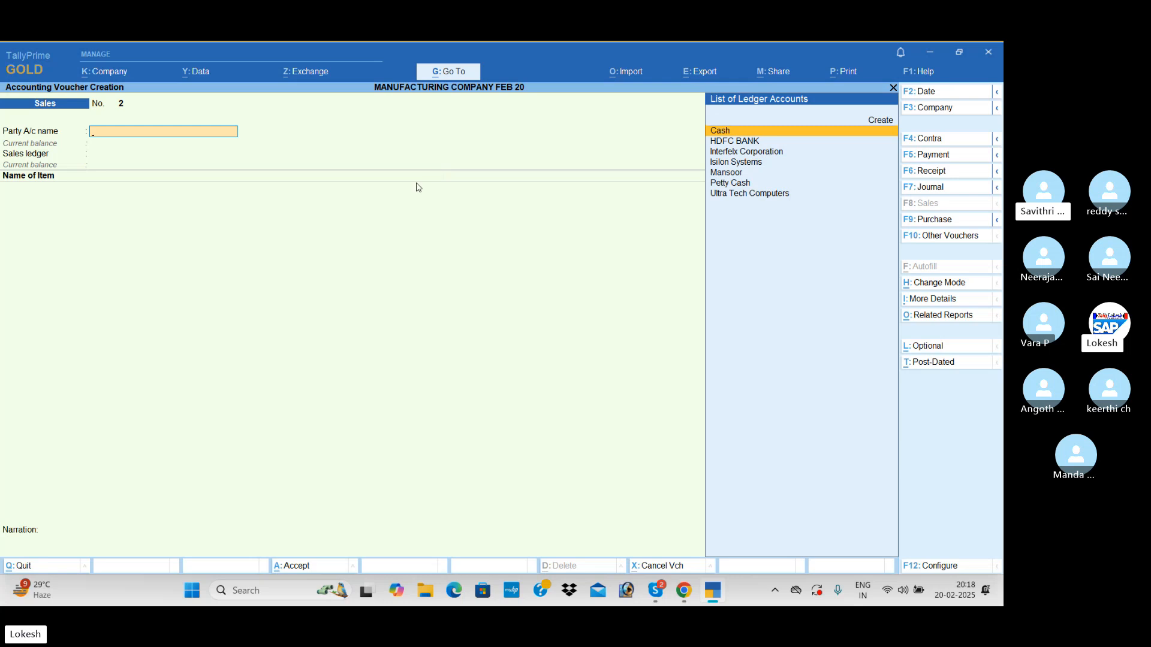
Open a Manufacturing voucher for Computer Athlon using the Computer Athlon BOM with a quantity of 10 nos
click(937, 237)
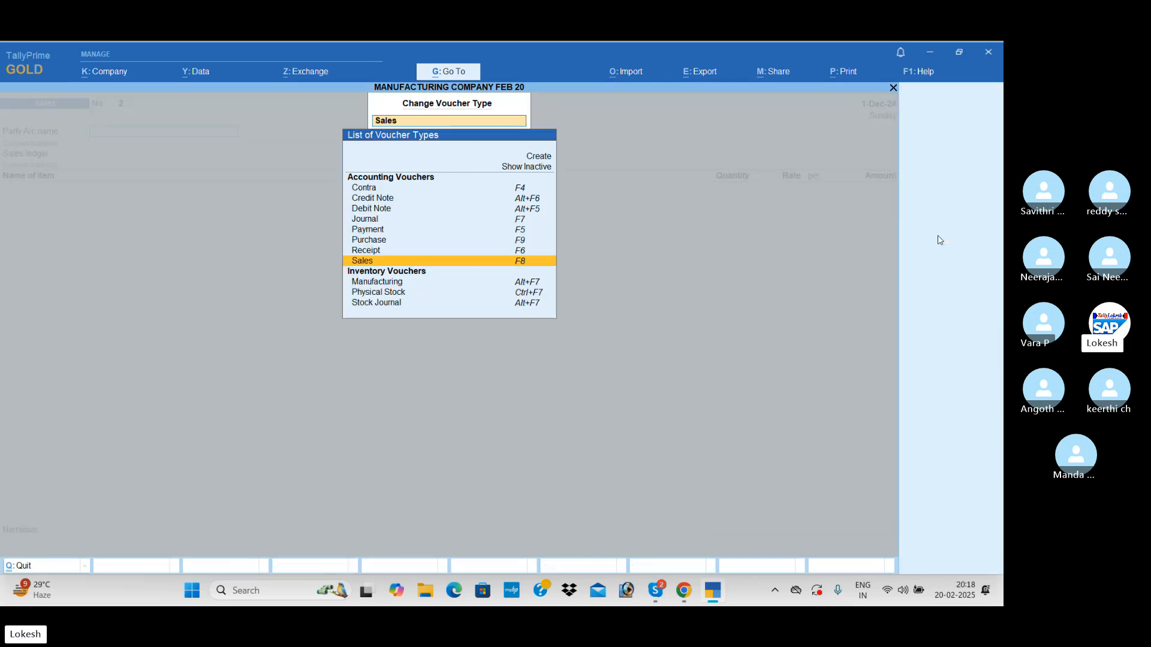
key(Down)
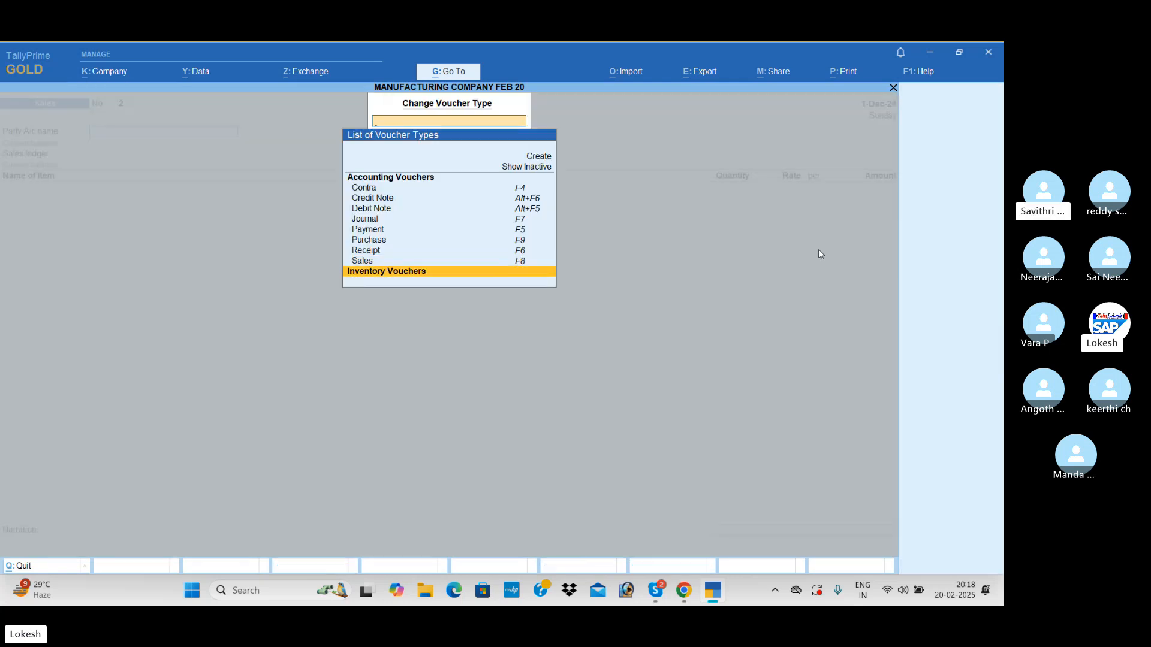
key(Down)
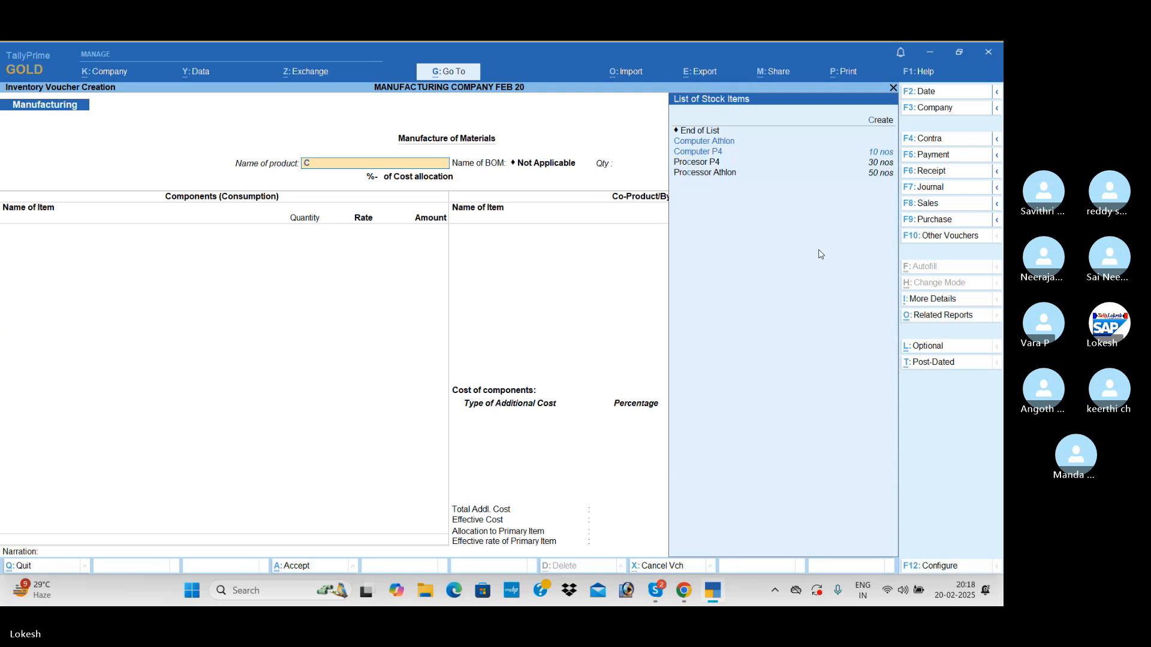
key(Down)
key(Return)
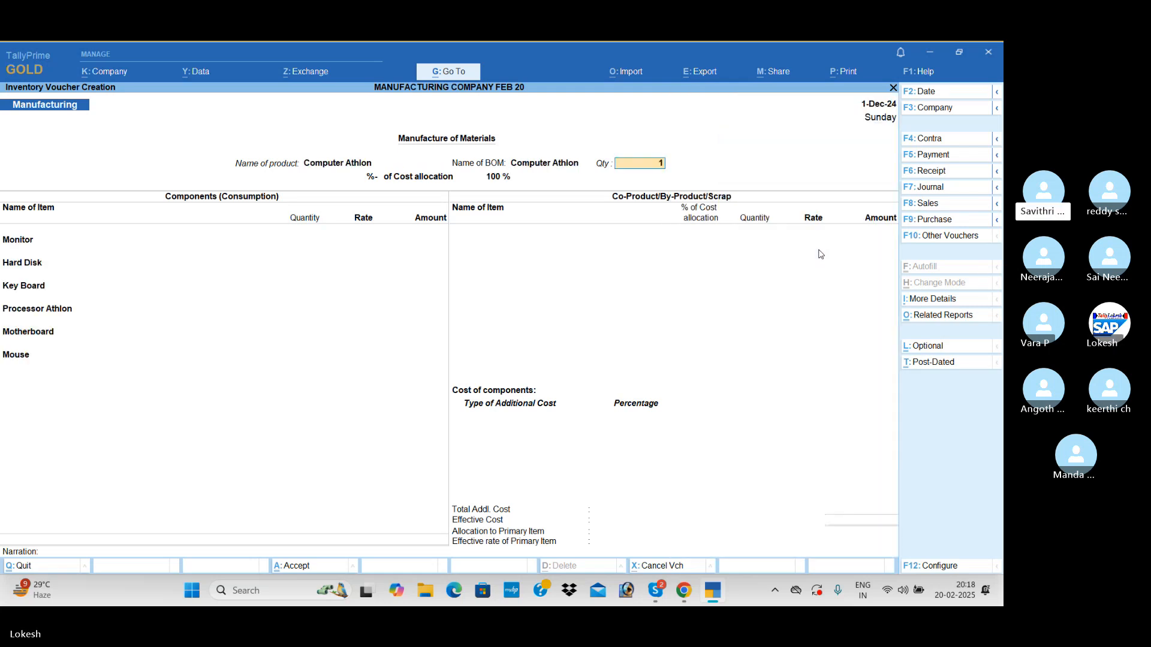
text(10)
key(Return)
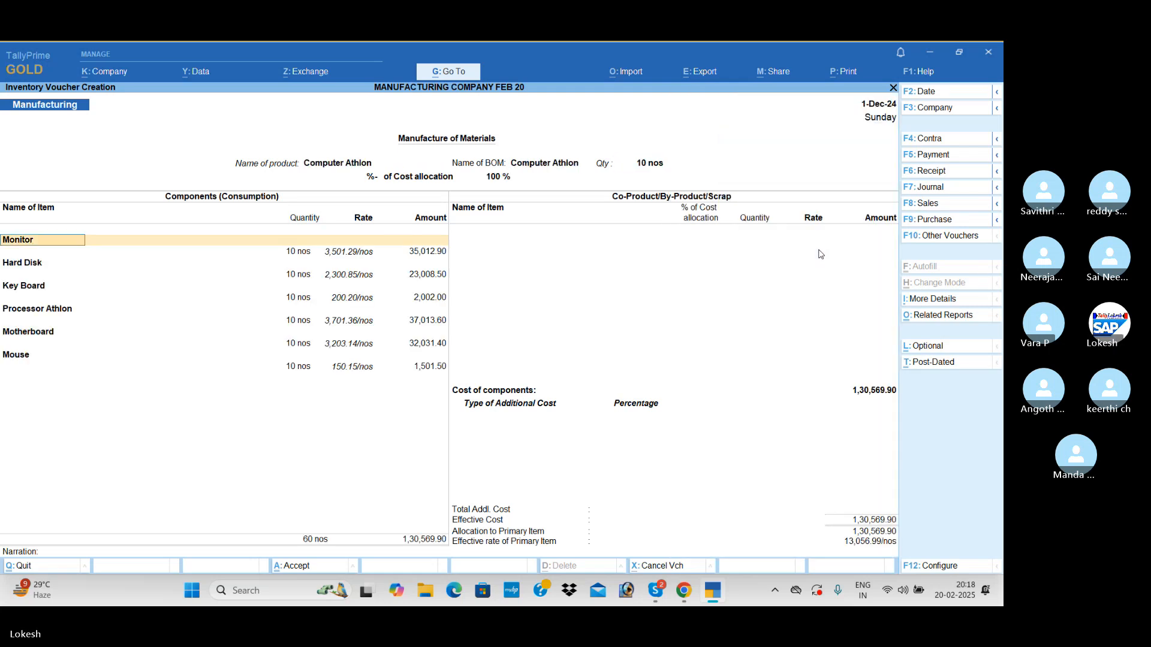
Add Wages of 15,000 as additional cost to the Computer Athlon manufacturing voucher and save it
click(460, 422)
text(w)
key(Return)
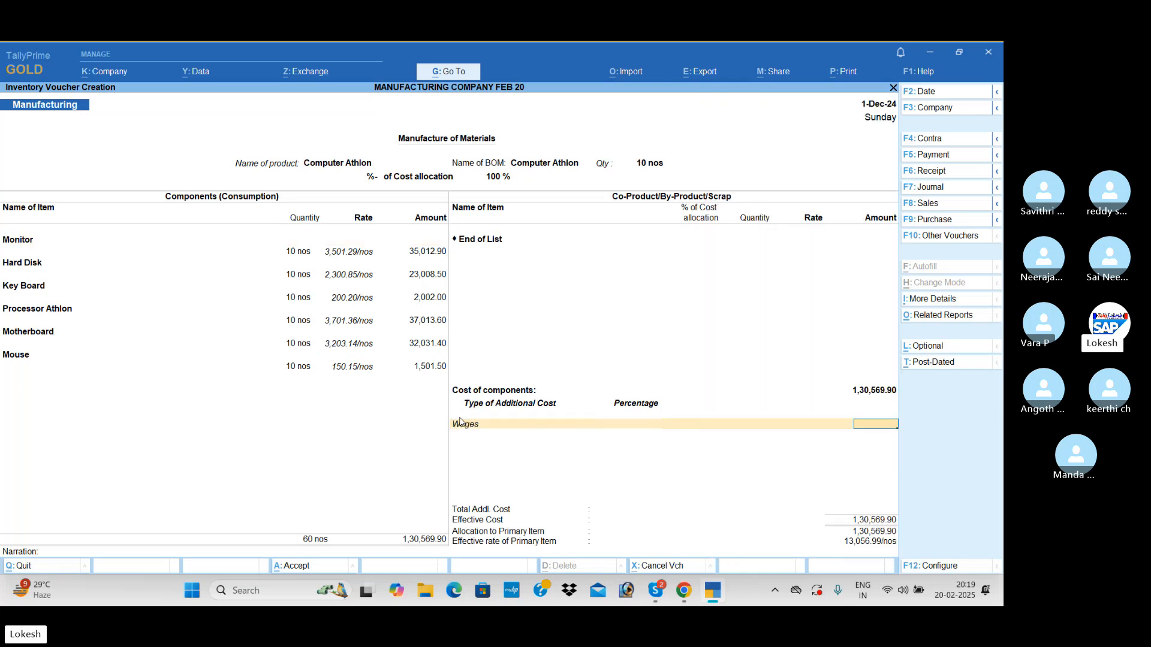
text(15000)
key(Return)
key(Return)
key(Return)
key(y)
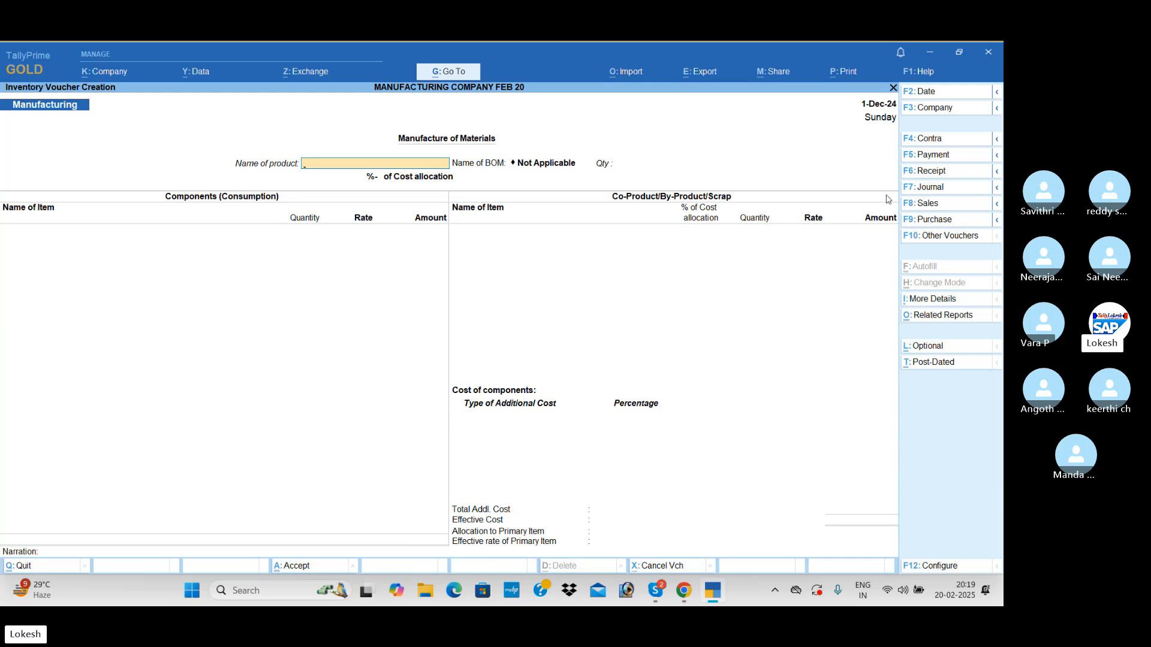
Start a Receipt voucher and create the credit ledger Smith 7& Brothers under Loans (Liability)
click(970, 175)
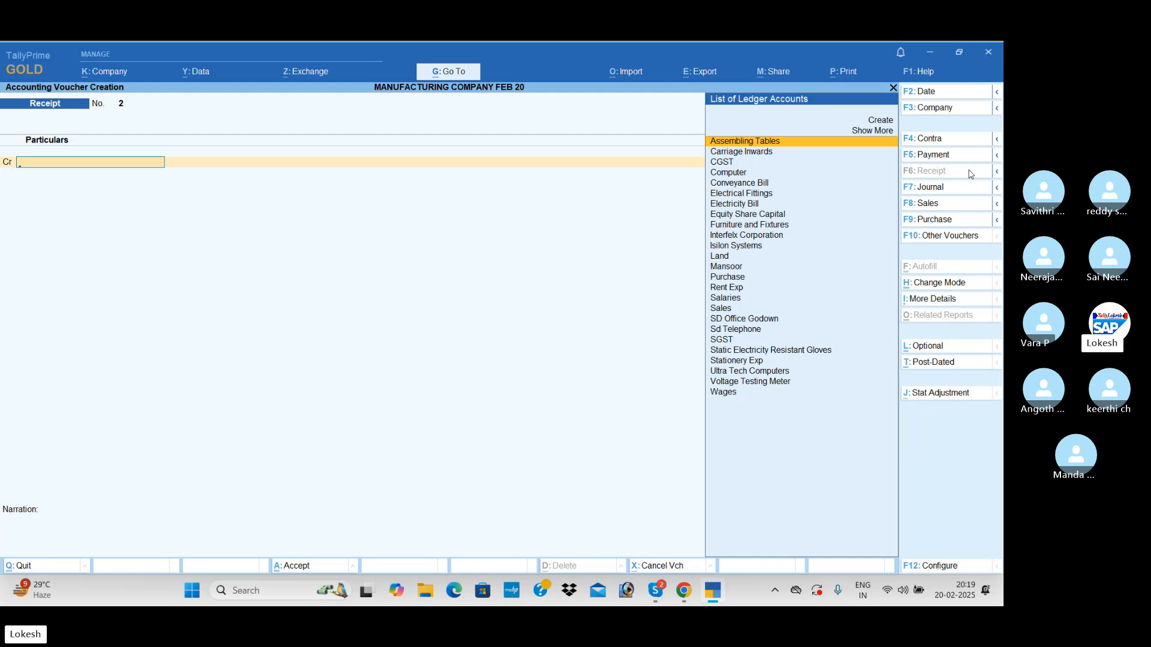
key(alt+c)
text(Smith 7)
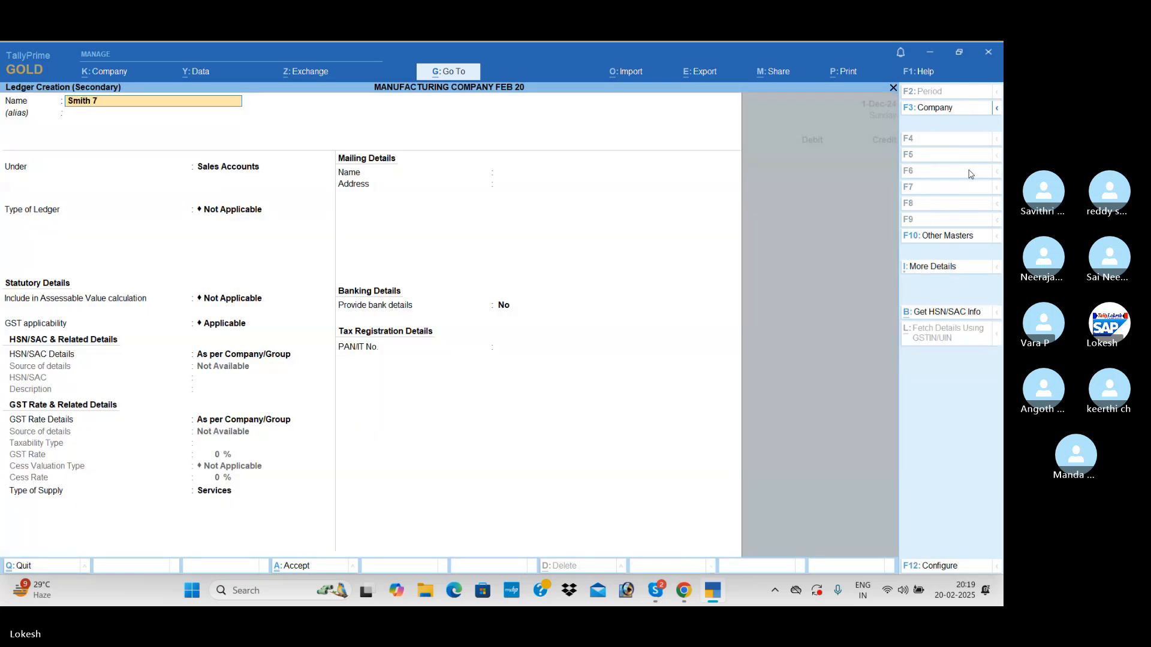
text(& brothers)
key(Return)
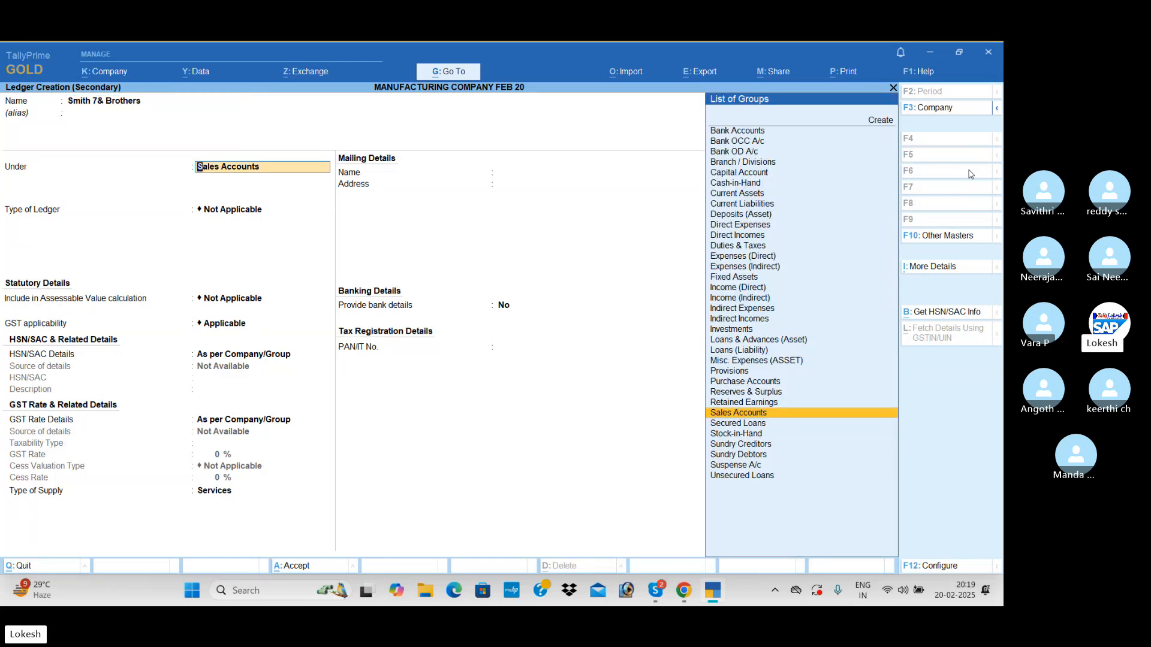
text(Lo)
key(Down)
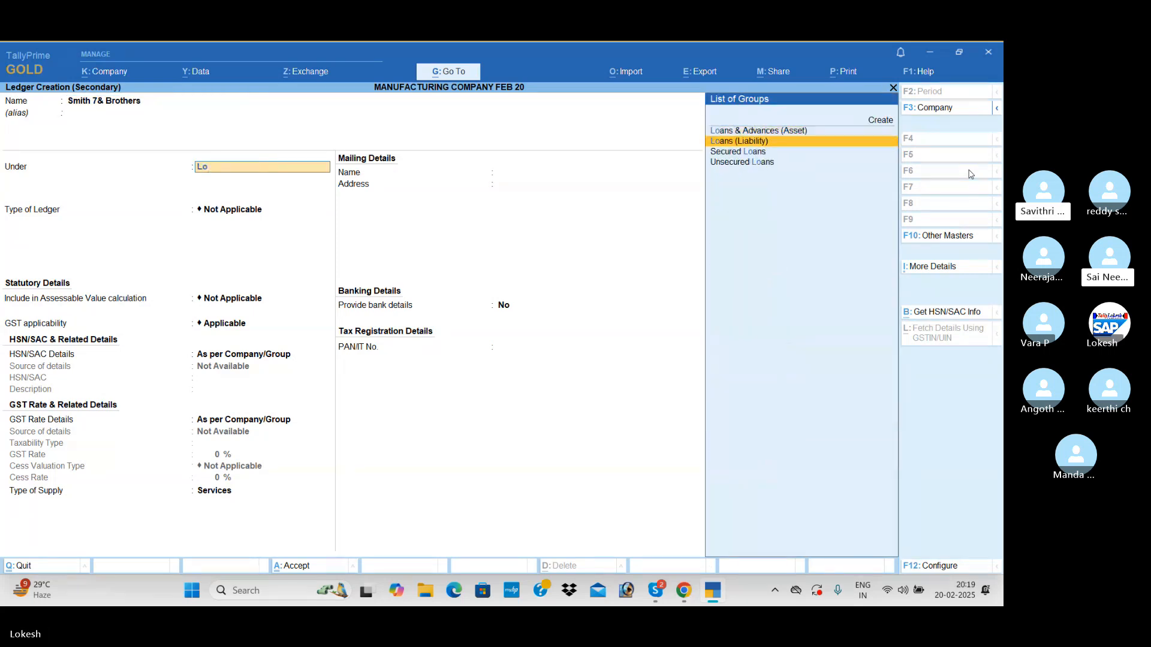
key(Return)
key(ctrl+a)
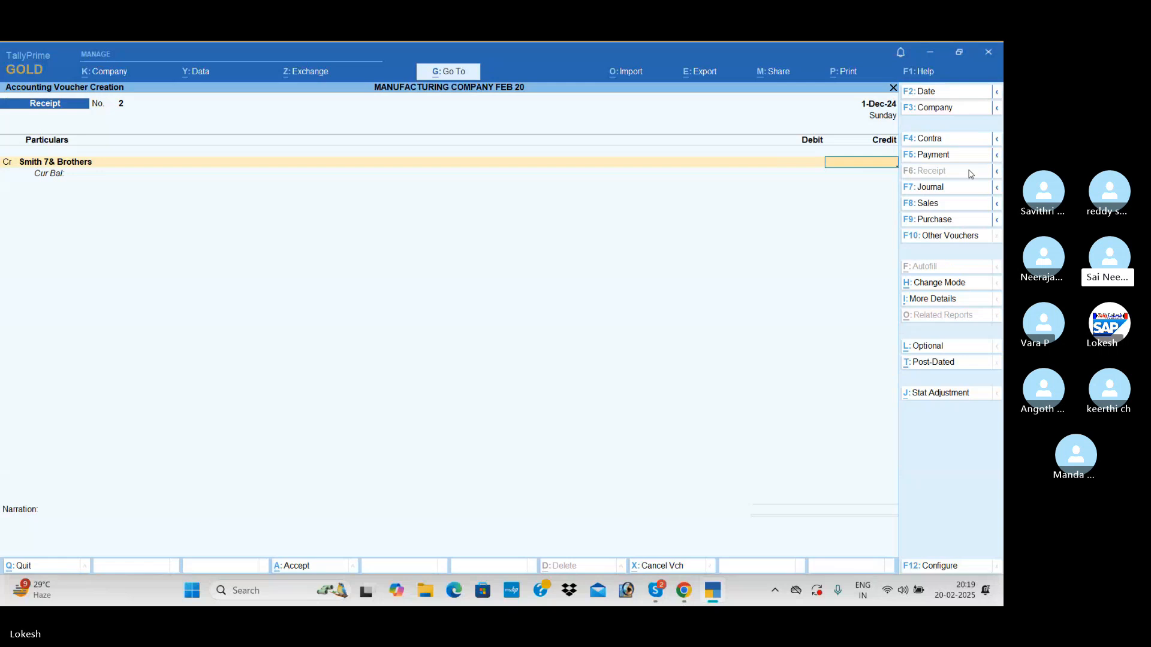
Credit Smith 7& Brothers with 75,000, debit HDFC BANK with the same amount and save the receipt
text(75000)
key(Return)
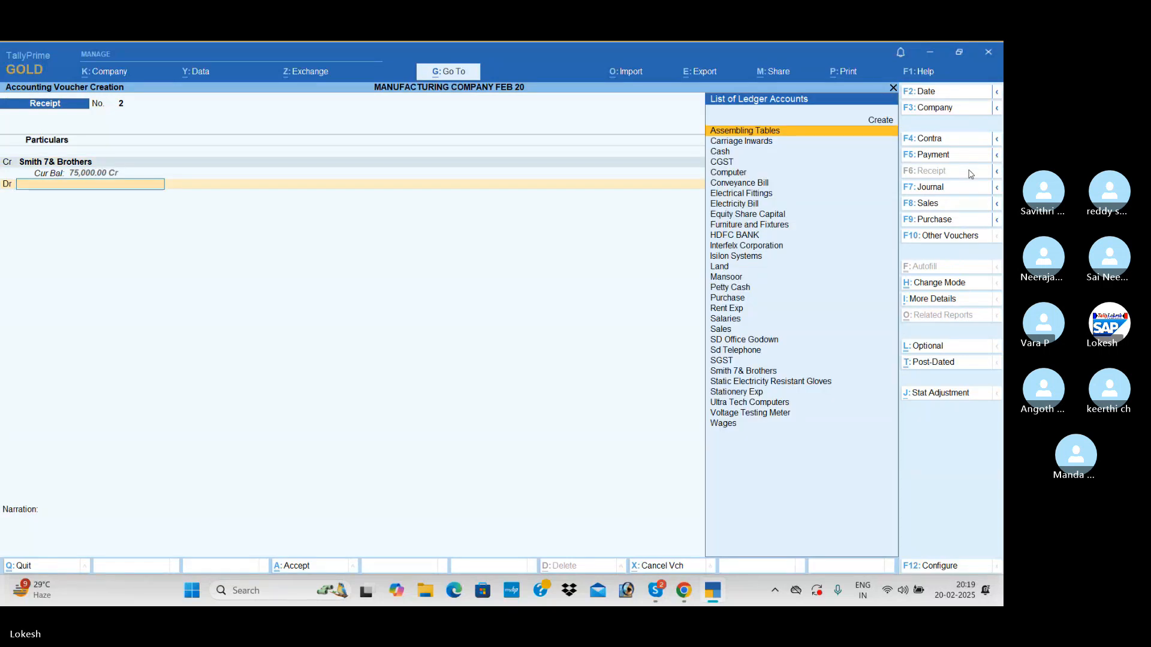
text(h)
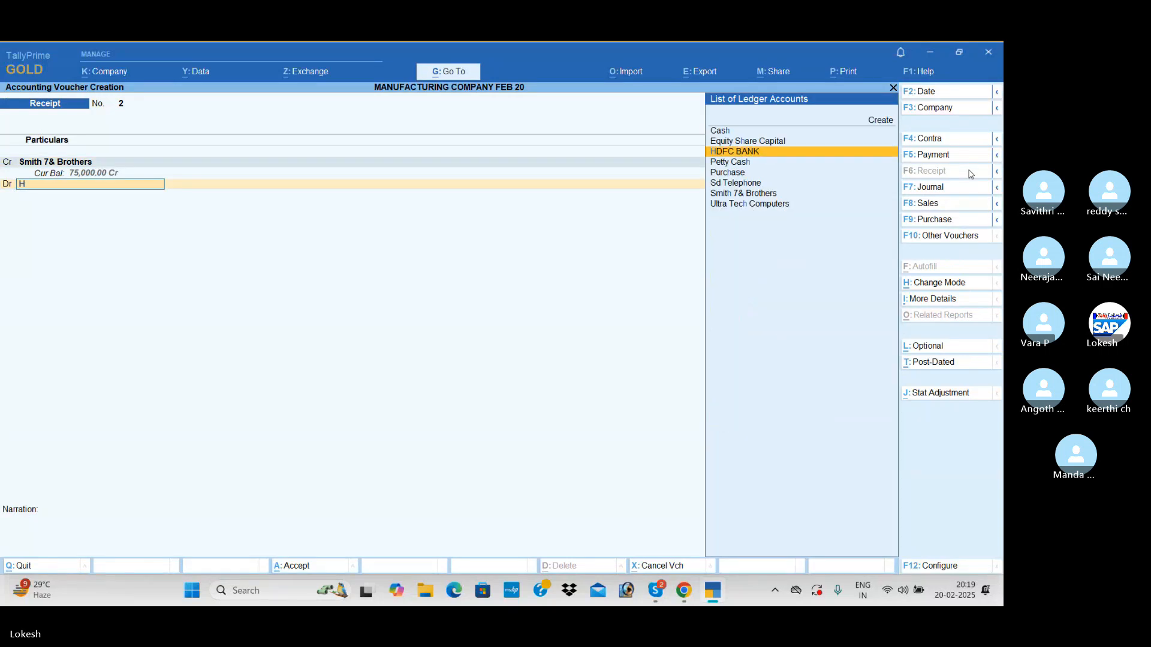
key(Return)
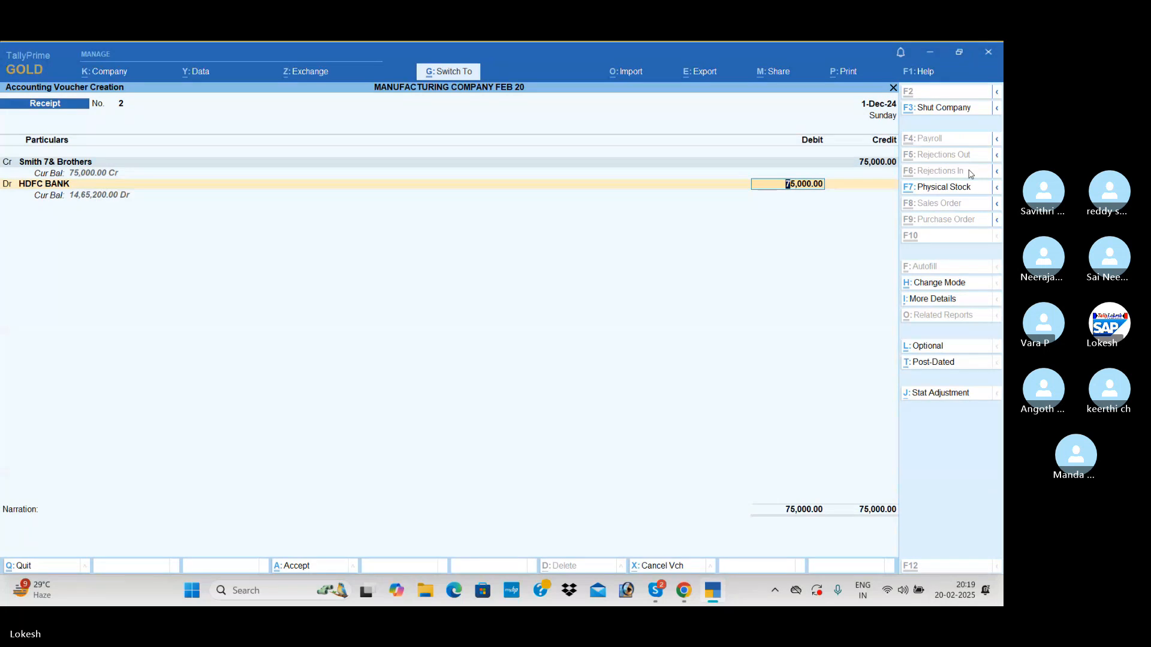
key(ctrl+a)
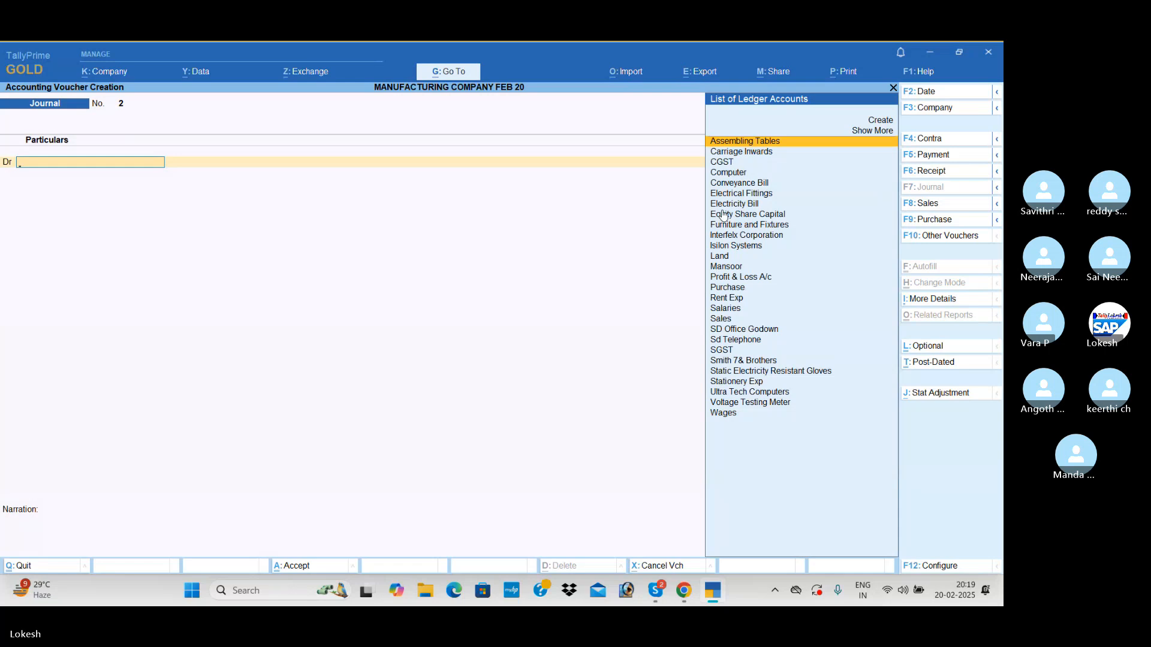
In a new Journal voucher, create the ledger Building Branch under Fixed Assets and debit it with 2,50,000
key(alt+c)
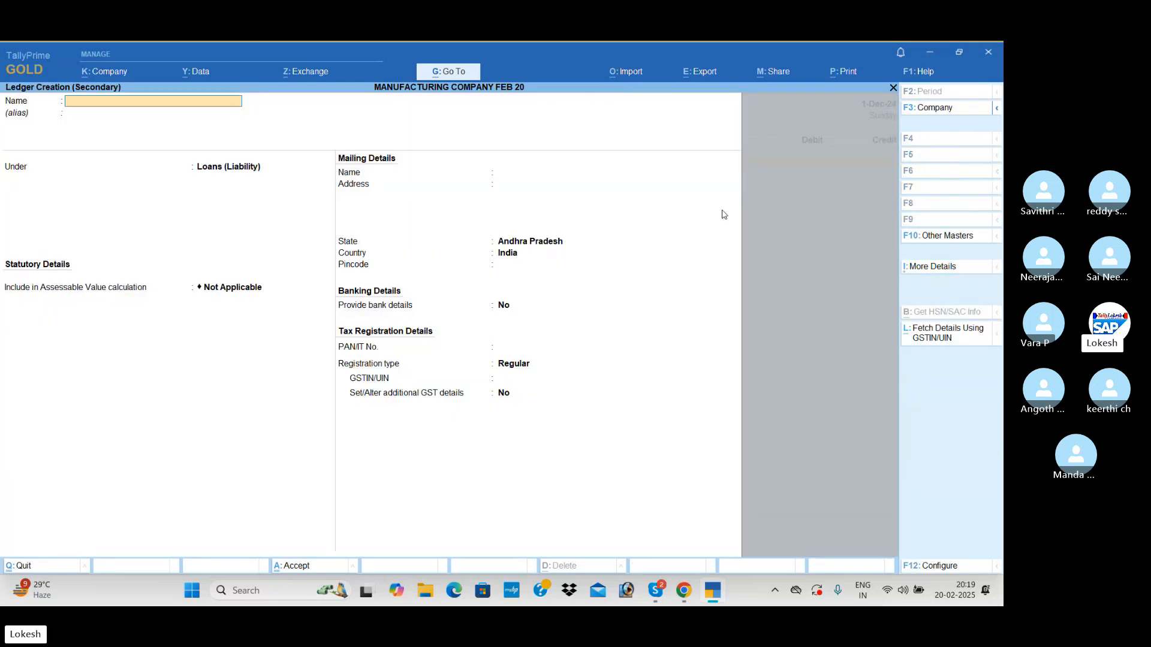
text(Building b)
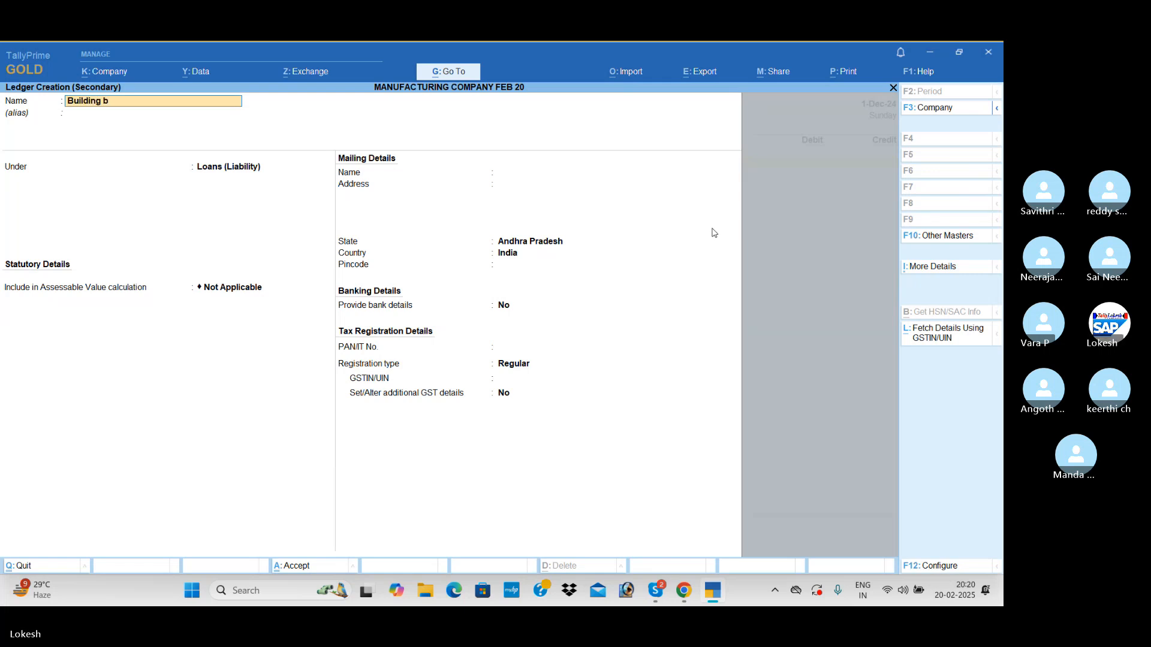
text(ranch)
key(Return)
key(Return)
text(f)
key(Return)
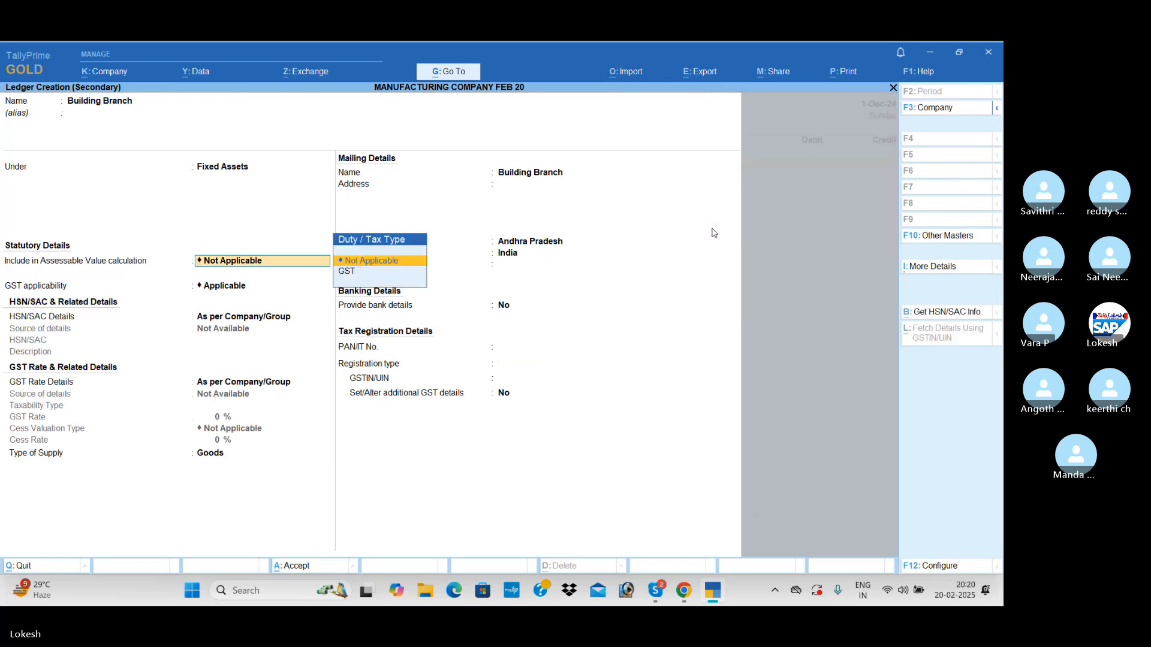
key(ctrl+a)
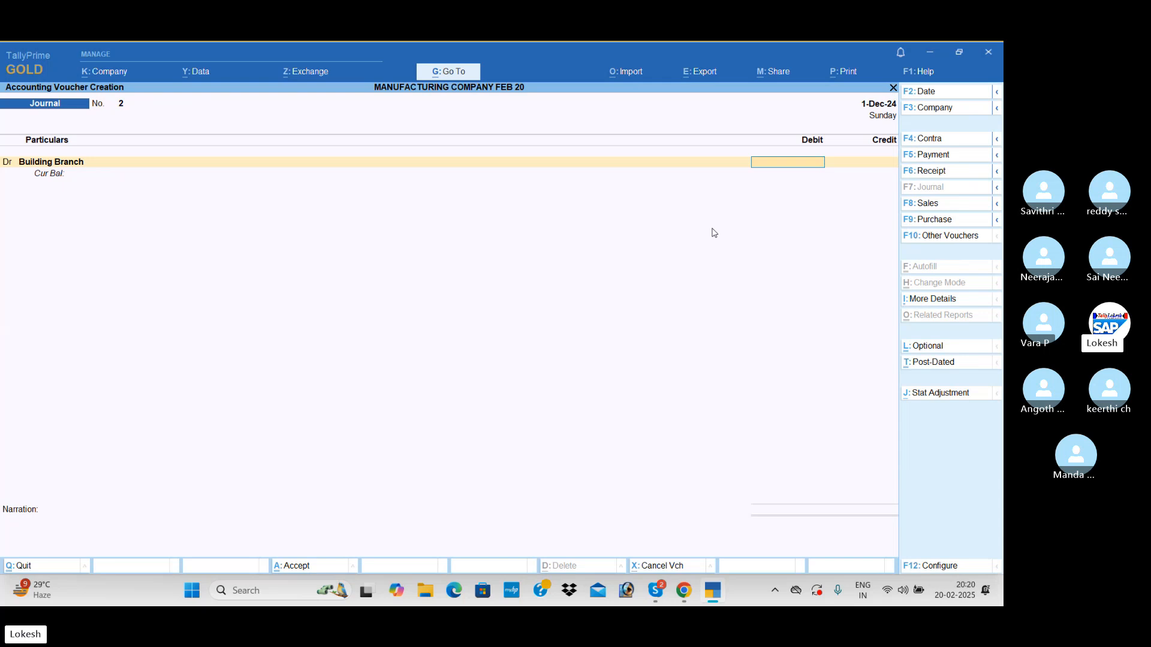
text(250000)
key(Return)
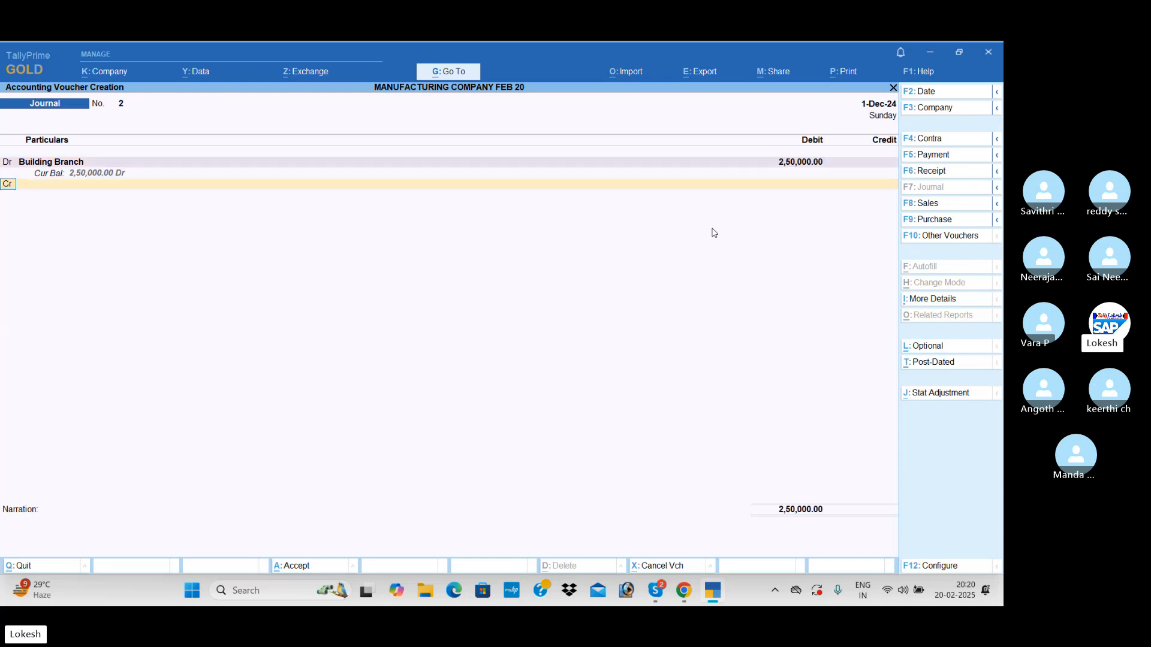
Add a second debit line with a new Fixed Assets ledger Furniture Branch for 20,000
key(Return)
key(alt+c)
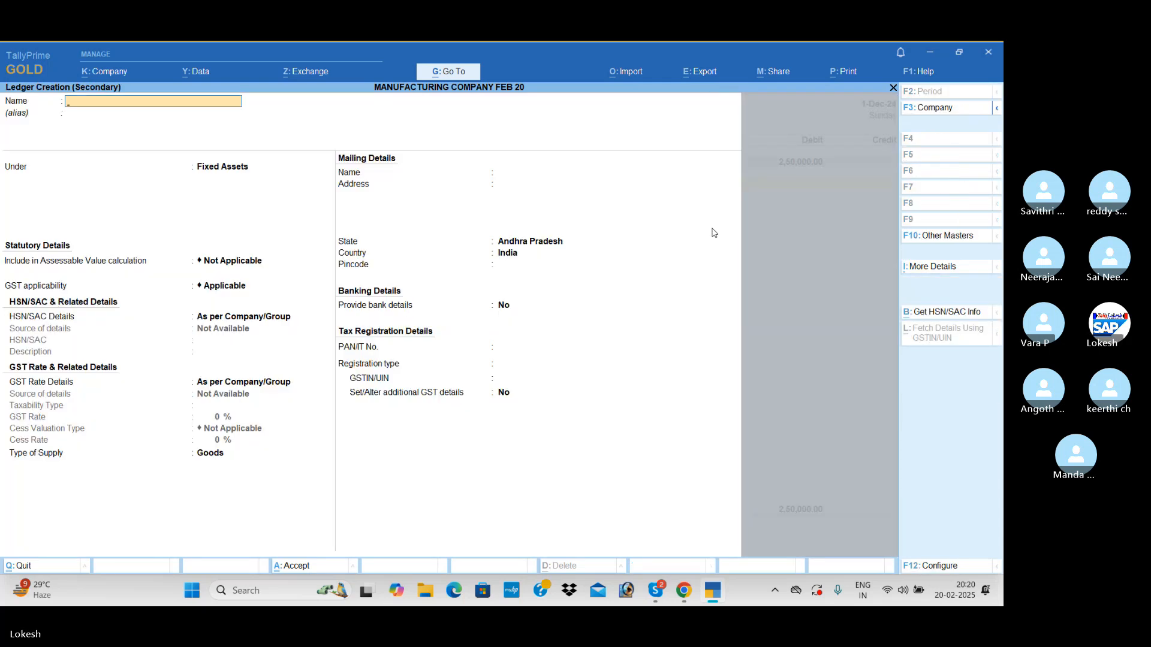
text(Furniture Branc)
key(Return)
key(Return)
key(ctrl+a)
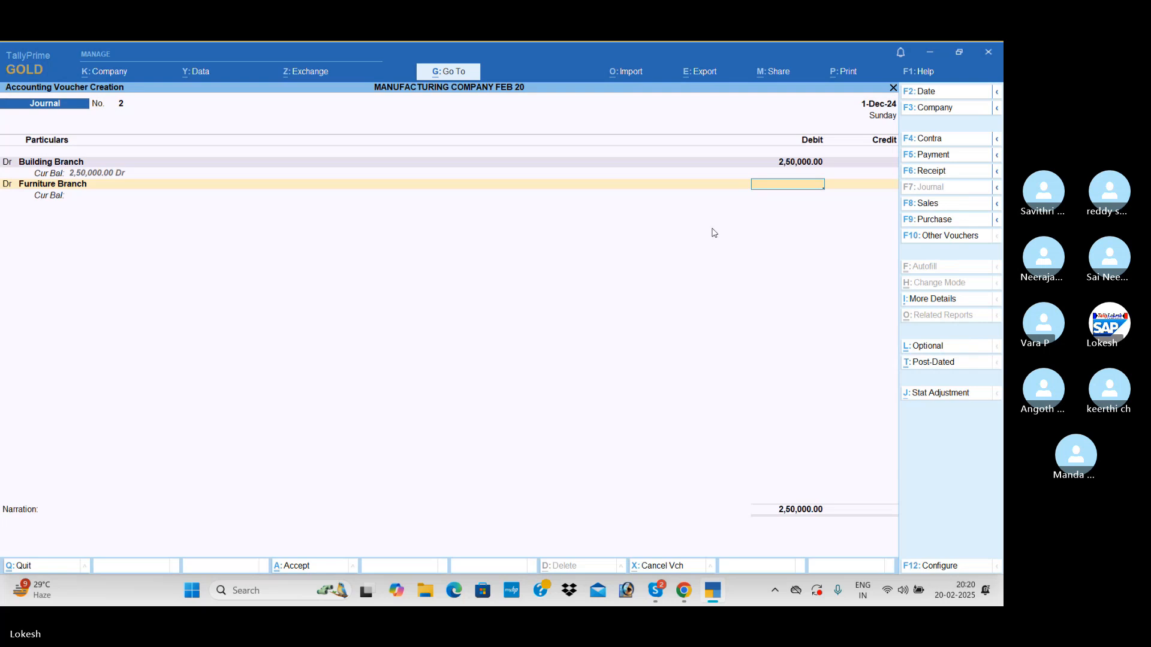
text(20000)
key(Return)
Add a debit line with a new Fixed Assets ledger Electrictiy Fittngs Brnach for 10,000
text(d)
key(Return)
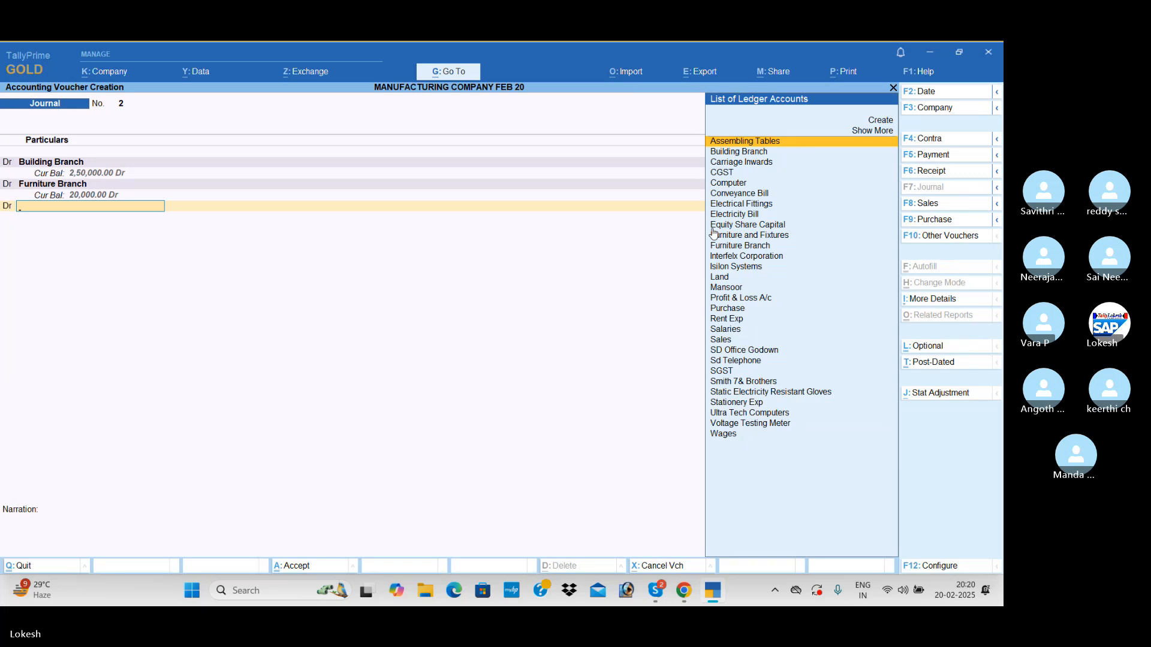
text(Ele)
key(alt+c)
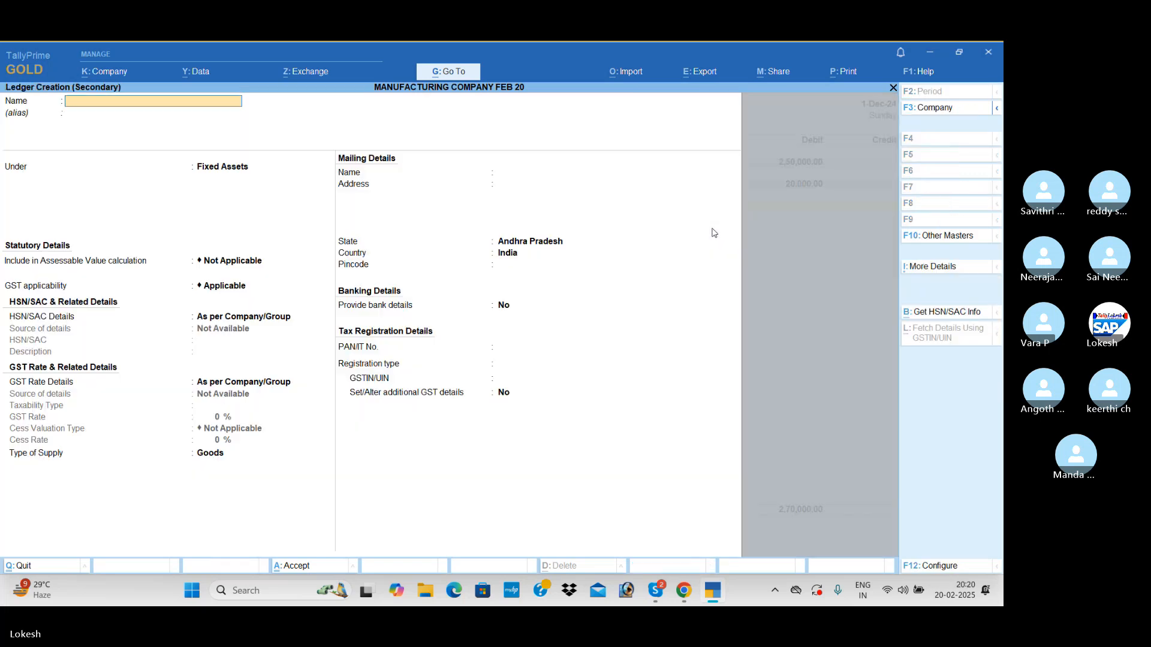
text(ctrictiy Fittngs brnach)
key(Return)
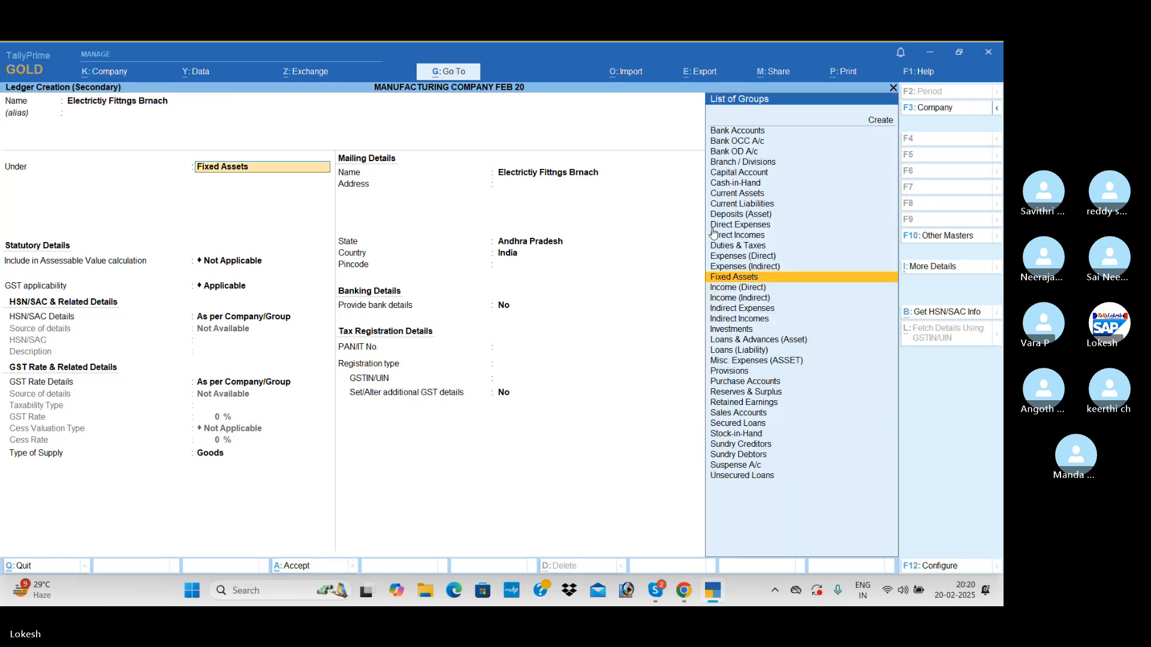
key(ctrl+a)
text(10000)
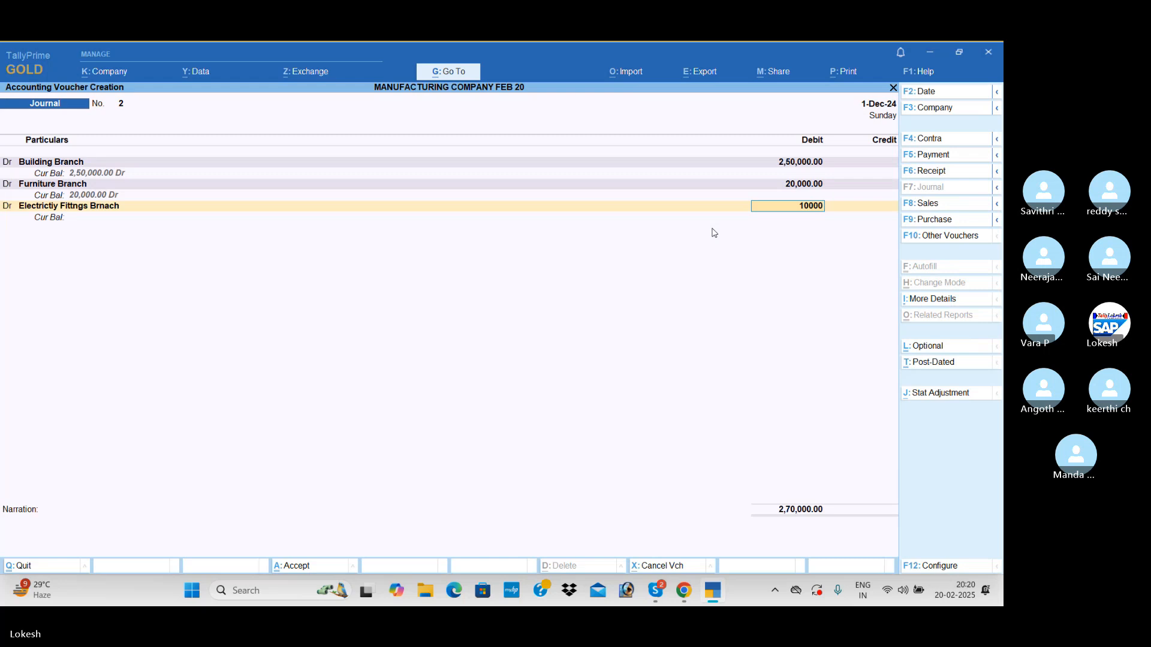
key(Return)
Add a debit line with a new Fixed Assets ledger Computer Branch for 20,000
key(alt+c)
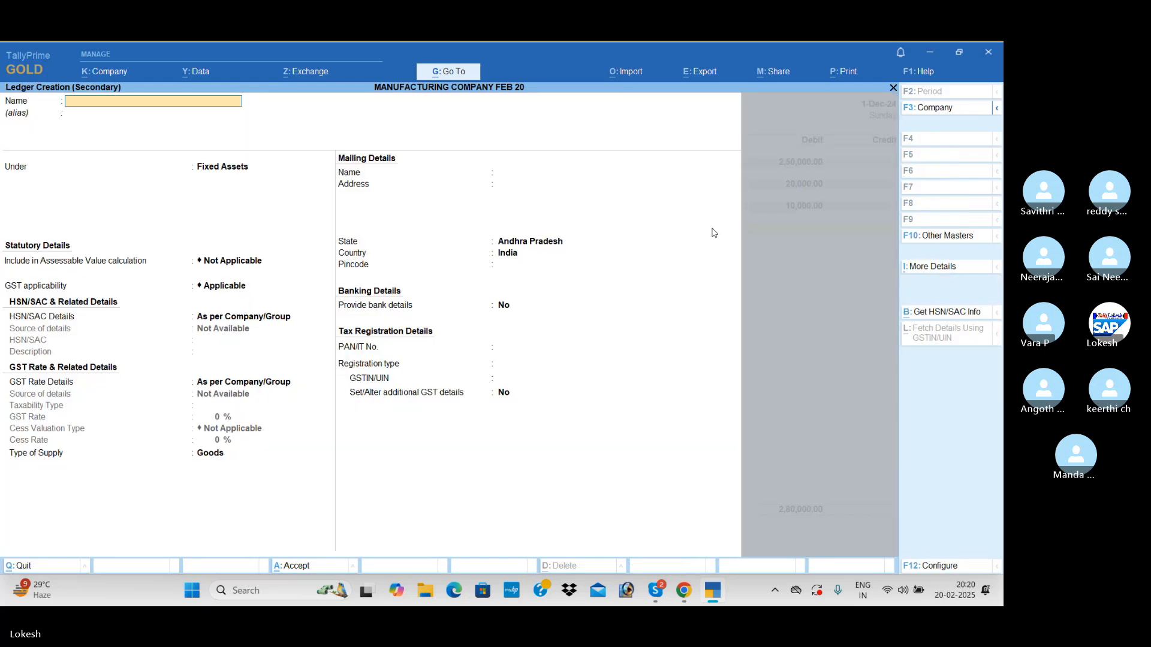
text(Computer branch)
key(Return)
key(Return)
key(ctrl+a)
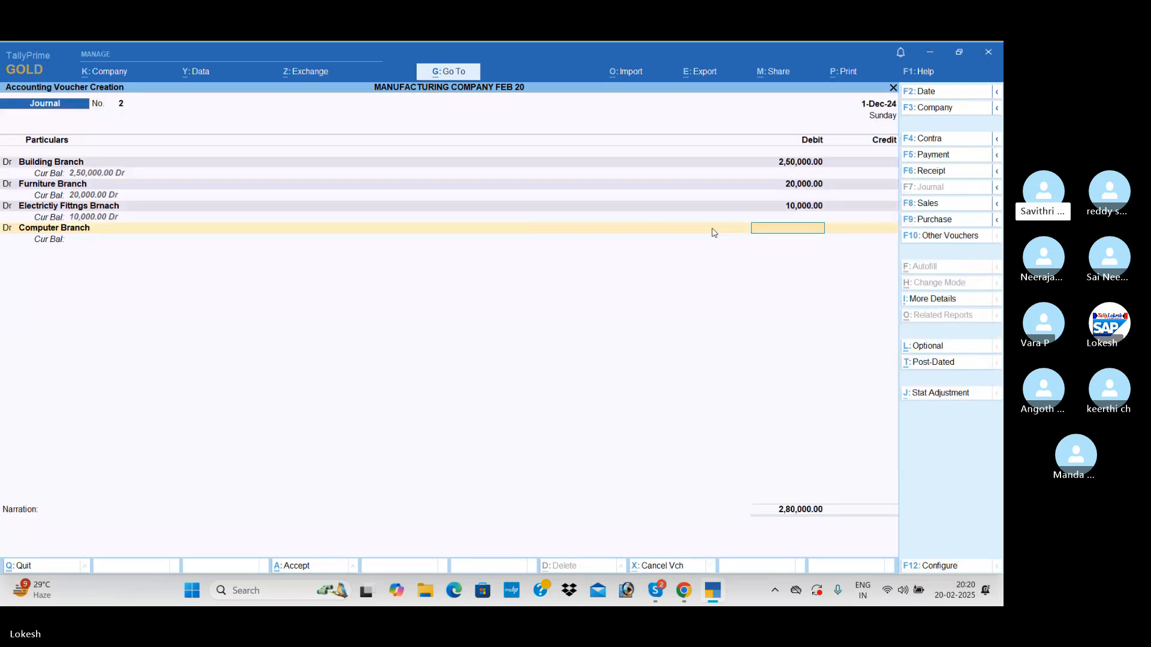
text(20000)
key(Return)
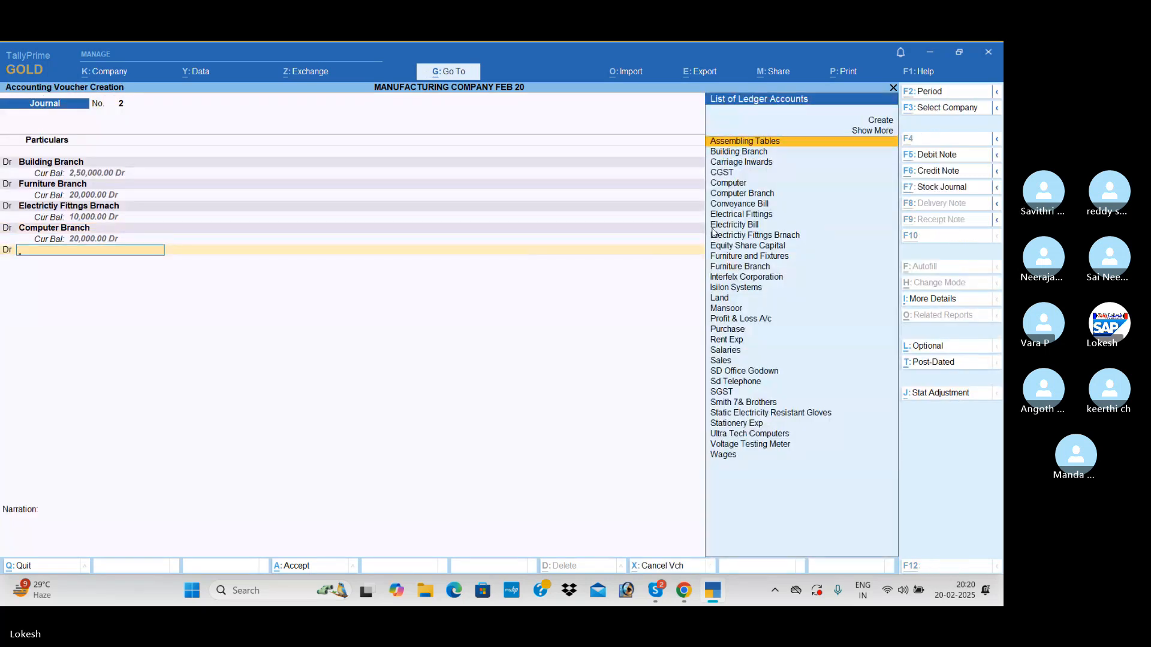
Add a debit line with a new Fixed Assets ledger Cell Phone Brnach for 2,000
key(alt+c)
text(Cel)
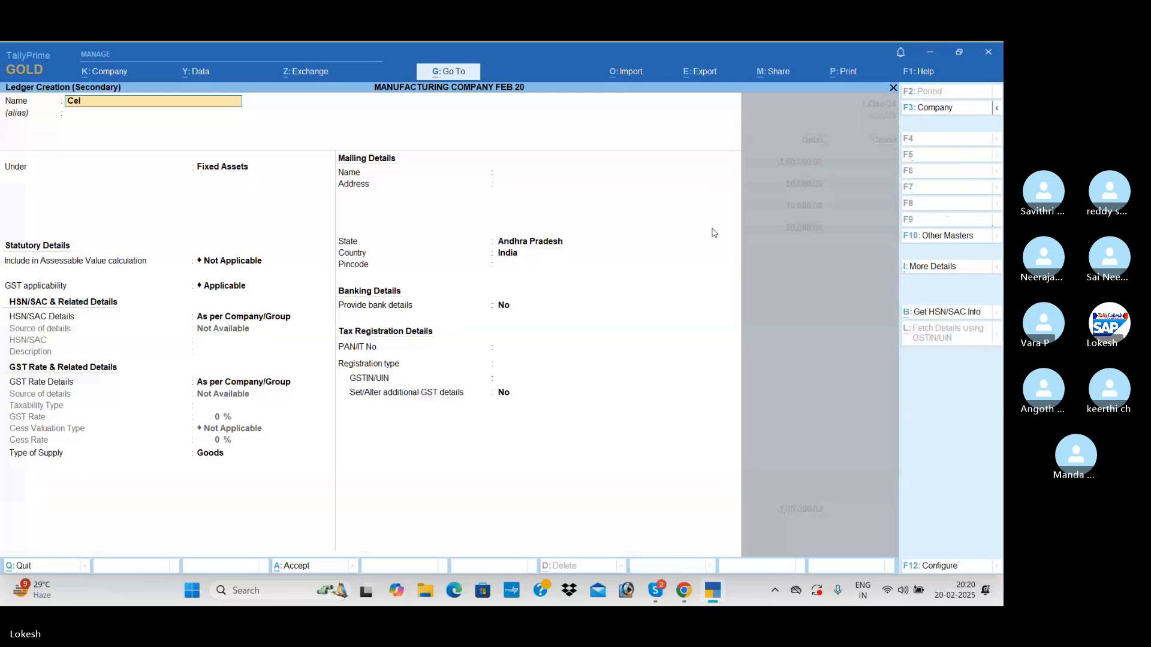
text(l Phone Brnach)
key(Return)
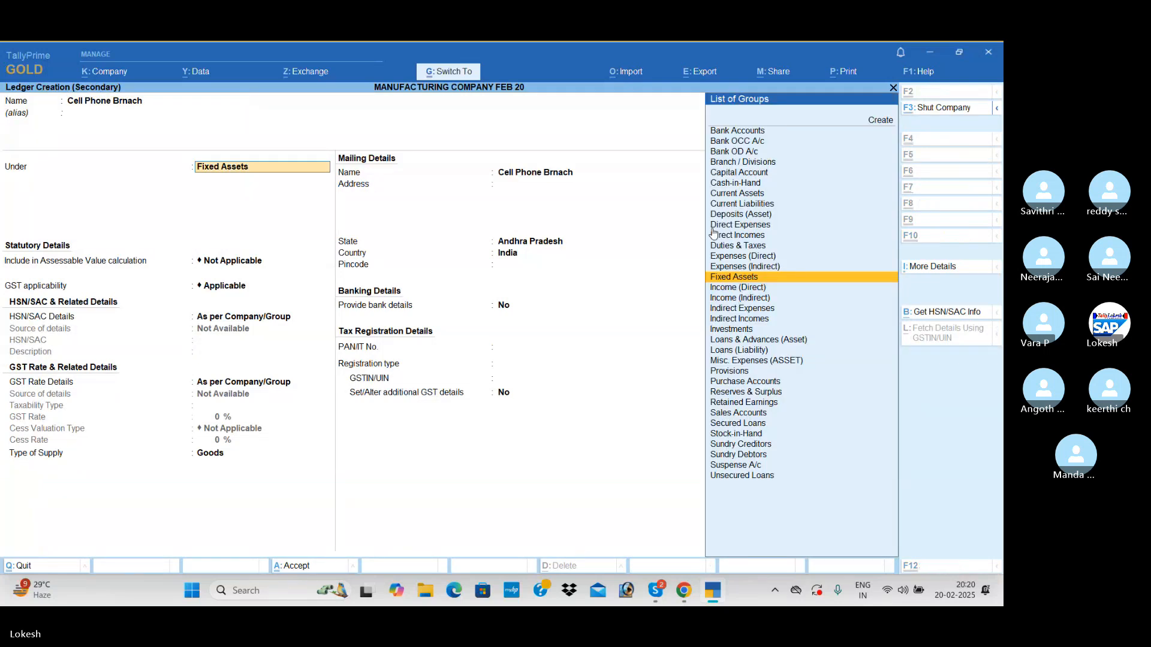
key(ctrl+a)
text(2000)
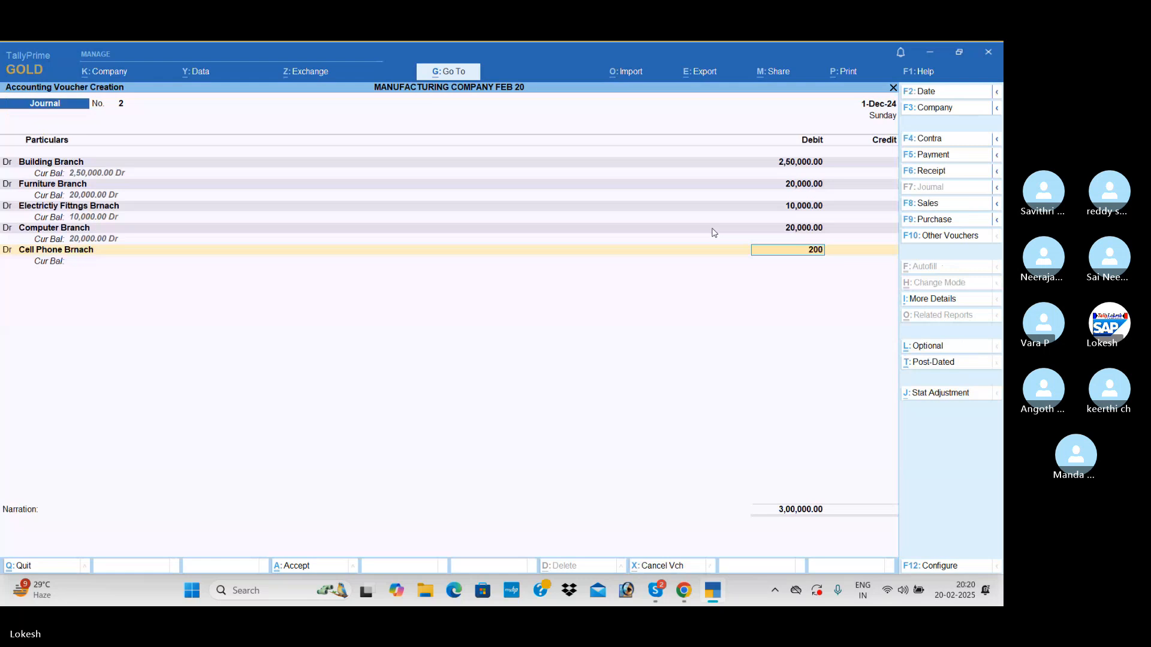
key(Return)
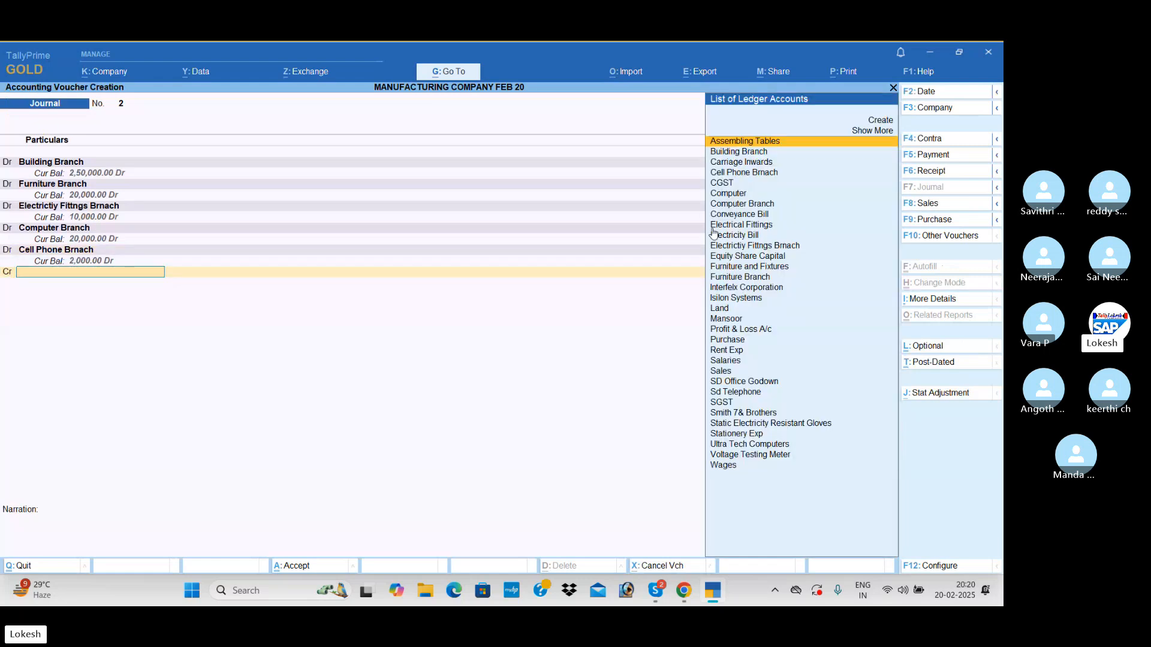
Create the ledger Branch Office under Branch / Divisions, credit it with the balancing amount and save the journal
key(alt+c)
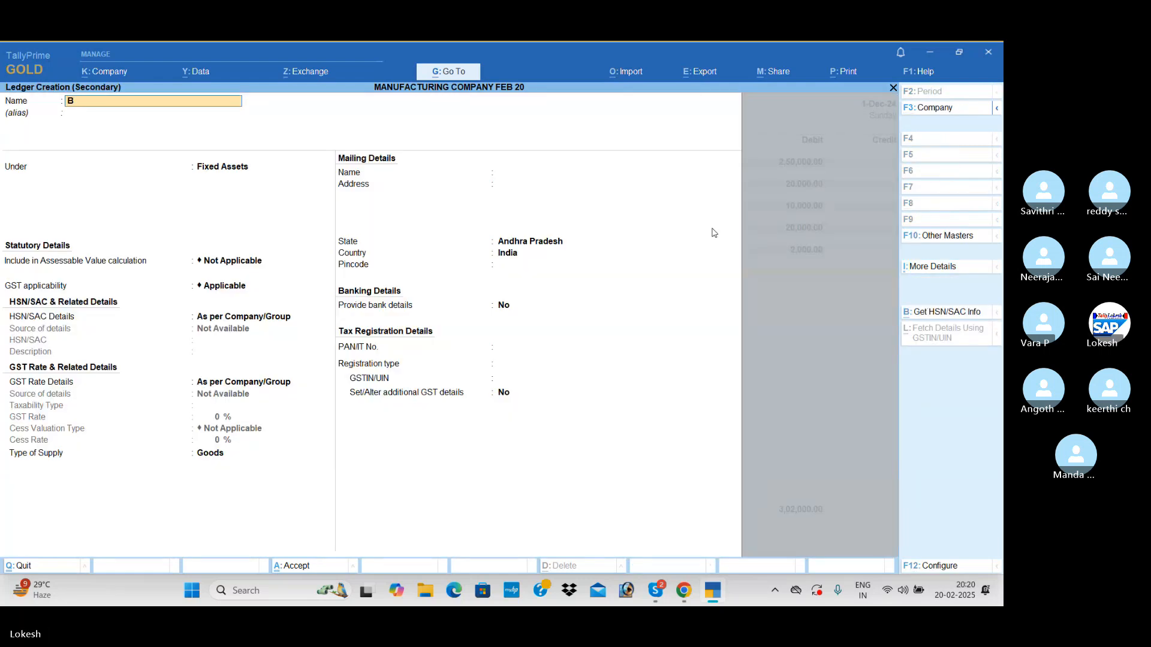
text(Branch Office)
key(Return)
key(Return)
text(bra)
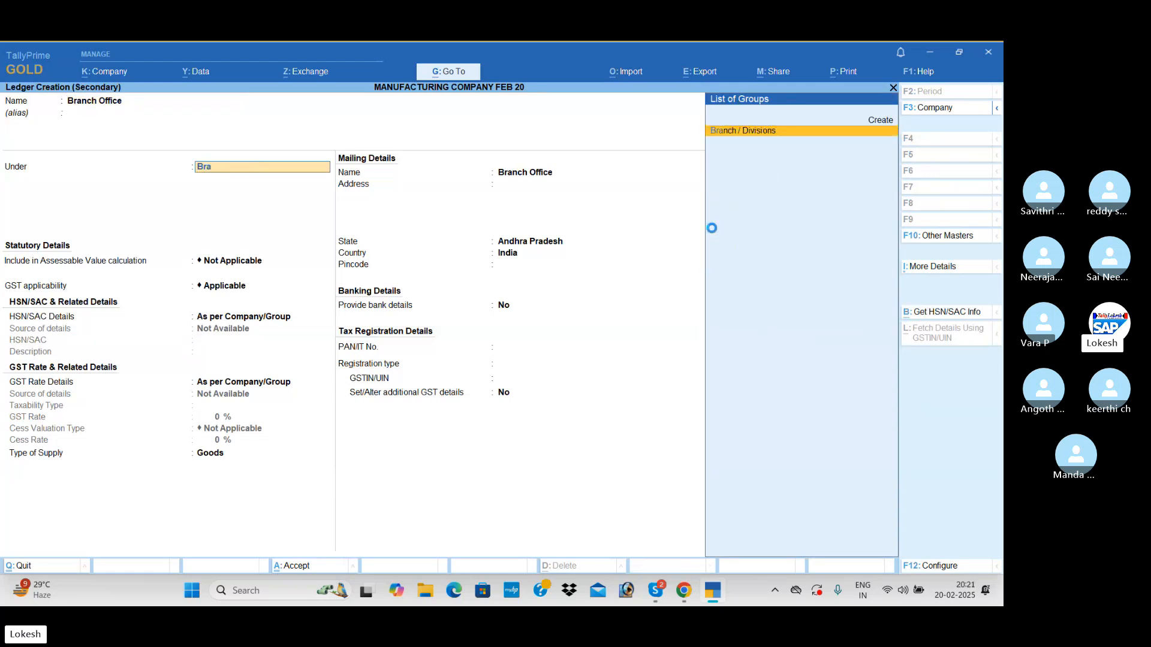
key(Return)
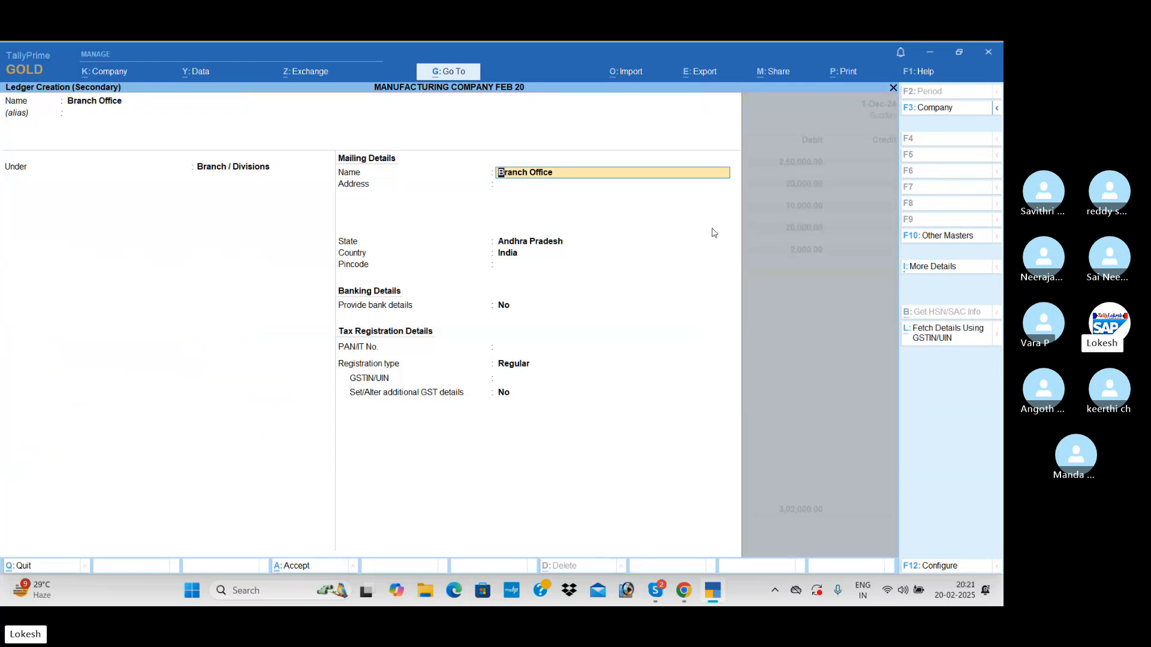
key(ctrl+a)
key(ctrl+a)
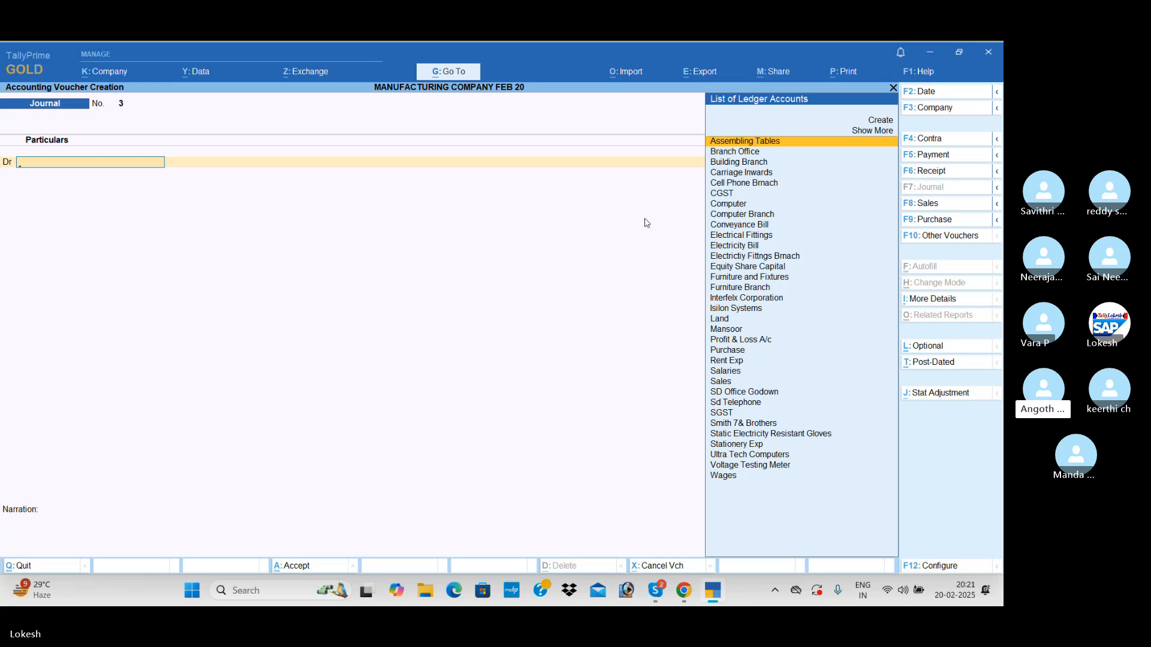
text(H)
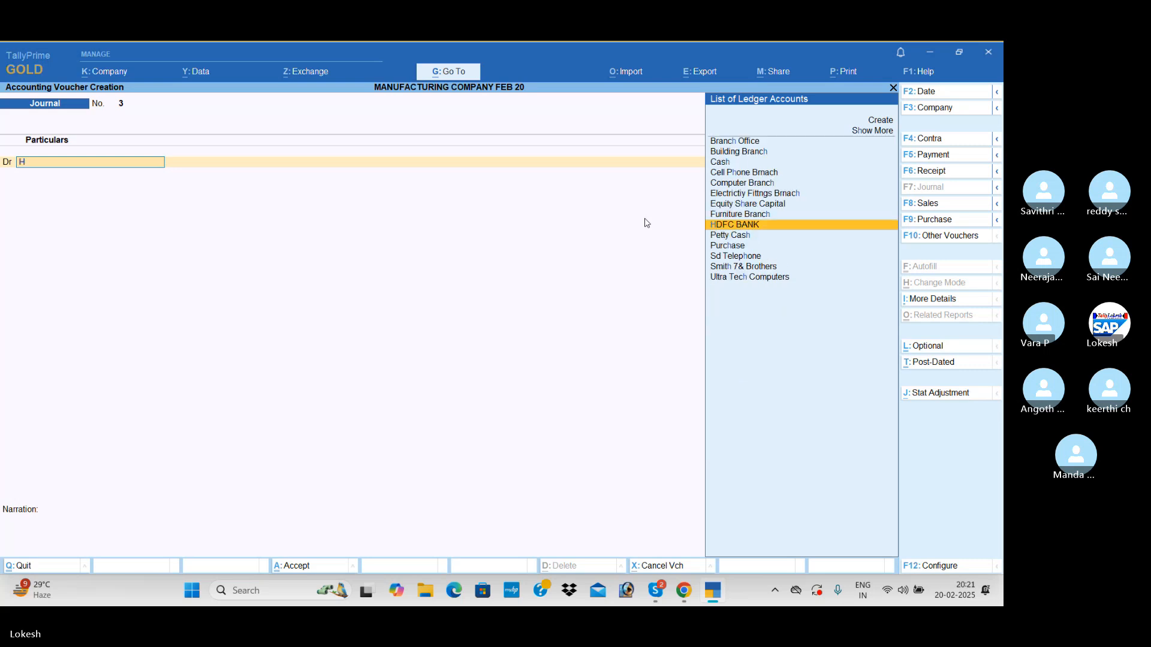
key(BackSpace)
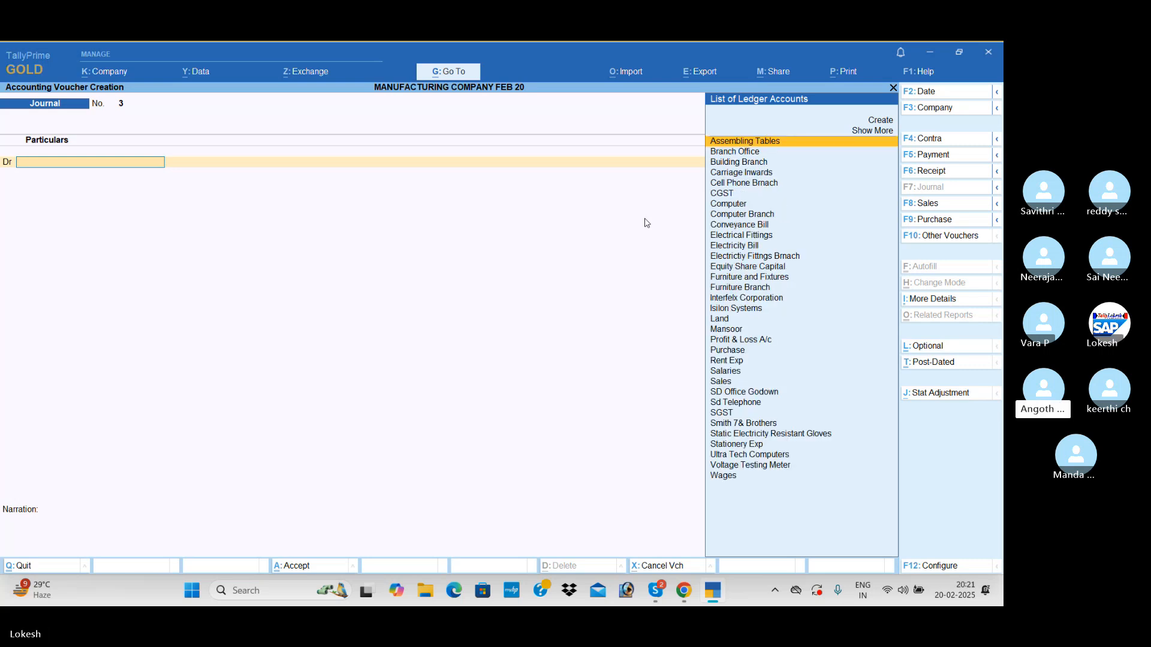
Debit Branch Office with 75,000 in the new journal voucher
text(br)
key(Return)
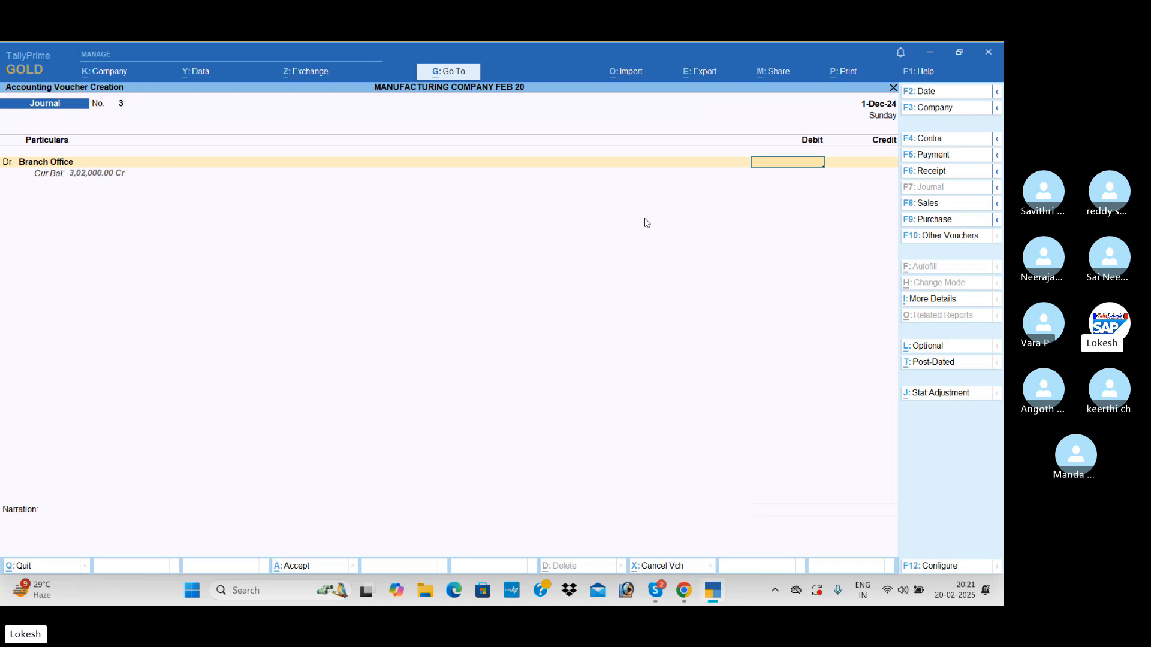
text(75000)
key(Return)
Credit HDFC BANK with 75,000, save the journal without a narration and leave voucher entry
text(h)
key(Return)
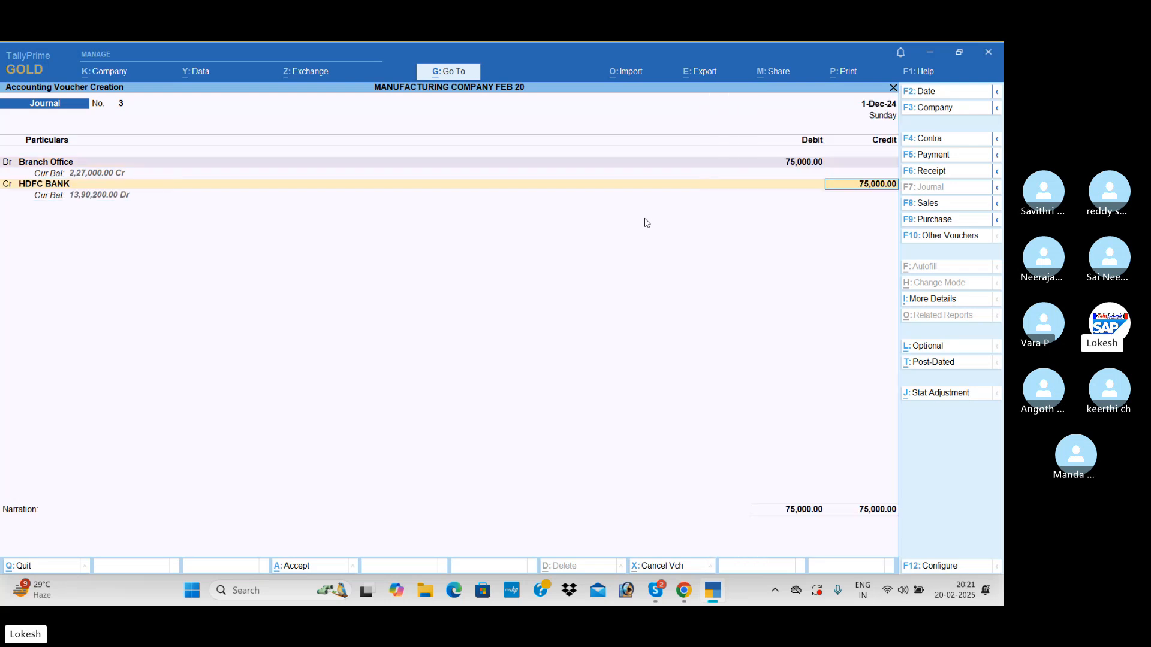
key(Return)
key(Return)
key(Return)
key(Return)
key(Return)
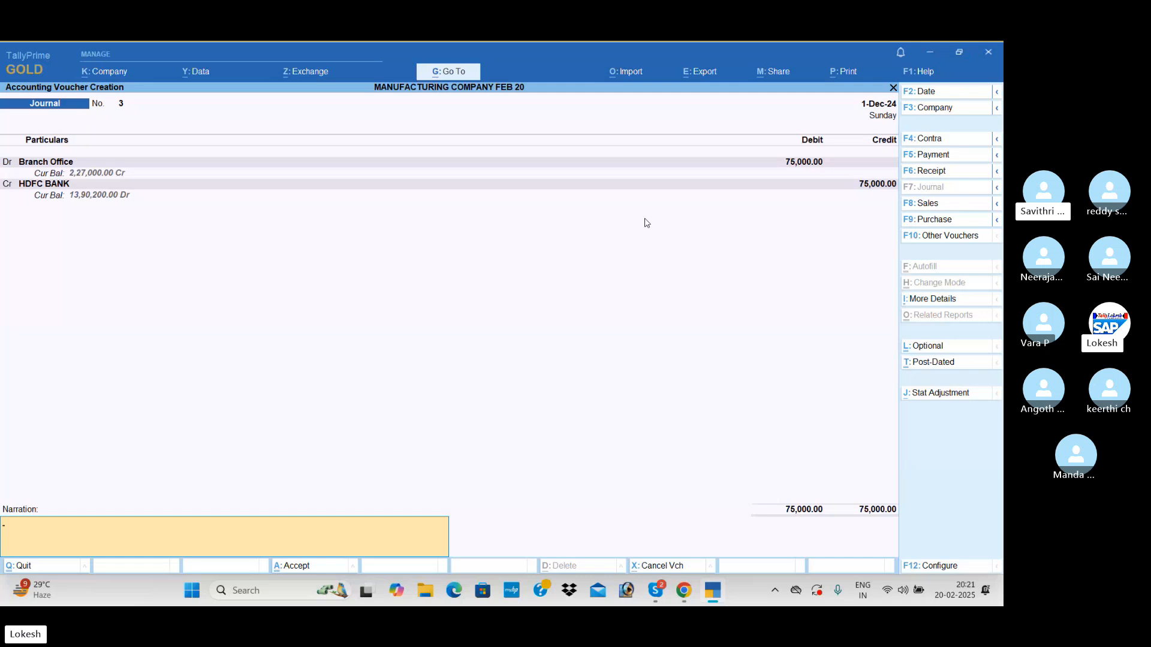
key(Return)
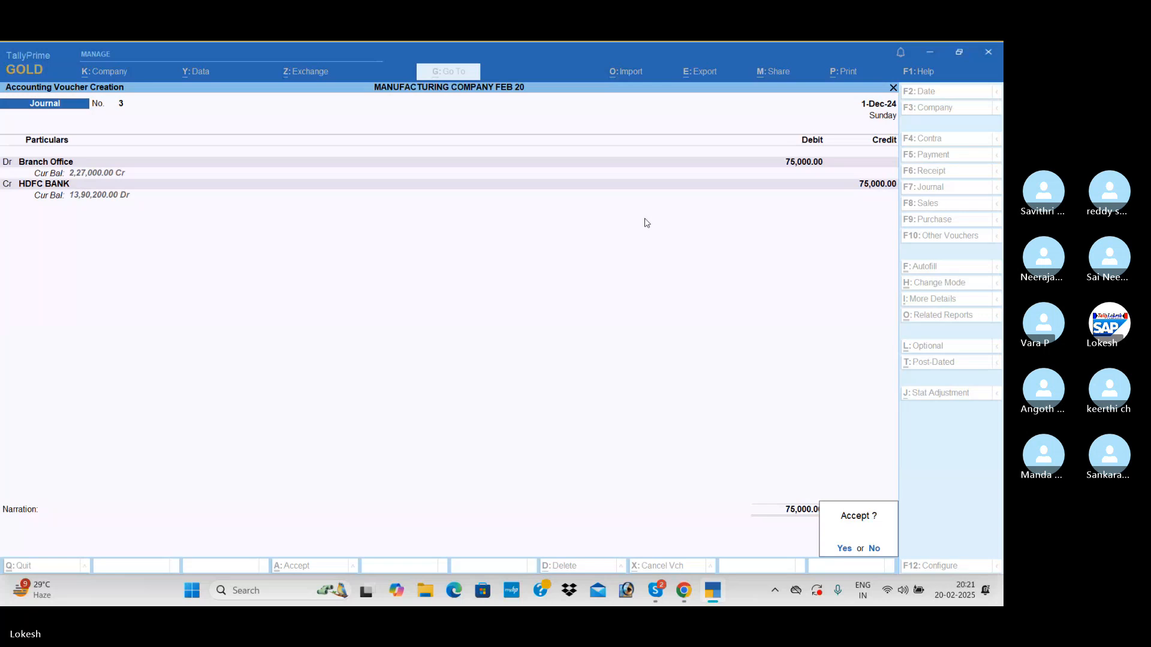
key(Return)
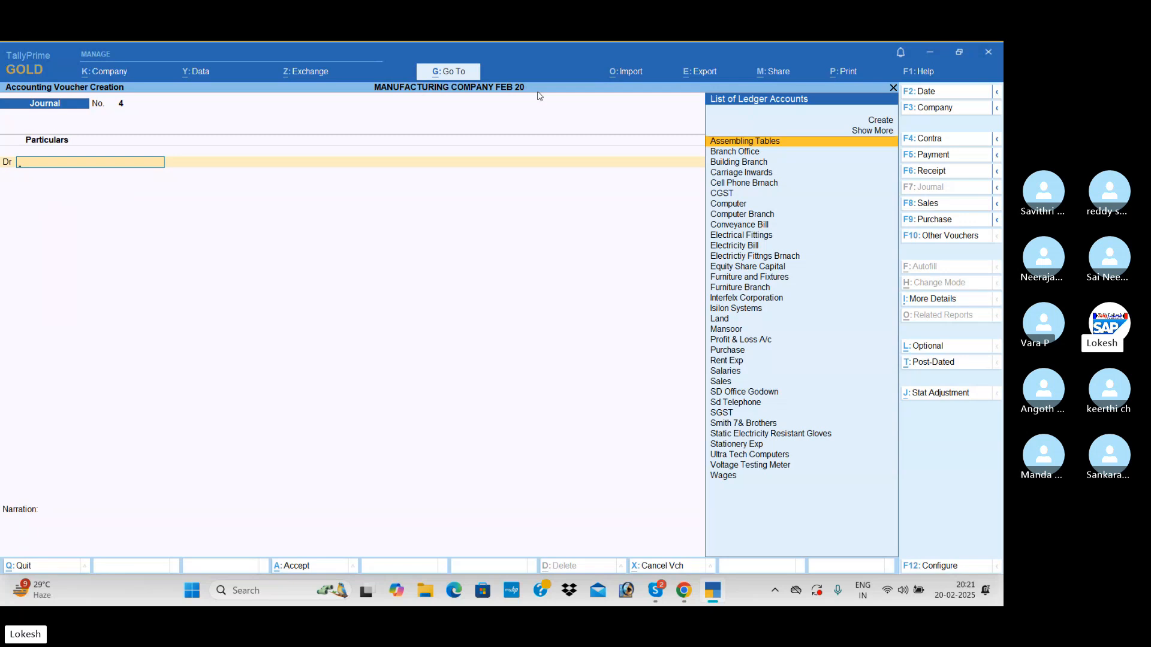
key(Escape)
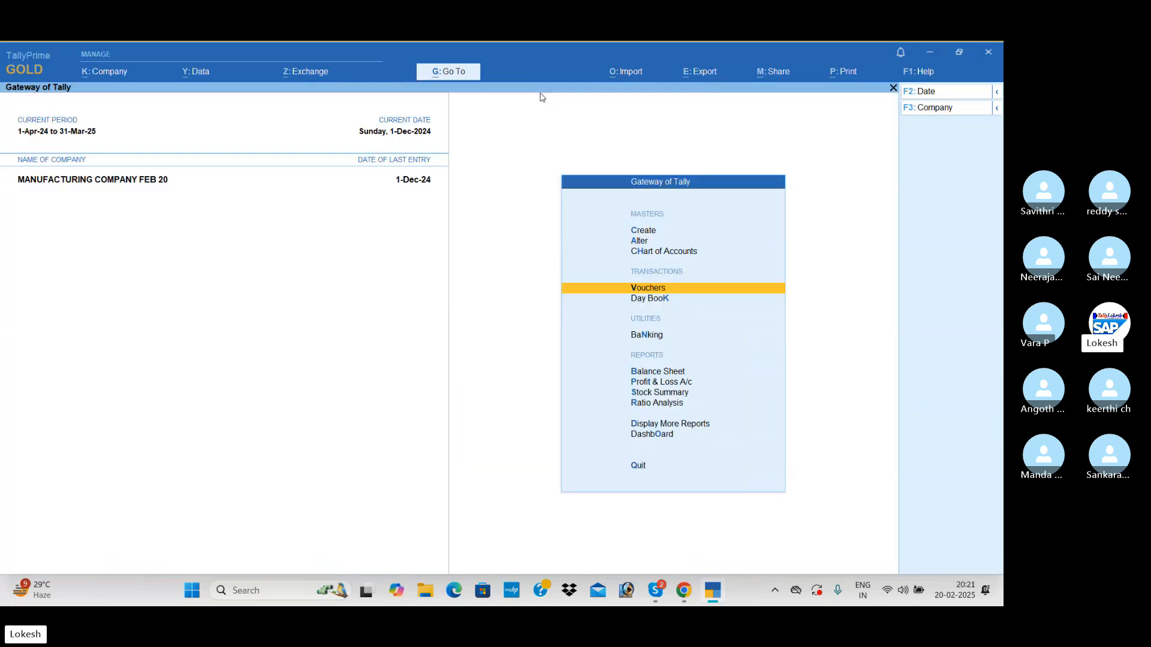
Start a new currency master with $ as its symbol
key(Up)
key(Up)
key(Up)
key(Return)
key(Down)
key(Down)
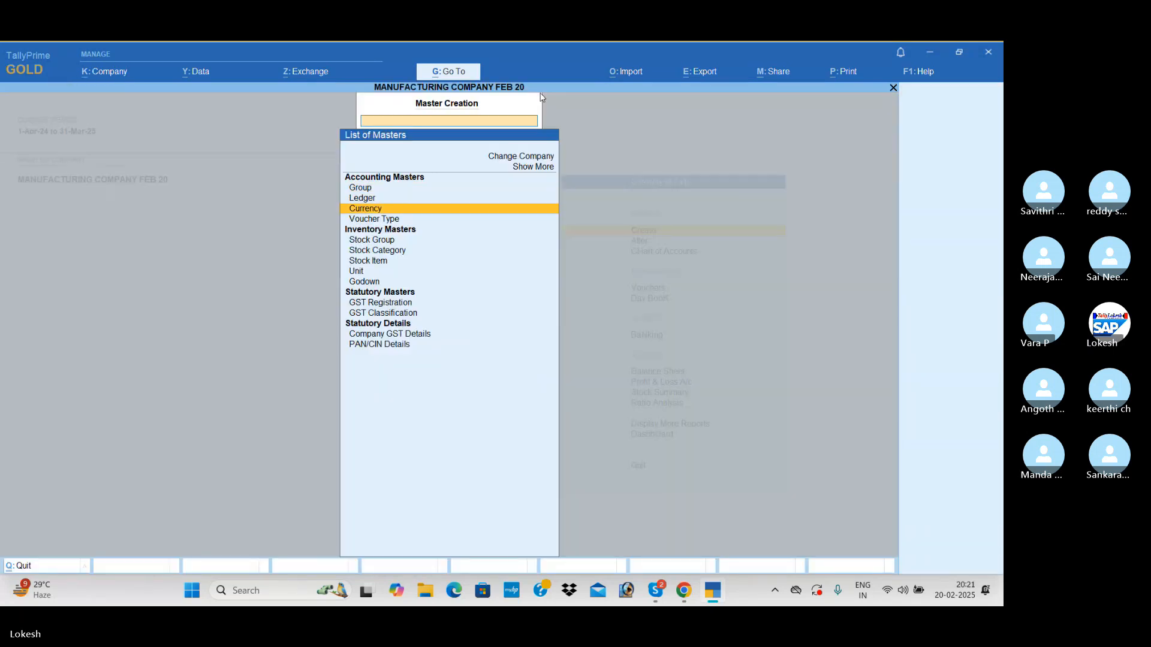
key(Return)
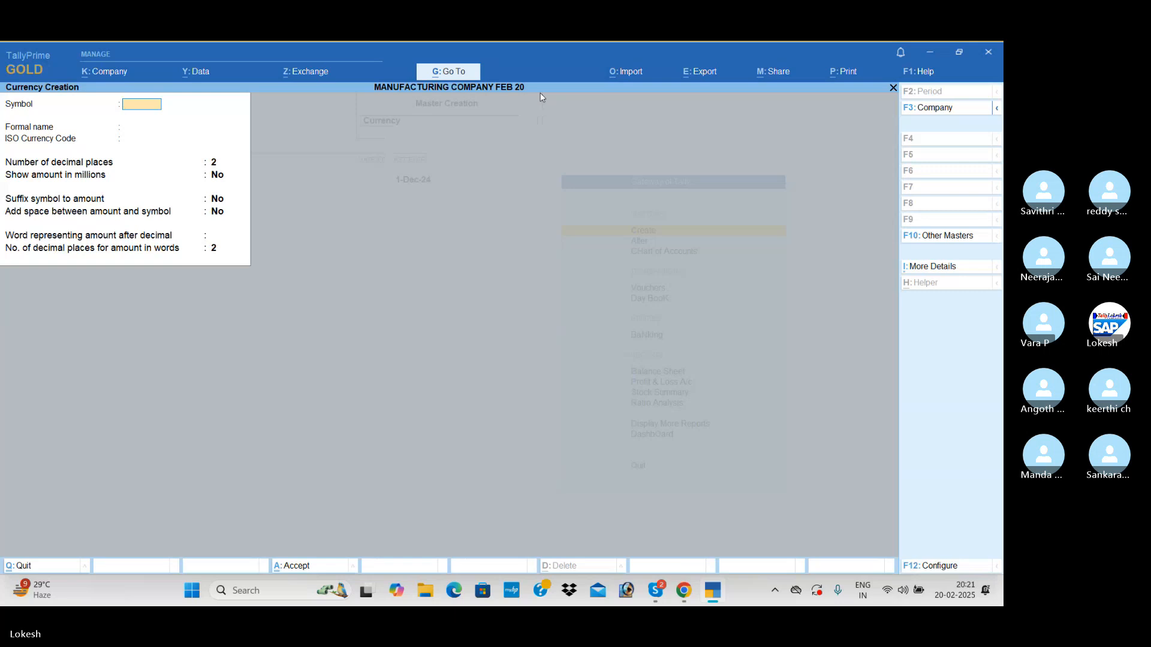
text($)
key(Return)
Set the currency's formal name to Dollor and save the currency
text(Dloor)
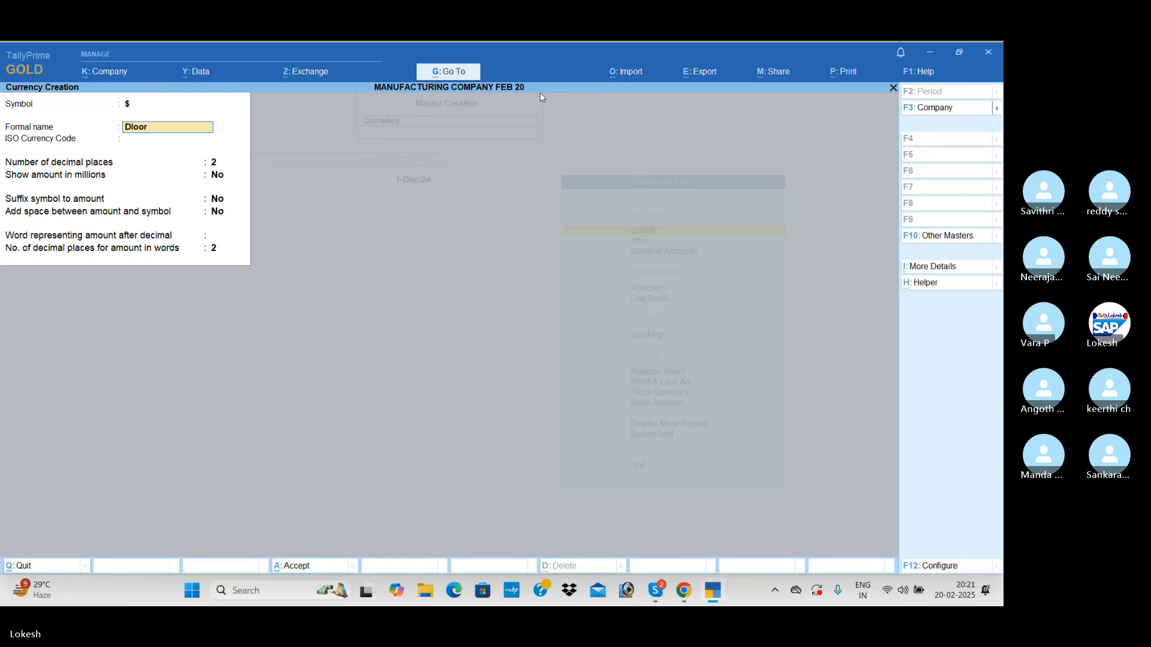
key(Return)
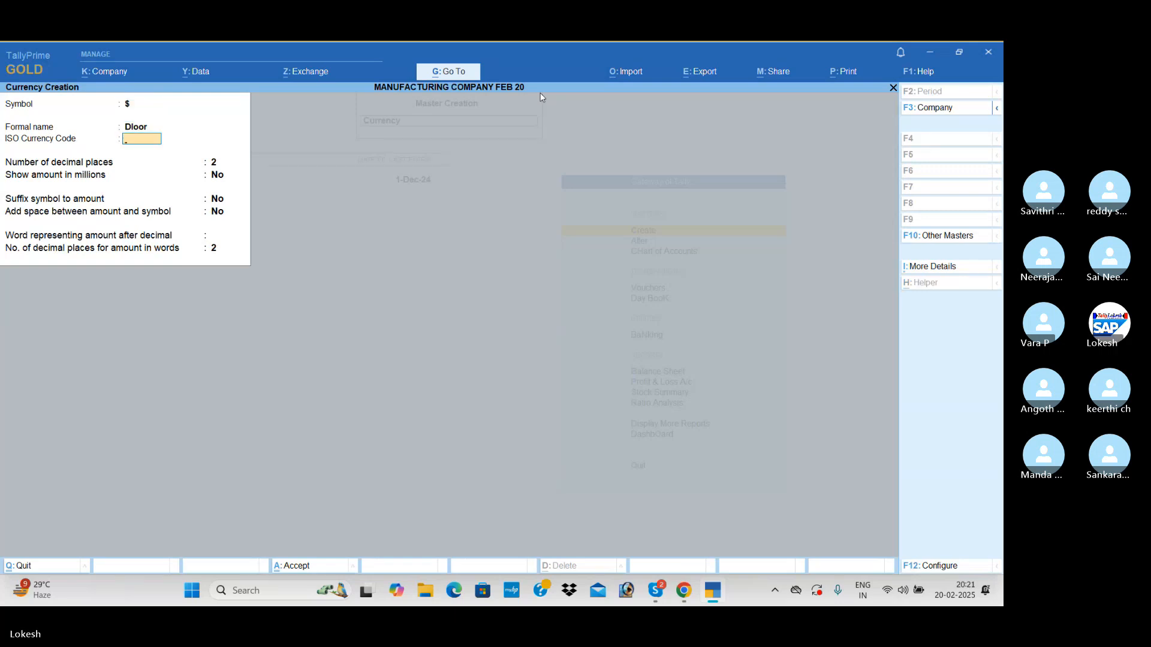
key(BackSpace)
key(BackSpace)
key(Return)
text(D)
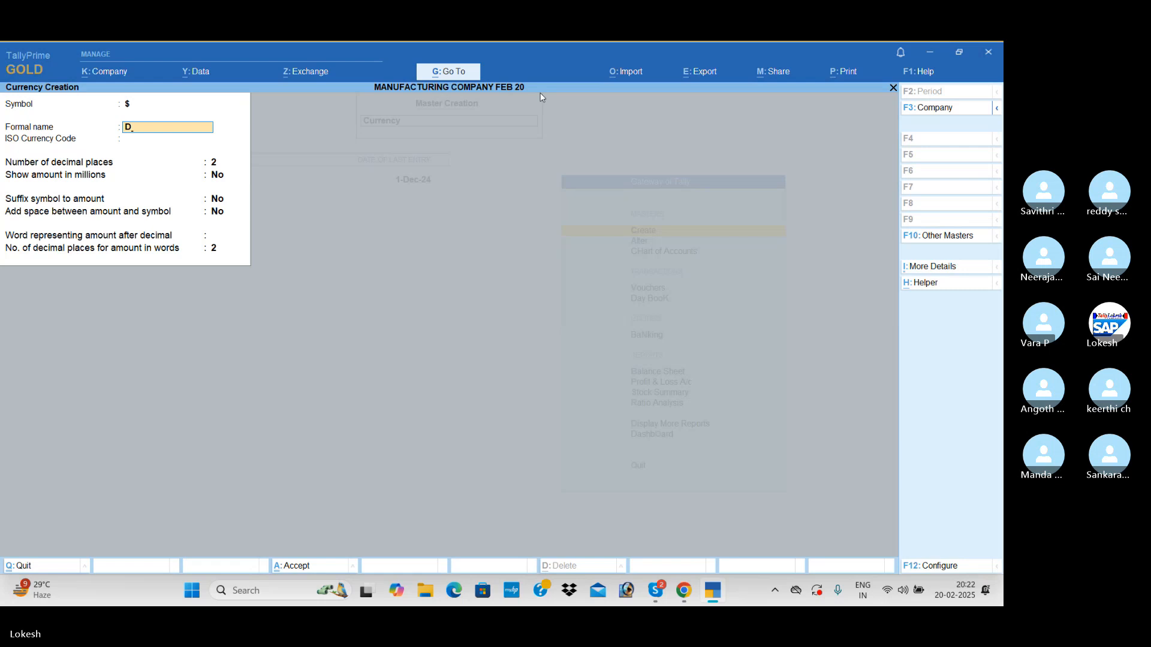
text(ollar)
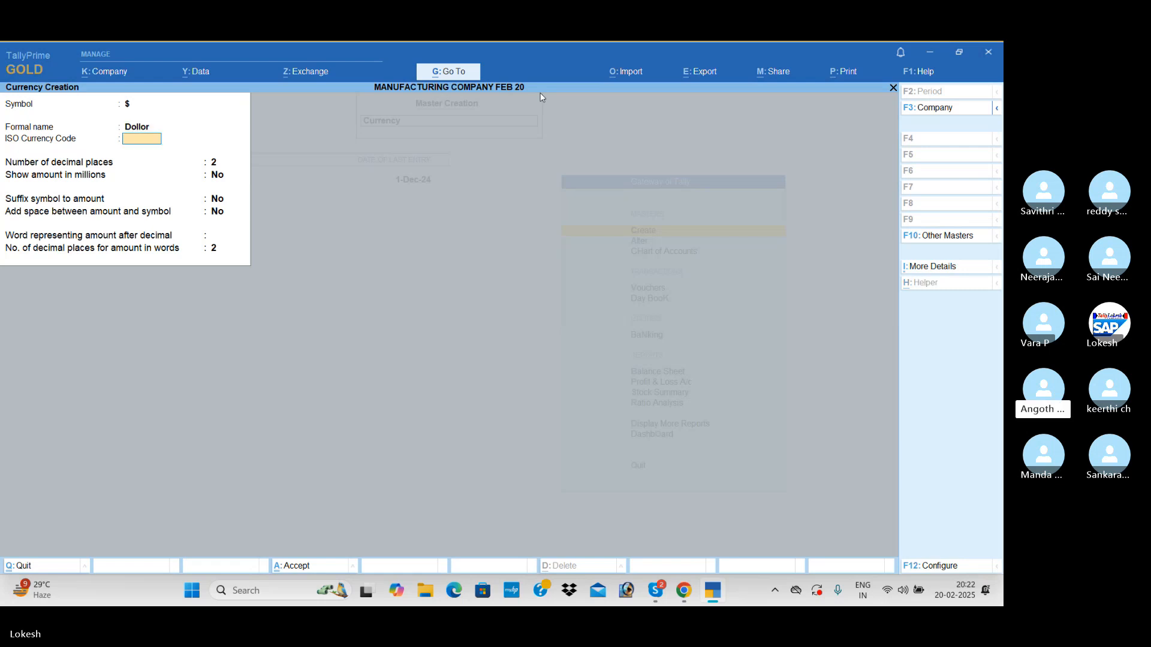
key(ctrl+a)
key(Escape)
key(y)
Set the dollar's standard rate of exchange to 45 and save the rates
key(Down)
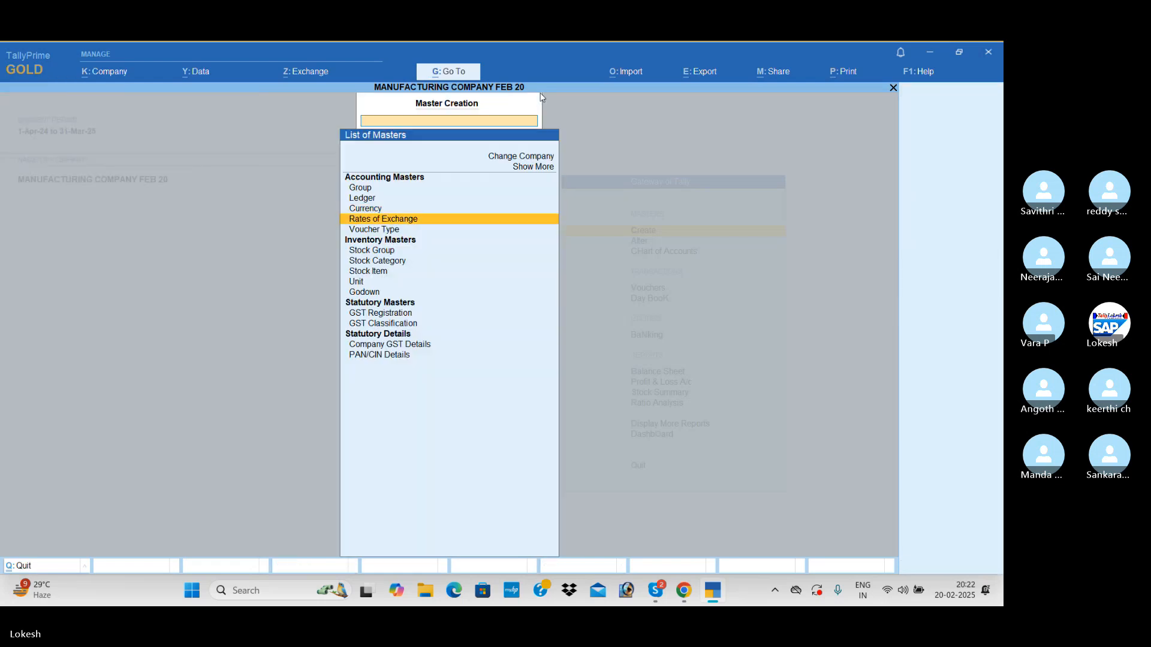
key(Return)
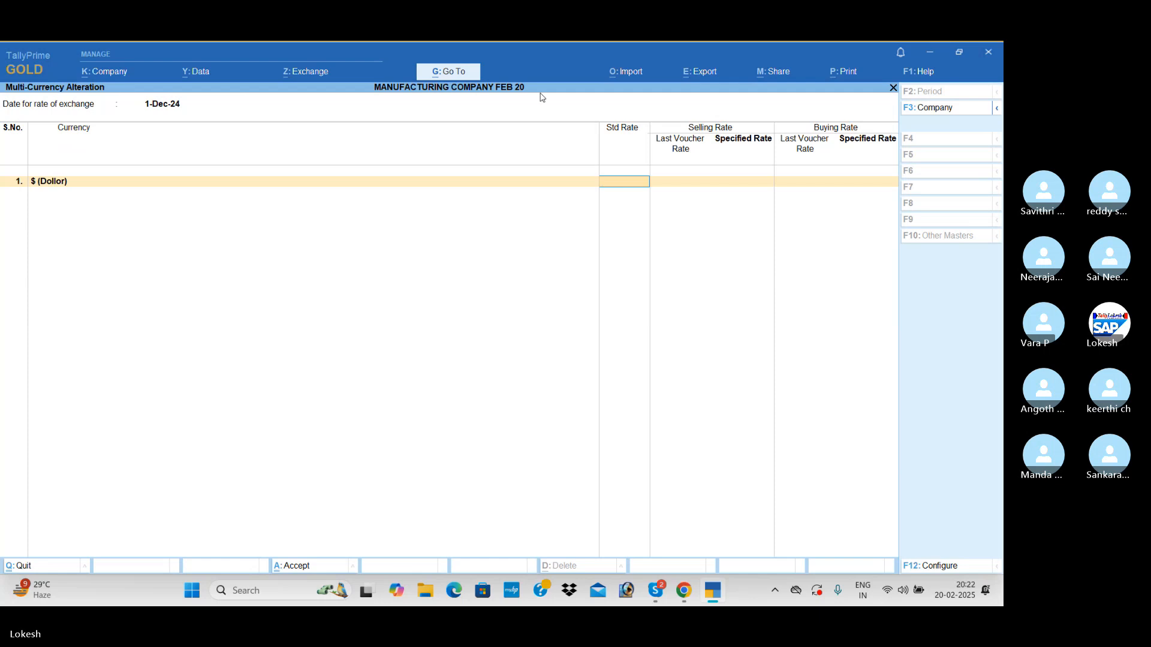
text(80)
key(Return)
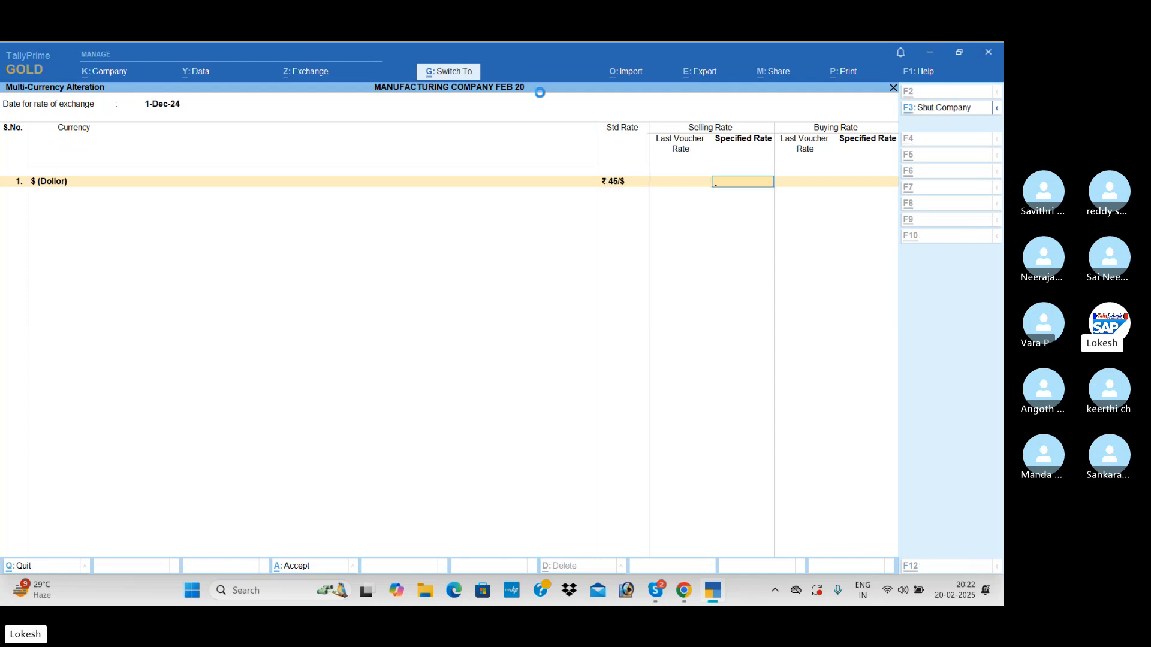
key(ctrl+a)
Start a new ledger named Sales Export under the Sales Accounts group
key(Down)
key(Down)
key(Down)
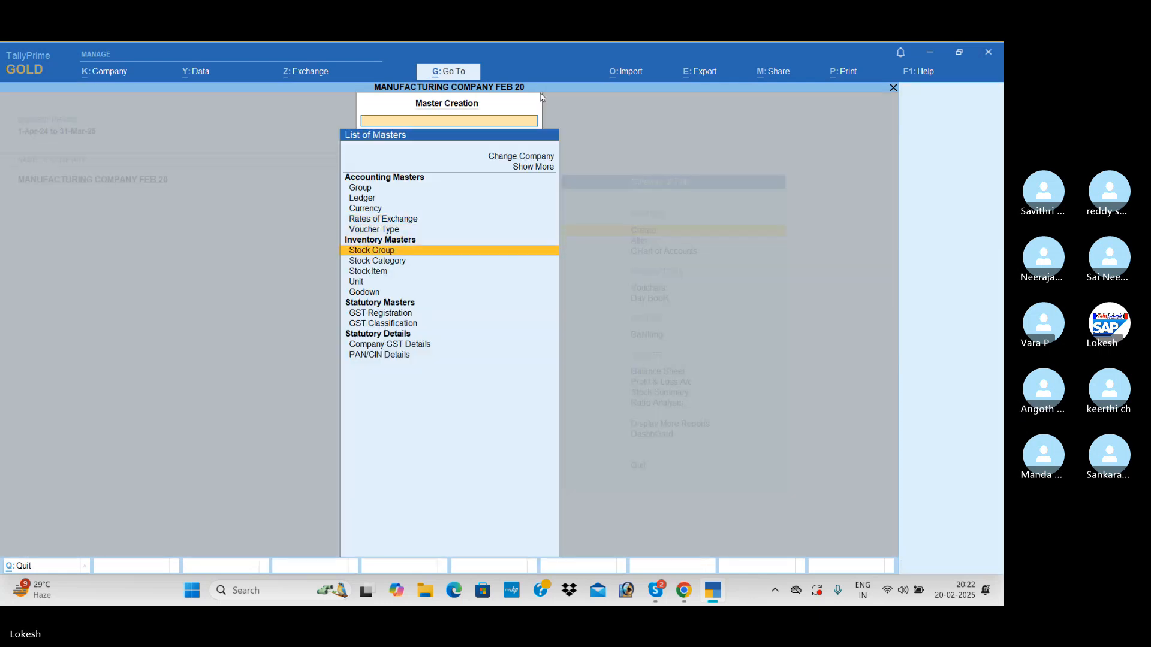
key(Up)
key(Up)
key(Up)
key(Up)
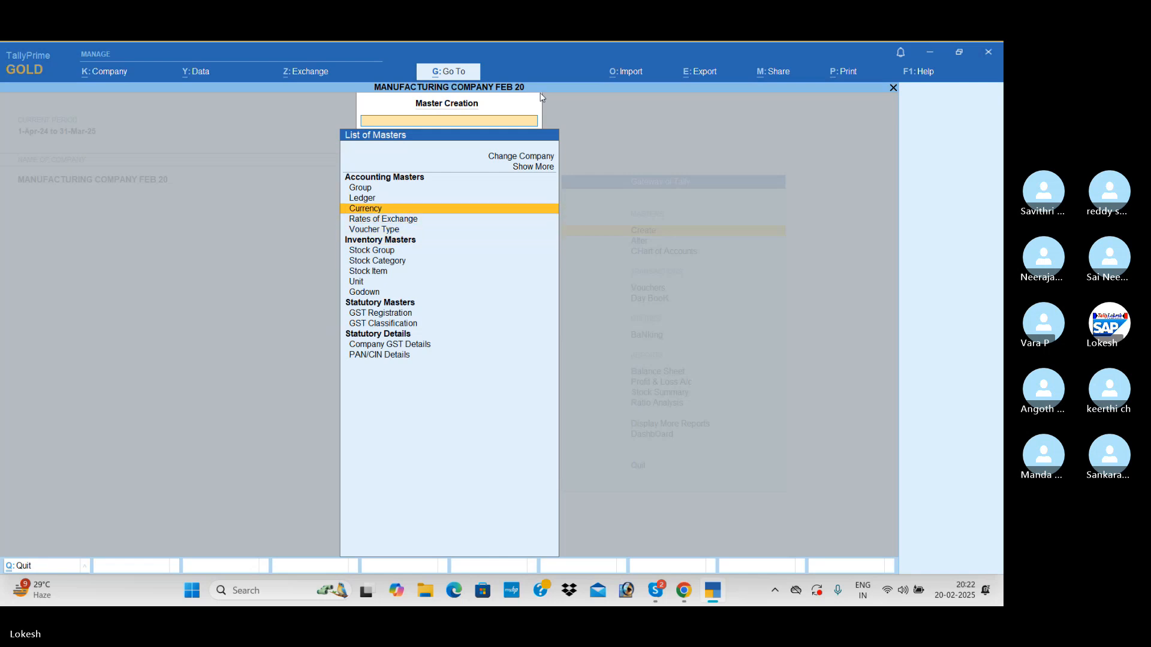
key(Up)
text(Sal)
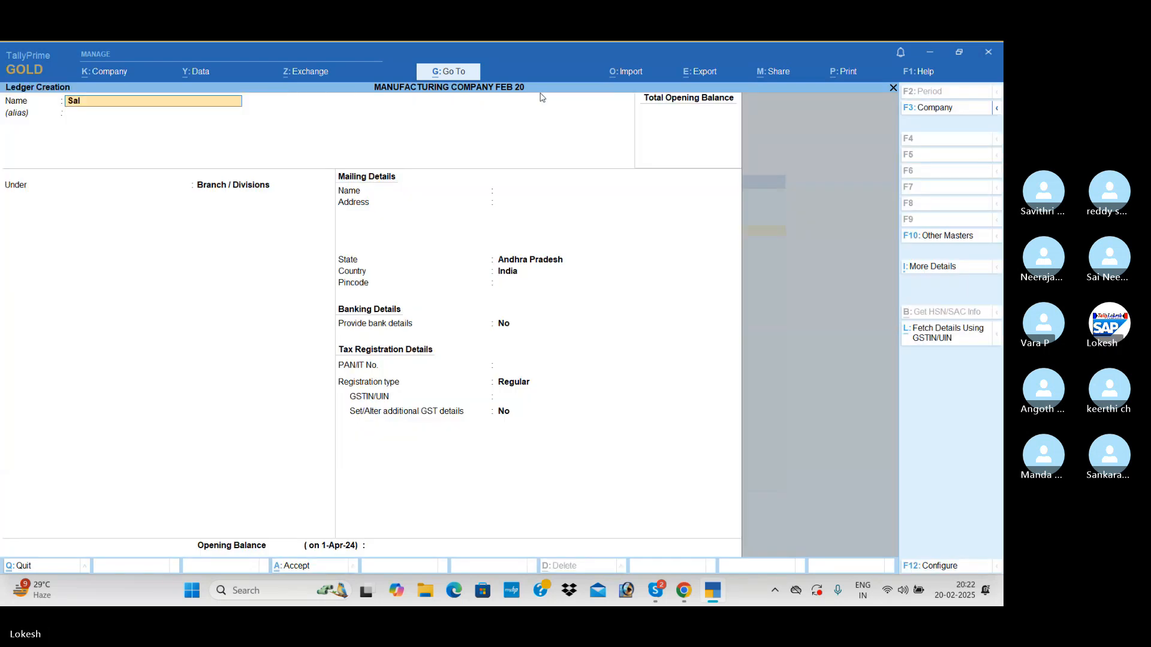
text(es Exports)
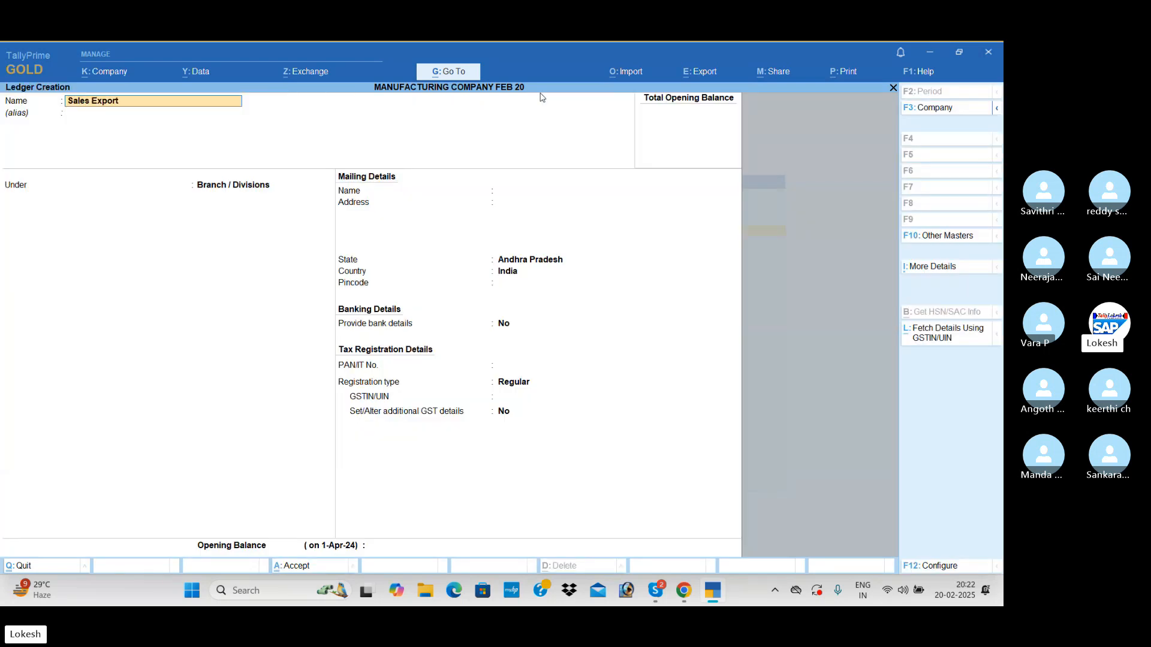
key(Return)
key(Return)
text(Sa)
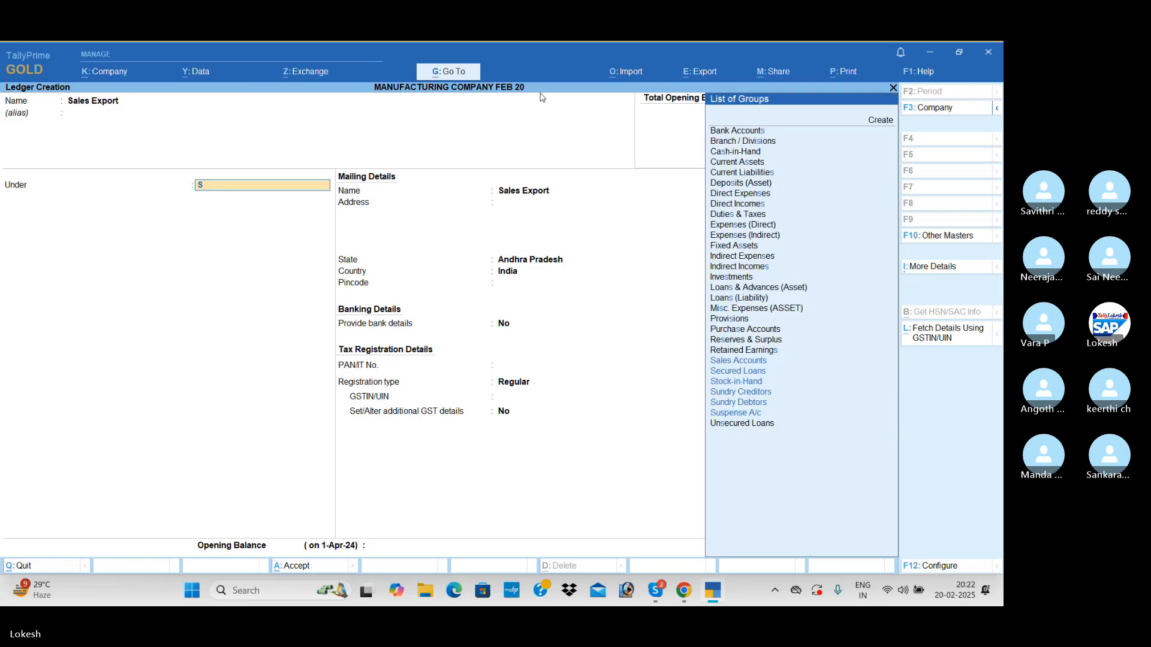
key(Return)
Set the Sales Export ledger's type of supply to Goods, keep its other details at their defaults and save it
key(Return)
key(Return)
key(Return)
key(Return)
key(Return)
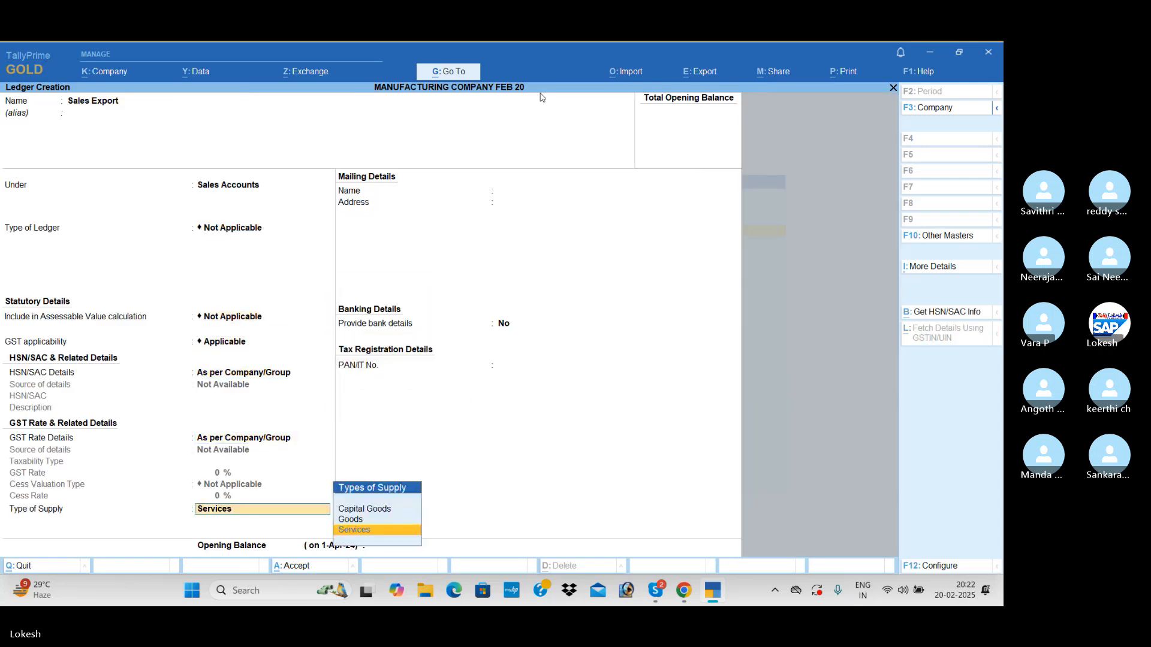
key(Up)
key(Return)
key(Return)
key(Return)
key(Return)
text(y)
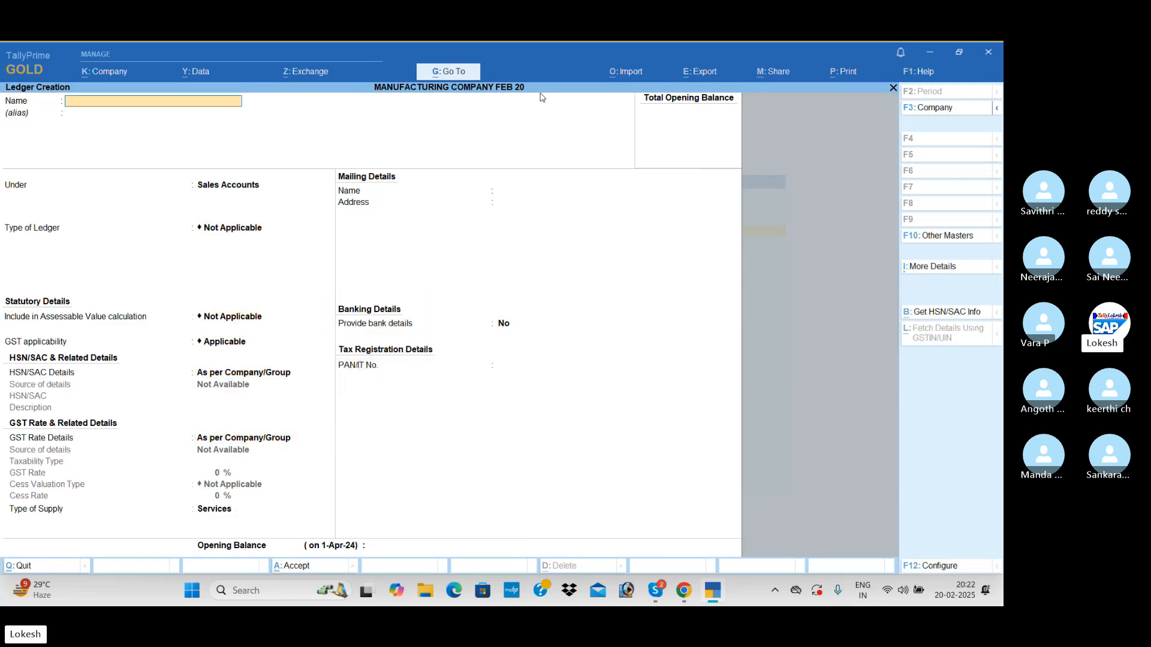
Create the ledger Sales Branch under Sales Accounts with Goods as the type of supply
text(Sales bran)
key(Return)
key(Return)
key(Return)
key(Return)
key(Return)
key(Return)
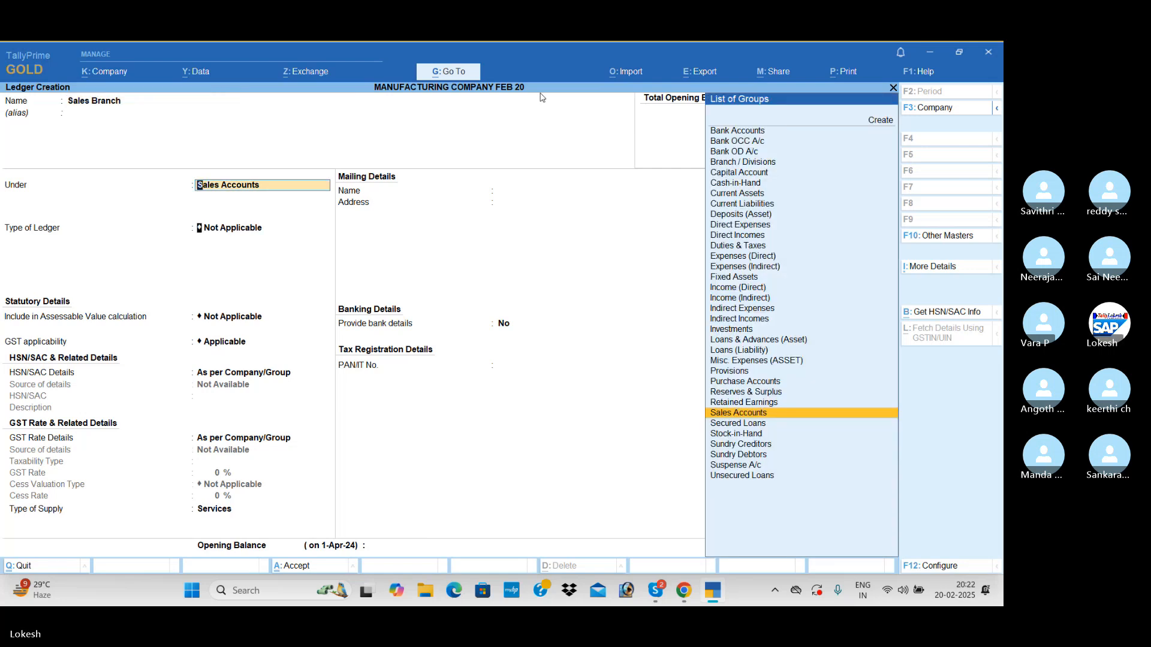
key(Return)
key(Up)
key(Return)
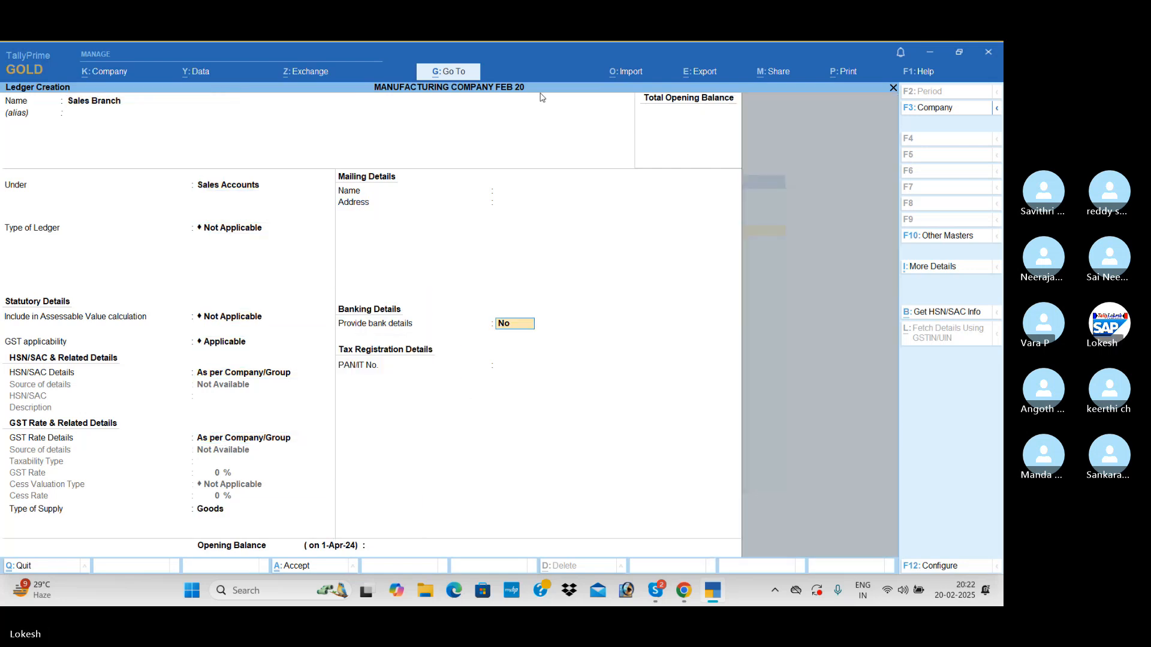
key(Return)
key(Return)
key(Return)
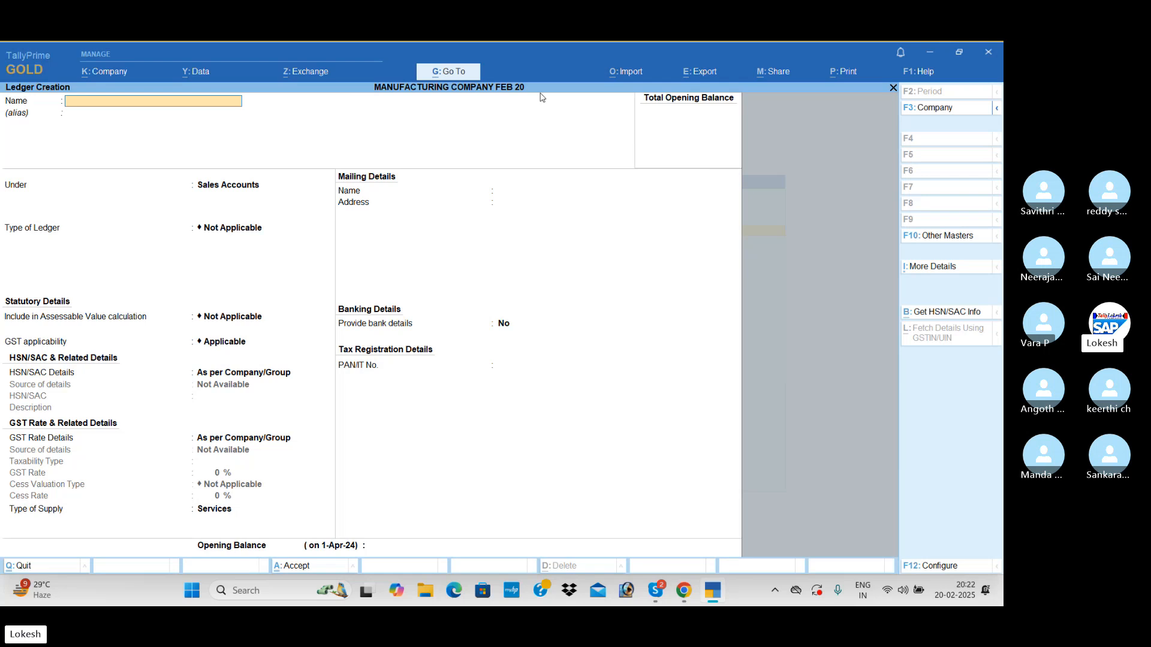
Create the ledger Sales Igst under Sales Accounts with Goods as the type of supply
text(Sales Igst)
key(Return)
key(Return)
key(Return)
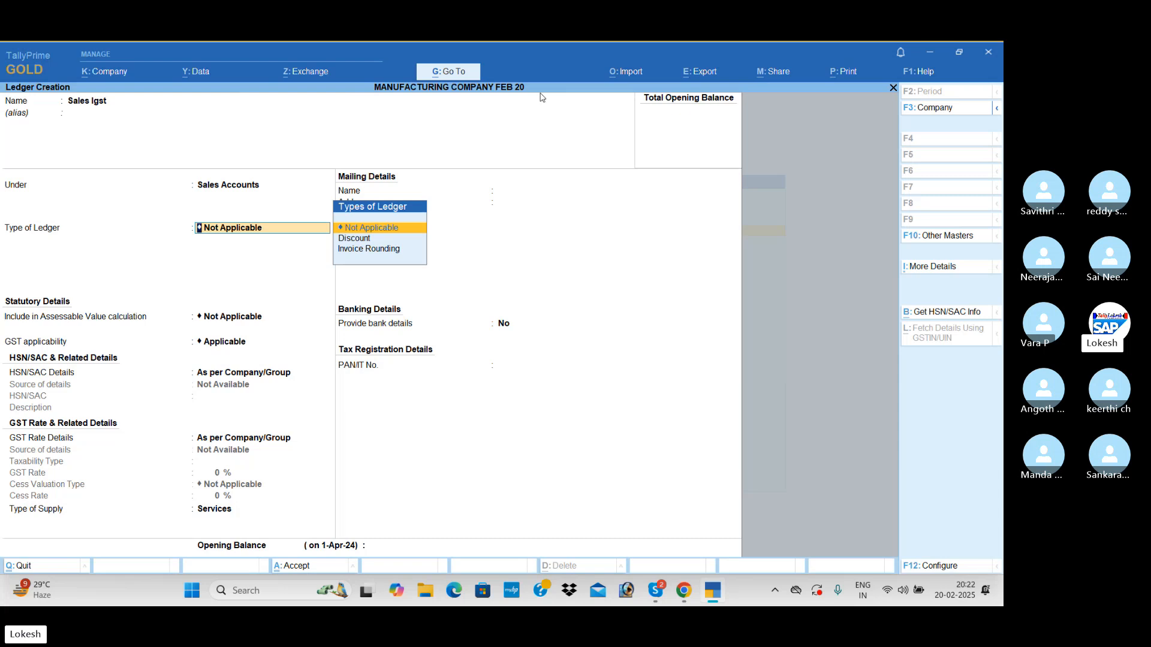
key(Return)
key(Return)
key(Return)
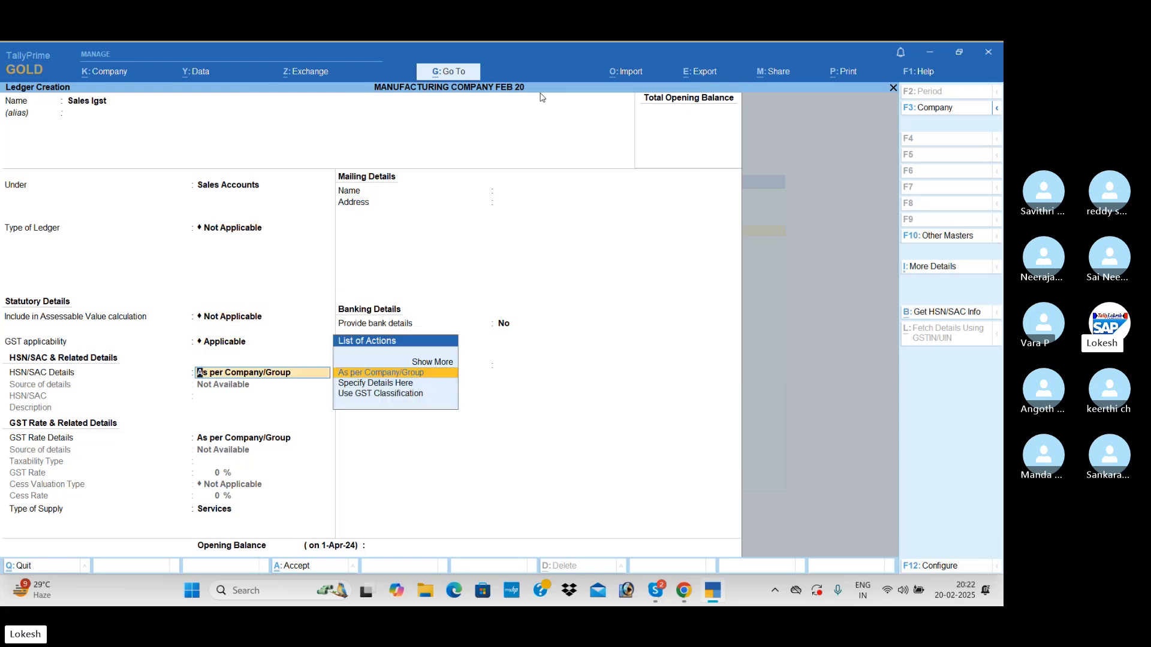
key(Return)
key(Return)
key(Up)
key(Return)
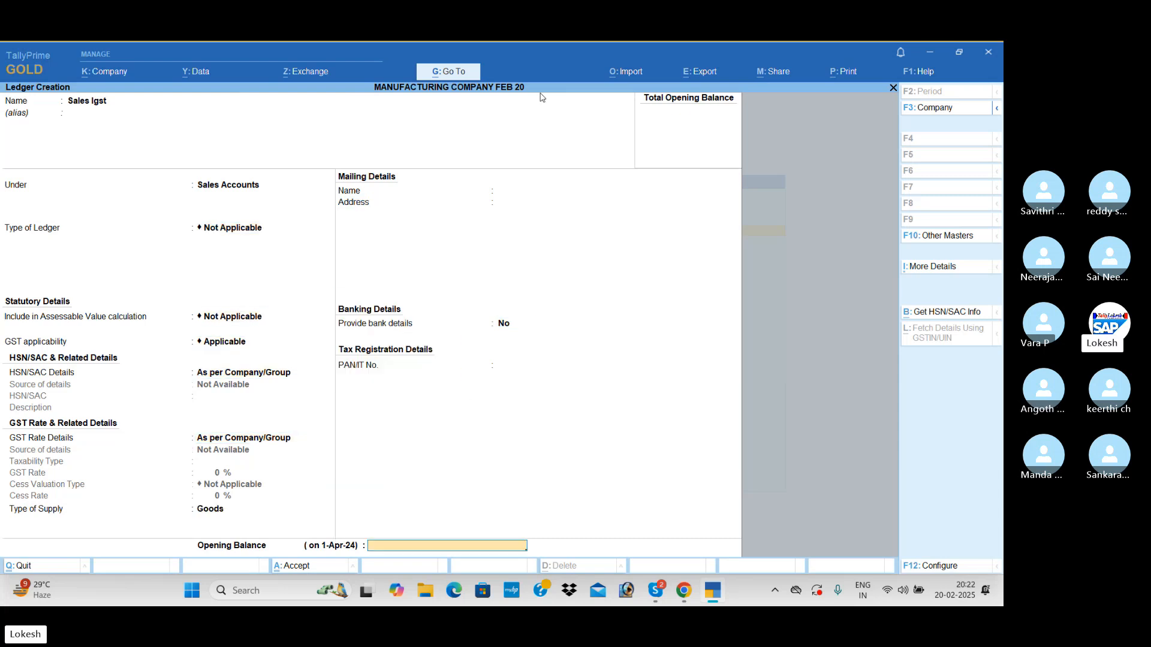
key(Return)
key(Return)
Start a new ledger named Acron Clothing Ltd under the Sundry Debtors group
text(A)
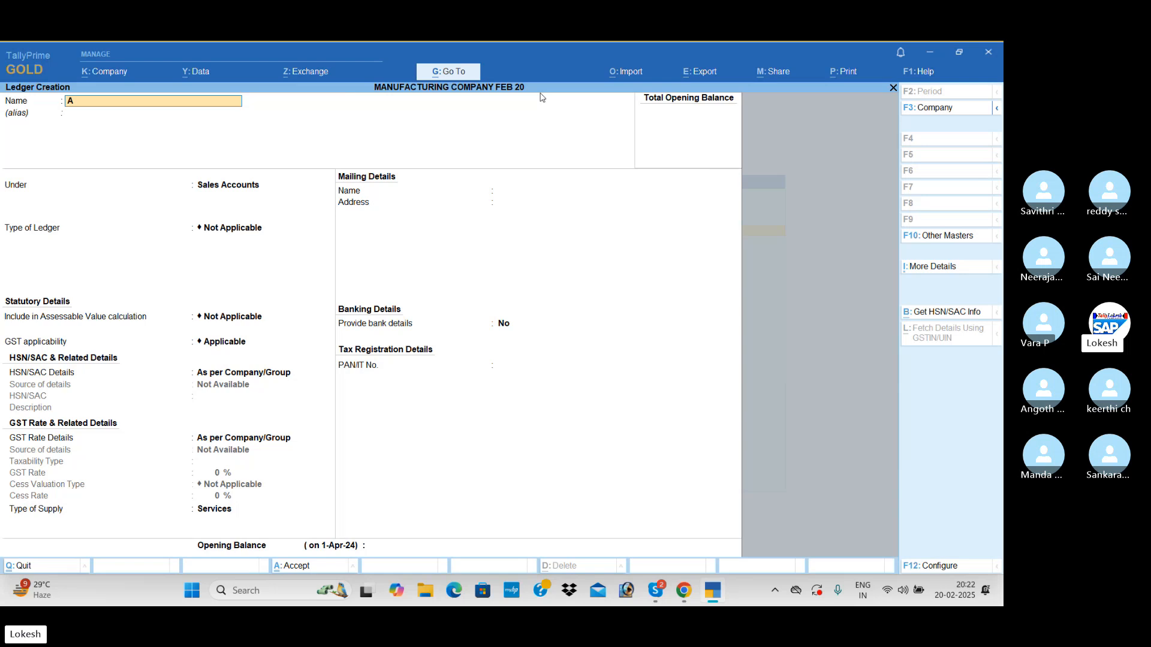
text(cron Cloth)
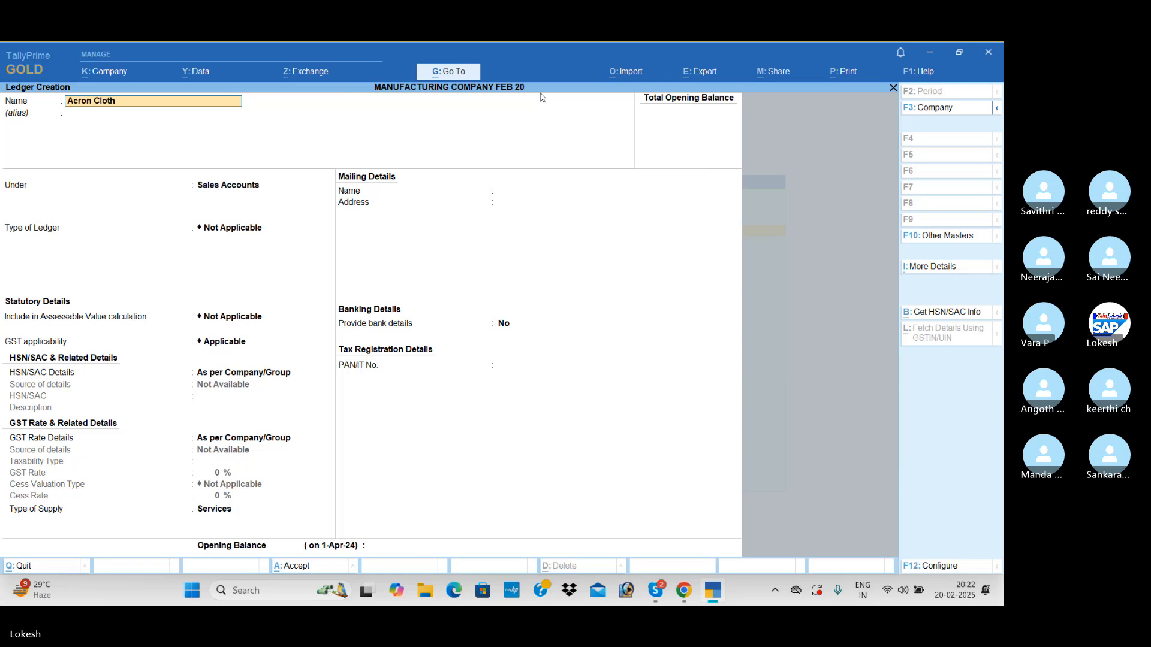
text(ing Ltd)
key(Return)
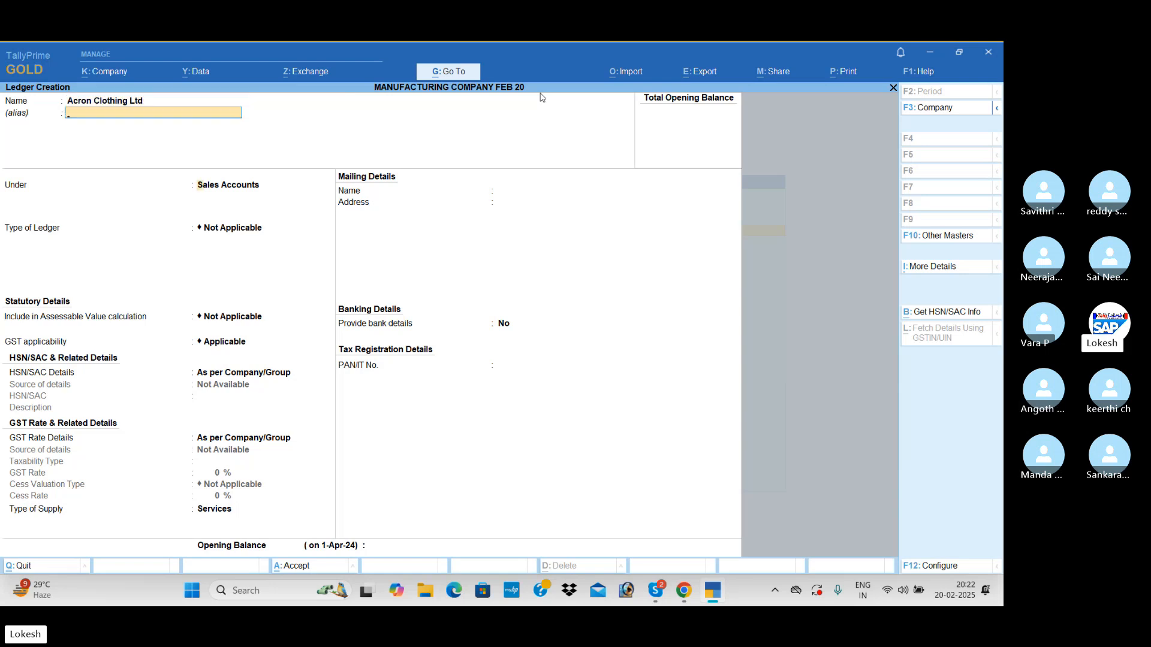
text(Sun)
key(Down)
key(Return)
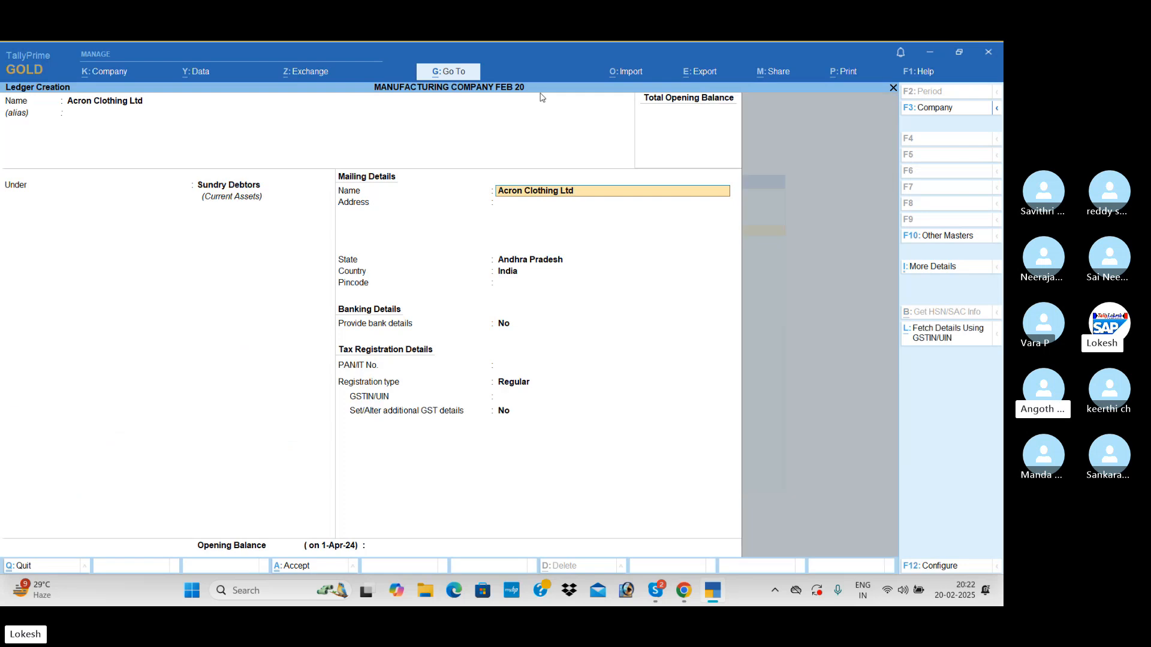
Keep Andhra Pradesh and India in the Acron Clothing Ltd mailing details, complete its tax registration details and save the ledger
key(Return)
key(Return)
key(BackSpace)
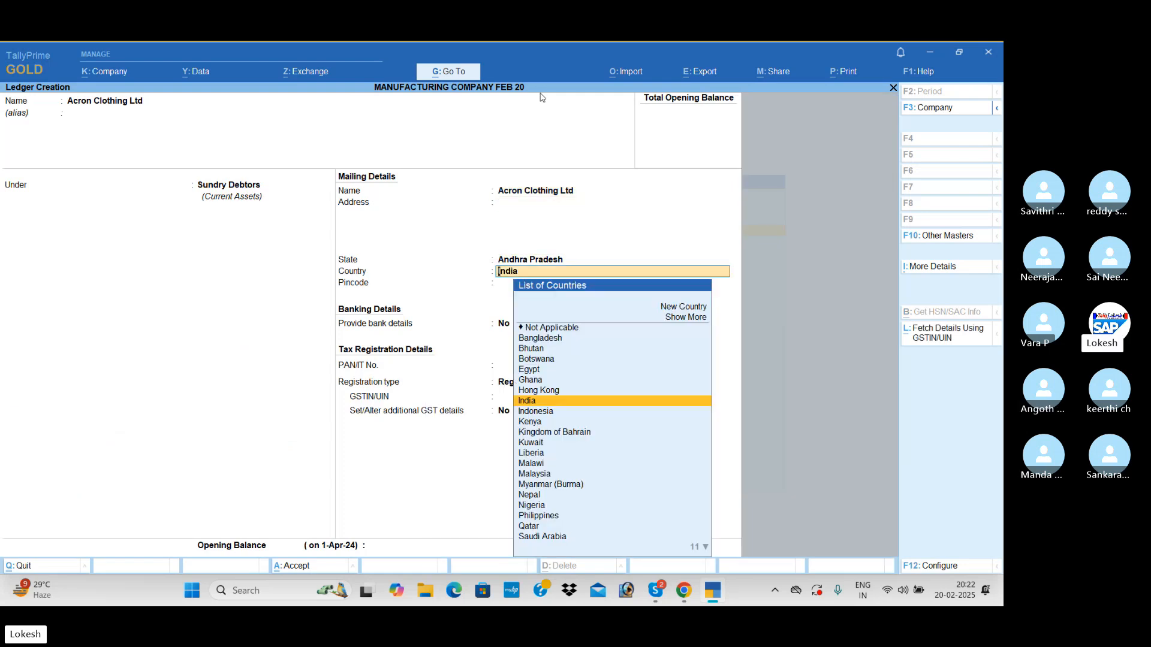
key(Return)
key(Return)
key(Return)
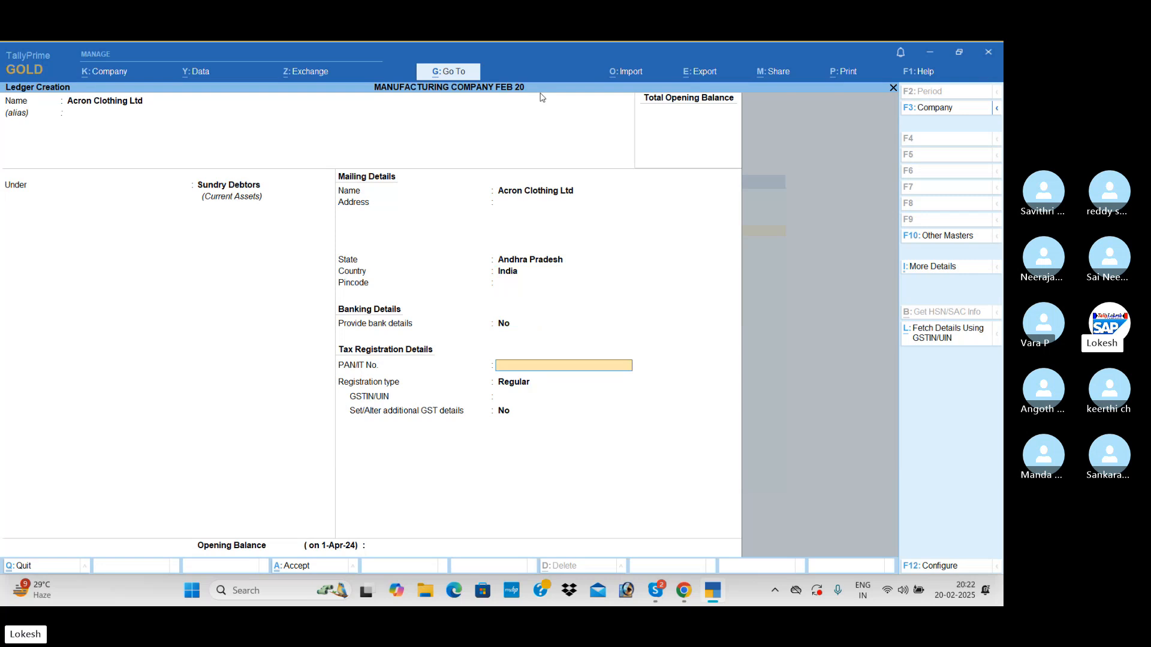
key(Return)
key(Down)
key(Return)
key(Return)
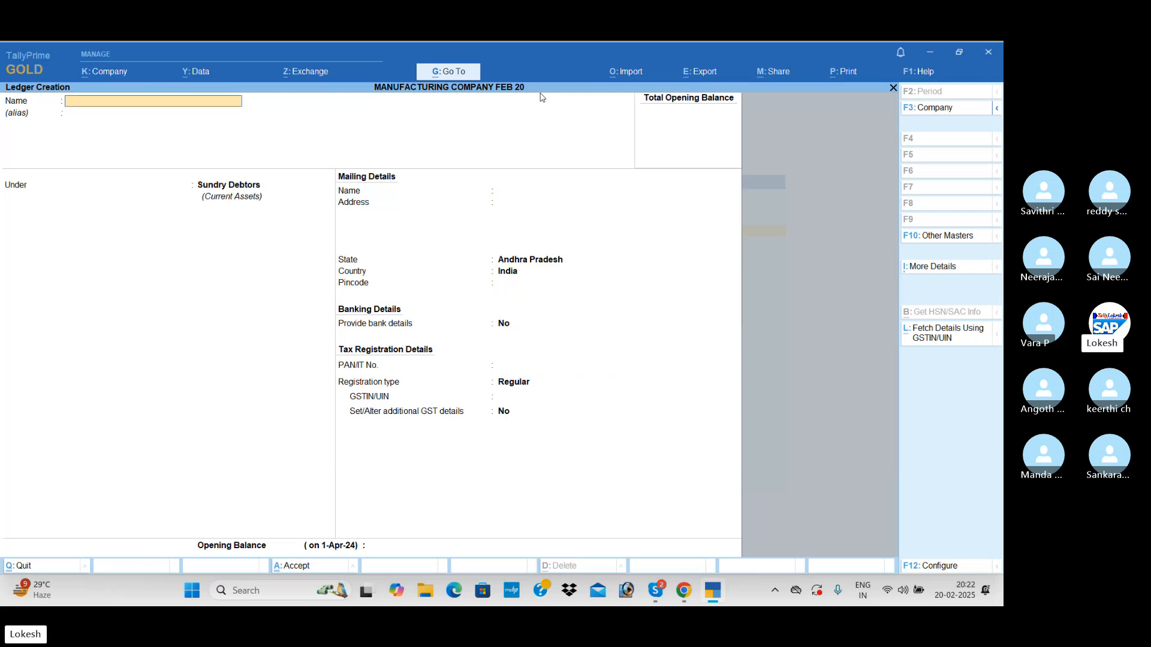
Start a new sales voucher for Acron Clothing Ltd with Sales Export as the sales ledger
key(Escape)
key(Return)
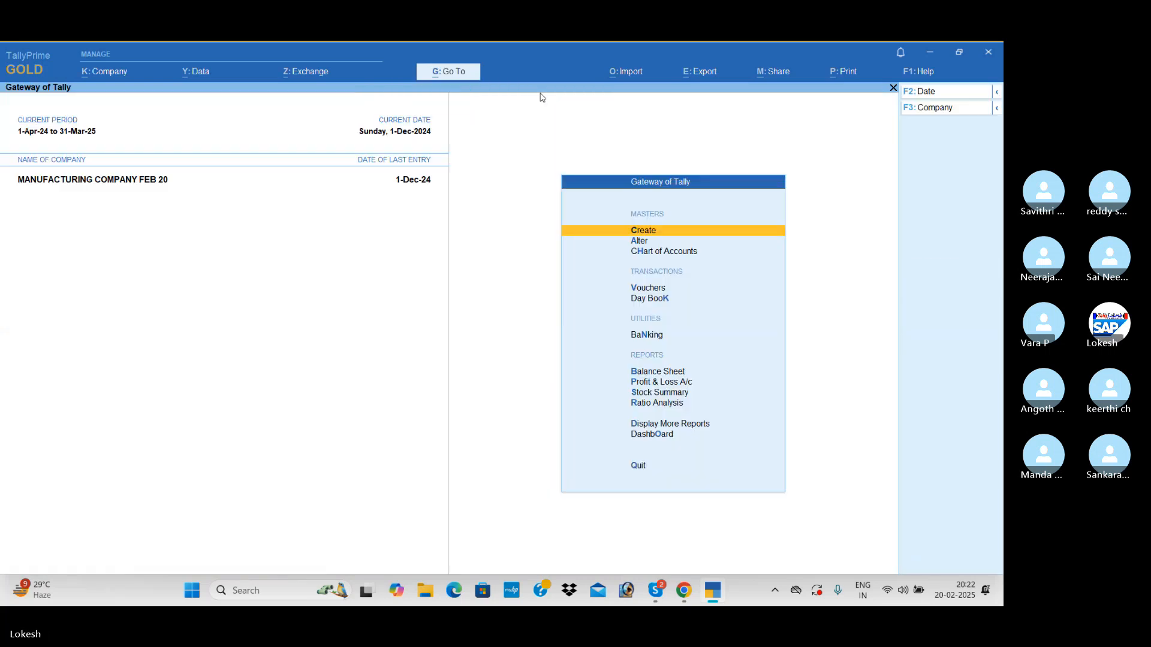
key(Down)
key(Down)
key(Down)
key(Return)
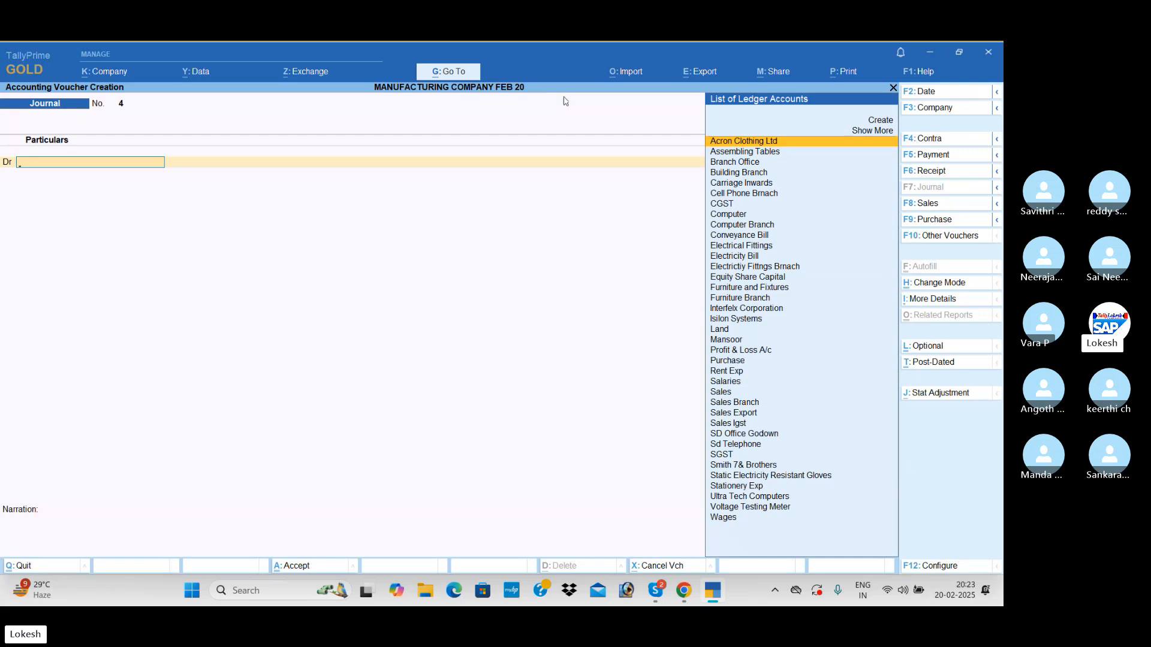
click(941, 210)
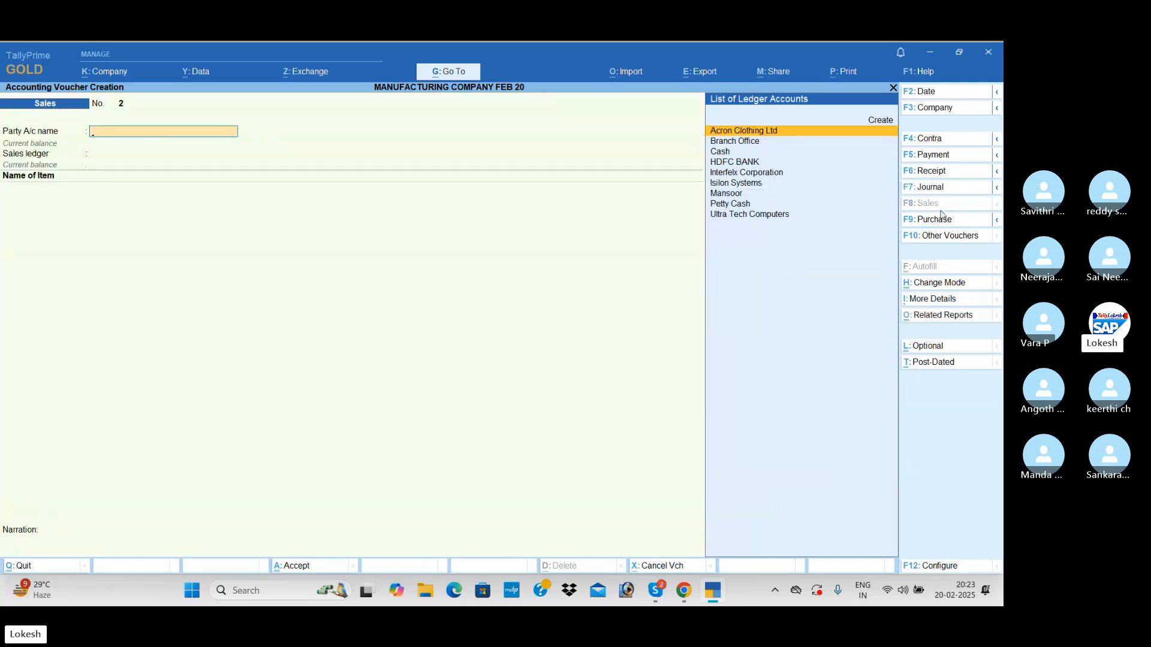
key(Return)
key(ctrl+a)
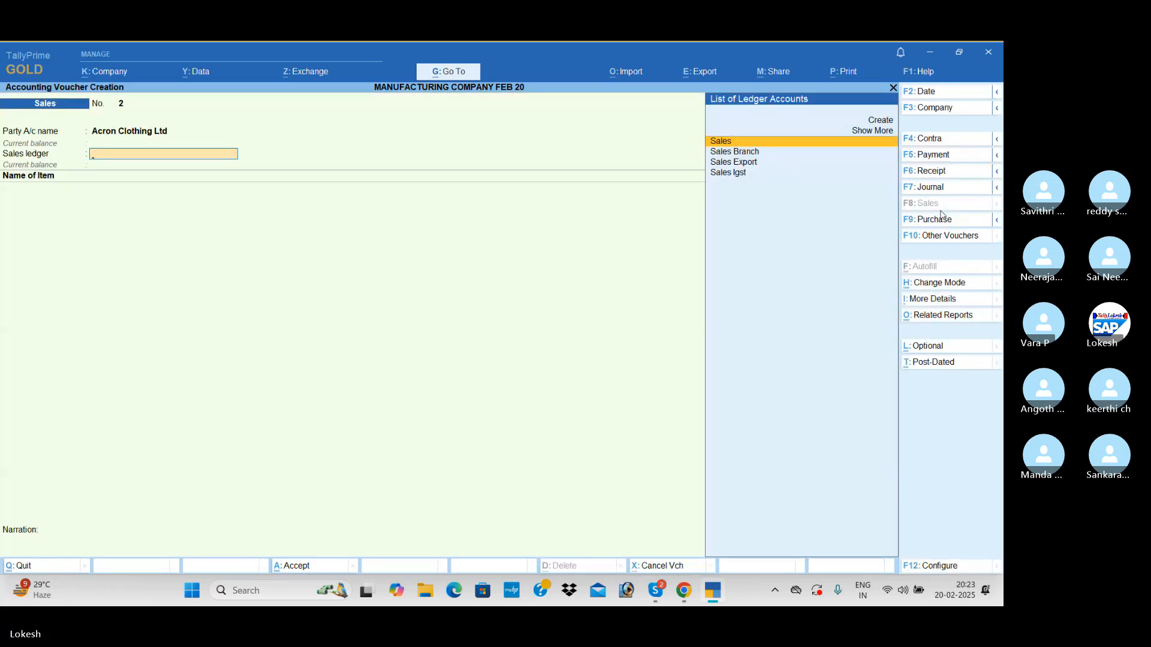
key(Down)
key(Down)
key(Return)
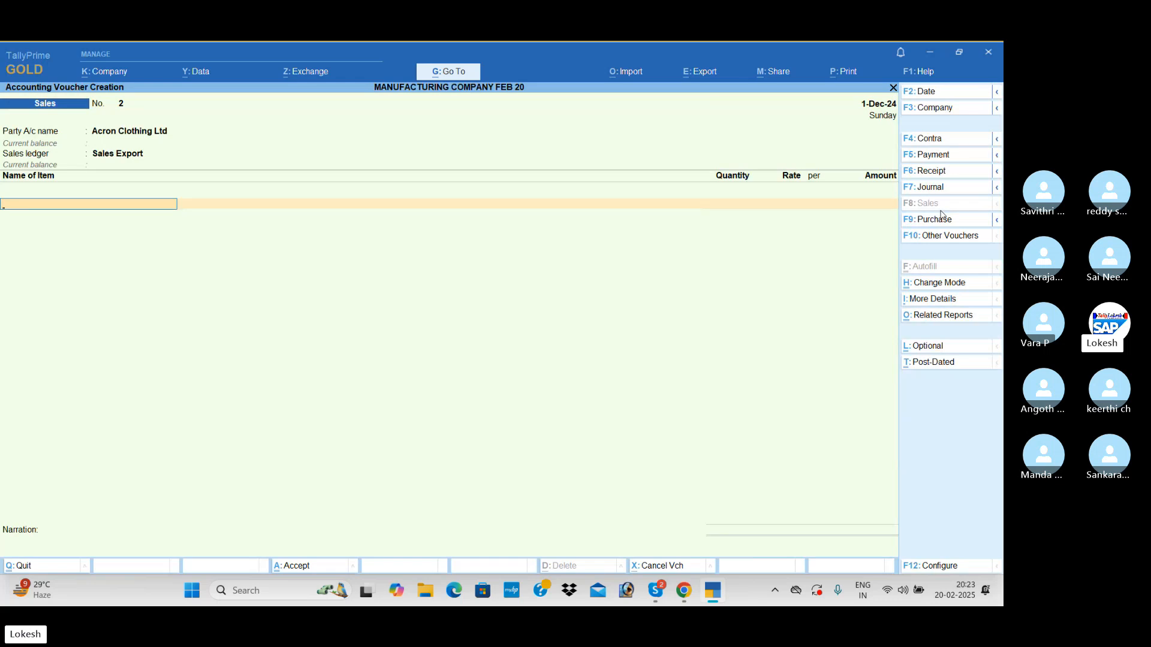
Add 15 nos of Computer P4 at a rate of $500 to the export sales voucher
key(Down)
key(Down)
key(Return)
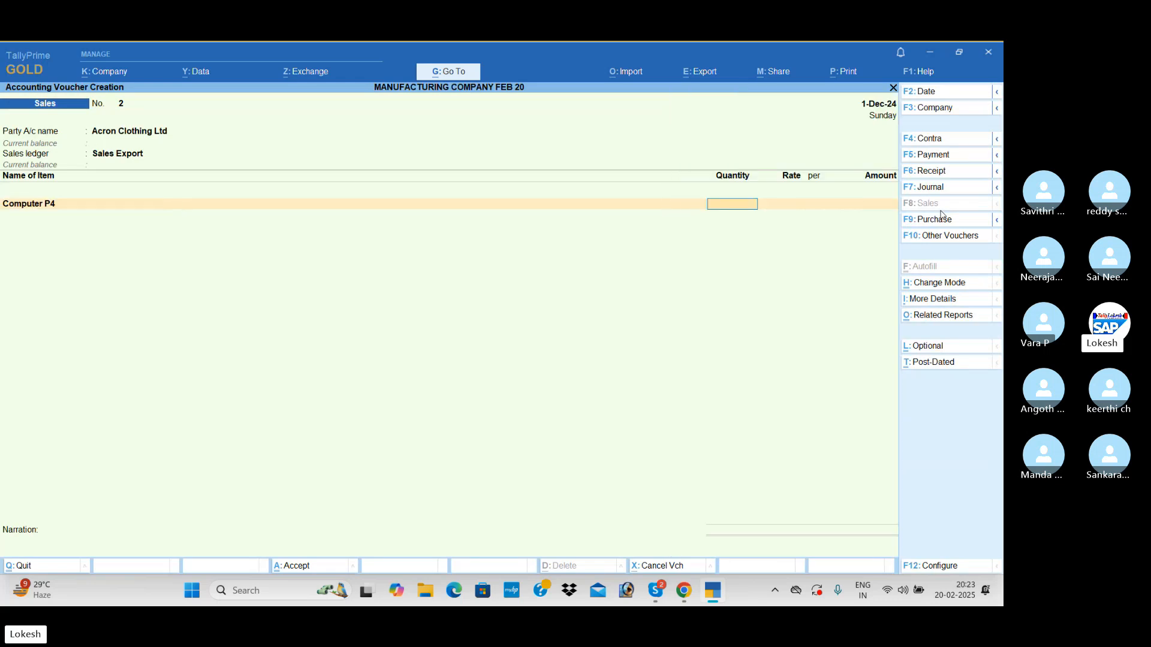
text(15)
key(Return)
key(Return)
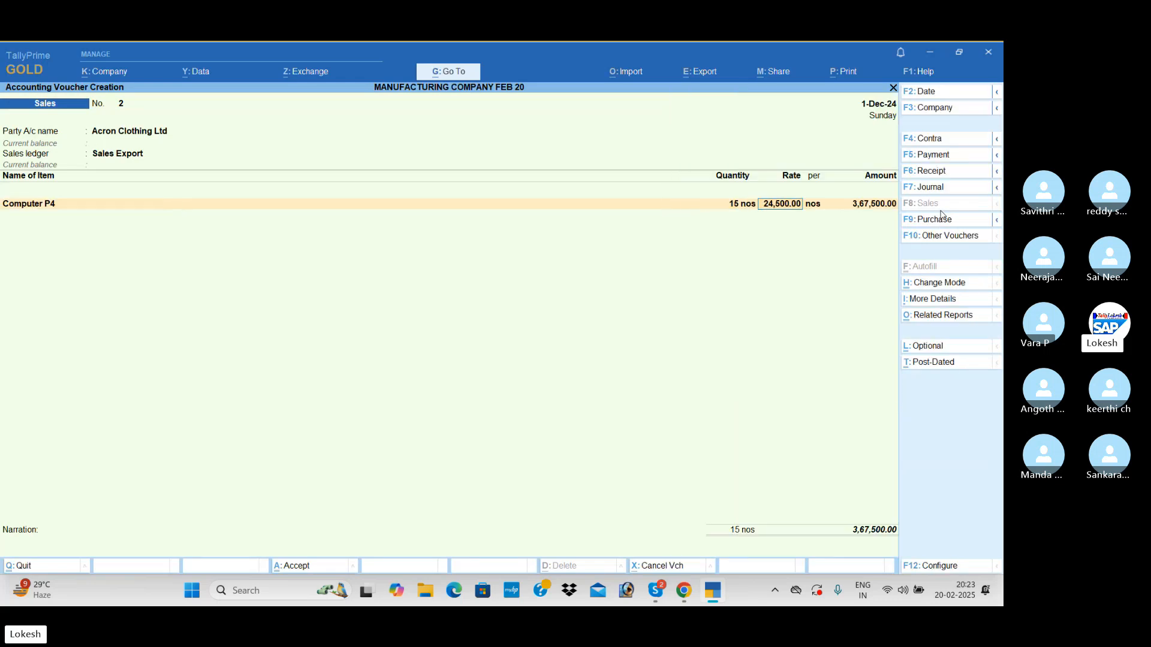
text($500)
key(Return)
key(Return)
key(Return)
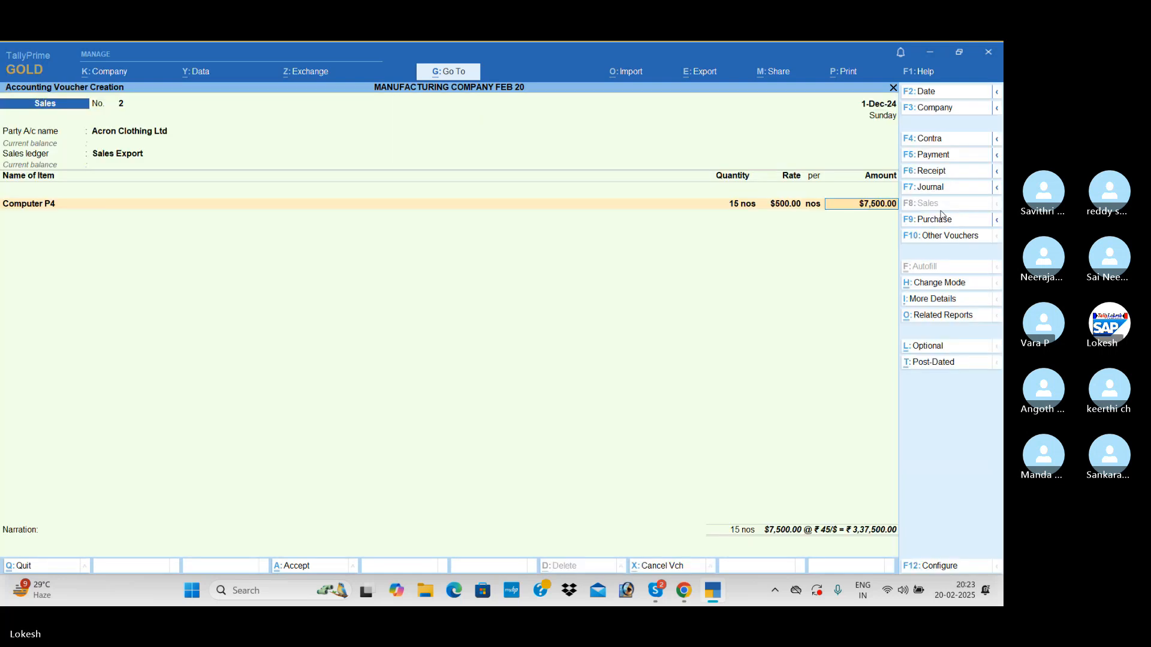
key(Return)
Set GST/e-Way Bill details to No, save the export sales voucher and decline sending it for e-Way Bill generation
key(Return)
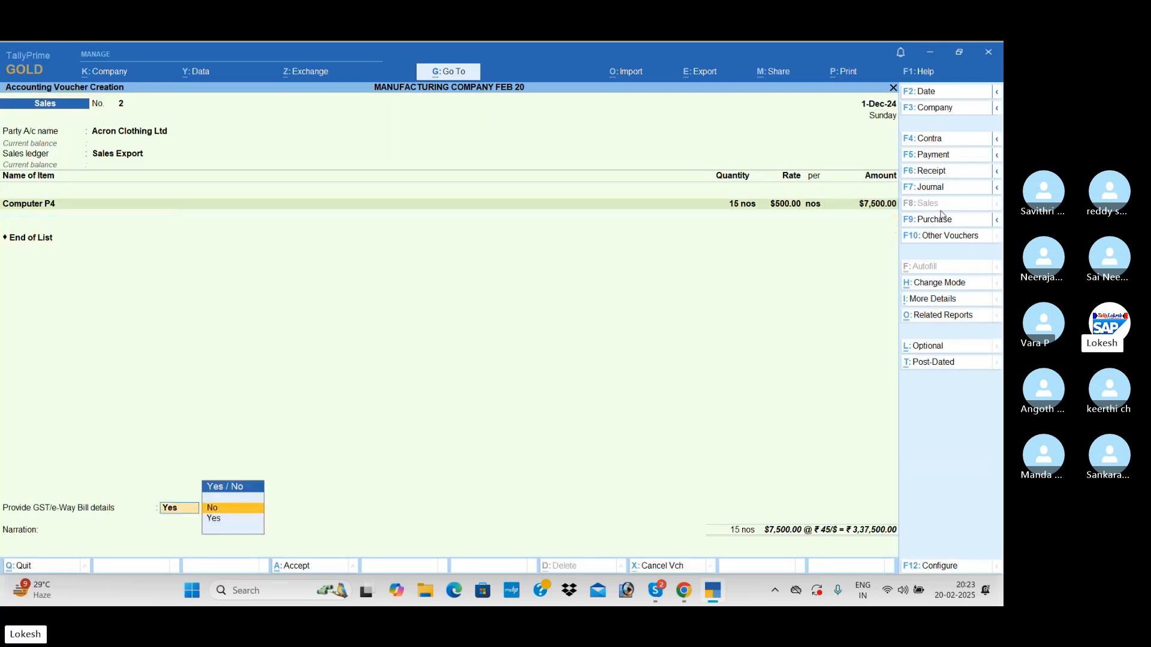
key(Return)
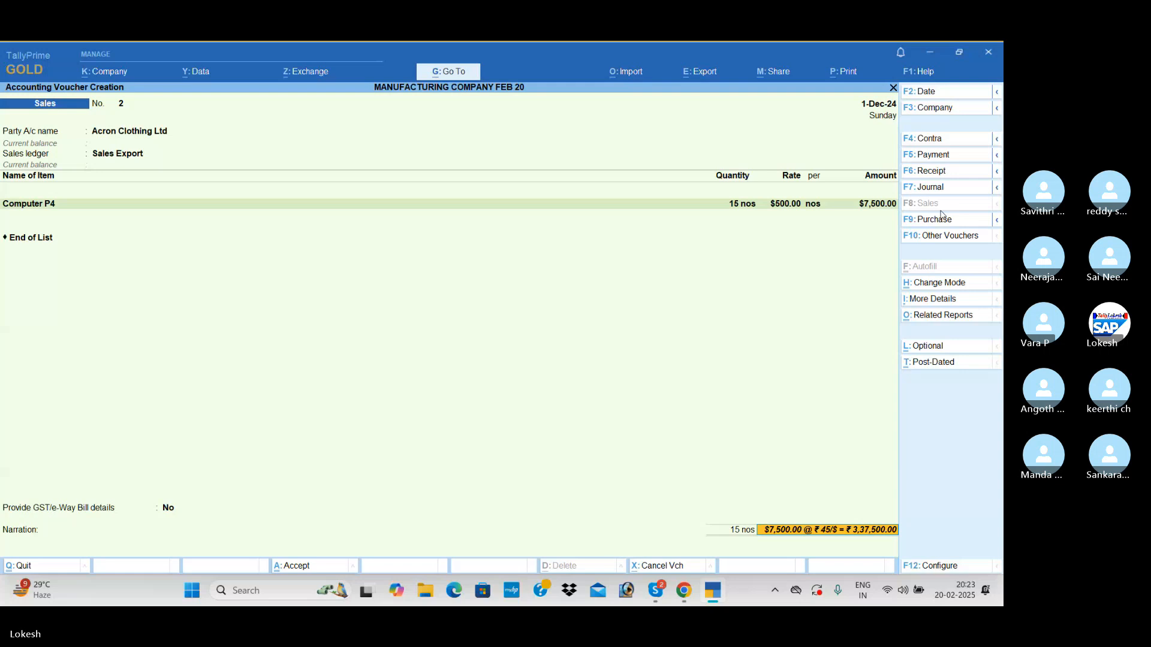
key(Return)
key(Return)
key(Return)
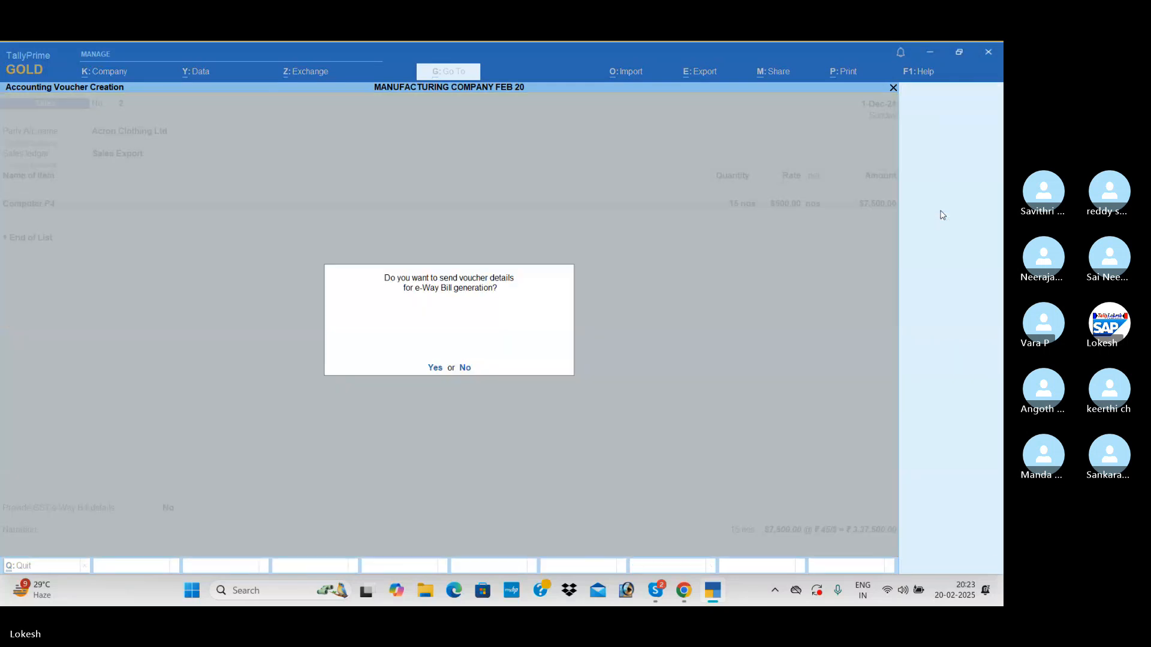
key(n)
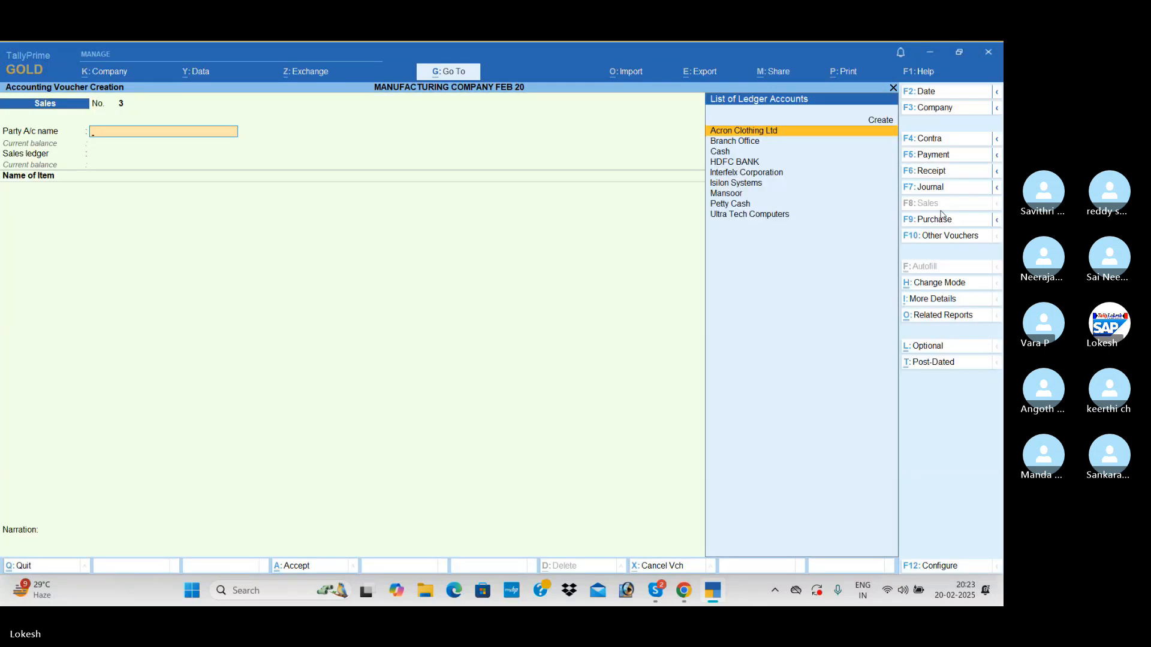
For the next sales voucher's party, start a new ledger named Concrode Packing Services under Sundry Debtors
key(alt+c)
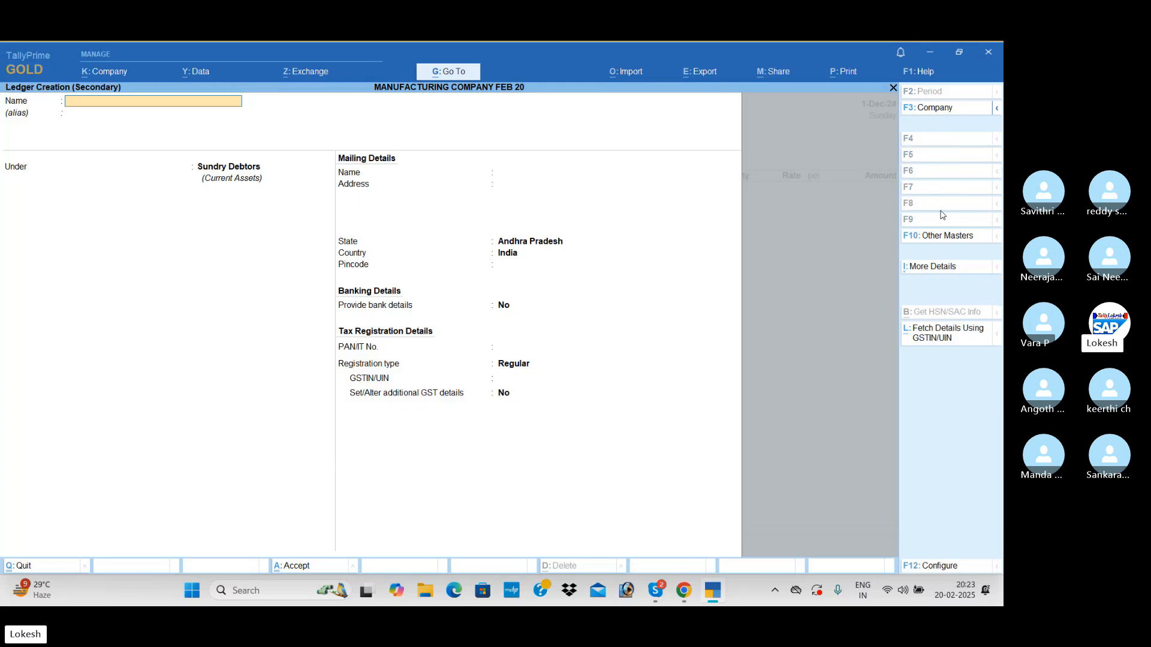
text(Concrode)
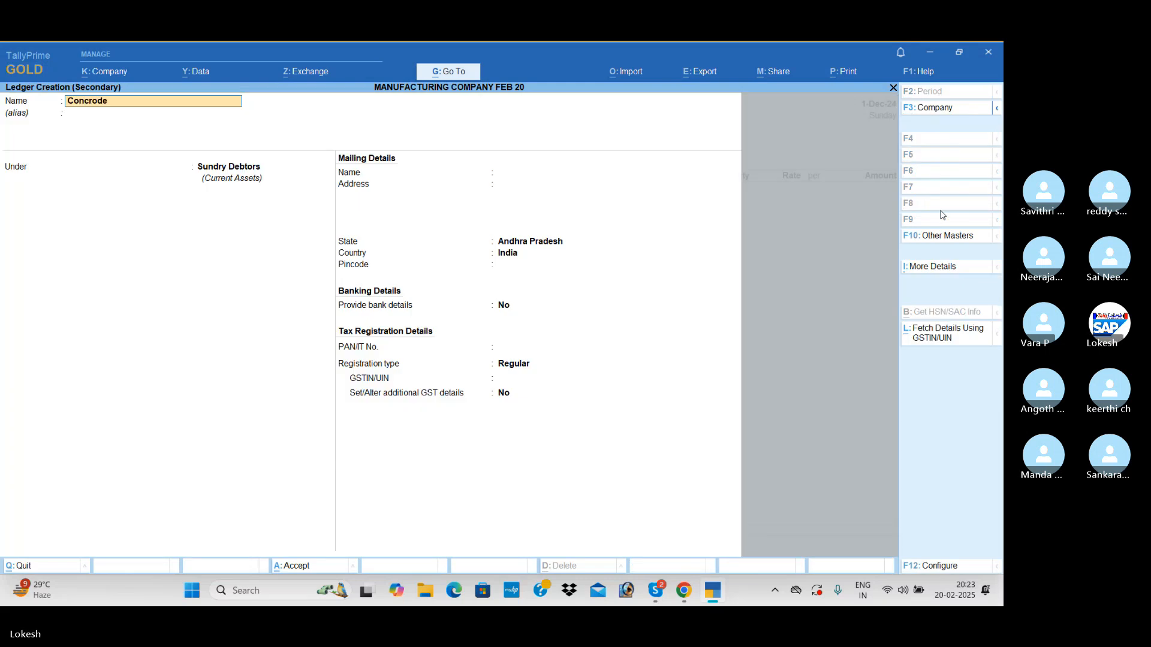
text( Packing Services)
key(Return)
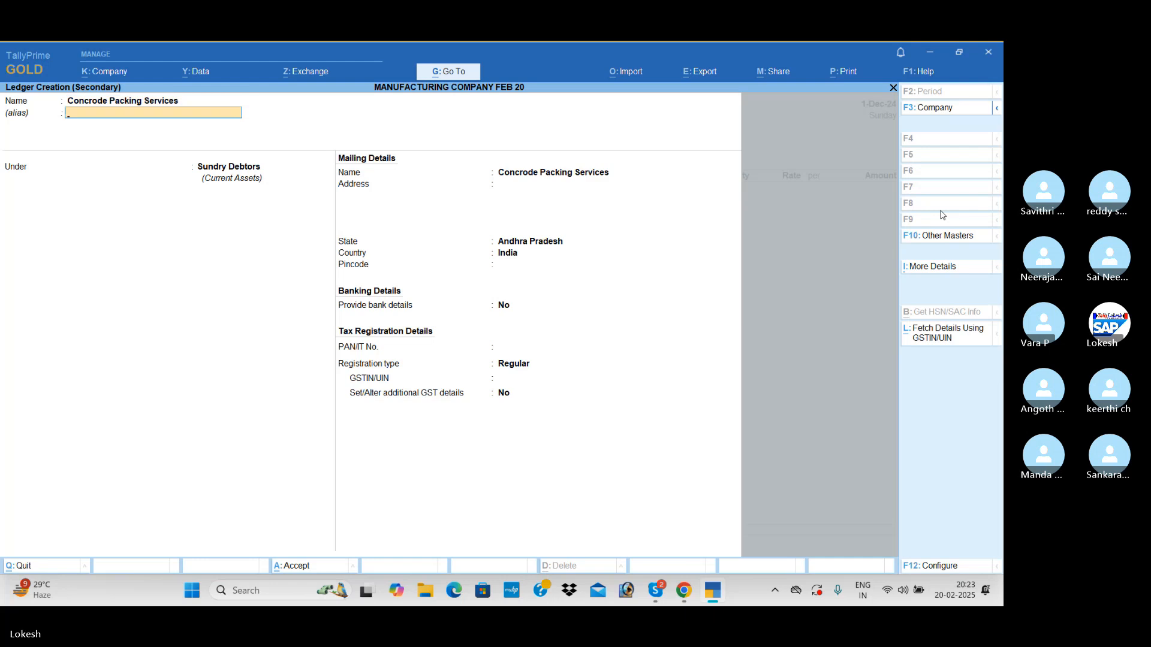
key(Return)
key(Return)
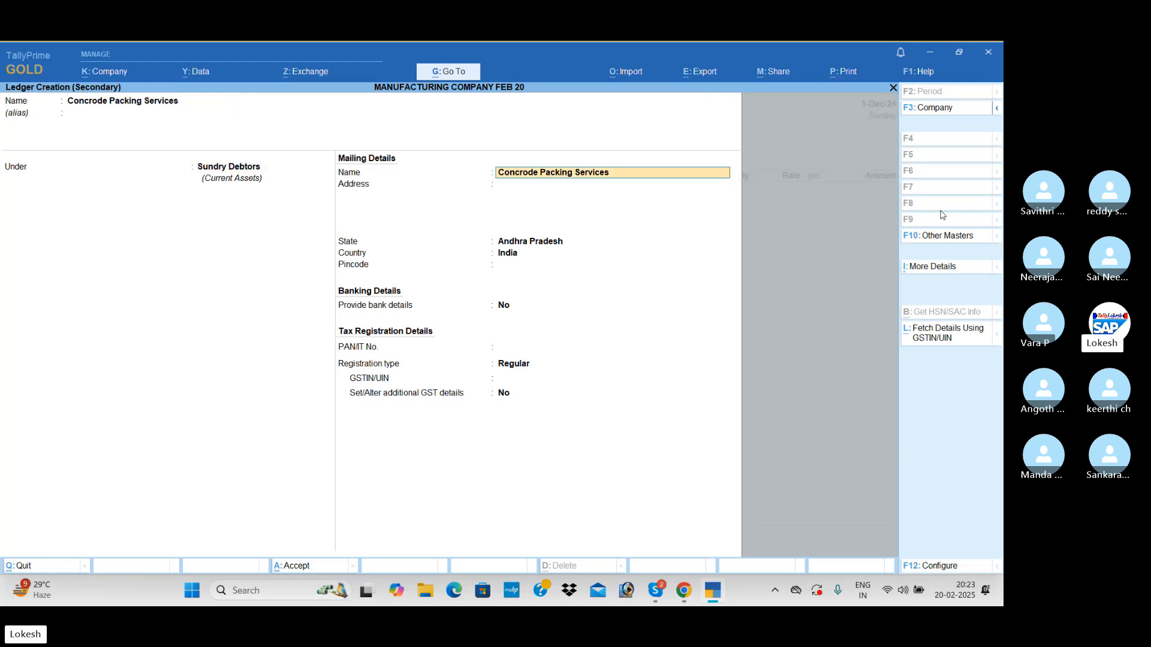
Keep Andhra Pradesh and India for Concrode Packing Services, set its registration type to Unregistered/Consumer and save the ledger
key(Return)
key(Return)
key(Return)
key(Return)
key(Return)
key(Return)
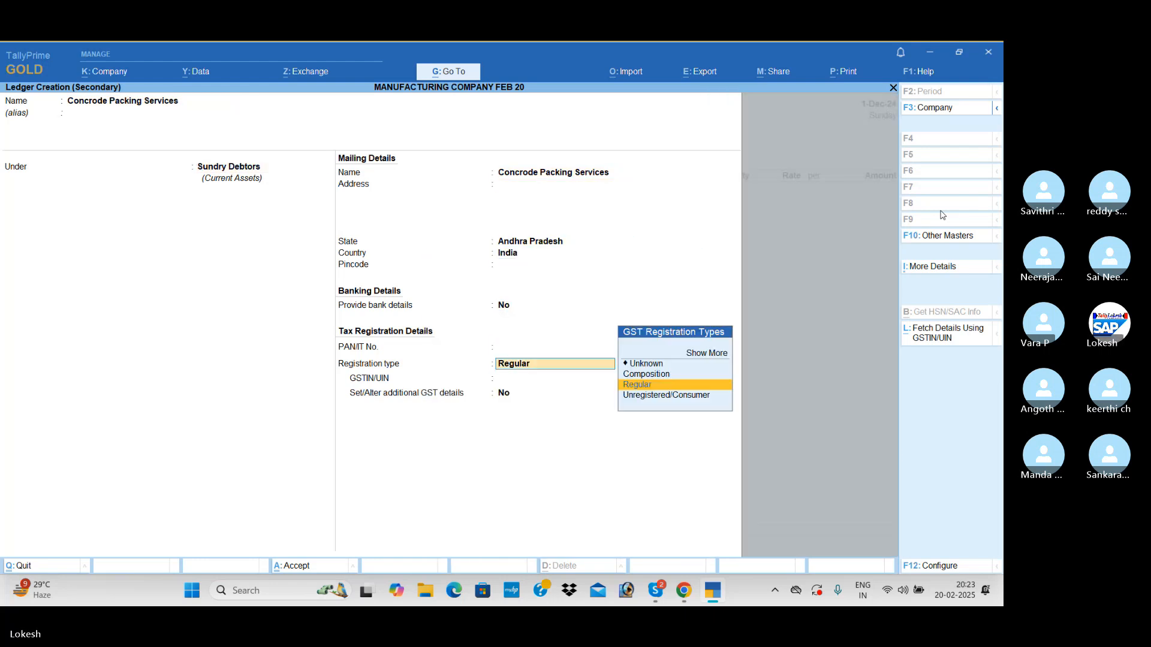
key(Return)
key(BackSpace)
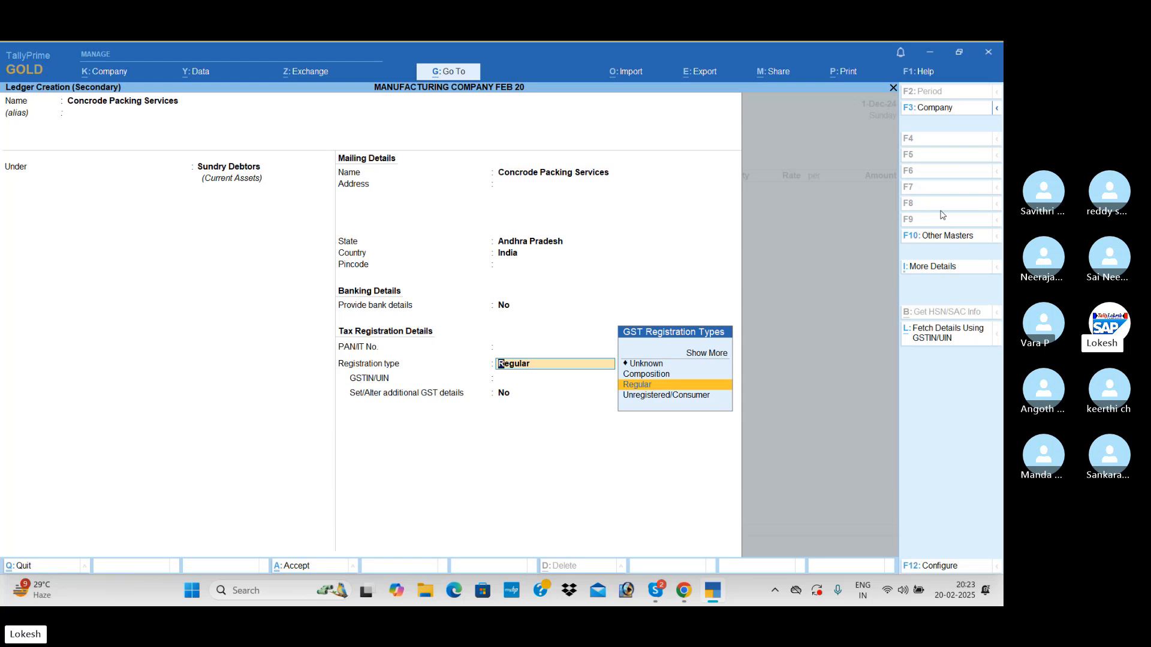
key(Down)
key(Return)
key(ctrl+a)
key(ctrl+a)
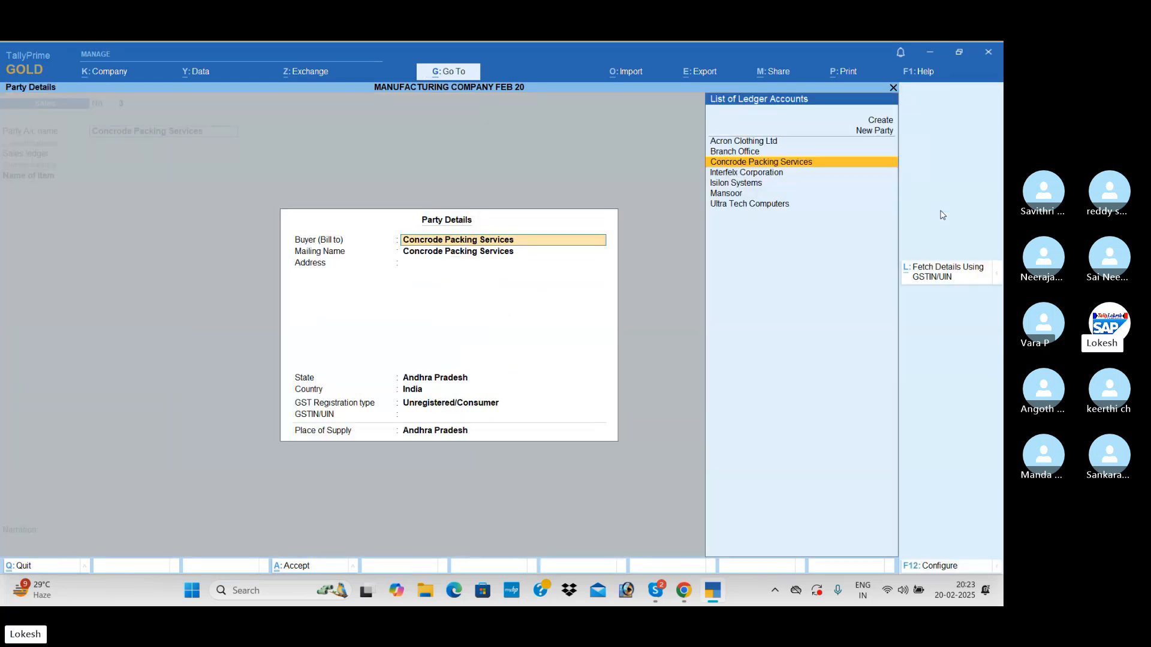
Accept the party details for Concrode Packing Services and choose Sales Branch as the sales ledger
key(ctrl+a)
key(Down)
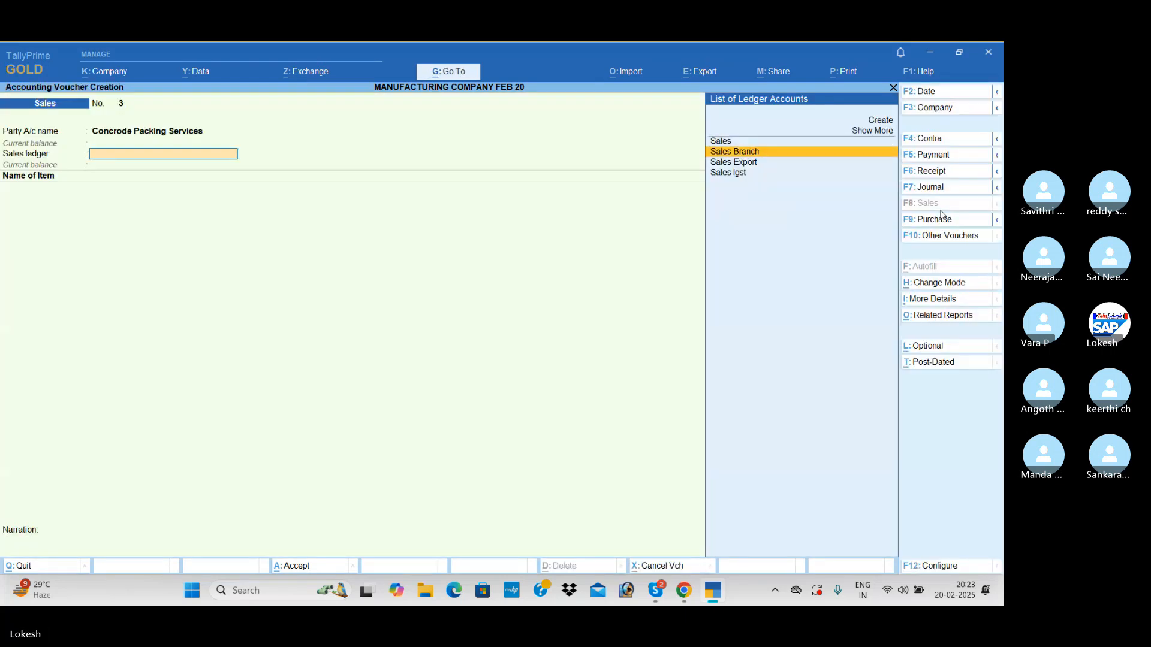
key(Return)
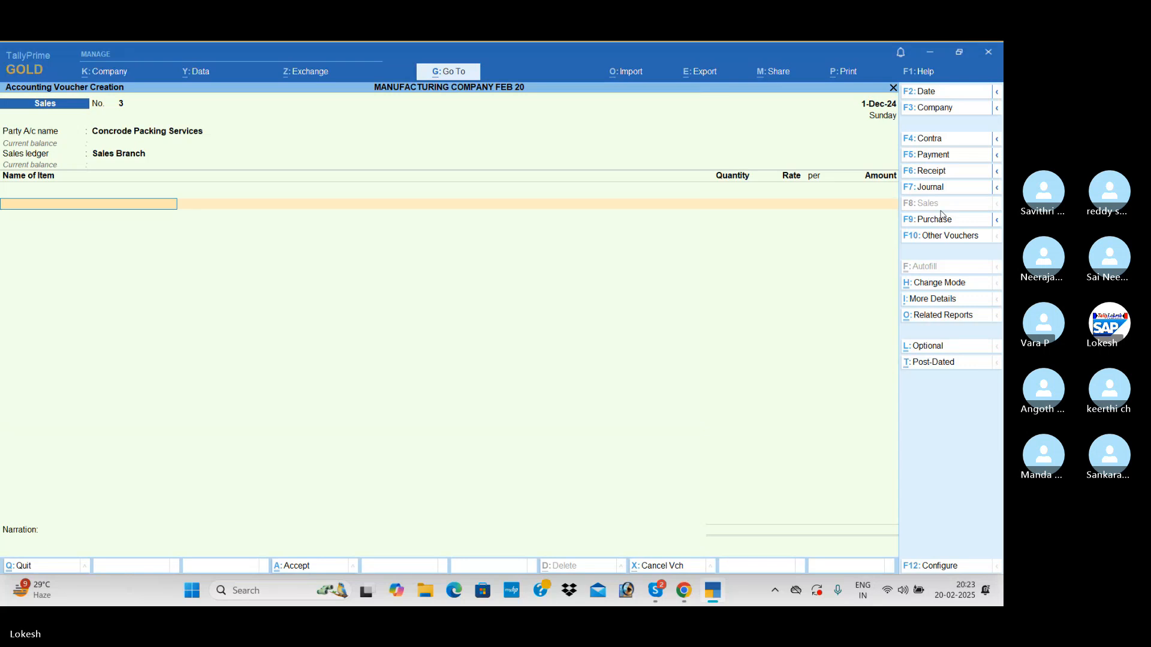
Add 10 nos of Computer P4 at a rate of 28,000 to the branch sales voucher
text(c)
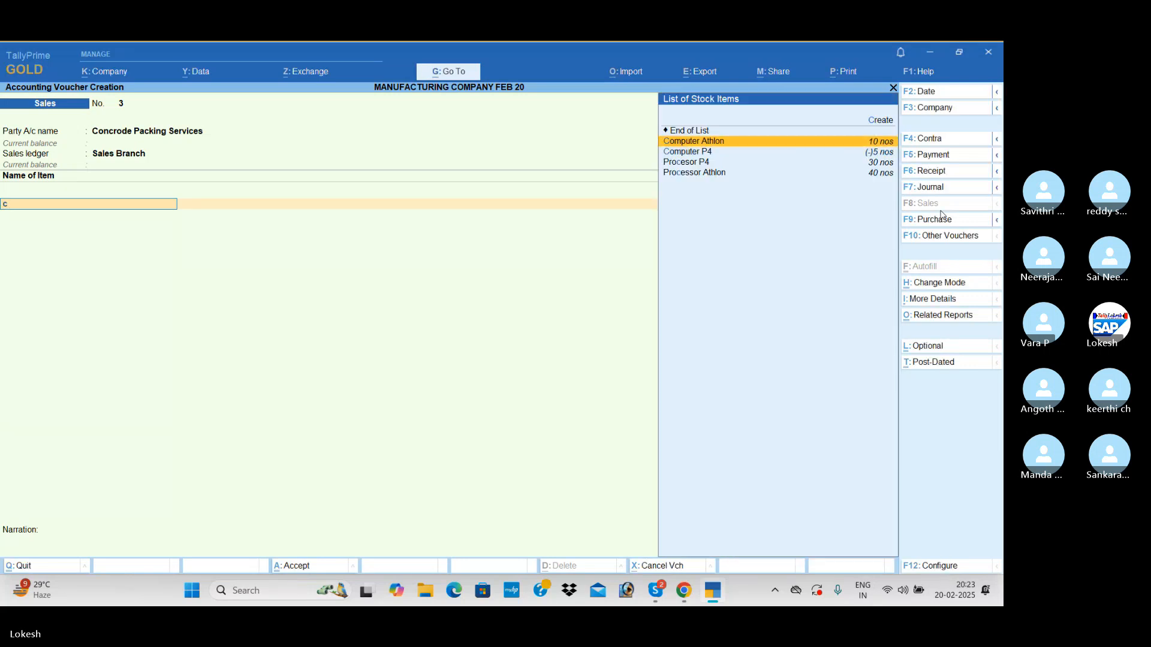
key(Down)
key(Return)
text(1)
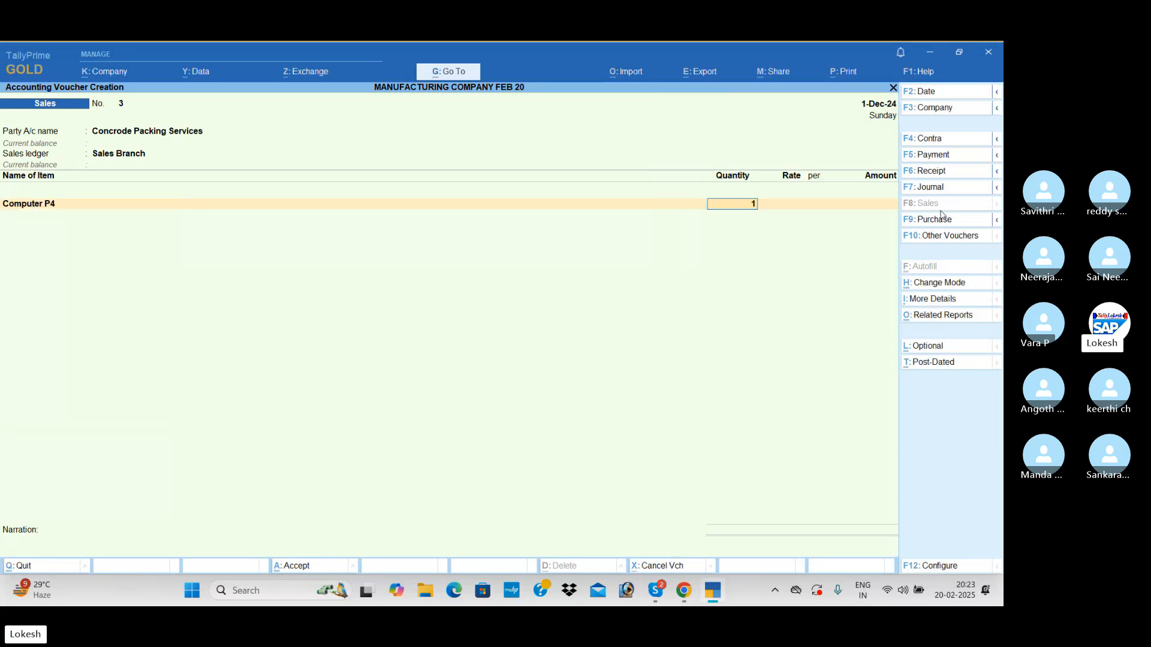
text(0)
key(Return)
key(Return)
text(28000)
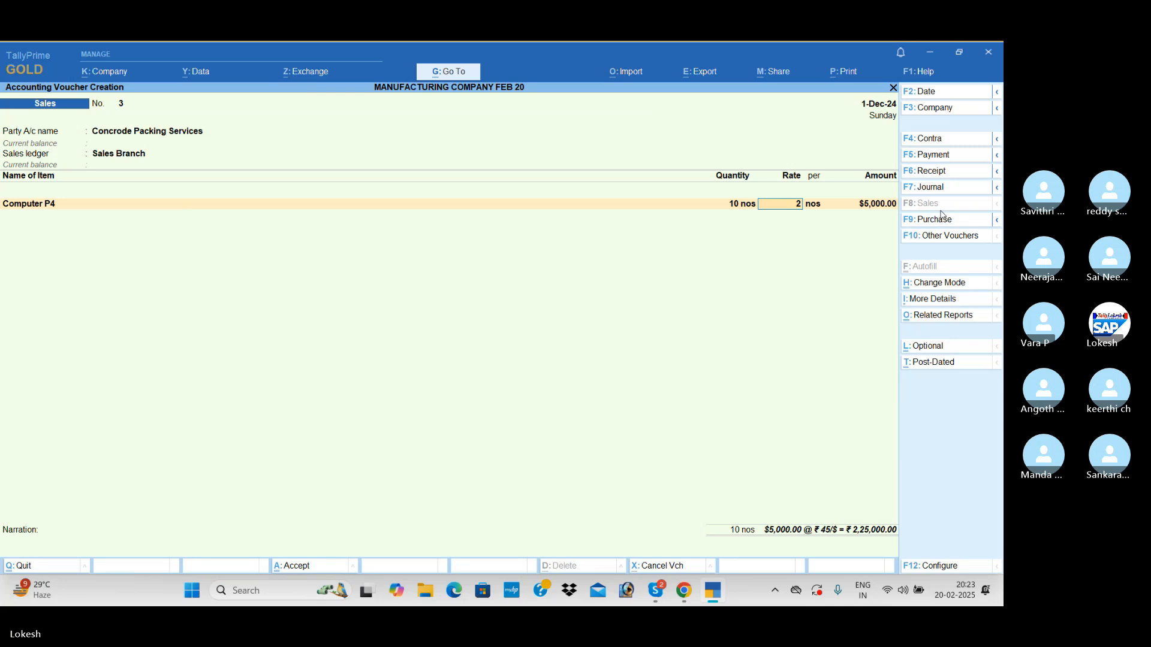
key(Return)
key(Return)
key(Return)
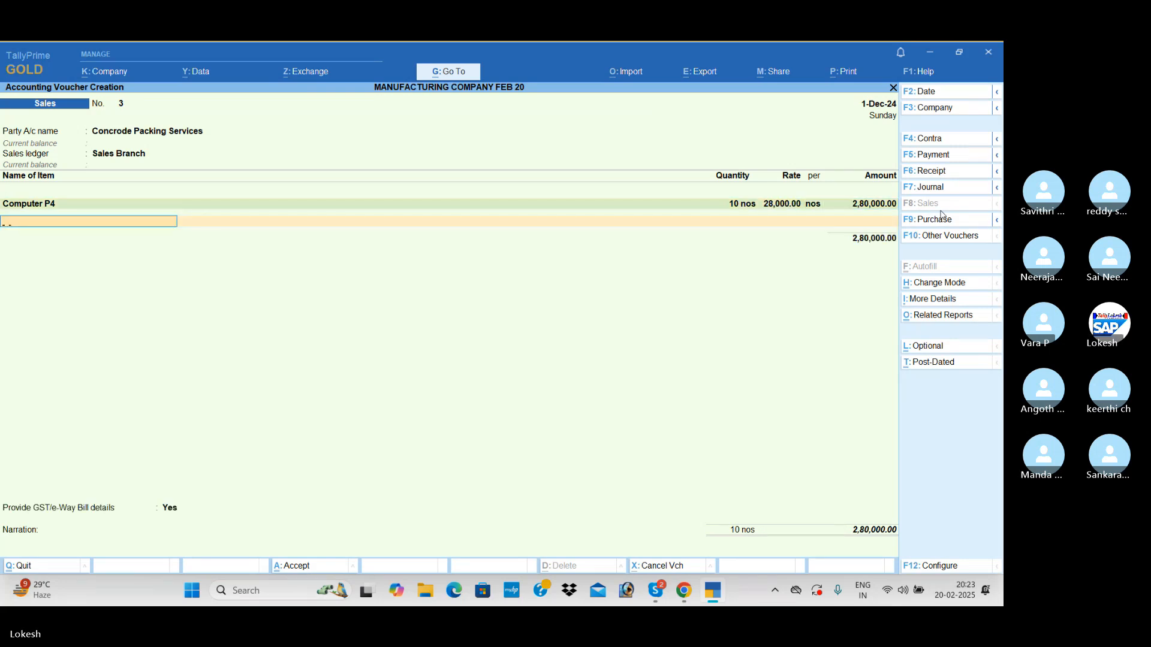
Add 10 nos of Computer Athlon at a rate of 25,000 to the voucher and end the item list
text(C)
key(Return)
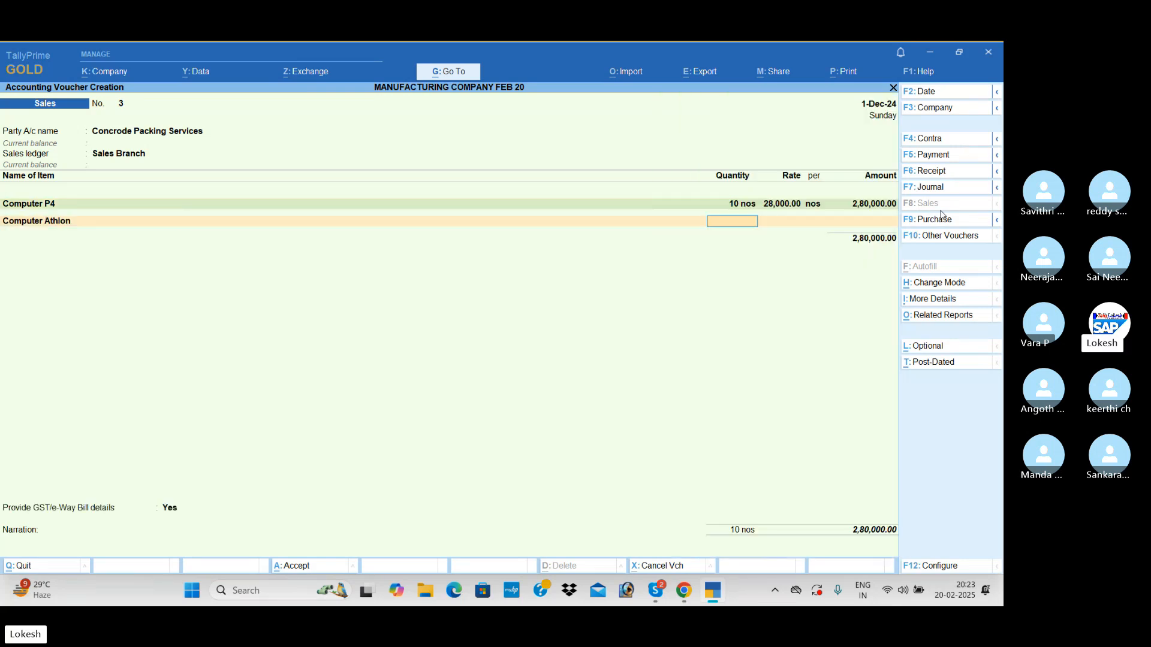
text(10)
key(Return)
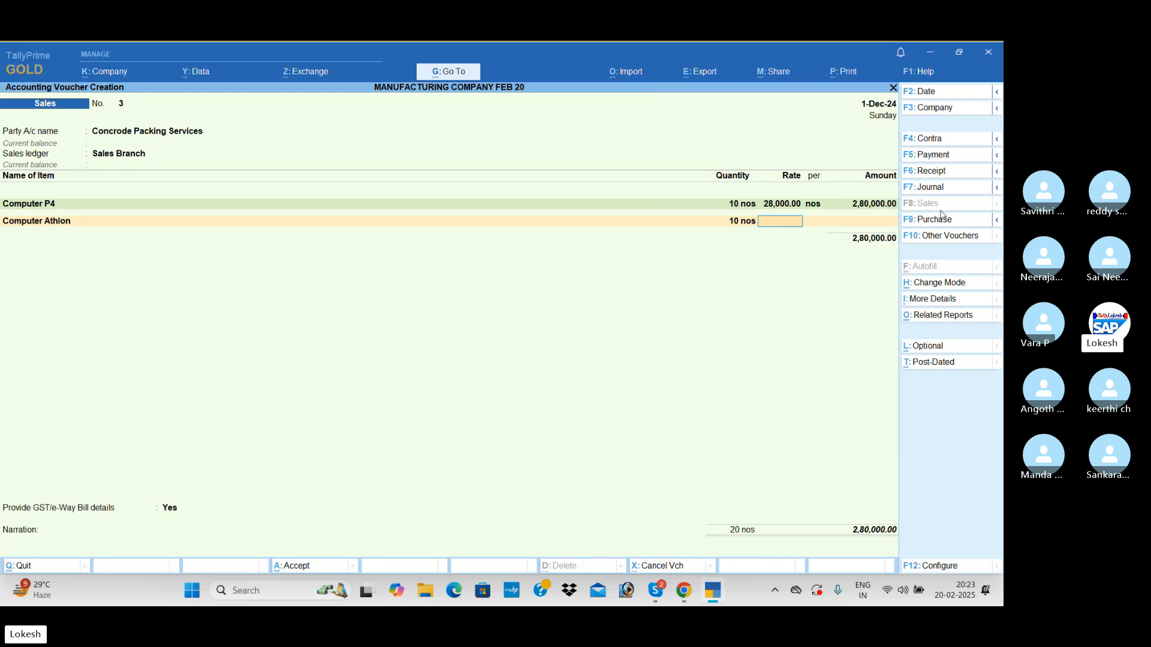
text(25,000)
key(Return)
key(Return)
key(Return)
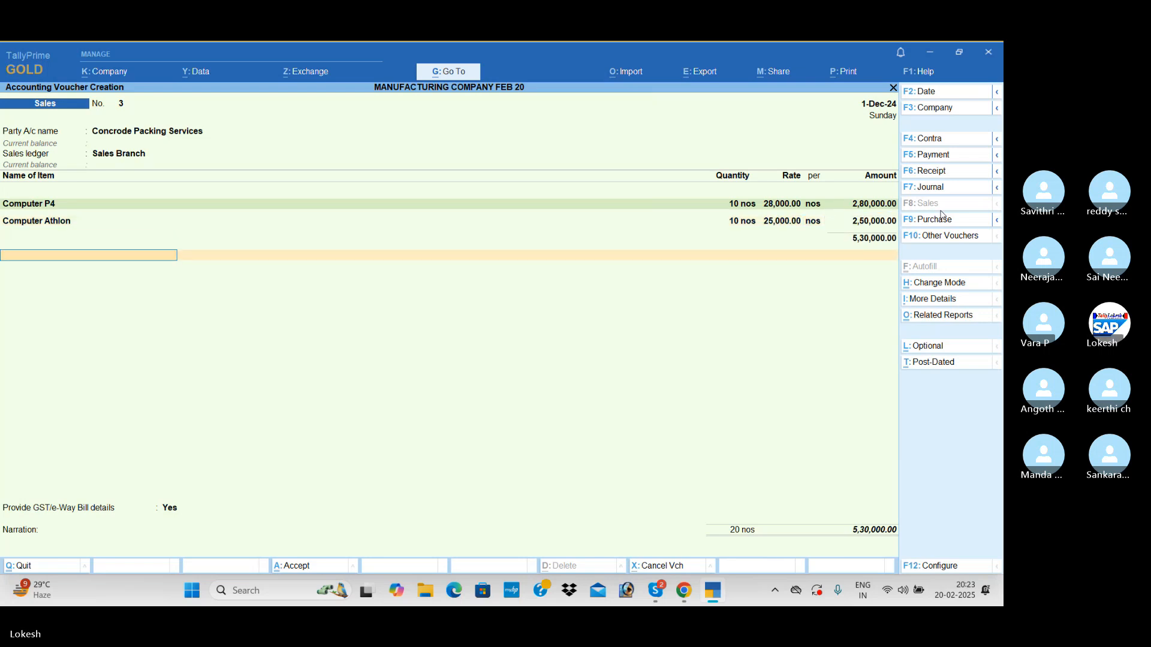
Add the CGST and SGST tax ledgers below the items of the branch sales voucher
text(cg)
key(Return)
key(Return)
text(sg)
key(Return)
key(Return)
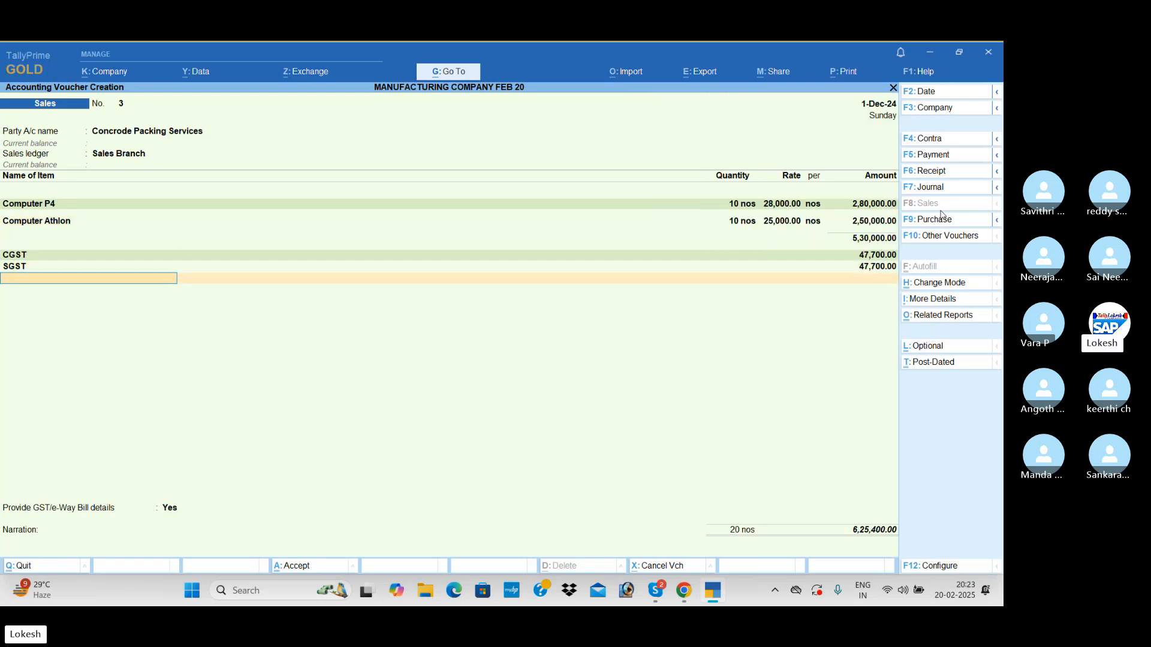
Set GST/e-Way Bill details to No, save the branch sales voucher and decline sending its details for e-Way Bill generation
key(Return)
key(Up)
key(Return)
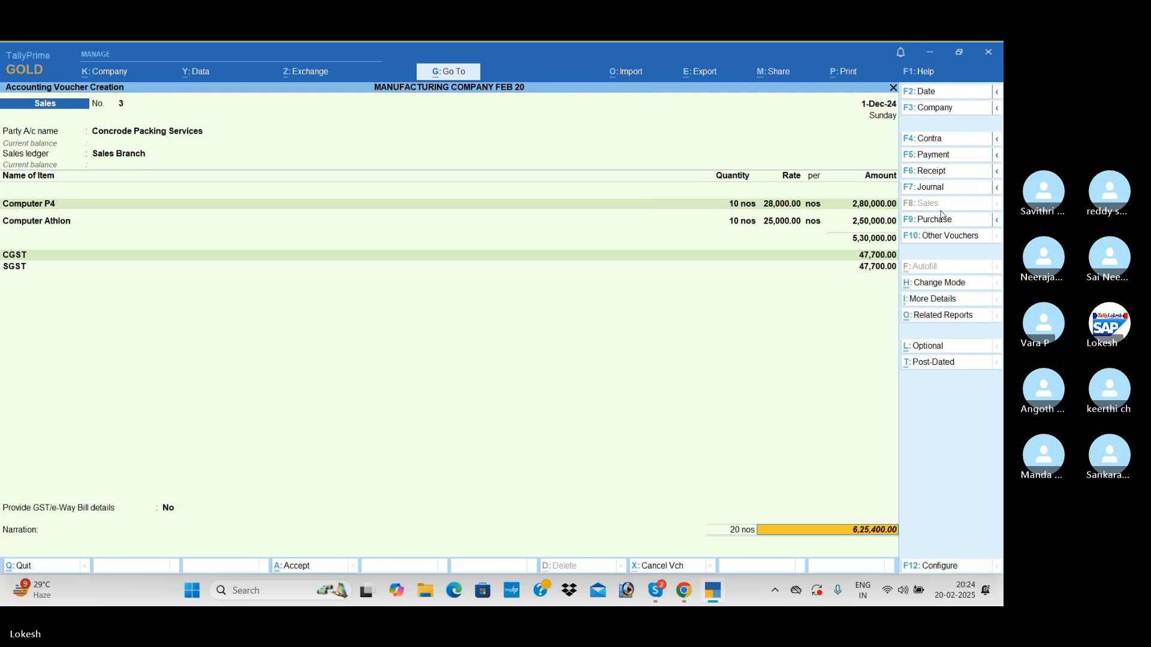
key(Return)
key(Return)
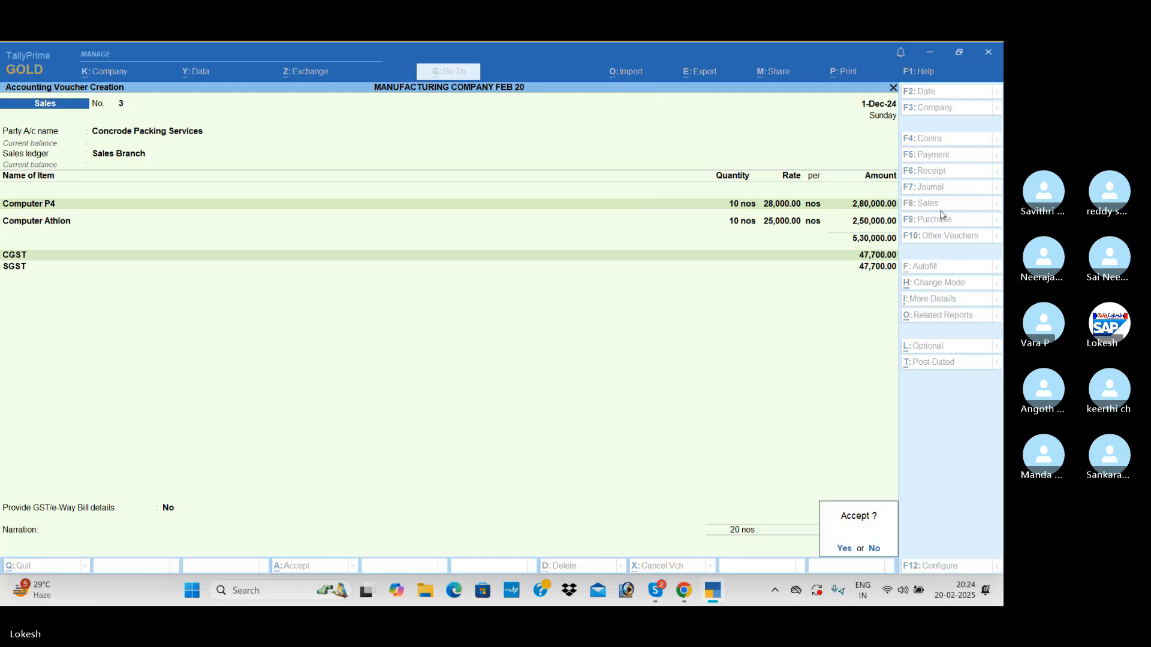
key(Return)
key(n)
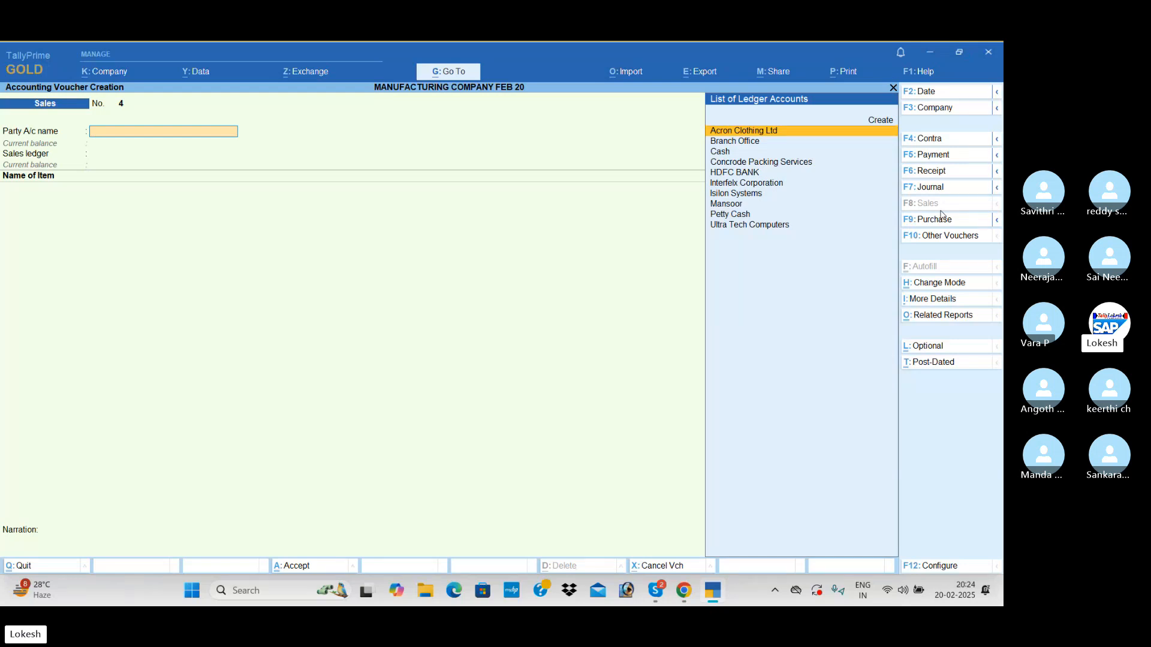
Enable the discount column in invoices in the company features and save them
click(111, 75)
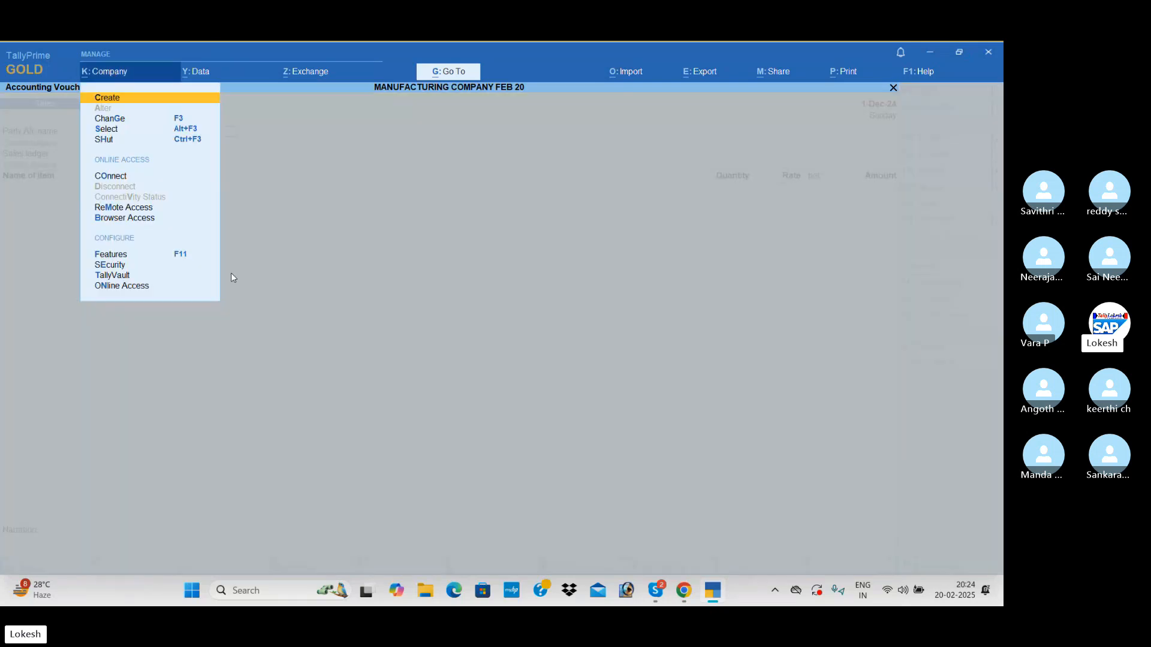
click(176, 257)
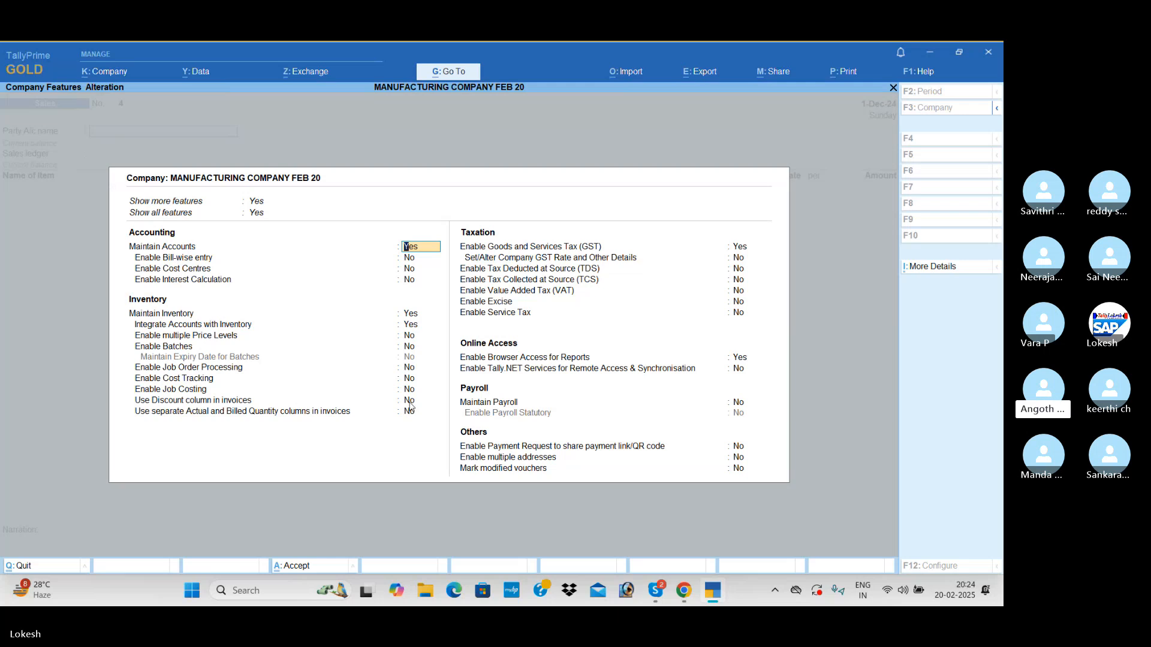
click(410, 403)
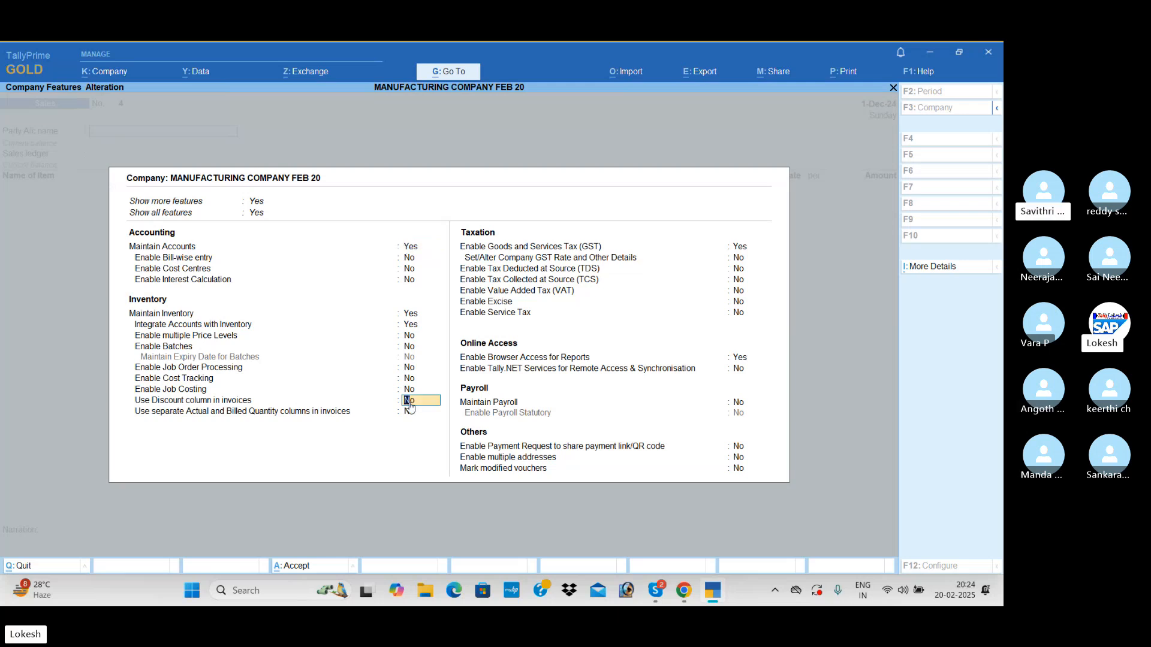
text(y)
key(Return)
key(ctrl+a)
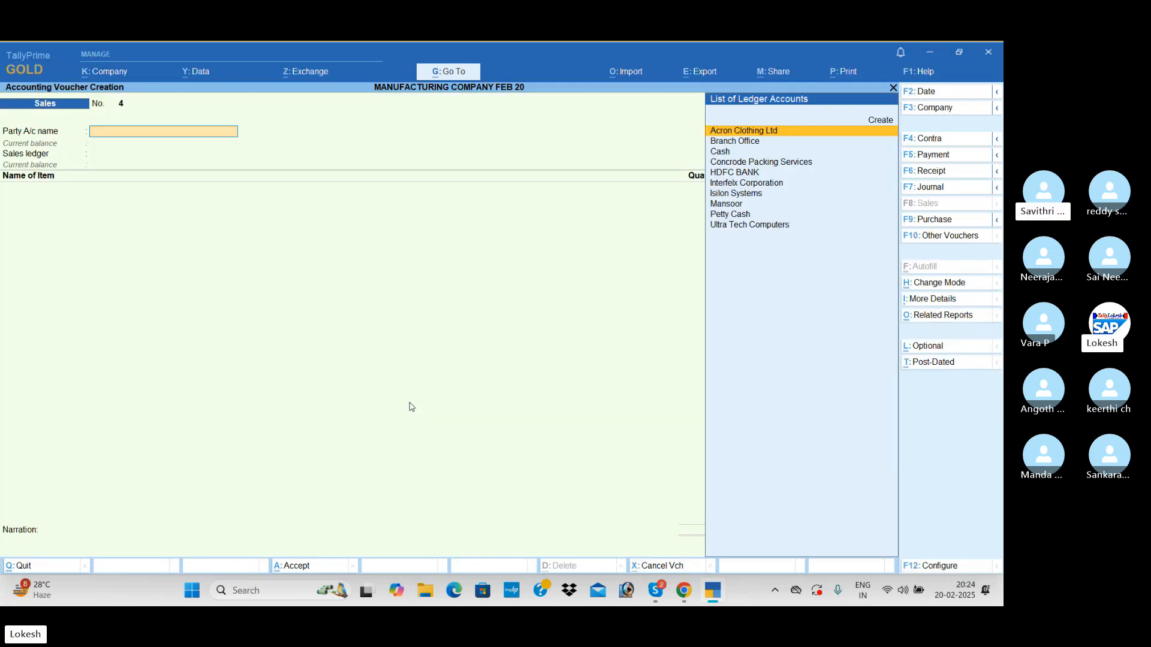
Set Cash as the party account and Sales Branch as the sales ledger of the sales voucher
text(c)
key(Return)
key(ctrl+a)
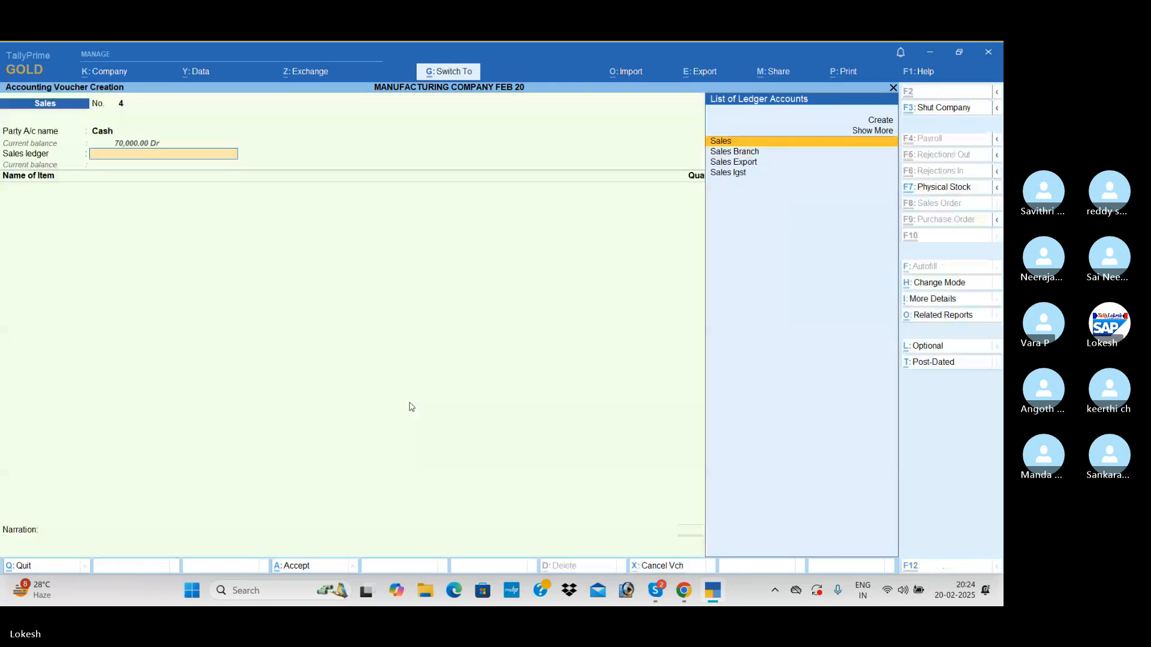
key(Down)
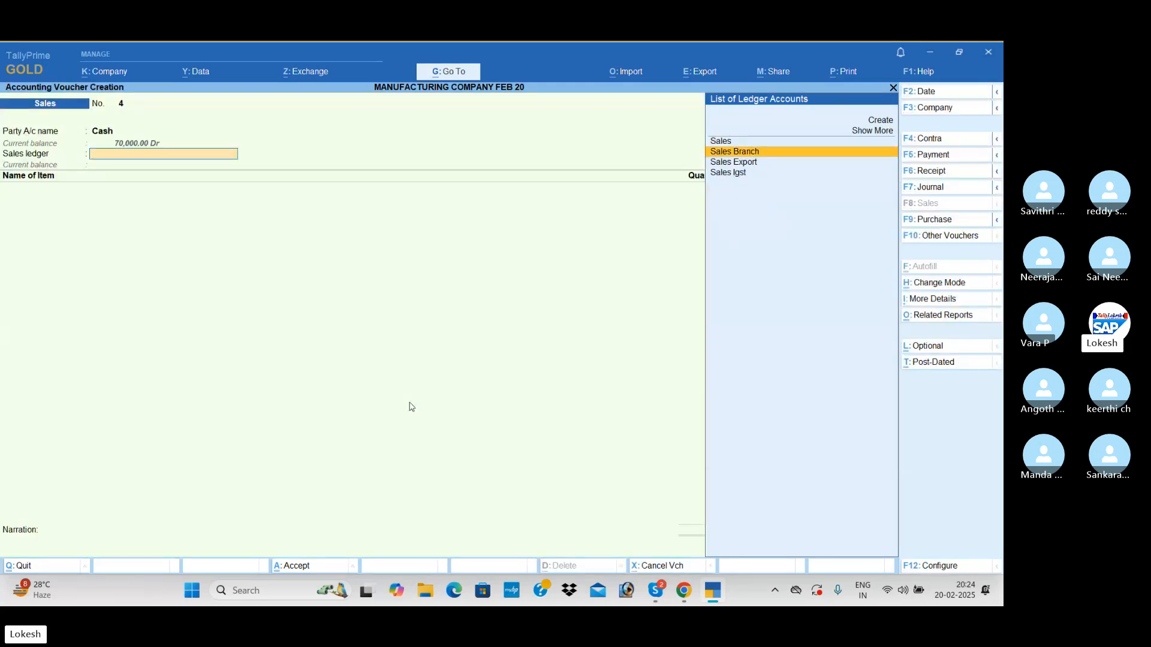
key(Return)
key(Return)
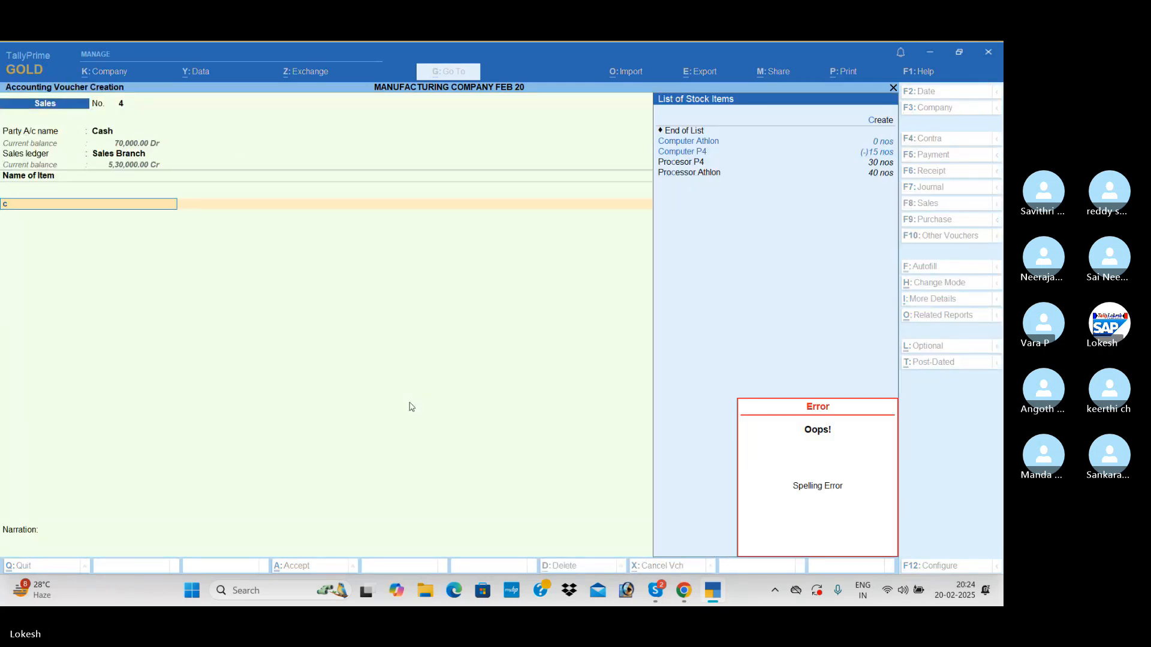
Add 5 nos of Computer Athlon at a rate of 25,500 with a 10% discount to the sales voucher
key(Down)
key(Return)
text(5)
key(Return)
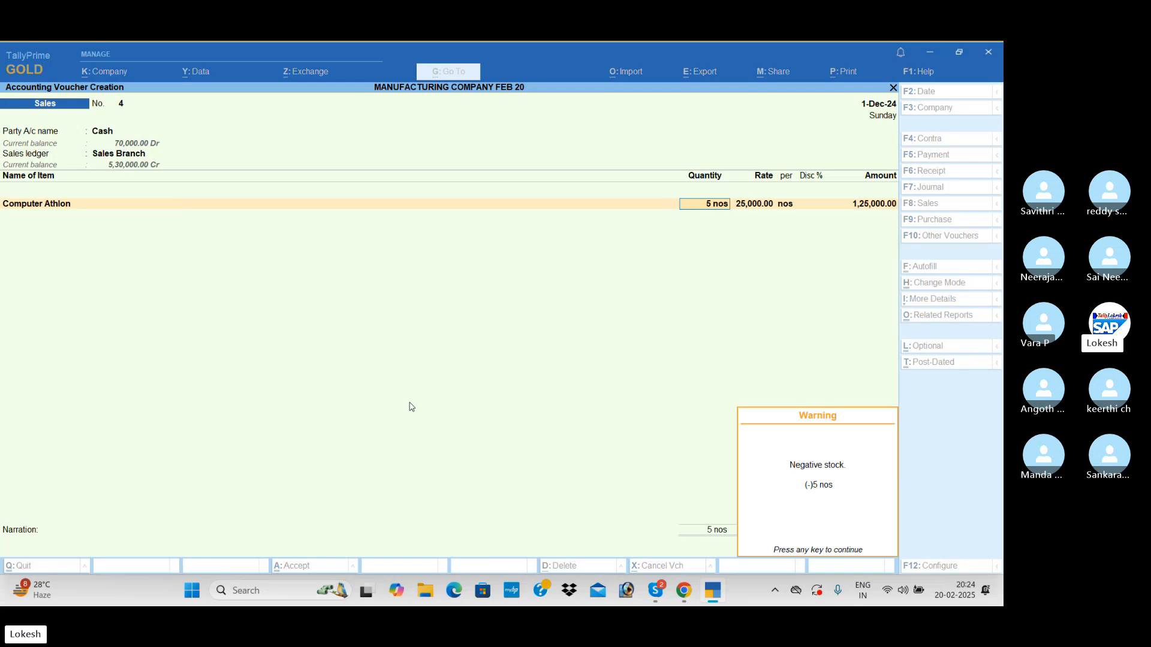
key(Return)
text(25500)
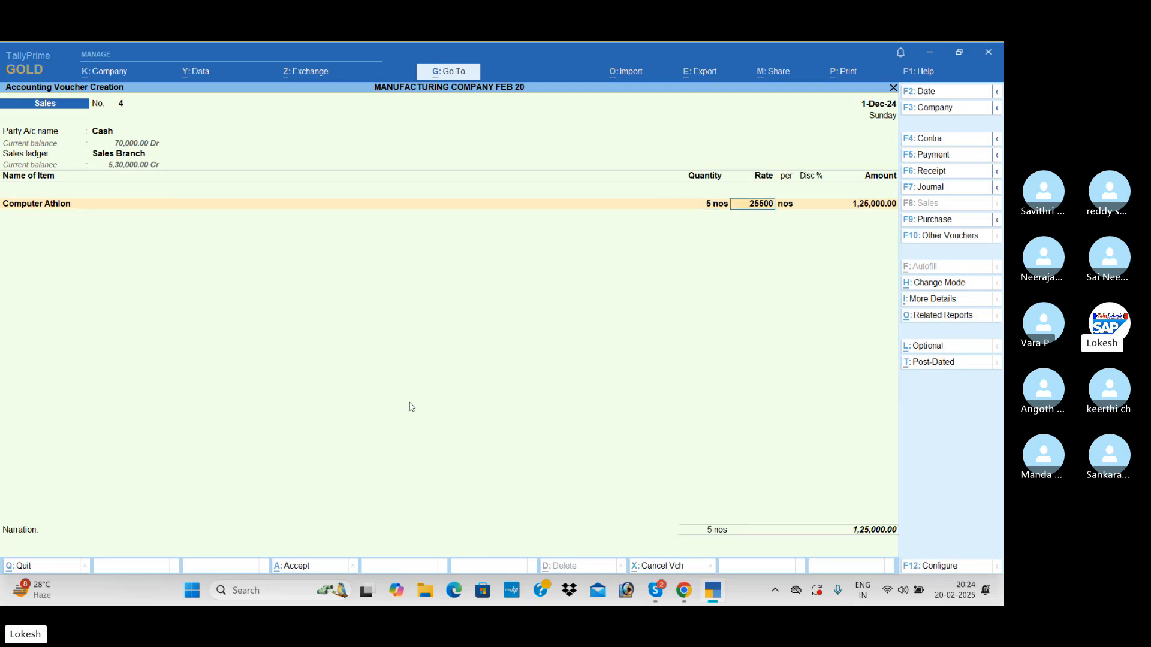
key(Return)
text(10)
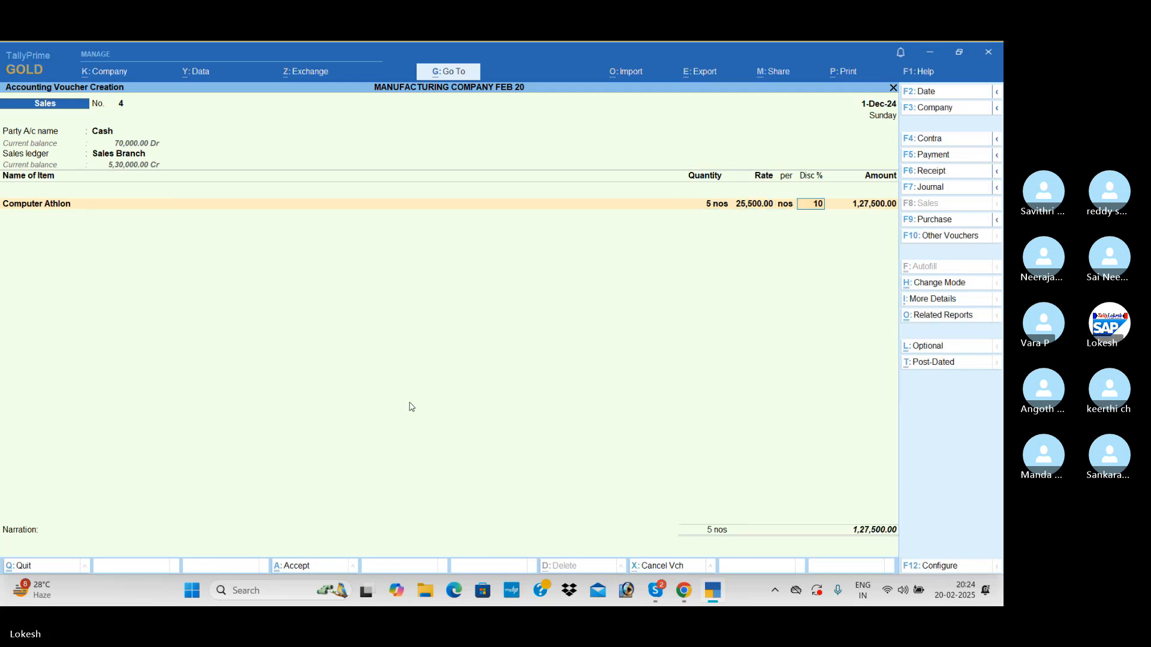
key(Return)
Add the CGST and SGST ledgers below the discounted item
text(cg)
key(Return)
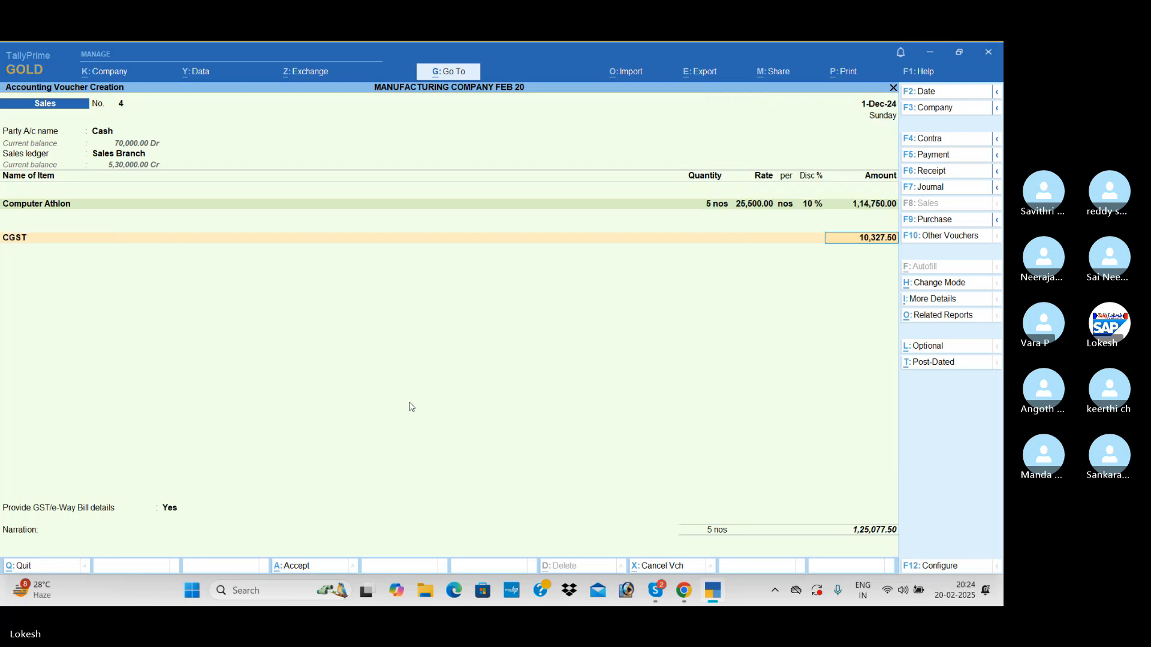
key(Return)
text(sg)
key(Return)
key(Return)
key(Return)
Set GST/e-Way Bill details to No, save the cash sales voucher and decline sending its details for e-Way Bill generation
key(Up)
key(Return)
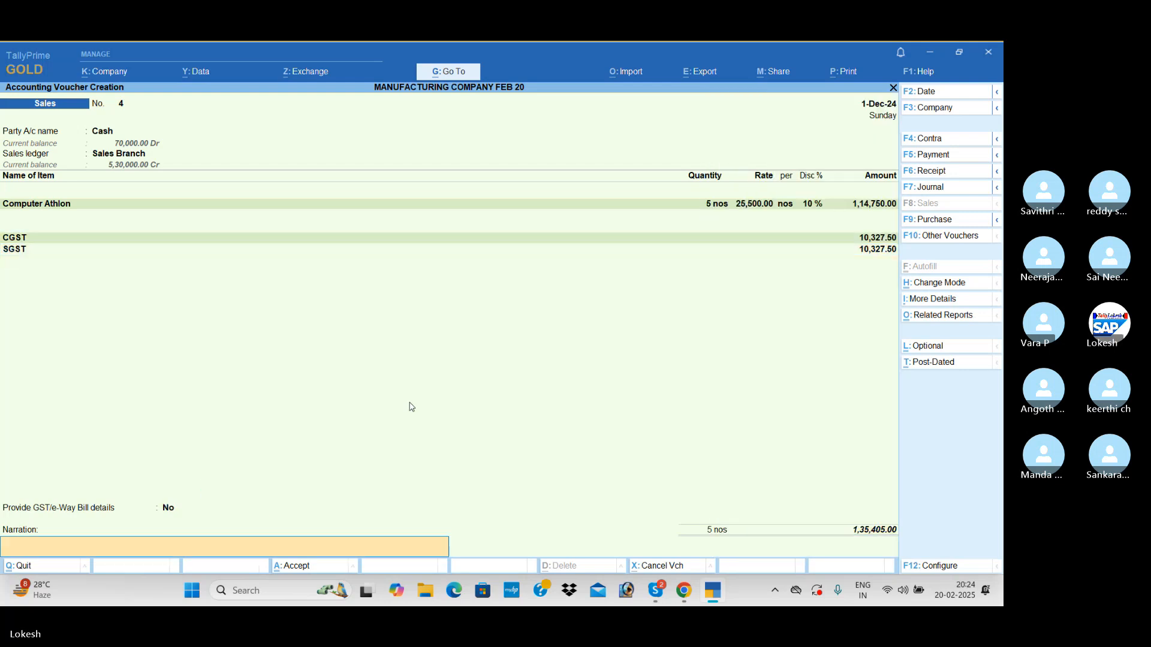
key(Return)
key(Return)
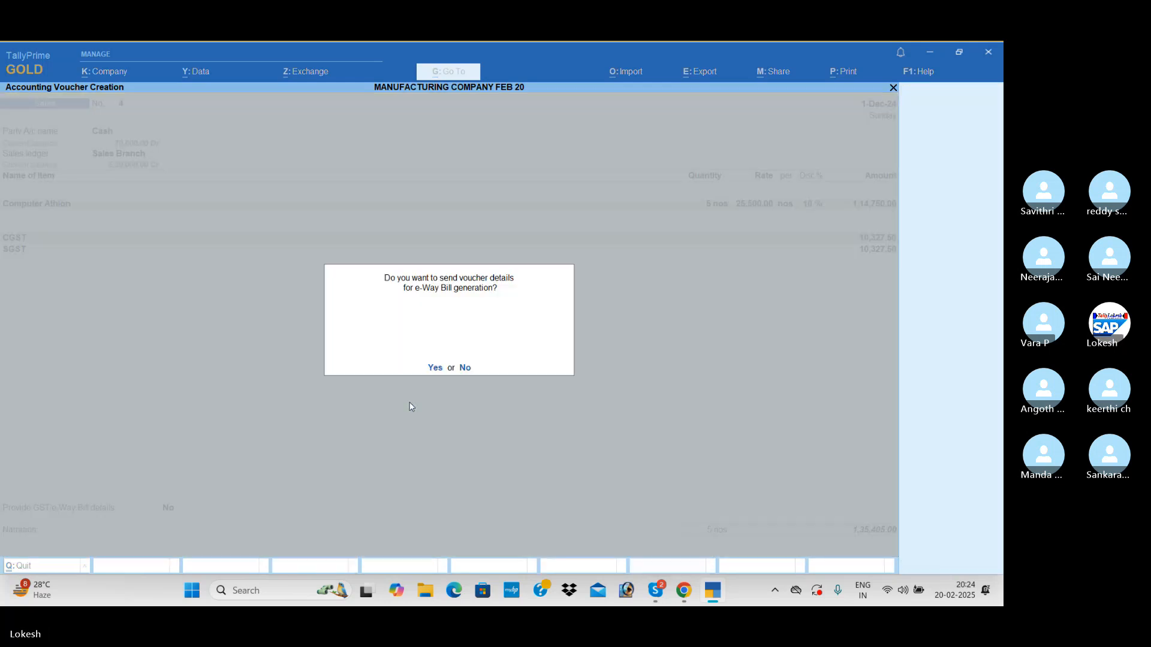
key(n)
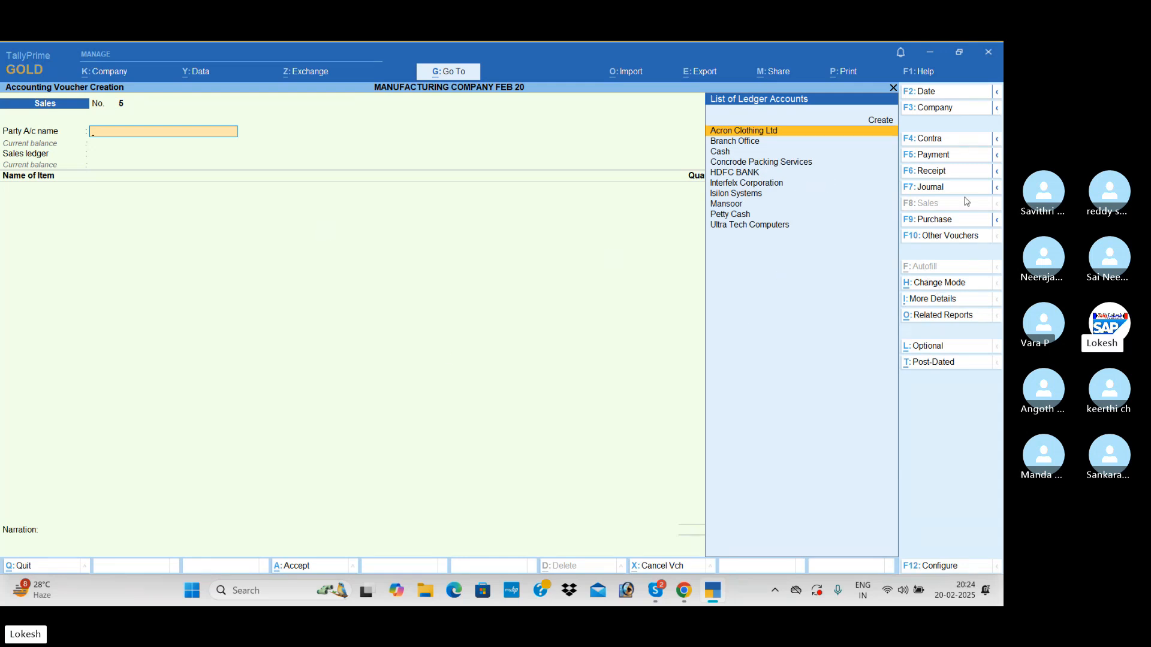
Start a journal voucher and debit Concrode Packing Services with 2,930
click(935, 188)
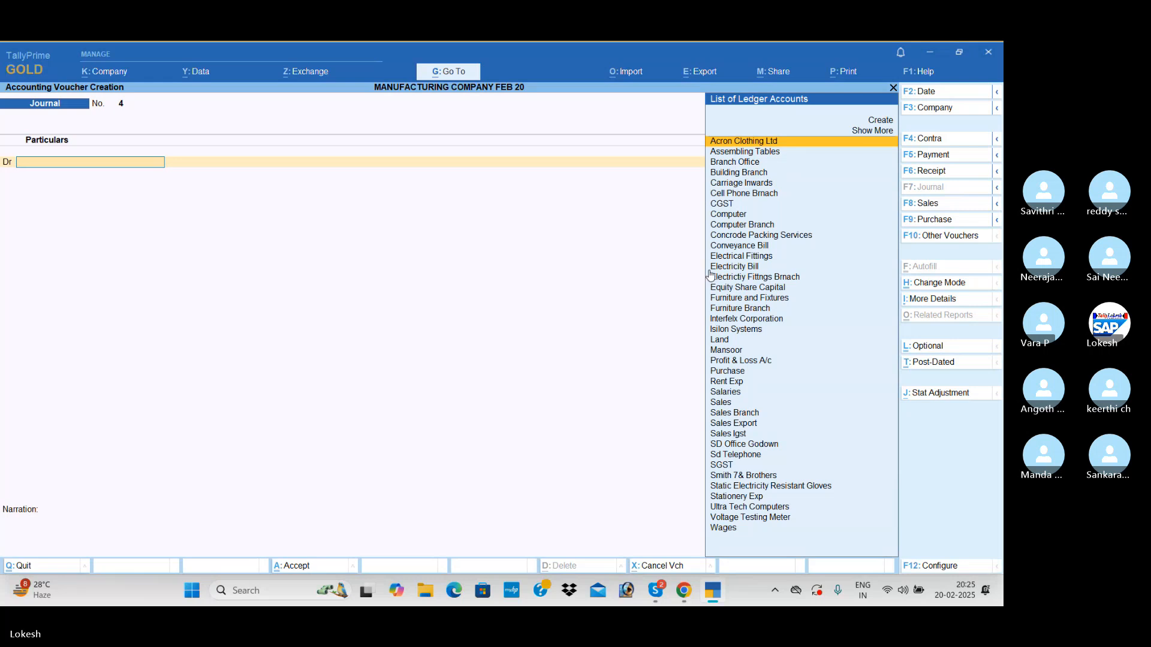
text(Co)
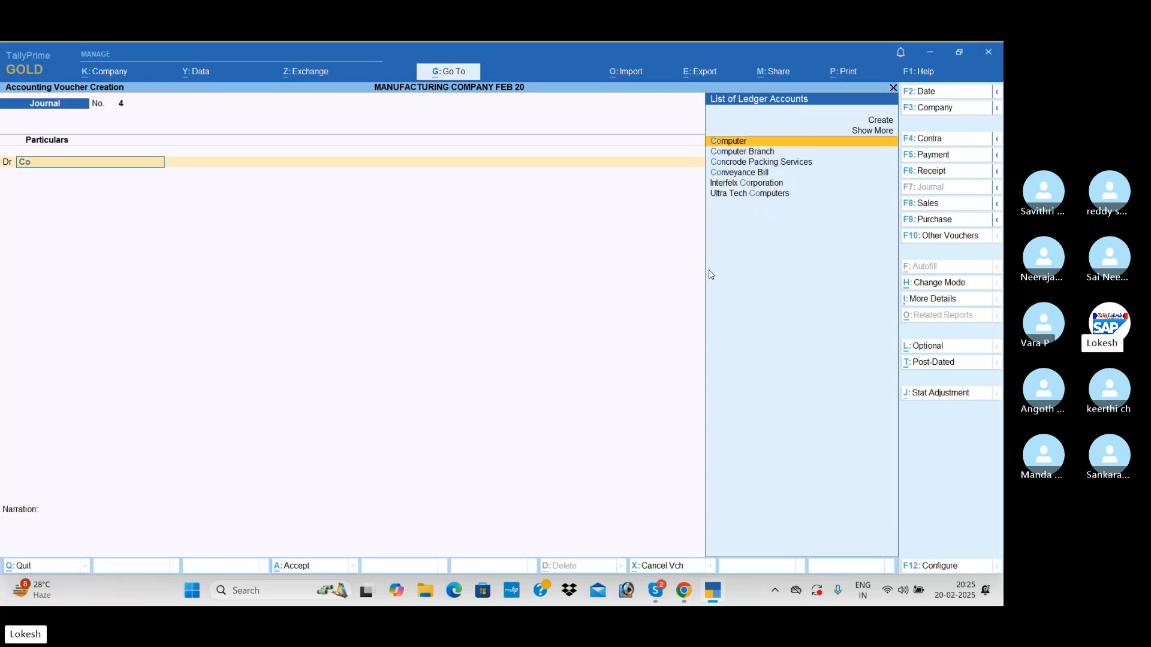
key(Down)
key(Down)
key(Return)
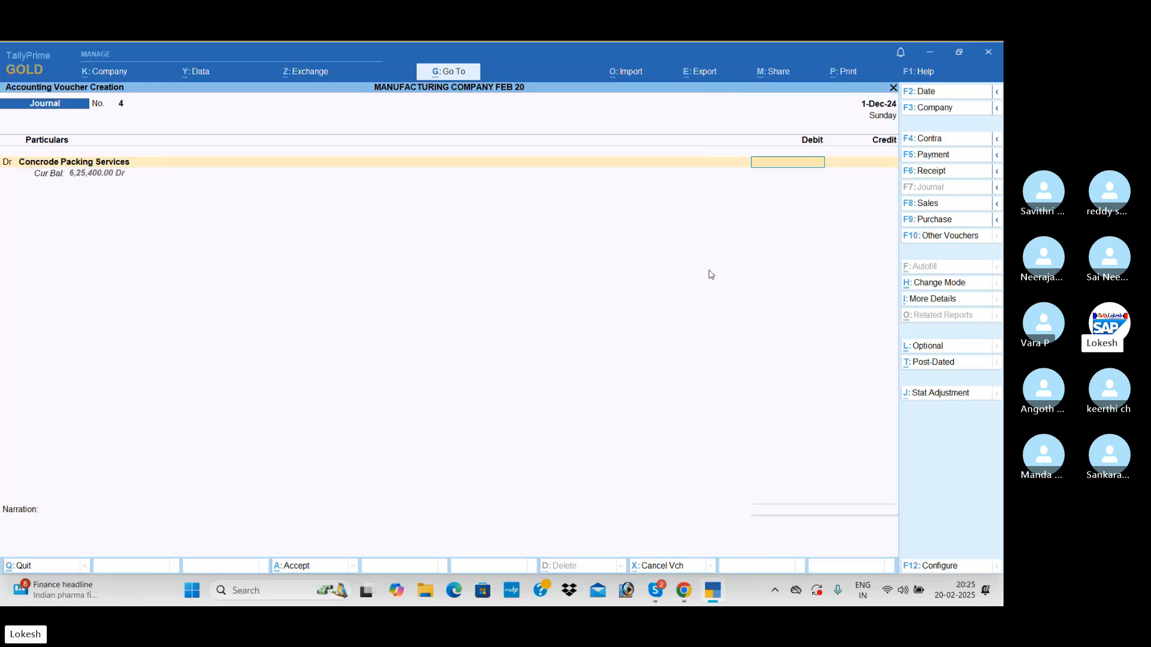
text(2930)
key(Return)
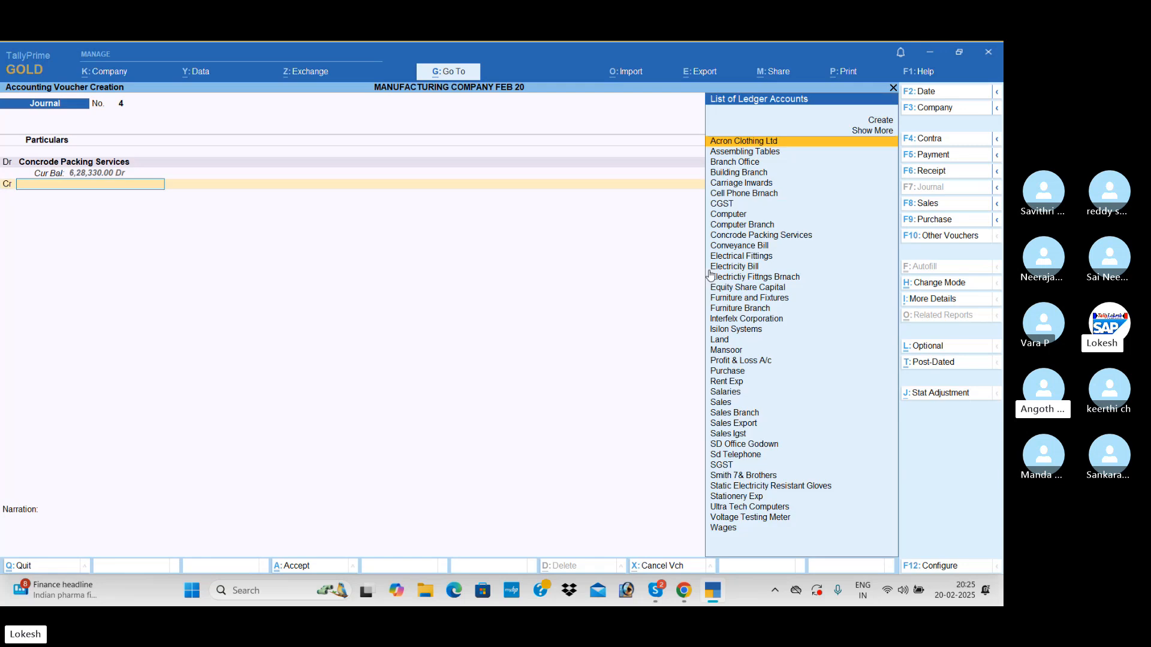
Create a ledger named Interest Received under Indirect Incomes for the journal's credit line
key(alt+c)
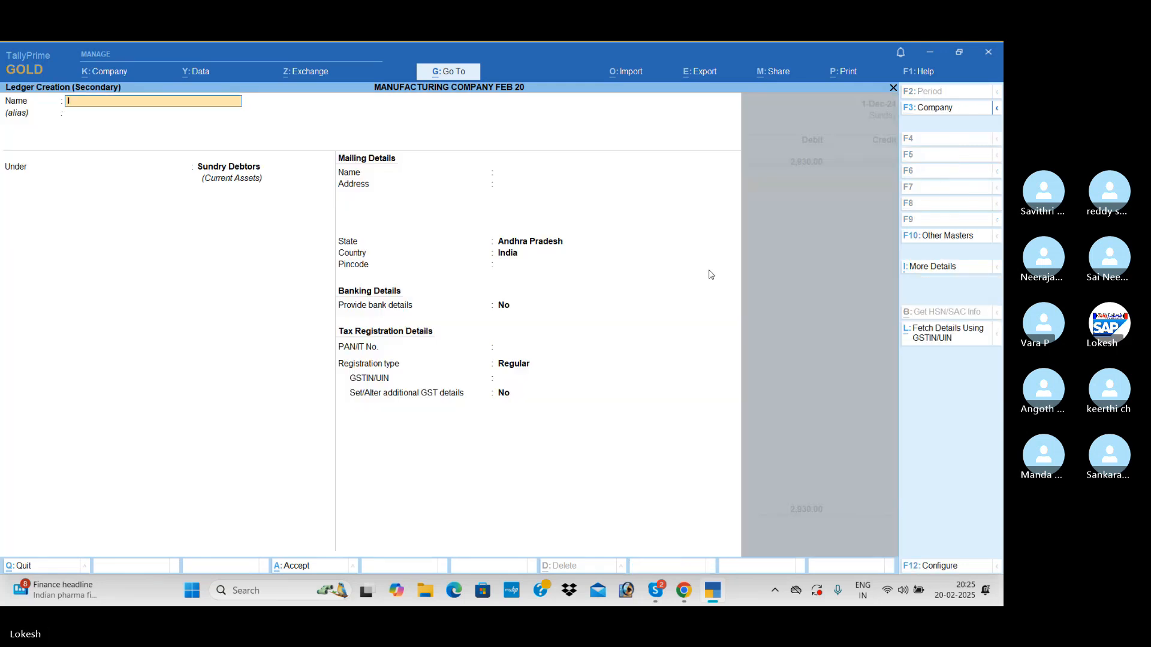
text(Interest Received)
key(Return)
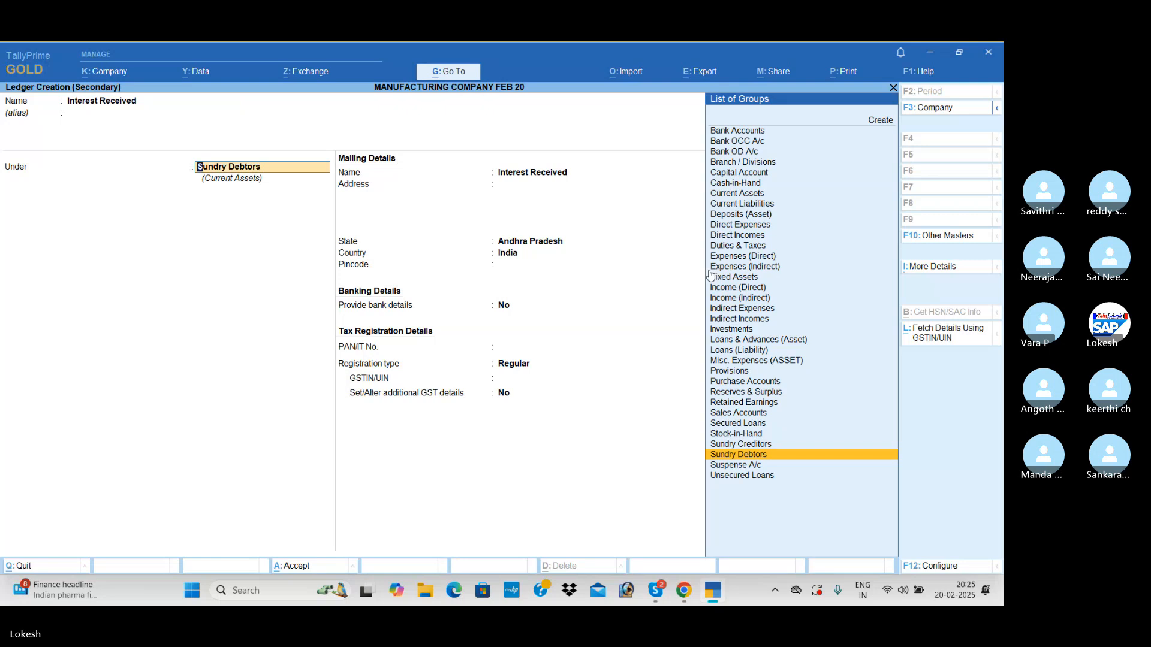
text(Ind)
key(Down)
key(Down)
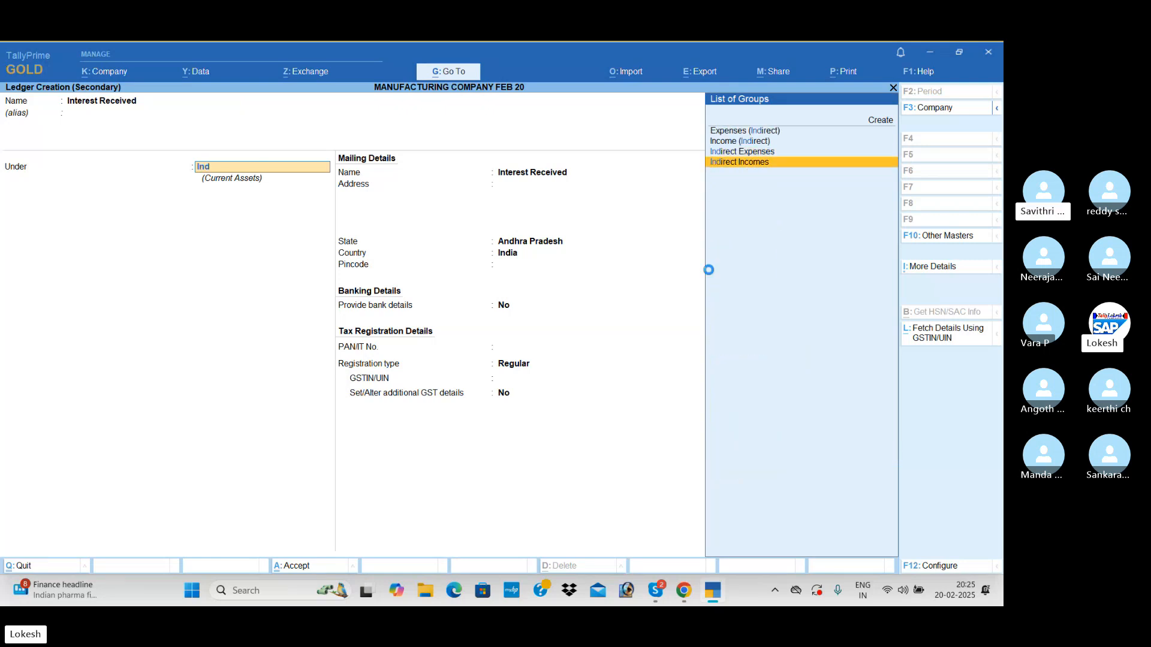
key(Return)
key(ctrl+a)
Credit Interest Received with 2,930 and save the journal voucher
key(Return)
key(Return)
key(Return)
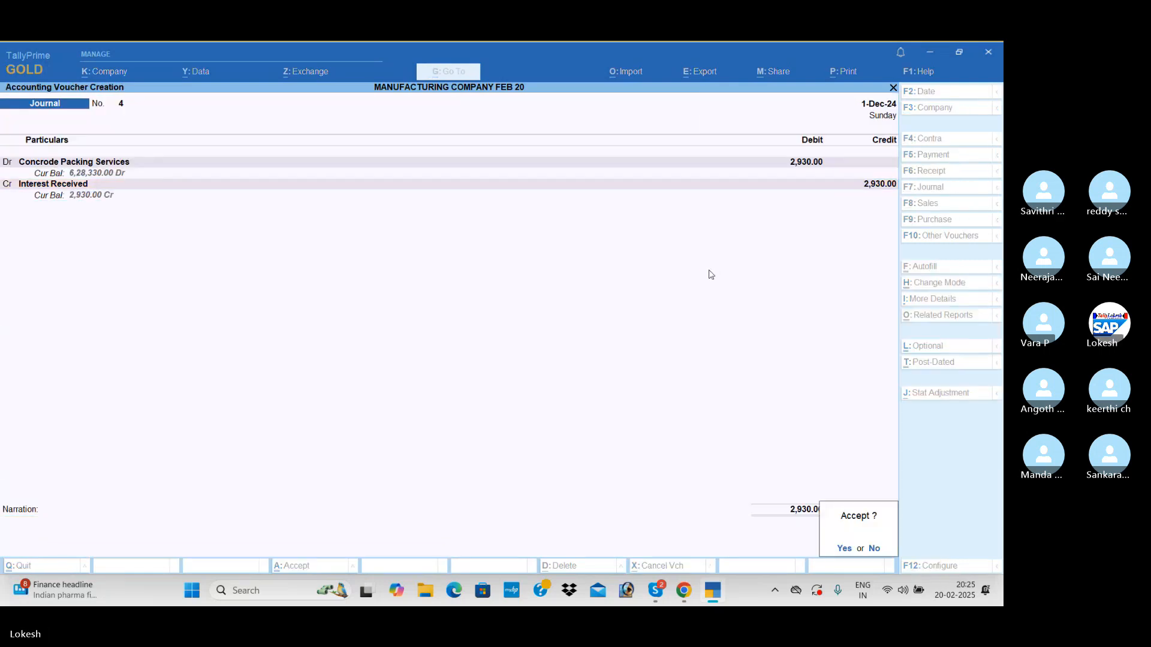
key(Return)
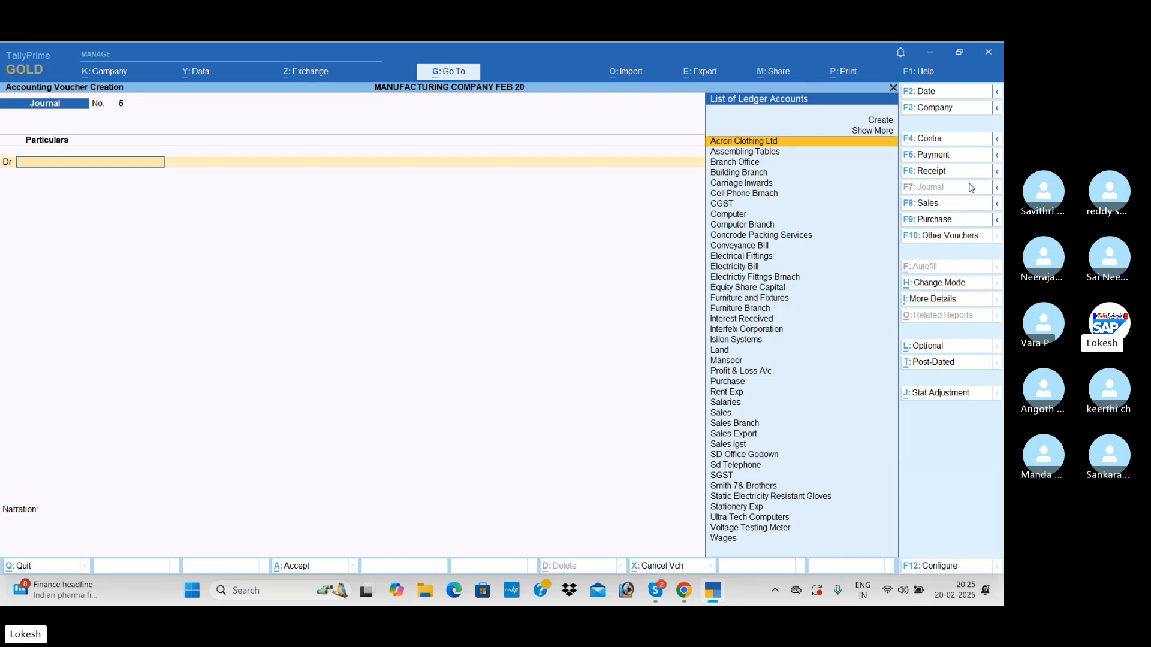
Start a payment voucher and create a ledger named Investment under the Investments group for its debit line
click(933, 155)
key(alt+c)
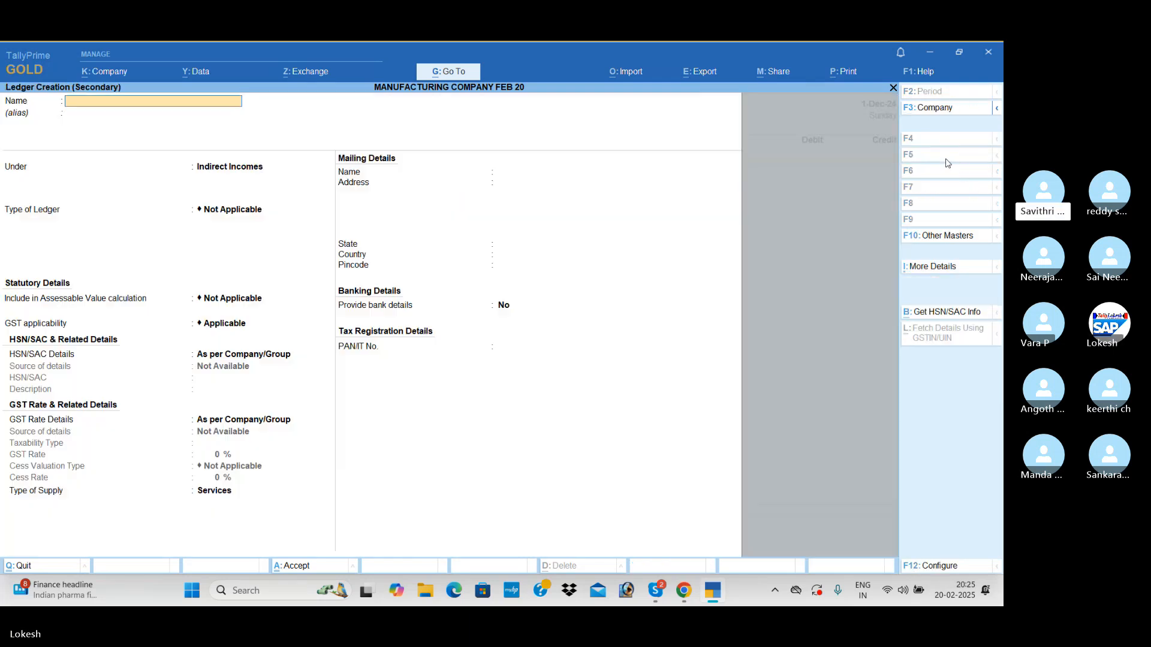
text(Investment)
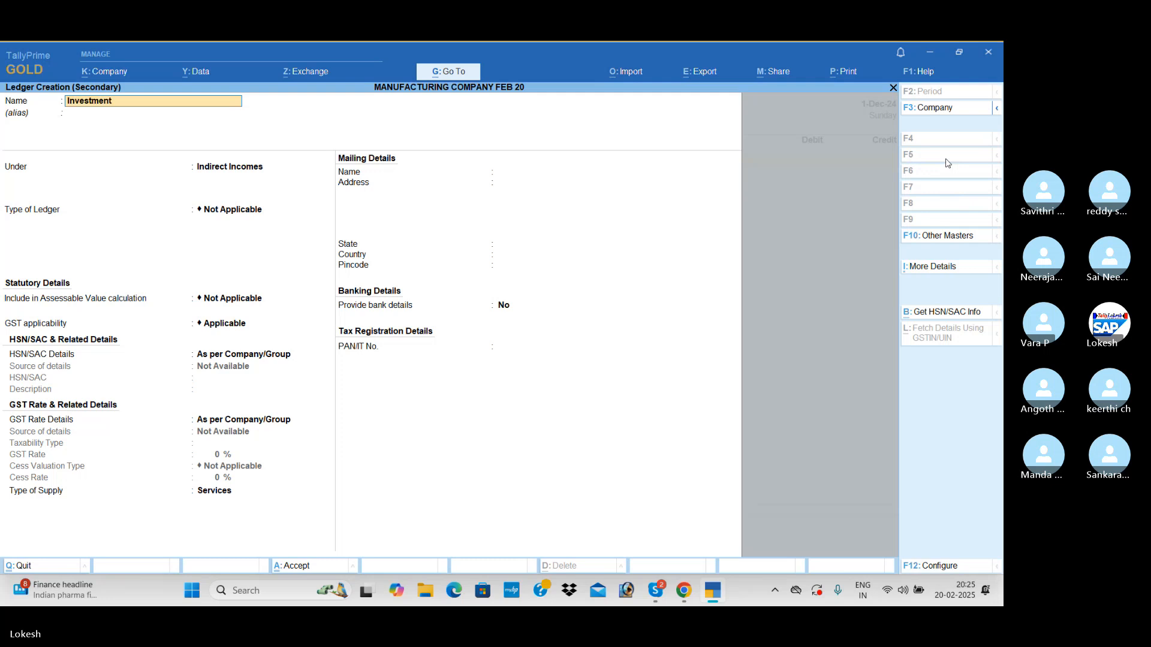
key(Return)
key(Return)
text(Ind)
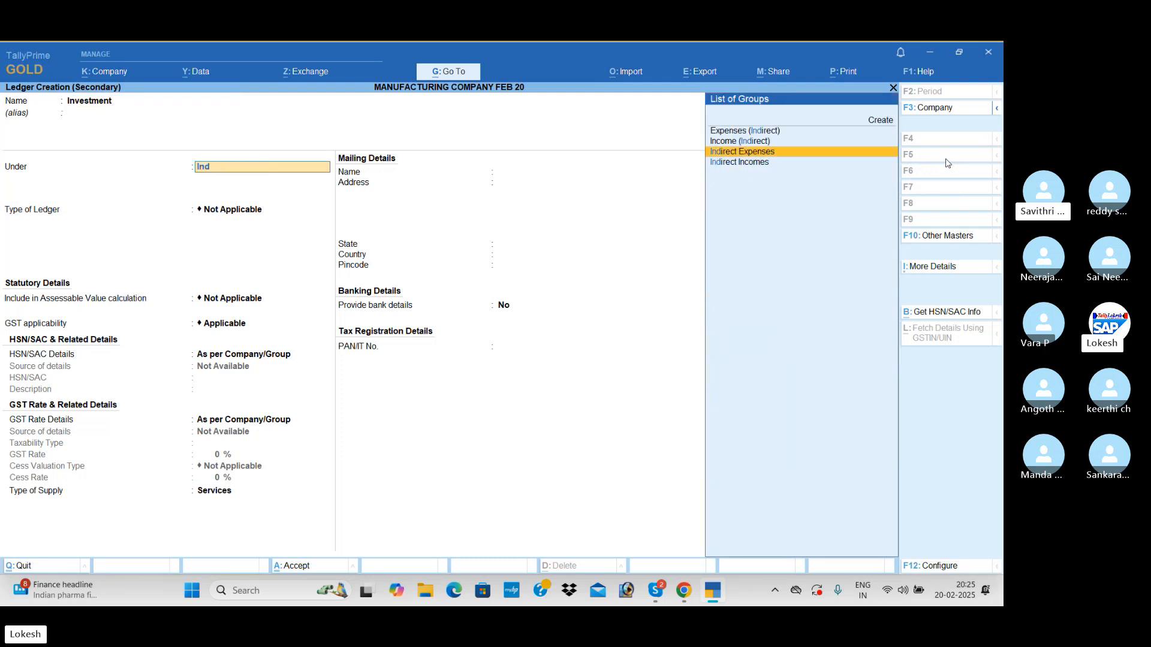
key(Down)
key(Up)
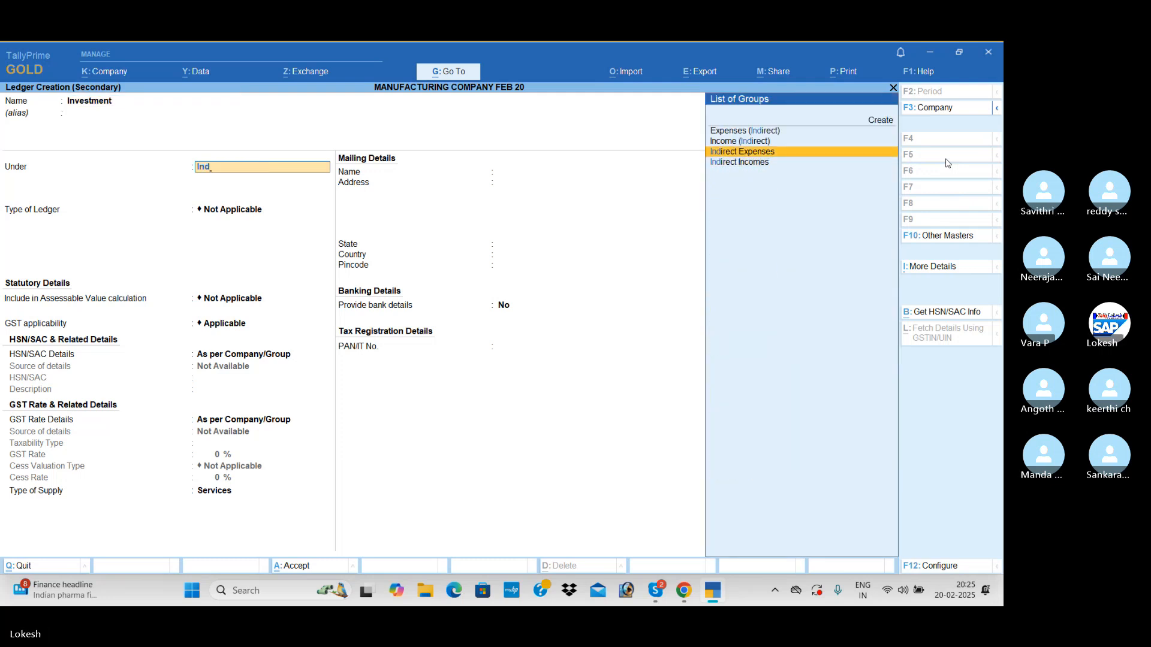
key(BackSpace)
key(Down)
key(Down)
key(Down)
key(Down)
key(Down)
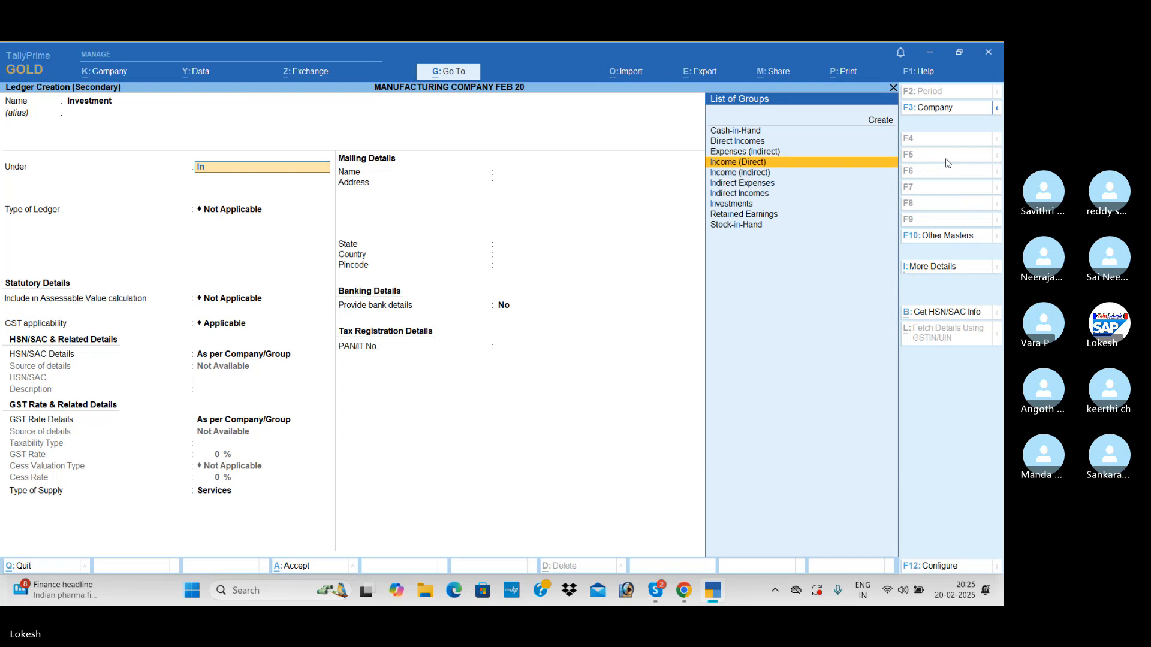
key(Return)
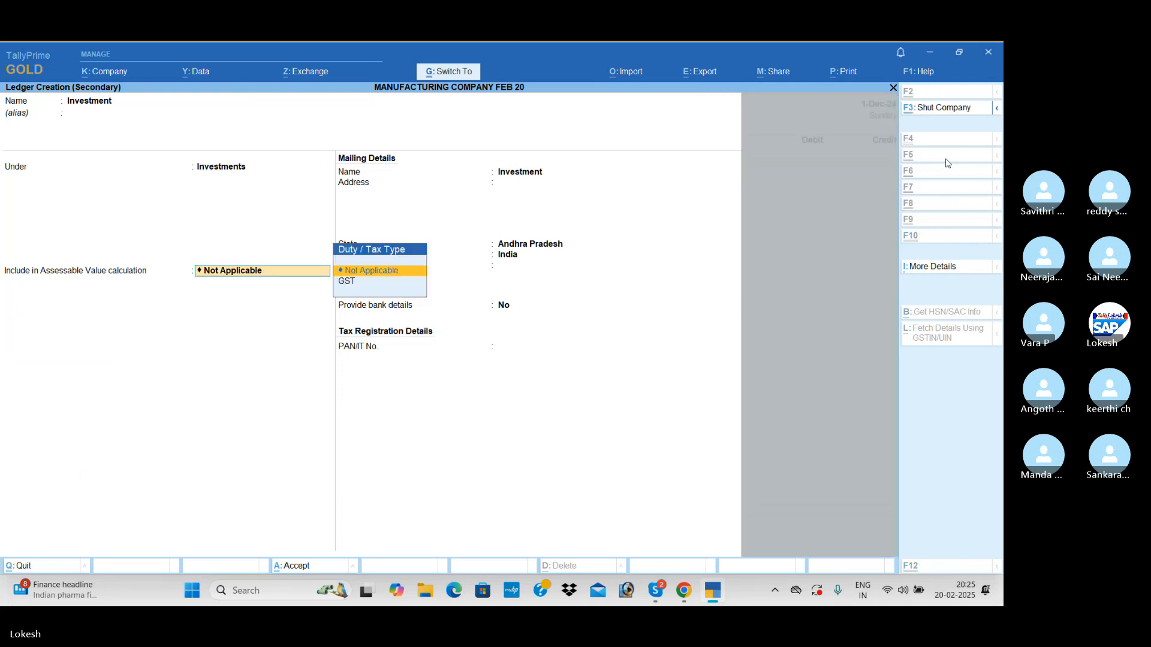
key(ctrl+a)
Debit Investment with 4,00,000, credit HDFC BANK with the same amount and save the payment voucher
text(400000)
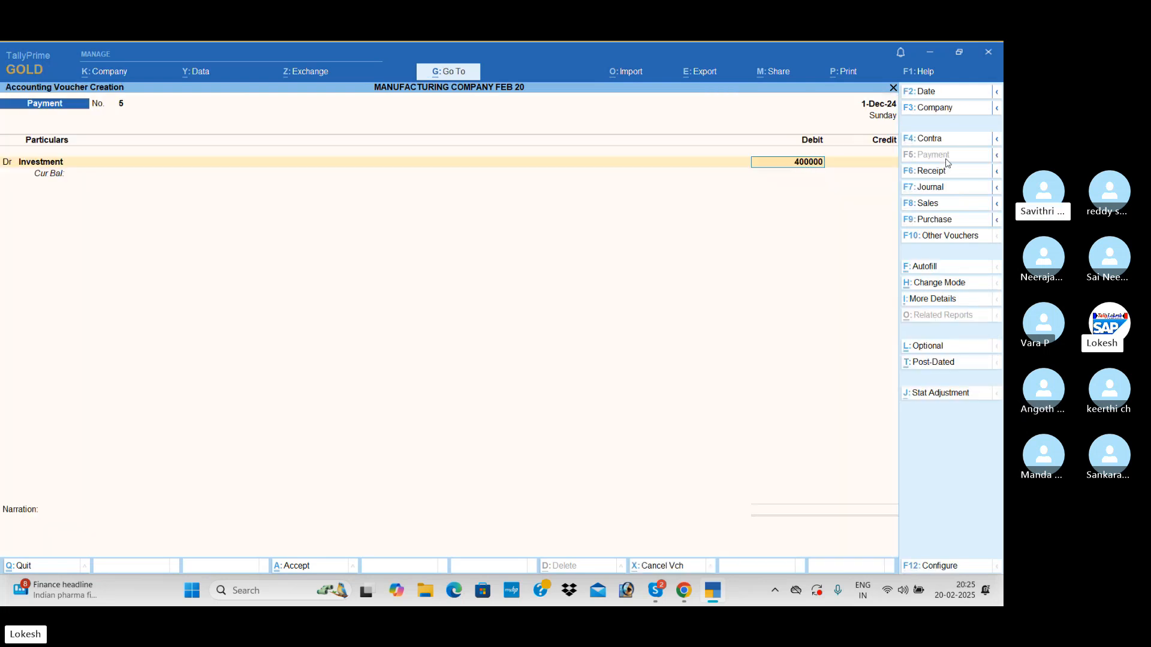
key(Return)
key(Return)
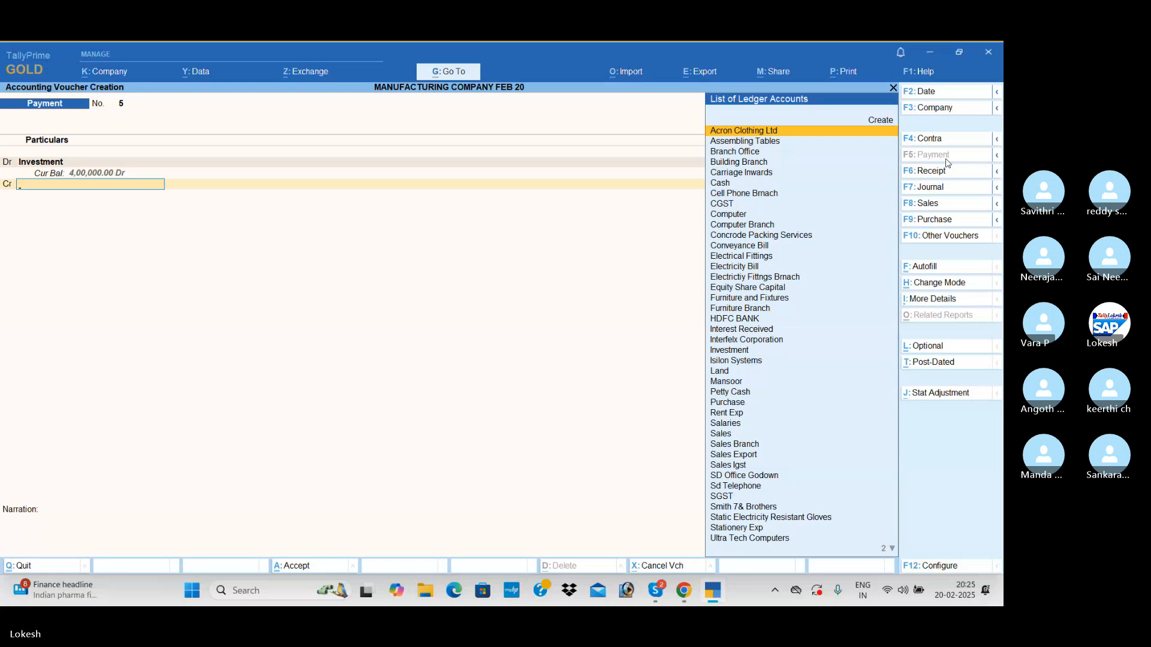
text(h)
key(Return)
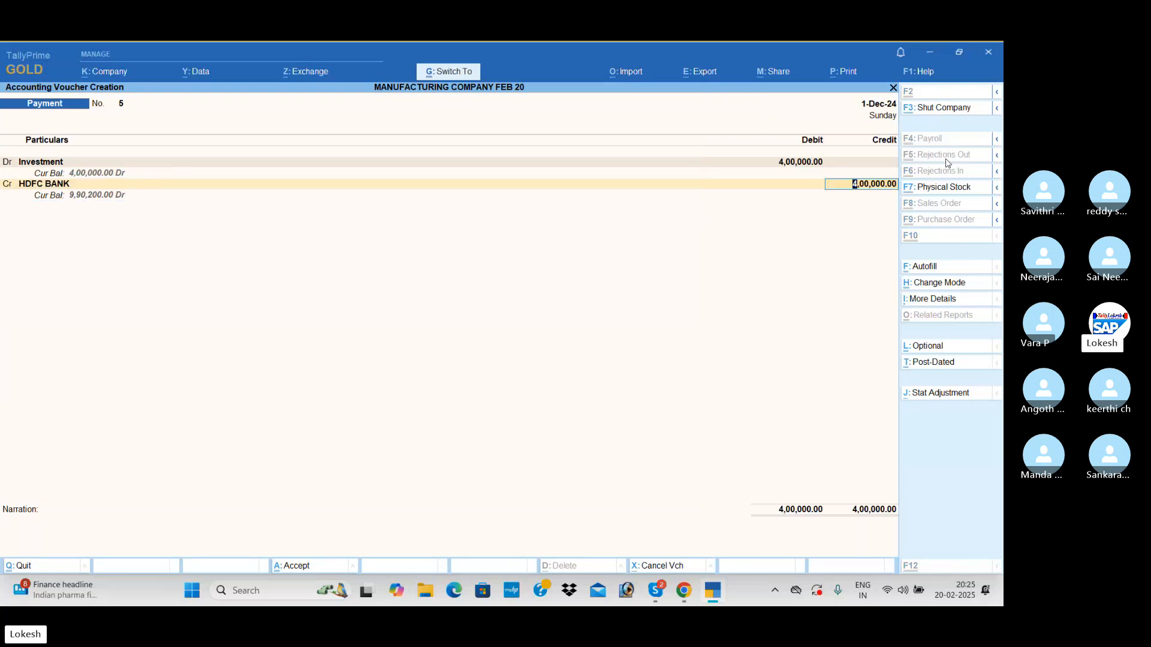
key(ctrl+a)
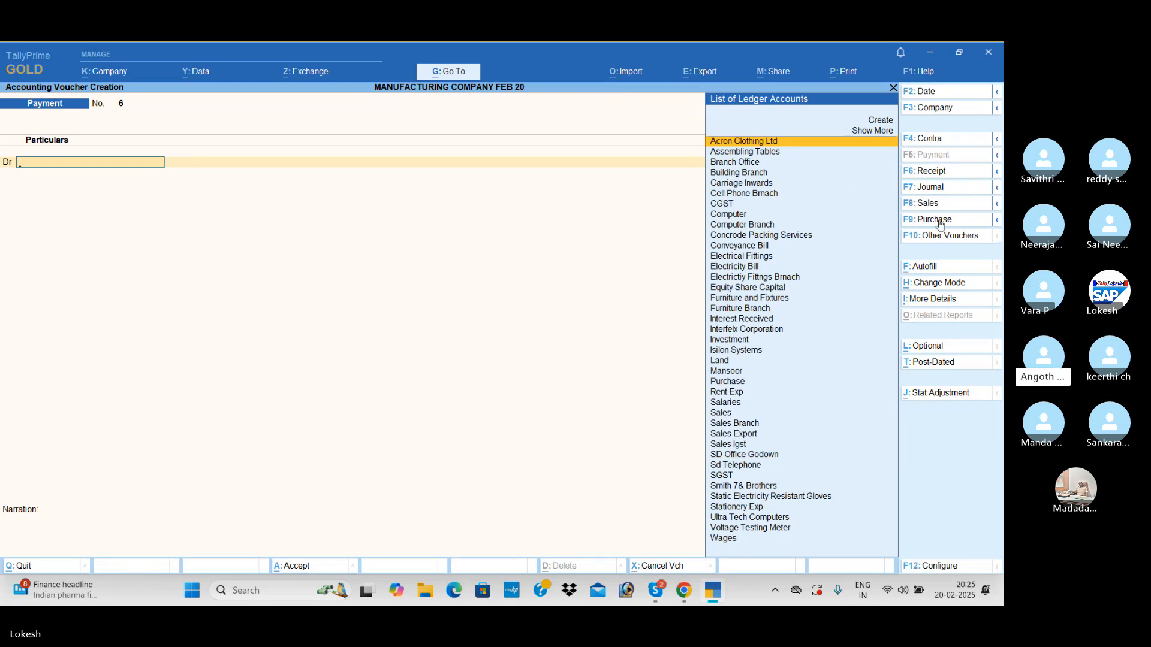
Start a sales voucher and create a party ledger named Stylex Corporation under Sundry Debtors
click(928, 204)
key(alt+c)
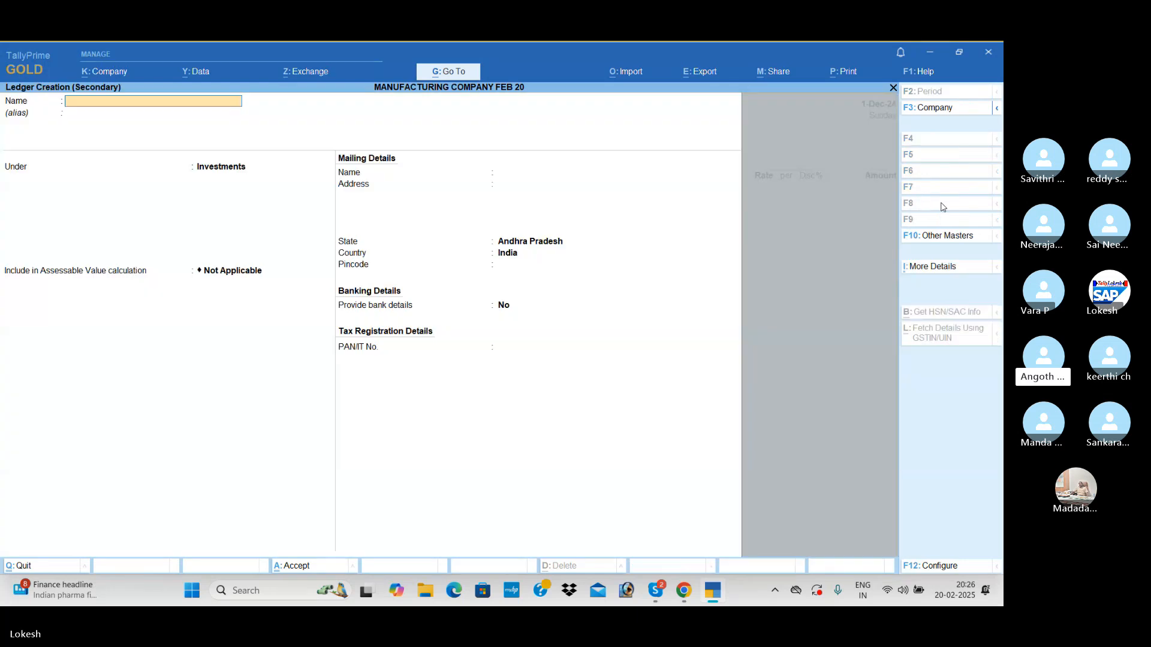
text(St)
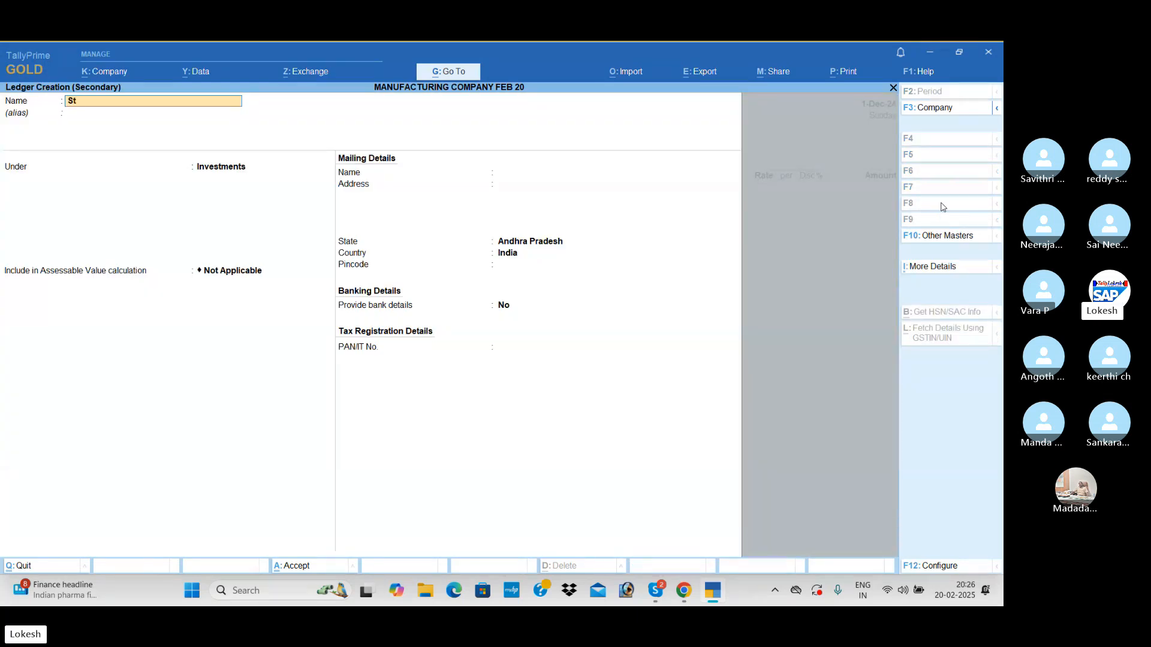
text(ylex)
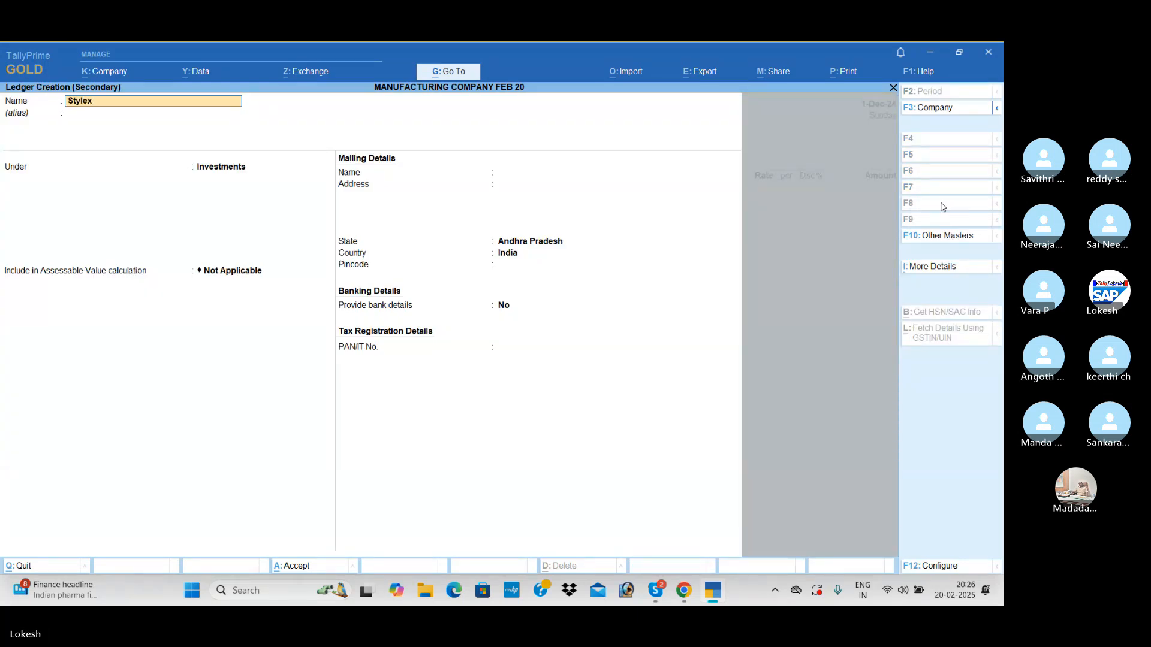
text( Co)
key(Return)
key(Return)
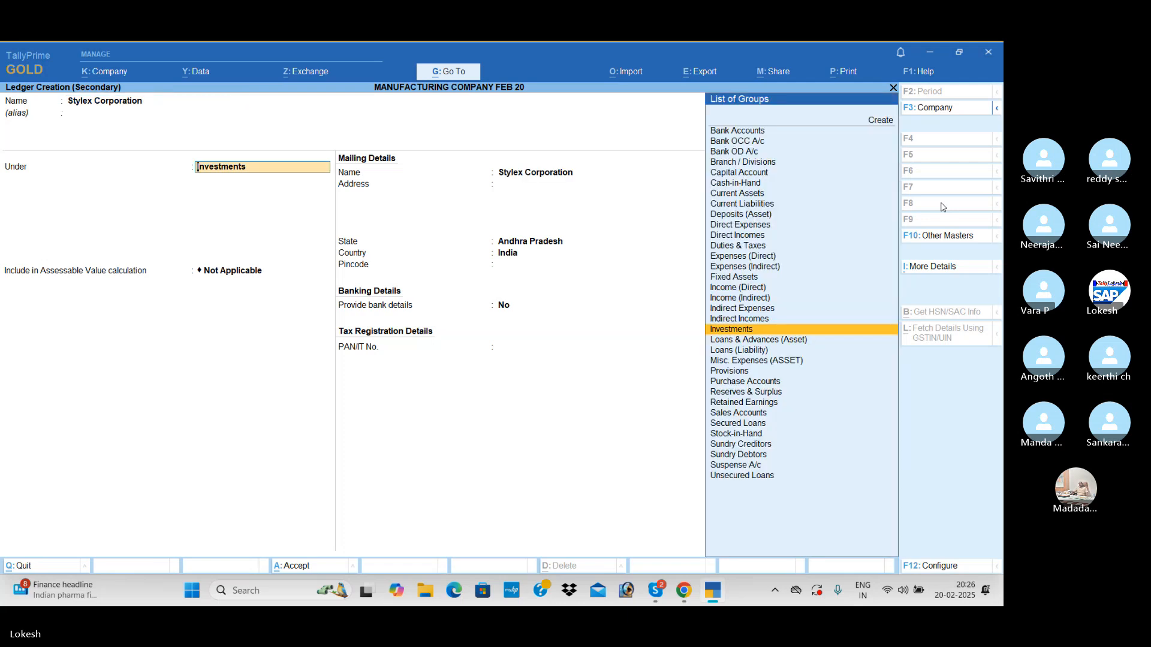
text(Sun)
key(Down)
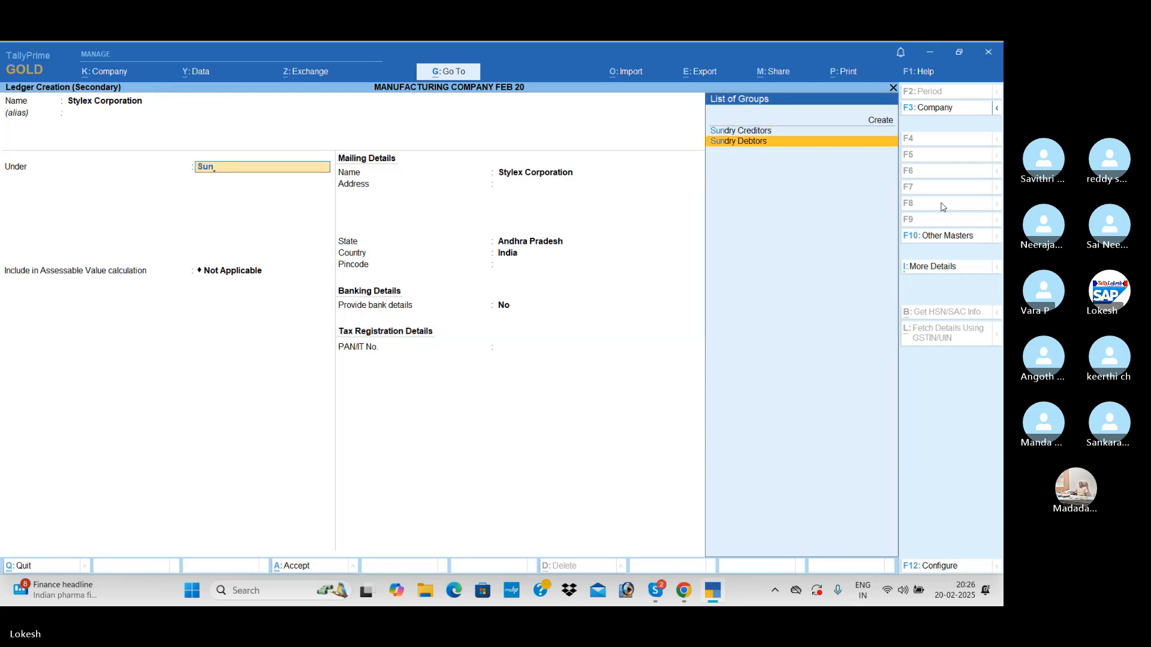
key(Return)
key(Return)
key(Return)
key(Return)
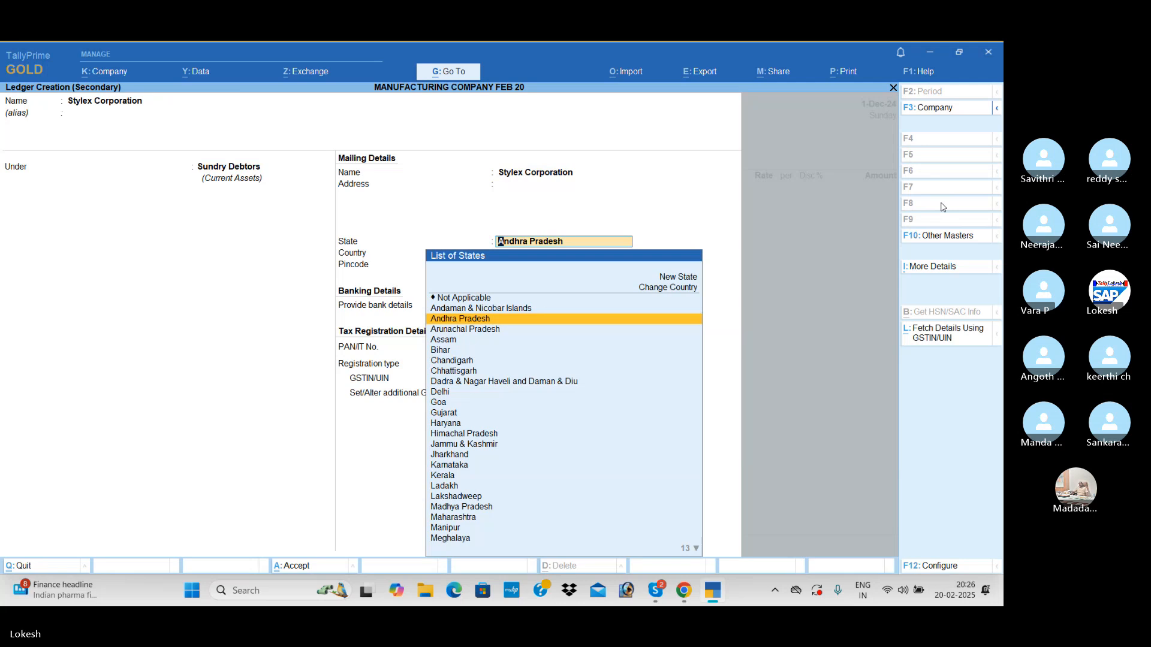
Set Stylex Corporation's state to Gujarat, enter its GSTIN and save the ledger
text(gu)
key(Return)
key(Return)
key(Return)
key(Return)
key(Return)
key(Return)
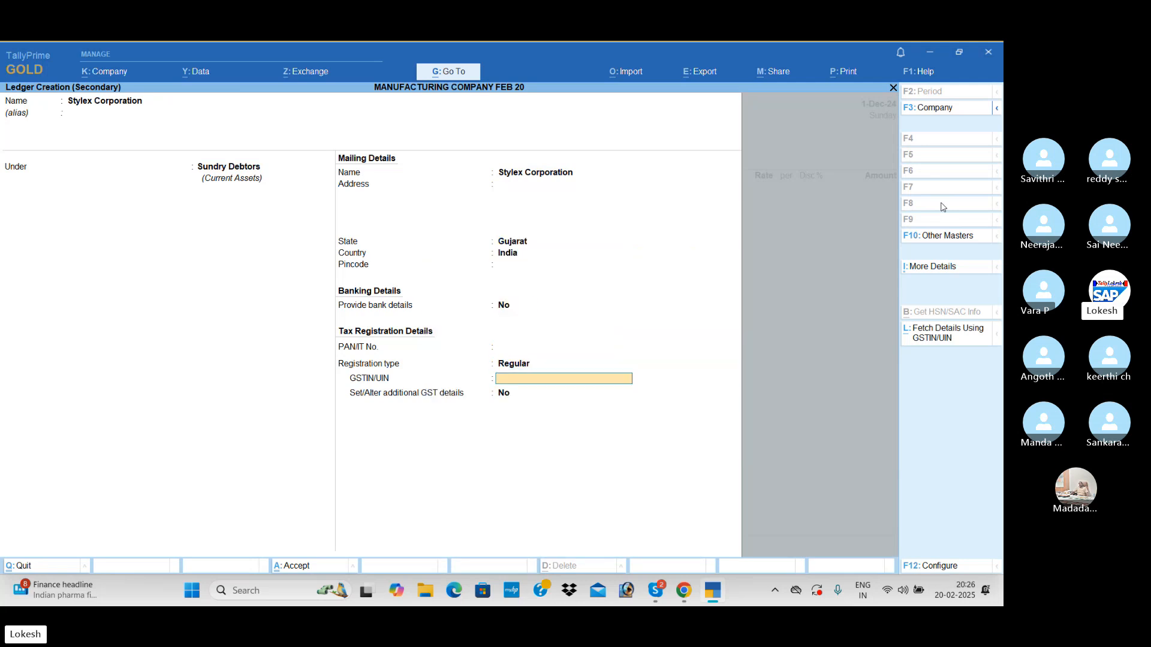
text(24)
key(Return)
key(ctrl+a)
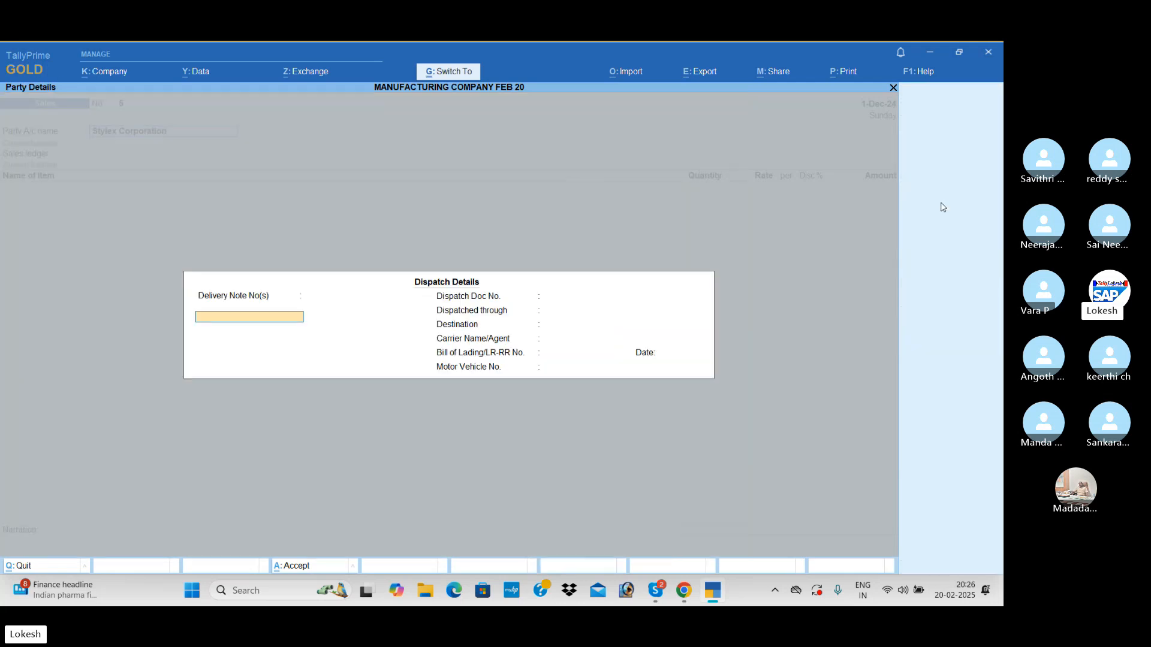
Accept the blank dispatch details and the party details, and choose Sales Igst as the sales ledger
key(ctrl+a)
key(ctrl+a)
key(Down)
key(Down)
key(Down)
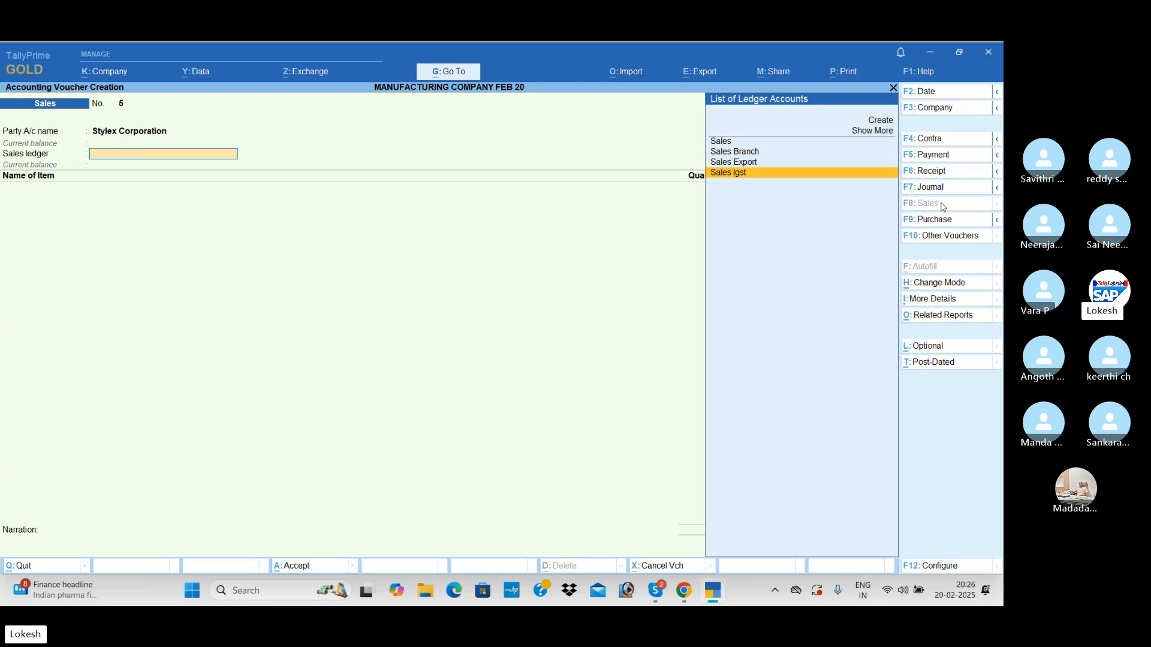
key(Return)
Add 5 nos of Computer P4 at a rate of 28,500 to the sales voucher
key(Down)
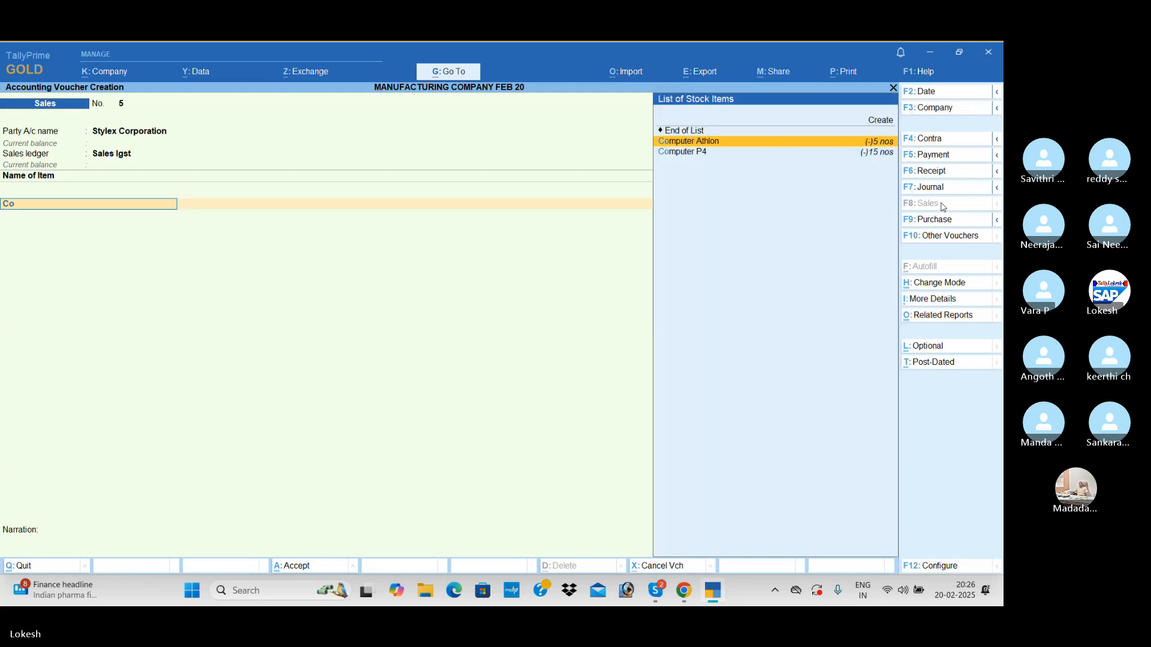
key(Down)
key(Return)
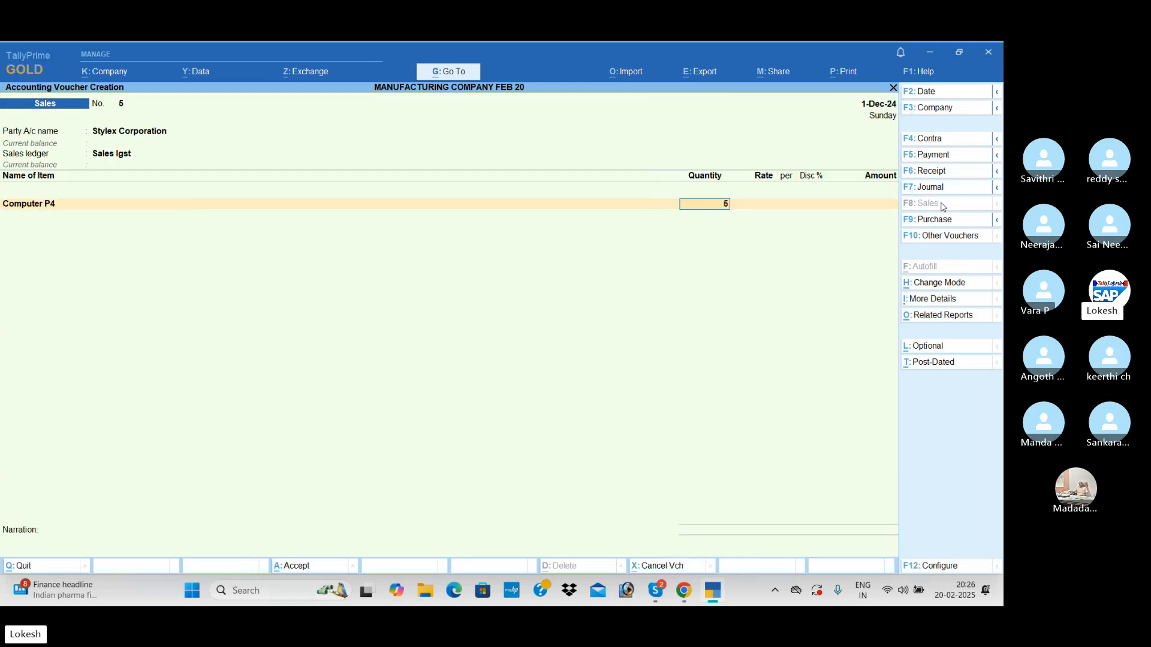
key(Return)
key(Return)
text(28)
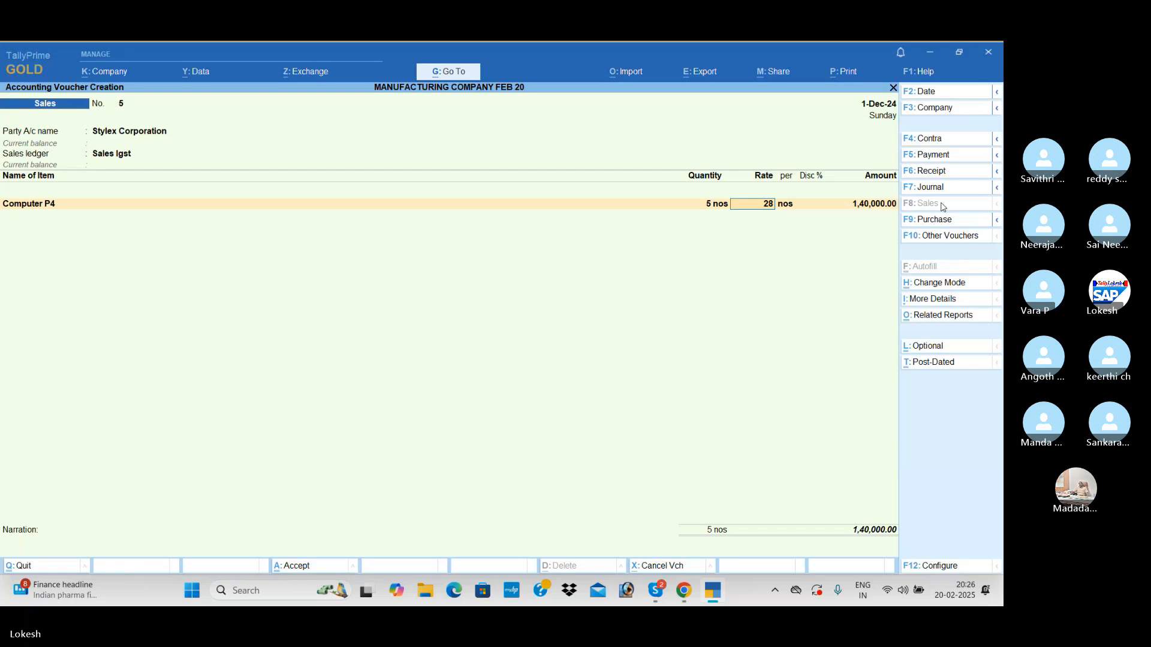
text(,500)
key(Return)
key(Return)
key(Return)
key(Return)
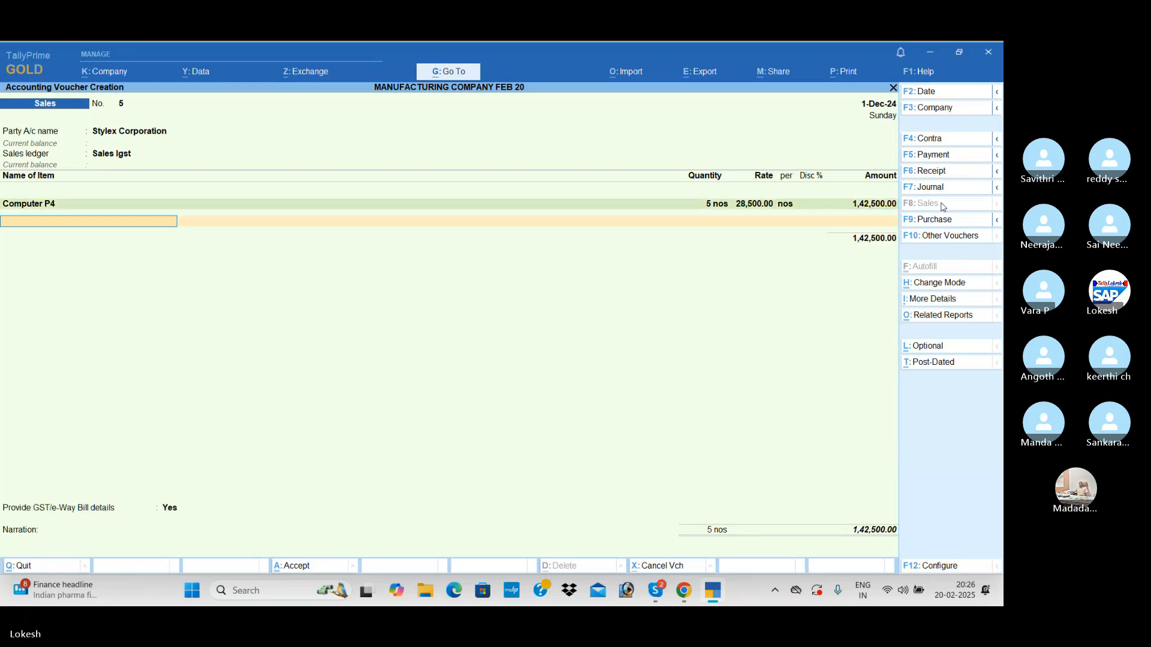
Add 8 nos of Computer Athlon at a rate of 25,500 and end the item list
key(Down)
key(Return)
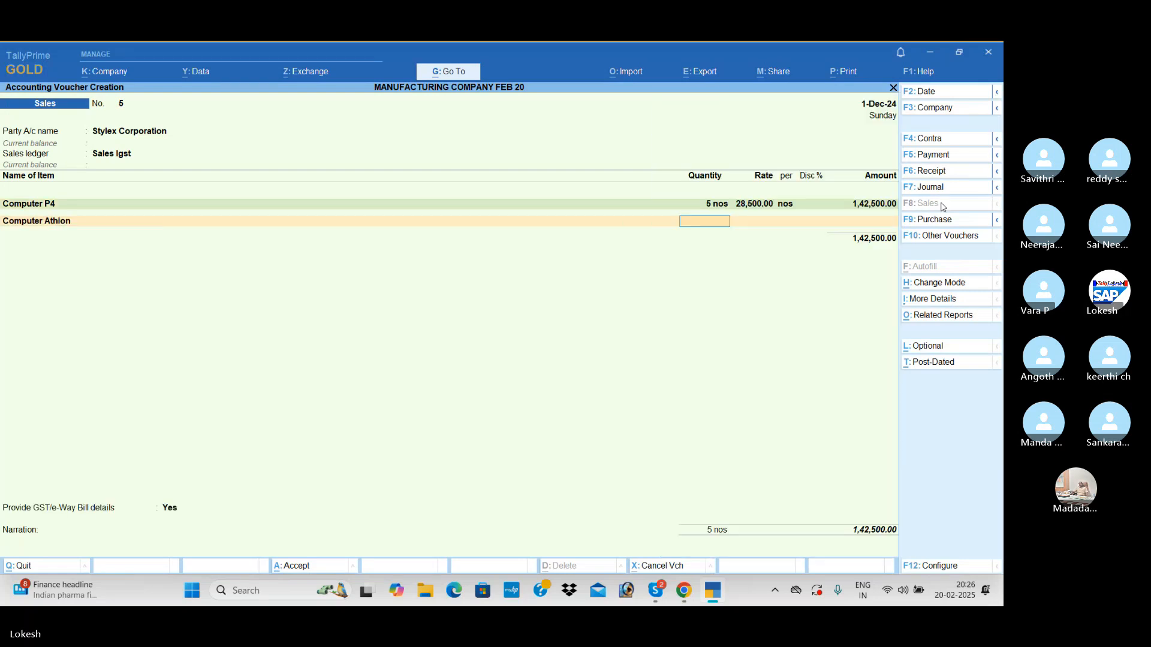
text(8)
key(Return)
key(Return)
text(2)
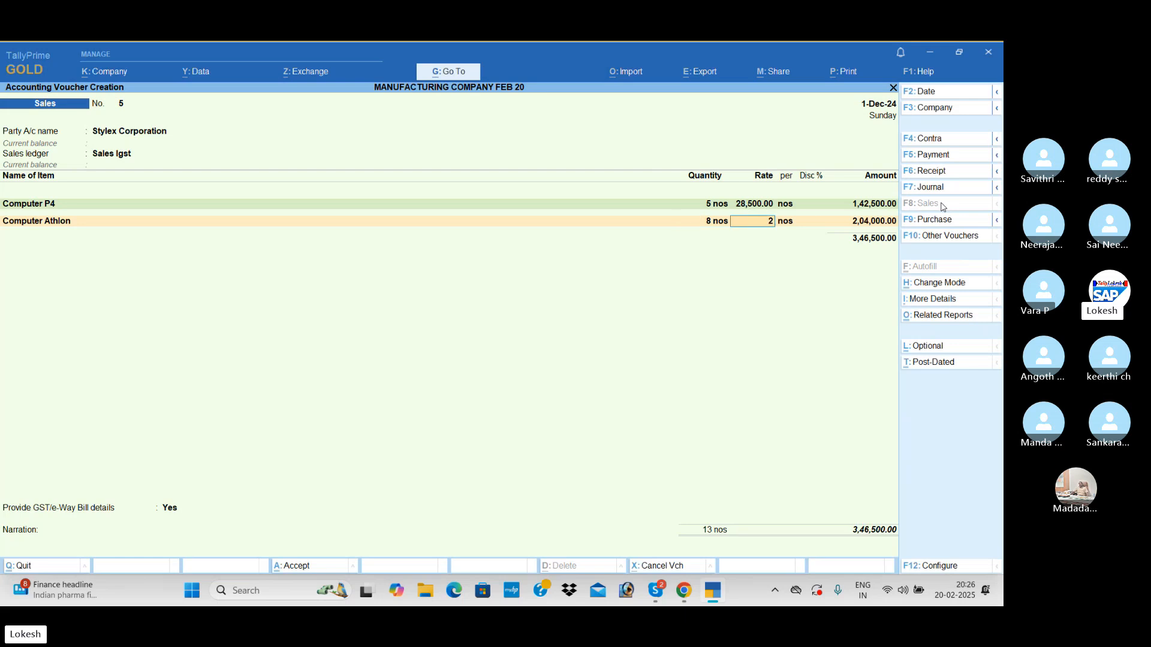
text(5,500)
key(Return)
key(Return)
key(Return)
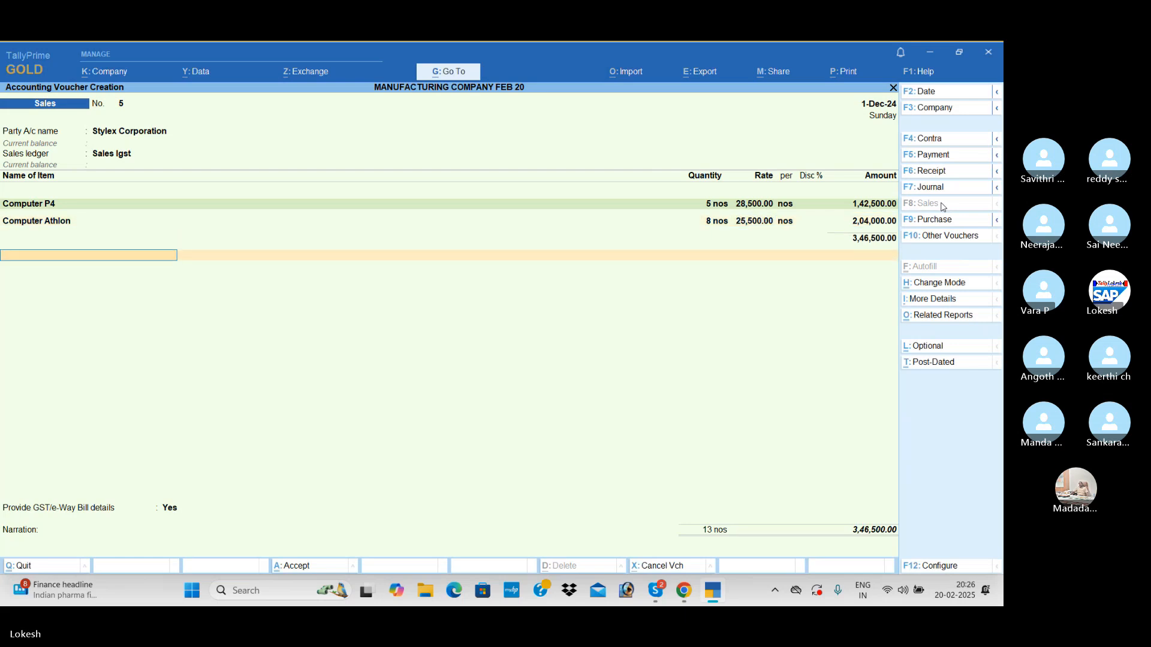
Create a tax ledger named Igst under the Duties & Taxes group from the sales voucher
text(I)
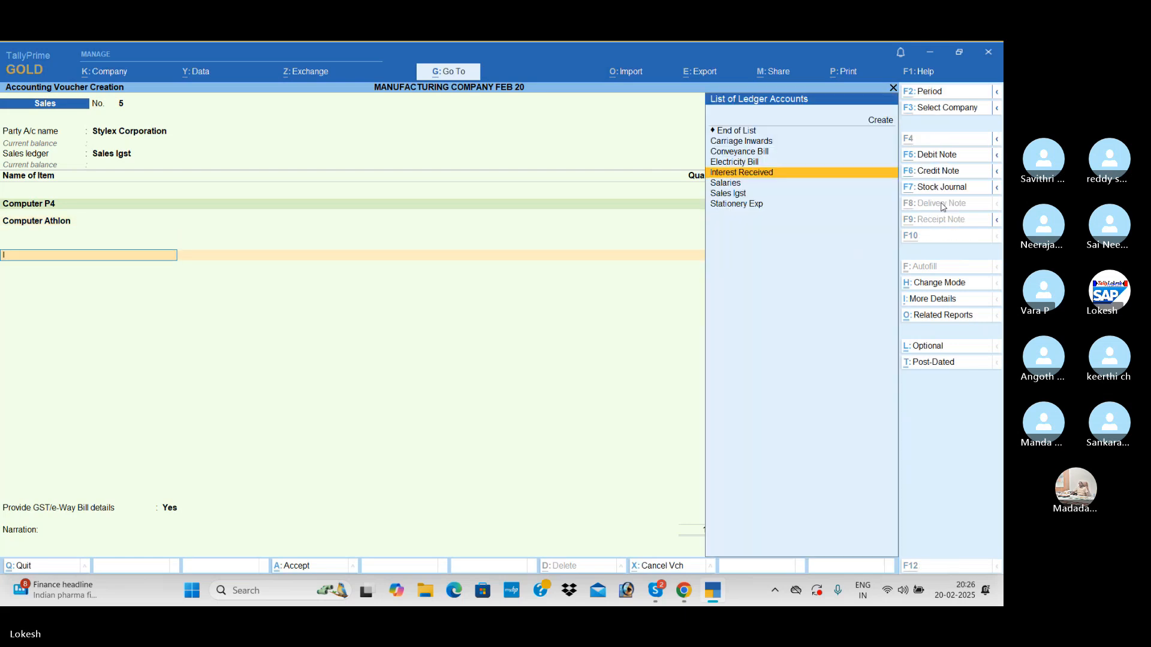
key(alt+c)
text(Igst)
key(Return)
key(Return)
text(Du)
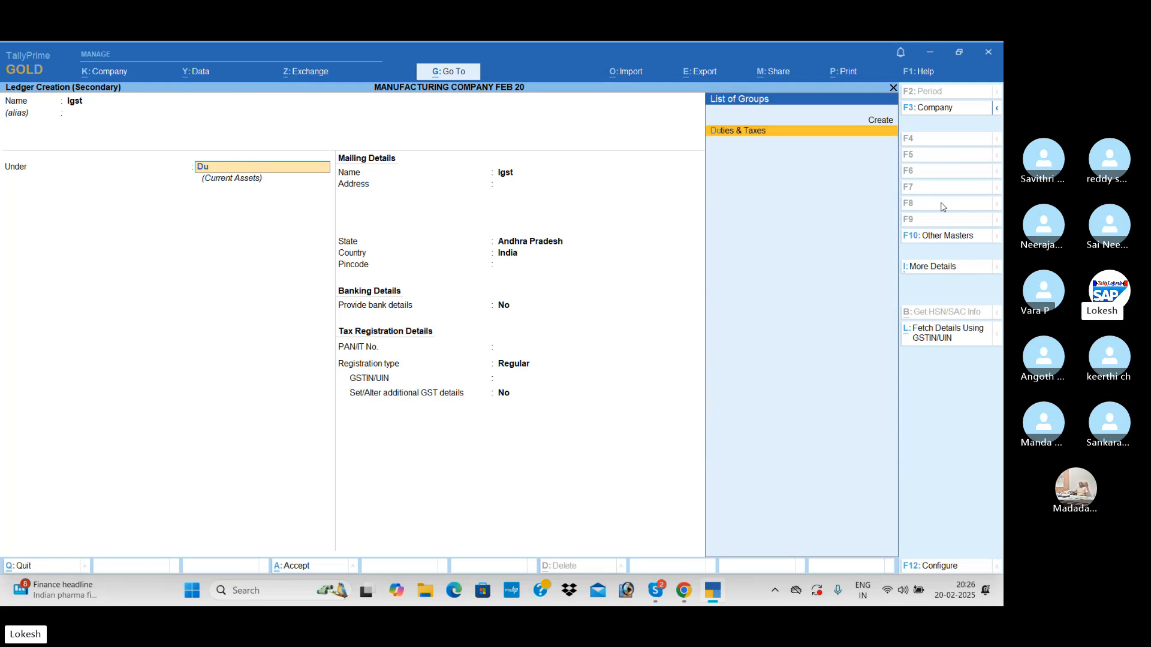
key(Return)
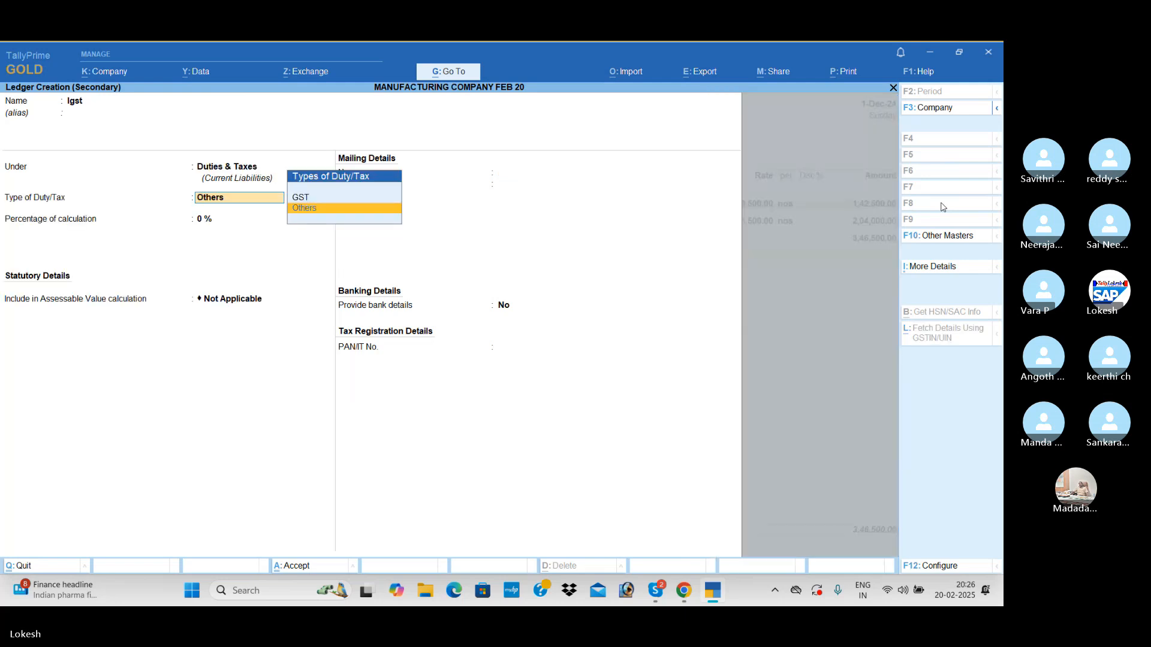
Set the Igst ledger's duty type to GST and tax type to IGST, and save it into the sales voucher
key(Return)
key(BackSpace)
key(Up)
key(Return)
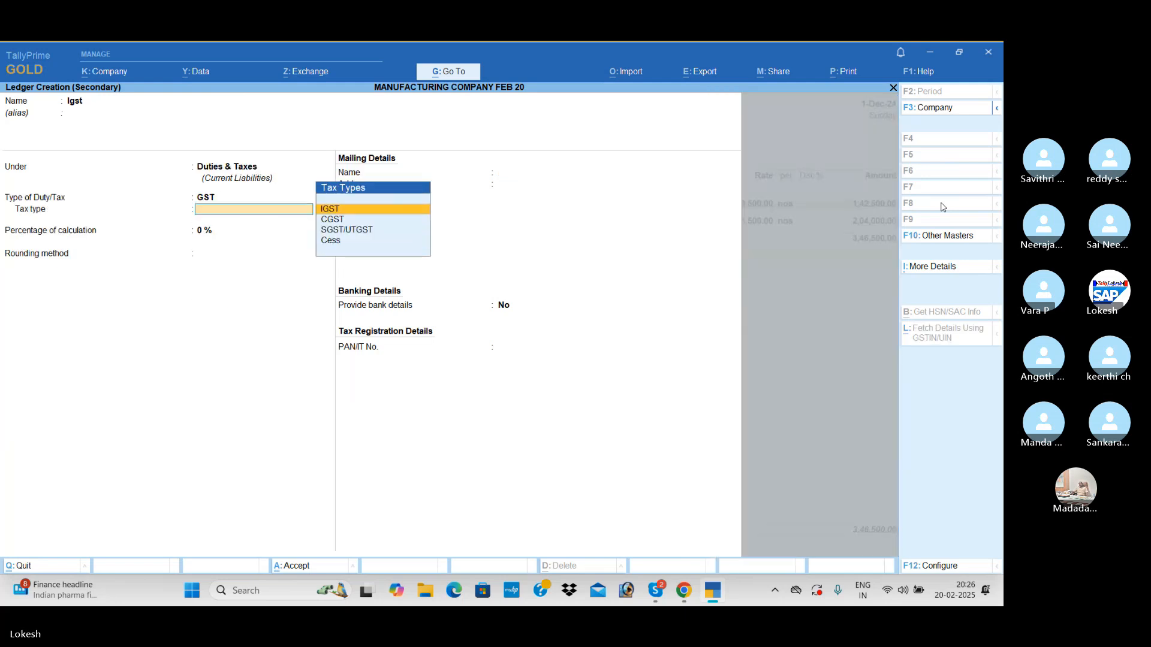
key(Down)
key(Return)
key(Return)
key(Return)
key(Return)
key(Return)
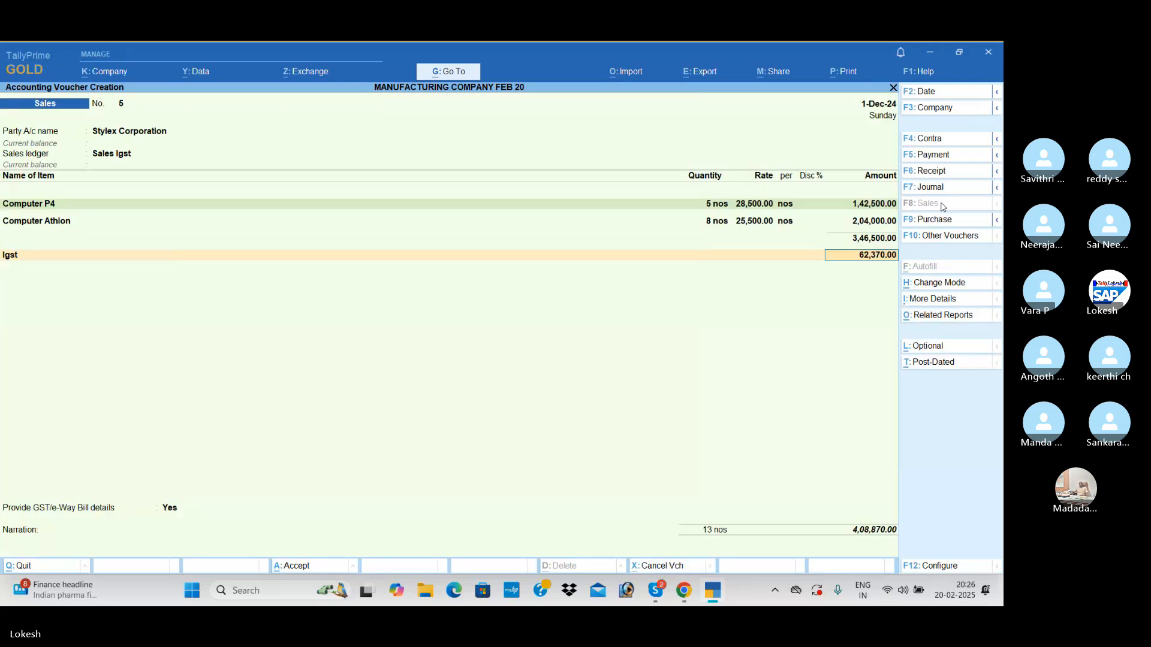
Accept the Igst amount, set Provide GST/e-Way Bill details to No and save the sales voucher
key(Return)
key(Return)
key(Down)
key(Return)
key(Return)
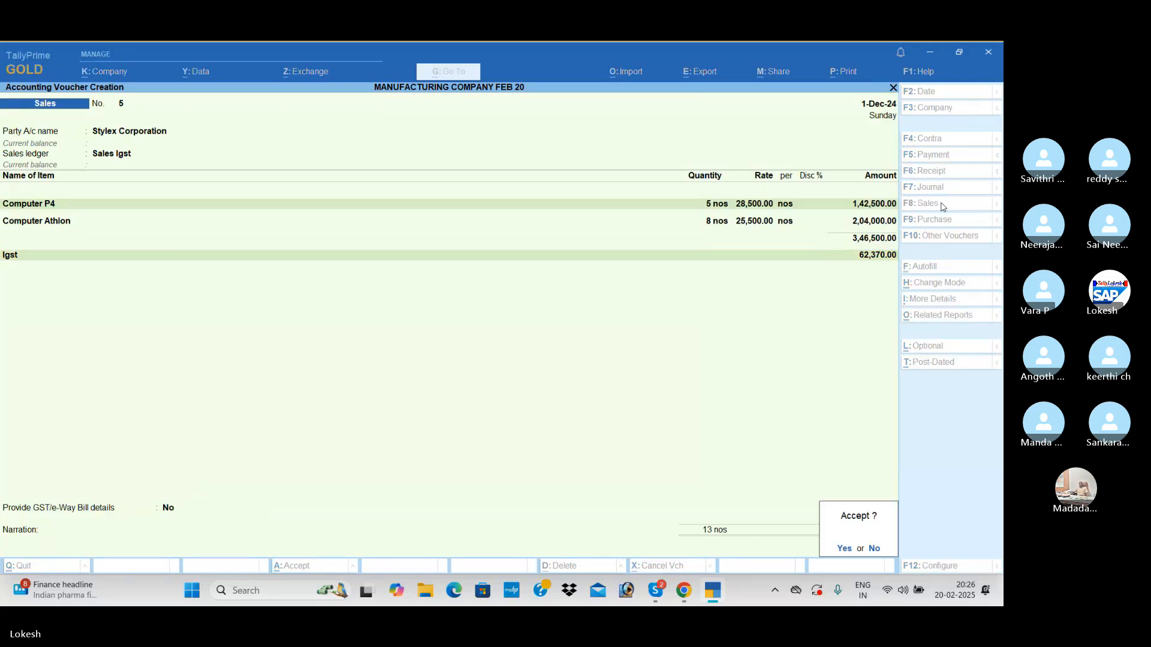
key(Return)
key(n)
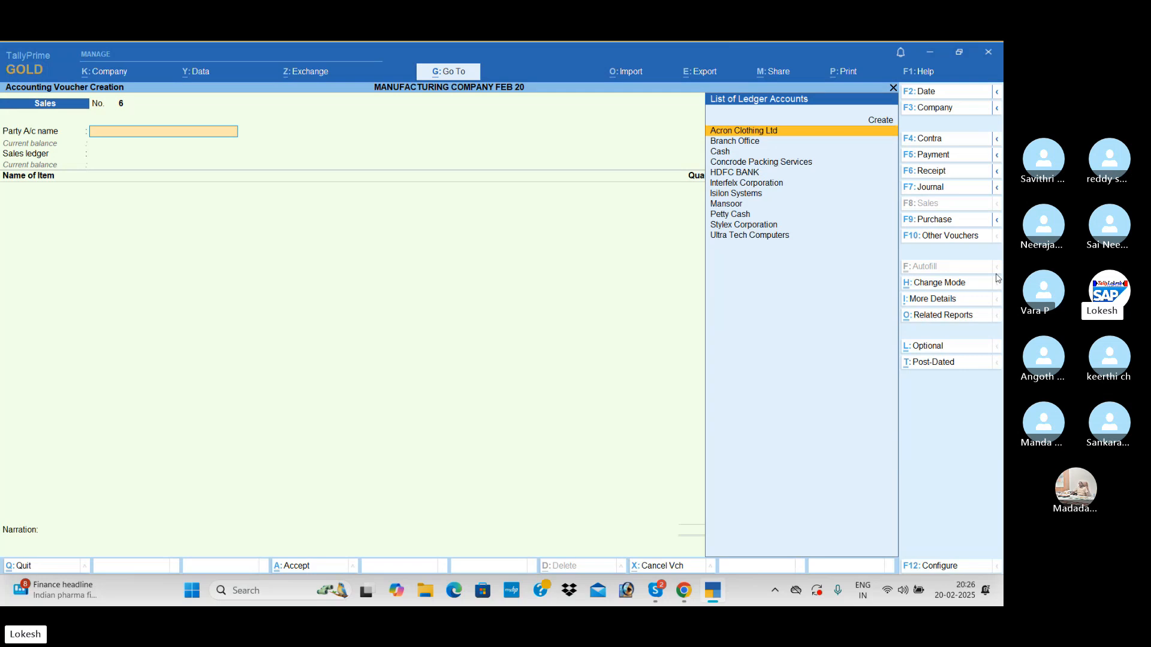
Switch the voucher type to Credit Note to record a sales return
click(948, 238)
key(Up)
key(Up)
key(Up)
key(Up)
key(Up)
key(Up)
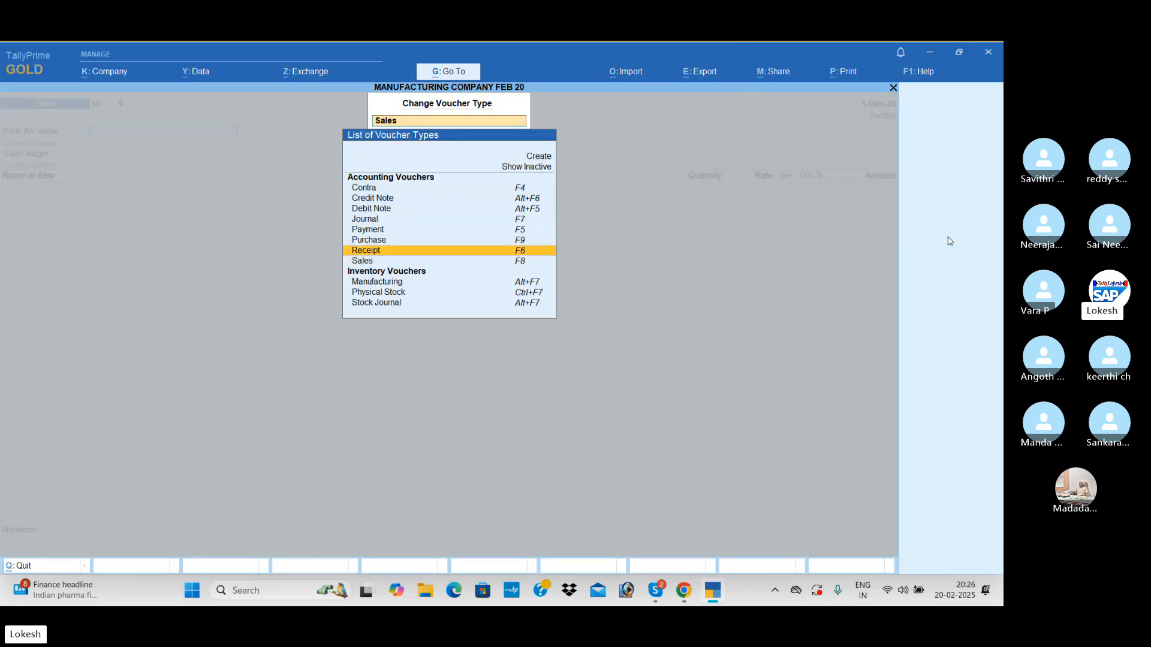
key(Return)
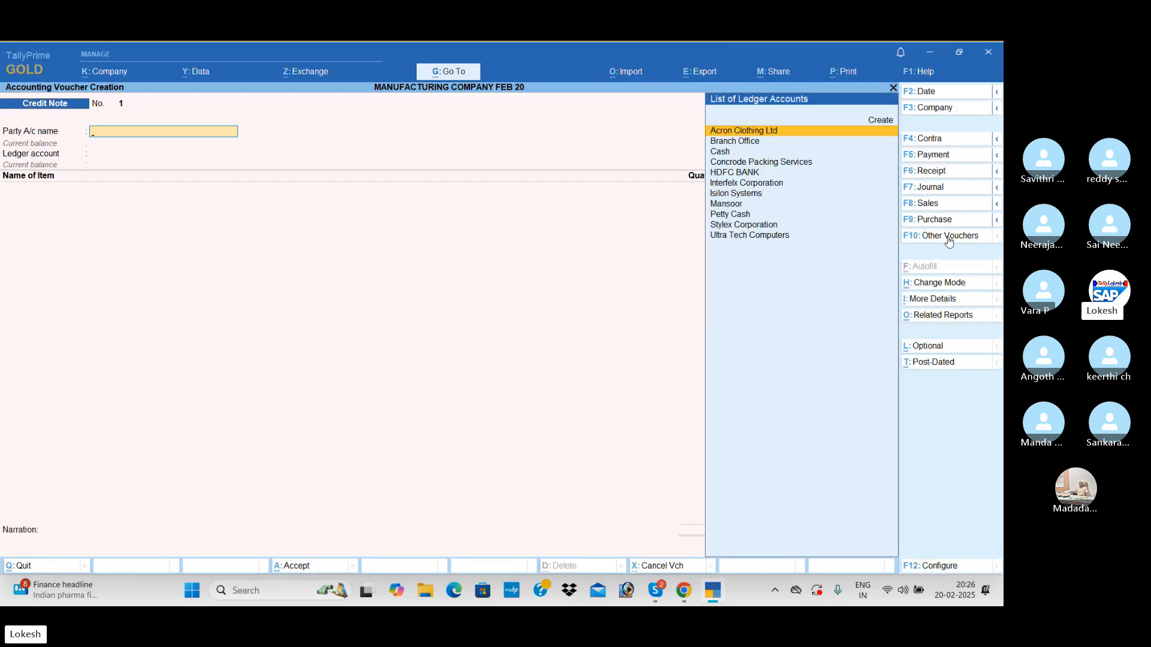
Choose Stylex Corporation as the credit note's party, accept its receipt details and select Sales Igst as the ledger account
text(sty)
key(Return)
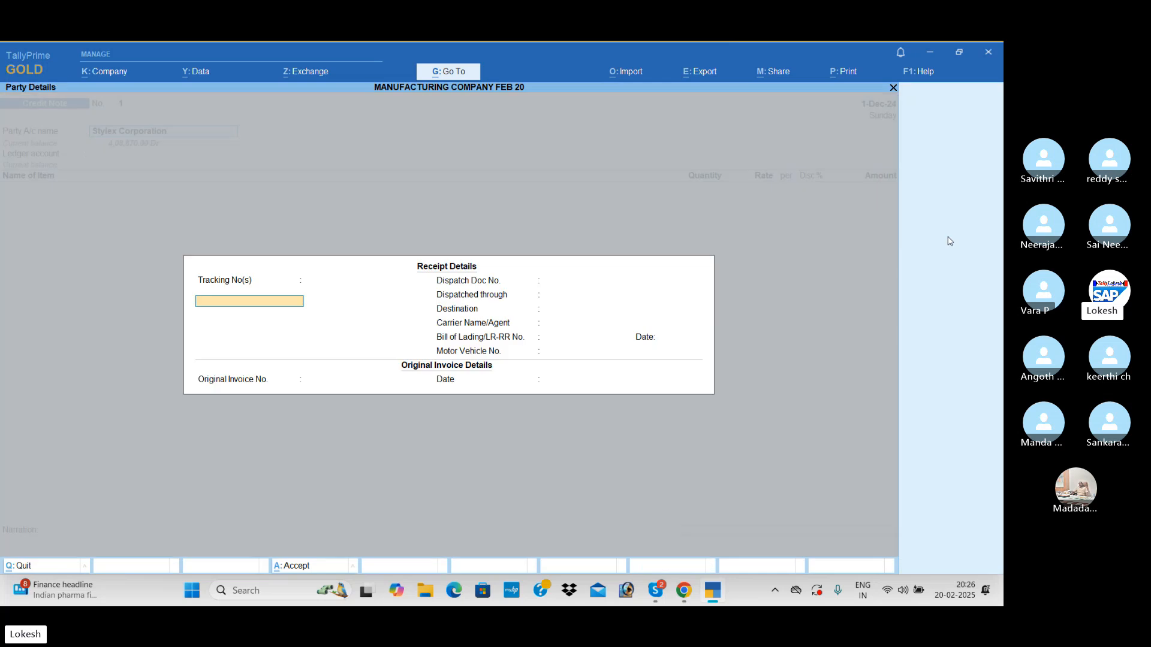
key(ctrl+a)
key(Down)
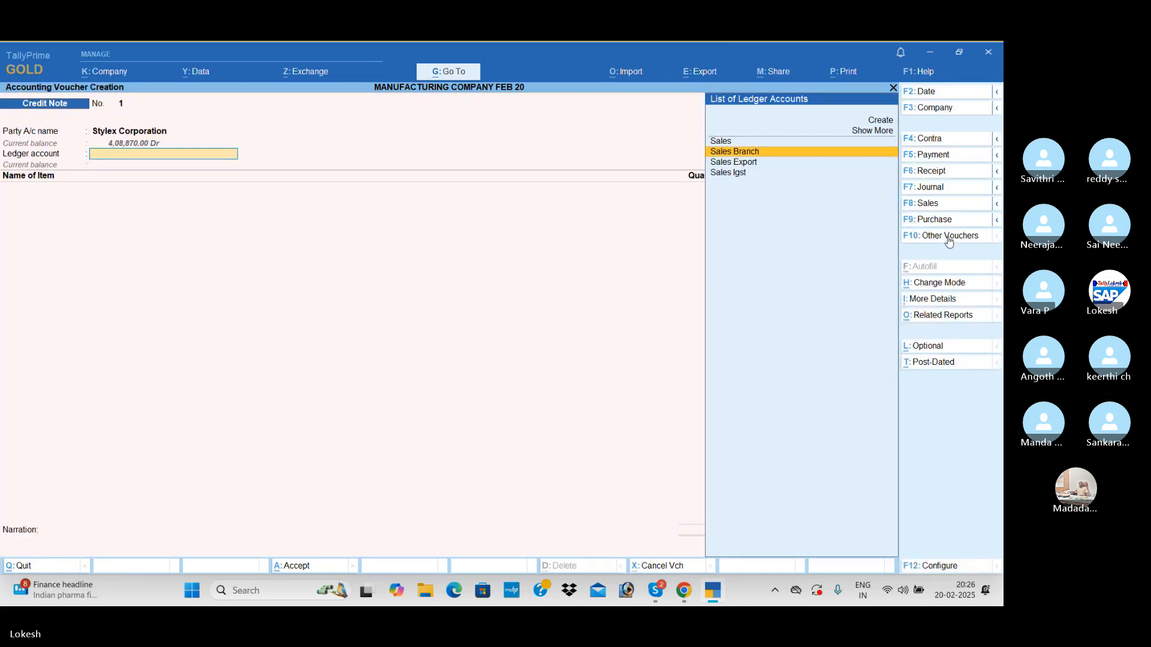
key(Down)
key(Down)
key(Return)
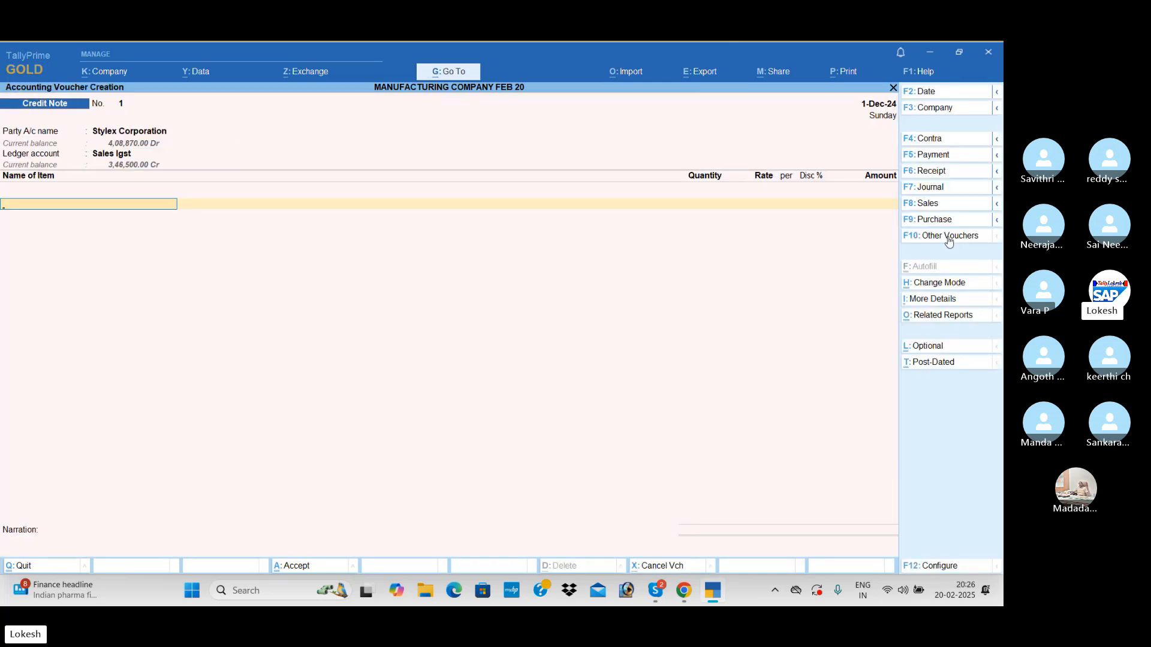
Enter 1 nos of Computer Athlon at 25,500 as the returned item and end the item list
text(Co)
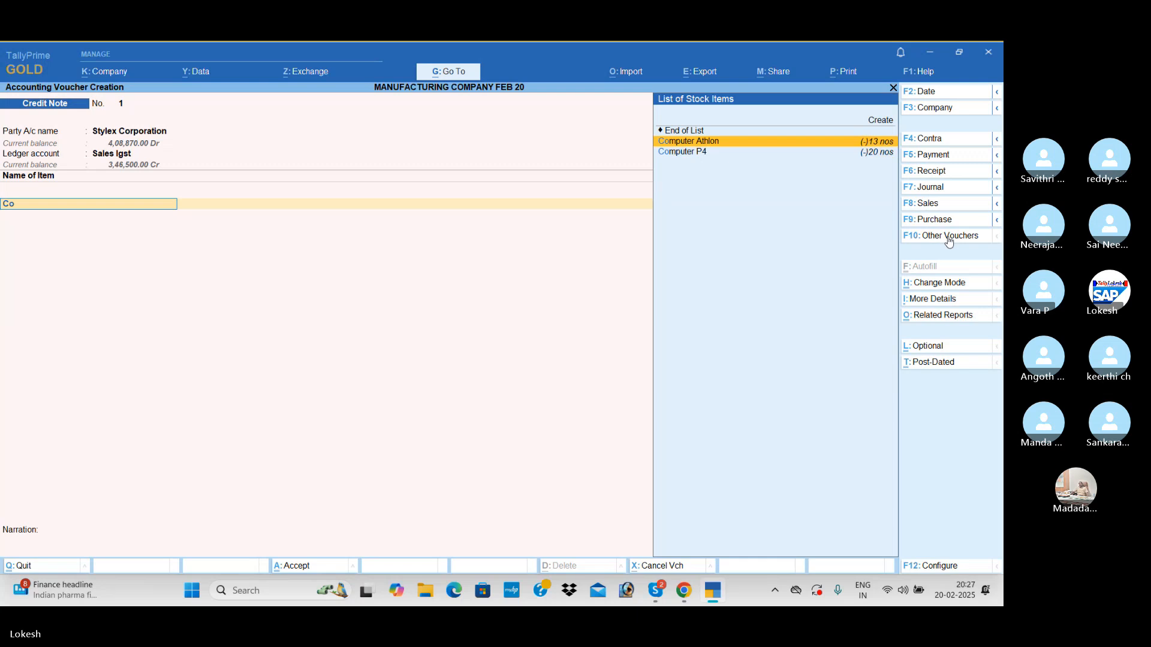
key(Return)
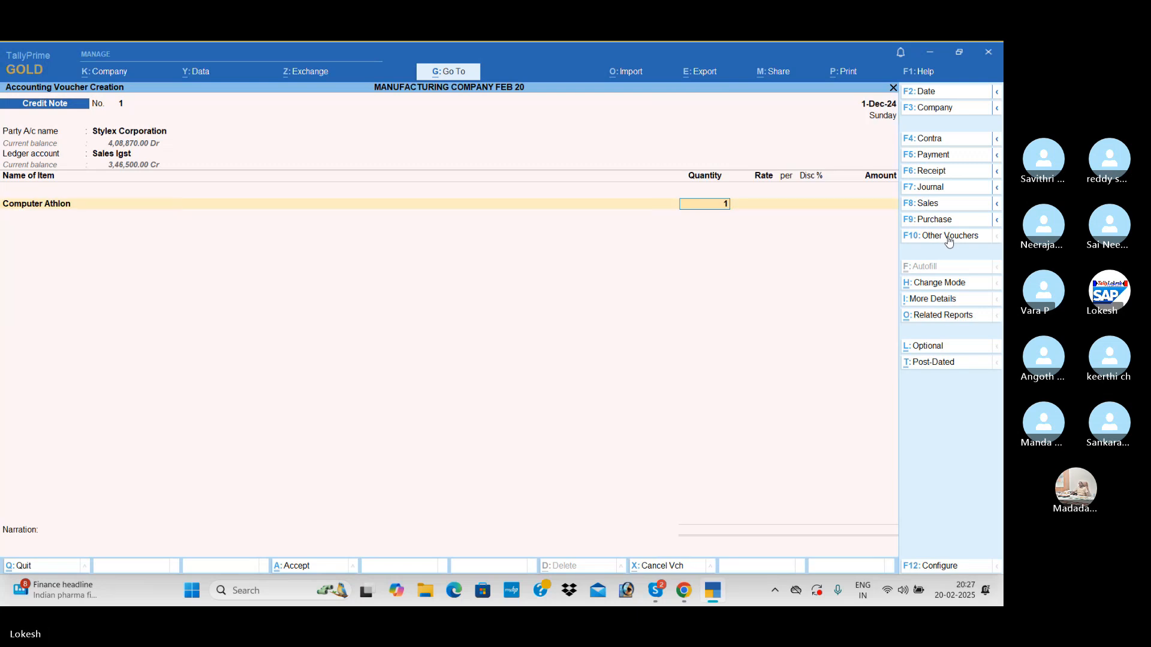
text(1)
key(Return)
key(Return)
key(Return)
key(Return)
key(Return)
key(Return)
key(Return)
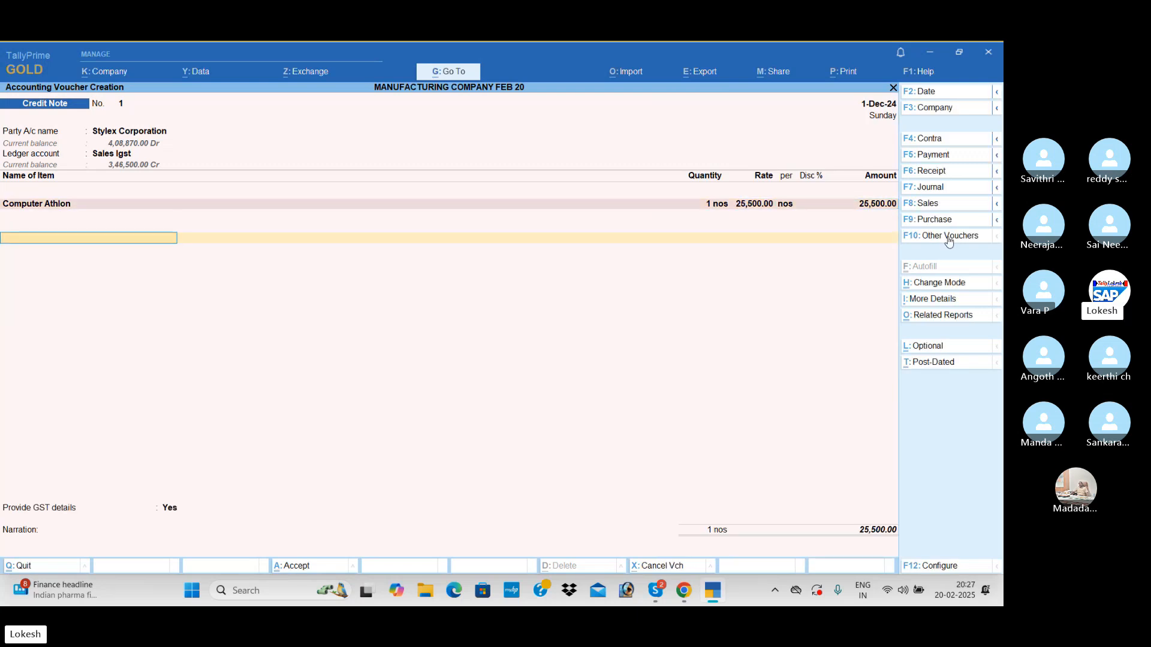
Add the Igst ledger to the credit note, set Provide GST details to No and save the voucher
text(ig)
key(Return)
key(Return)
key(Return)
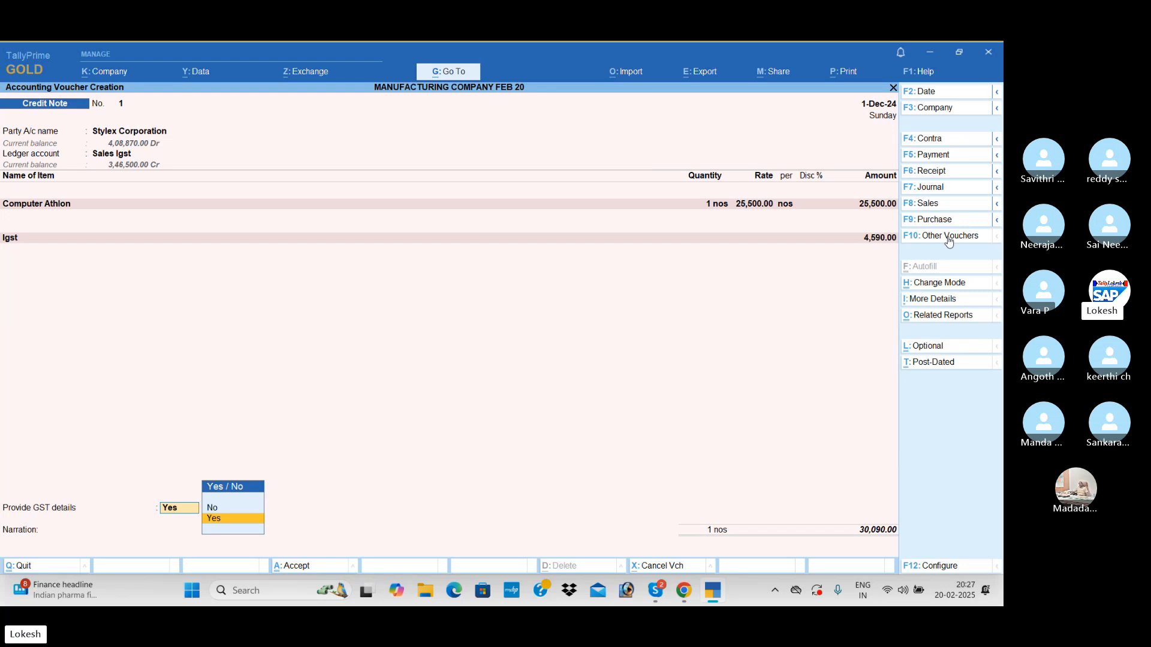
key(n)
key(Return)
key(Return)
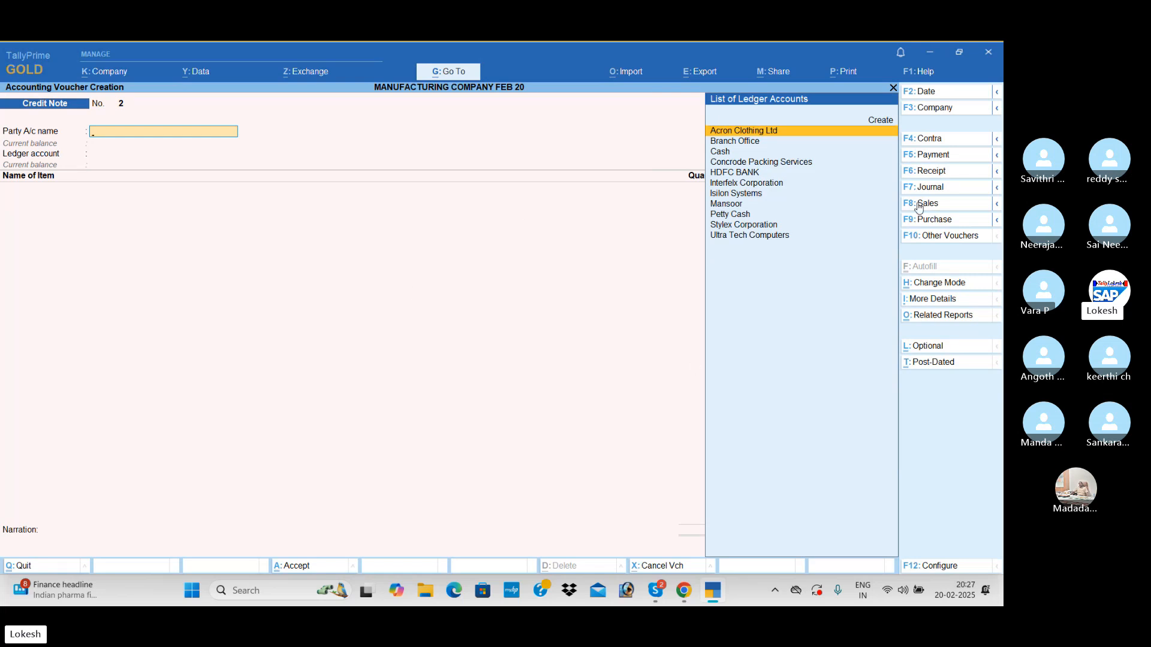
Start a journal voucher debiting Profit & Loss A/c and calculate 556017.29*20/100 with the built-in calculator
click(948, 186)
text(Pr)
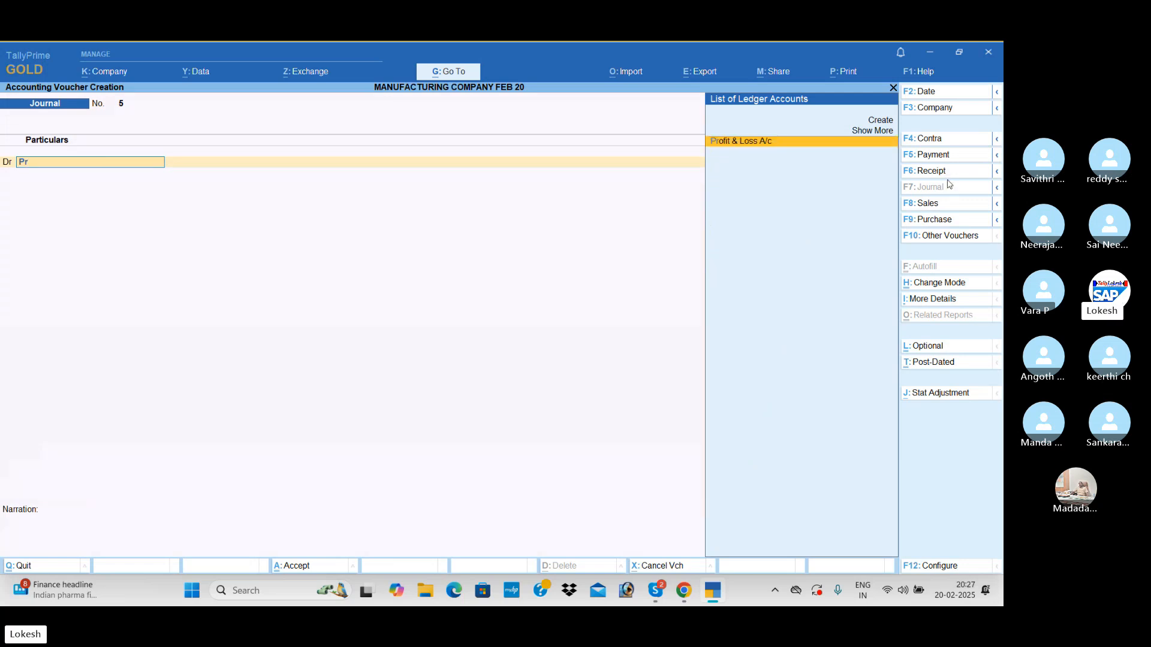
key(Return)
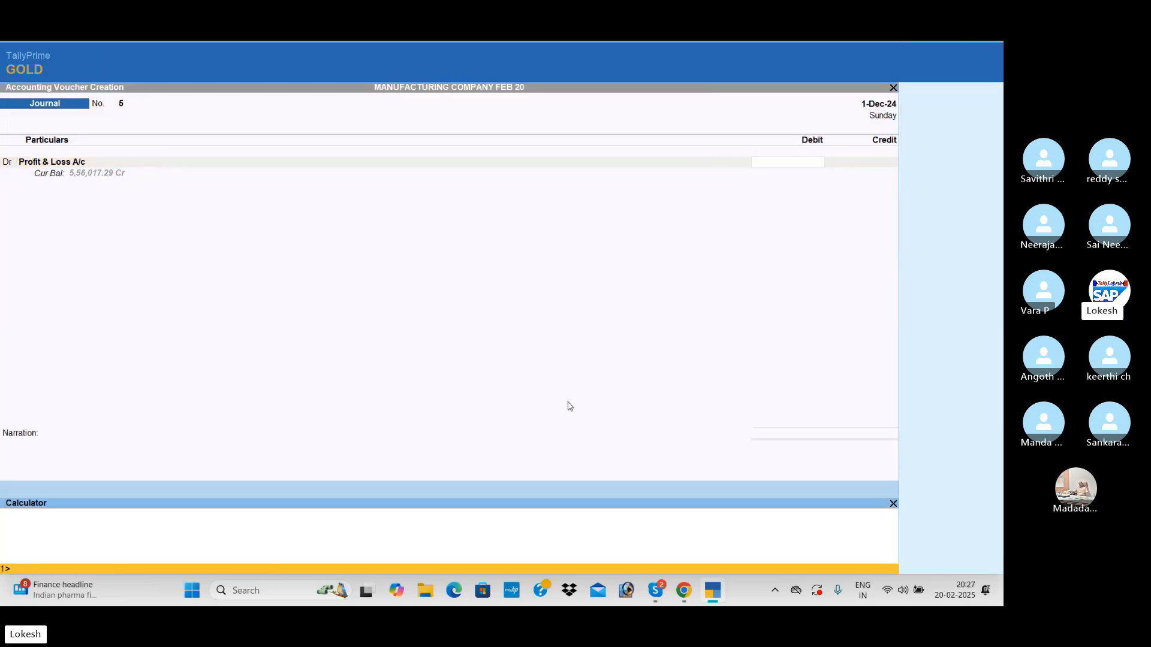
key(ctrl+n)
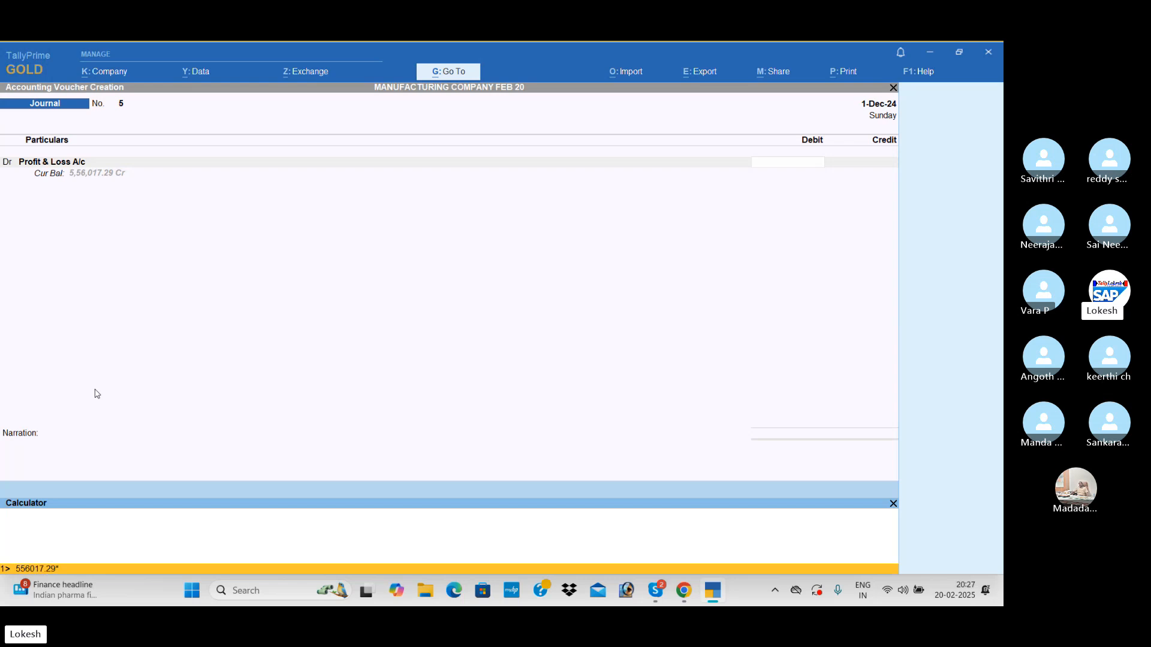
text(20/)
text(100)
key(Return)
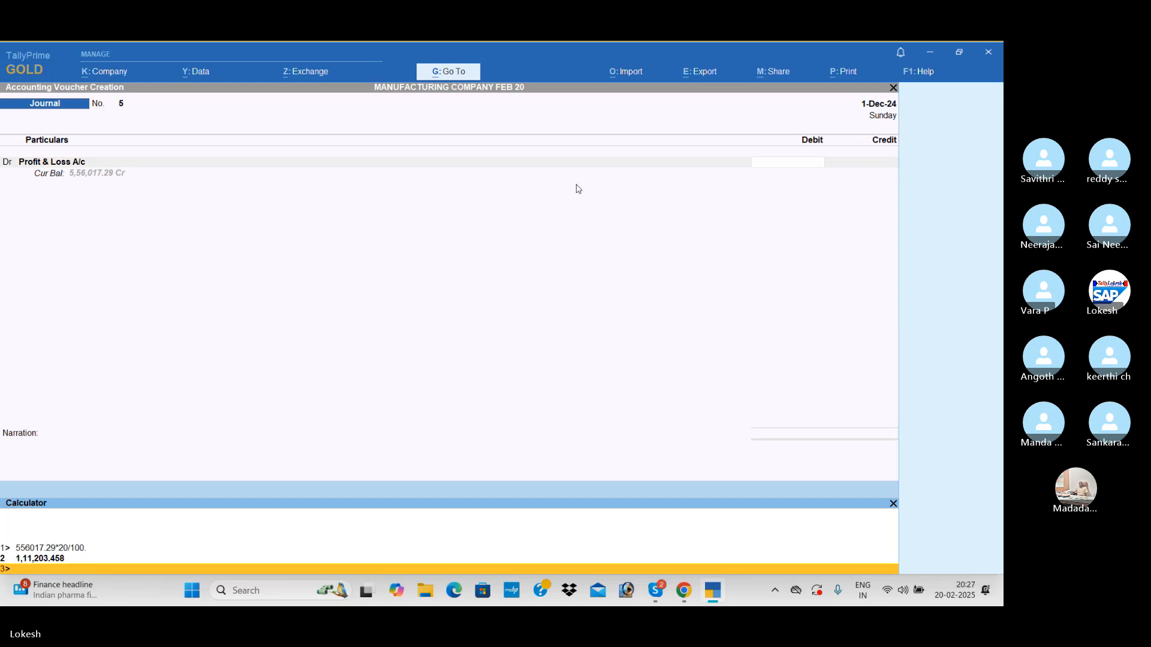
Enter 5,56,017.29 as the debit amount for Profit & Loss A/c in the journal
click(791, 163)
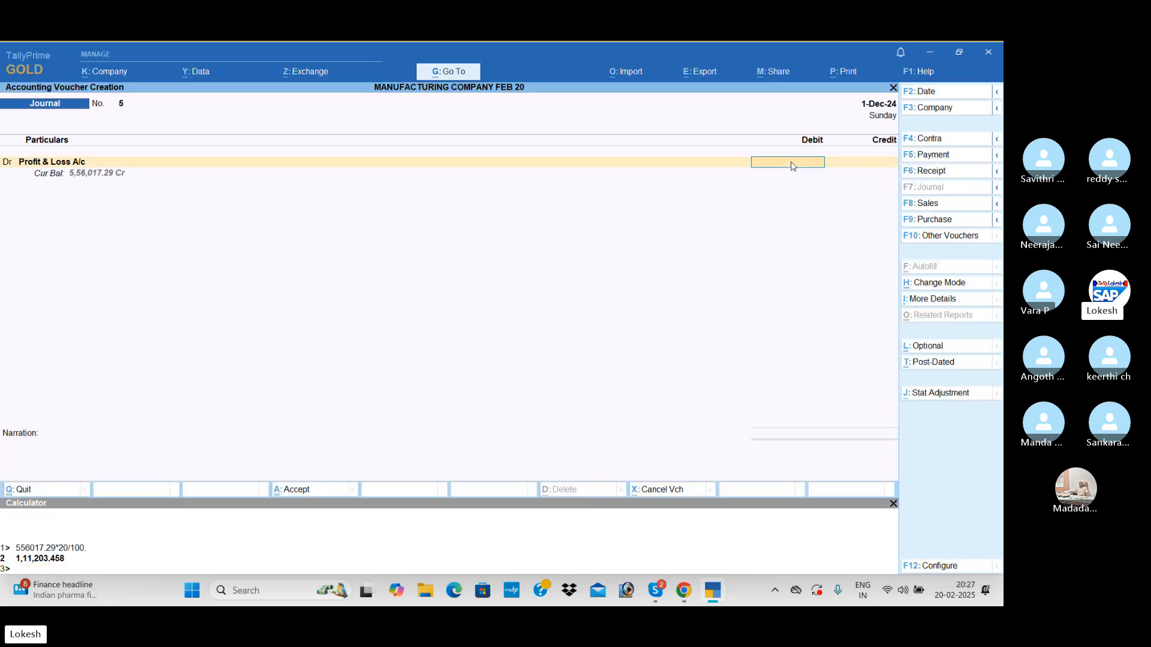
text(5,5)
text(6,01)
text(7.29)
key(Return)
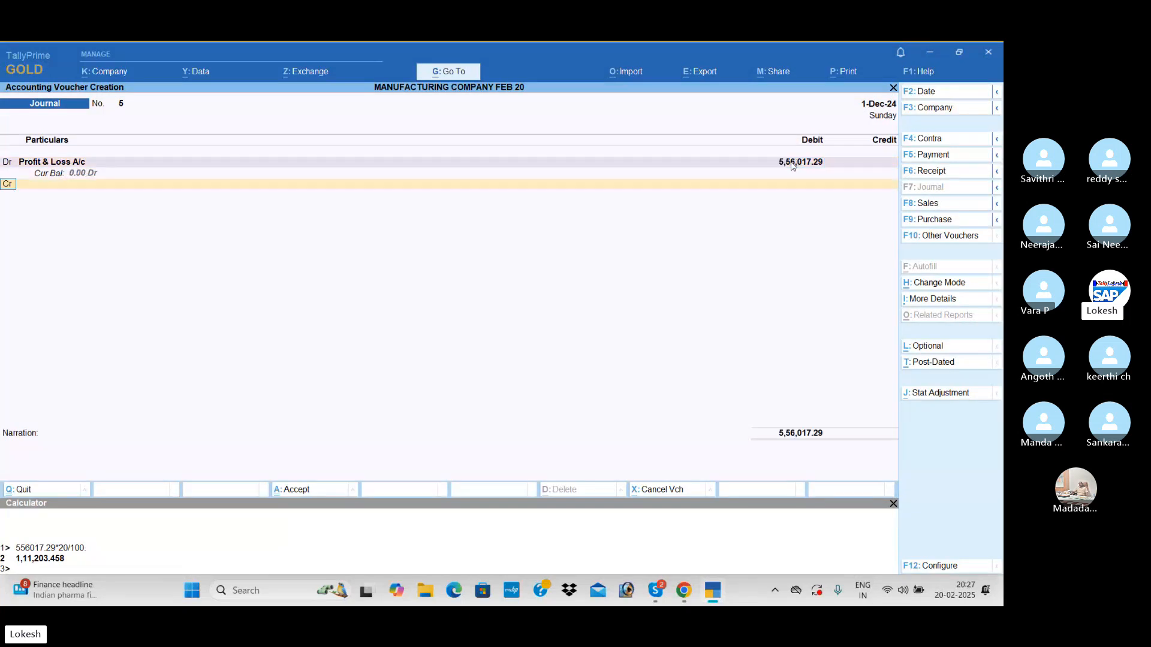
Create a General Reserve ledger under Reserves & Surplus from the journal's credit line and save it
key(Return)
key(alt+c)
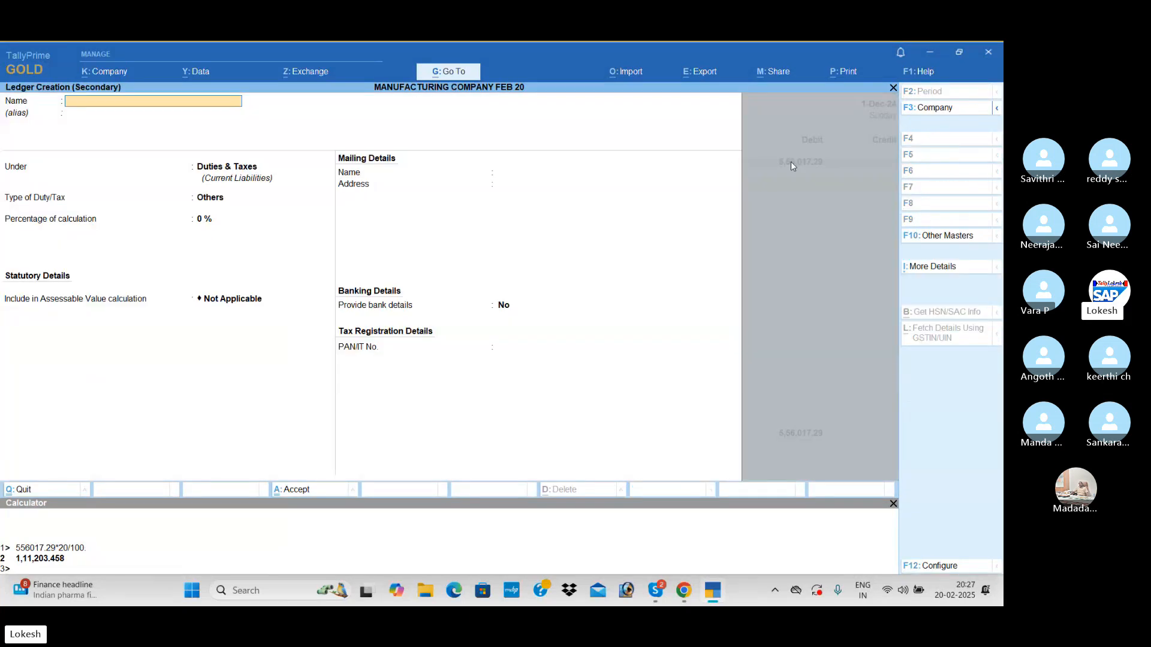
text(General Re)
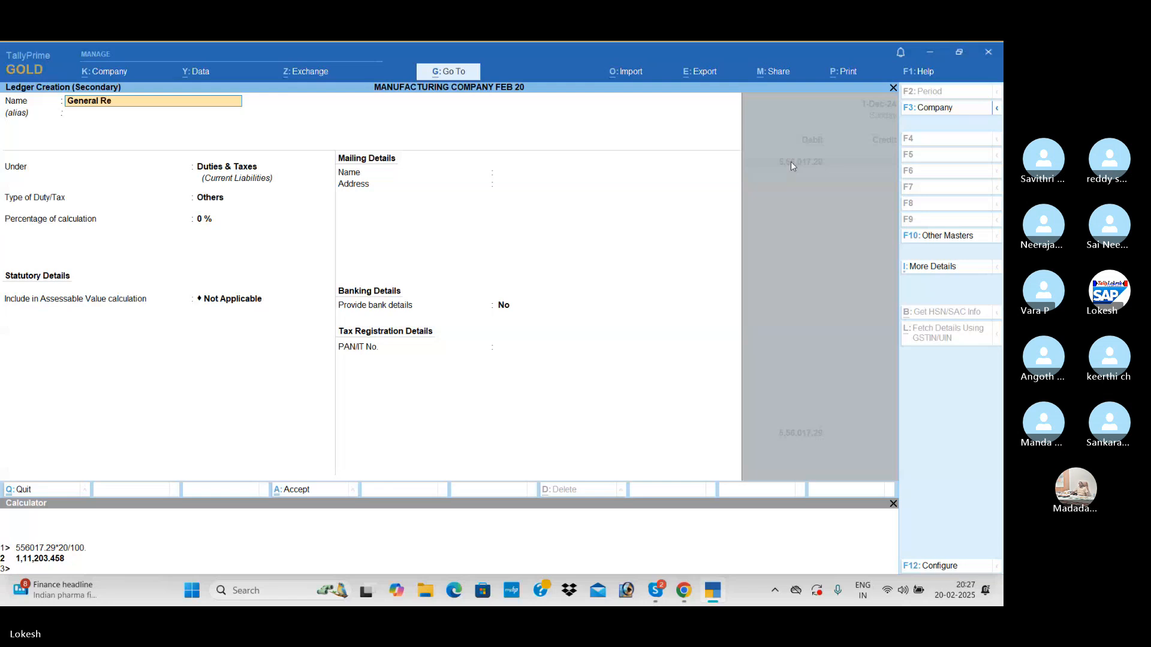
text(serve)
key(Return)
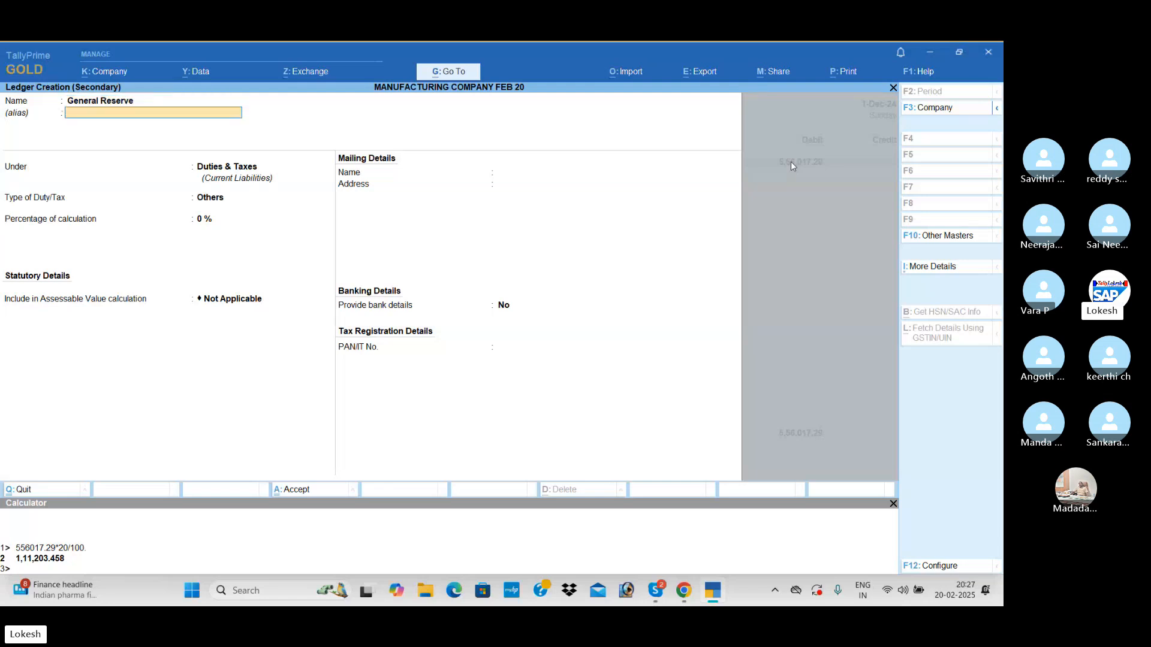
key(Return)
text(Re)
key(Return)
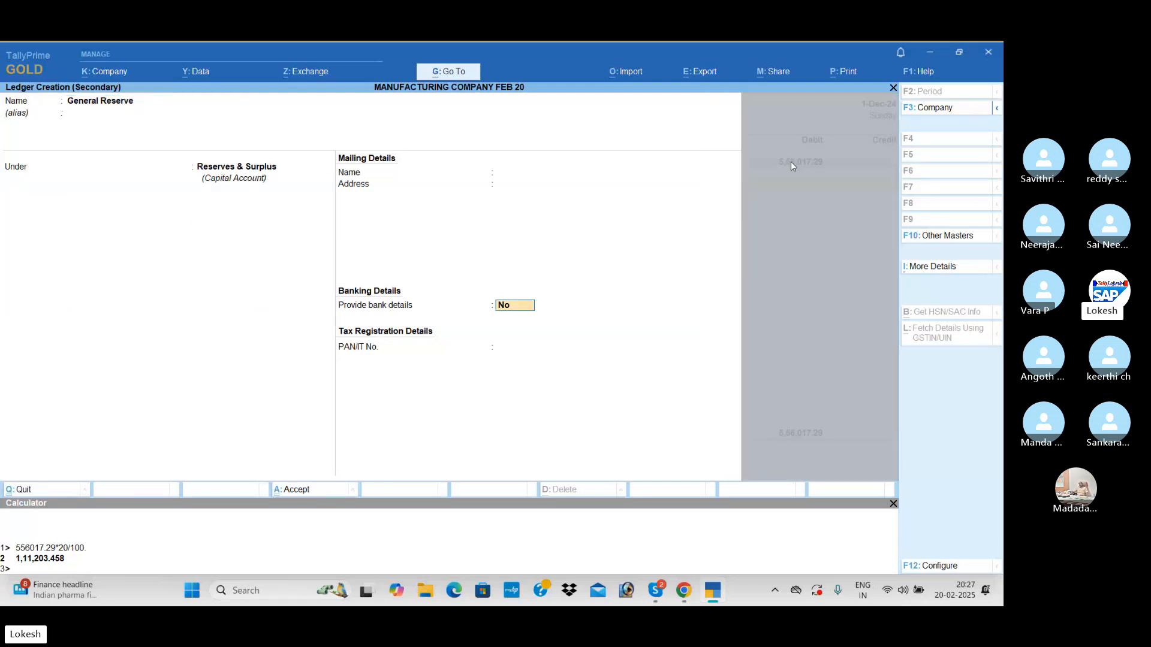
key(Return)
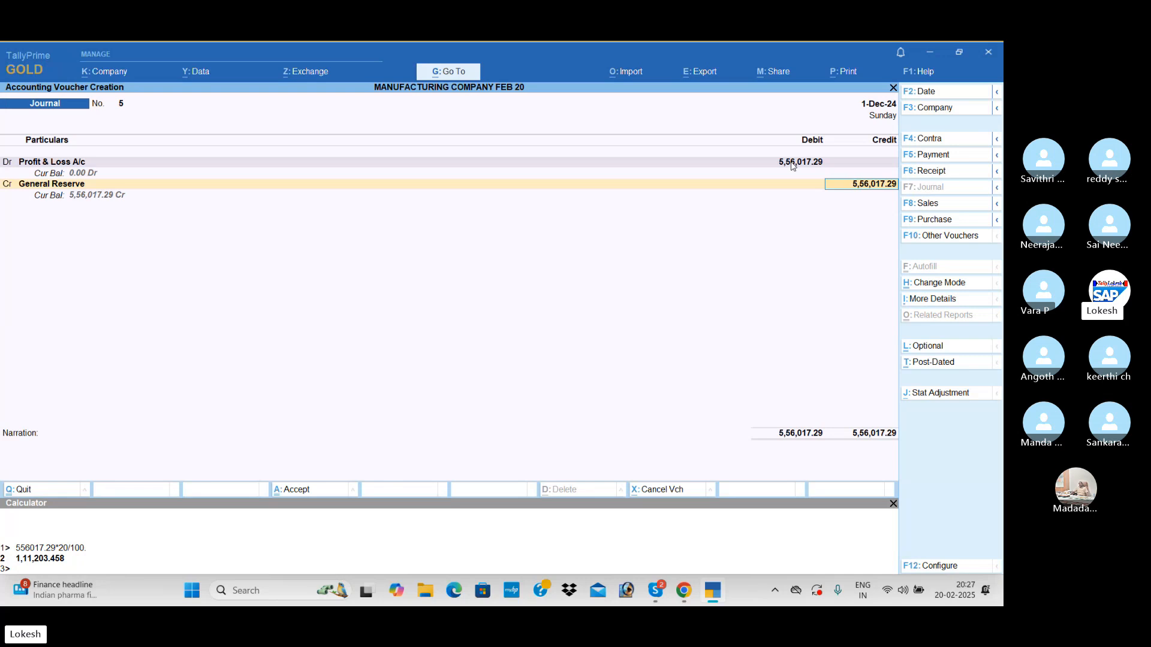
Set the General Reserve credit amount to 1,11,203.458
text(1,11)
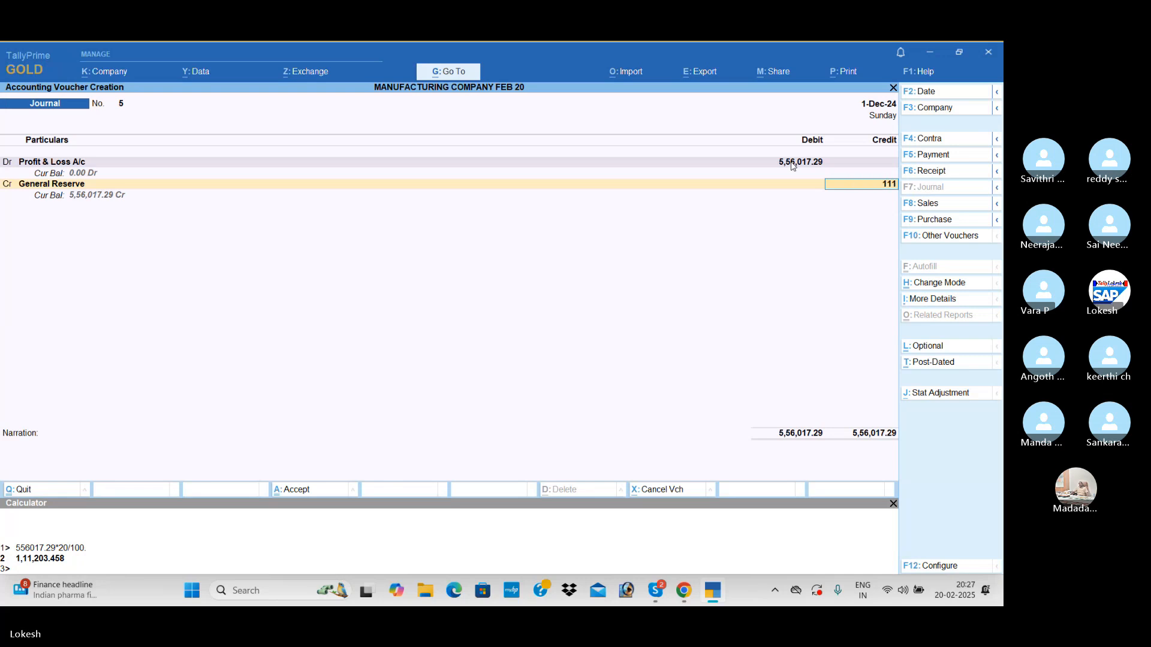
text(,203.)
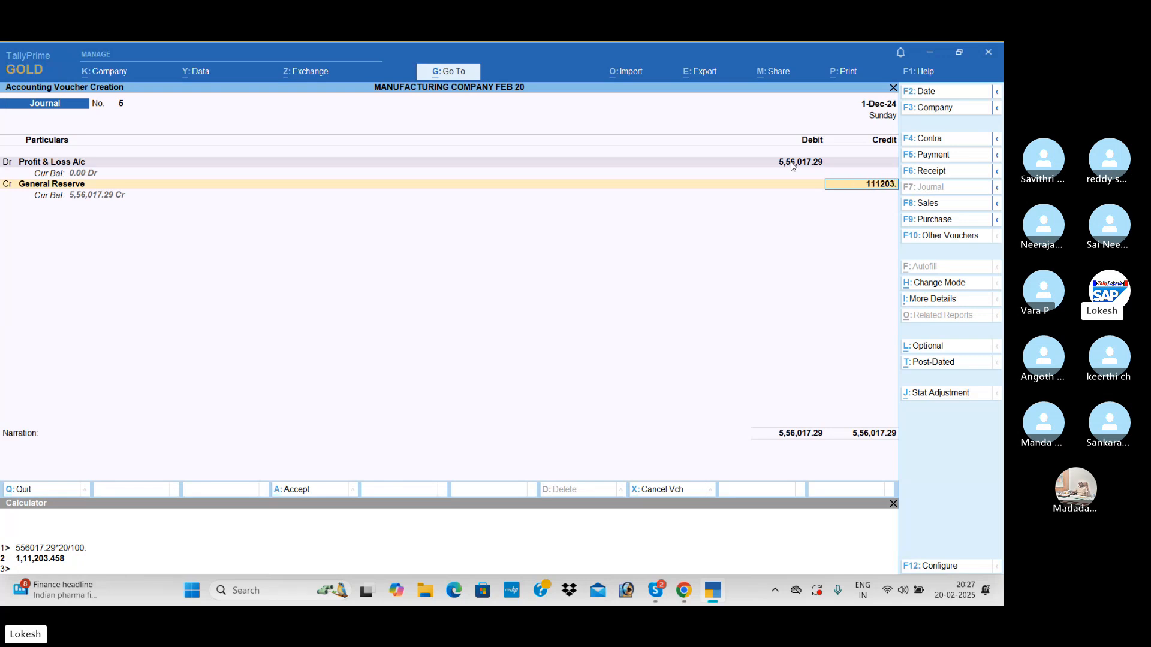
text(46)
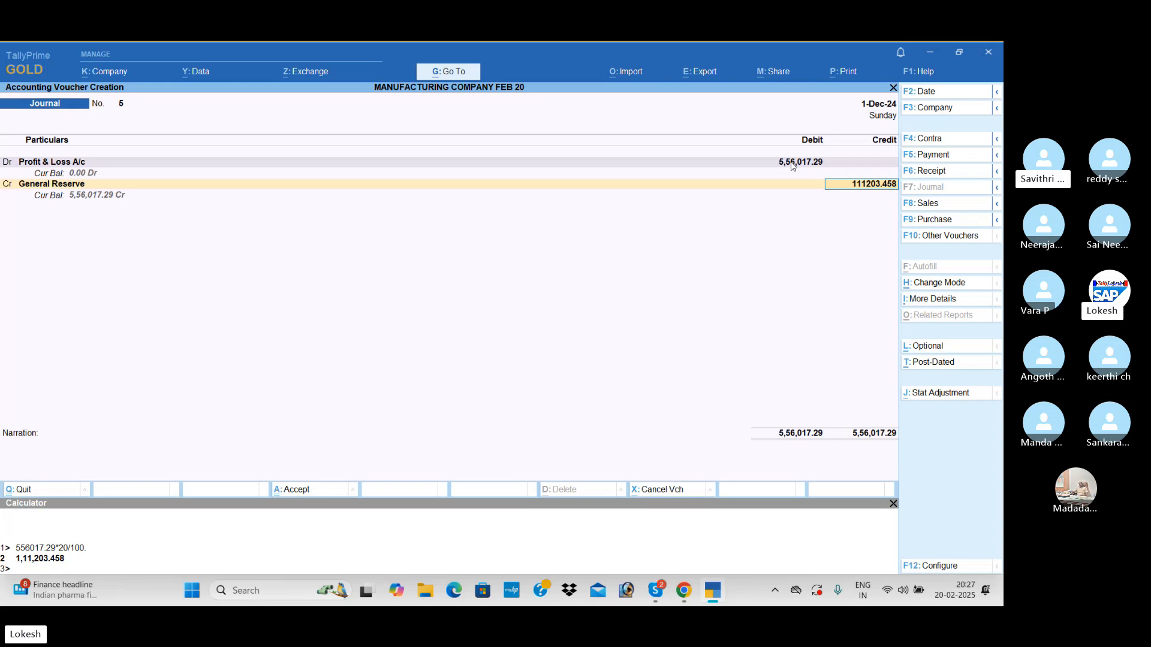
key(Return)
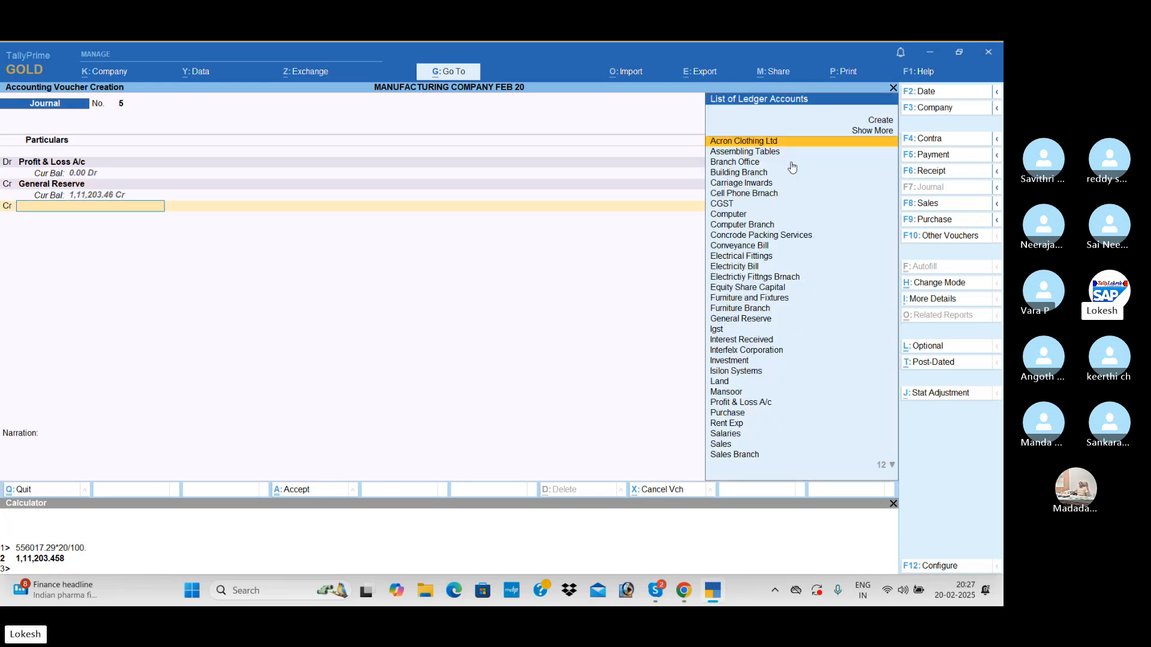
Credit the remaining 4,44,813.83 to Equity Share Capital, save the journal and leave voucher entry
text(Ca)
key(Down)
key(Down)
key(Return)
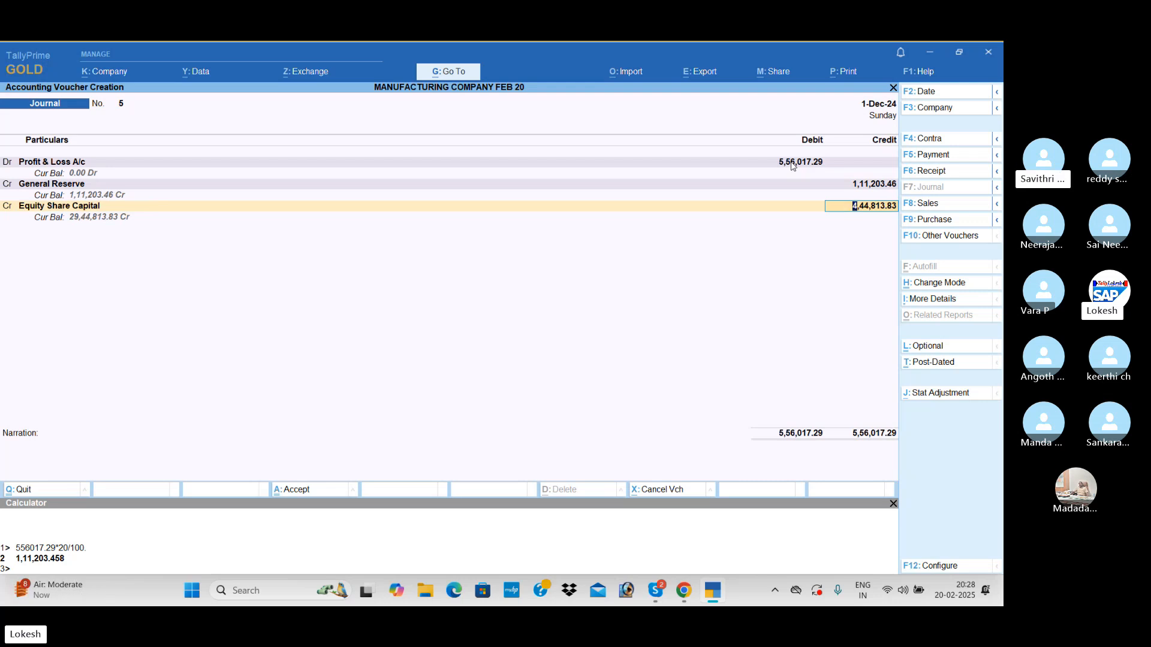
key(Return)
key(Return)
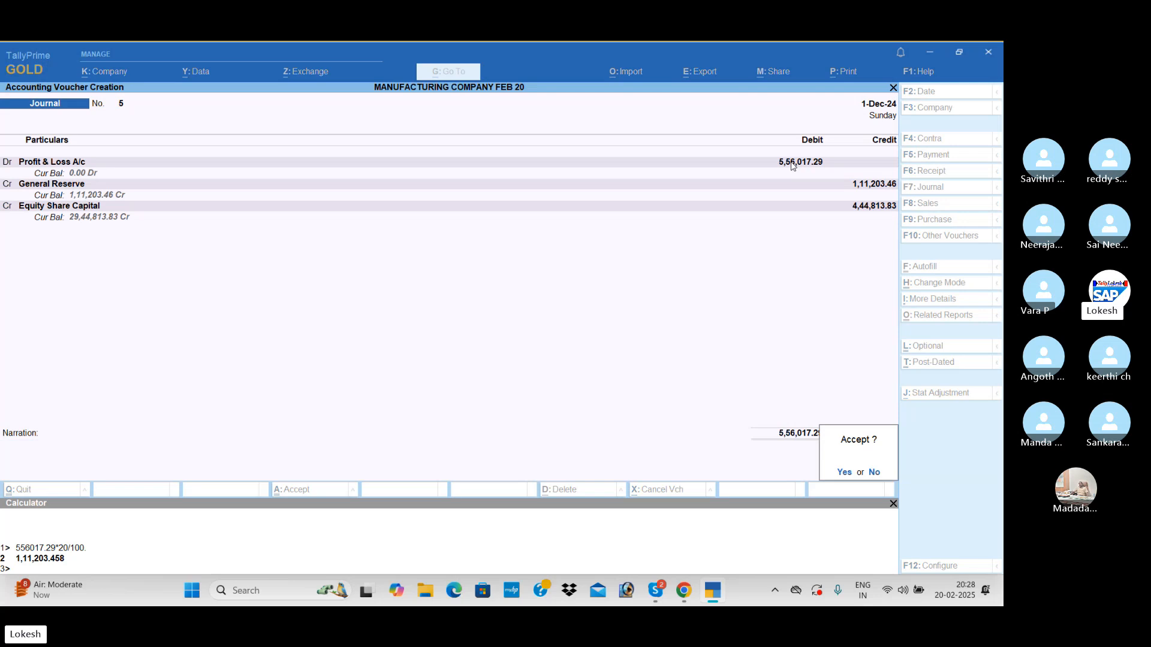
key(Return)
key(Escape)
key(y)
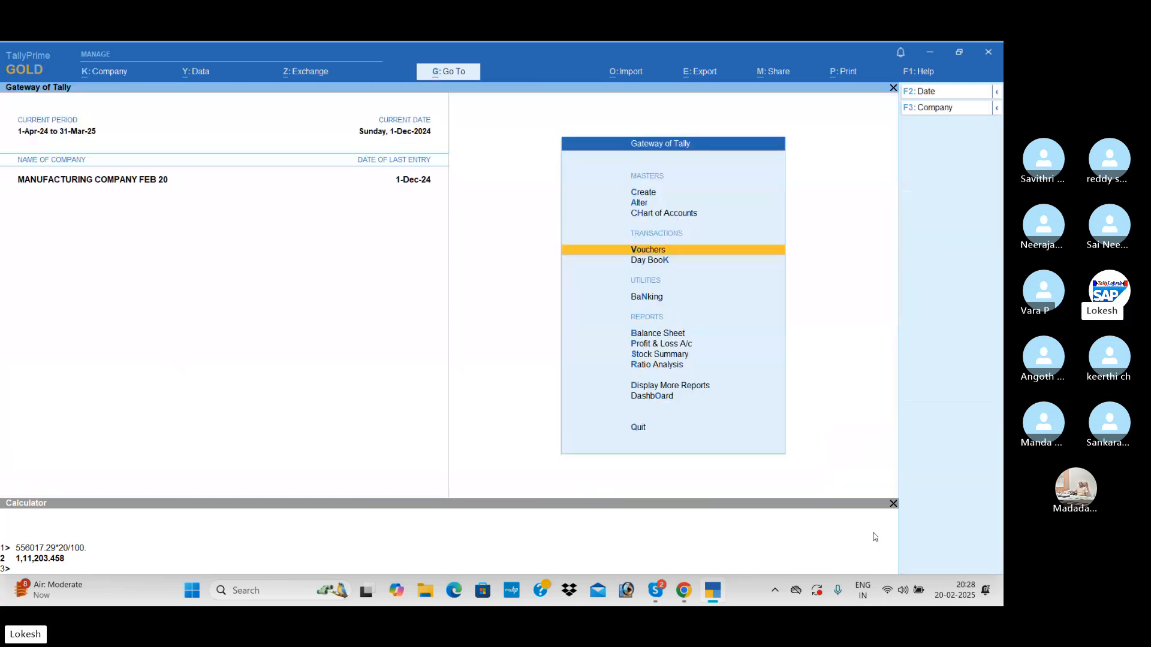
Close the calculator and check the profit transfer to reserves and capital in the Balance Sheet
click(893, 504)
key(Down)
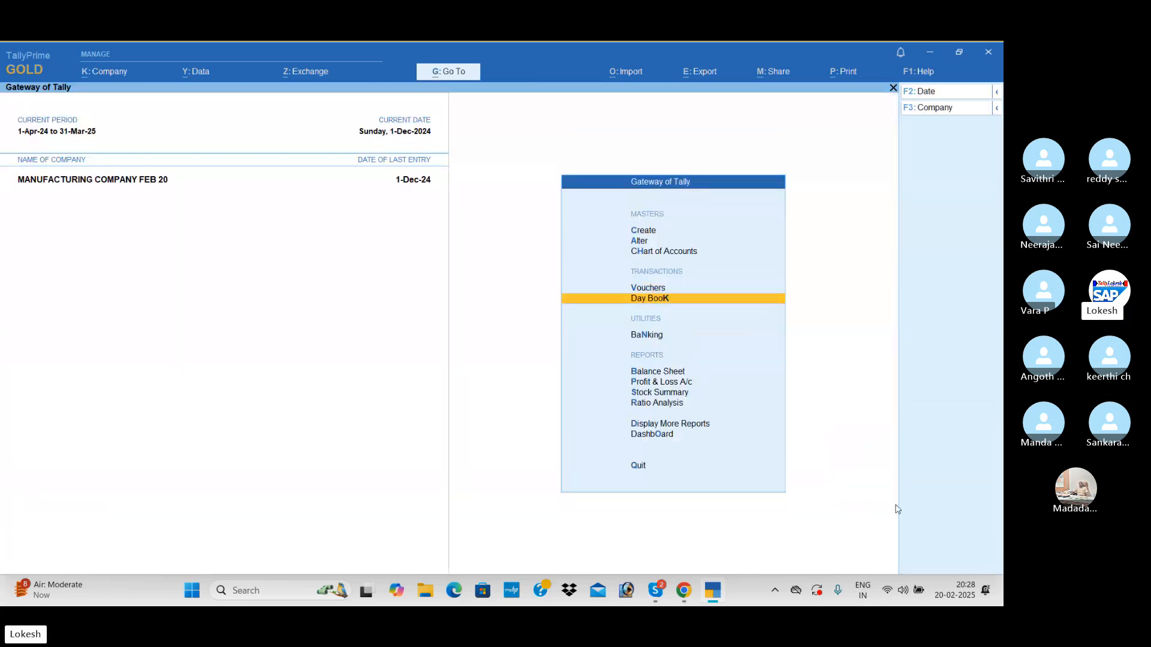
key(Down)
key(Down)
key(Down)
key(Up)
key(Return)
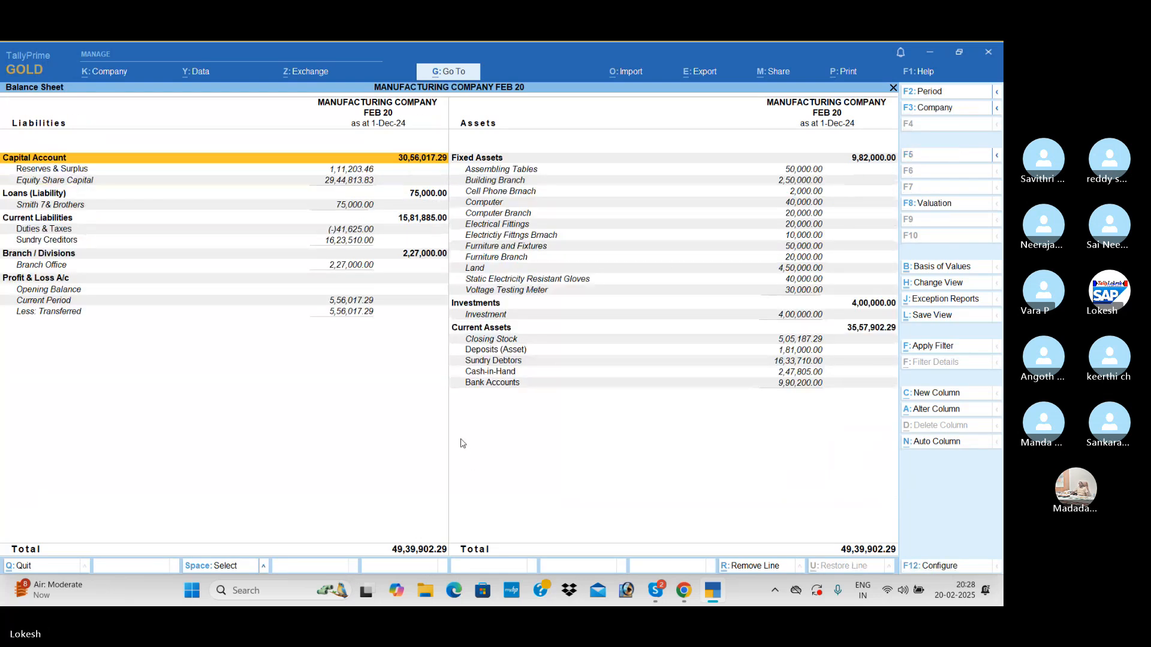
key(Escape)
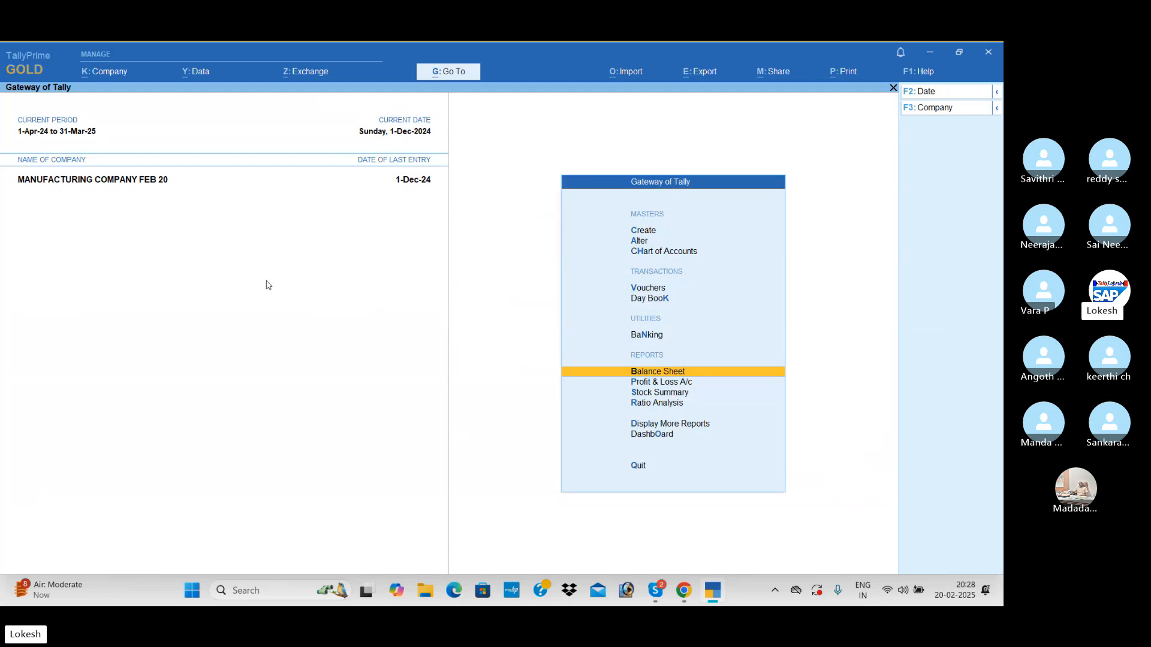
Split the data of MANUFACTURING COMPANY FEB 20 from 1-4-25 and confirm the split
click(199, 73)
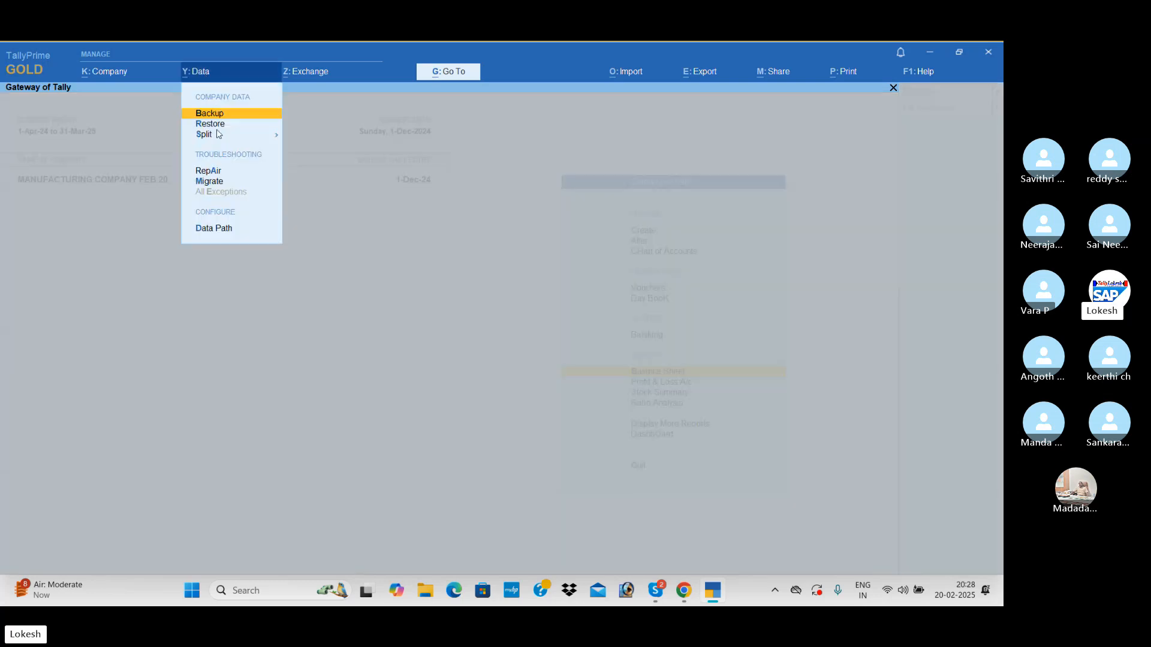
click(218, 135)
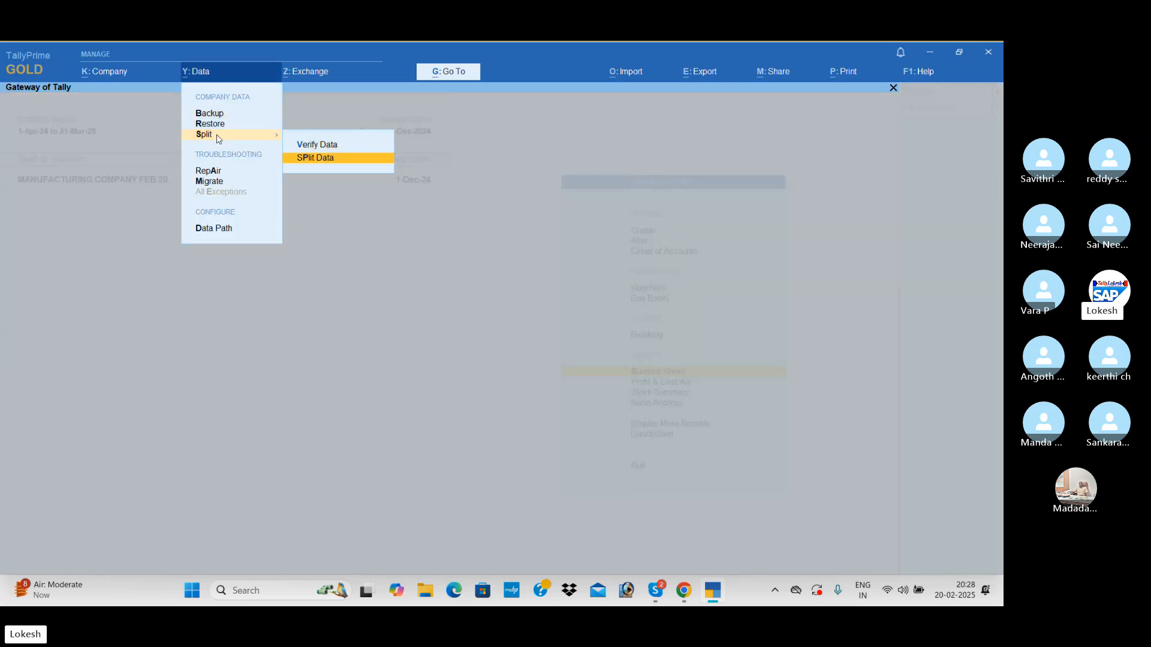
key(Return)
text(1-4-25)
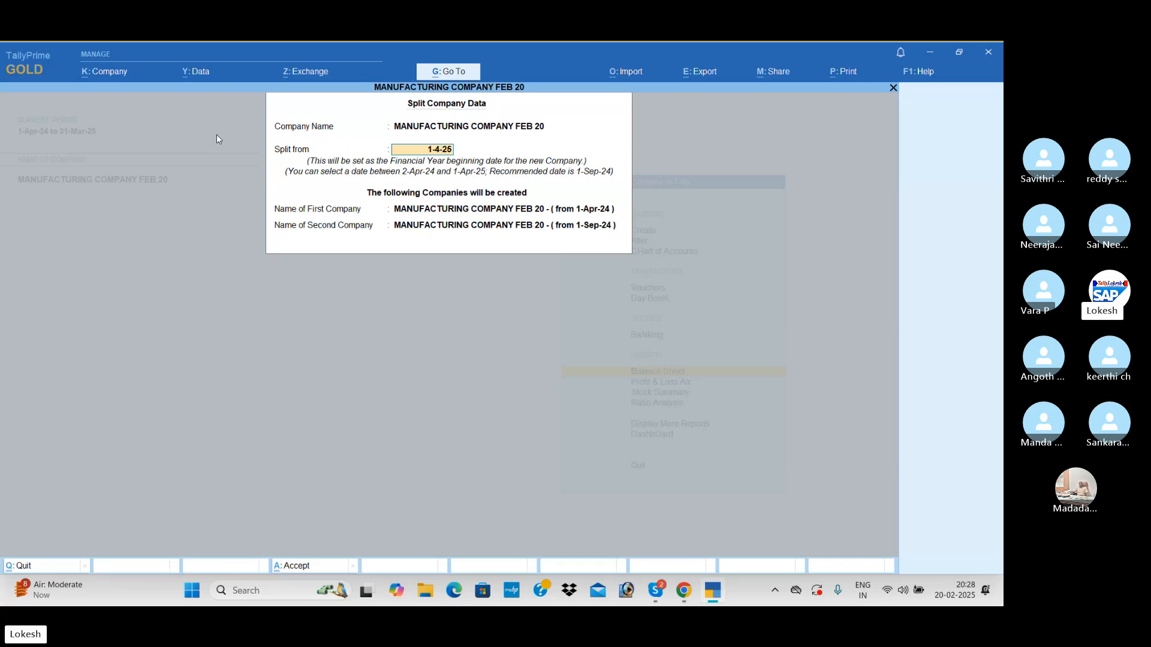
key(Return)
key(Return)
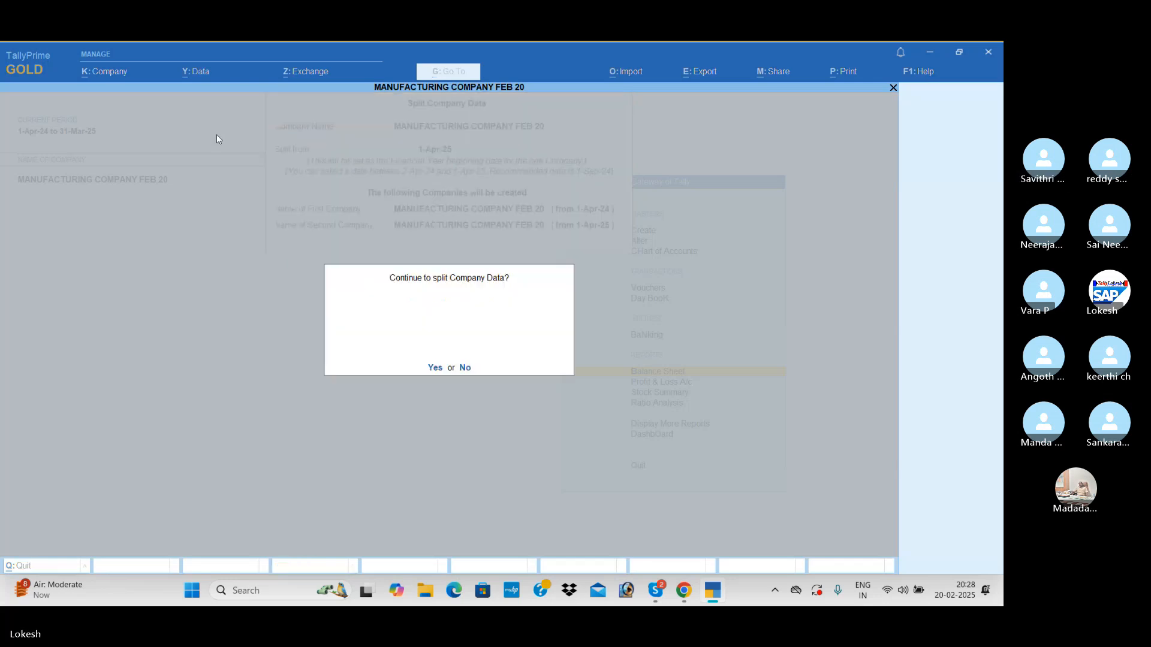
key(Return)
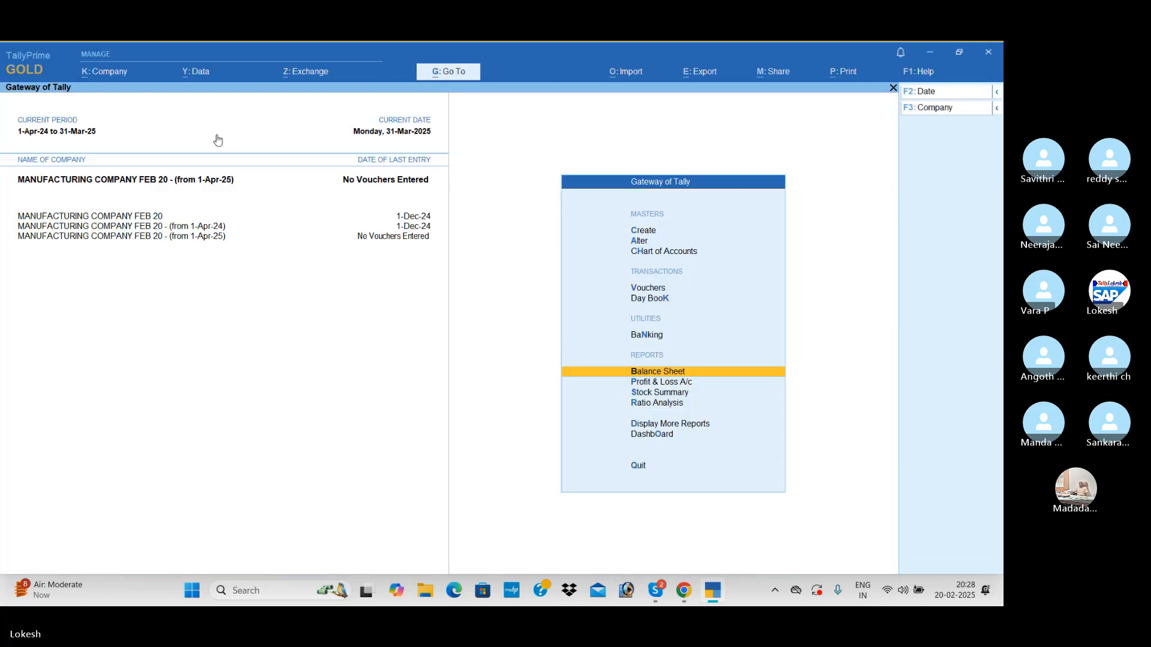
Delete the split company MANUFACTURING COMPANY FEB 20 - (from 1-Apr-24) through company alteration
click(107, 73)
key(Down)
key(Return)
key(Up)
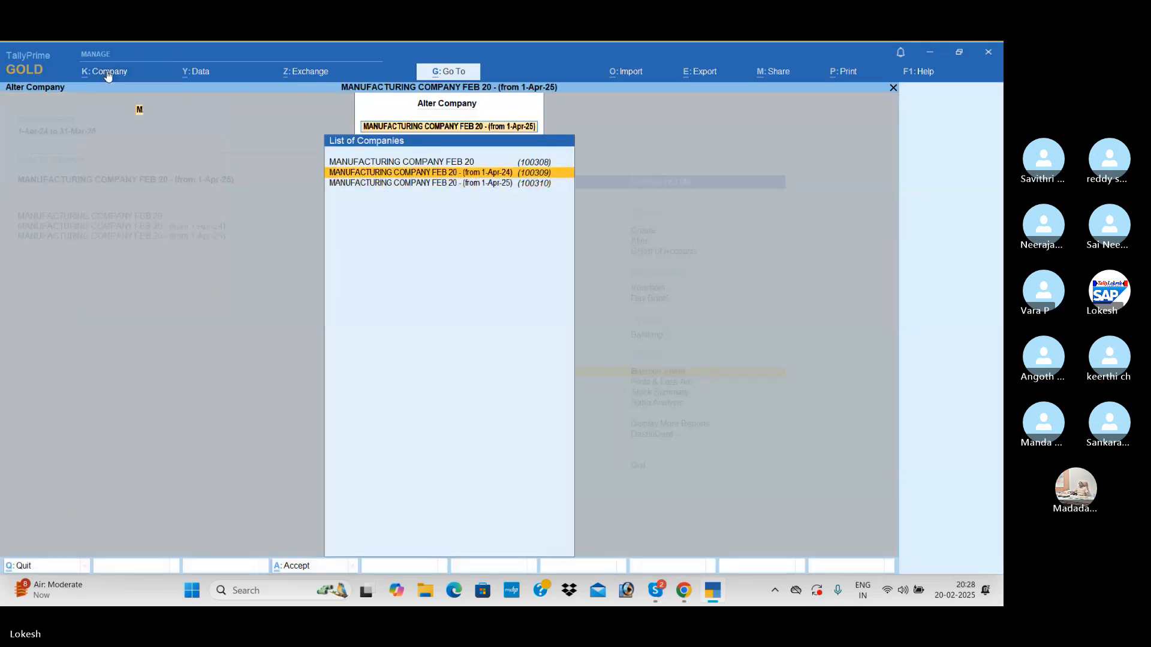
key(Return)
key(alt+d)
key(y)
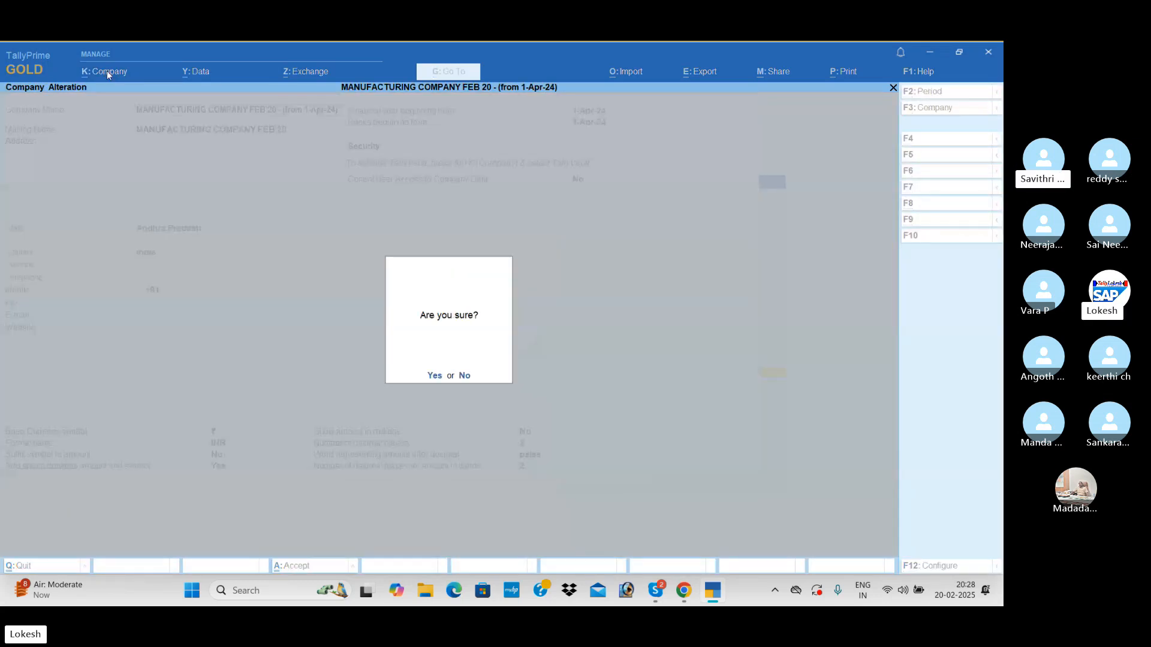
key(y)
Rename the original company as MANUFACTURING COMPANY FEB 20 (24-25) and save the change
click(107, 71)
key(Down)
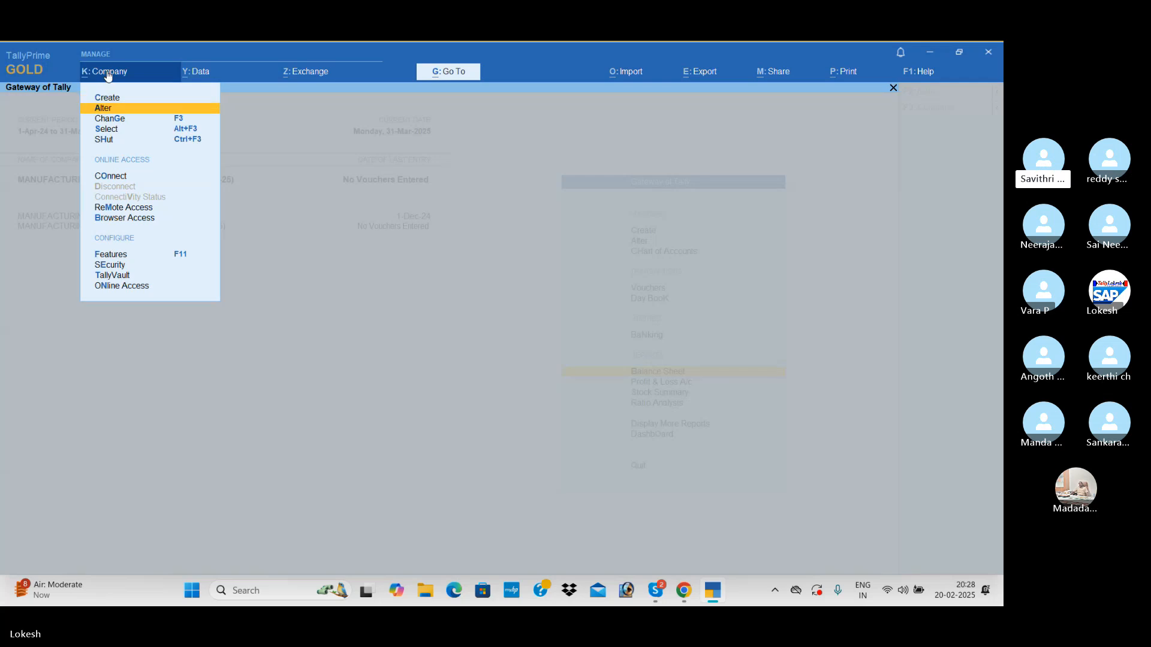
key(Return)
key(Up)
key(Return)
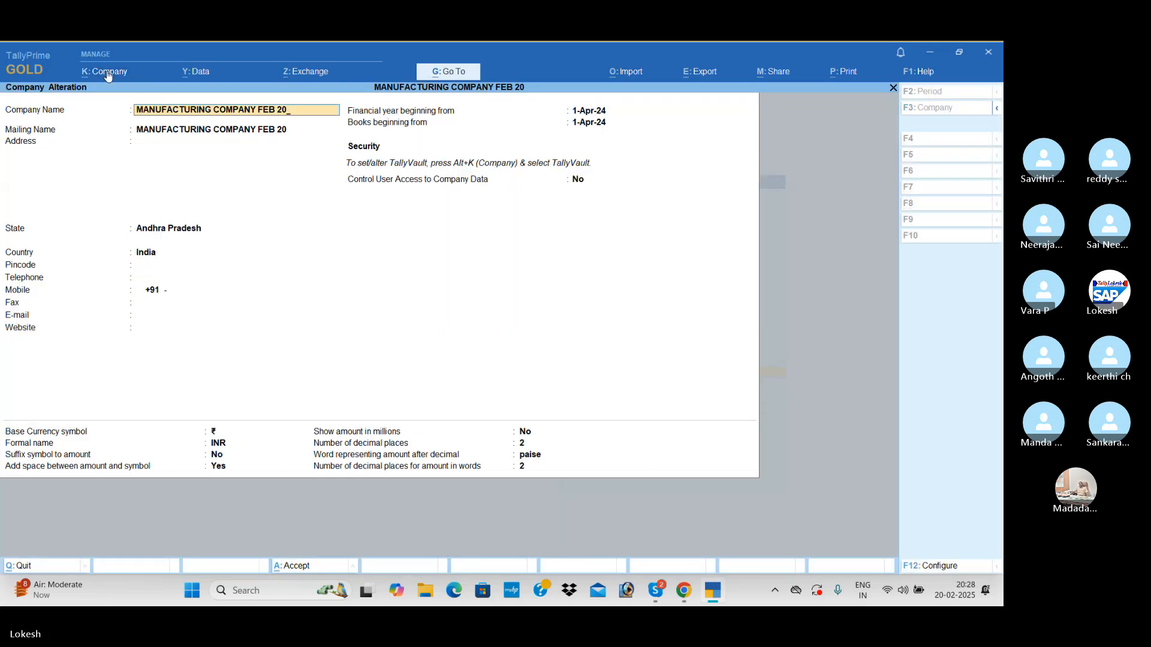
text((24-25)
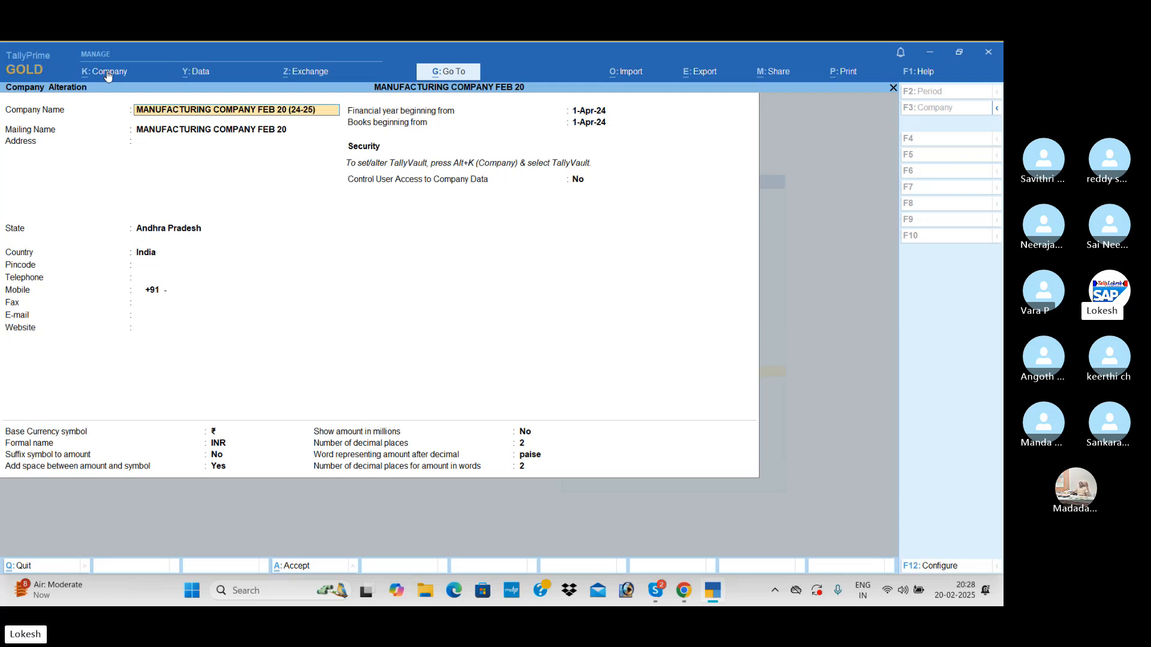
key(Return)
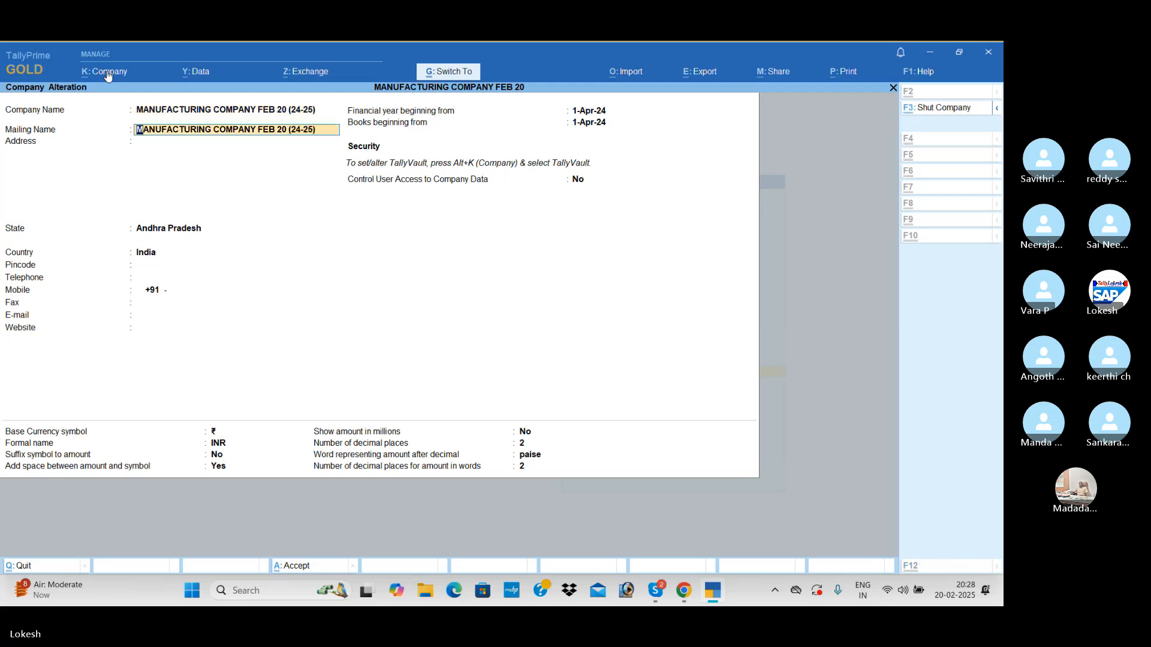
key(ctrl+a)
Rename the split company starting 1-Apr-25 as MANUFACTURING COMPANY FEB 20 - (25-26) and save the alteration
key(Down)
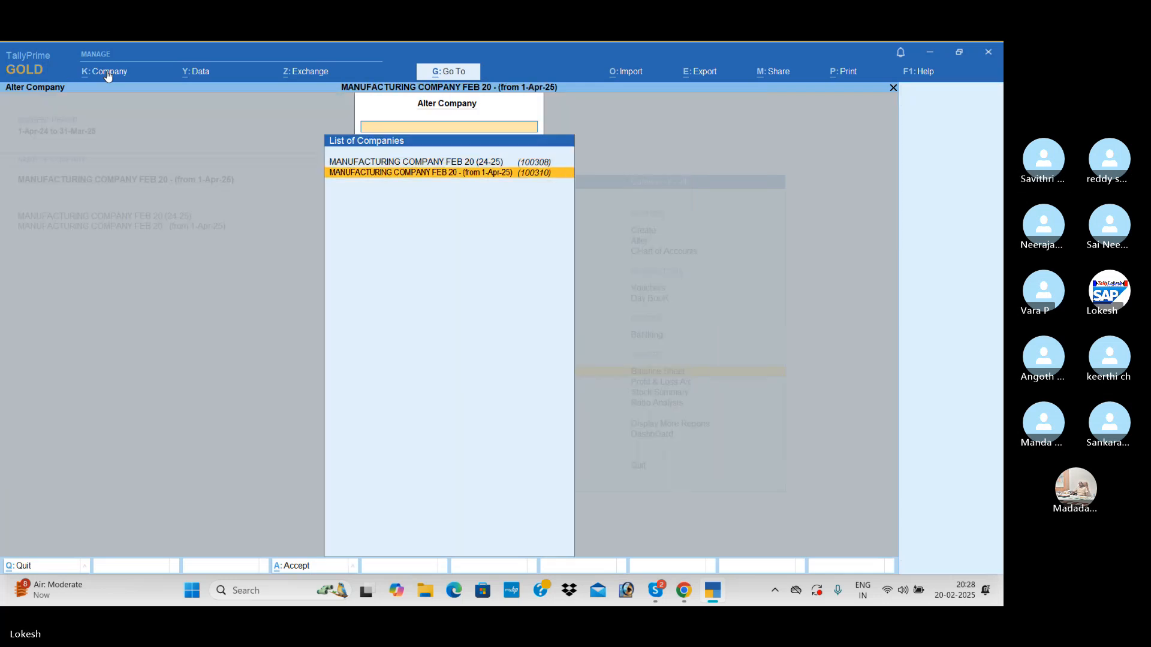
key(Return)
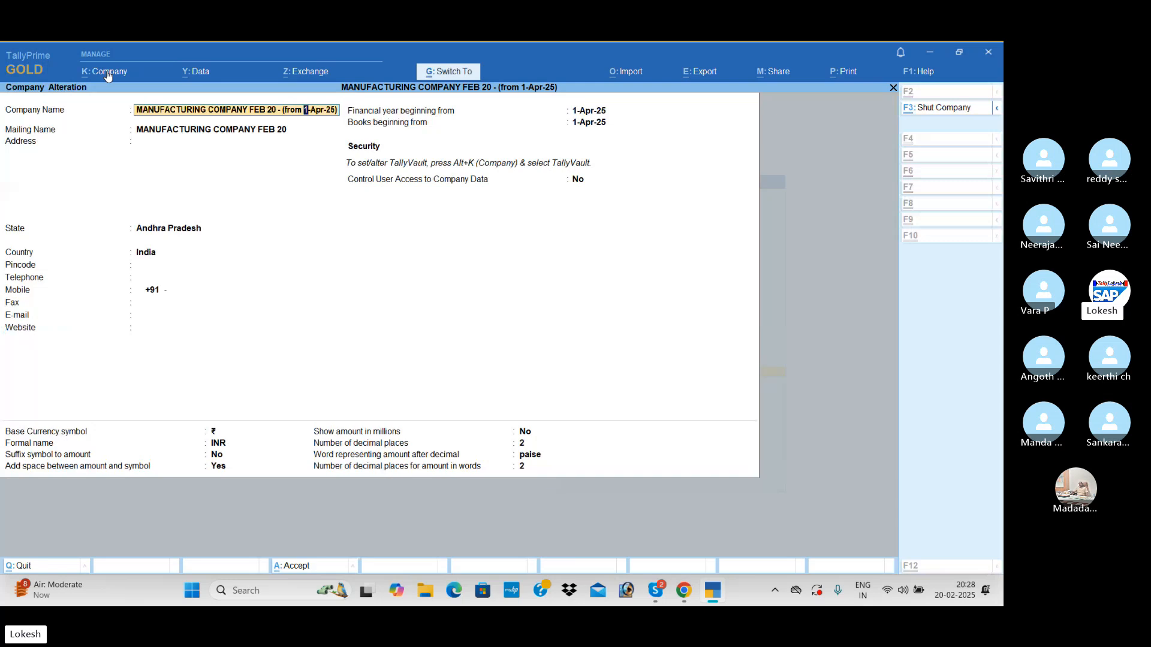
key(BackSpace)
key(BackSpace)
key(BackSpace)
key(BackSpace)
key(BackSpace)
key(BackSpace)
key(BackSpace)
key(BackSpace)
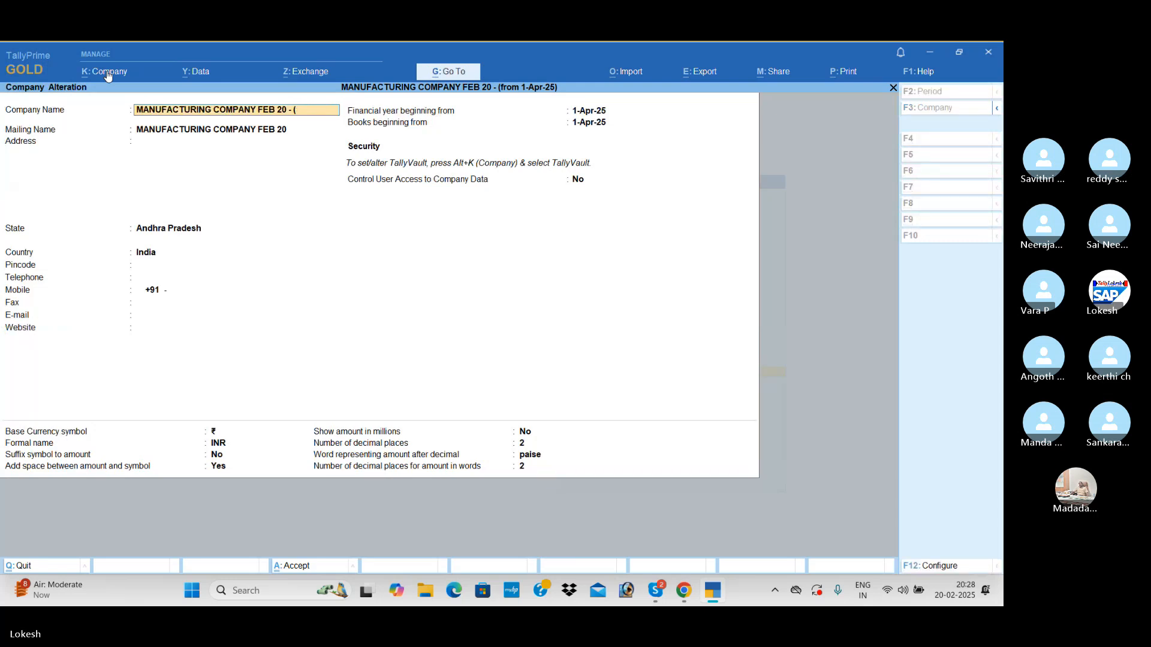
text(25-26)
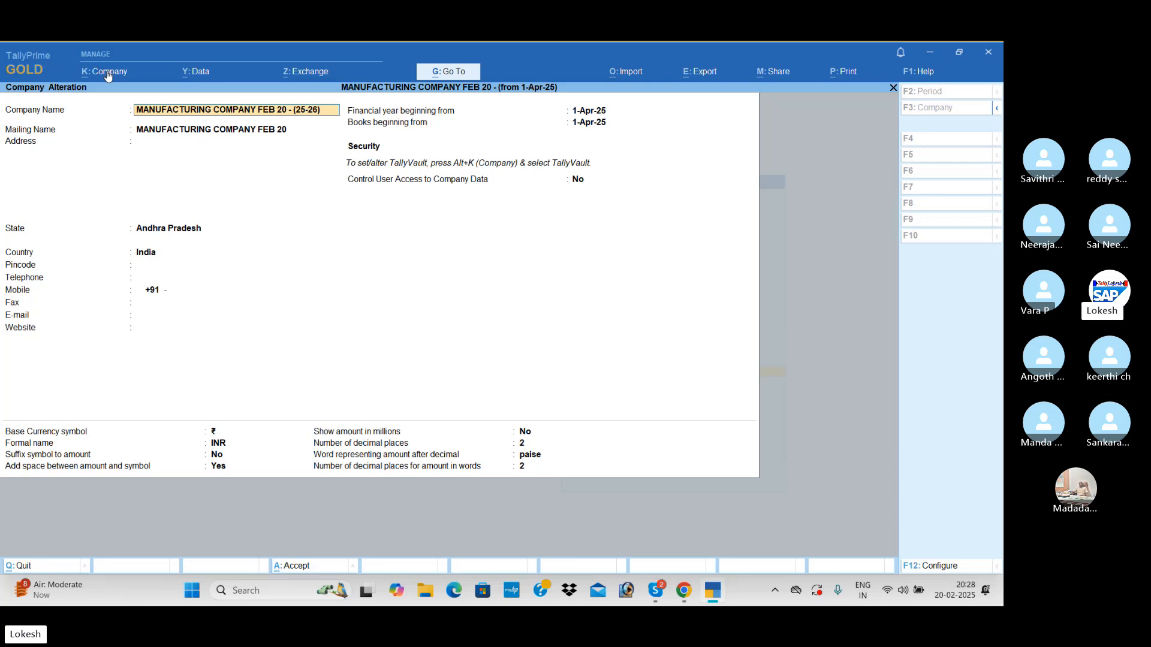
key(Return)
key(ctrl+a)
key(ctrl+a)
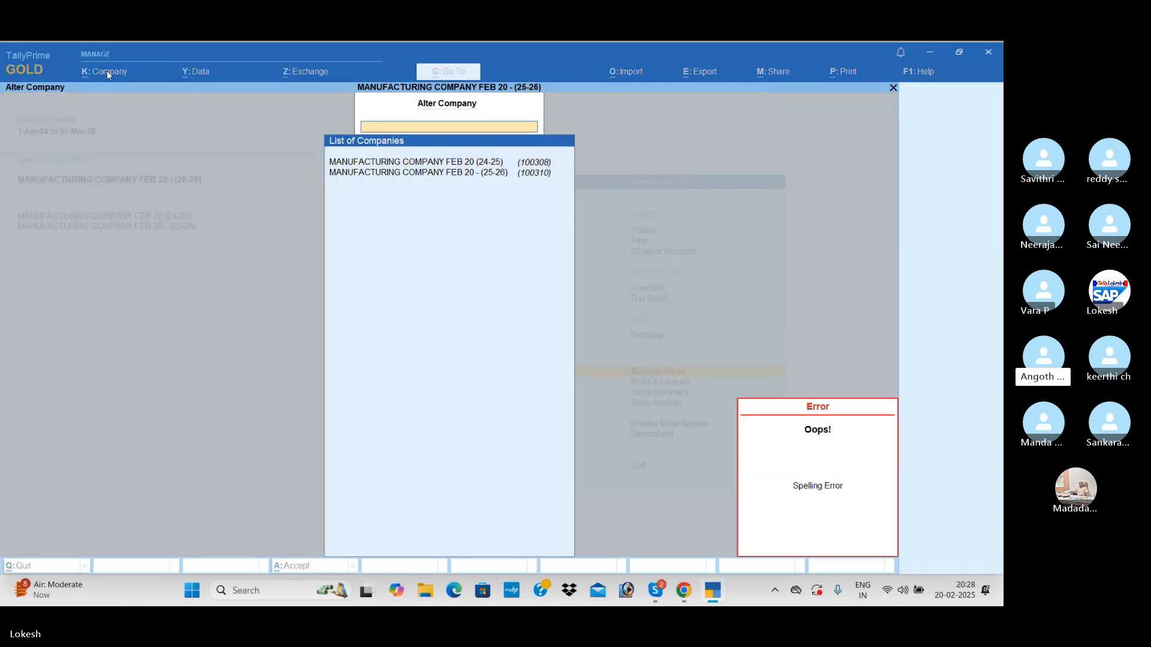
key(Escape)
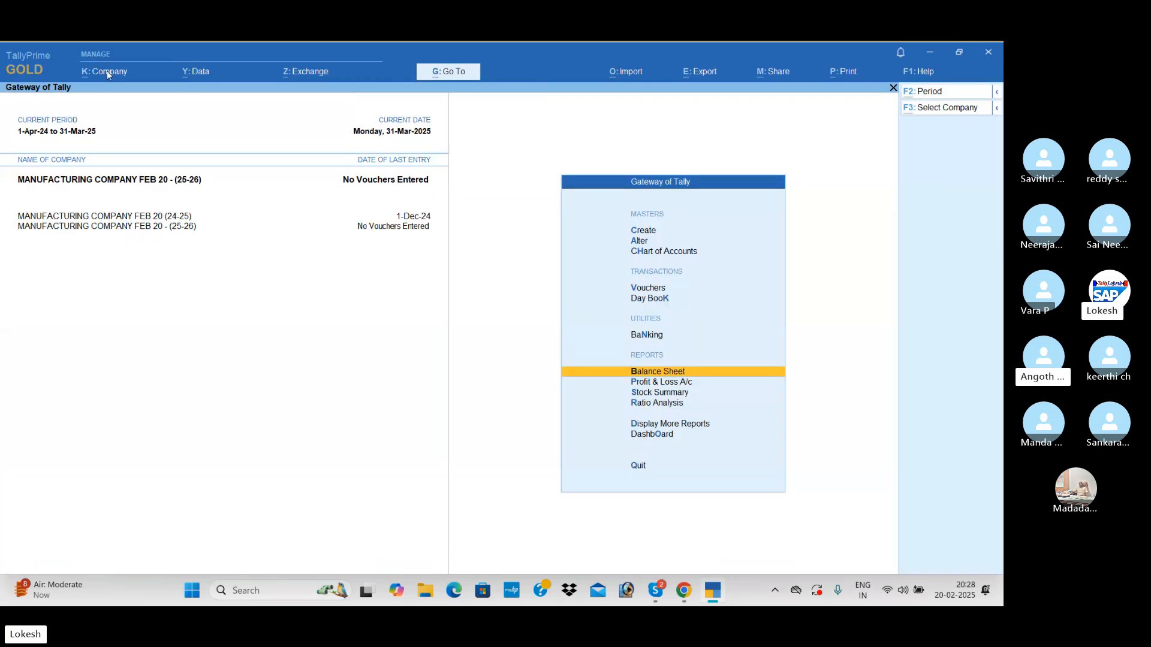
Change the current period to run from 1-4-2025 to 31-3-26
key(alt+F2)
text(1-4-2025)
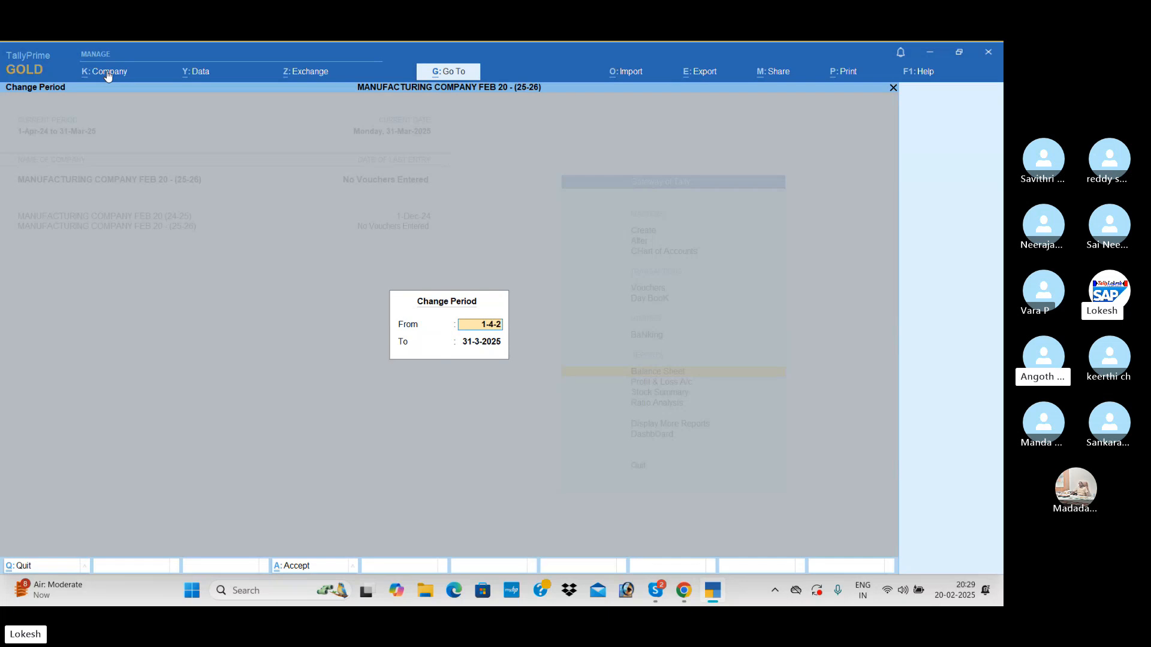
key(Return)
text(31-3-26)
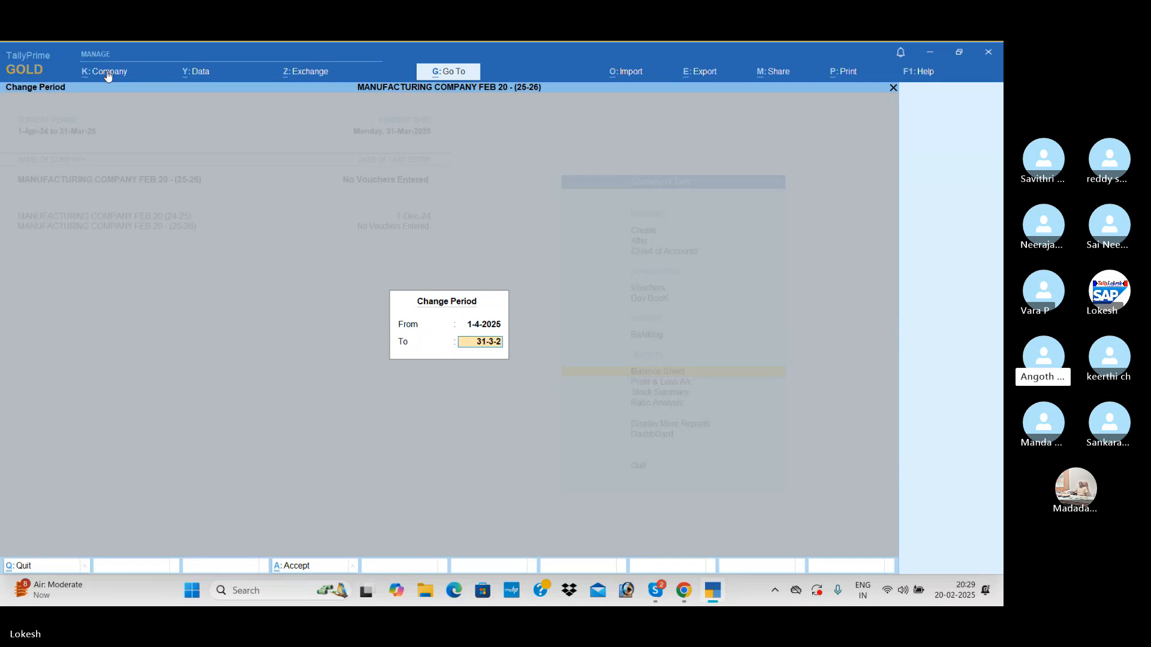
key(Return)
View the voucher creation screen of the 25-26 company and leave it without entering anything
key(Up)
key(Up)
key(Up)
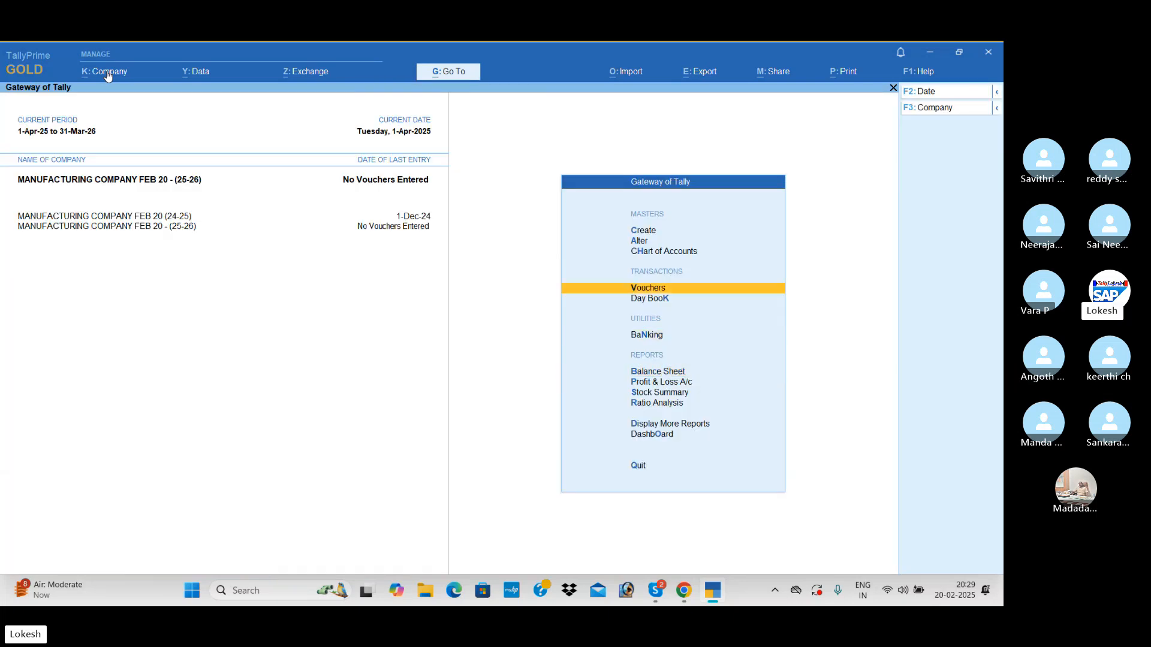
key(Return)
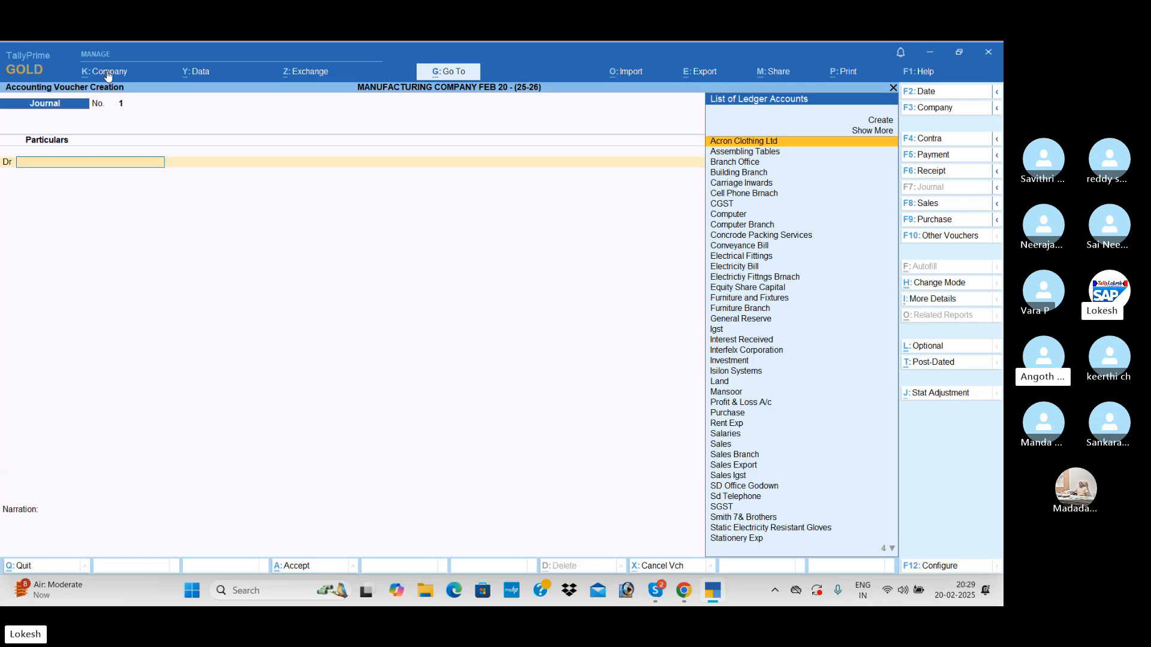
key(Escape)
key(Return)
Review the carried-forward balances in the detailed Balance Sheet of the 25-26 company
key(Down)
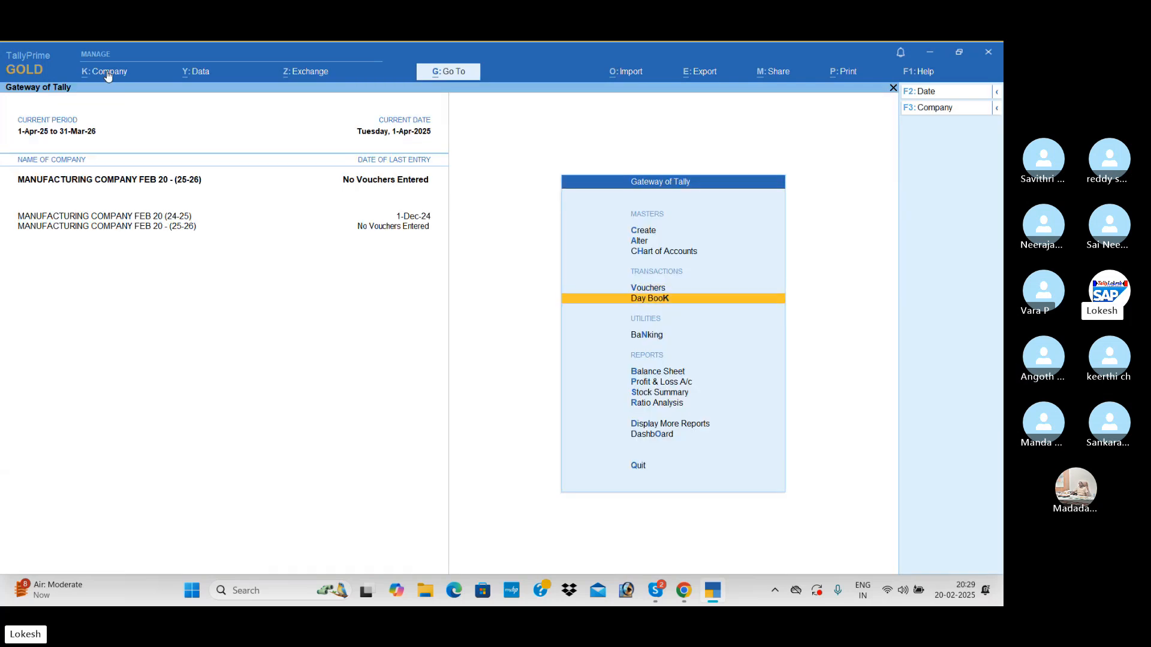
key(Down)
key(Down)
key(Return)
key(alt+F5)
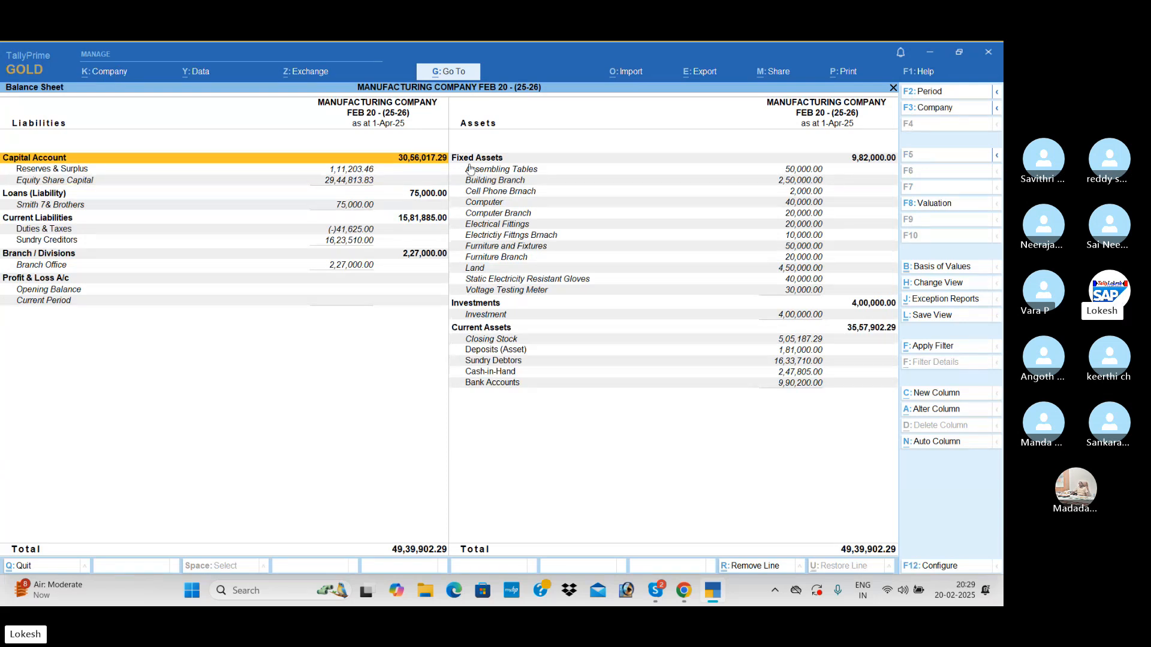
key(Escape)
Zero the opening balances of all ledgers through multi-ledger alteration in the Chart of Accounts, for the group All Items
key(Up)
key(Up)
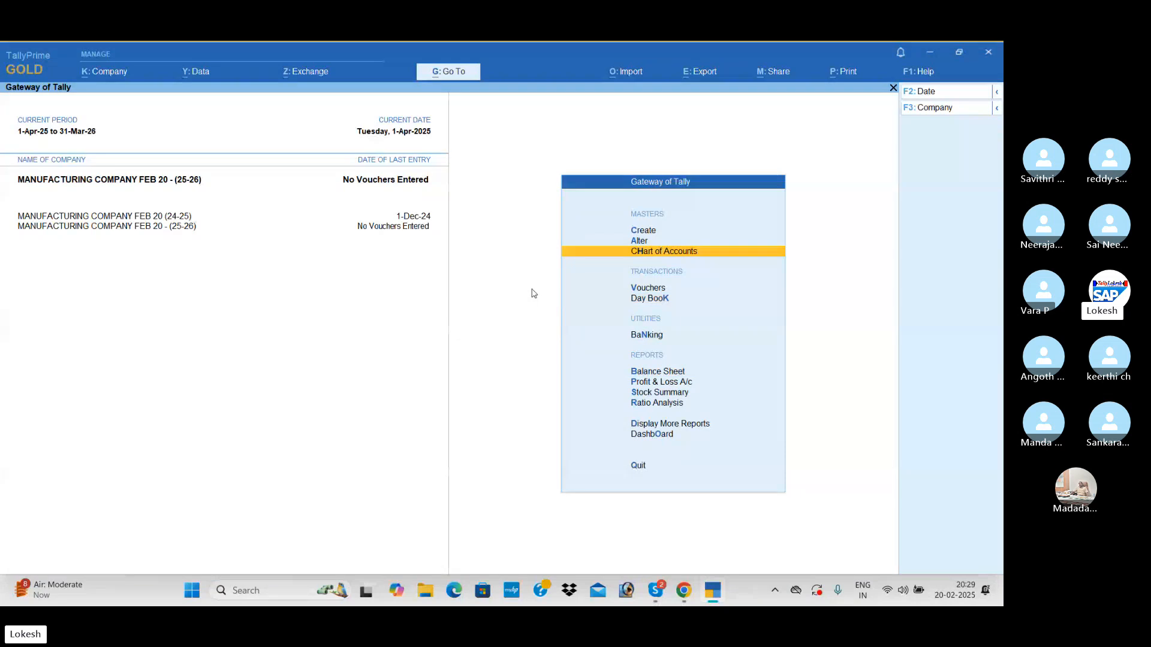
key(Return)
key(Up)
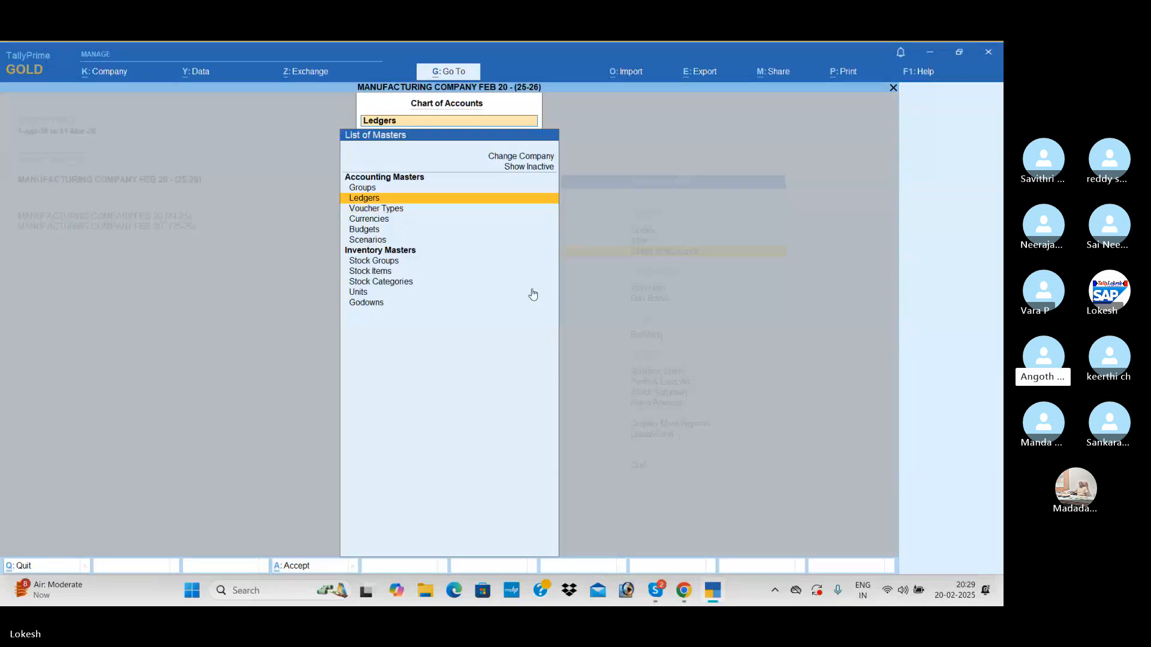
key(Return)
click(946, 399)
key(Down)
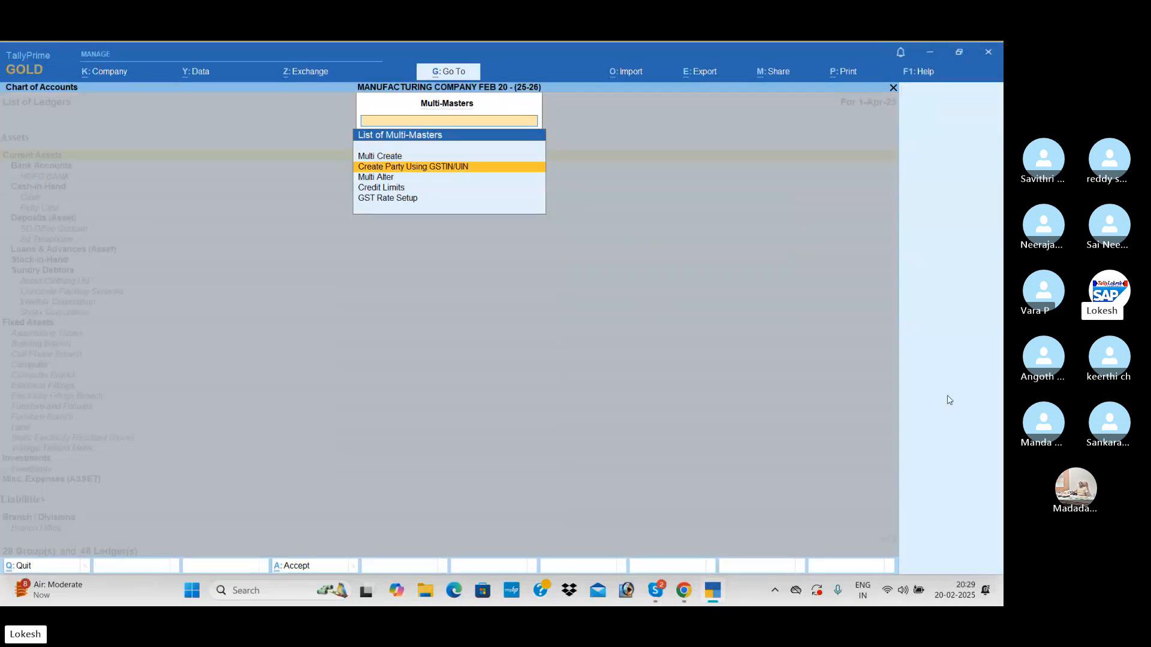
key(Down)
key(Return)
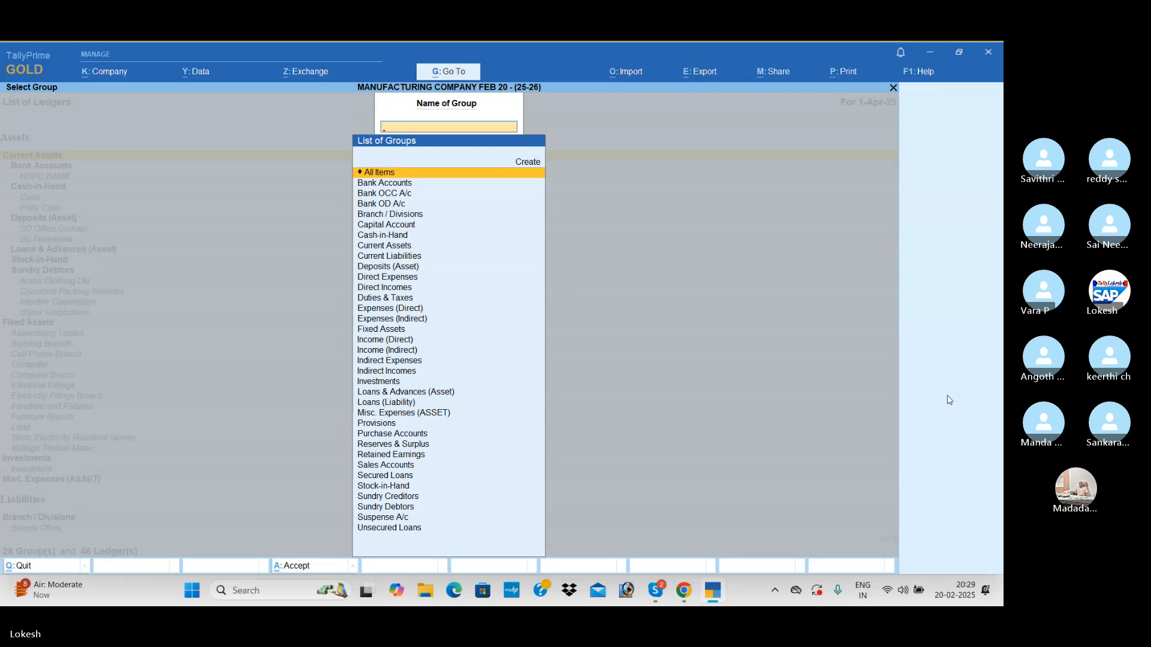
key(Return)
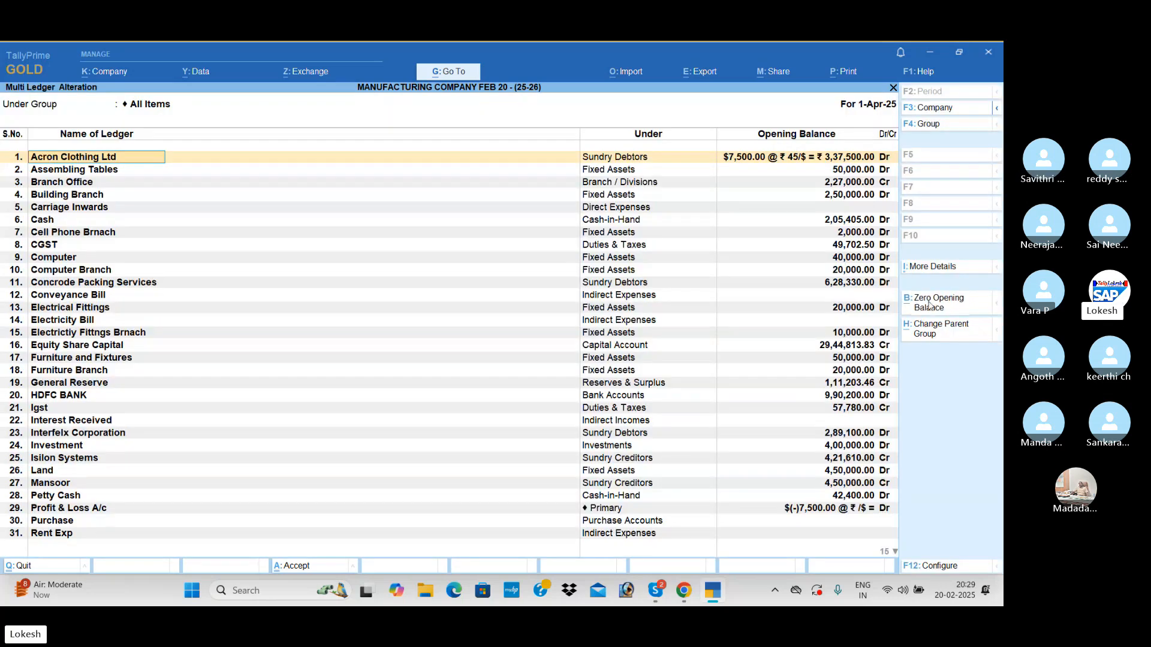
key(Escape)
key(Escape)
Zero the opening balances of all stock items through multi-stock-item alteration, for the group All Items
key(Down)
key(Down)
key(Down)
key(Down)
key(Down)
key(Down)
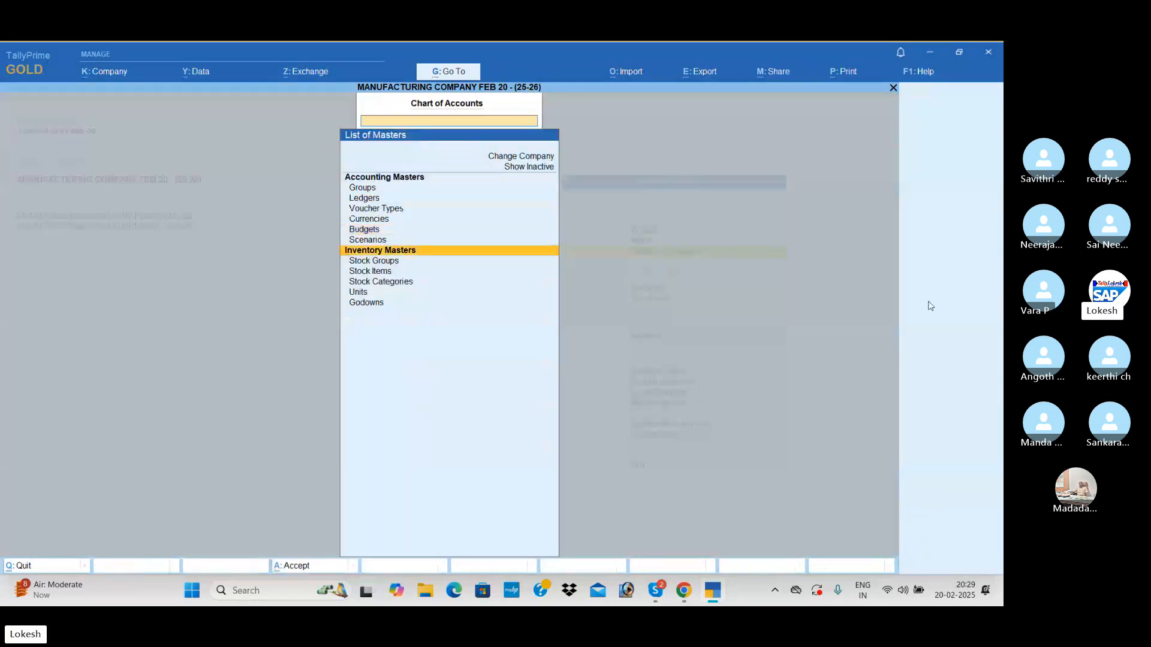
key(Return)
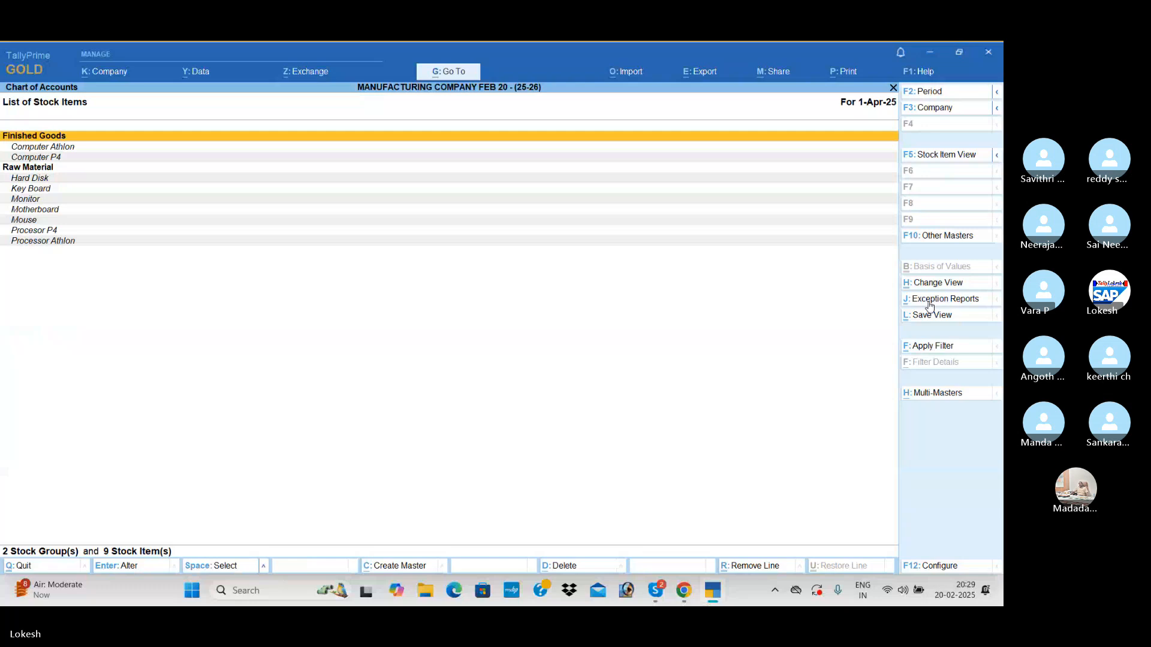
click(938, 395)
key(Down)
key(Return)
key(Return)
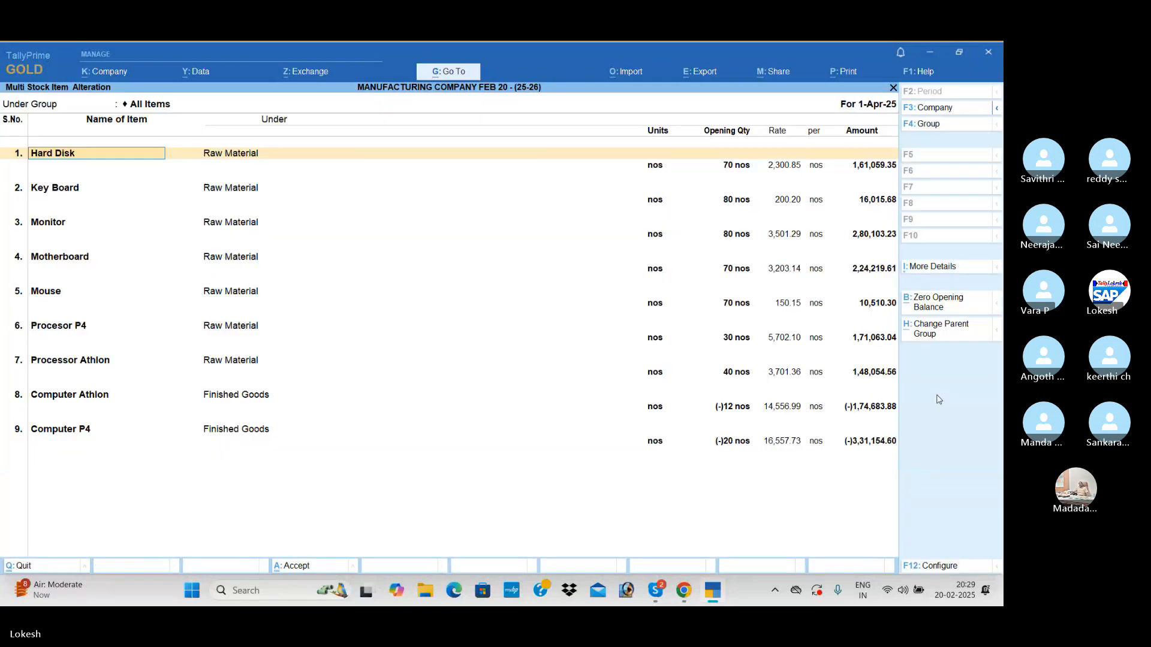
key(Escape)
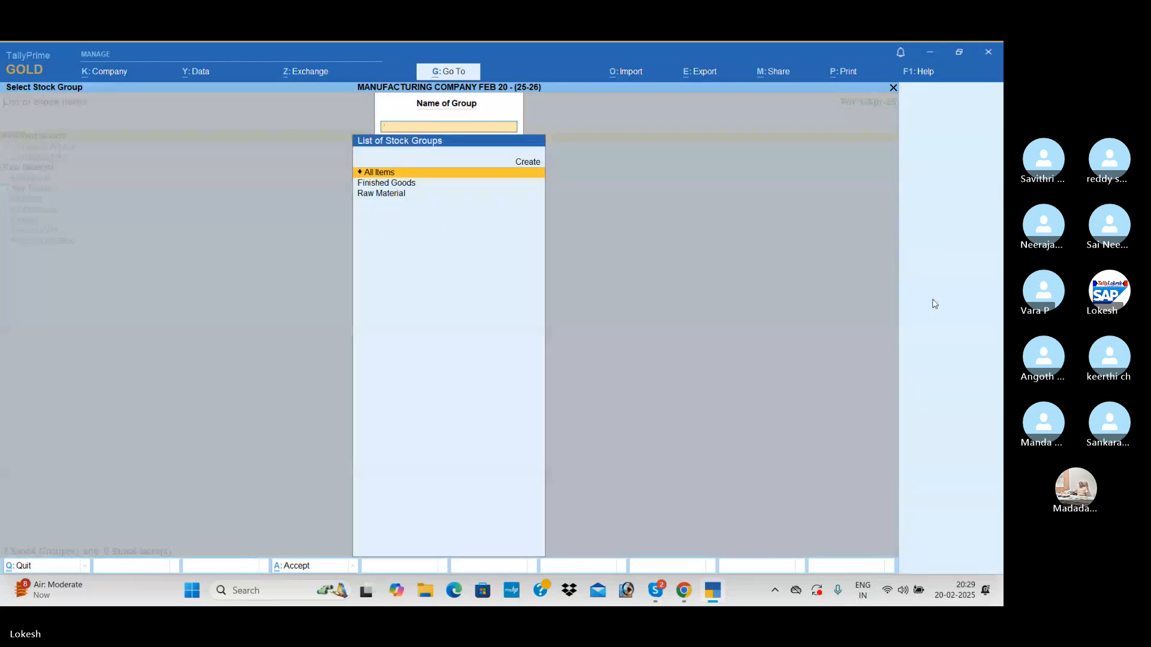
key(Escape)
key(Escape)
key(Escape)
Check the Balance Sheet of the 25-26 company after zeroing the ledger and stock openings
key(Down)
key(Down)
key(Down)
key(Down)
key(Down)
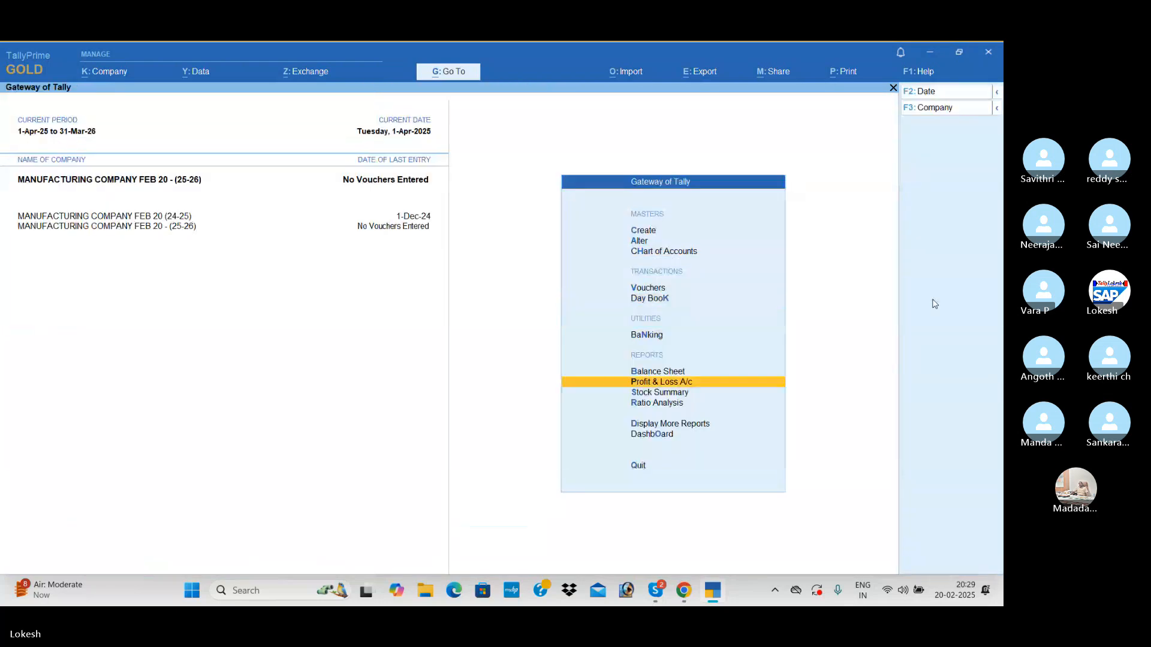
key(Up)
key(Return)
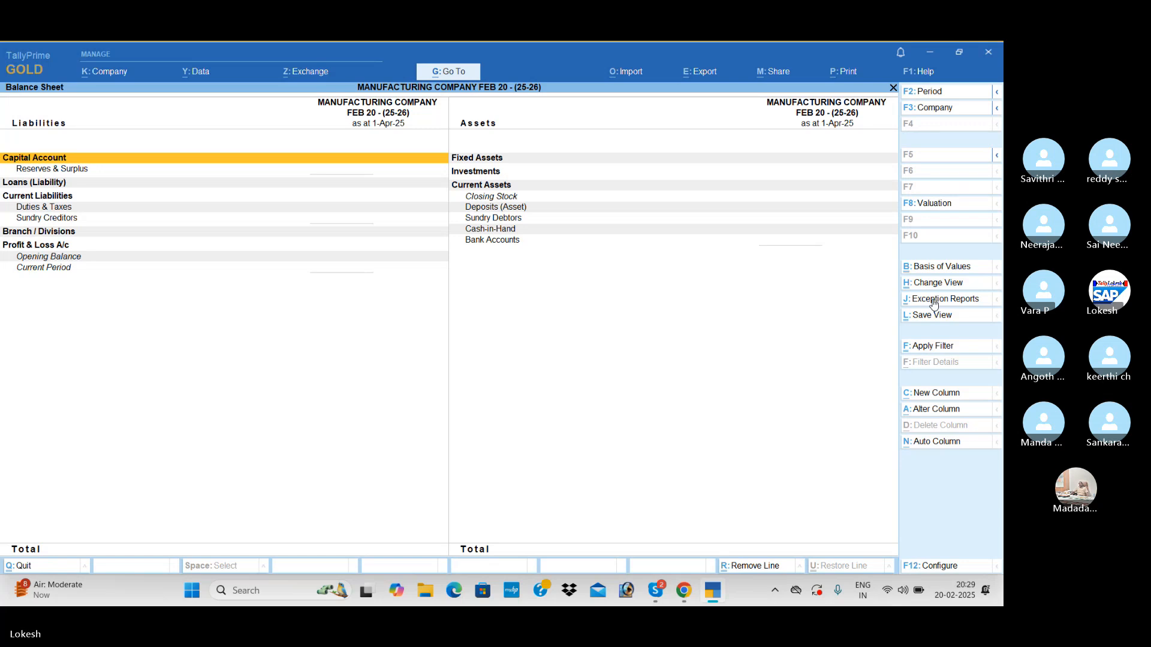
Switch from TallyPrime to the Skype group call window
key(alt+Tab)
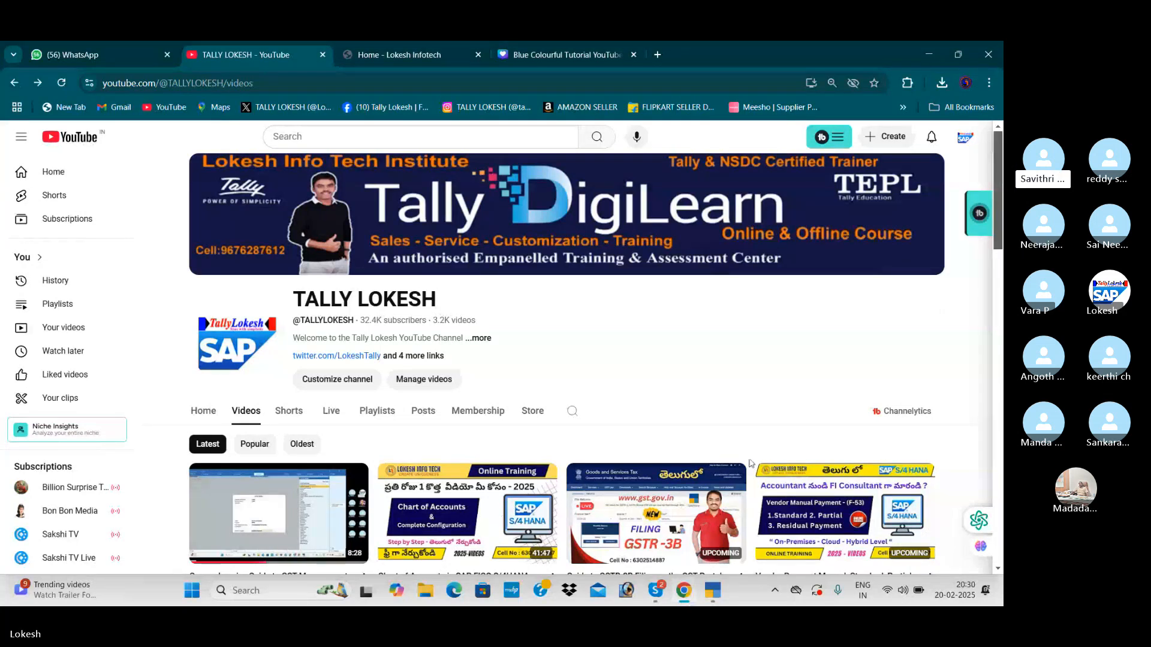
click(662, 596)
click(640, 524)
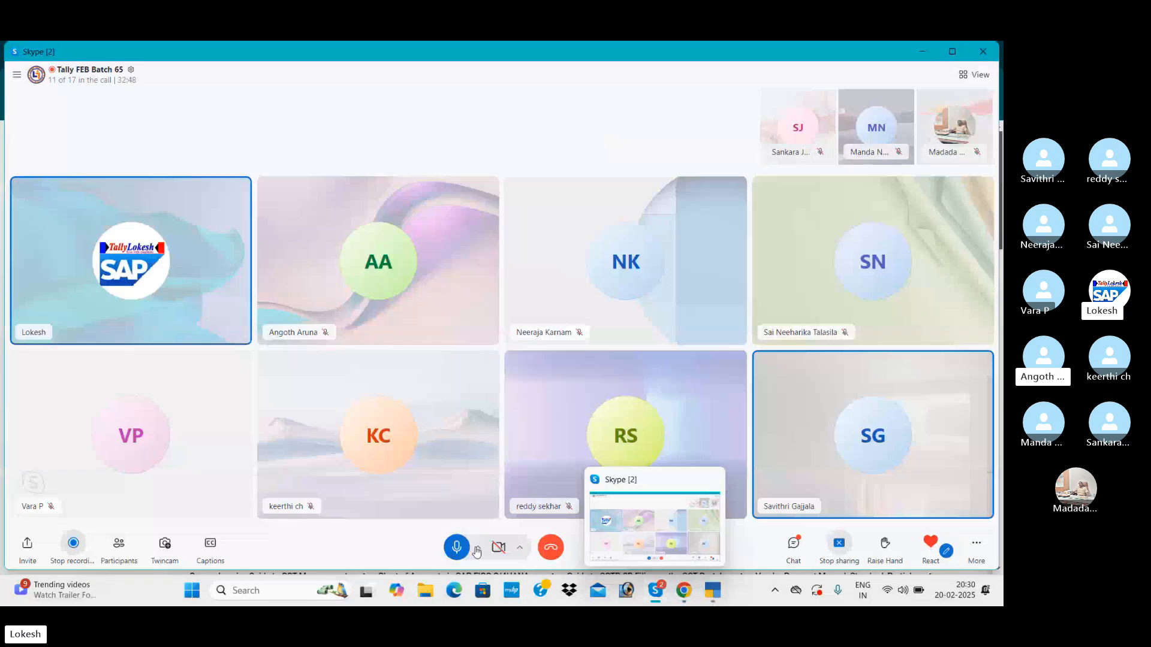